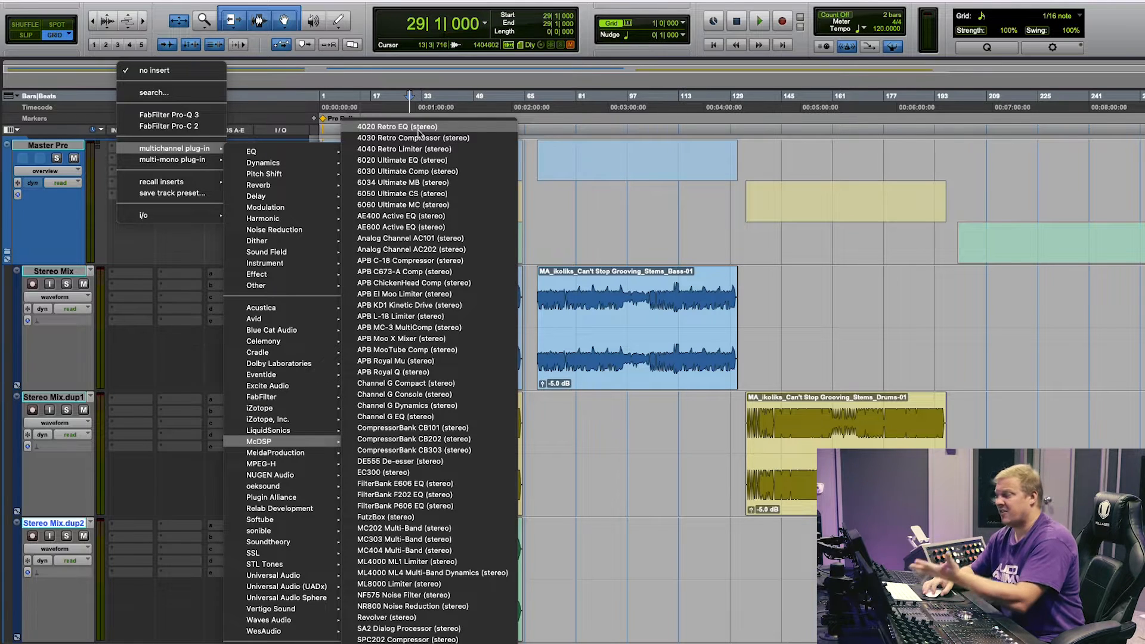
Step: Insert the stereo McDSP 4020 Retro EQ on the Master Pre track and place its window over the timeline
click(419, 132)
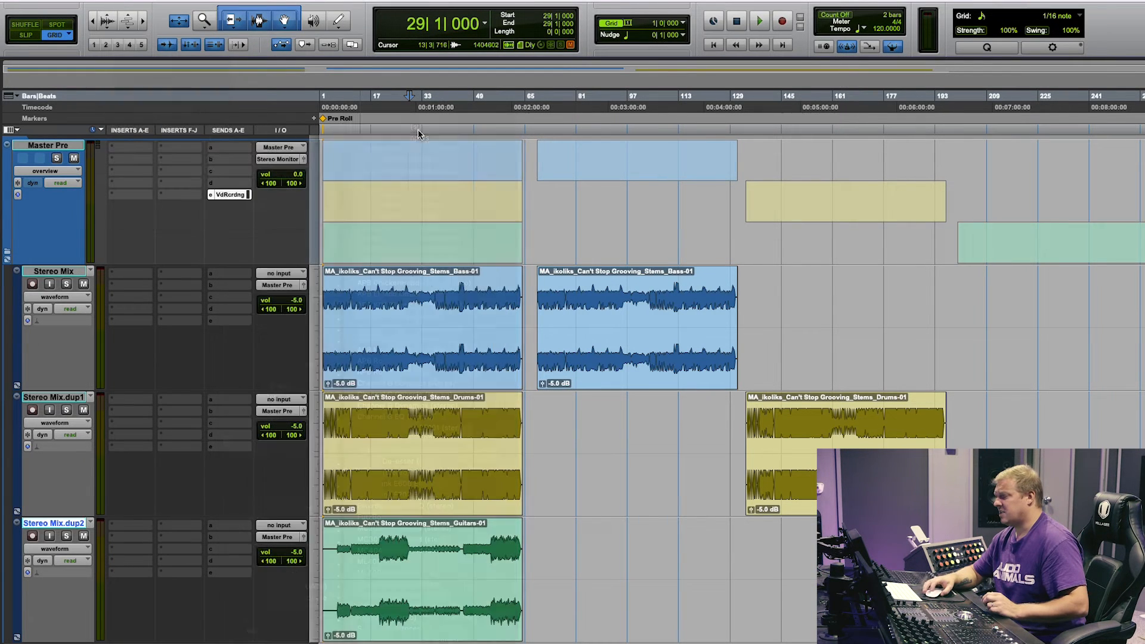
drag(486, 150, 552, 120)
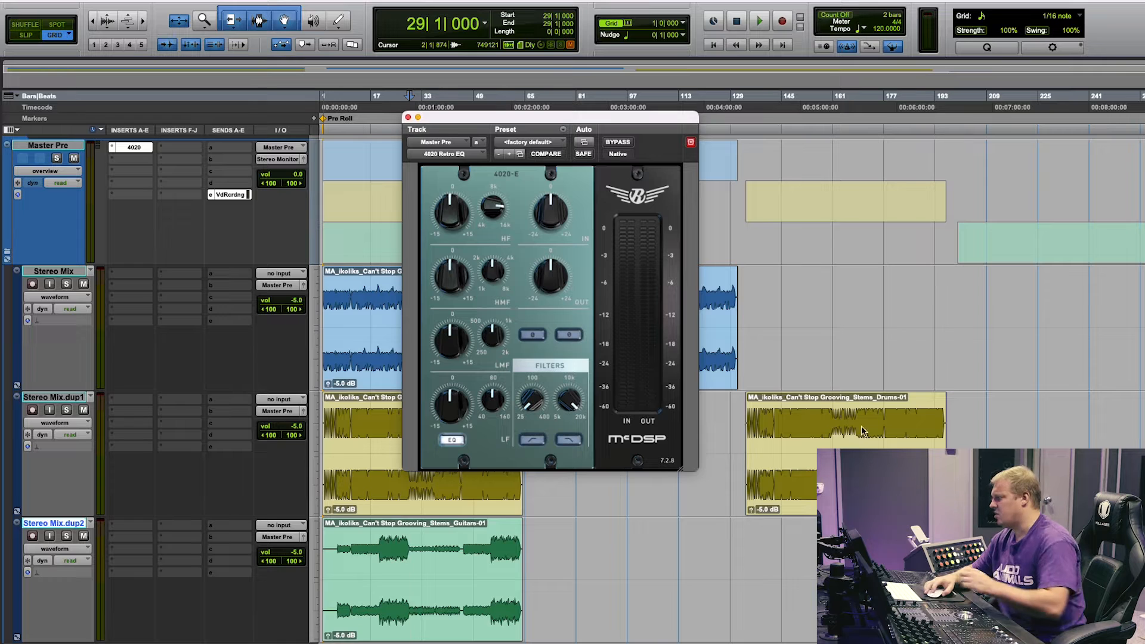
Step: Select bars 178 to 194 of the separate Drums clip on Stereo Mix.dup1 and start playback
click(889, 410)
drag(892, 410, 938, 412)
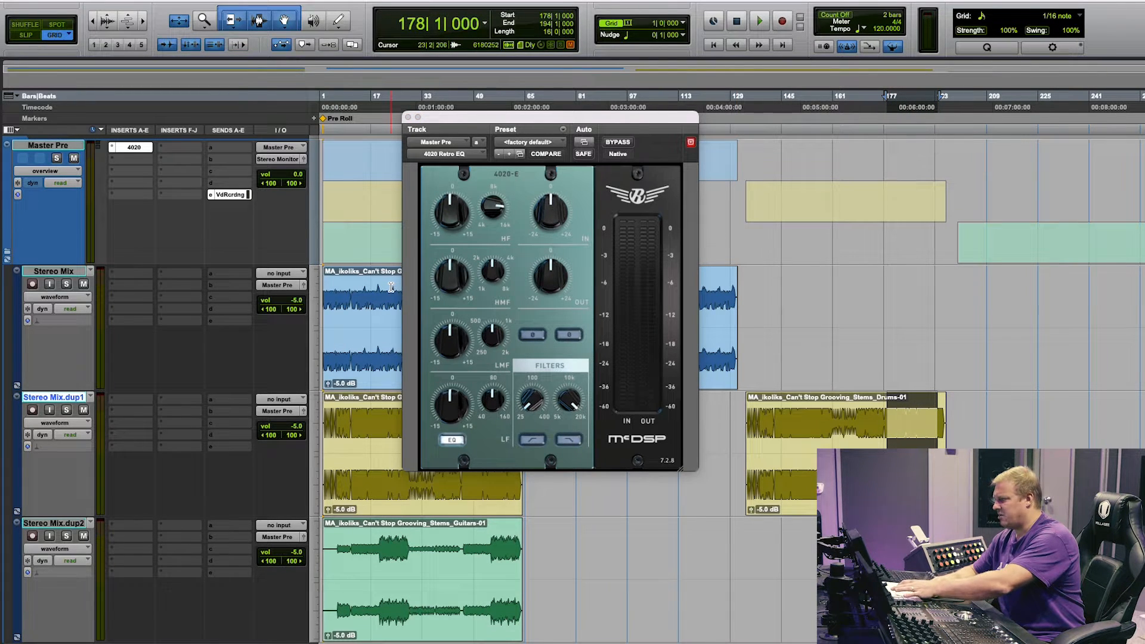
key(space)
Step: Boost the EQ's high-mid band by about 6.5 dB and set its frequency to about 2722.5 Hz
mouse_move(441, 216)
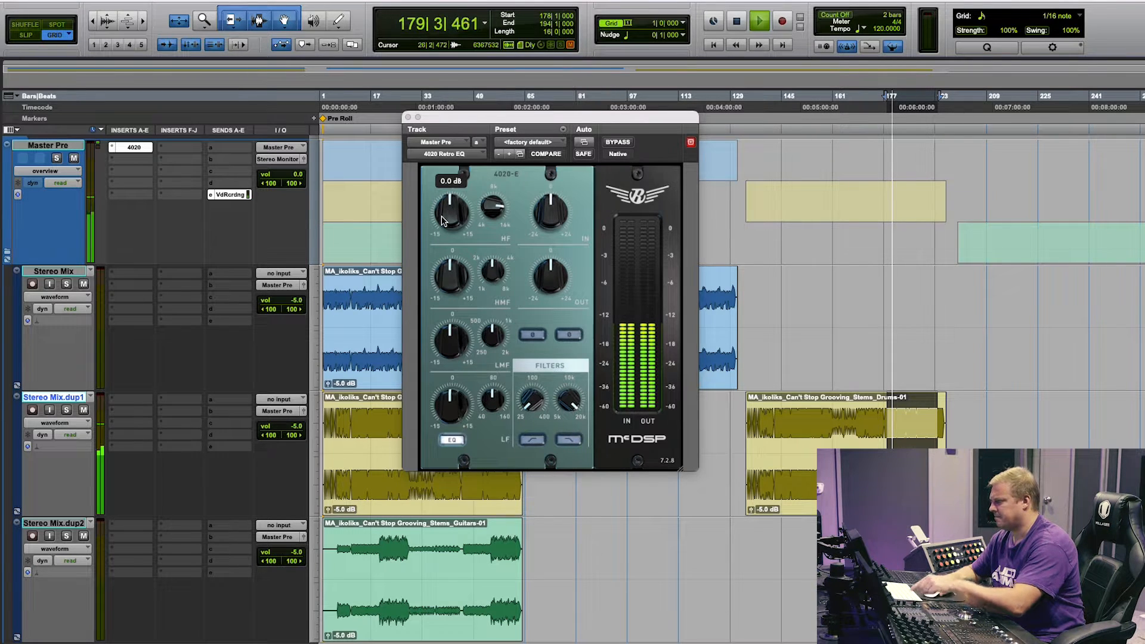
mouse_move(438, 282)
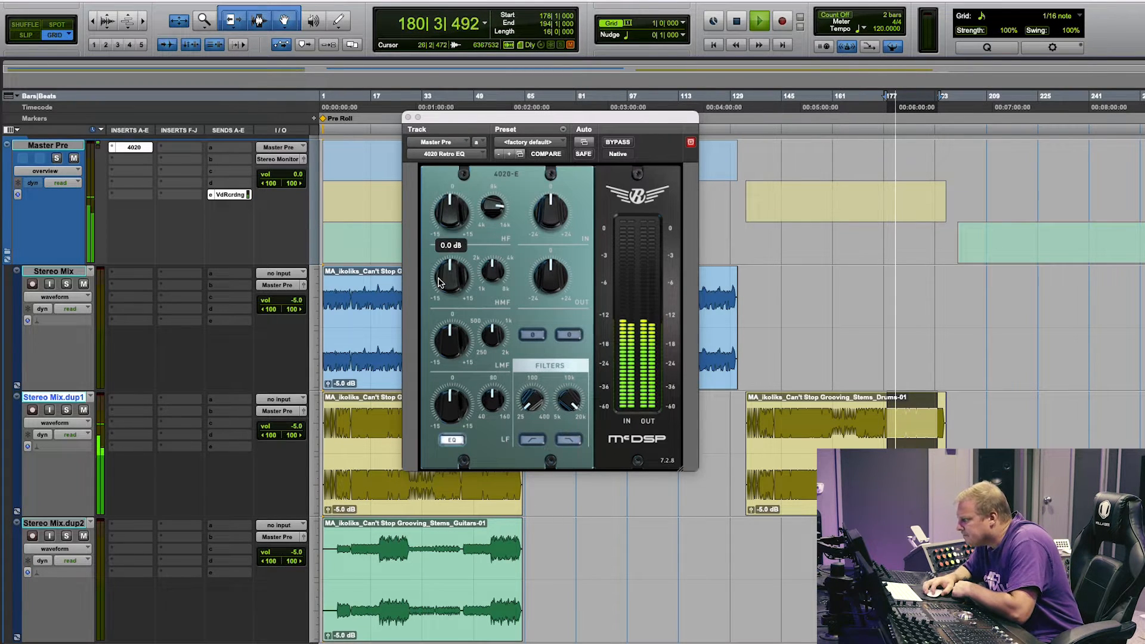
drag(439, 282, 437, 239)
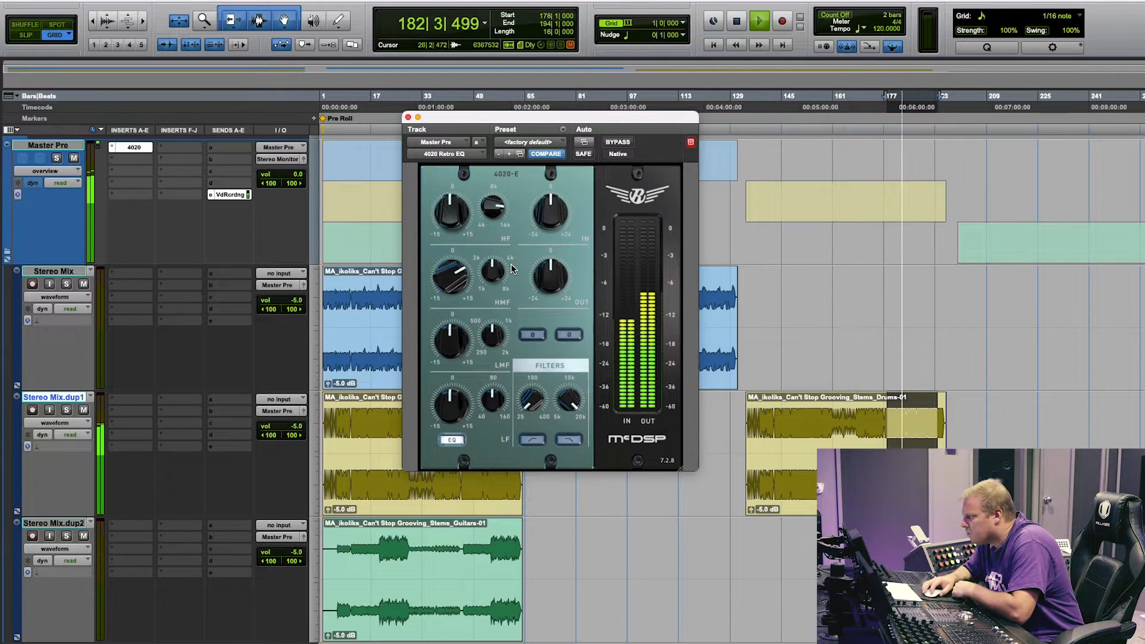
mouse_move(549, 270)
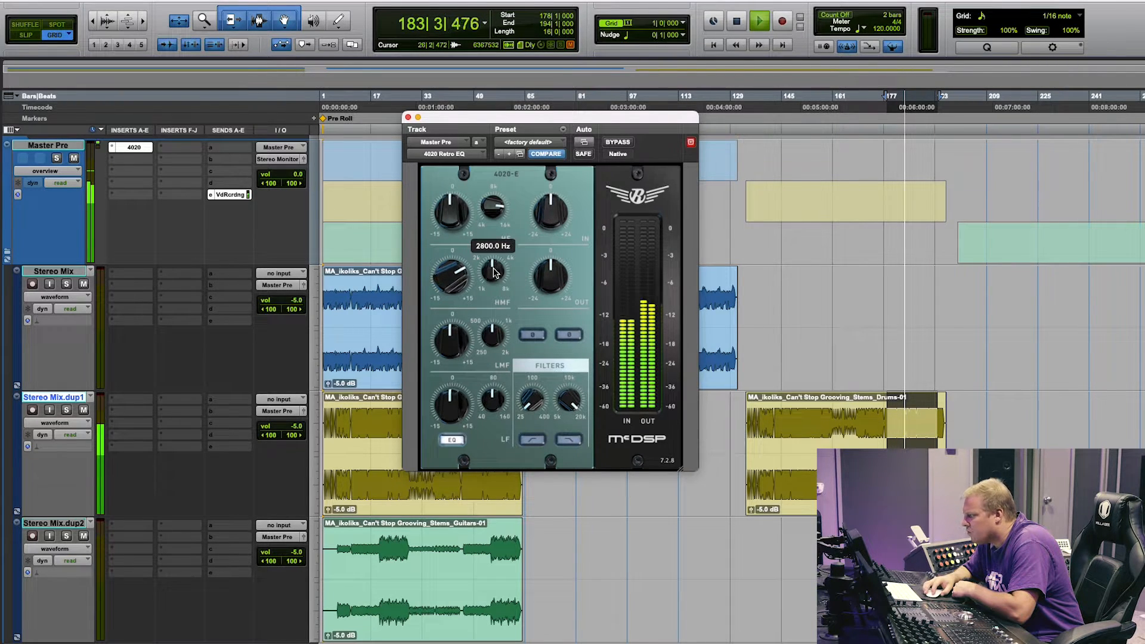
mouse_move(492, 270)
mouse_down()
mouse_move(487, 288)
mouse_move(486, 265)
mouse_up()
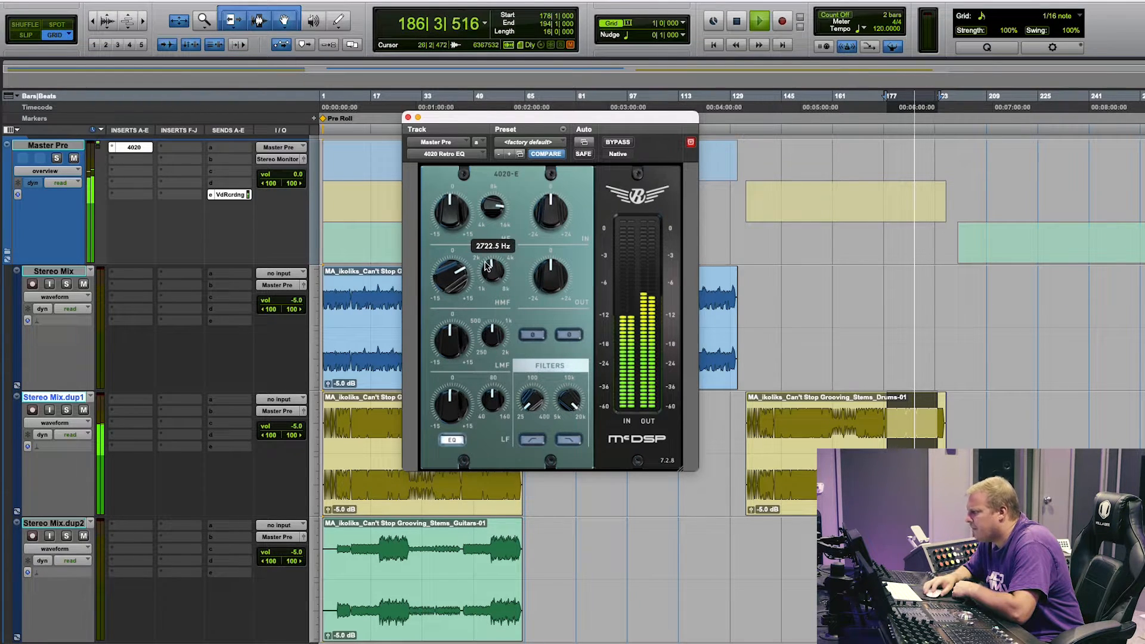
Step: Compare the drums with the 4020 Retro EQ bypassed and active, and stop playback
click(614, 142)
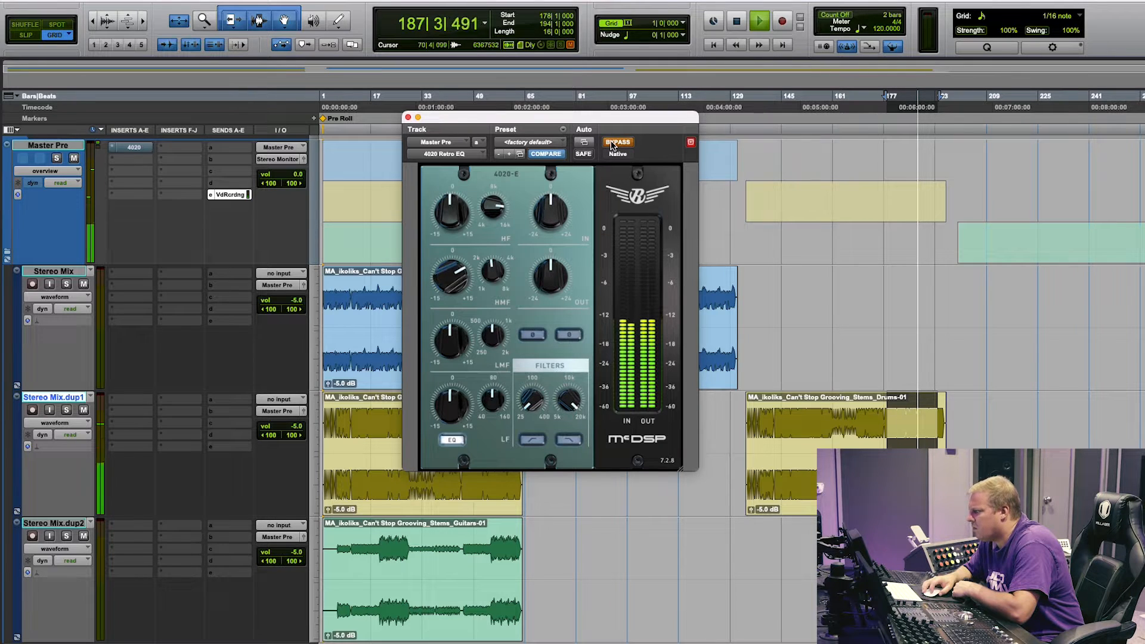
click(613, 144)
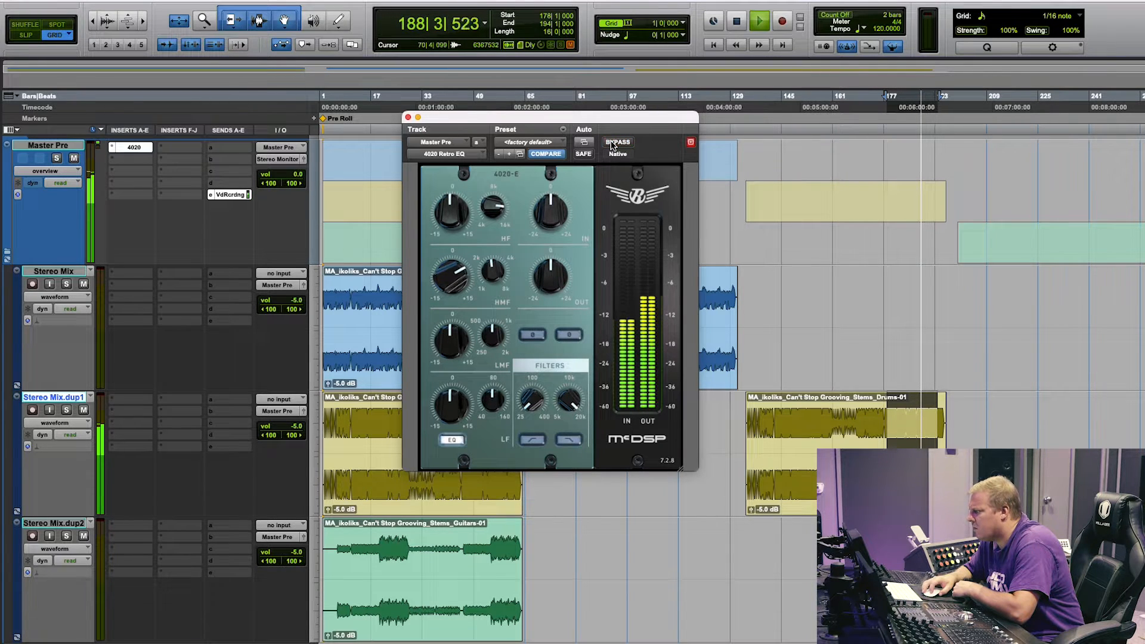
key(space)
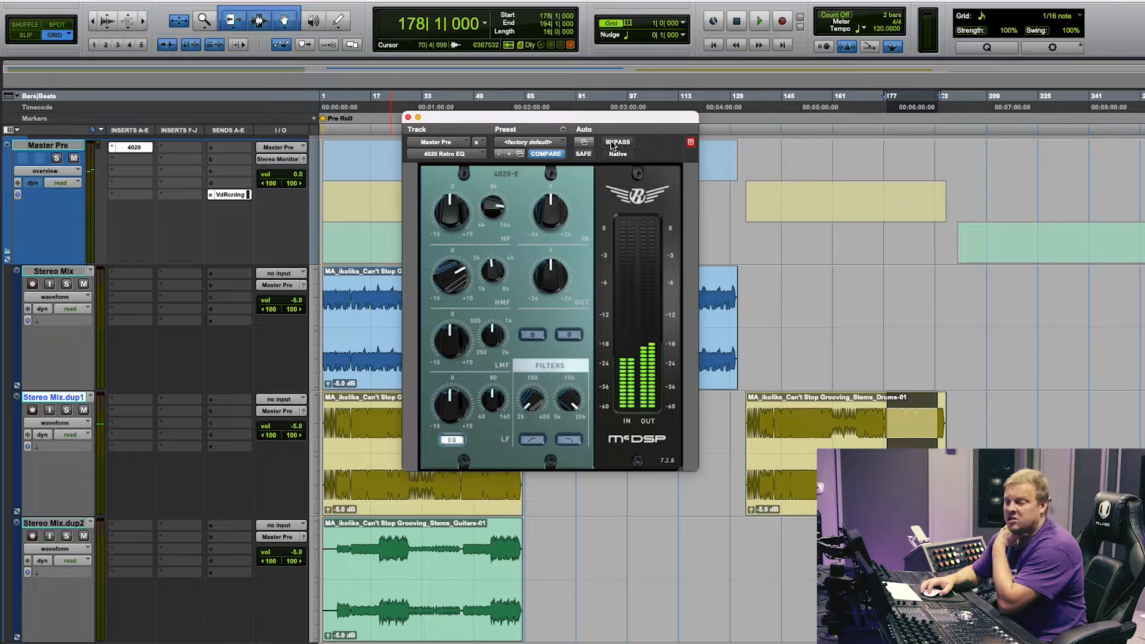
mouse_move(447, 298)
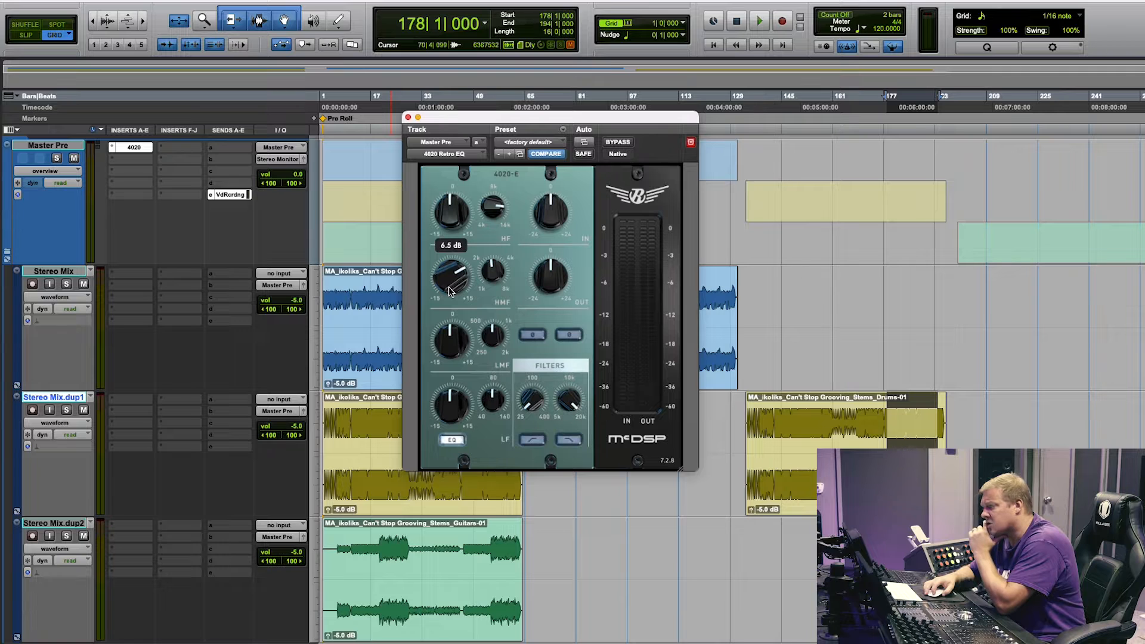
mouse_move(486, 287)
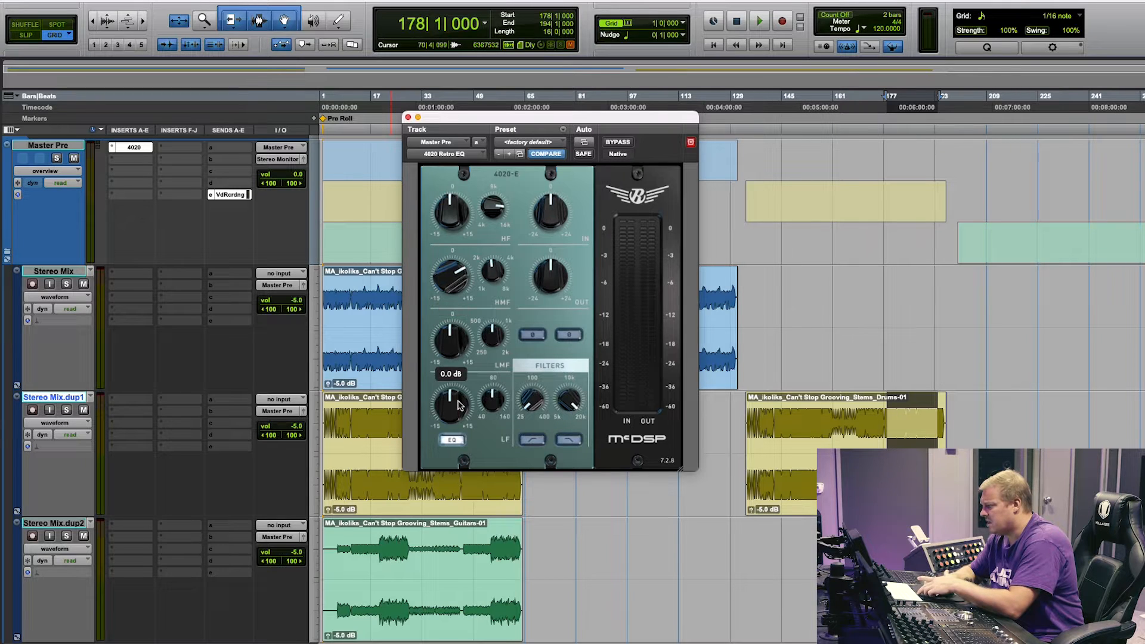
Step: Boost the low band with its frequency at about 99 Hz during playback, comparing with the EQ section off and on
key(space)
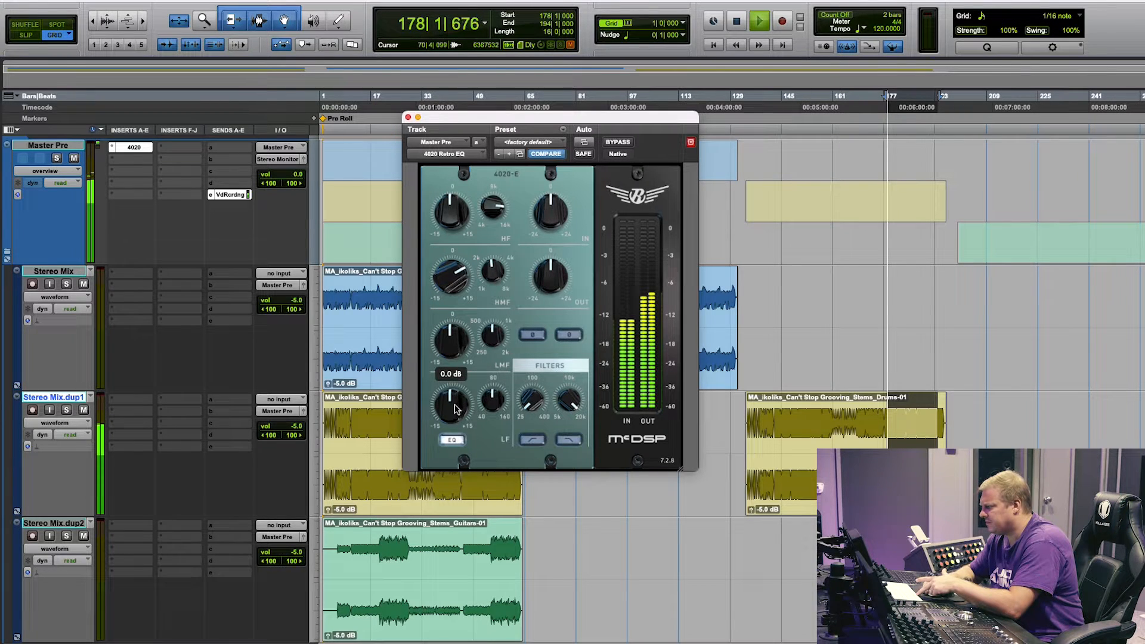
drag(457, 408, 489, 372)
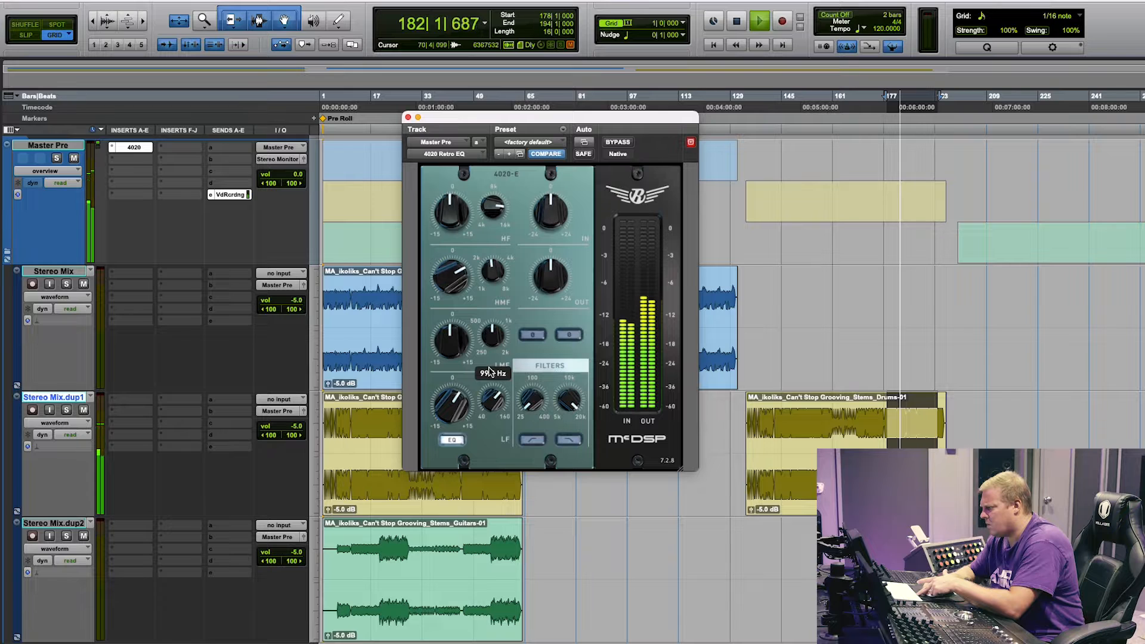
click(452, 441)
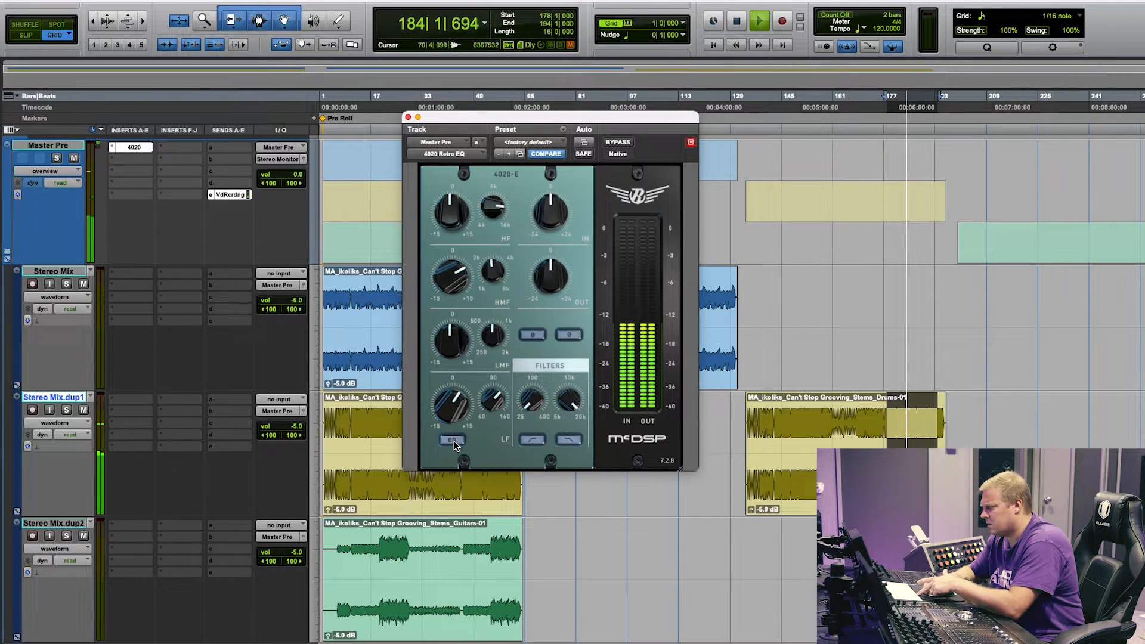
click(452, 442)
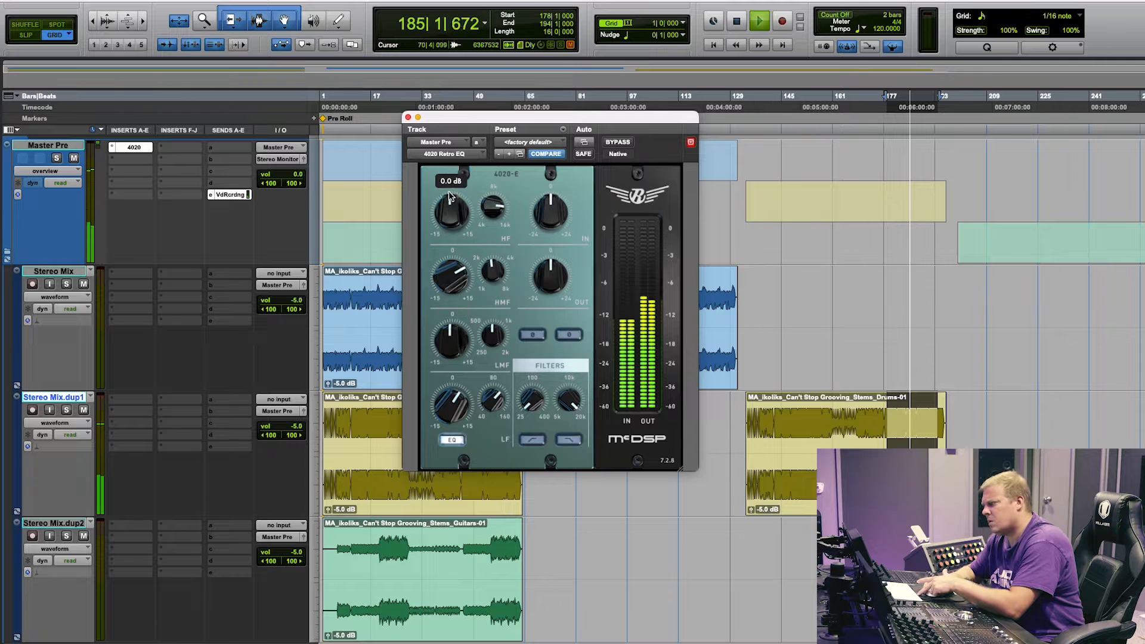
Step: Boost the high-frequency band by about 2.7 dB and lower its frequency toward 4 kHz
drag(448, 208, 447, 203)
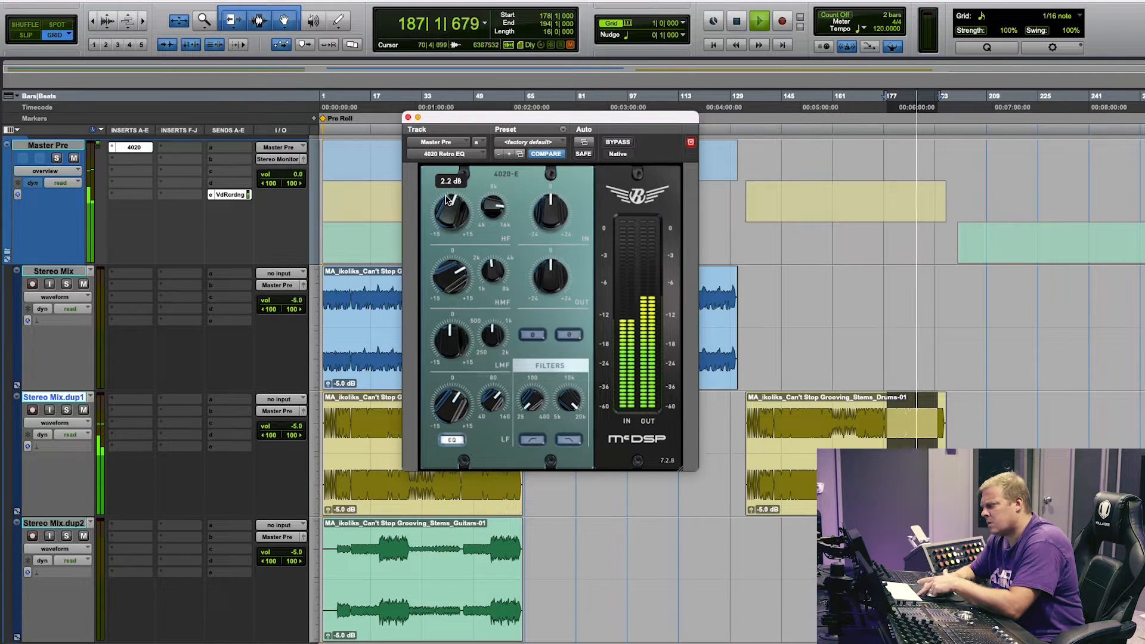
drag(496, 204, 513, 310)
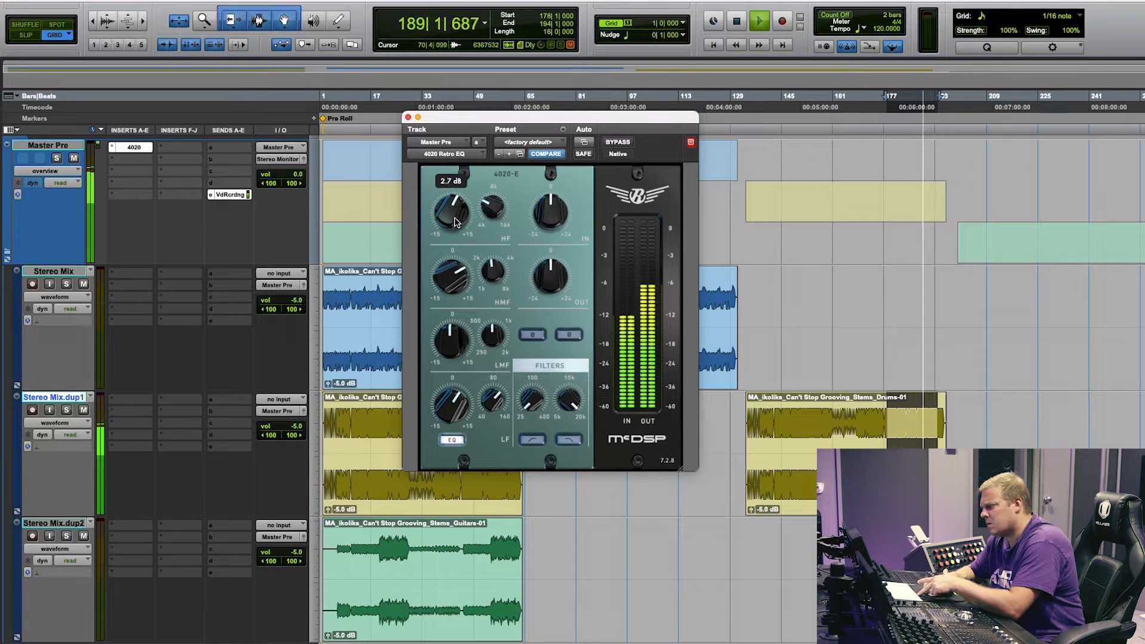
drag(456, 225, 454, 219)
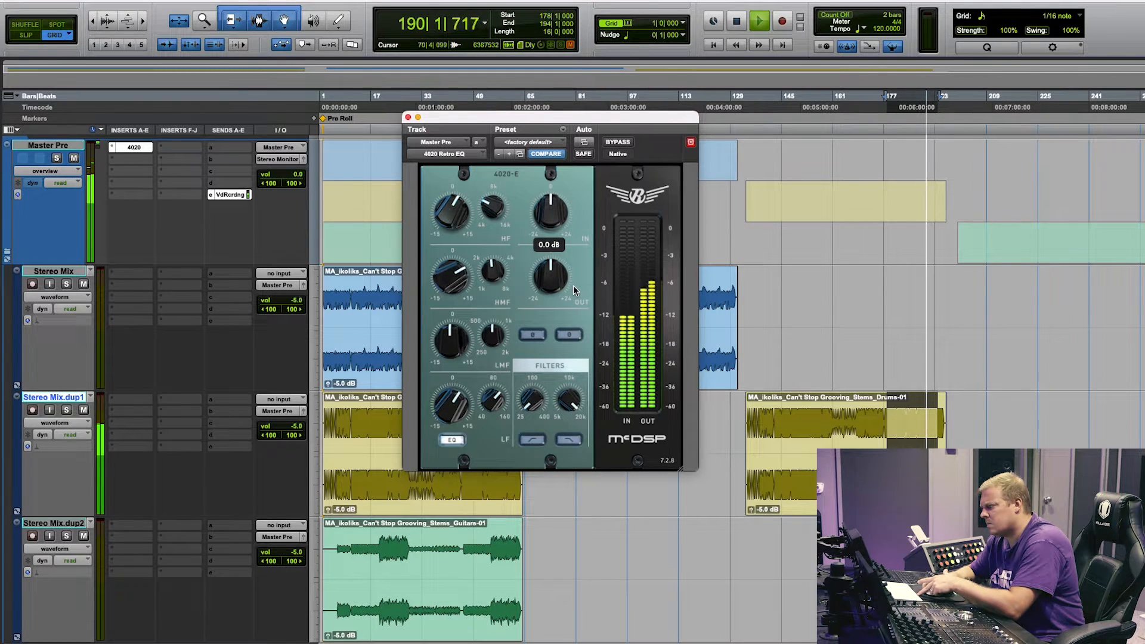
Step: Lower the EQ's output gain to about -4.8 dB and stop playback
mouse_move(548, 272)
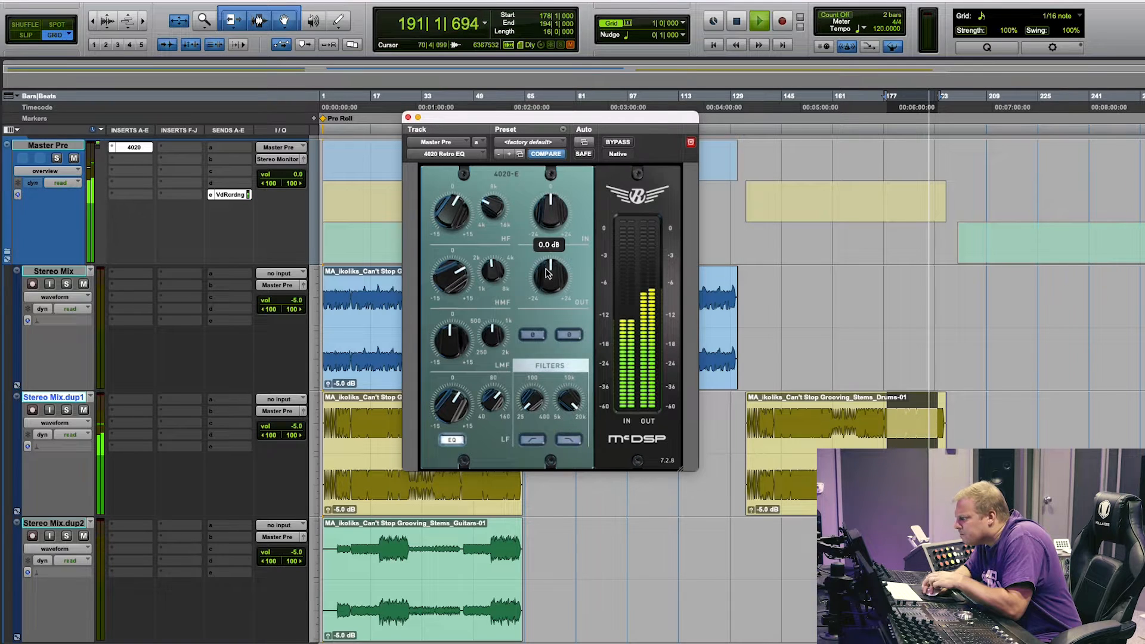
drag(548, 271, 549, 286)
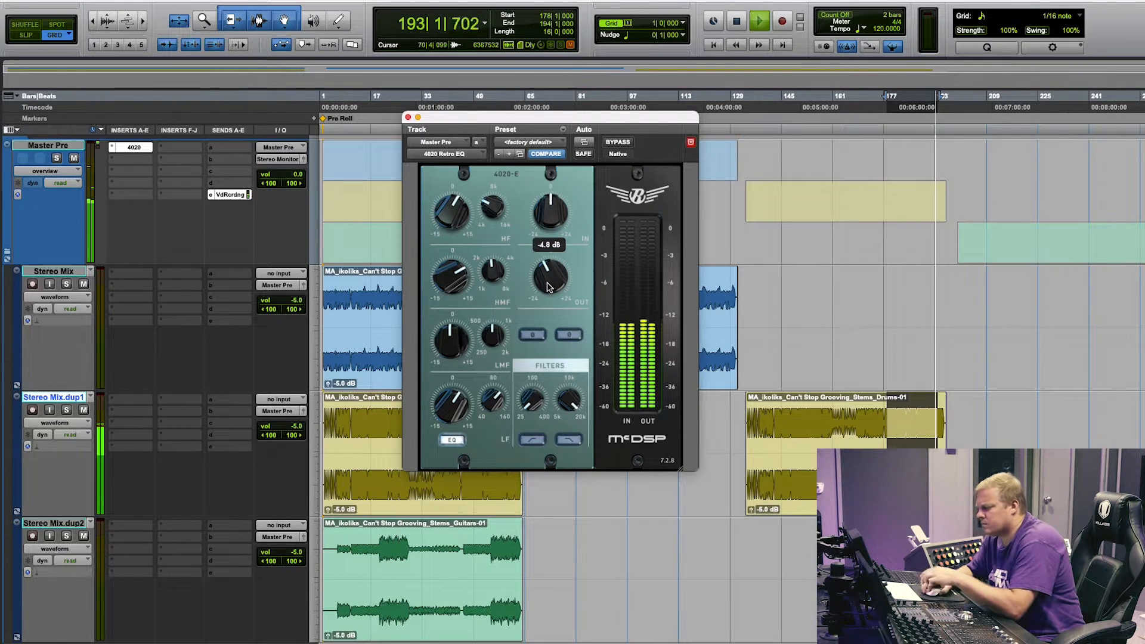
key(space)
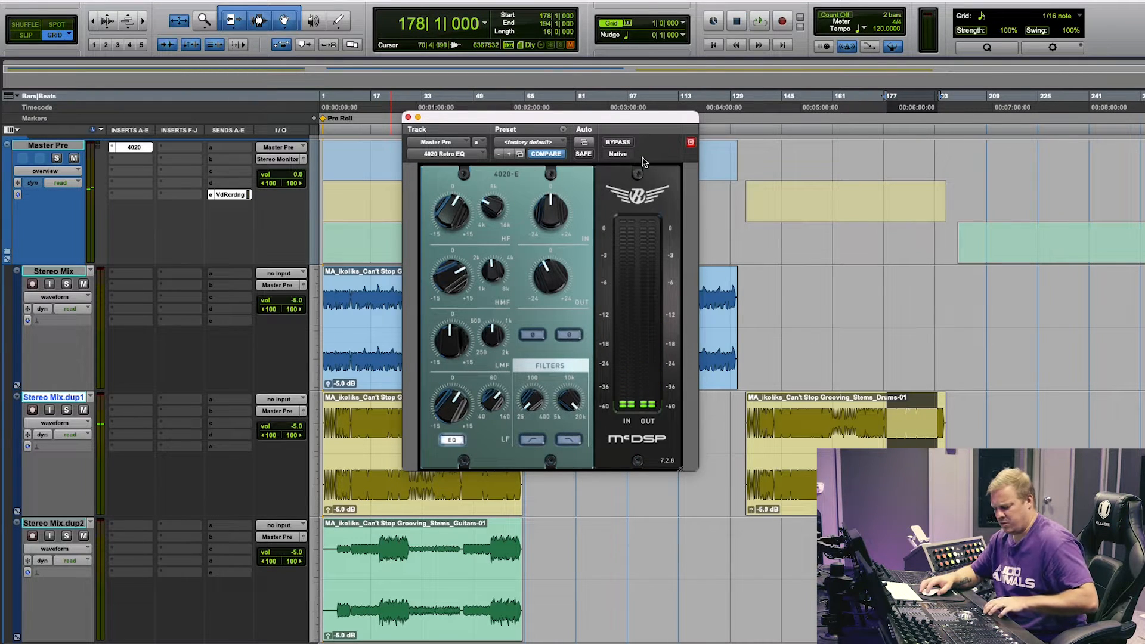
Step: Raise the EQ's output gain slightly during looped playback while repeatedly comparing the bypassed and processed drums
key(space)
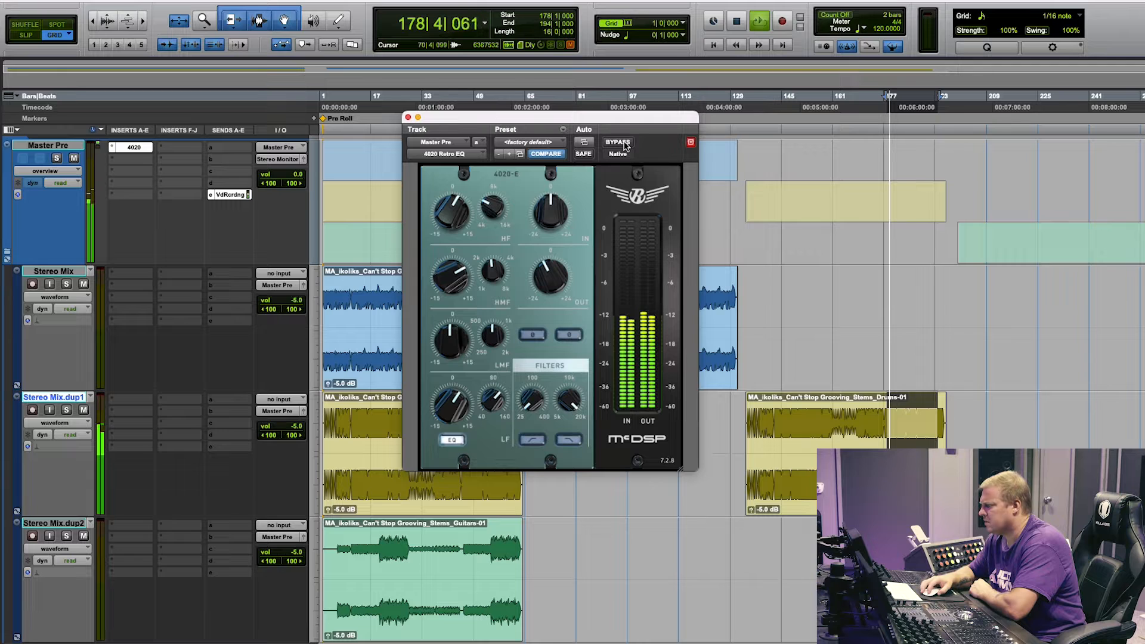
click(623, 144)
click(620, 144)
drag(550, 277, 550, 275)
click(617, 143)
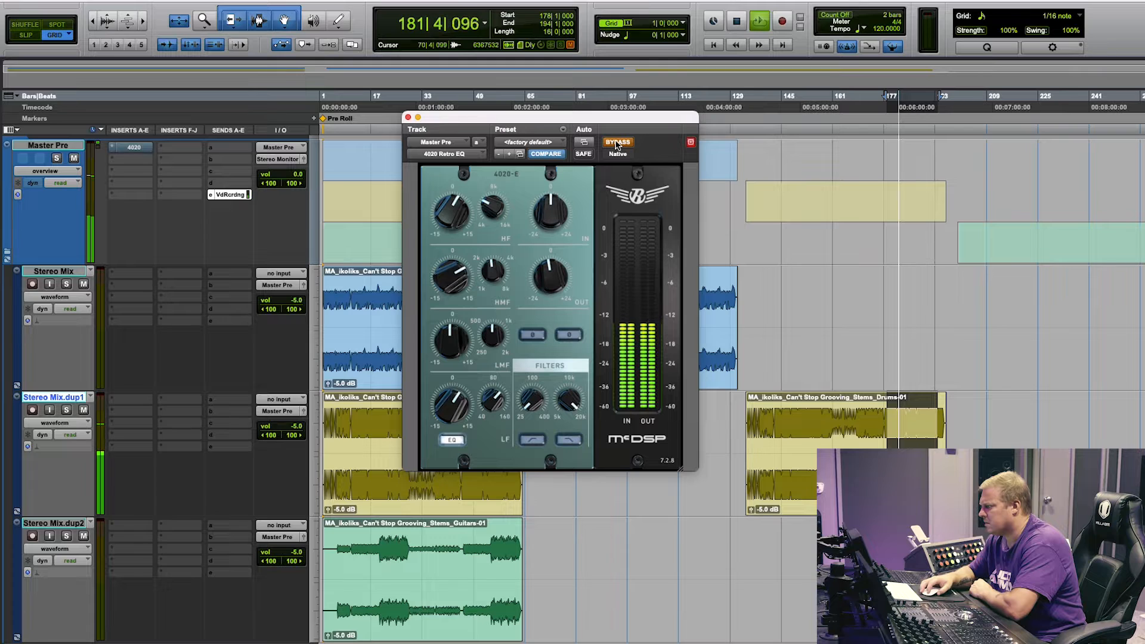
click(617, 143)
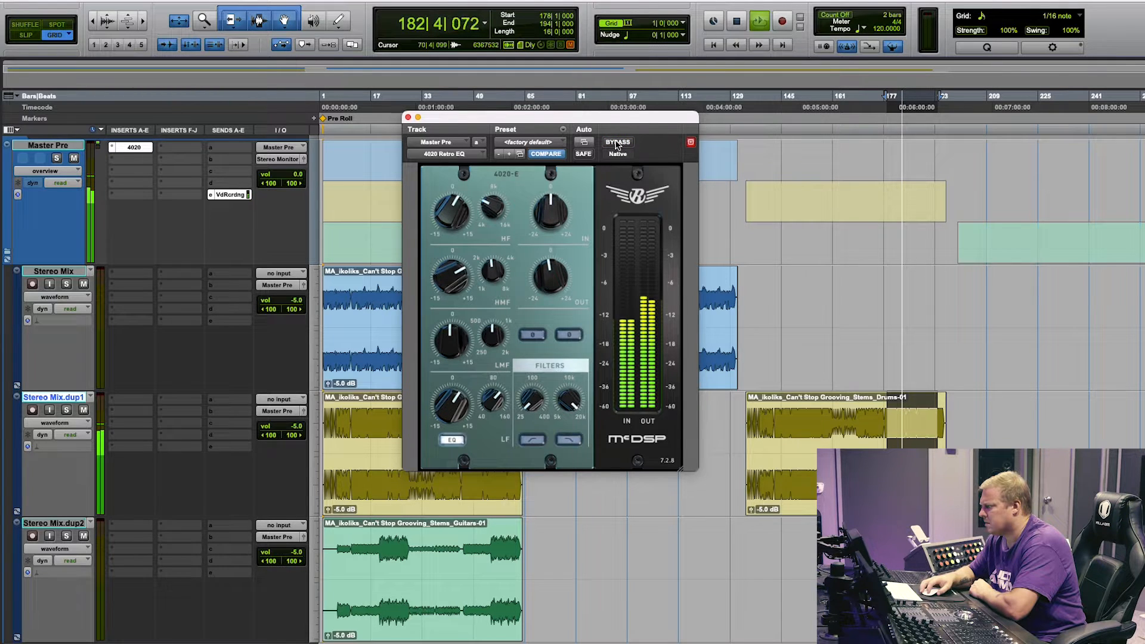
click(617, 143)
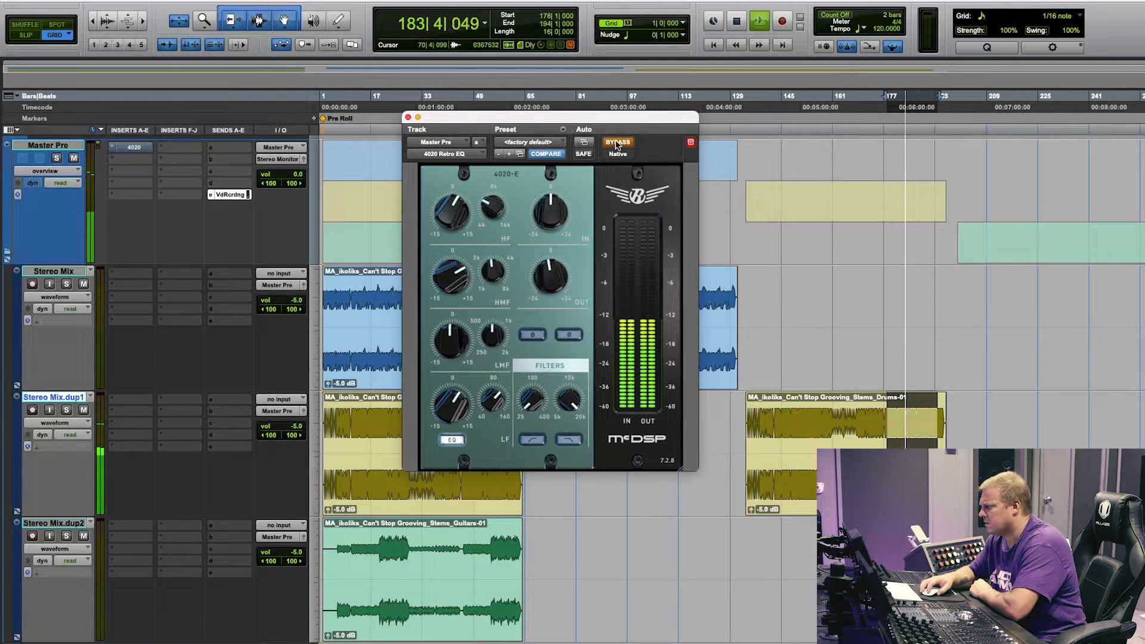
click(617, 143)
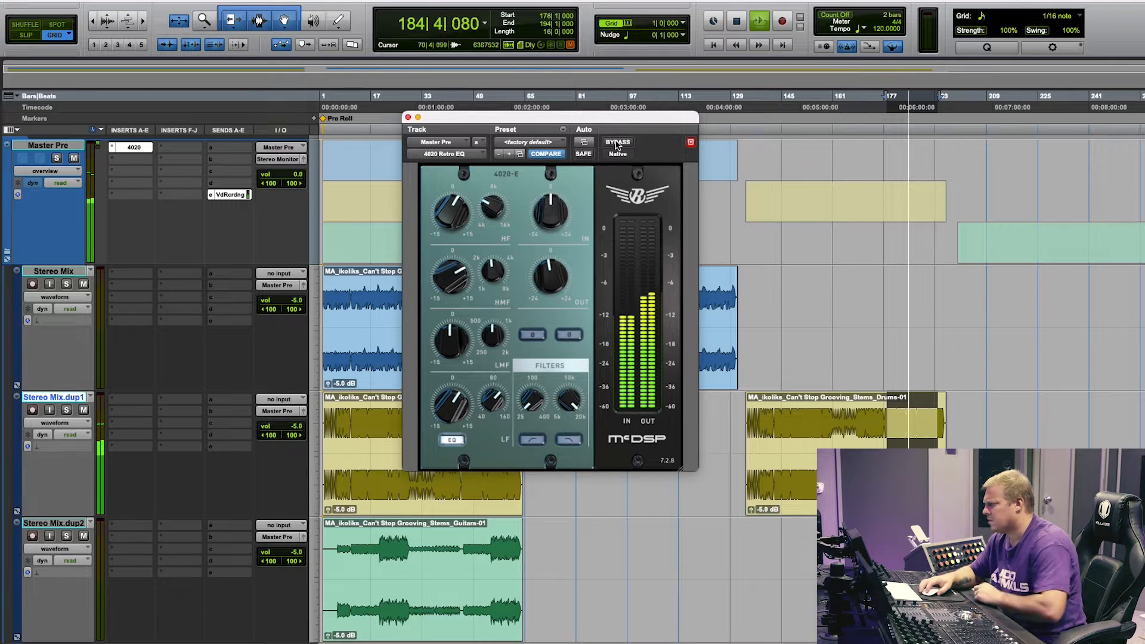
key(space)
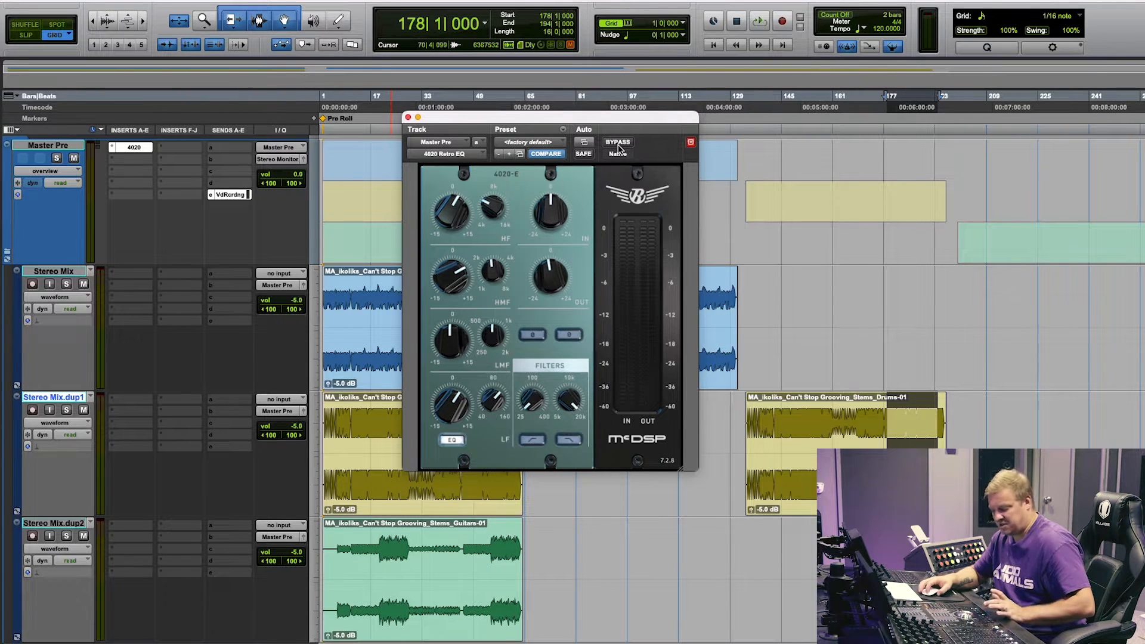
Step: Play the drum selection again, compare it once more with the EQ bypassed and active, and stop playback
key(space)
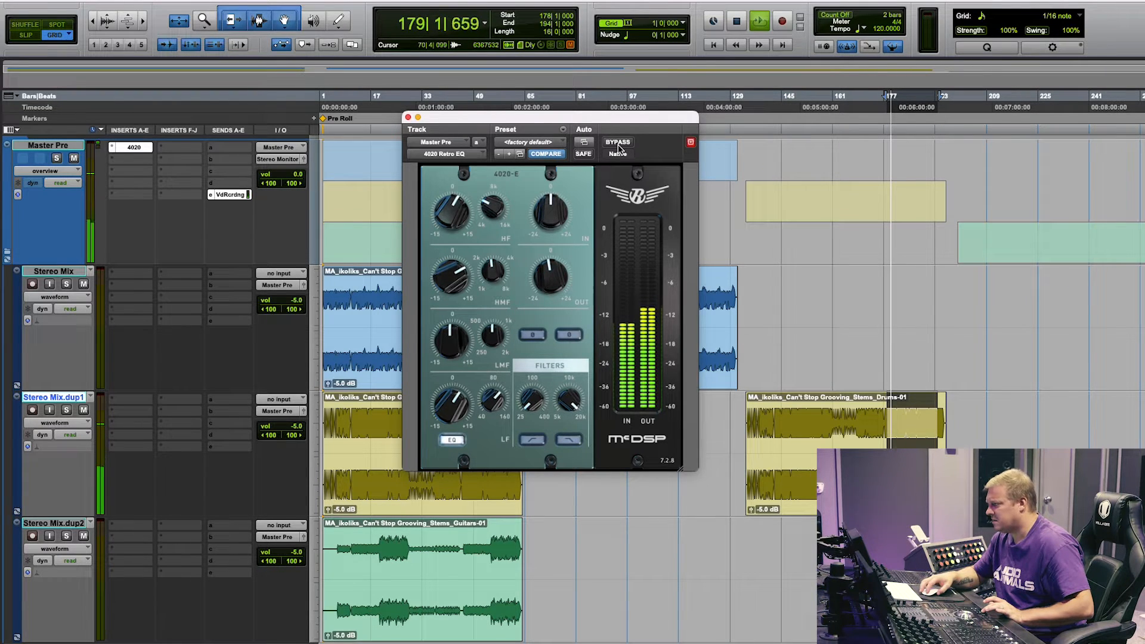
click(617, 143)
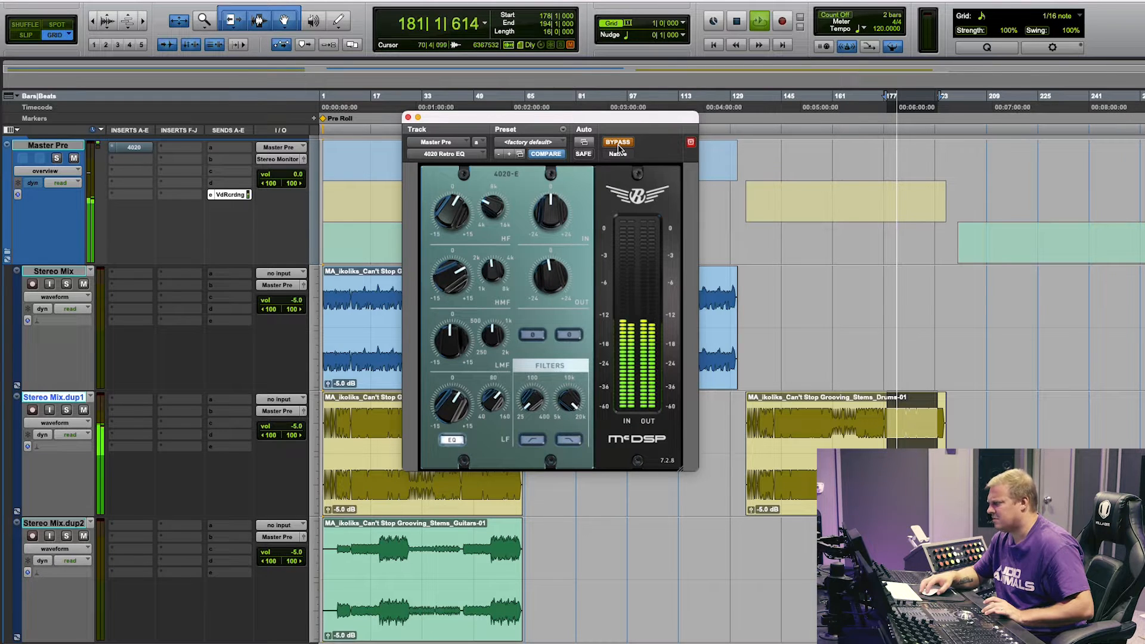
click(618, 144)
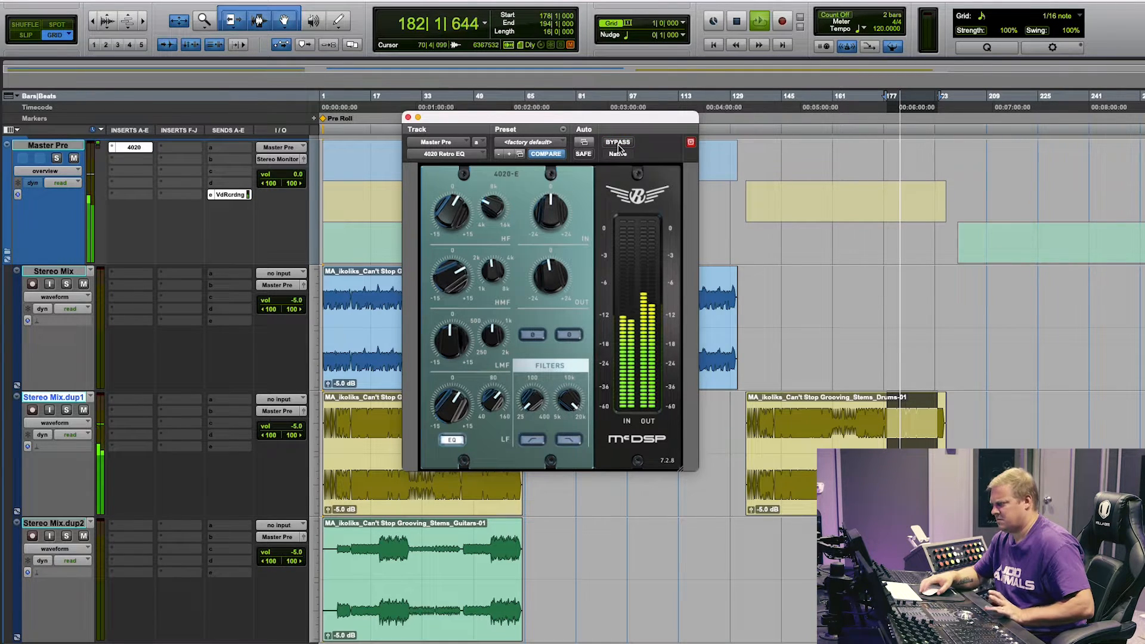
key(space)
mouse_move(441, 204)
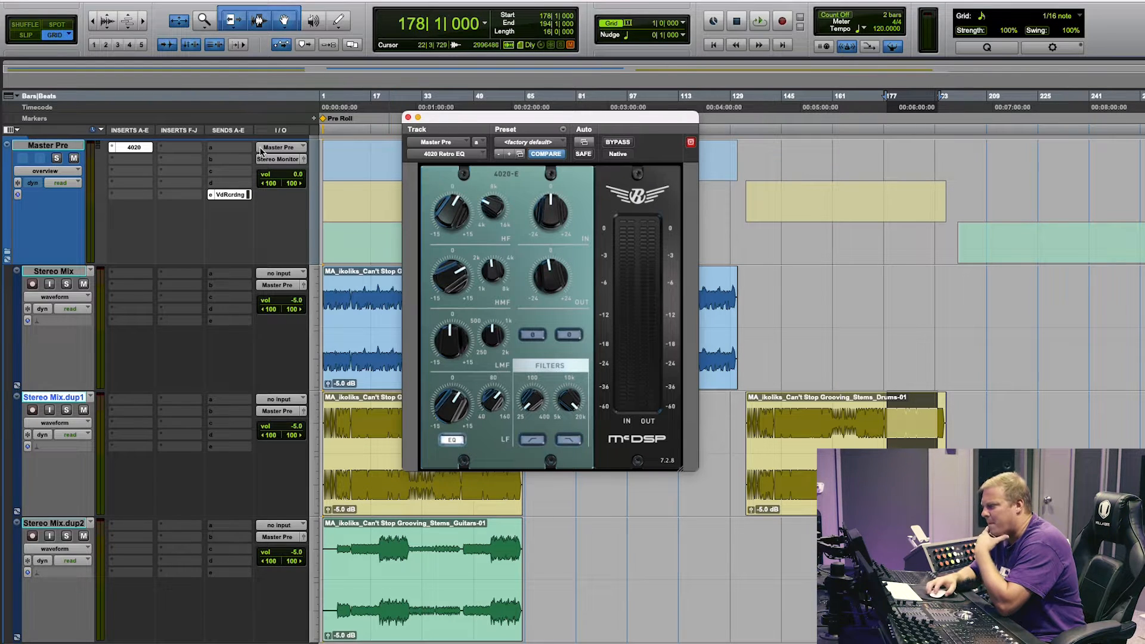
Step: Replace the 4020 Retro EQ on the Master Pre track's first insert with the stereo McDSP 4030 Retro Compressor
click(112, 151)
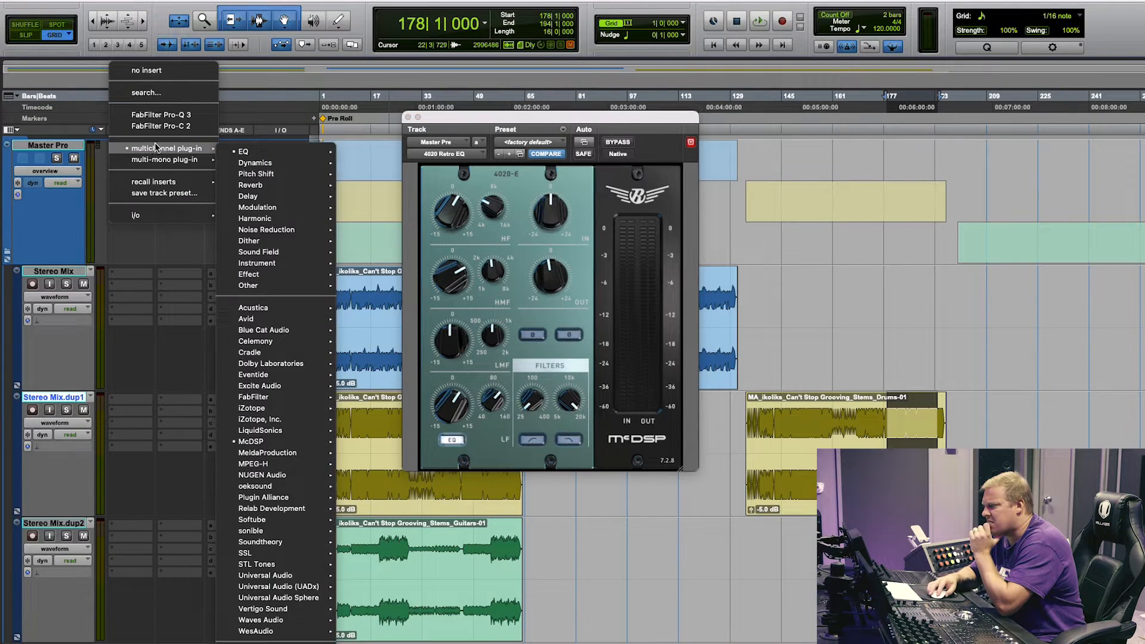
click(137, 70)
click(132, 150)
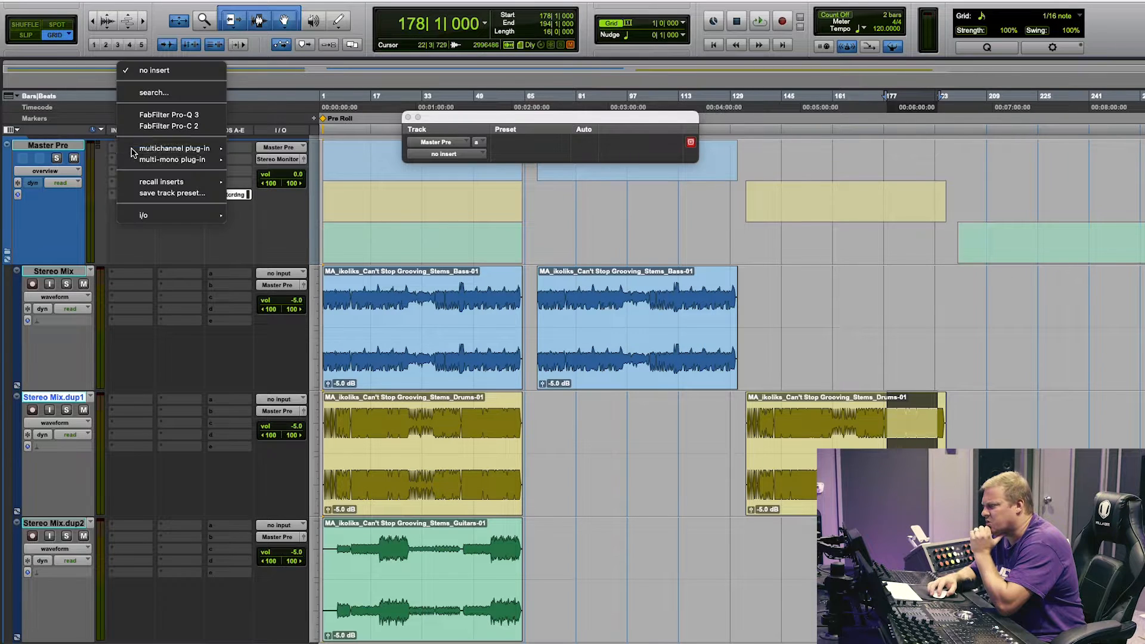
mouse_move(132, 149)
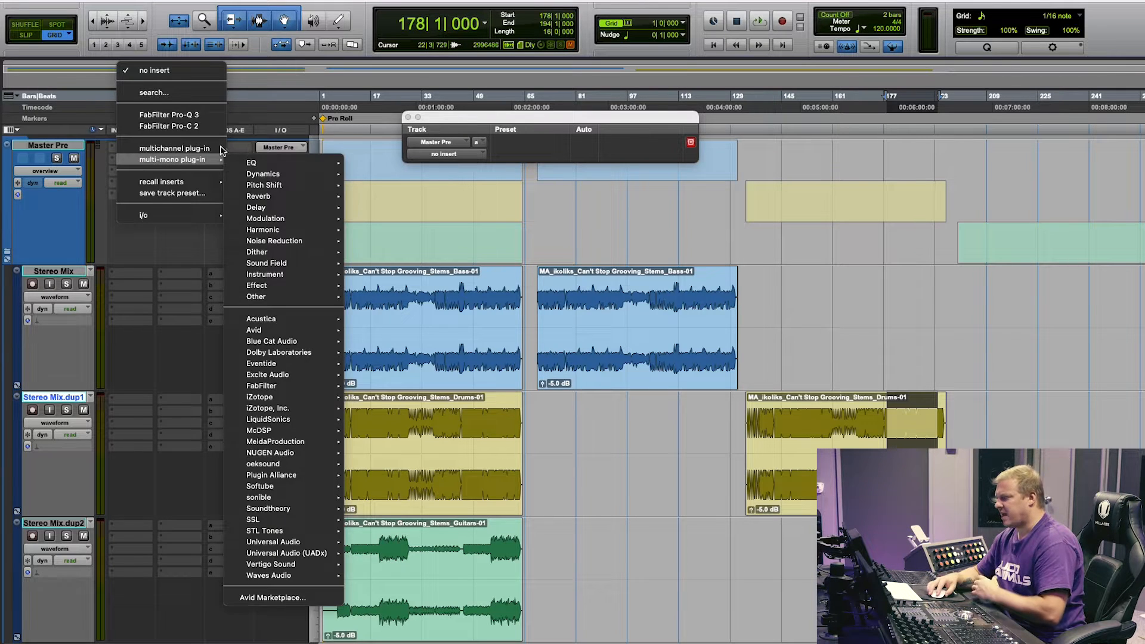
mouse_move(292, 336)
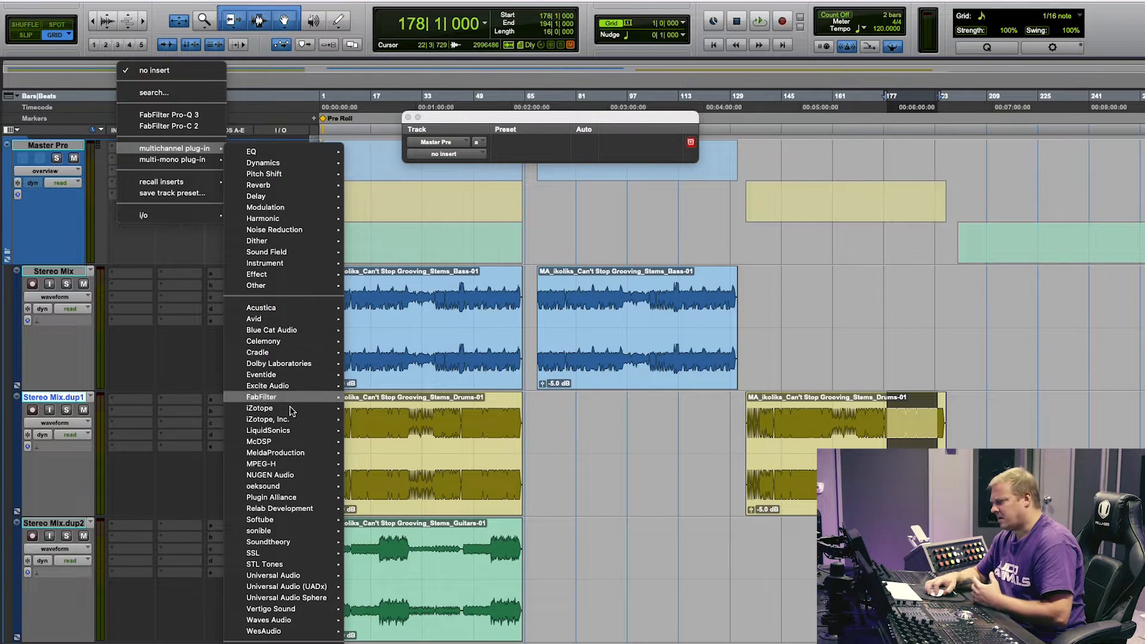
mouse_move(289, 446)
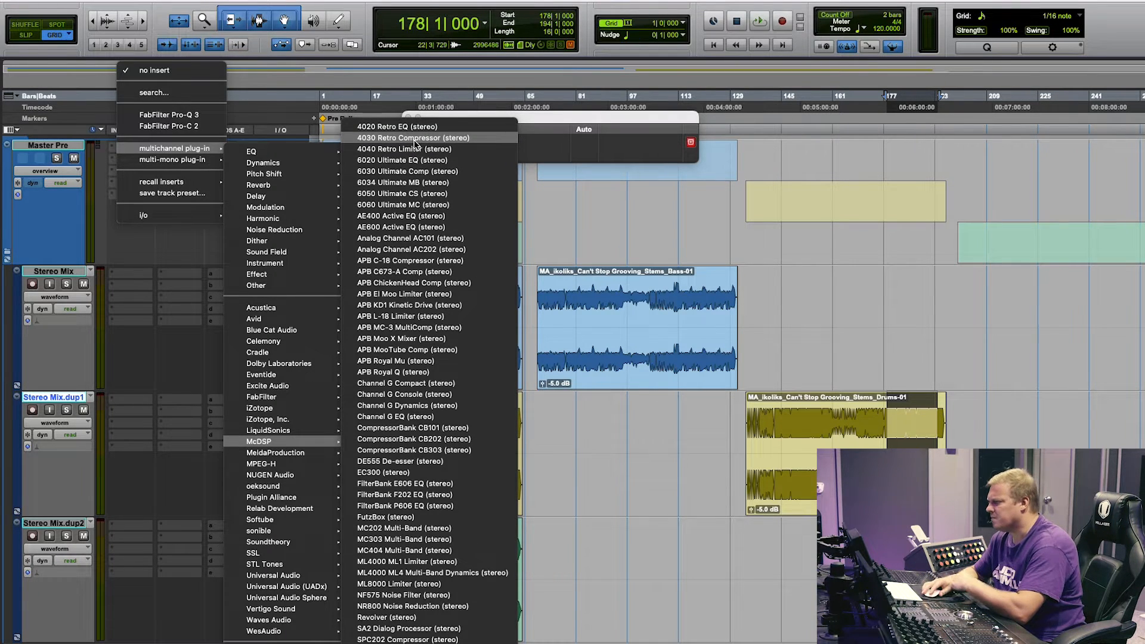
key(Escape)
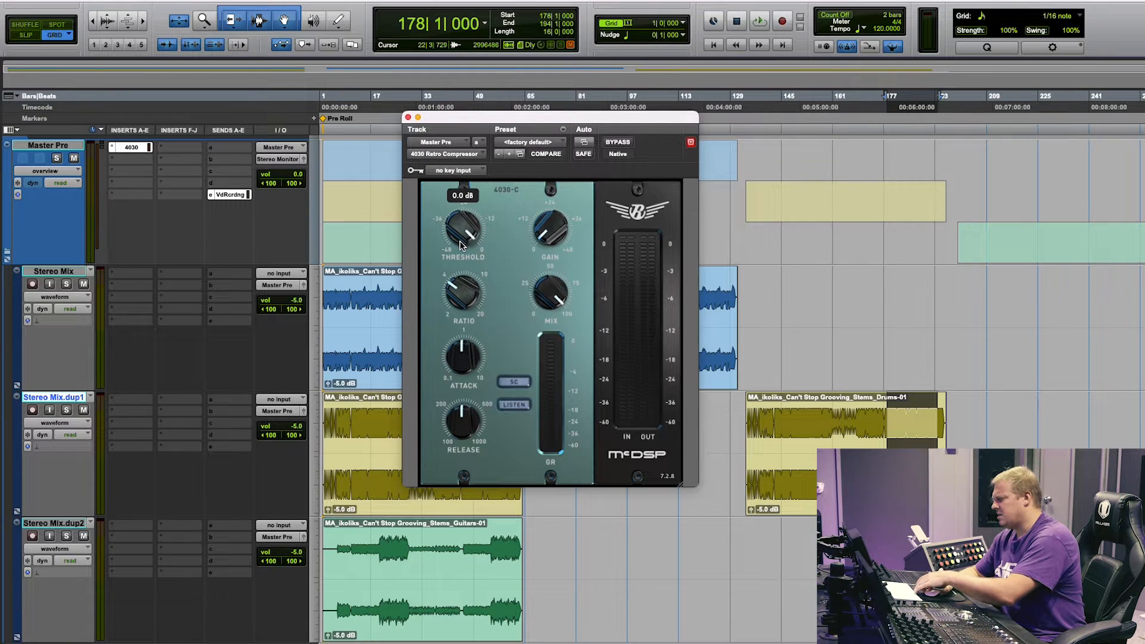
Step: Play the drum selection, lower the compressor's threshold and add makeup gain, checking the level against bypass
key(space)
drag(459, 245, 463, 299)
drag(540, 251, 541, 233)
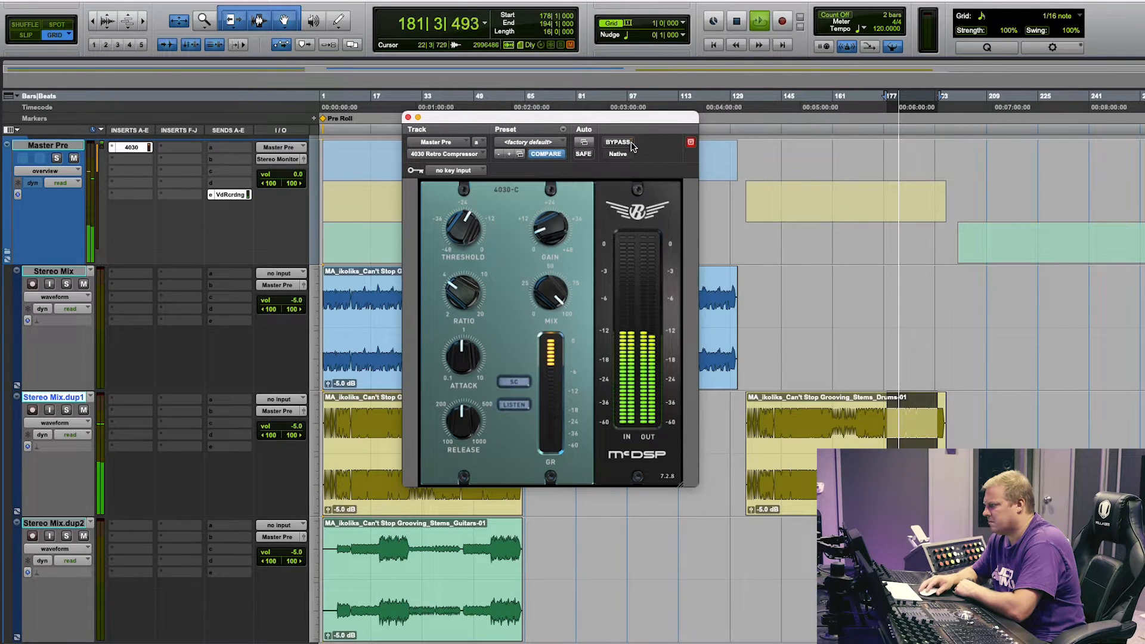
click(618, 142)
click(618, 142)
Step: Raise the compressor's ratio, set the attack to 10 ms, and shorten the release toward 100 ms
drag(463, 285, 468, 269)
drag(460, 357, 464, 293)
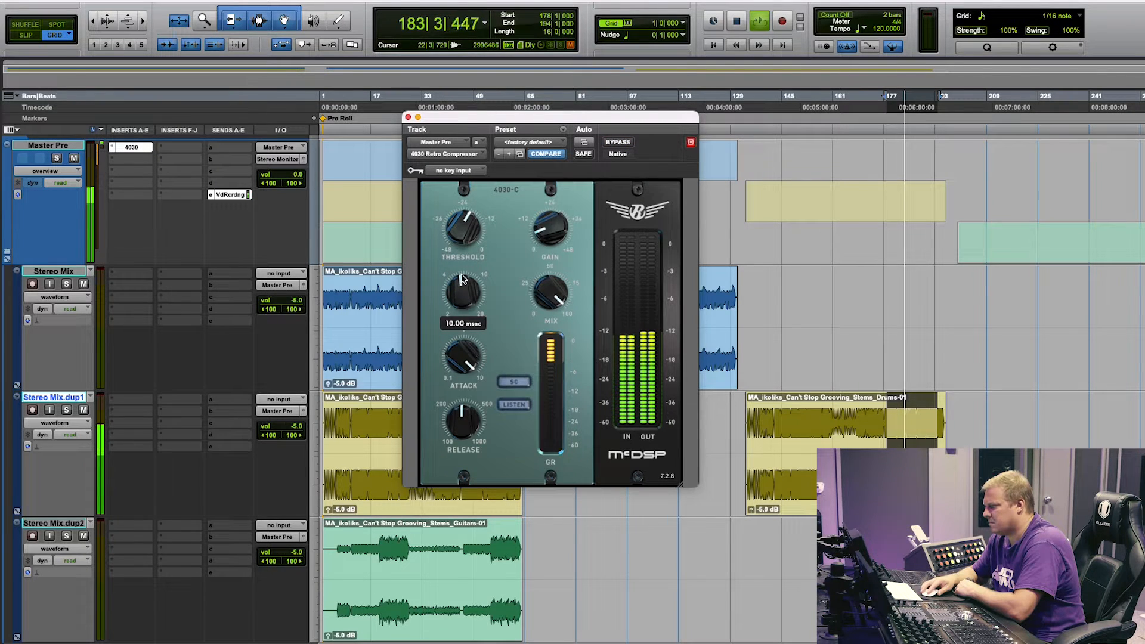
drag(448, 437, 468, 486)
Step: Compare the looped drums with the compressor bypassed and active several times, and stop playback
click(615, 144)
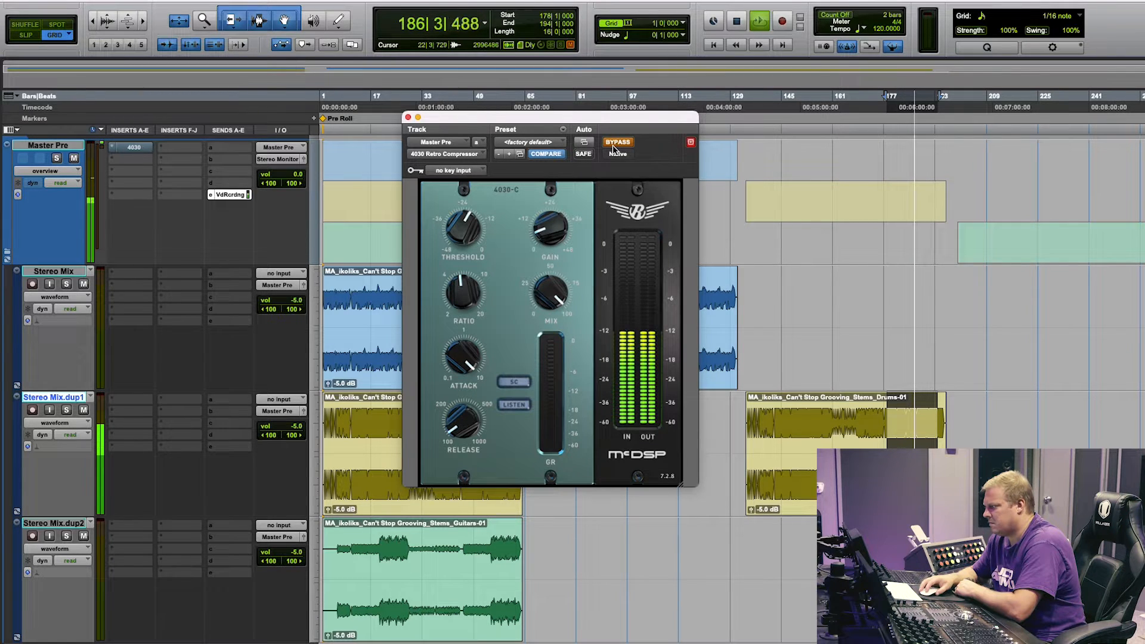
click(616, 145)
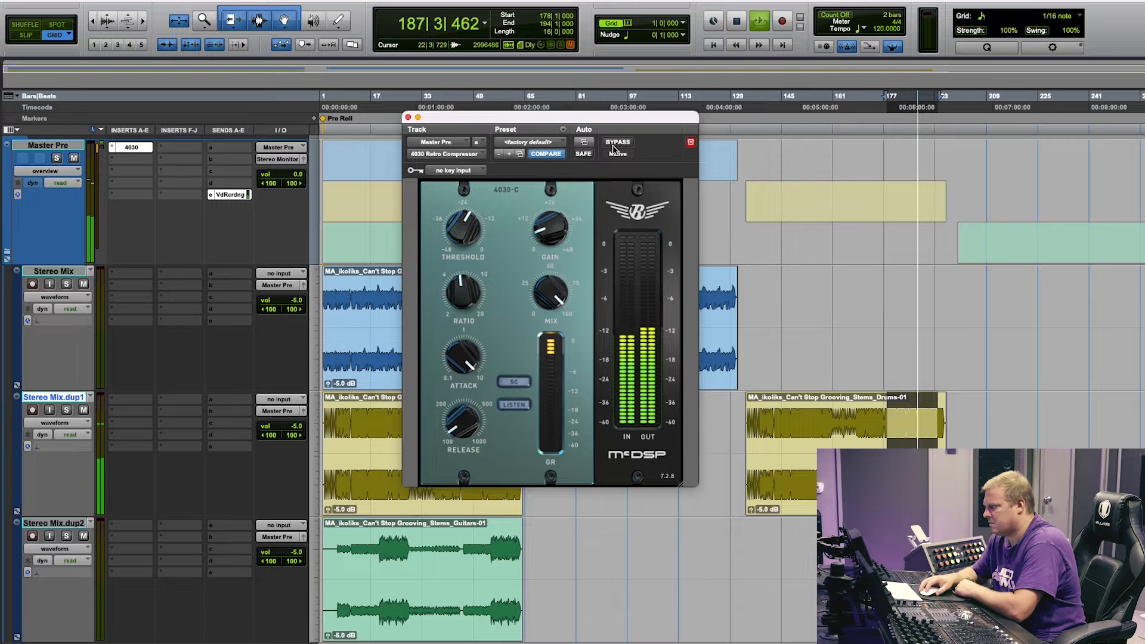
mouse_move(551, 245)
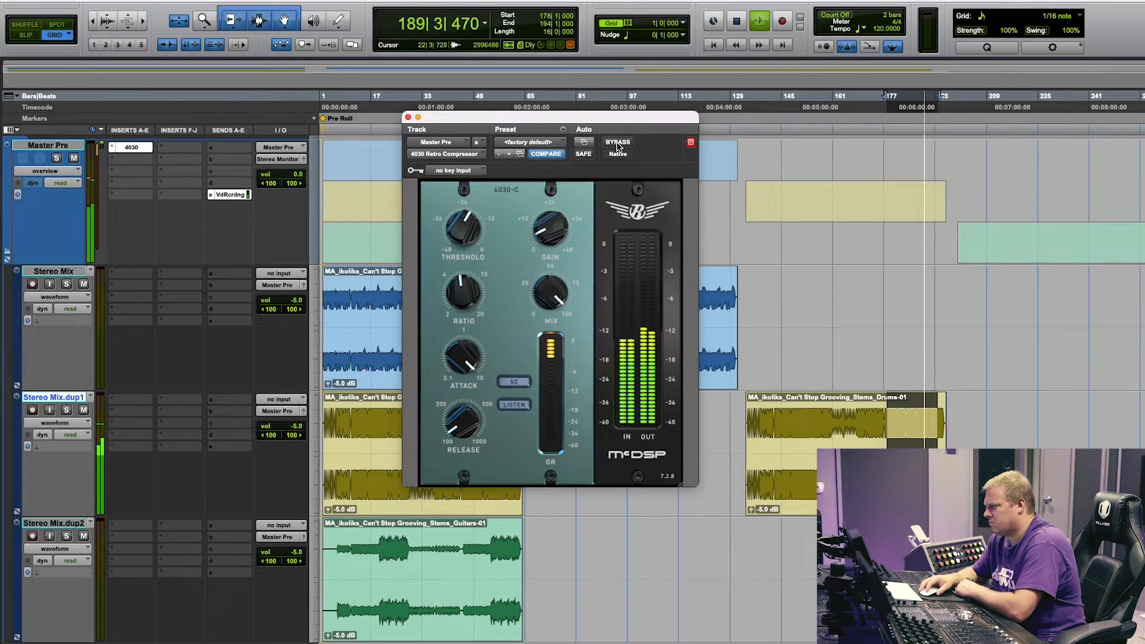
click(618, 145)
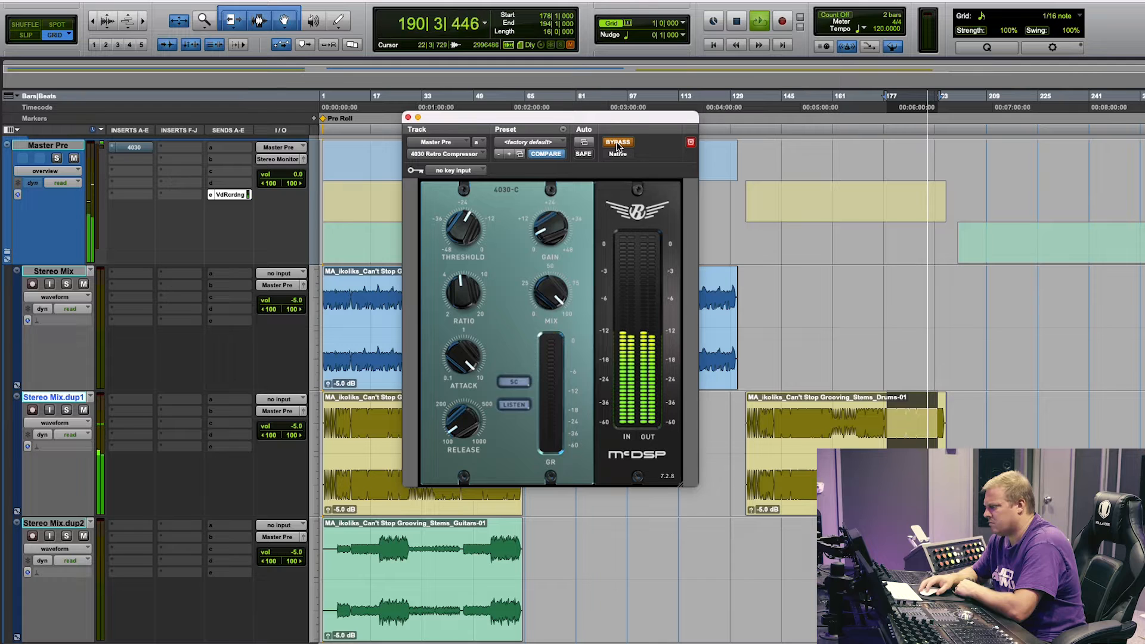
click(618, 145)
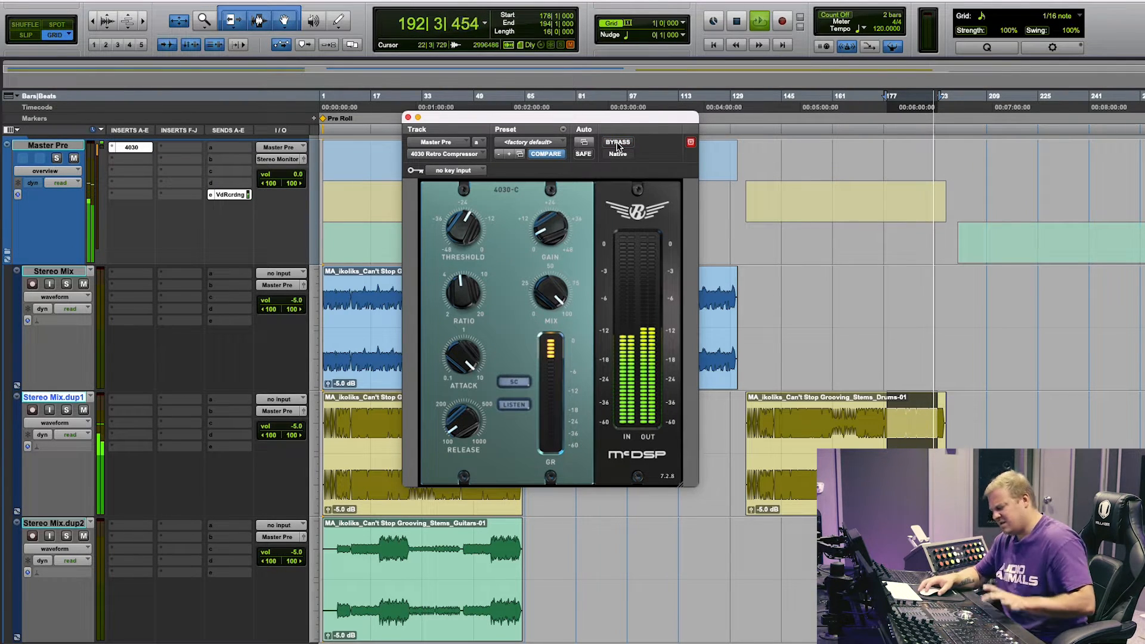
key(space)
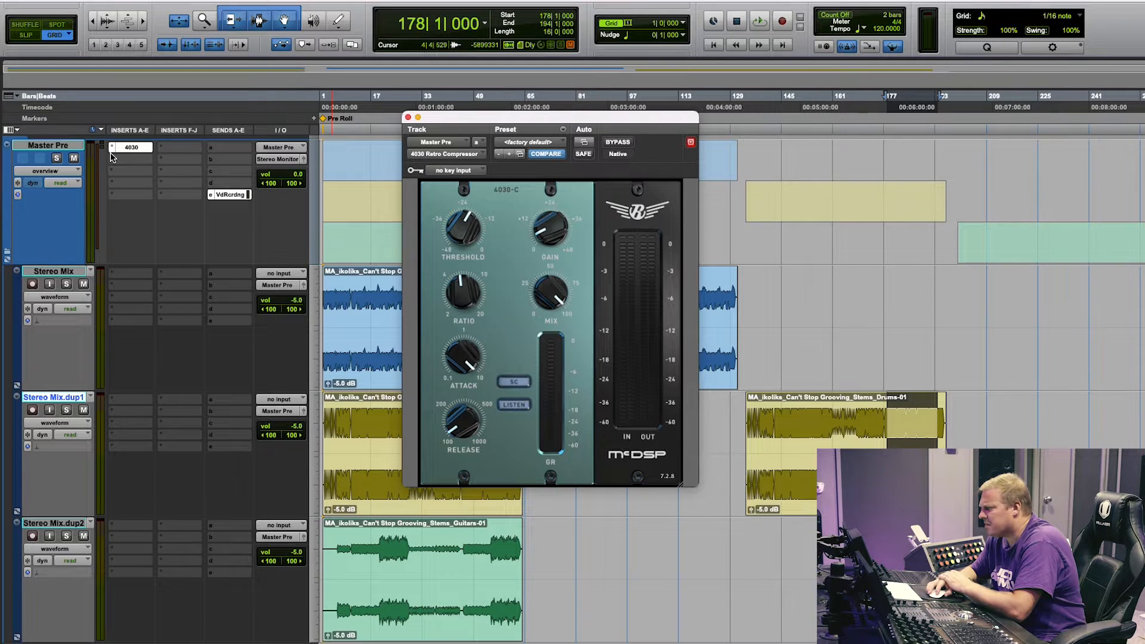
Step: Replay the drum selection for one more comparison between bypassed and compressed sound, and stop playback
key(space)
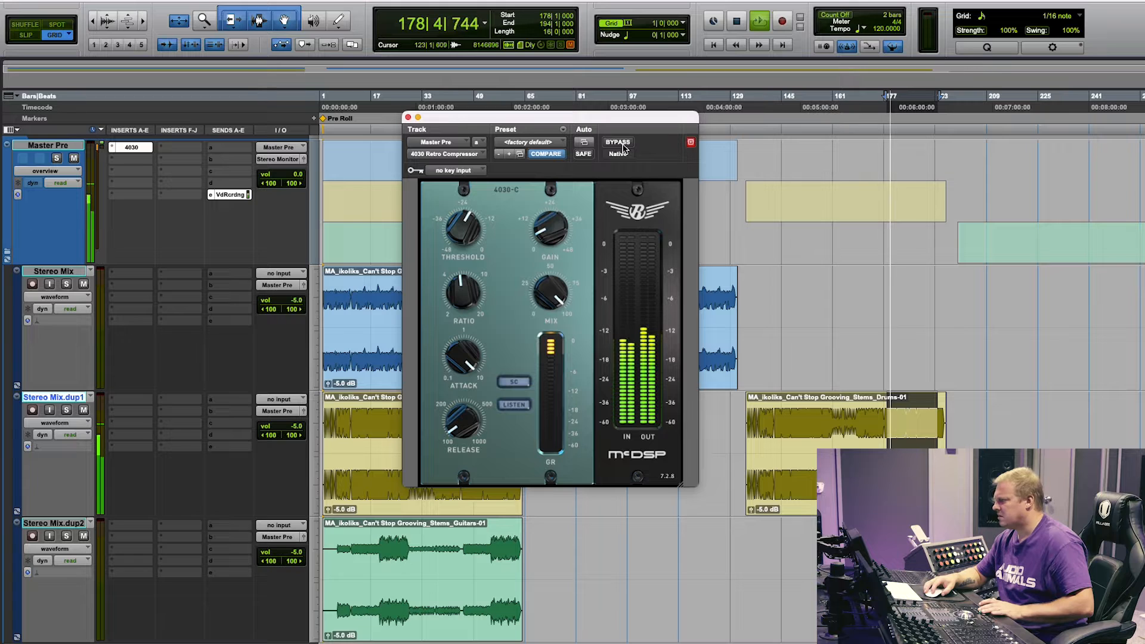
click(623, 147)
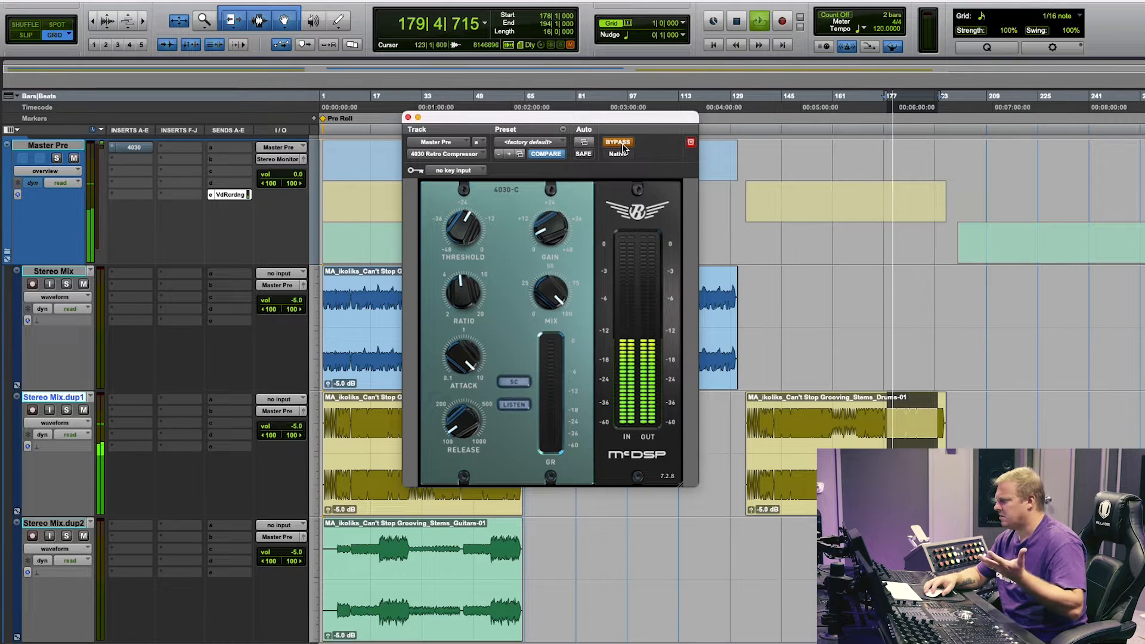
click(624, 147)
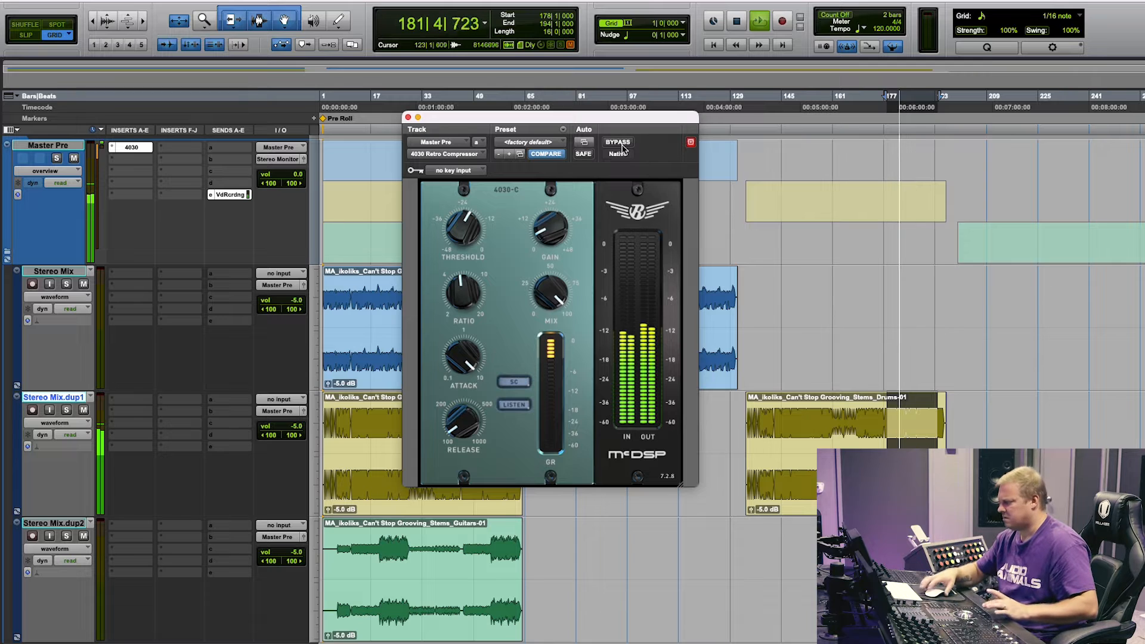
key(space)
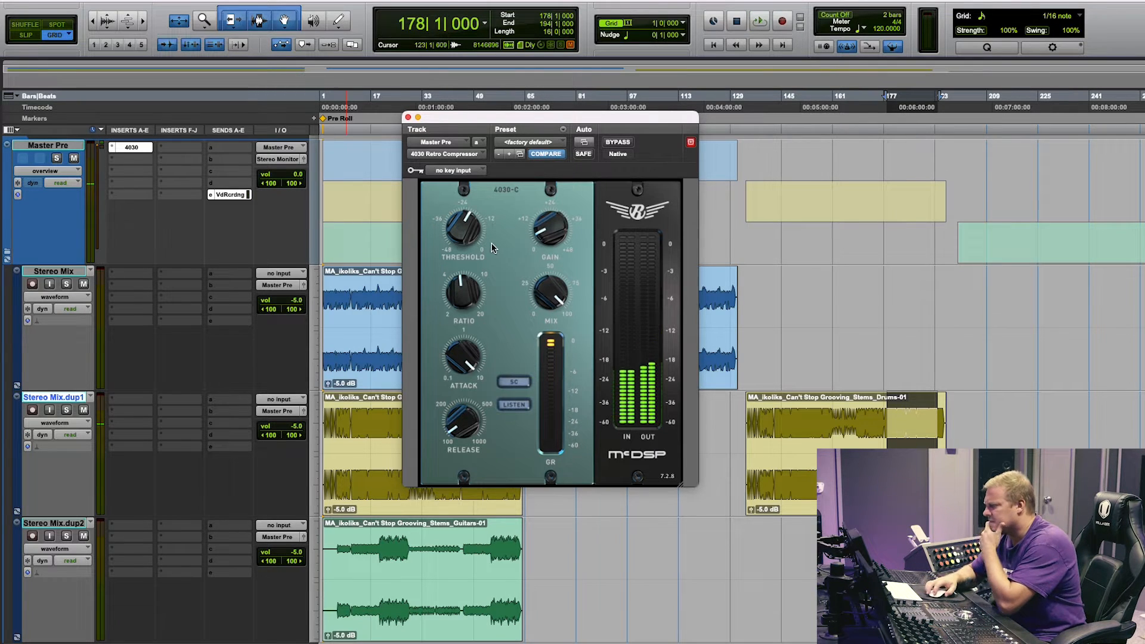
Step: Replace the compressor on the Master Pre track with the stereo McDSP 4040 Retro Limiter
click(114, 158)
mouse_move(179, 148)
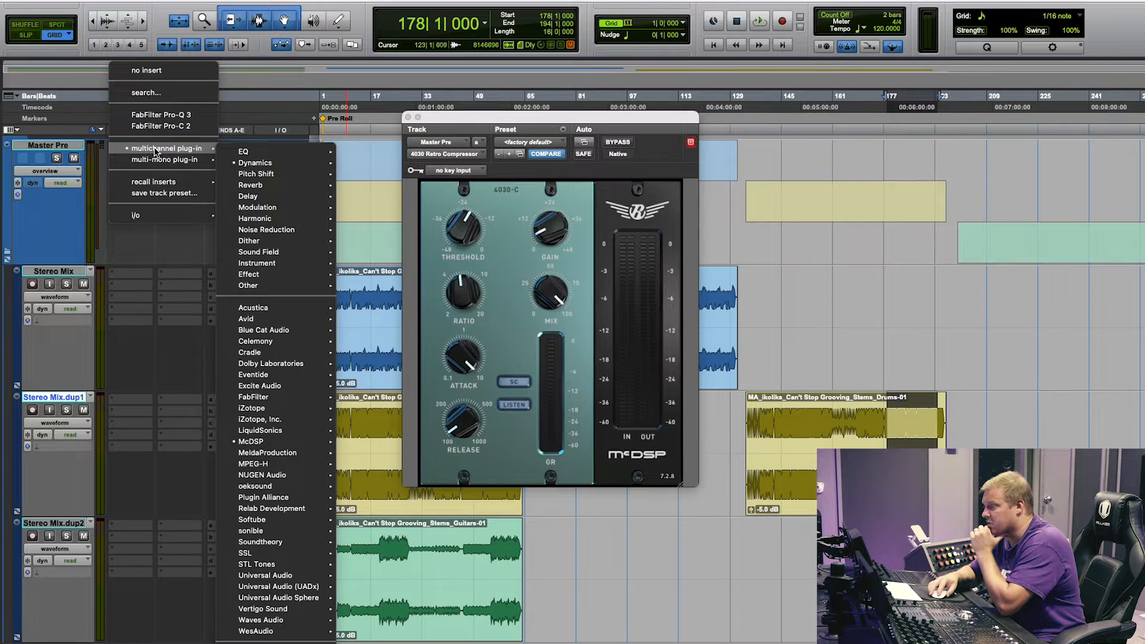
mouse_move(282, 172)
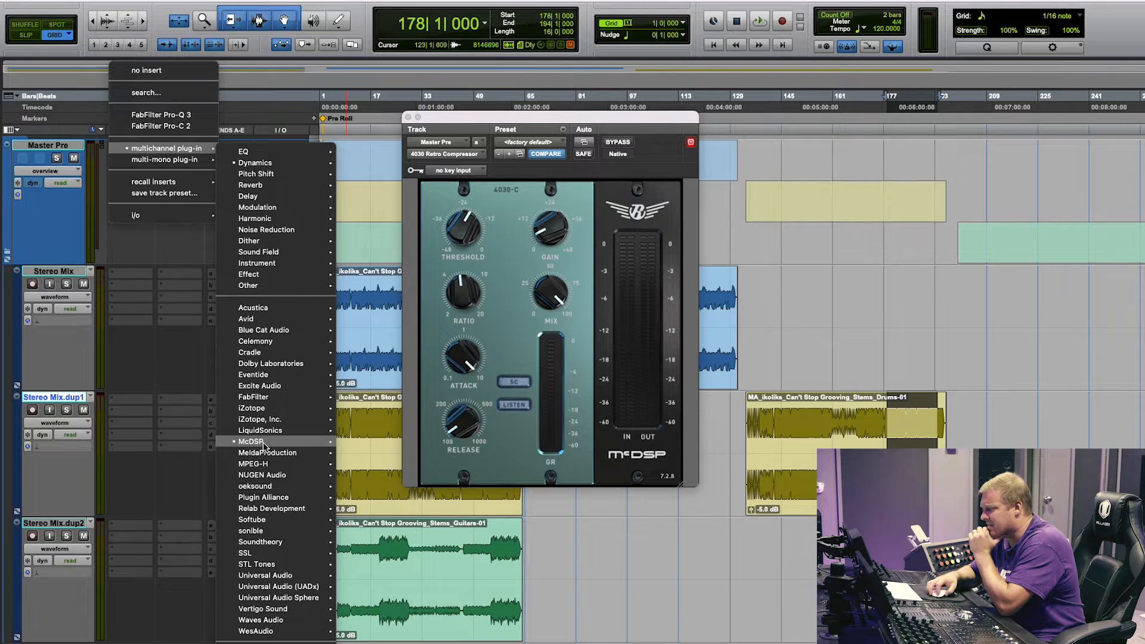
mouse_move(266, 445)
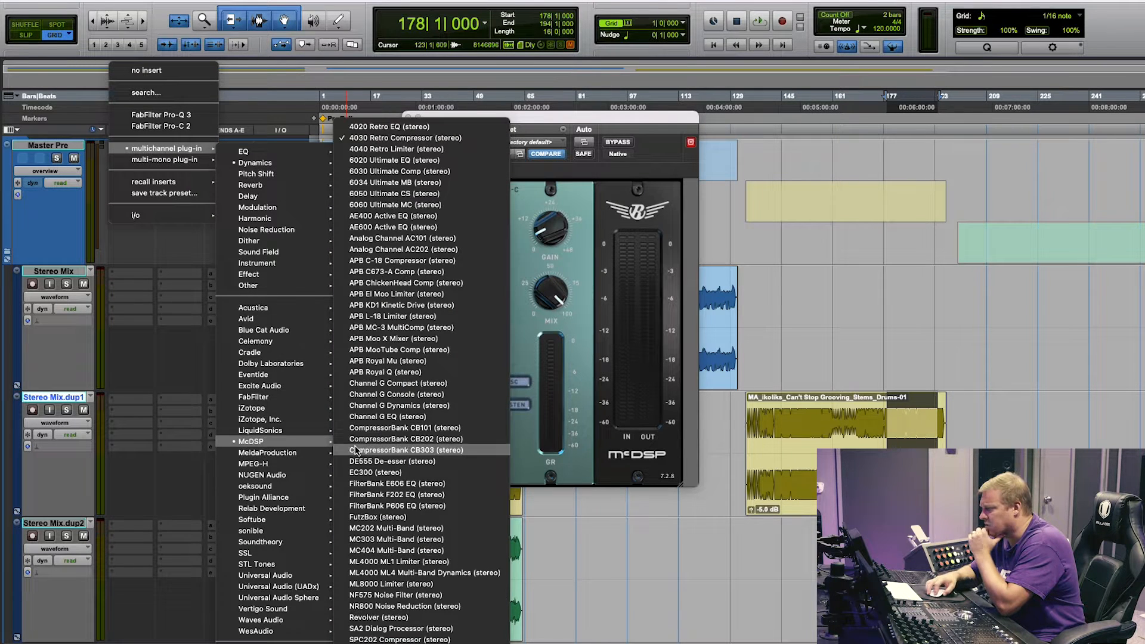
click(402, 150)
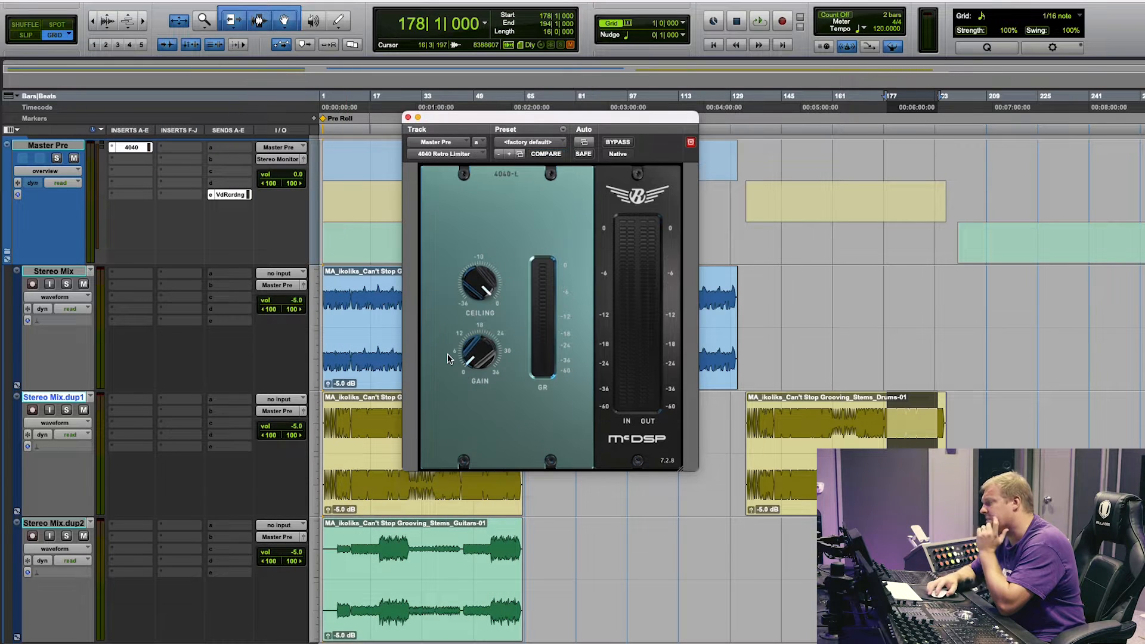
mouse_move(495, 293)
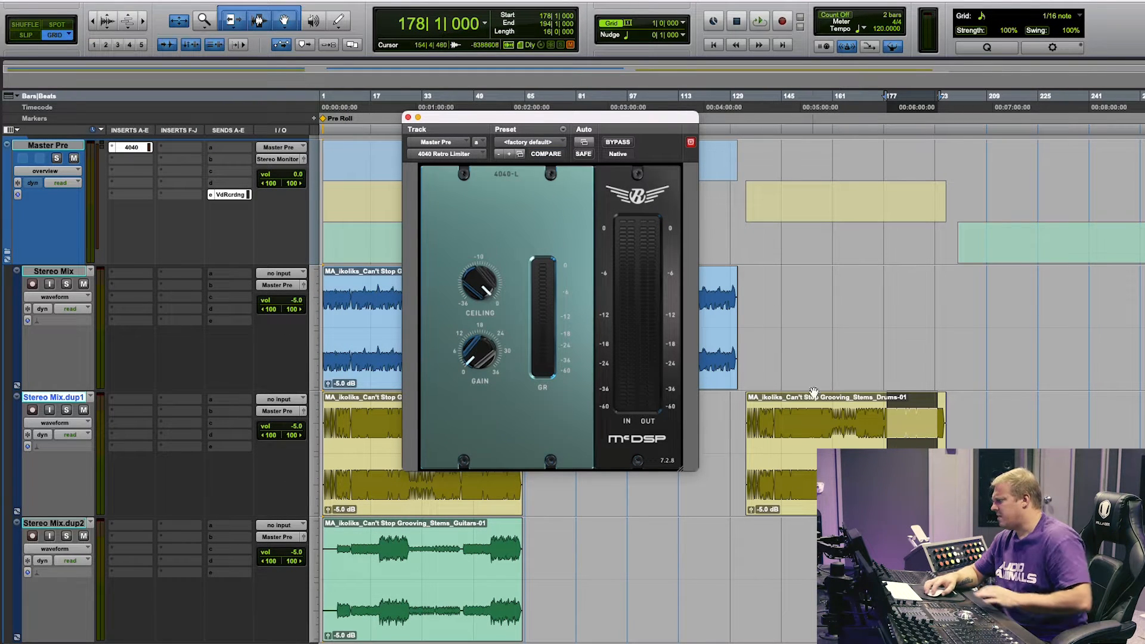
Step: Move the limiter window clear of the clips and select bars 111 to 114 of the bass clip on Stereo Mix
drag(597, 124, 454, 130)
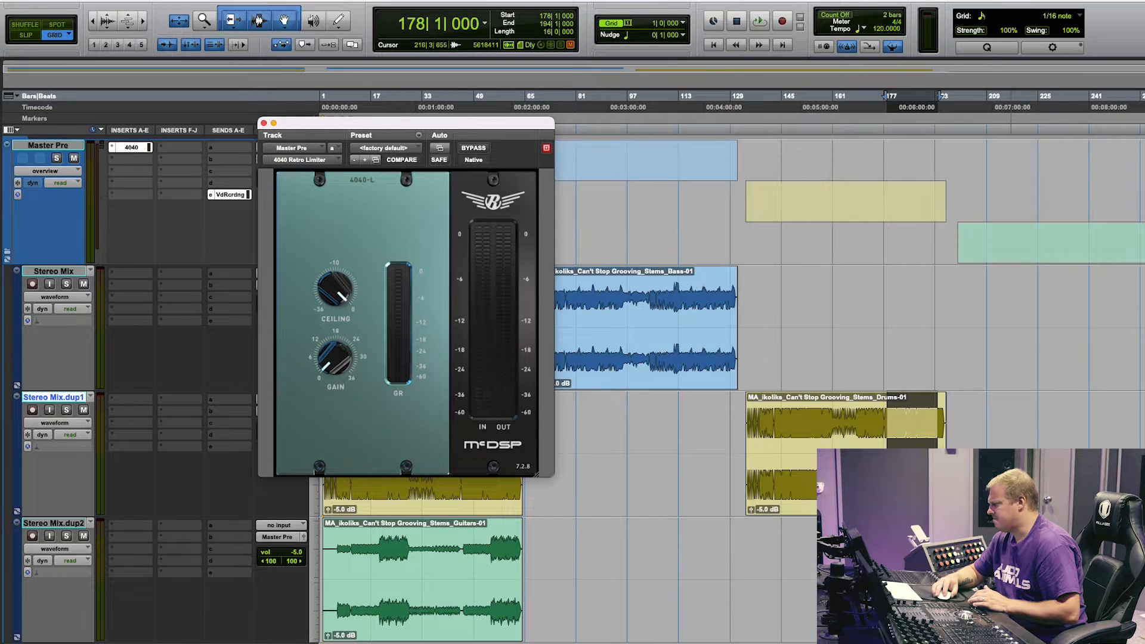
click(673, 291)
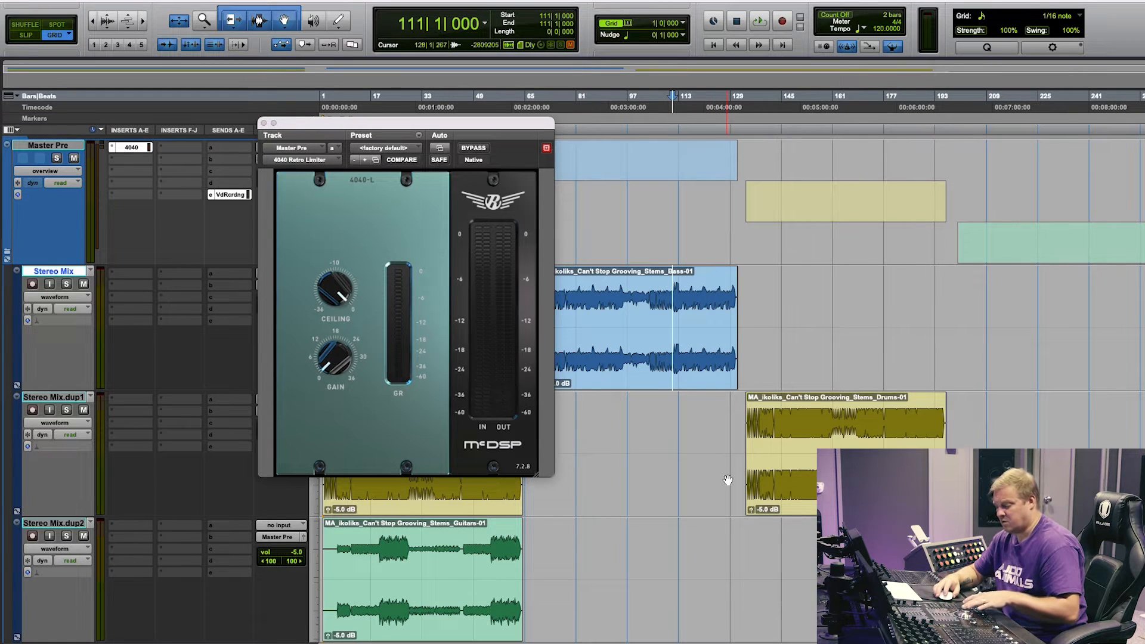
key(t)
key(t)
key(t)
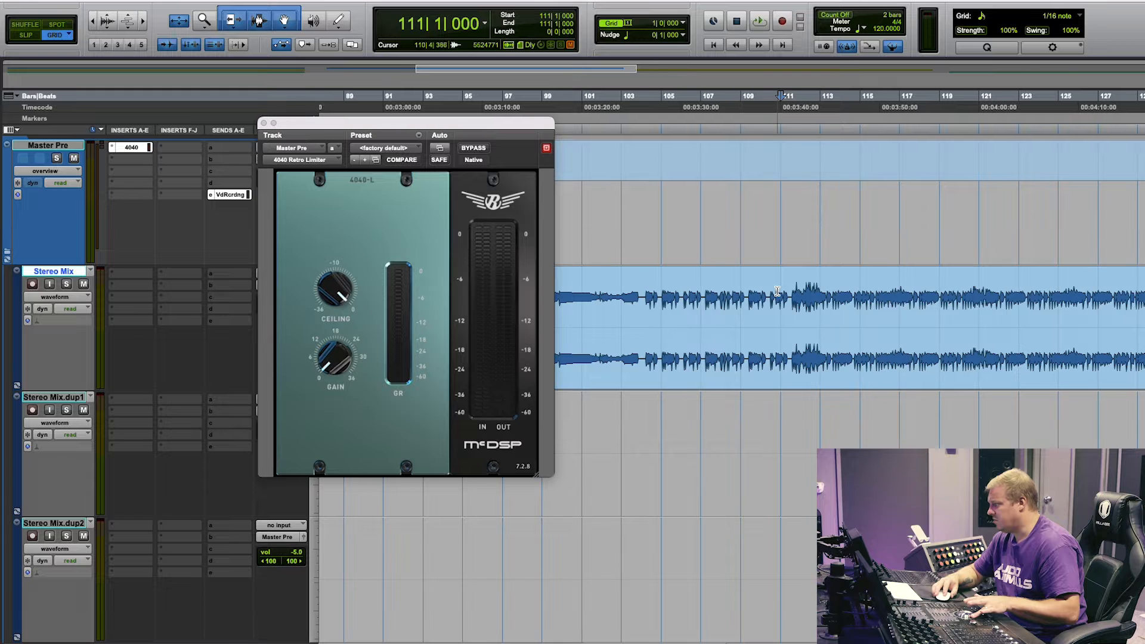
drag(780, 292, 845, 293)
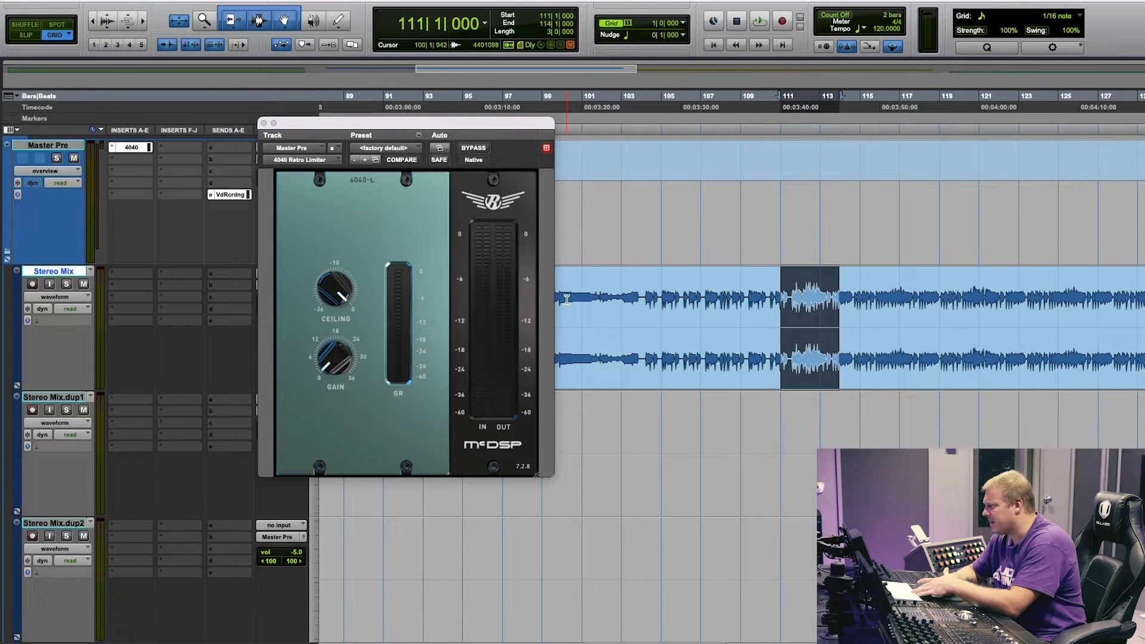
mouse_move(351, 300)
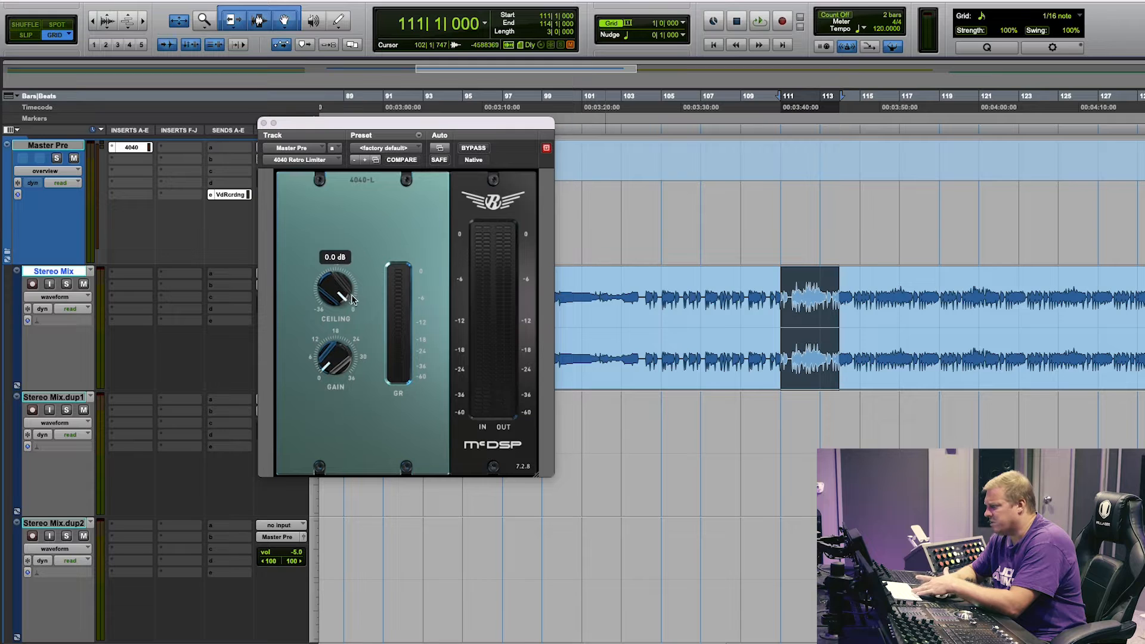
Step: Play the bass selection while lowering the limiter's ceiling and raising its gain to compensate
key(space)
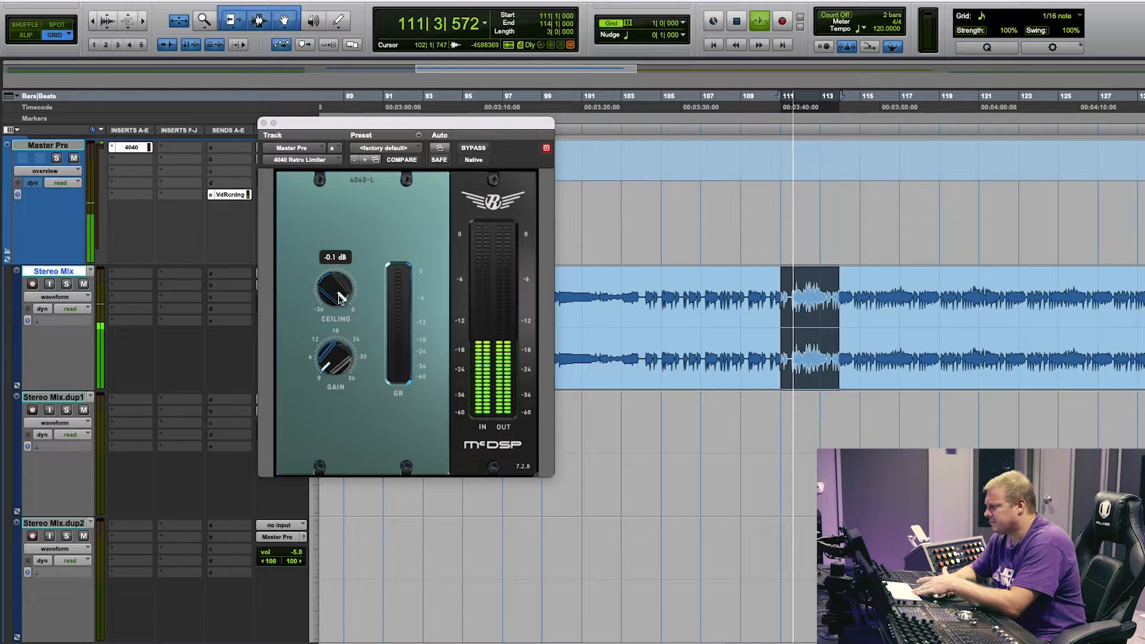
scroll(338, 297, down, 1)
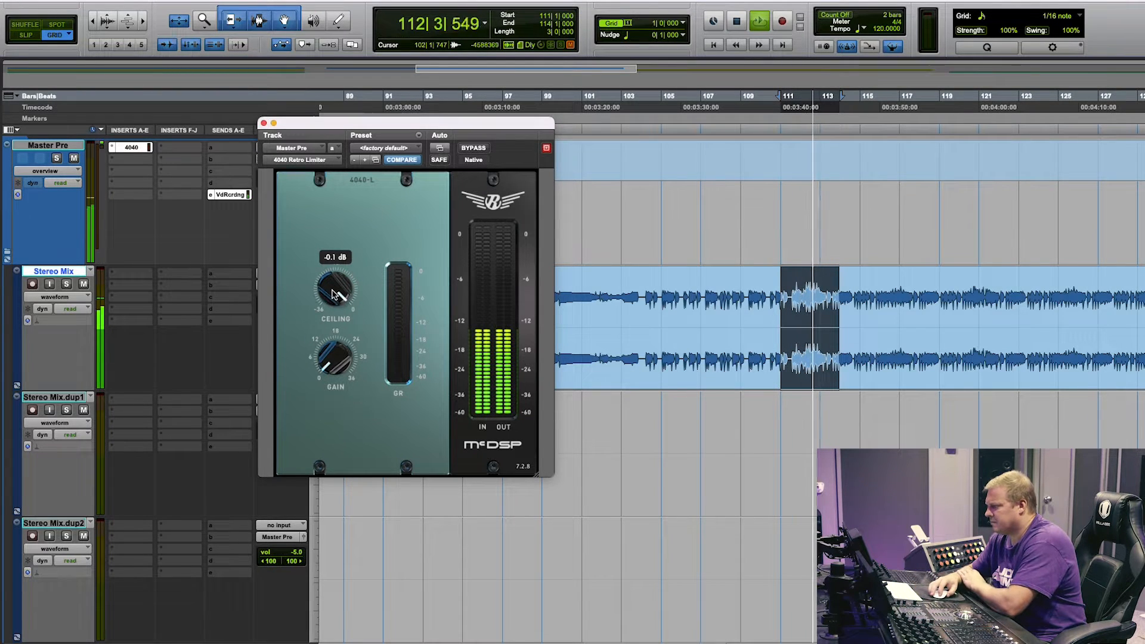
drag(338, 297, 354, 451)
drag(333, 356, 321, 266)
drag(328, 307, 328, 268)
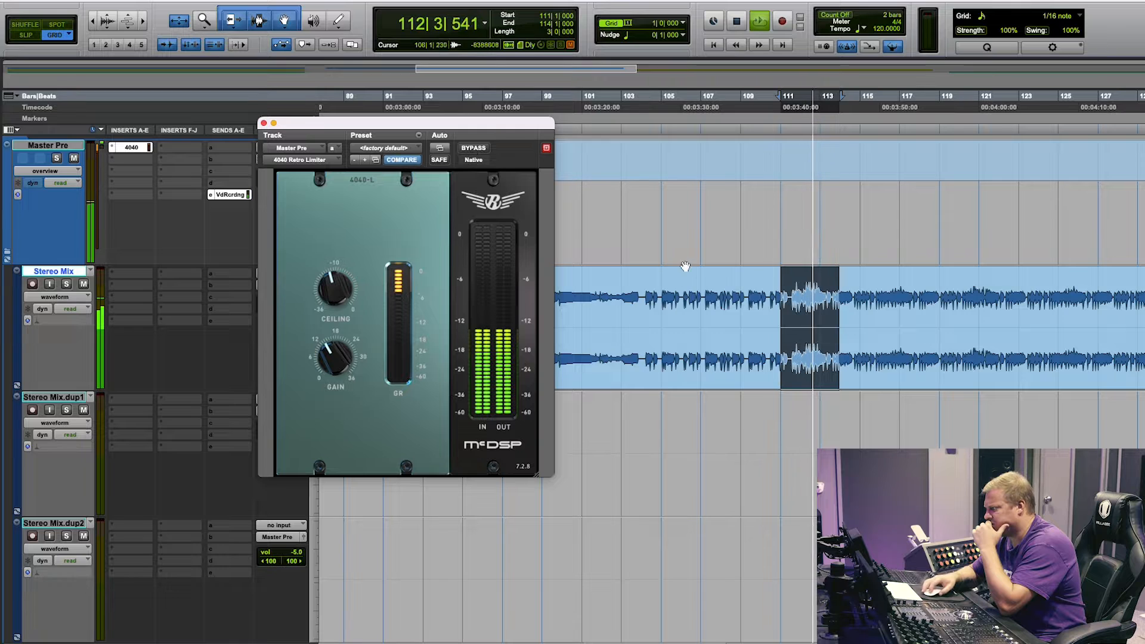
Step: Compare the looped bass with the limiter bypassed and active
click(474, 149)
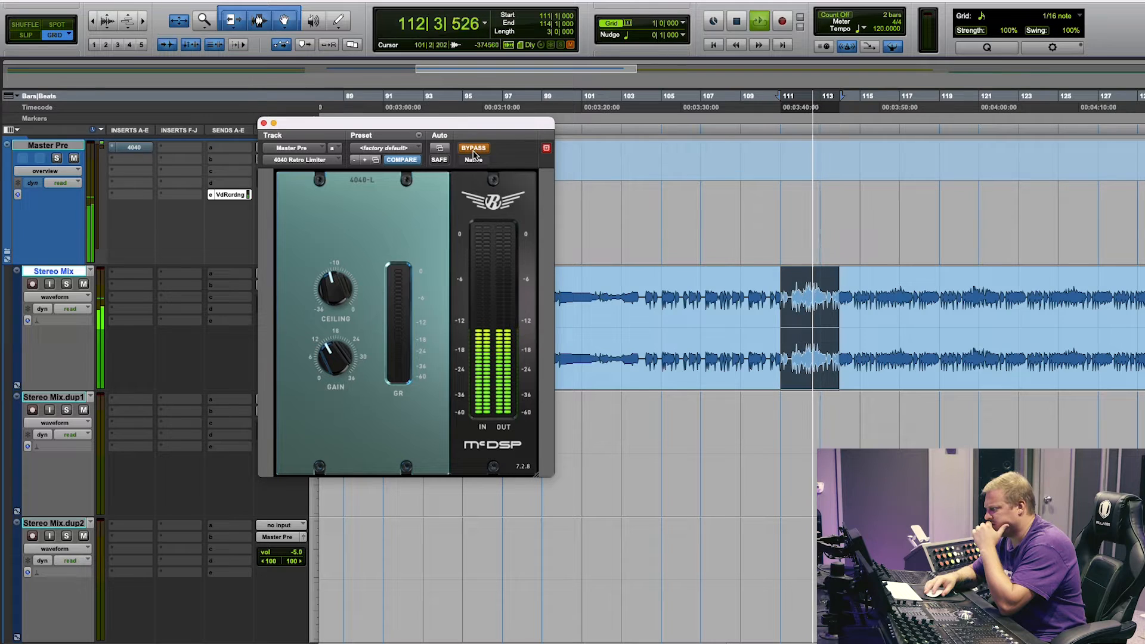
click(474, 150)
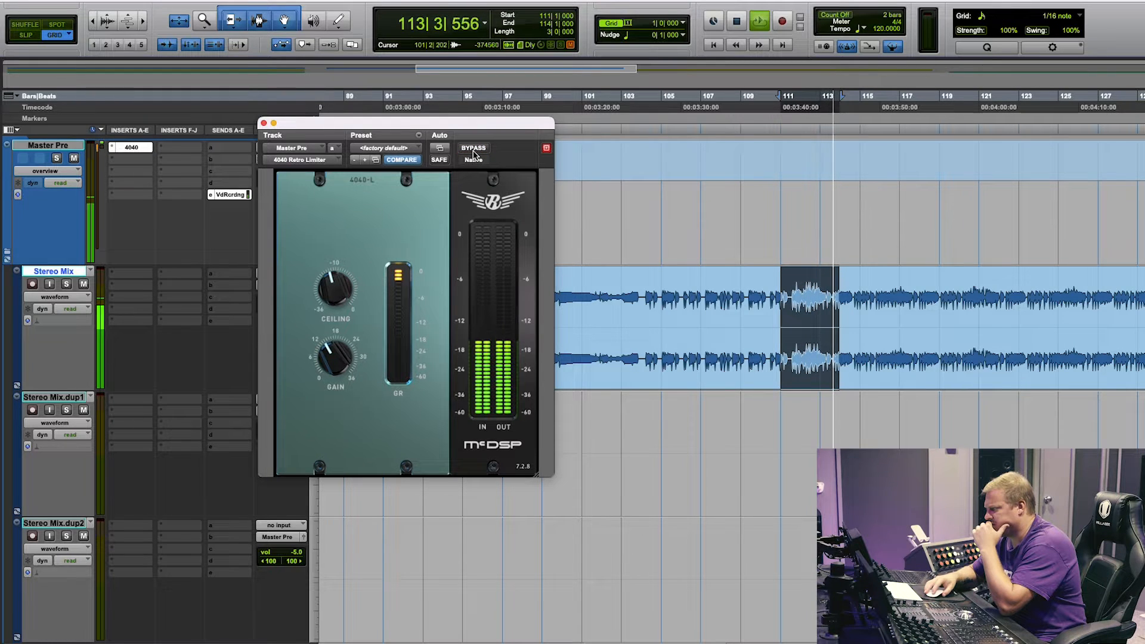
Step: Narrow the bass selection to the short passage from about 112|2|081 to 112|4|571 and stop playback
click(792, 284)
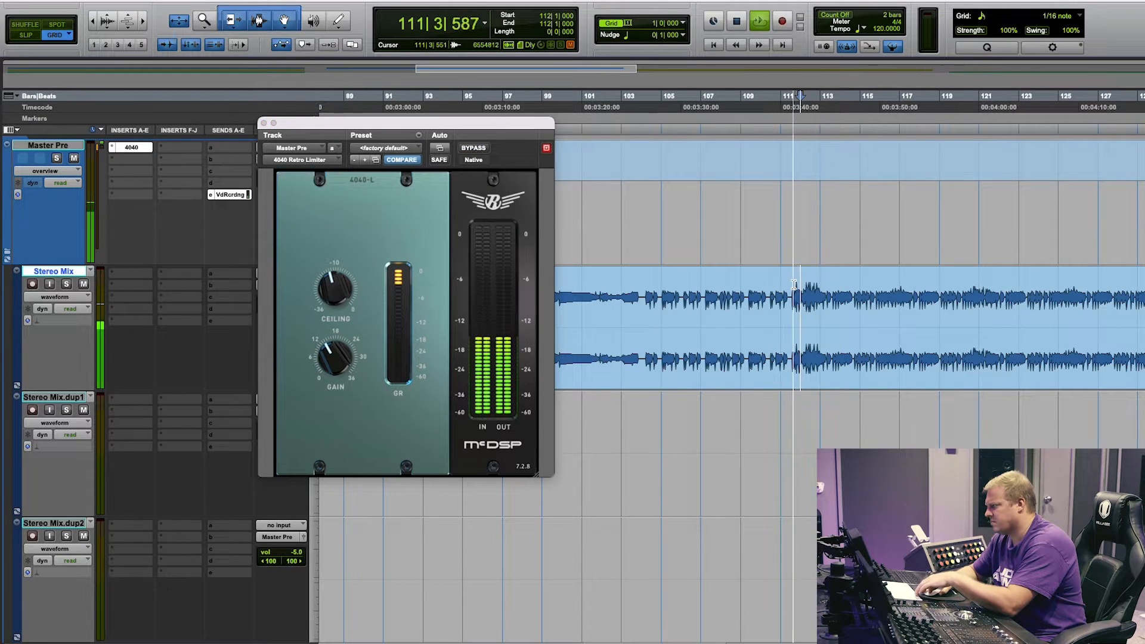
mouse_move(792, 285)
mouse_down()
mouse_move(817, 284)
mouse_move(806, 283)
mouse_up()
key(space)
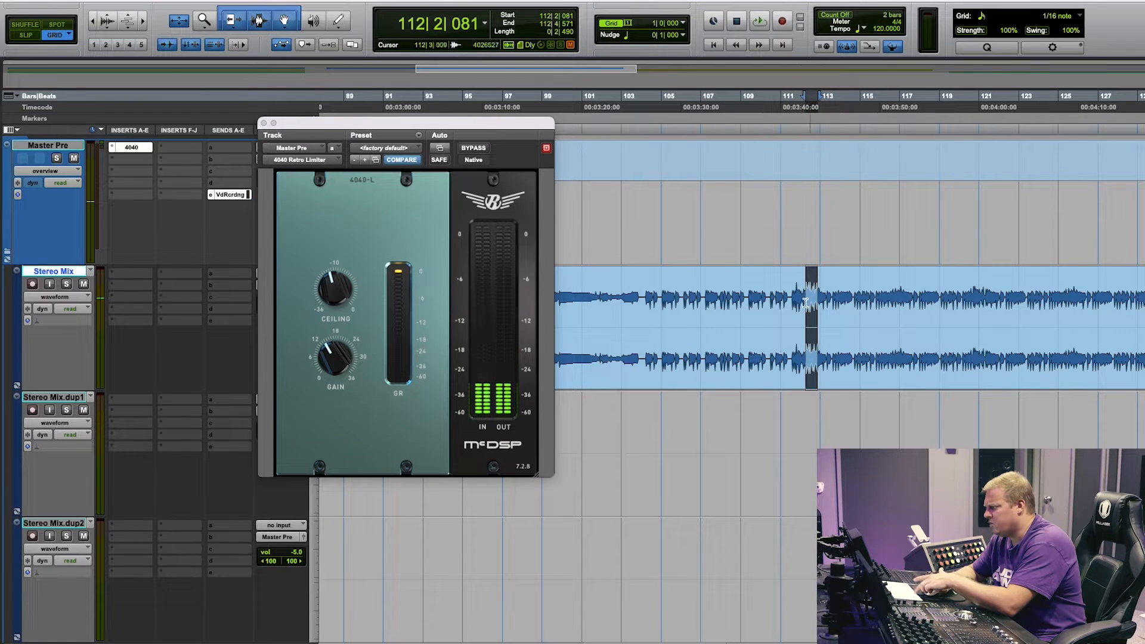
Step: Play the short bass passage in bar 112, comparing it with the limiter bypassed and active, and stop playback
key(space)
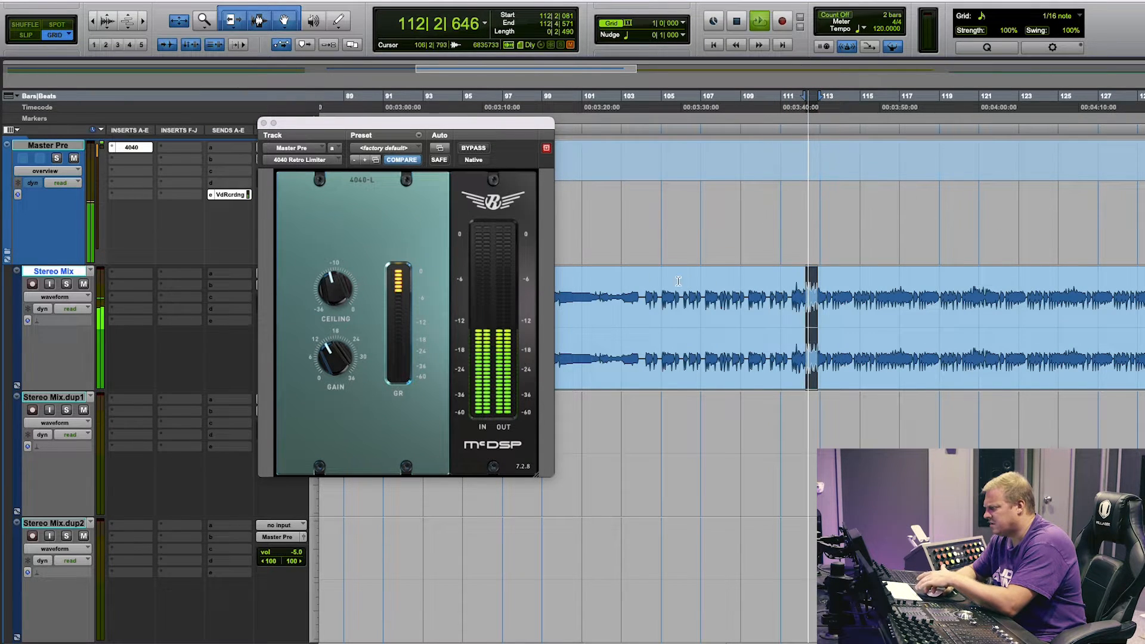
click(472, 150)
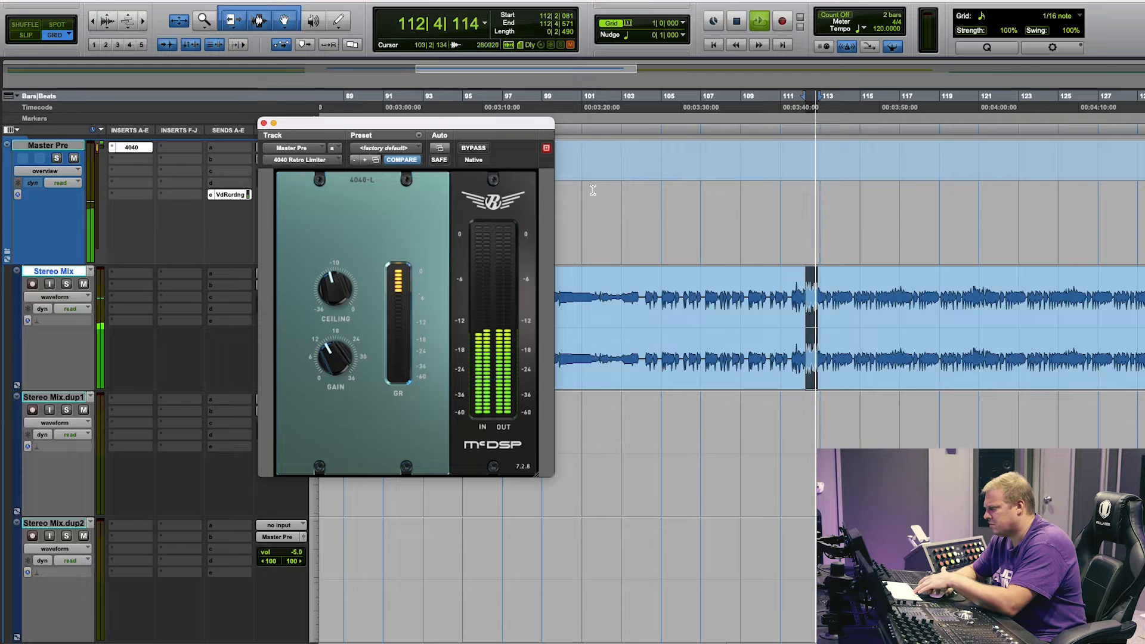
click(472, 148)
click(472, 149)
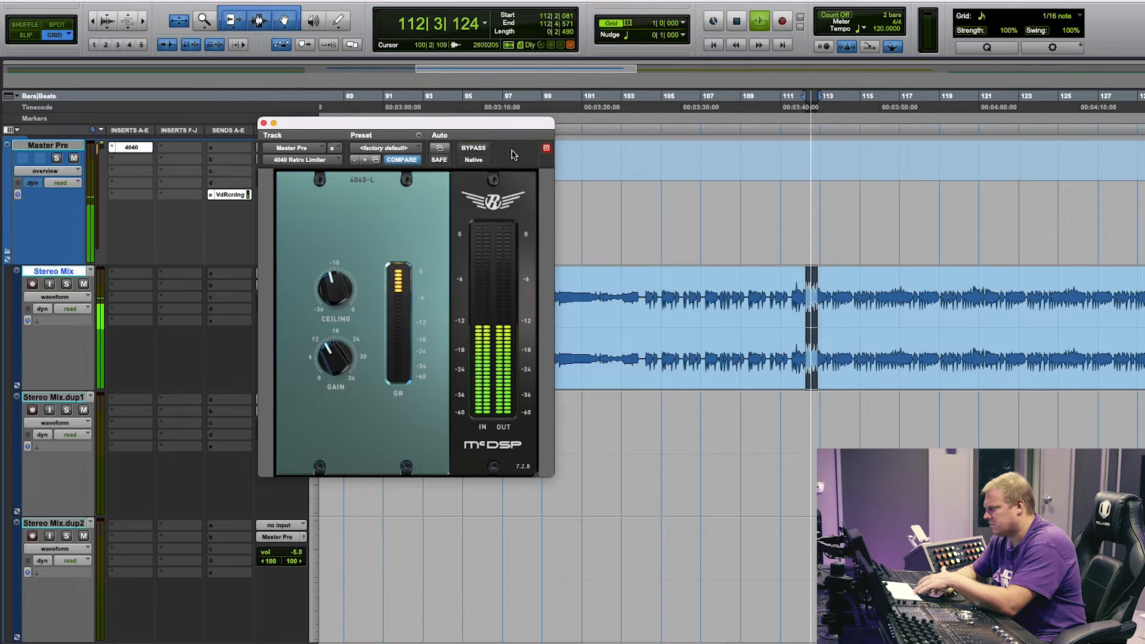
key(space)
Step: Select the bass passage from about 110|2|657 to 111|2|496 and compare it with the limiter bypassed and active
mouse_move(765, 281)
mouse_down()
mouse_move(781, 281)
mouse_move(769, 283)
mouse_up()
key(space)
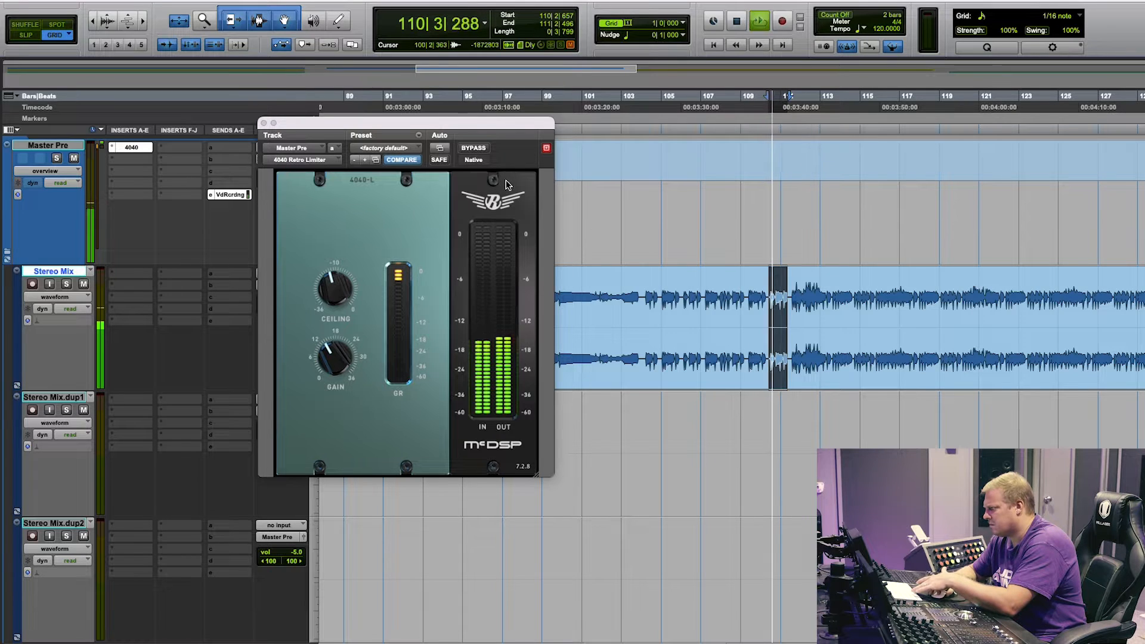
click(476, 149)
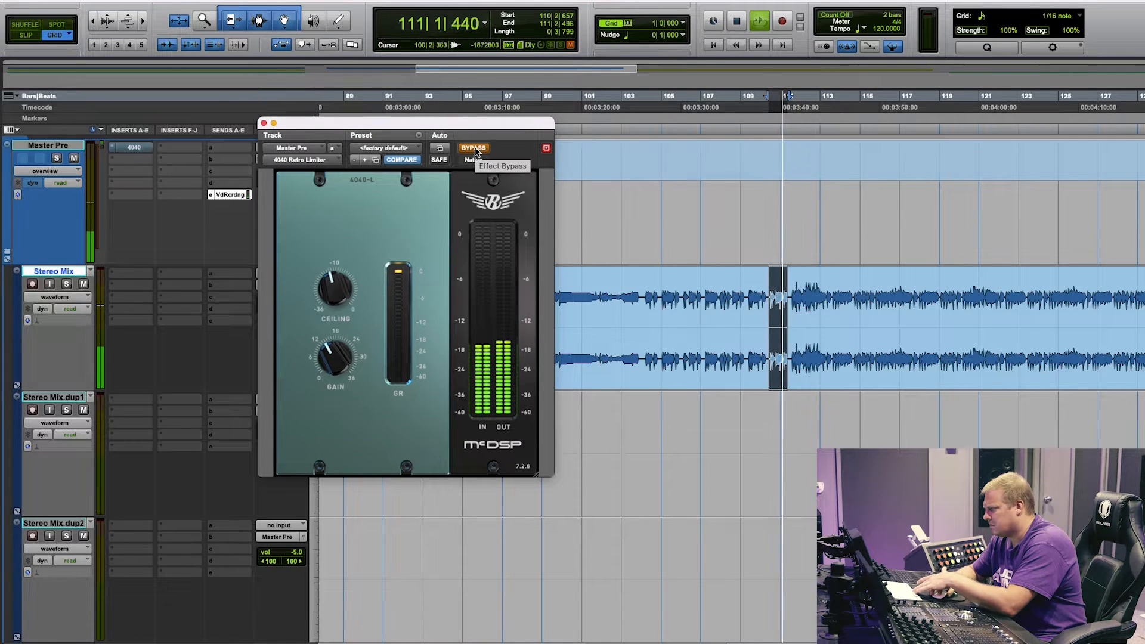
click(475, 149)
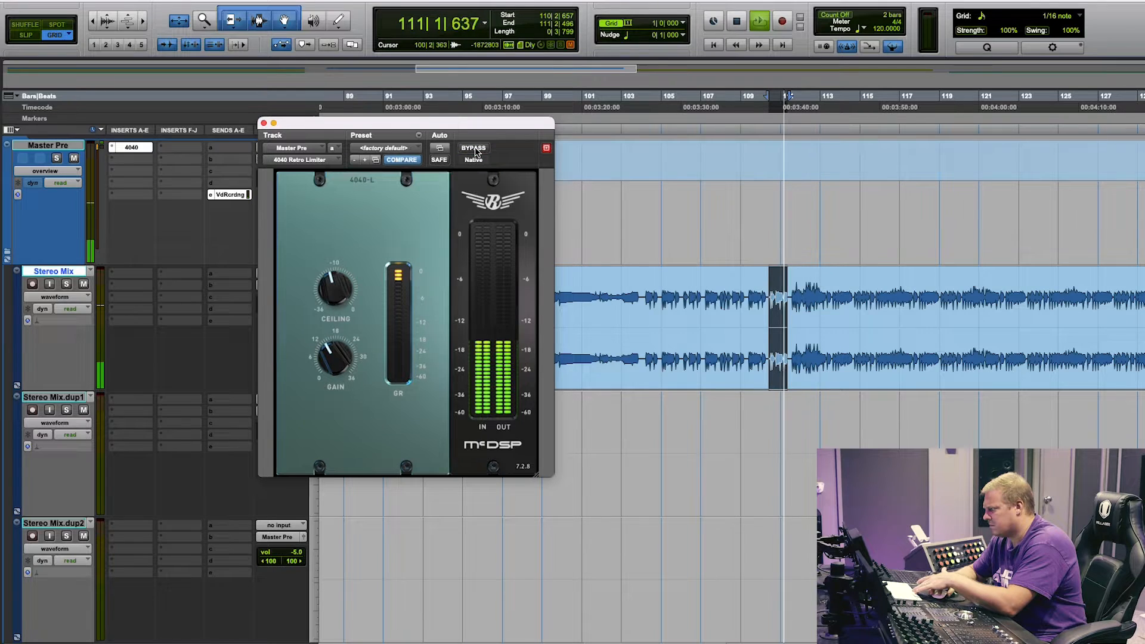
key(space)
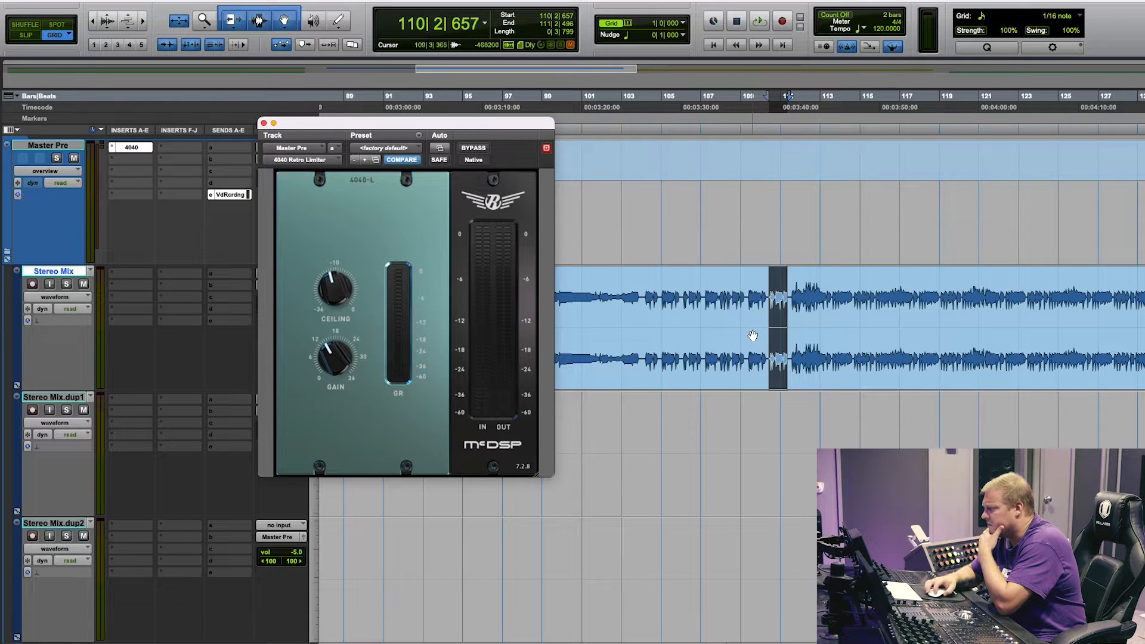
Step: Close the limiter window and replace the Master Pre insert with McDSP's 6020 Ultimate EQ (stereo)
click(263, 123)
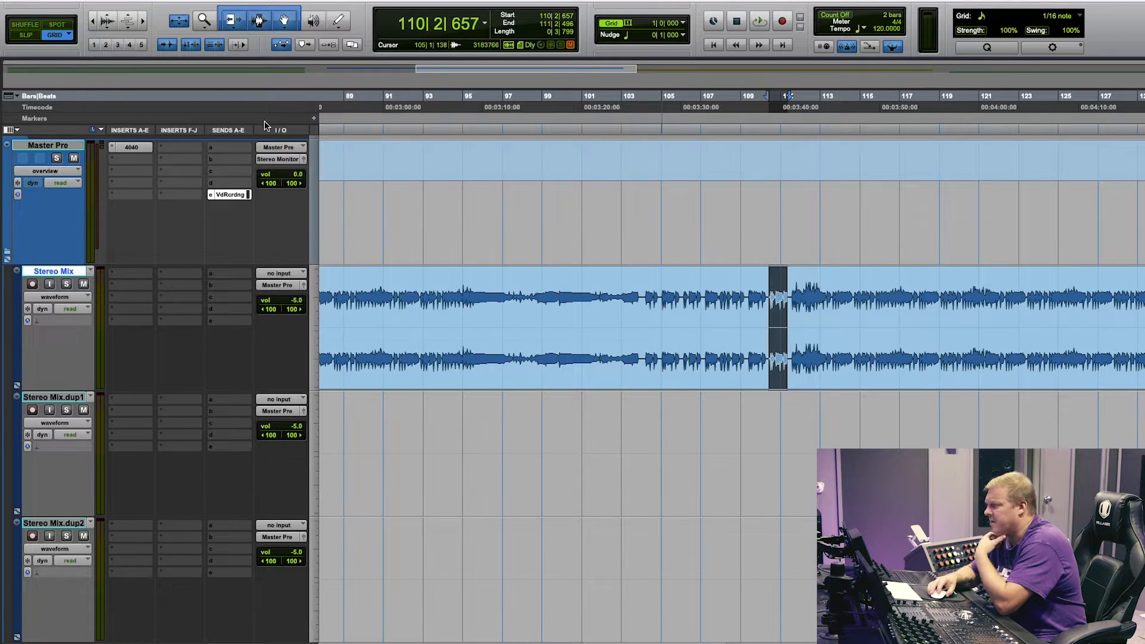
click(111, 150)
mouse_move(178, 148)
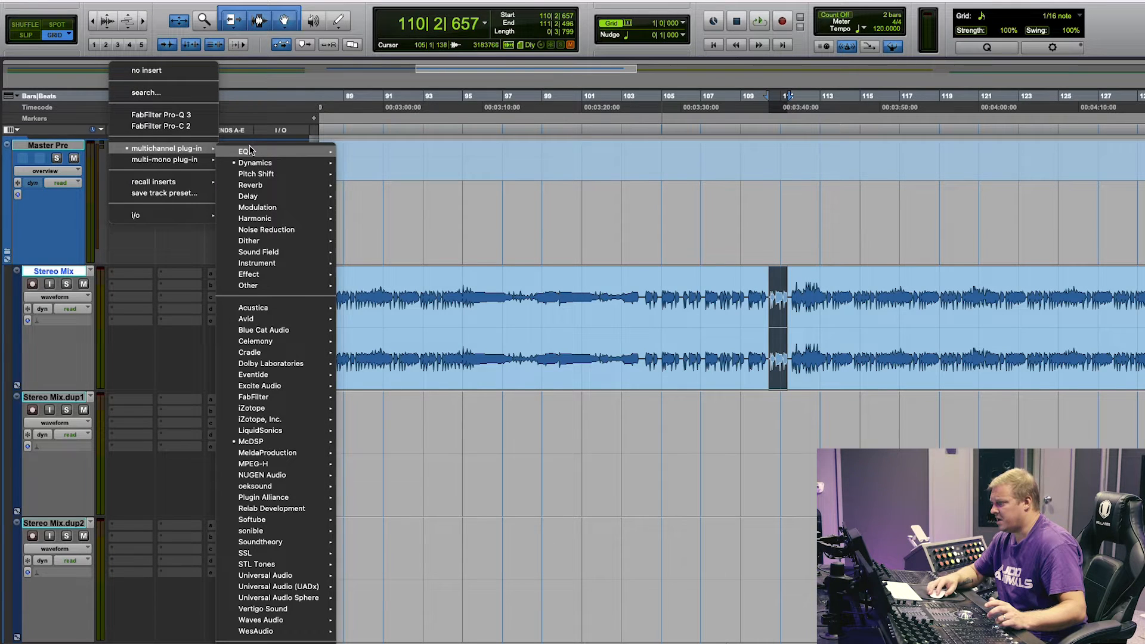
mouse_move(255, 163)
mouse_move(271, 449)
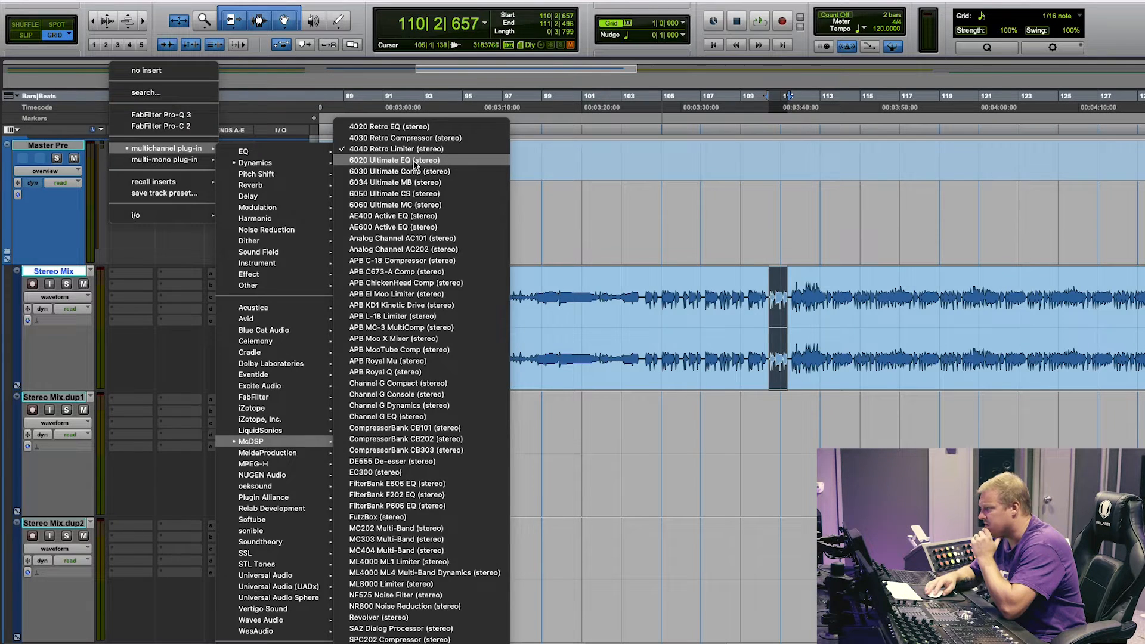
click(416, 161)
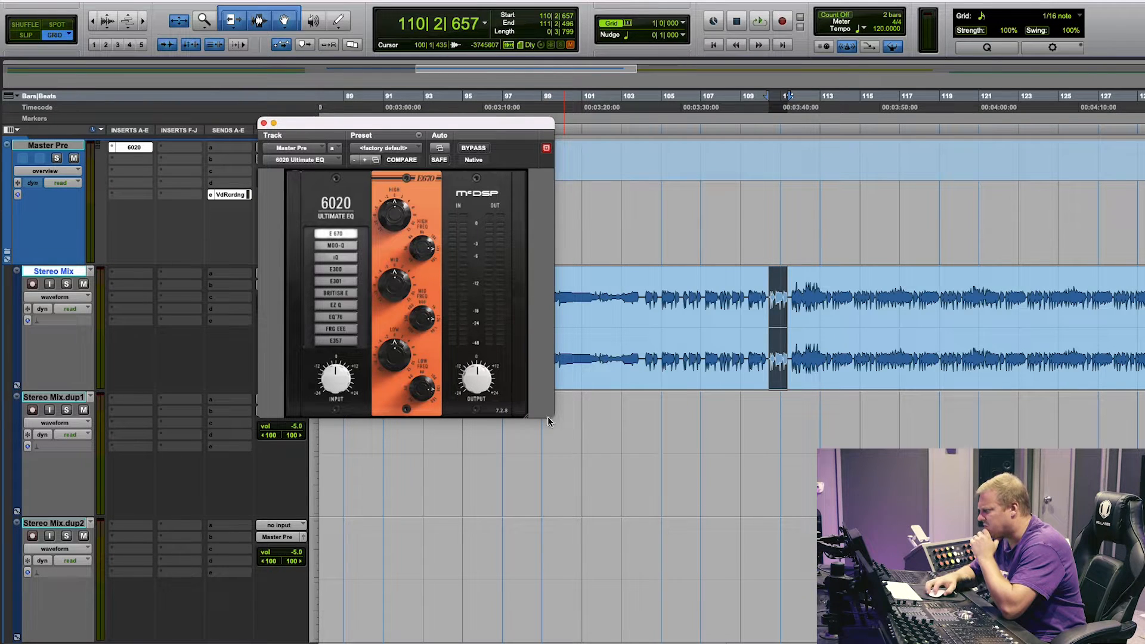
Step: Enlarge the 6020 Ultimate EQ window and position it over the middle of the timeline
drag(525, 420, 565, 452)
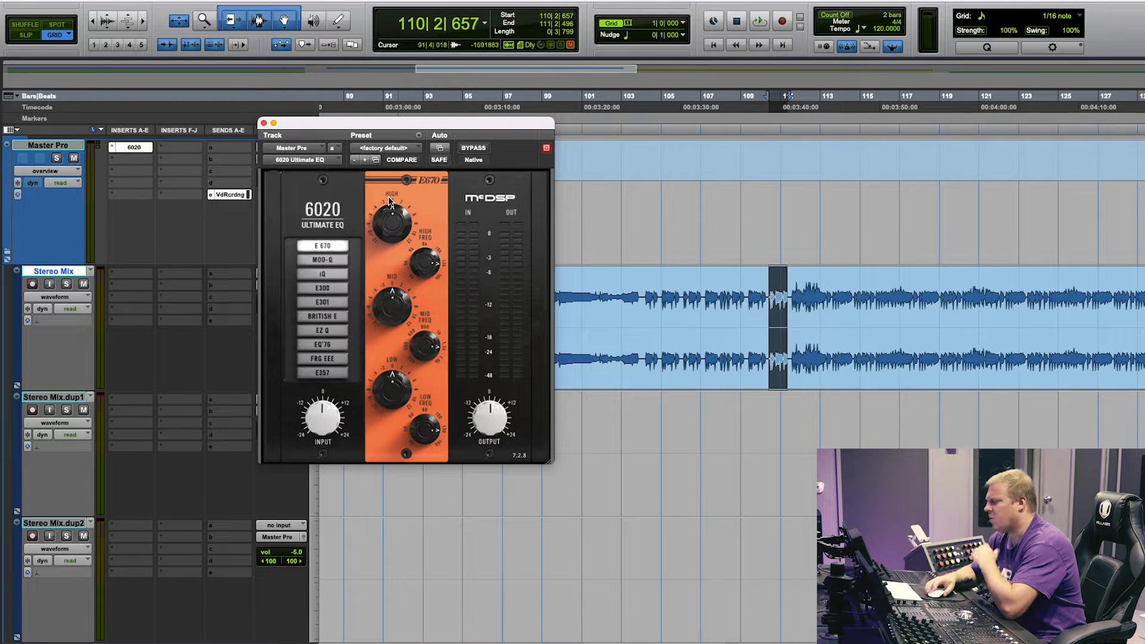
drag(431, 120, 614, 138)
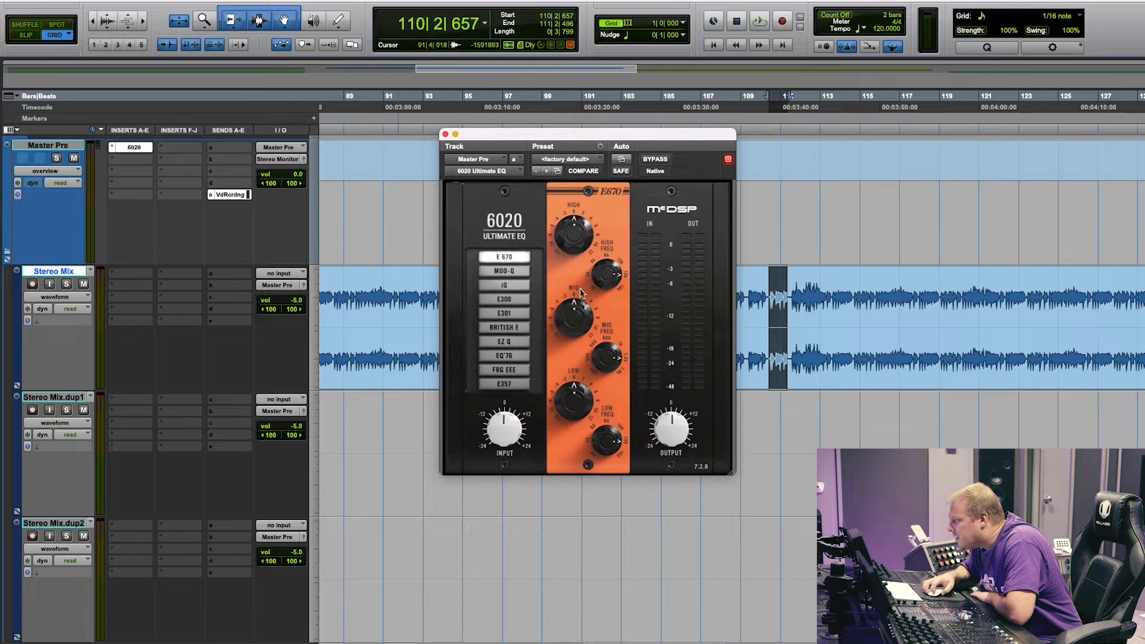
drag(729, 474, 846, 593)
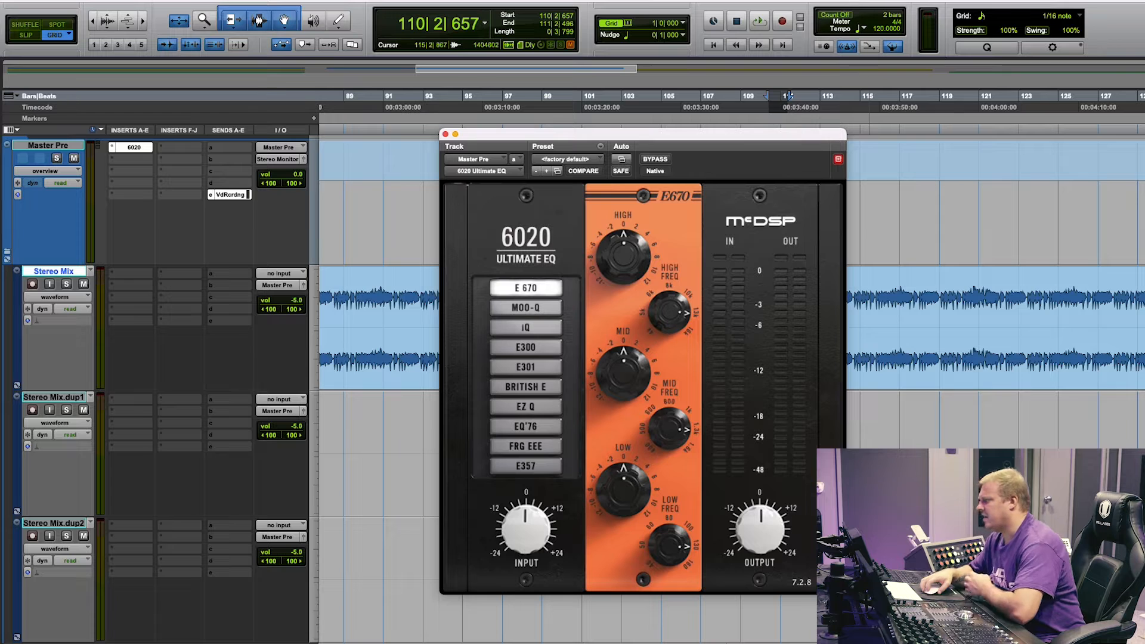
drag(604, 142, 466, 82)
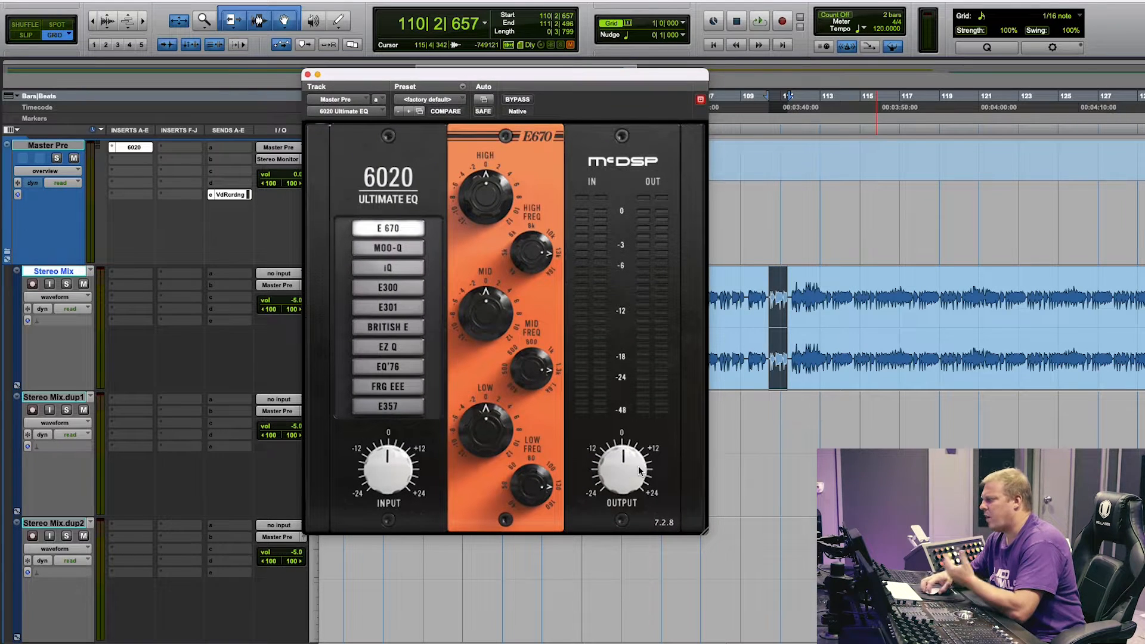
drag(709, 540, 750, 579)
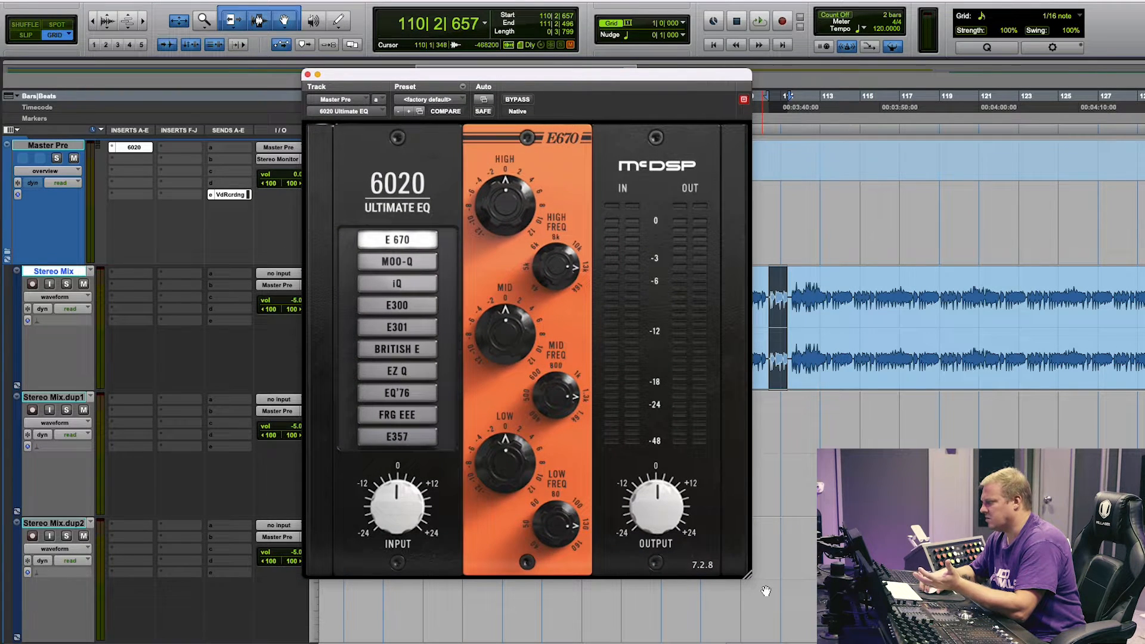
drag(534, 84, 618, 87)
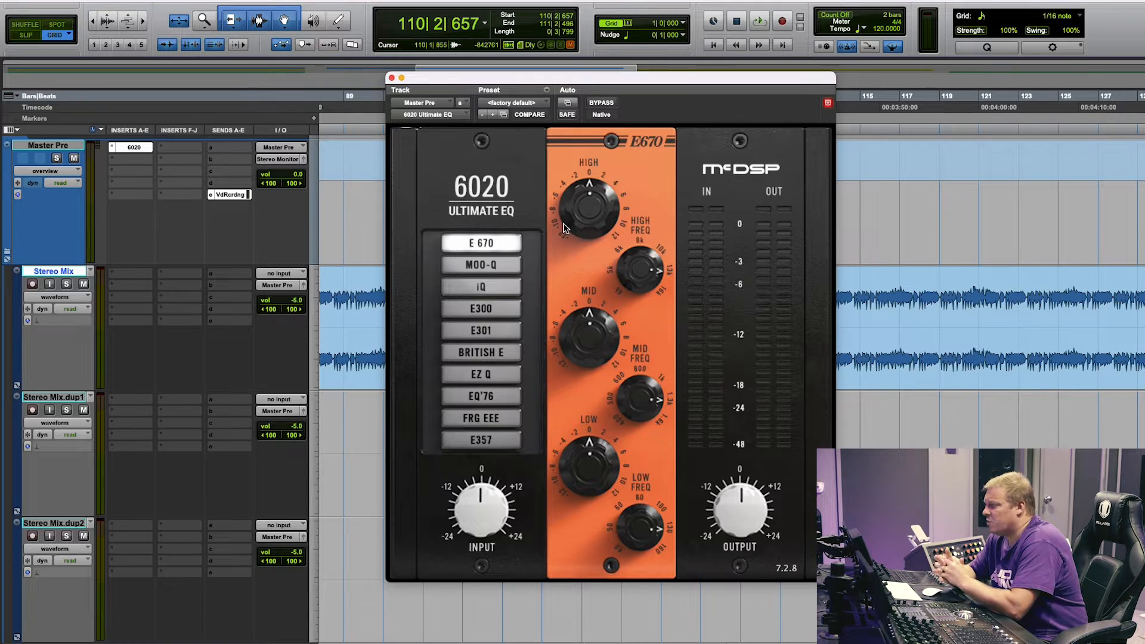
Step: Step through the 6020's EQ modules from MOO-Q, iQ and E300 down to FRG EEE and E357 to view each one
click(493, 266)
click(494, 285)
click(493, 311)
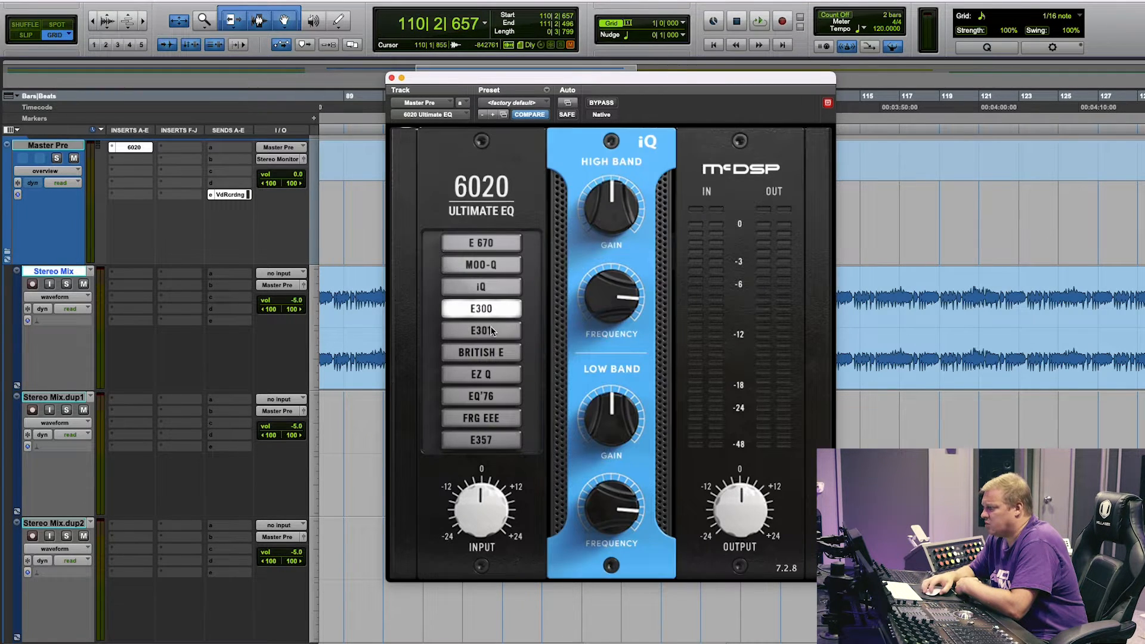
click(490, 332)
click(492, 353)
click(493, 376)
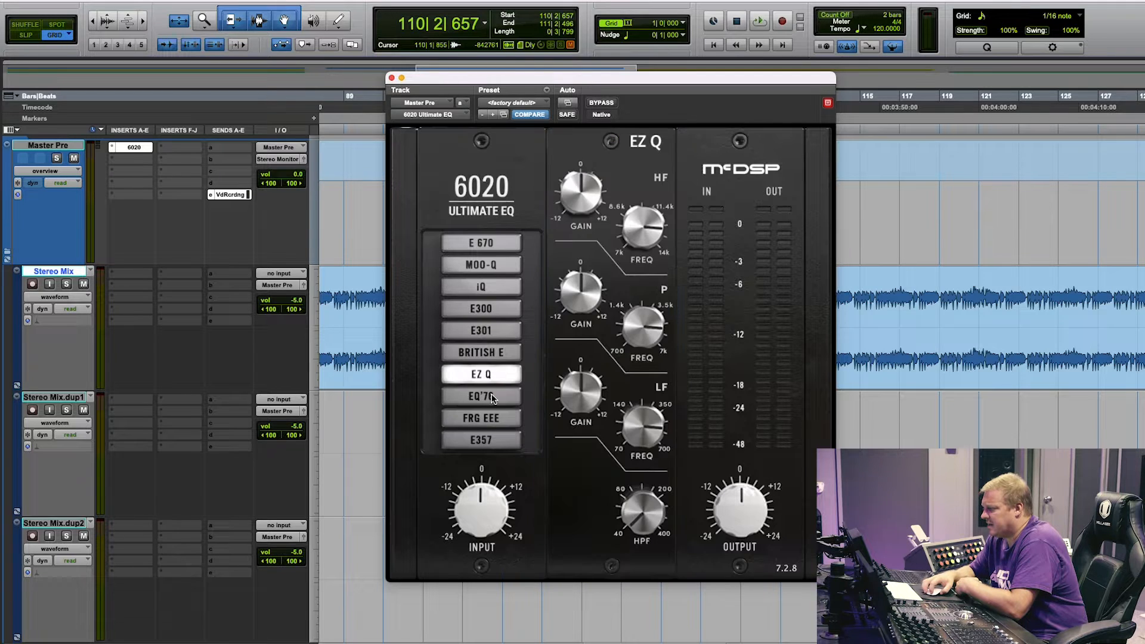
click(493, 397)
click(492, 419)
click(492, 440)
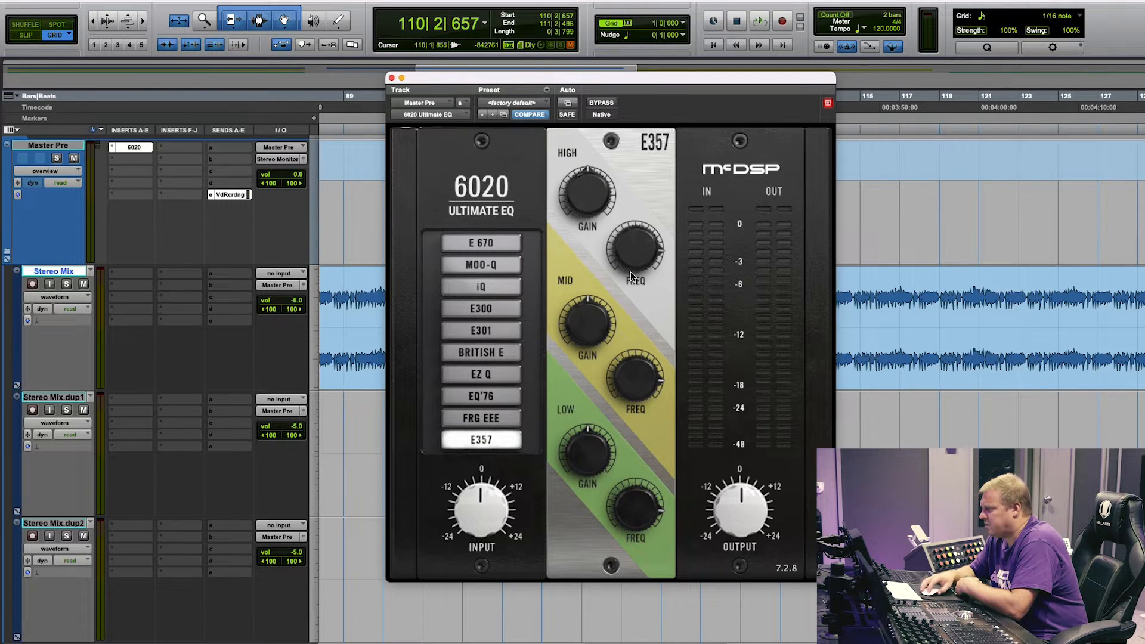
Step: Replace the 6020 on Master Pre with McDSP's 6060 Ultimate MC (stereo)
click(437, 116)
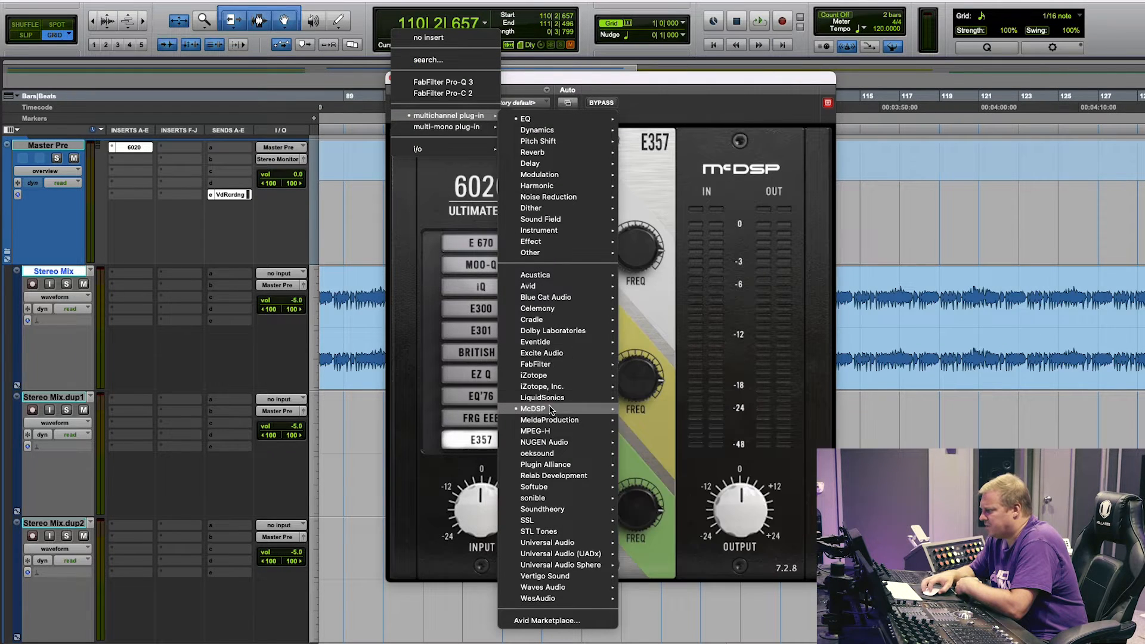
mouse_move(552, 410)
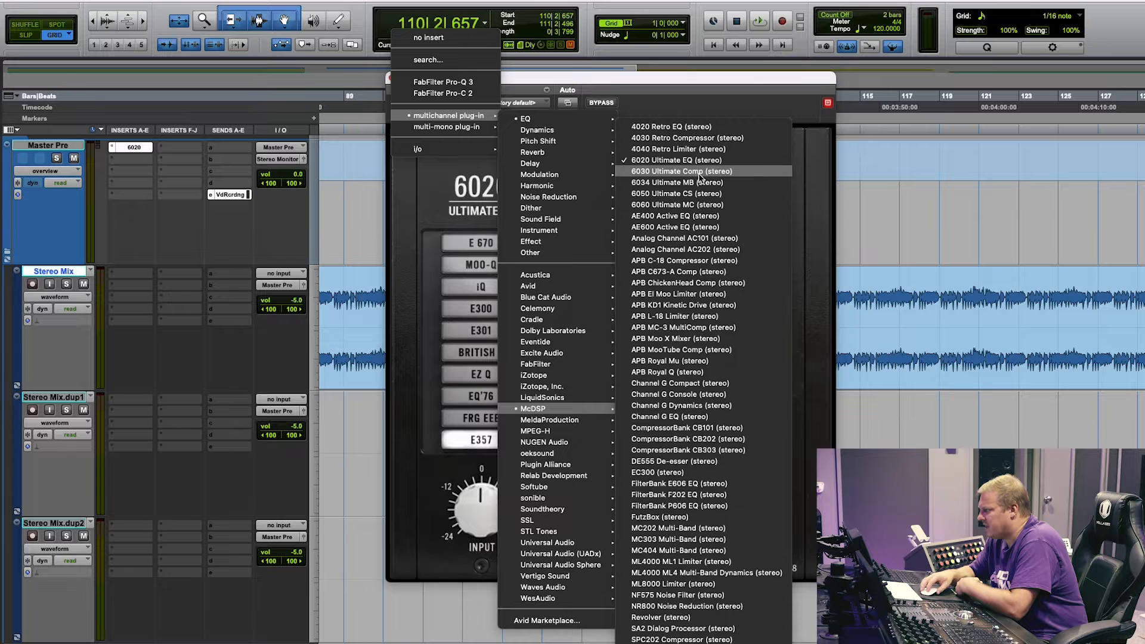
click(698, 205)
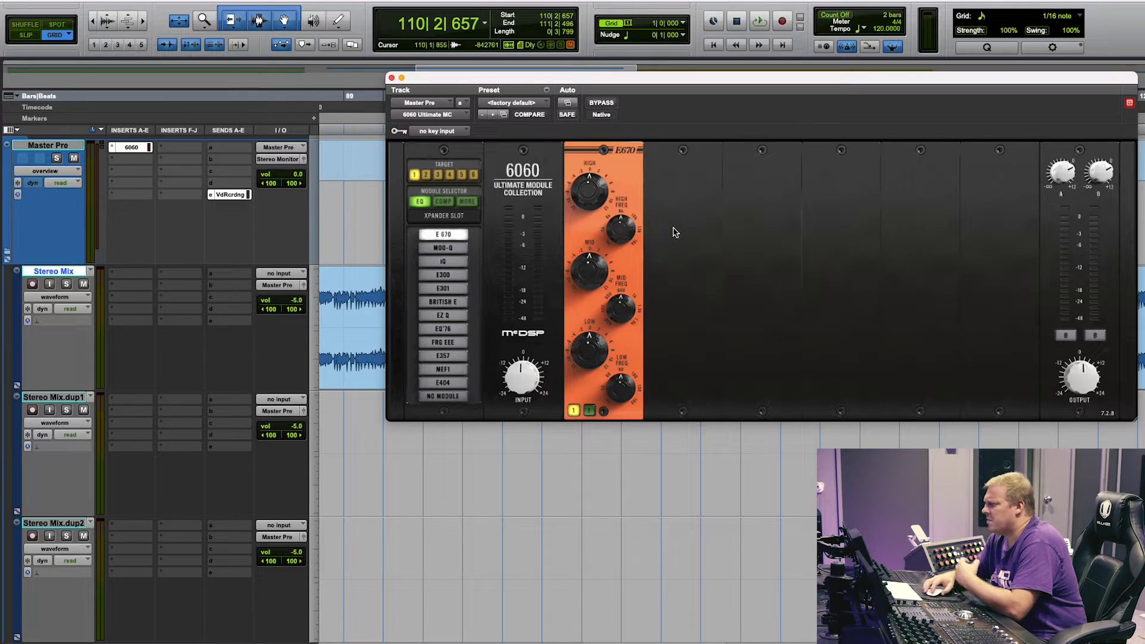
Step: Swap the 6060 on Master Pre for McDSP's 6034 Ultimate MB (stereo)
click(444, 120)
mouse_move(449, 116)
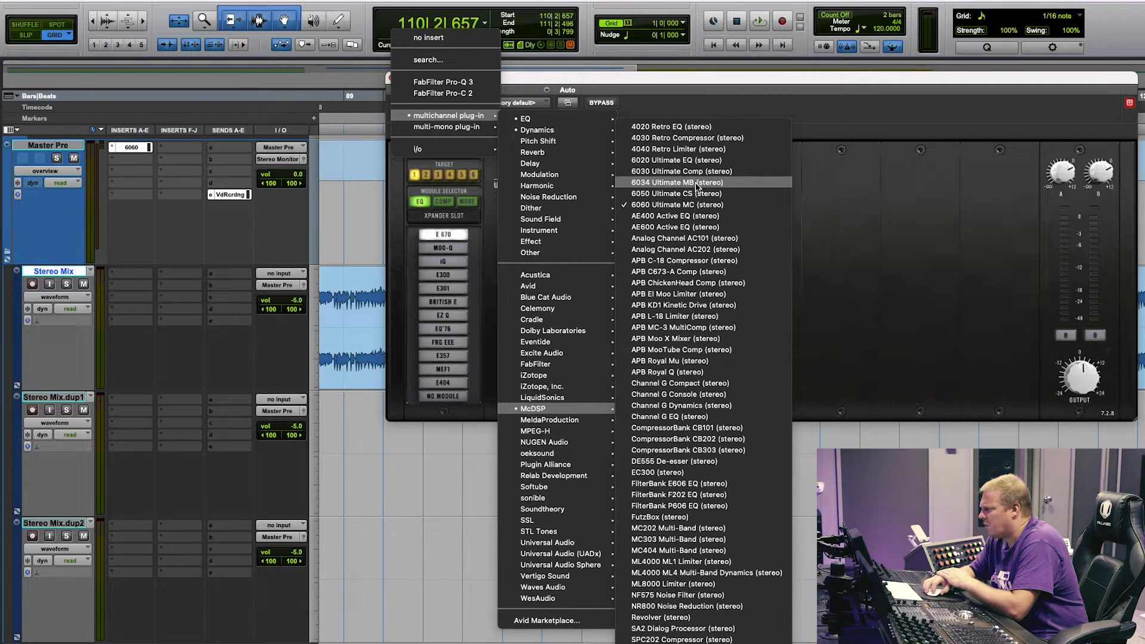
click(697, 183)
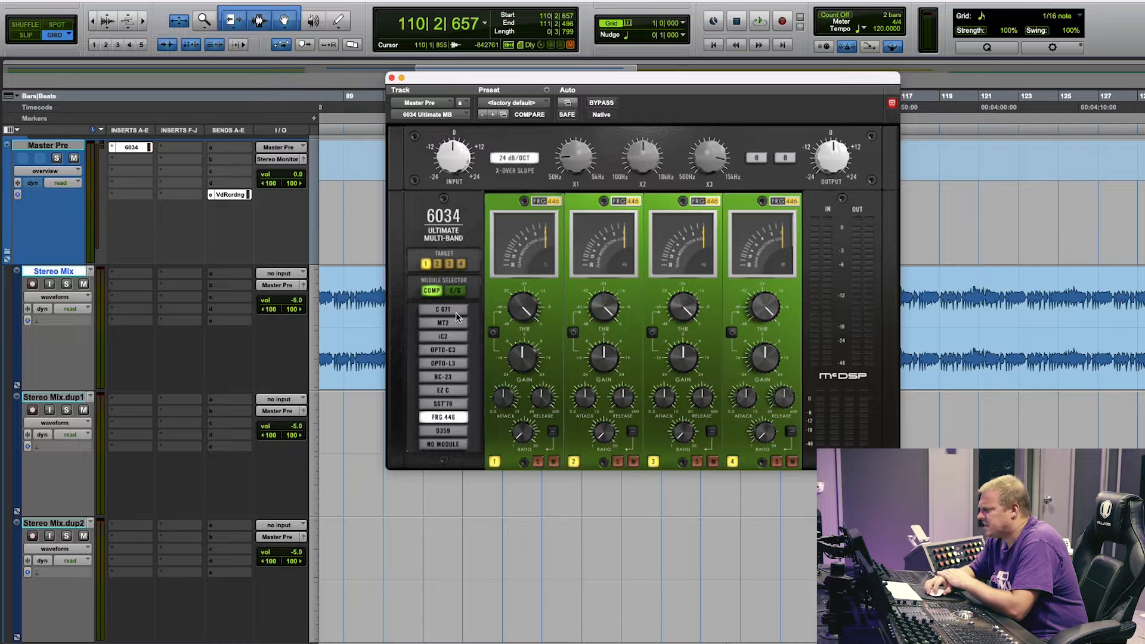
Step: Switch the Master Pre insert from the 6034 back to the 6060 Ultimate MC (stereo)
click(443, 119)
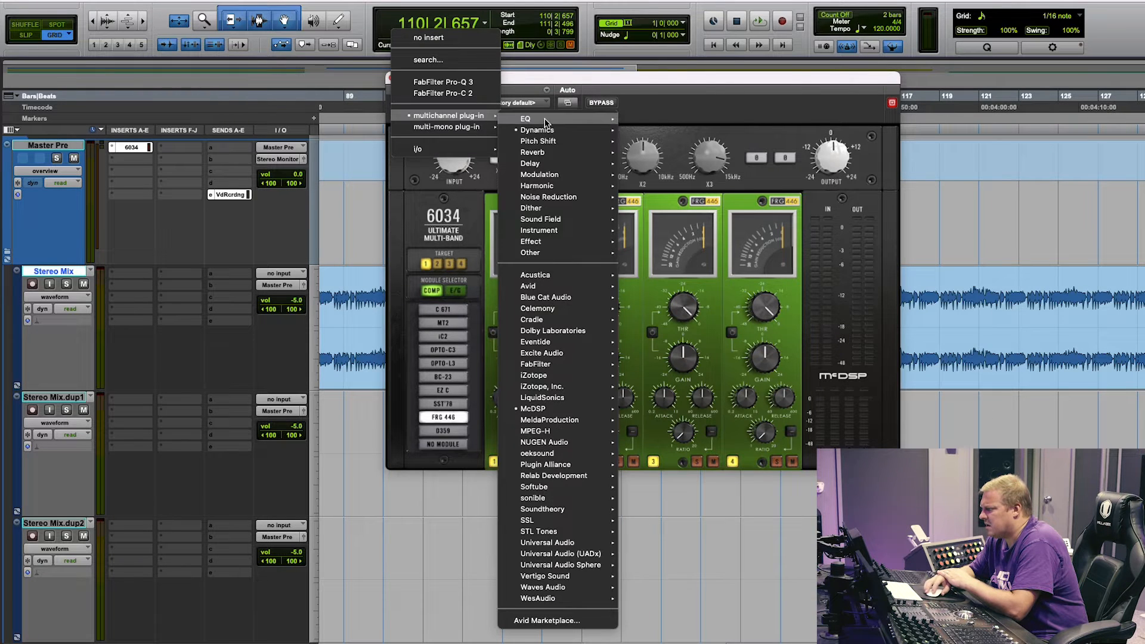
mouse_move(538, 207)
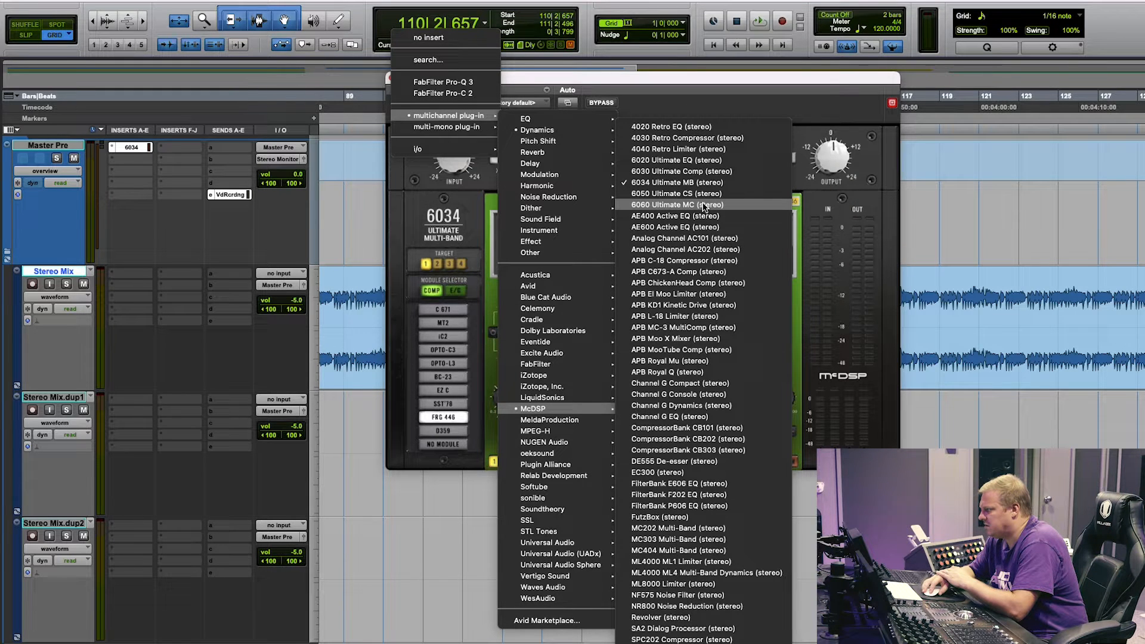
click(703, 206)
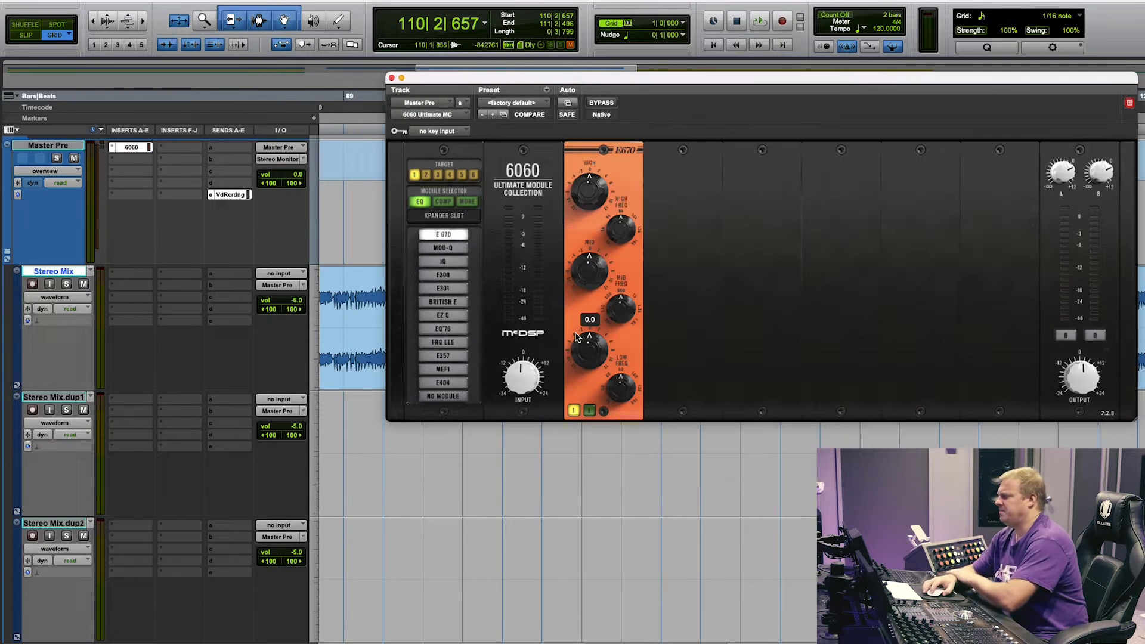
Step: Enlarge the 6060 Ultimate MC window and shift it so its module slots span the edit area
drag(628, 83, 555, 156)
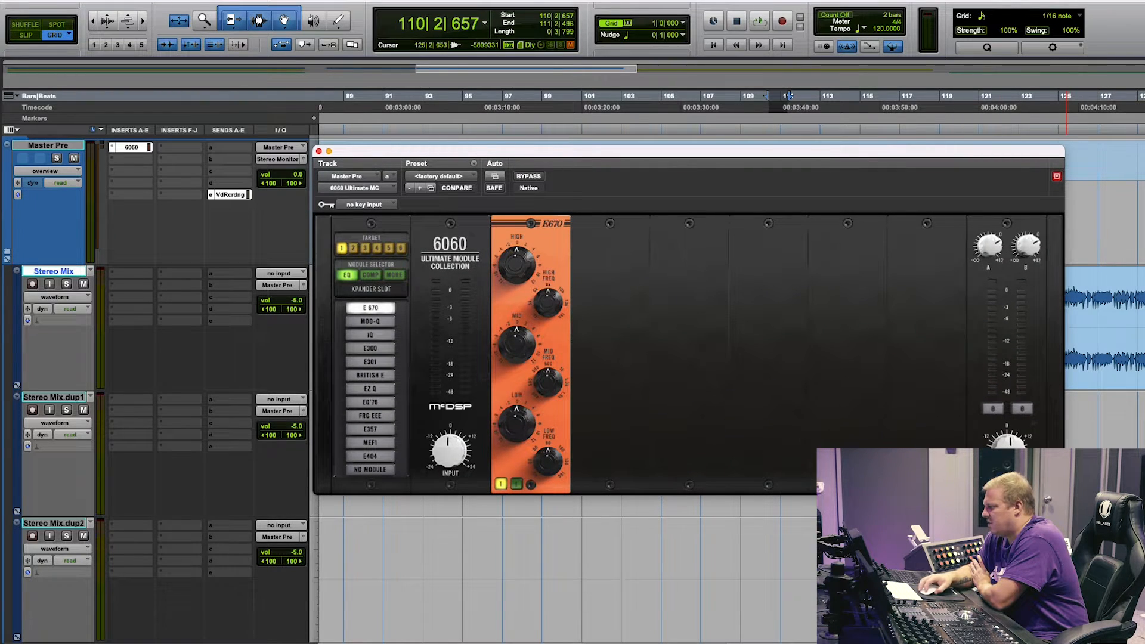
drag(1063, 493, 1144, 554)
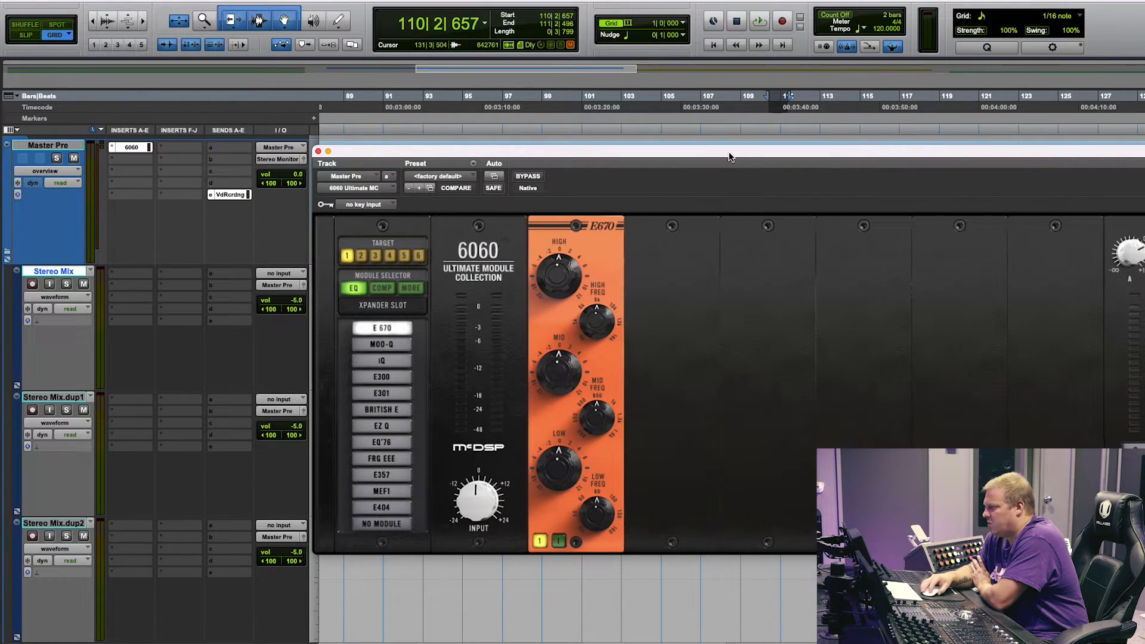
drag(729, 157, 549, 139)
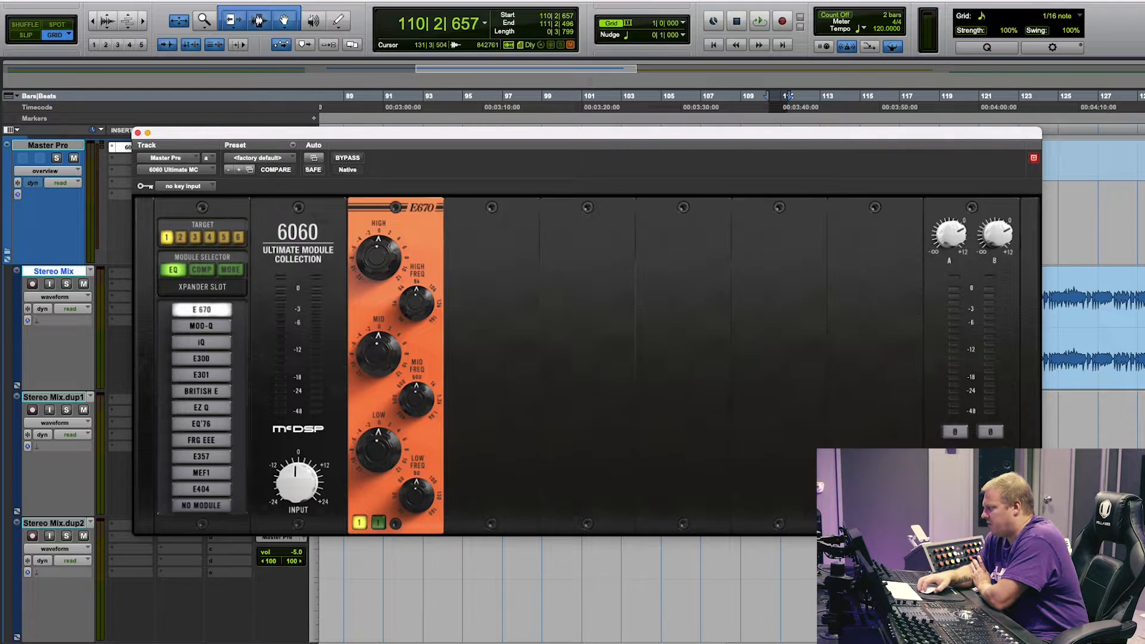
drag(1040, 532, 1125, 564)
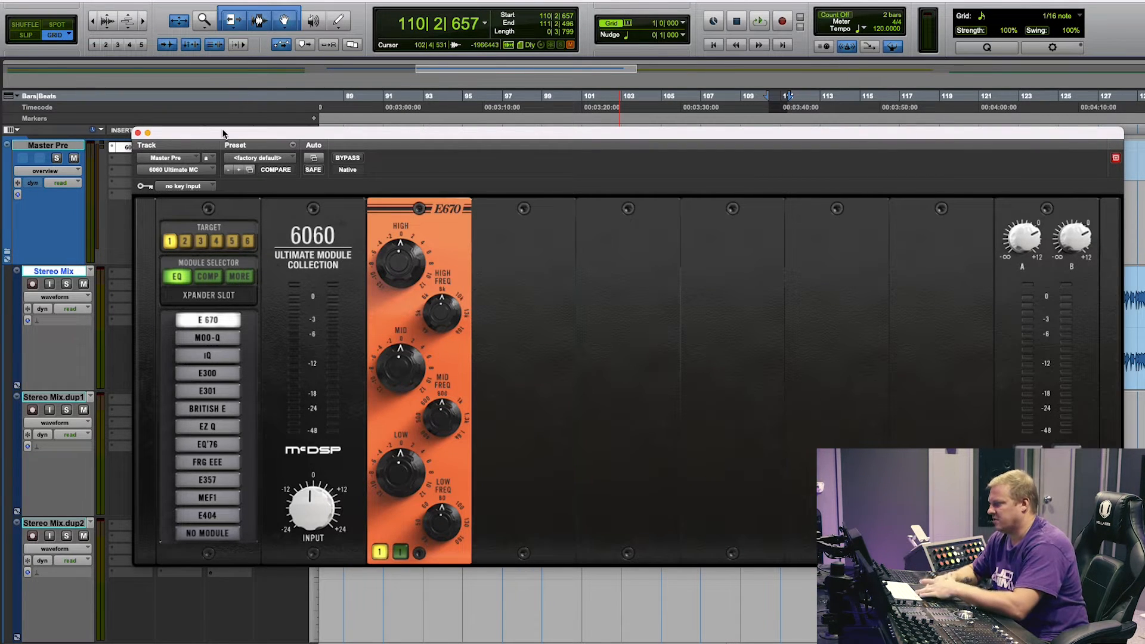
Step: Move the 6060 window off the timeline and select bars 218 to 226 on the Stereo Mix.dup2 track
drag(342, 131, 1144, 149)
key(r)
scroll(556, 409, down, 10)
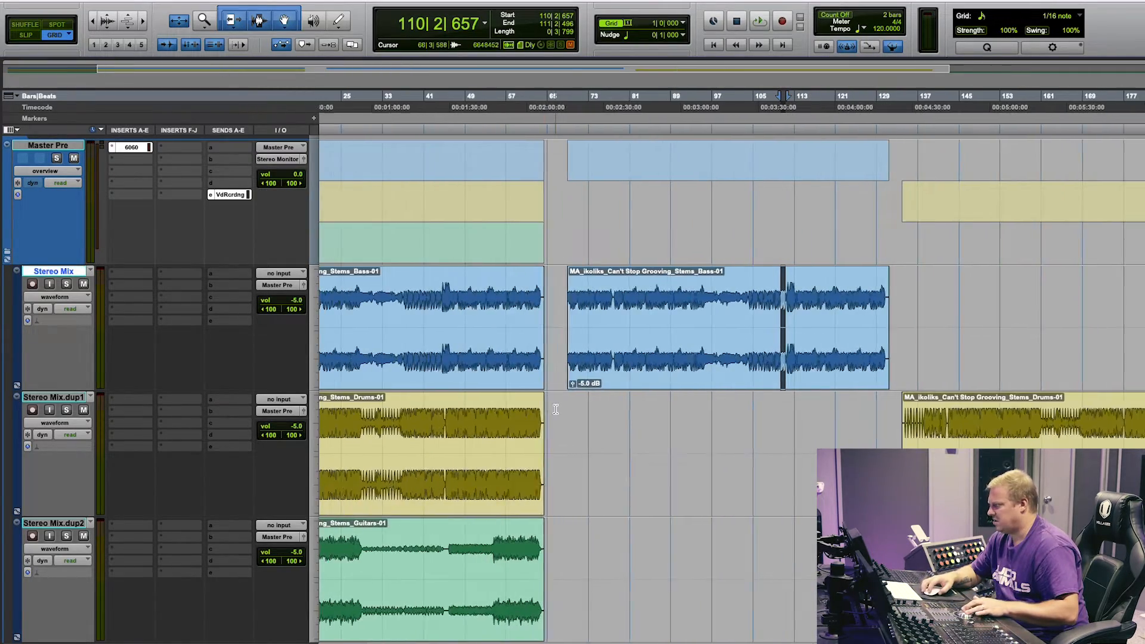
scroll(867, 477, down, 3)
scroll(867, 477, right, 3)
scroll(867, 477, right, 2)
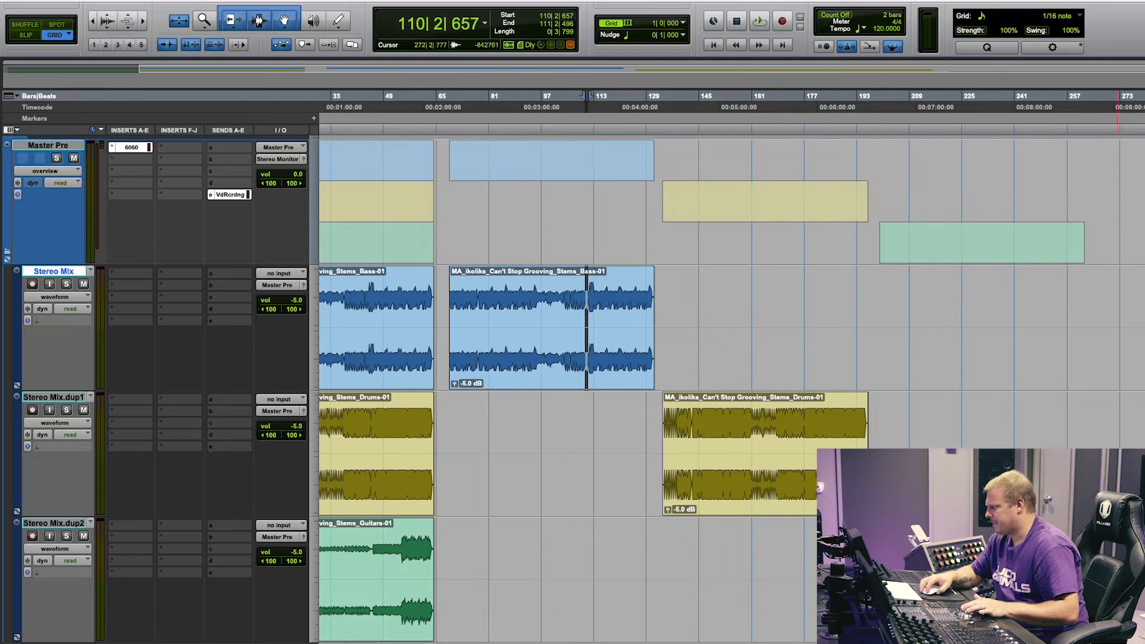
drag(940, 567, 965, 567)
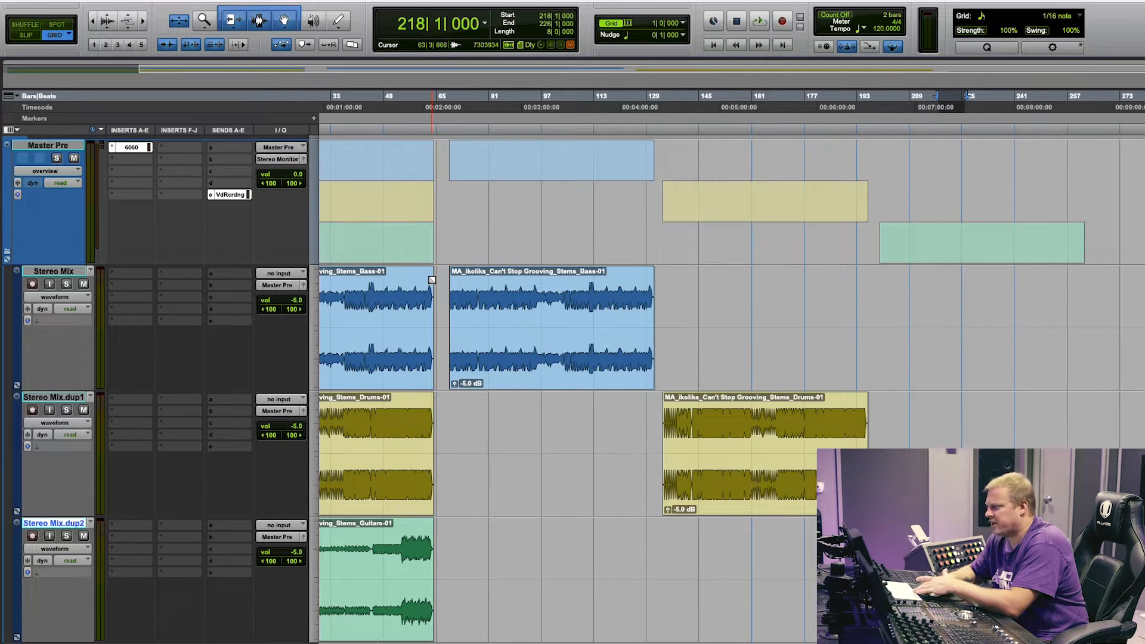
Step: Loop the guitar selection, bring back the 6060, set the E670's High to 3.3 with a lower High Freq, and compare it bypassed
key(space)
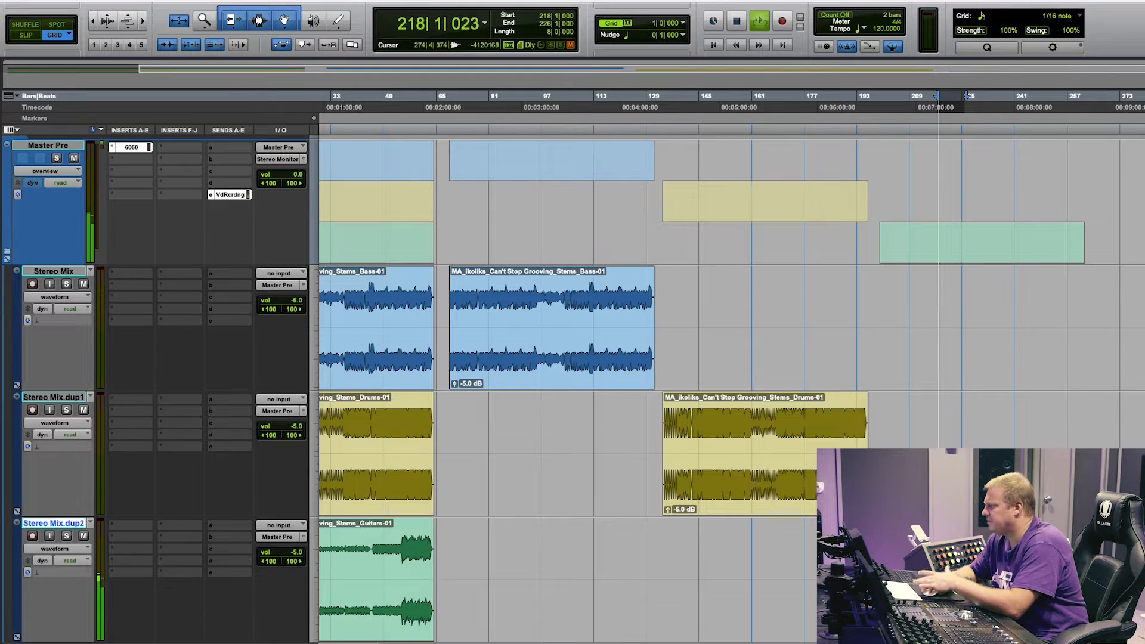
drag(1144, 77, 324, 123)
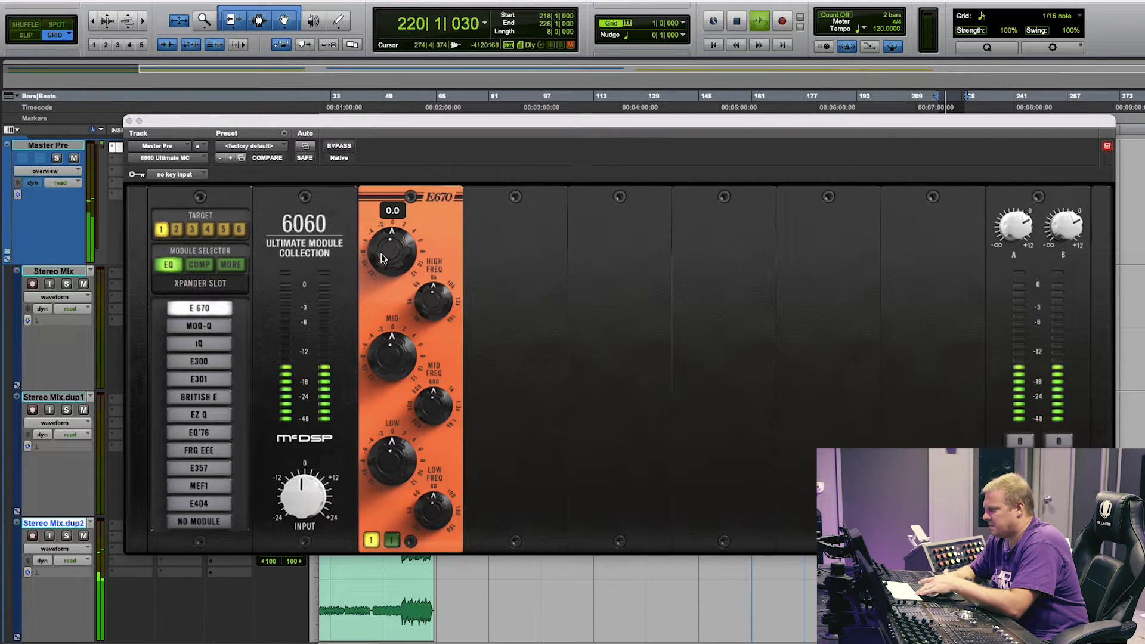
drag(383, 256, 375, 230)
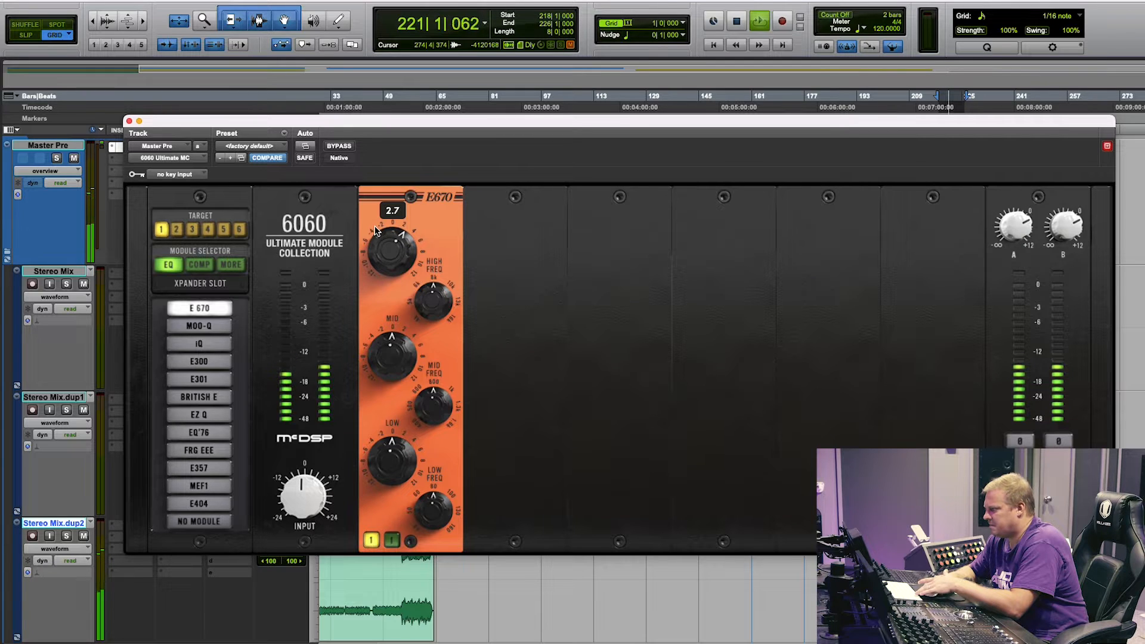
drag(433, 301, 432, 361)
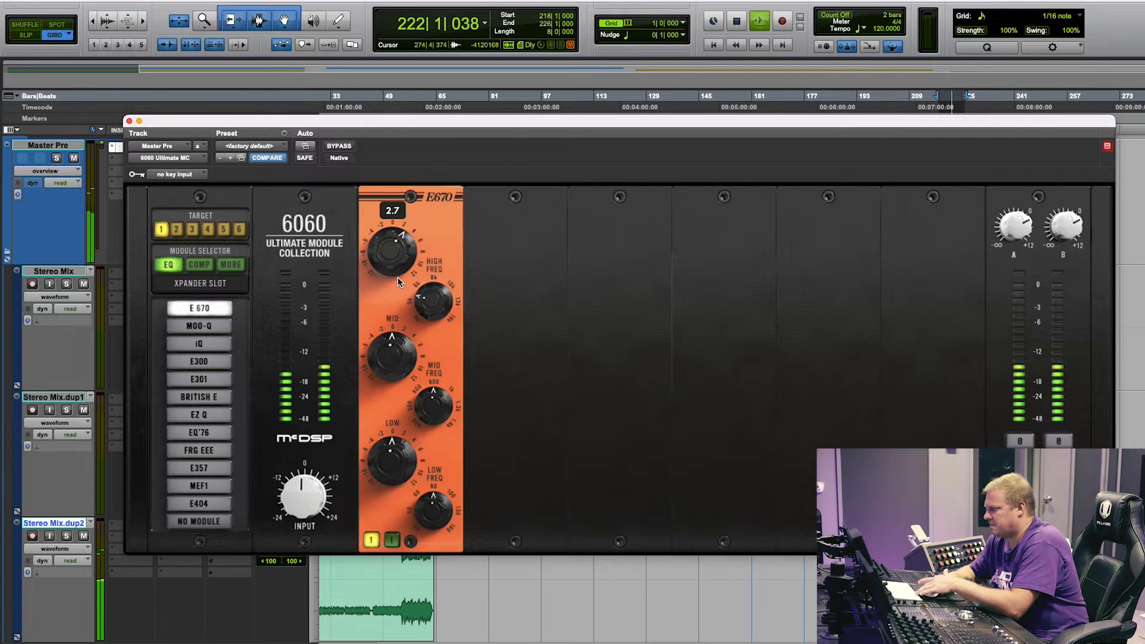
mouse_move(397, 277)
mouse_down()
mouse_move(394, 256)
mouse_move(396, 275)
mouse_up()
click(370, 540)
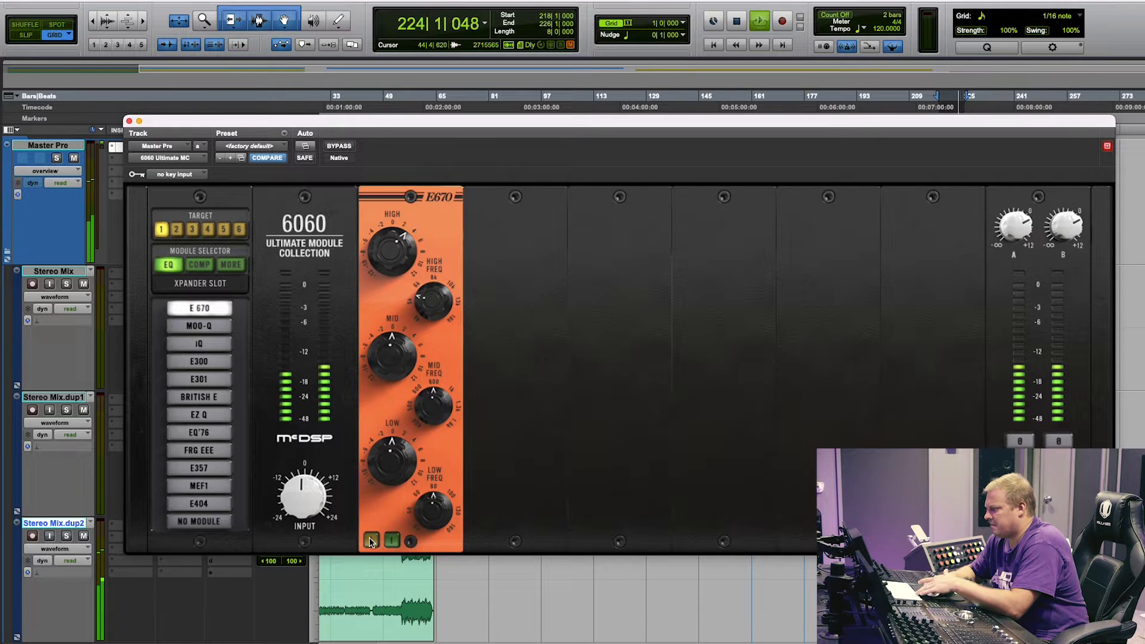
click(370, 540)
Step: Boost the E670's Low and Mid gains, raise its Low Freq, and stop playback after listening
drag(391, 471, 391, 465)
drag(425, 505, 400, 474)
mouse_move(389, 358)
mouse_down()
mouse_move(383, 341)
mouse_move(385, 358)
mouse_up()
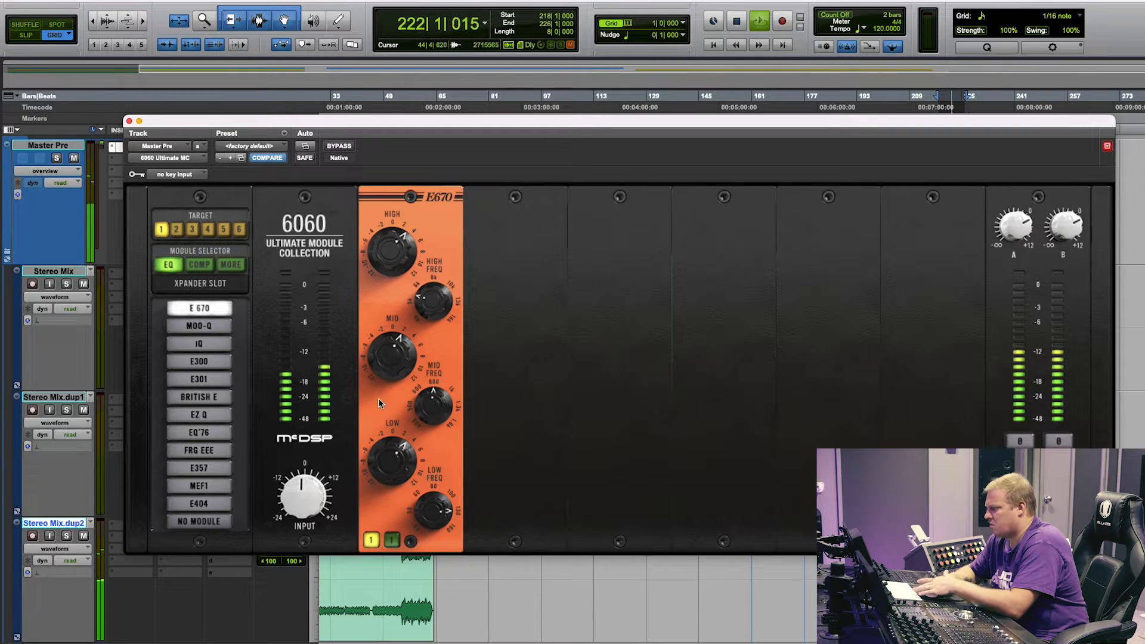
key(space)
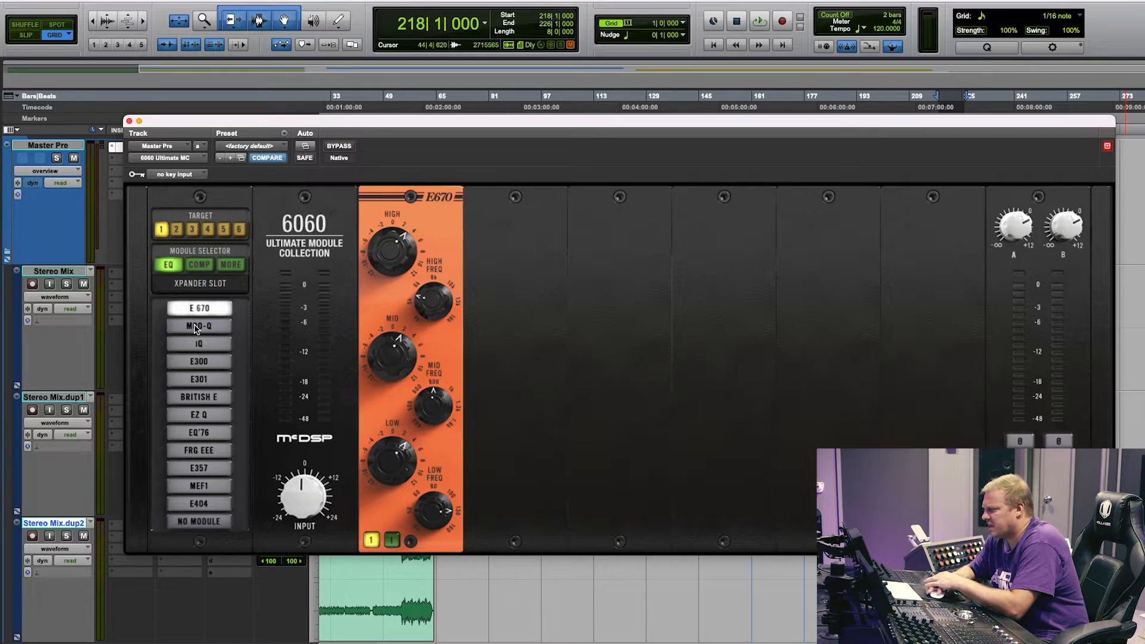
Step: Switch slot 1 between E670, MOO-Q and iQ to compare their carried-over settings, inspecting the high gain on MOO-Q and E670
click(194, 327)
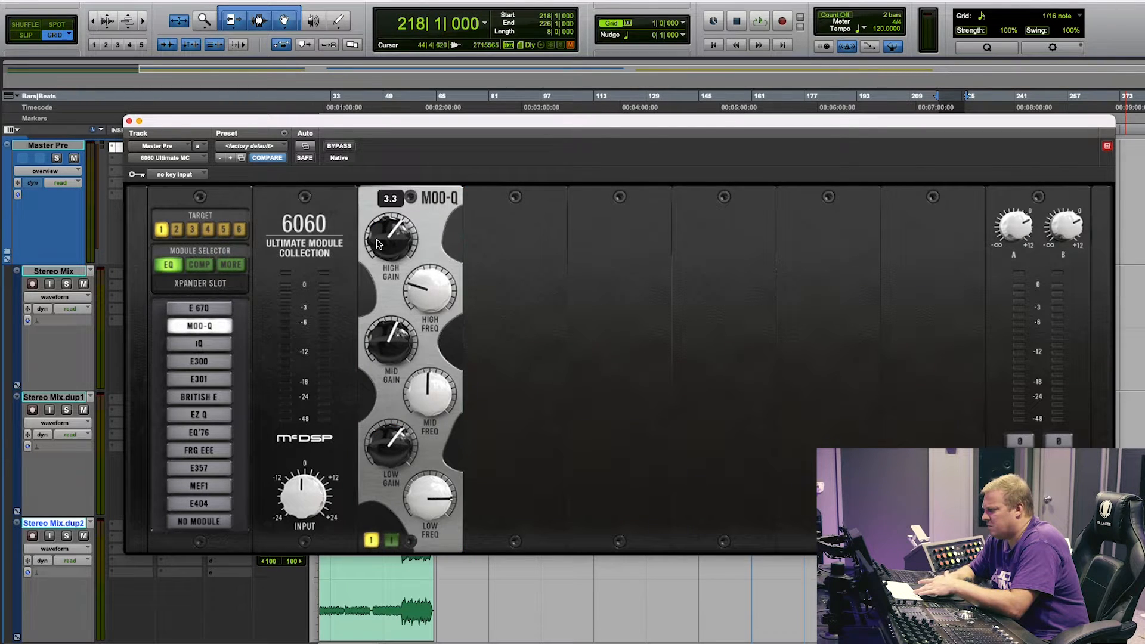
click(201, 309)
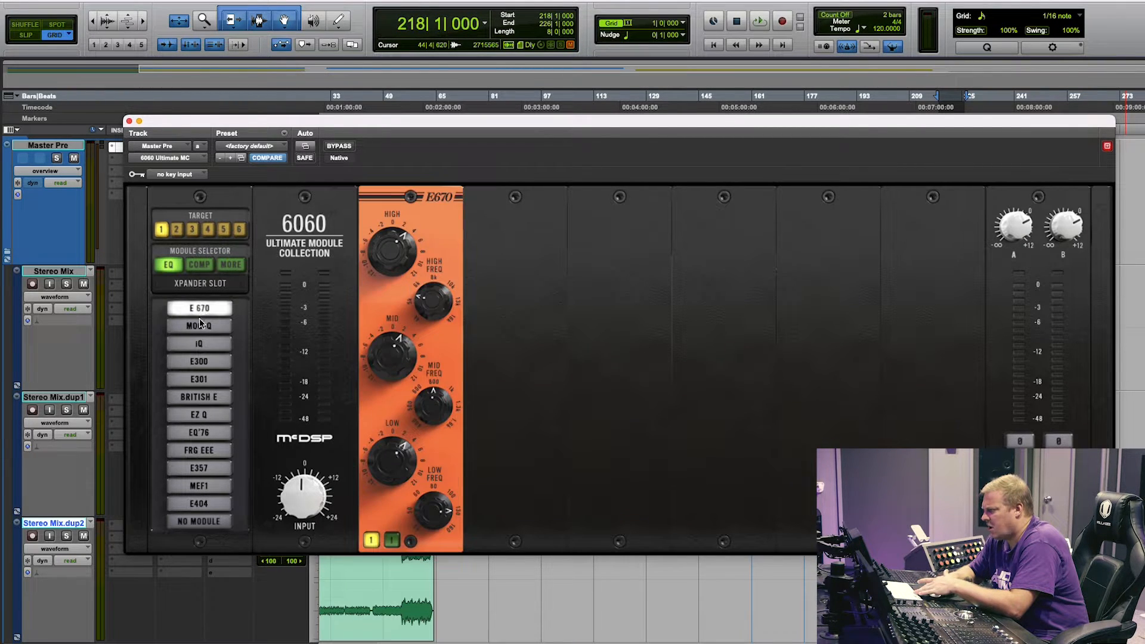
click(200, 327)
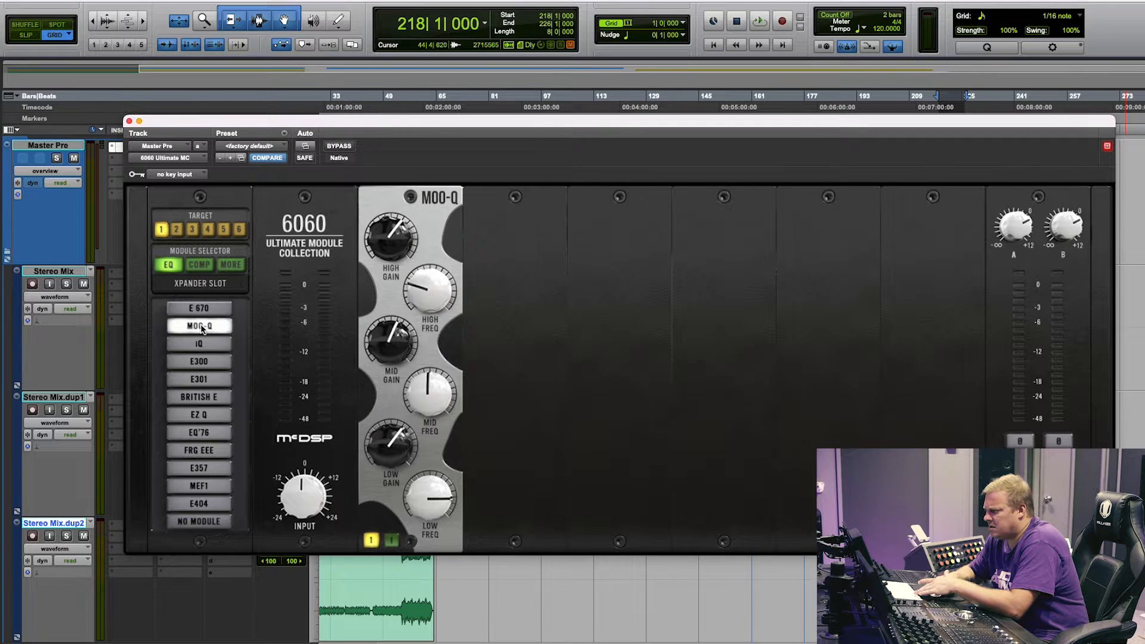
click(201, 344)
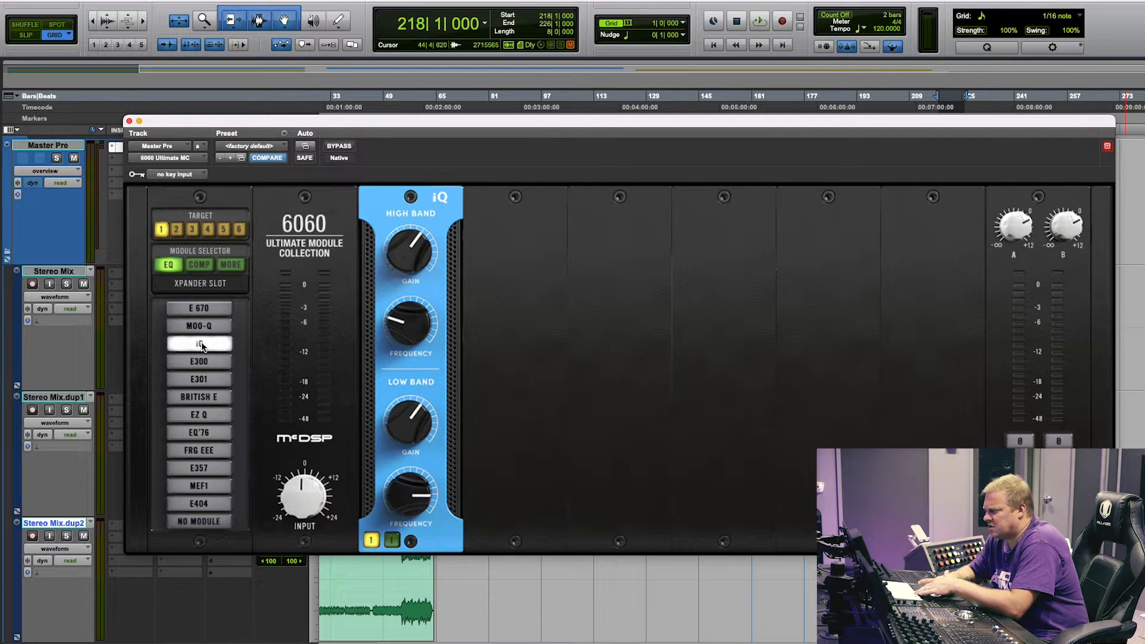
click(201, 308)
click(203, 325)
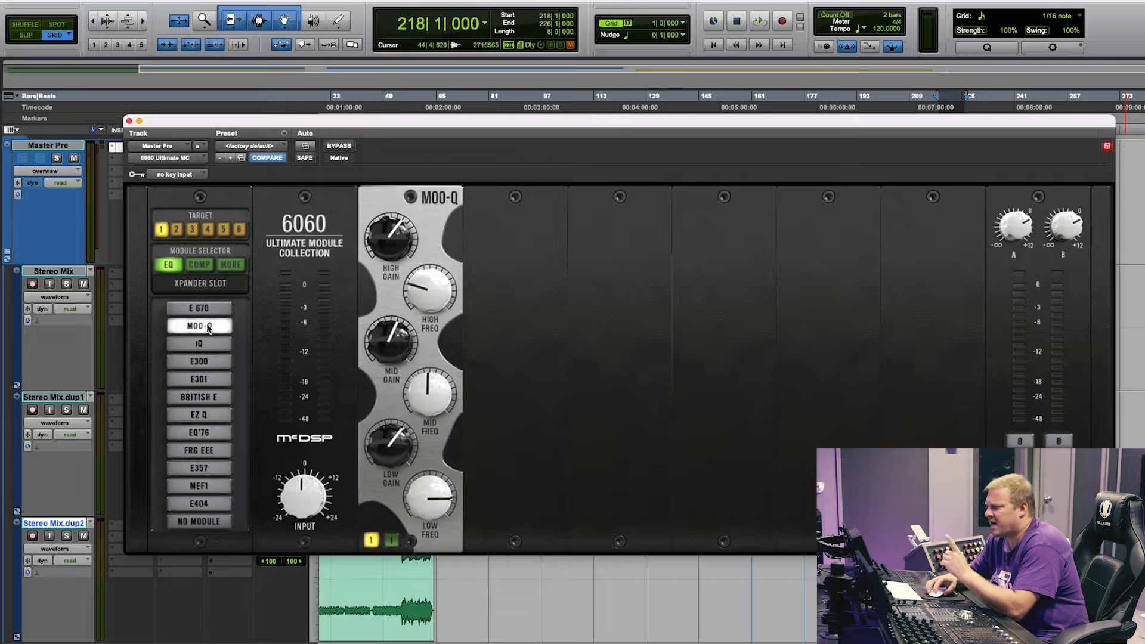
mouse_move(380, 222)
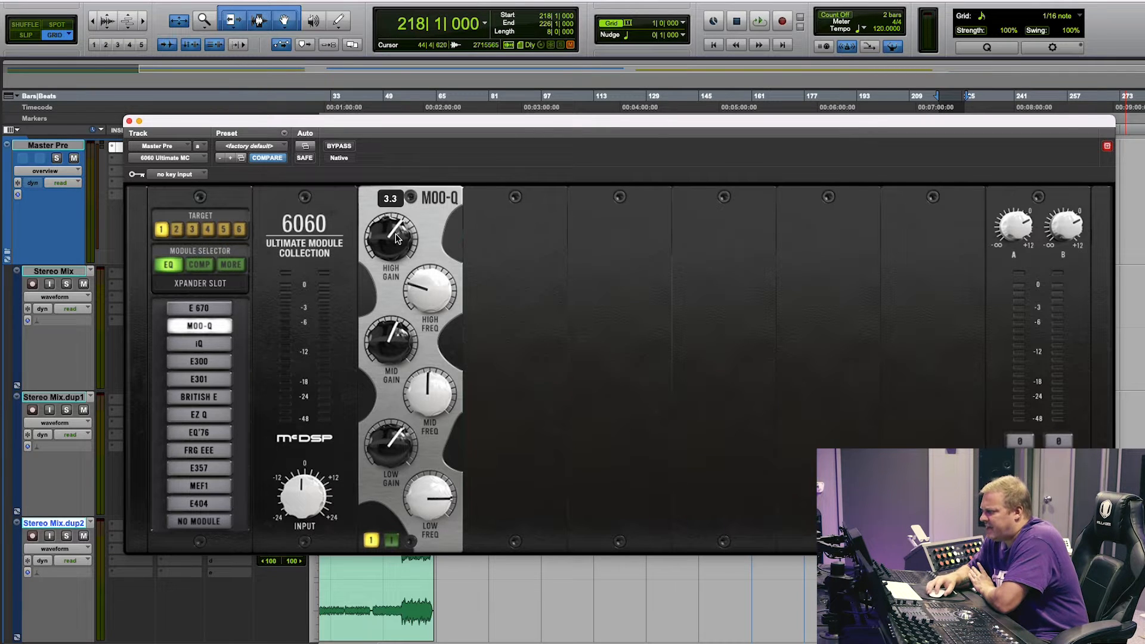
mouse_move(393, 425)
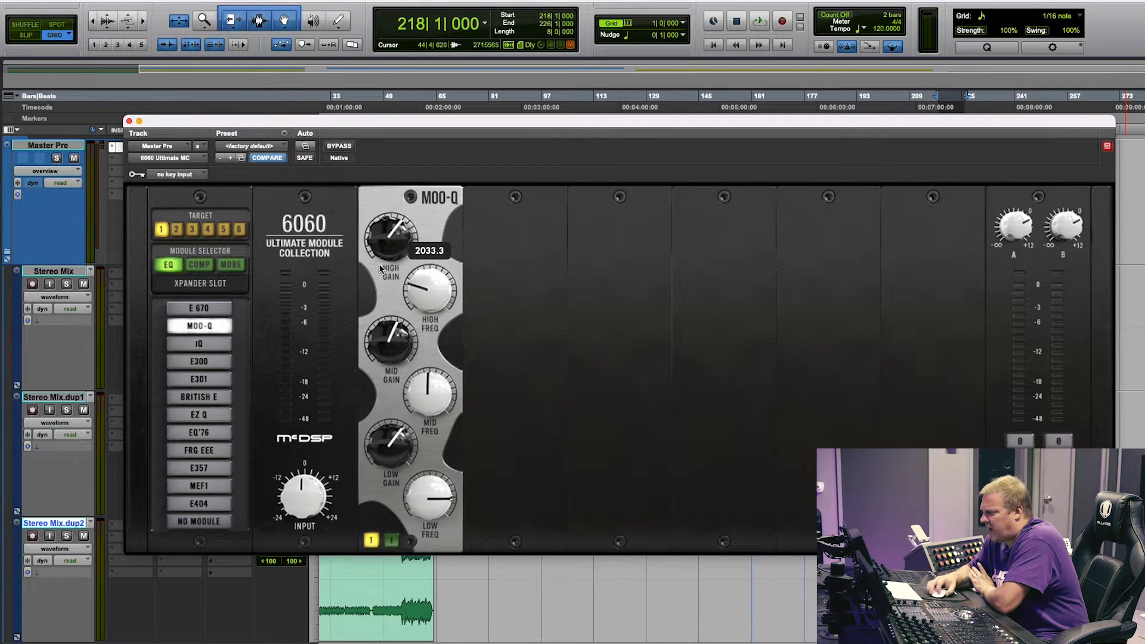
click(210, 308)
mouse_move(388, 252)
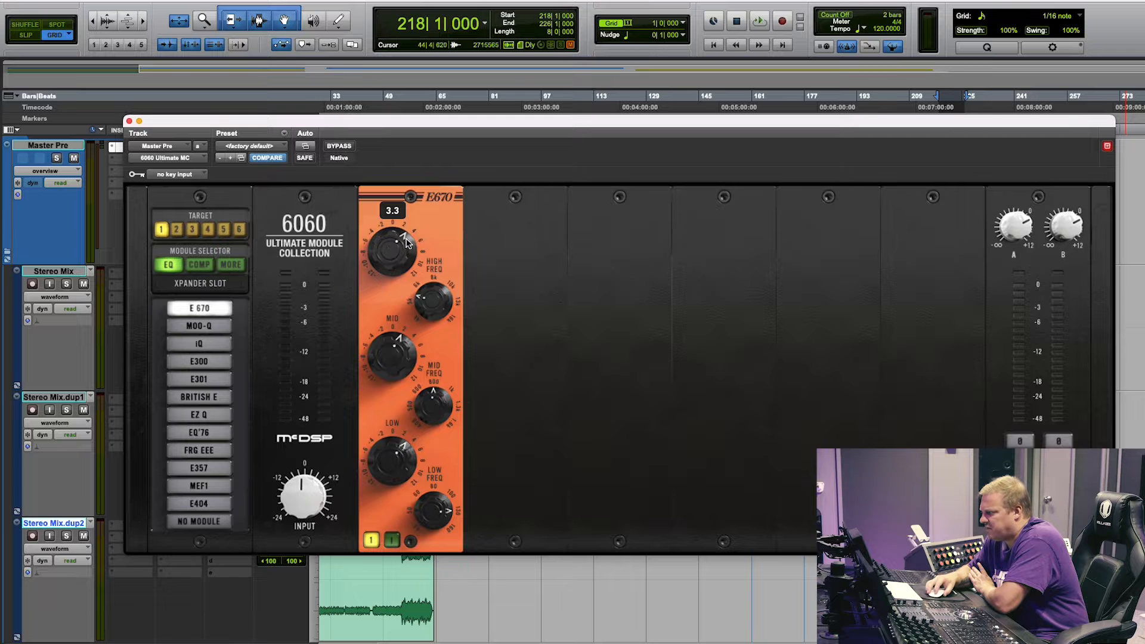
Step: Step slot 1 through MOO-Q, iQ, E300, British E, EQ'76, FRG EEE and MEF1 without playback, ending on E670
click(197, 326)
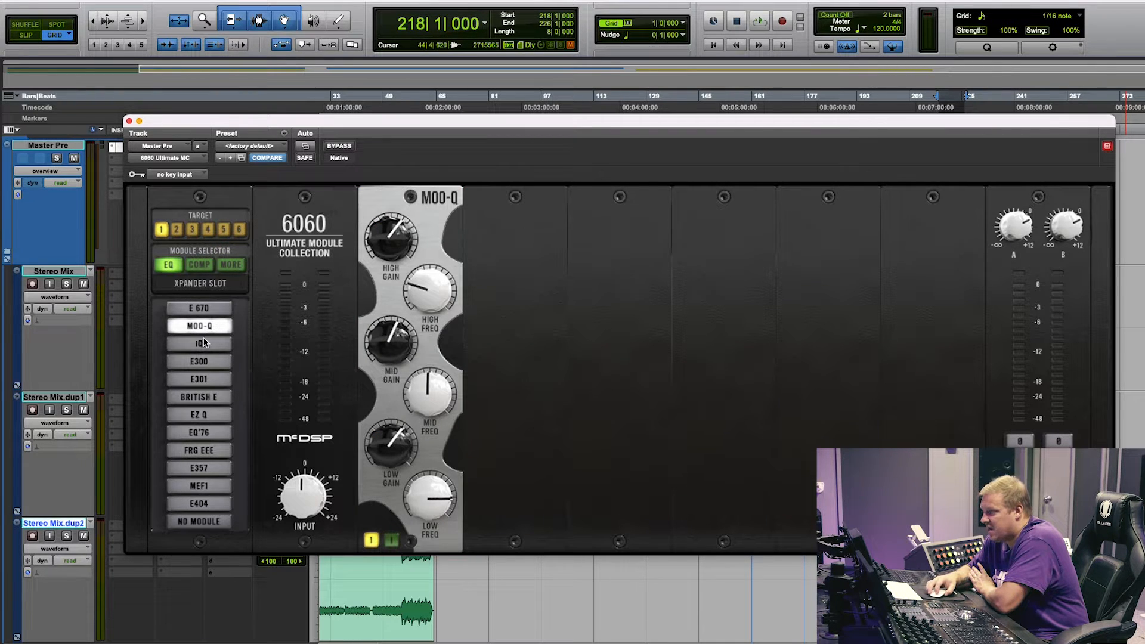
click(203, 343)
click(199, 362)
click(198, 394)
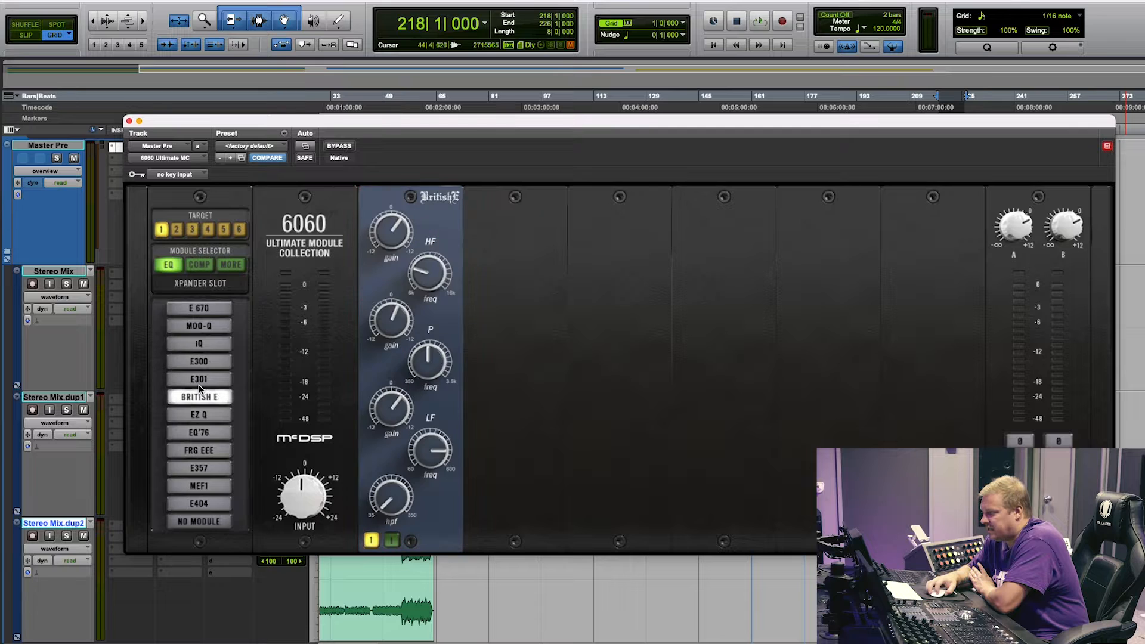
click(200, 433)
click(201, 453)
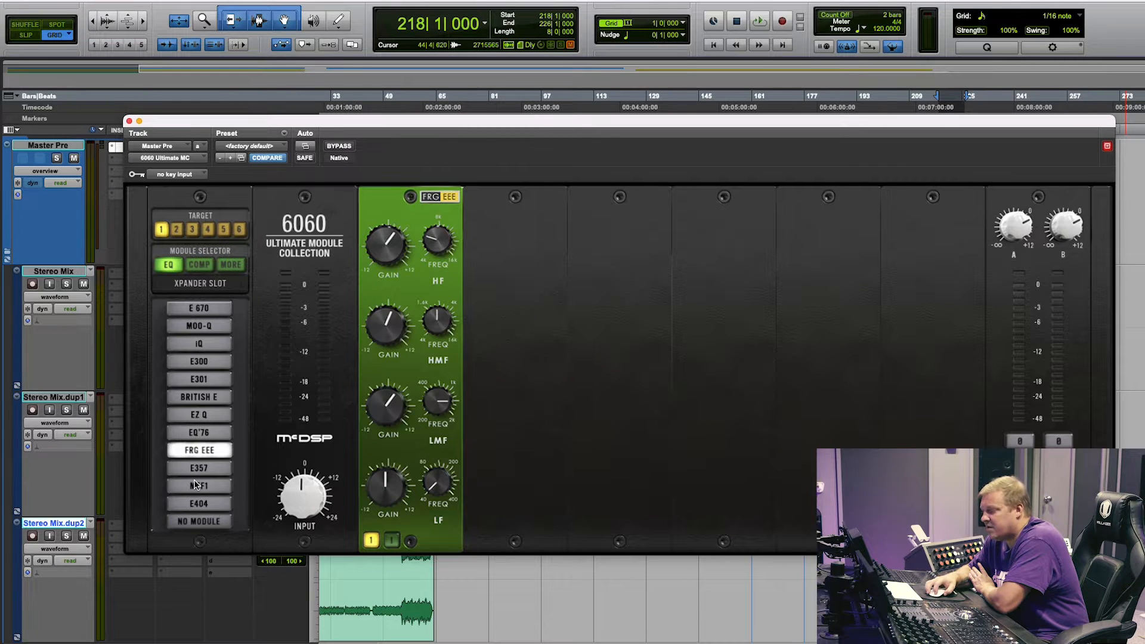
click(195, 485)
click(198, 456)
click(199, 450)
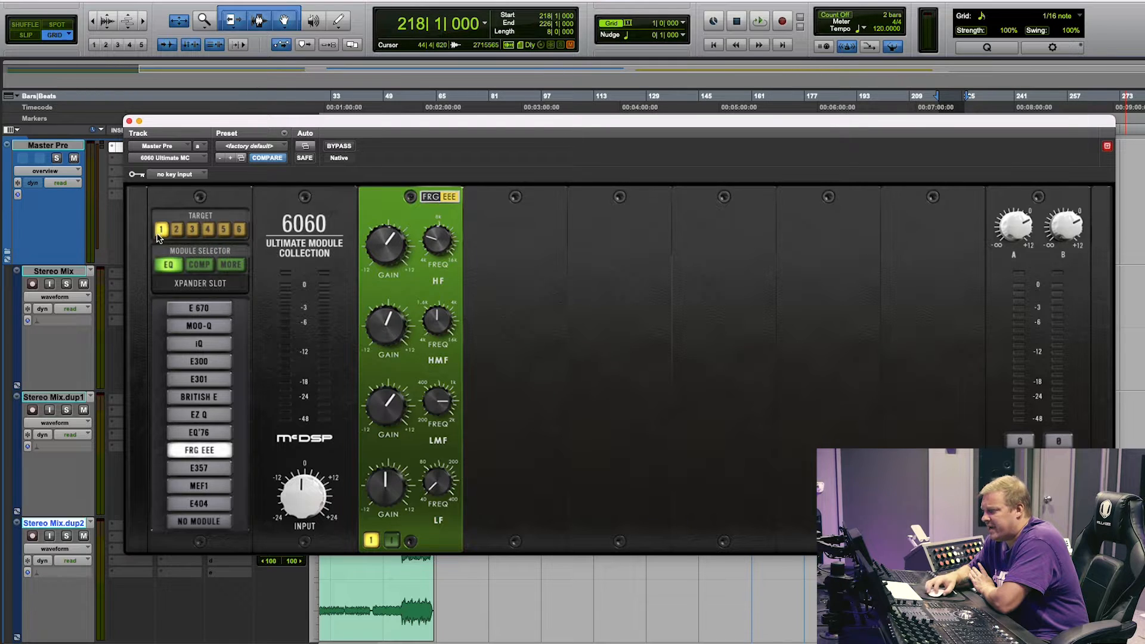
click(200, 309)
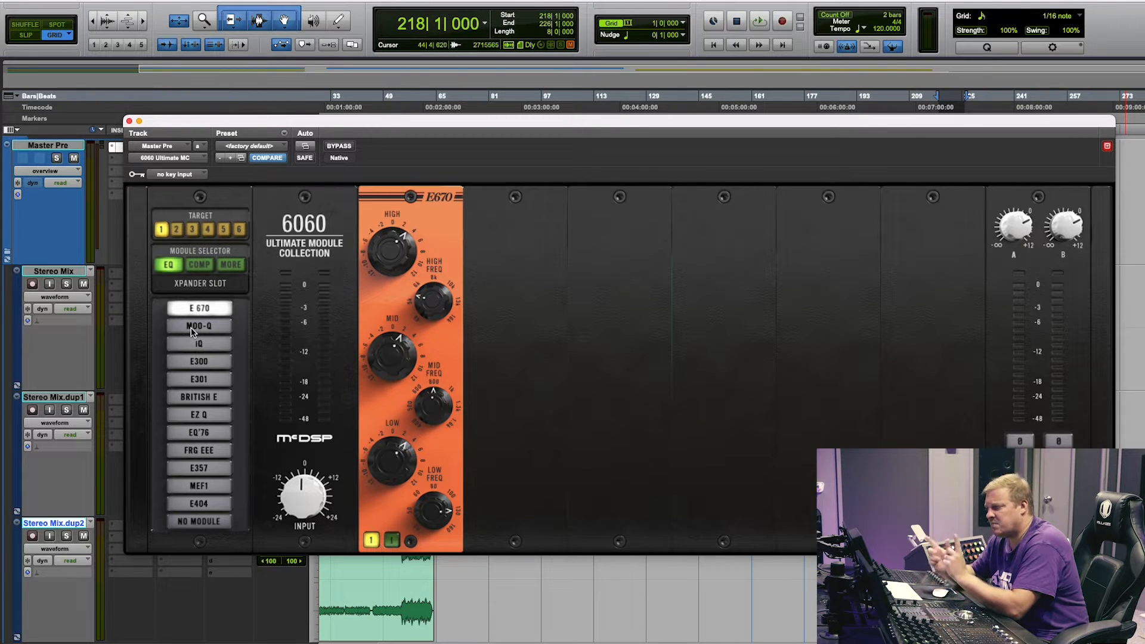
Step: Audition E670, MOO-Q, iQ, E300, E301 and British E on the looping guitars, recheck E301 against British E, and stop playback
key(space)
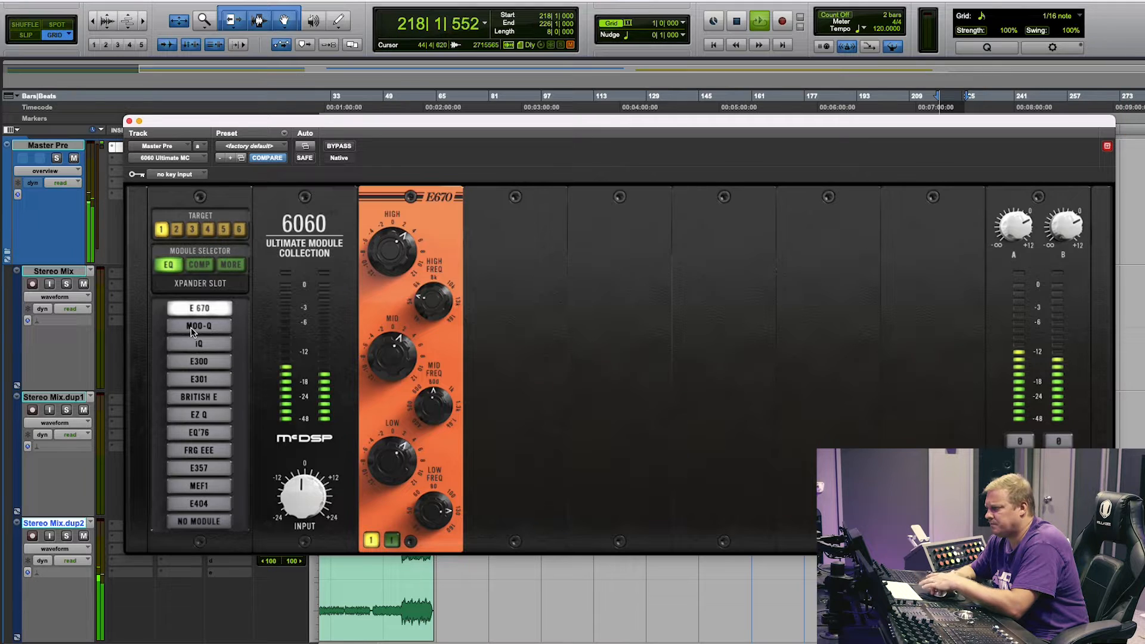
click(191, 327)
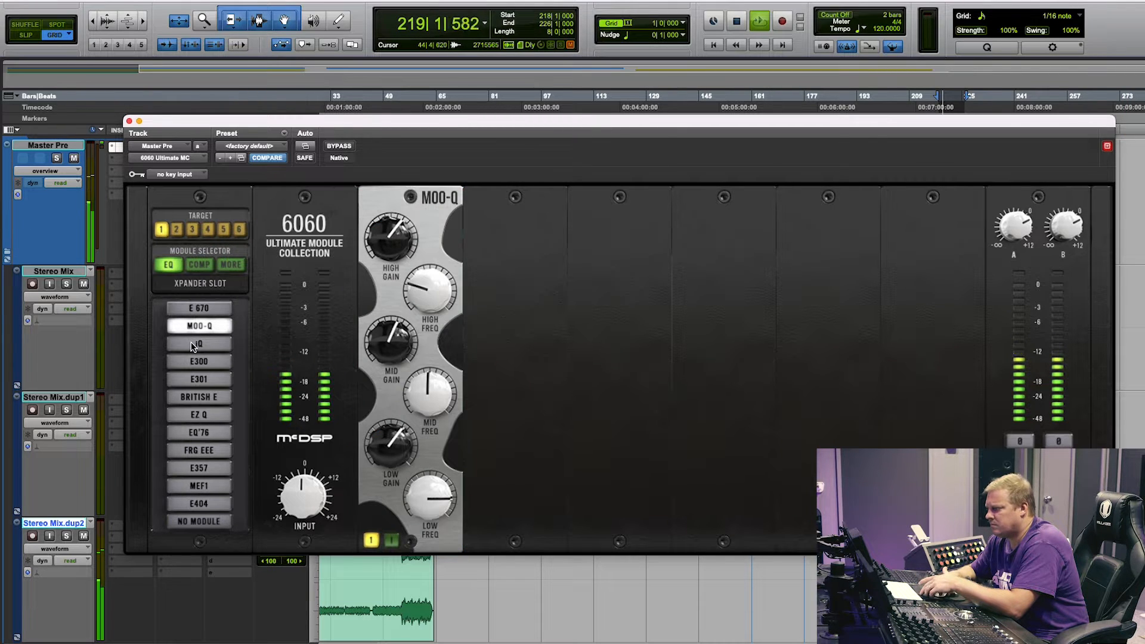
click(191, 346)
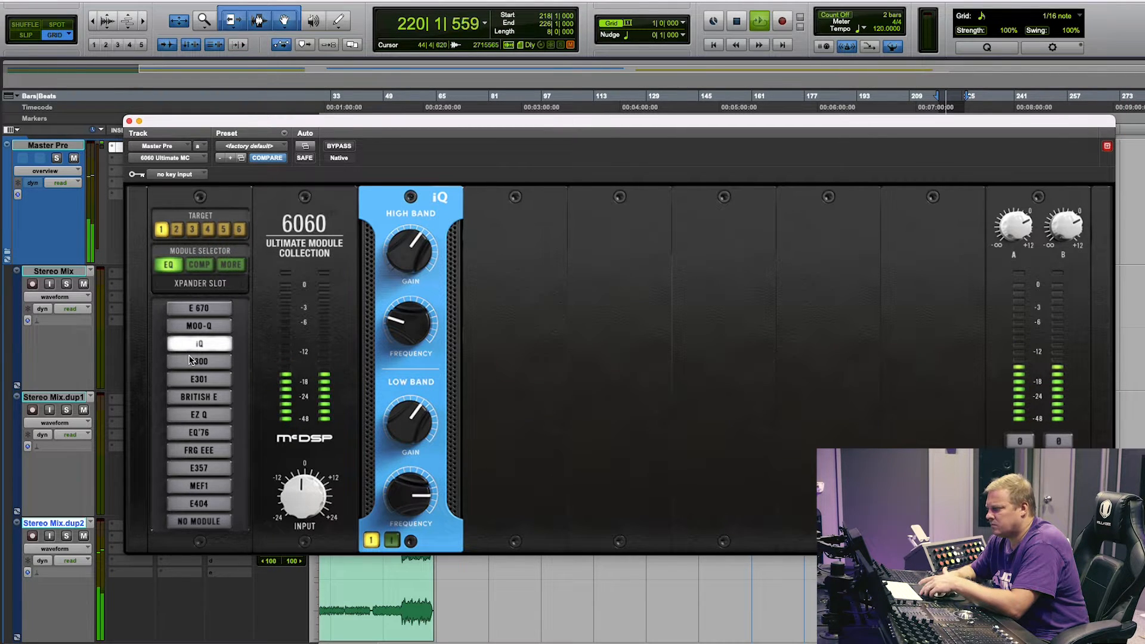
click(192, 361)
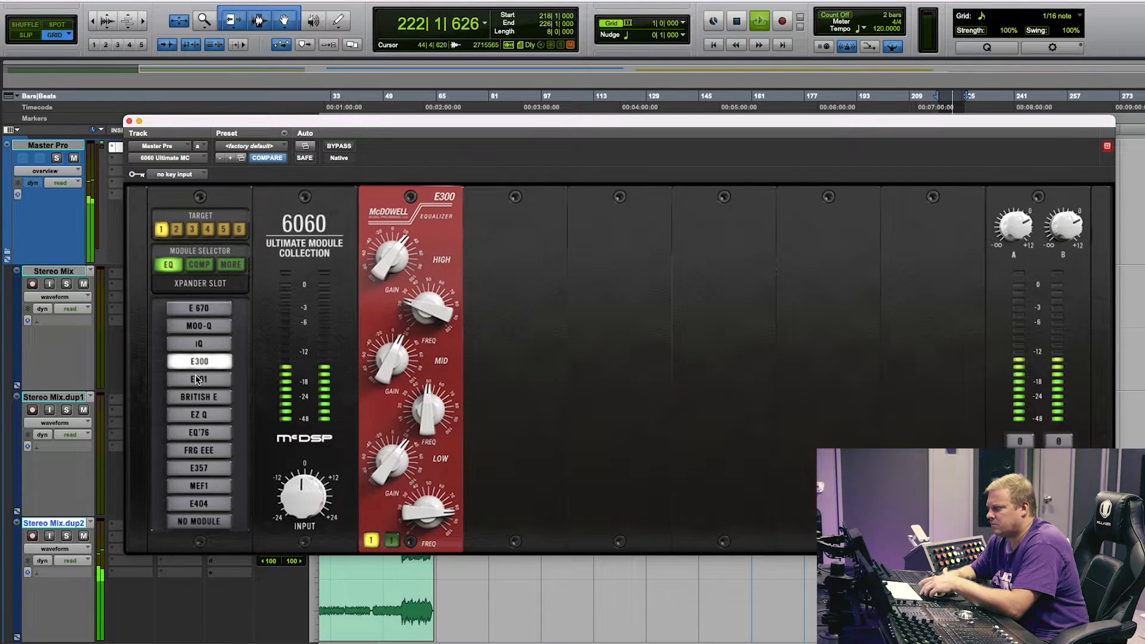
click(197, 380)
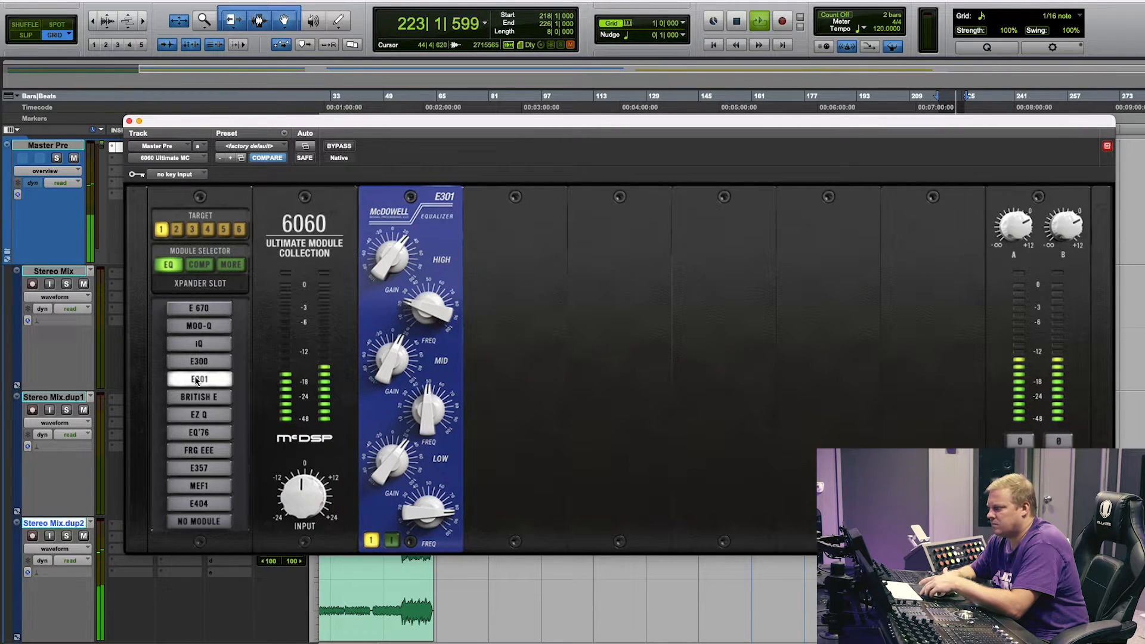
click(198, 397)
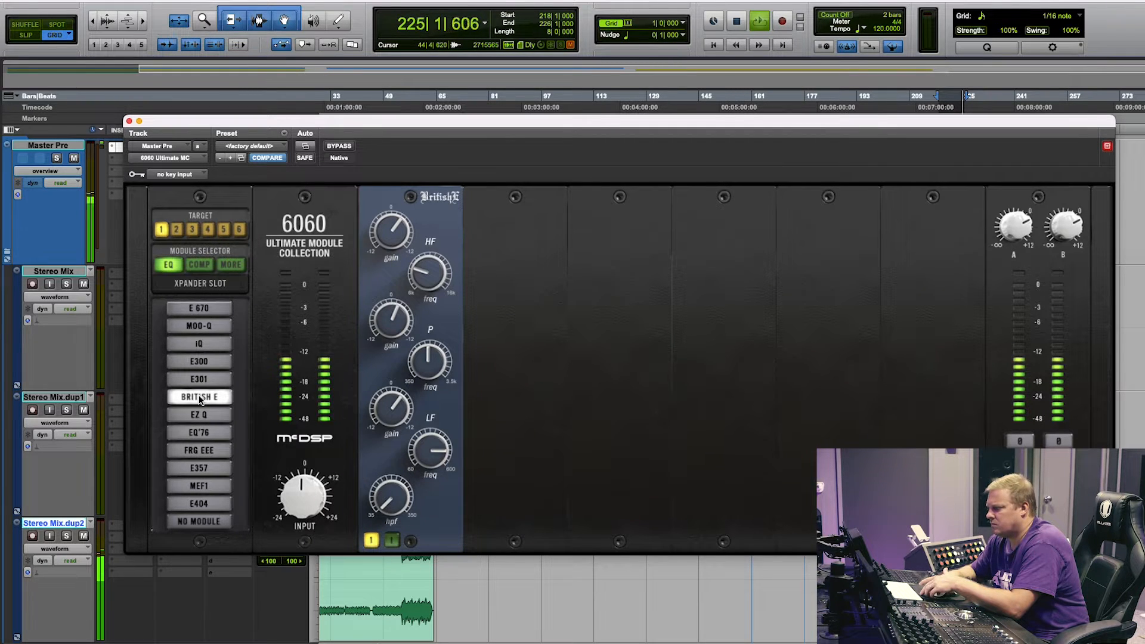
click(198, 374)
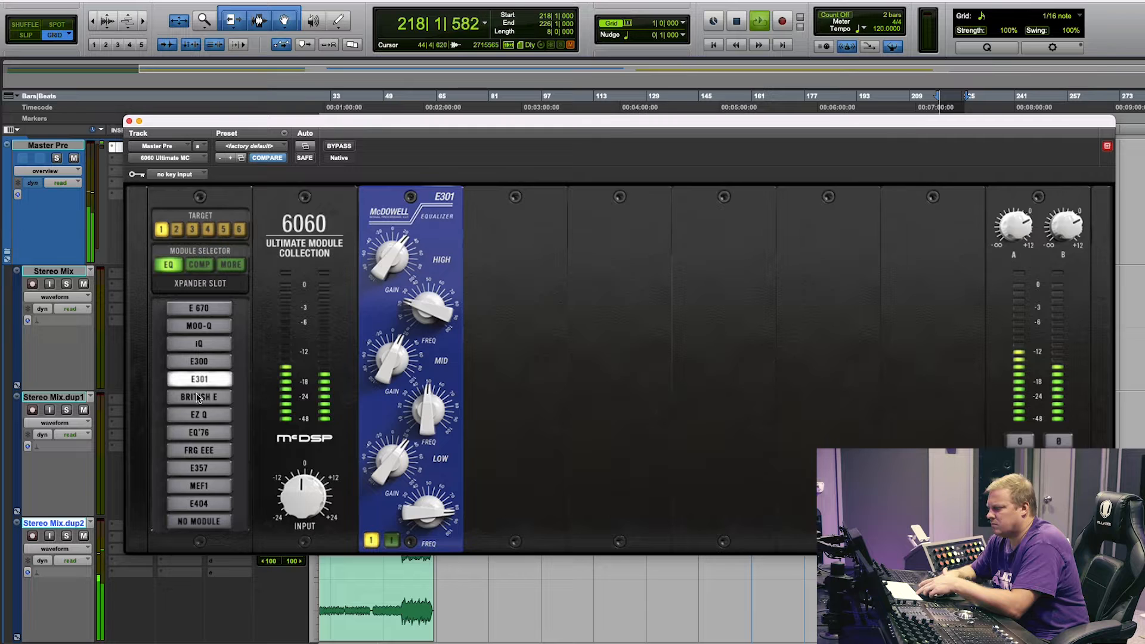
click(199, 397)
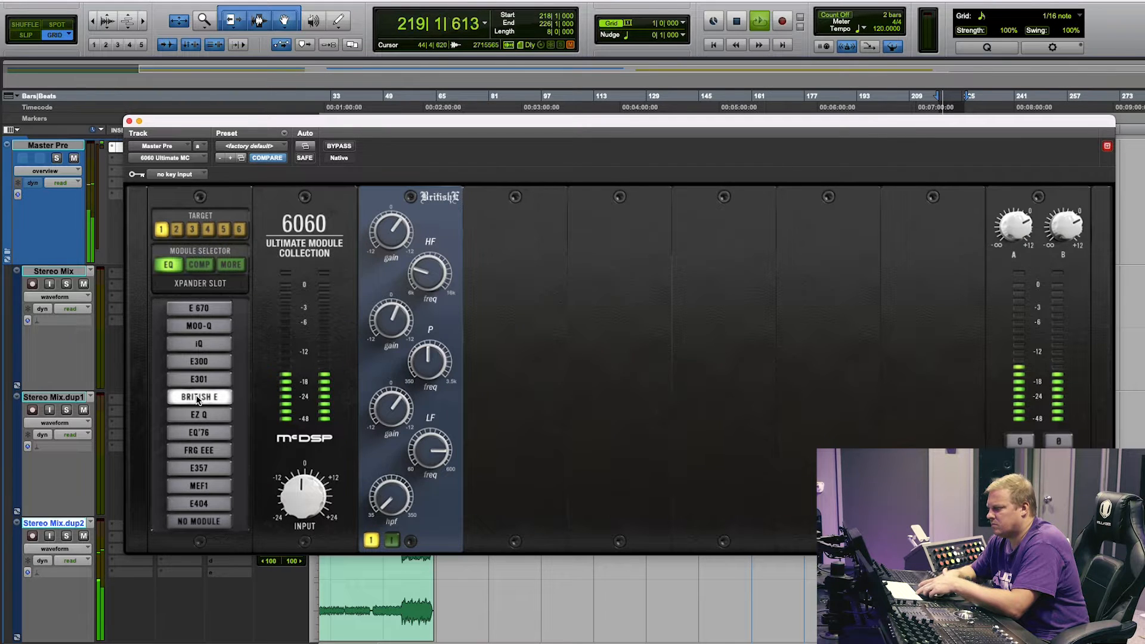
key(space)
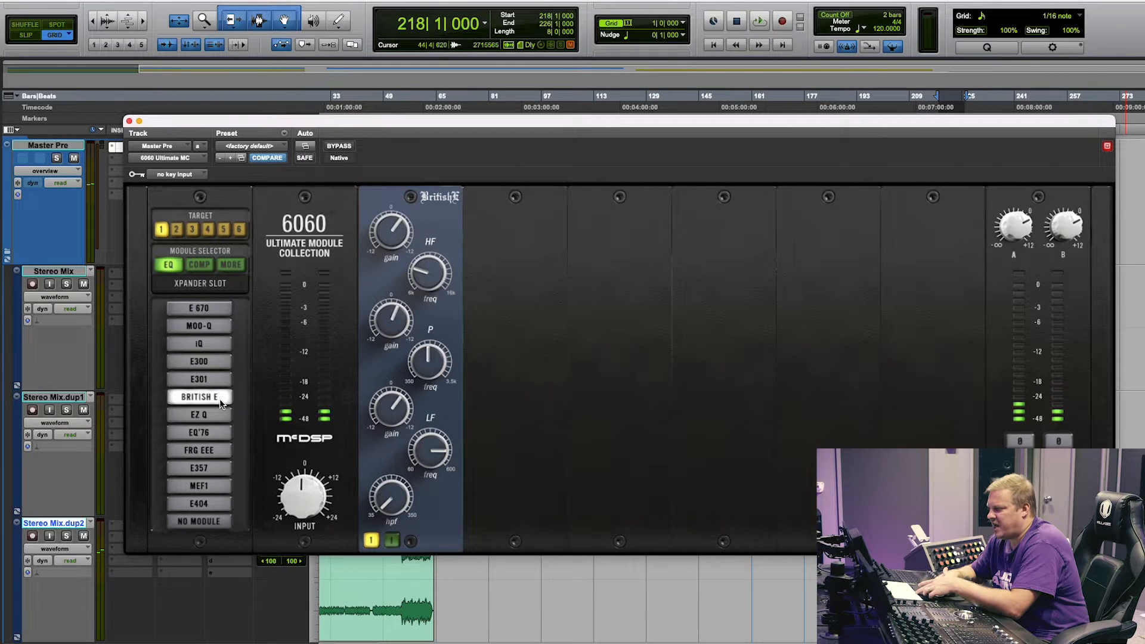
Step: Audition E300, British E, EZ Q and EQ'76 in slot 1 on the looping guitars and stop playback
mouse_move(412, 271)
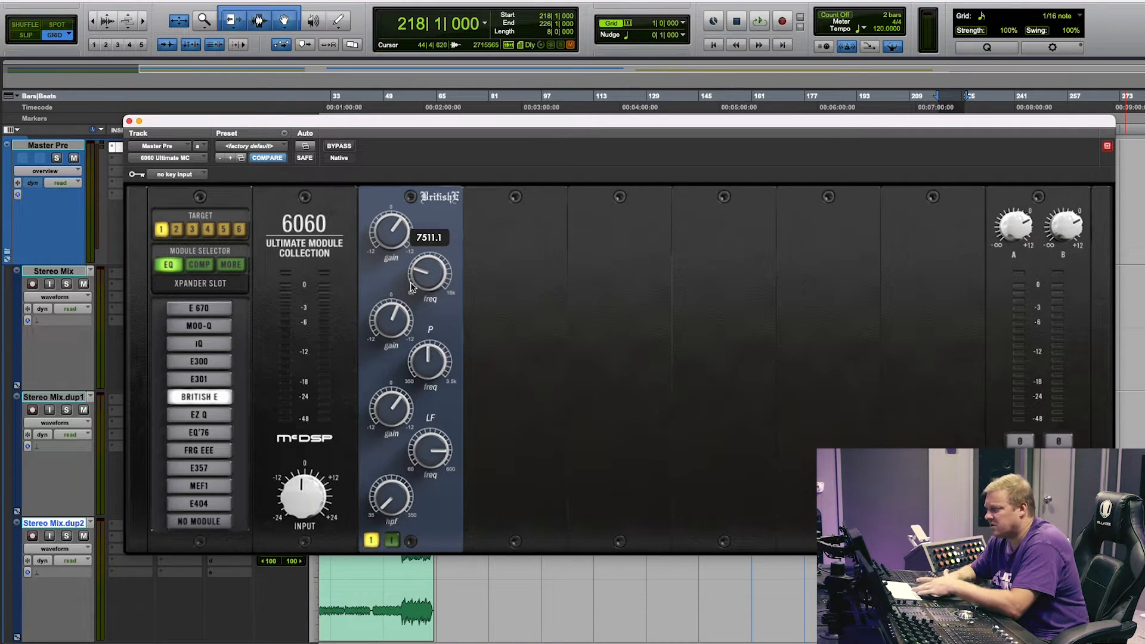
key(space)
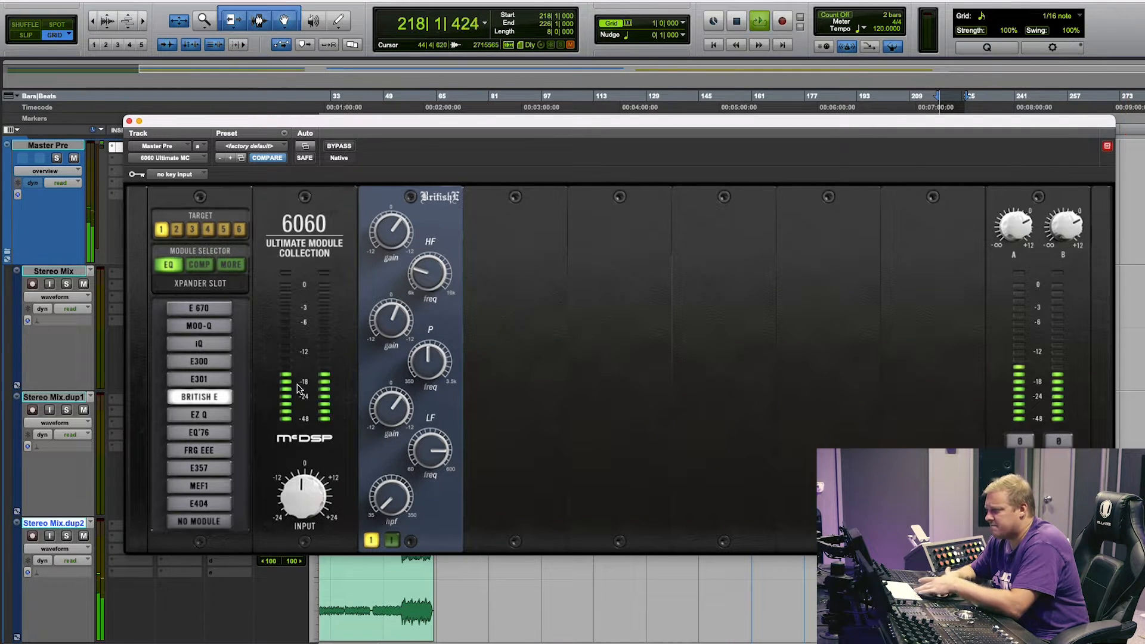
click(200, 362)
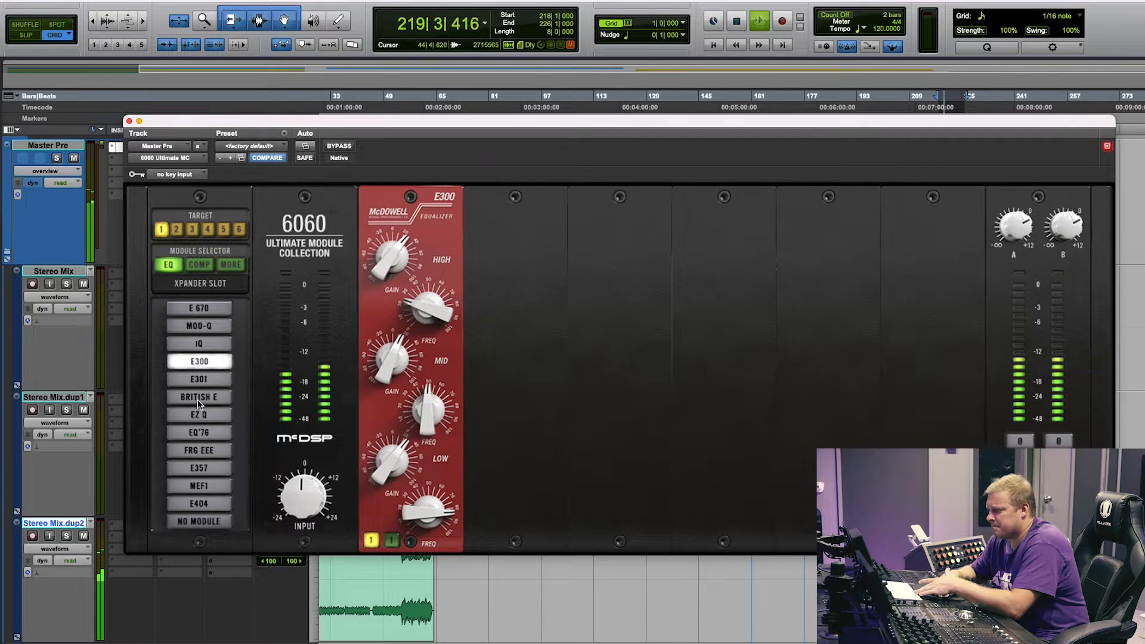
click(200, 398)
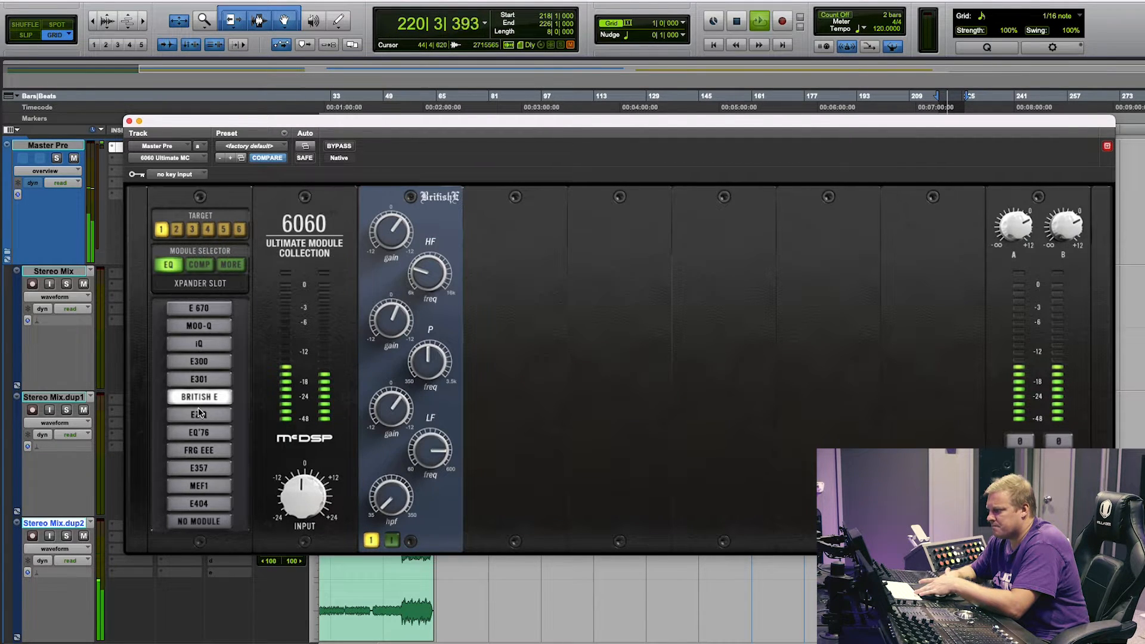
click(199, 412)
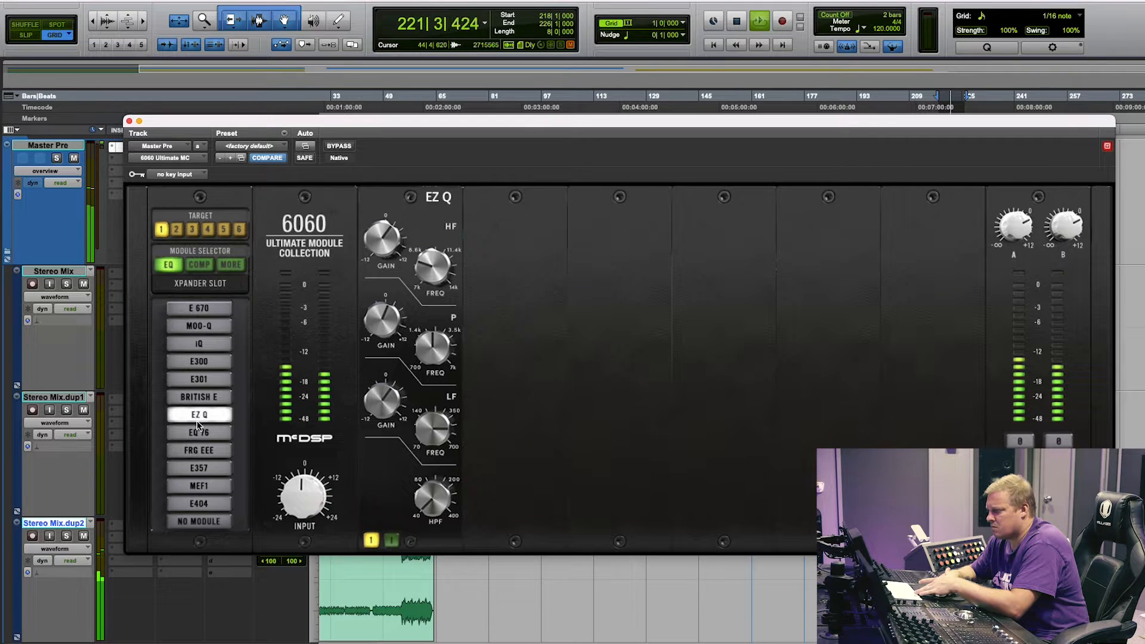
click(199, 433)
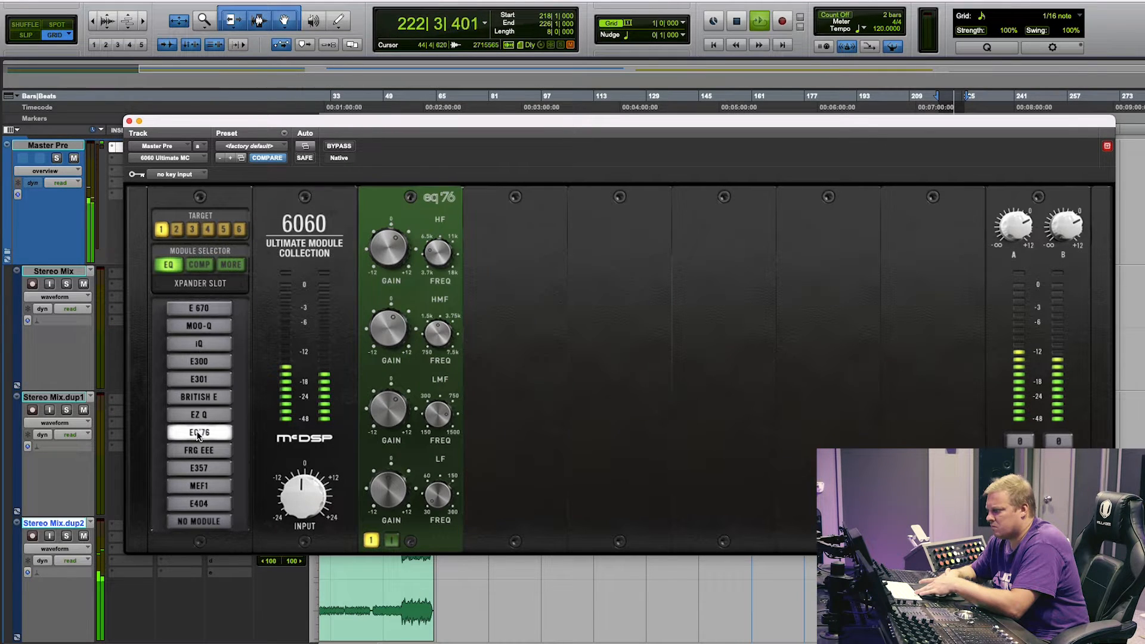
key(space)
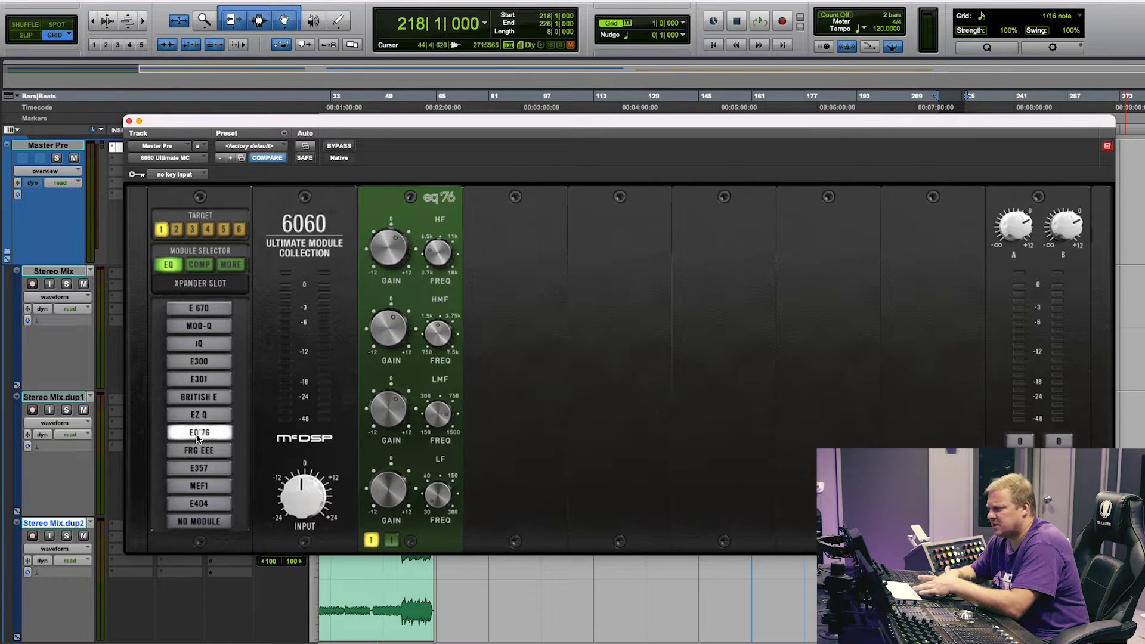
Step: Restart the loop to compare EQ'76 with E300, audition FRG EEE and E357, and stop playback
key(space)
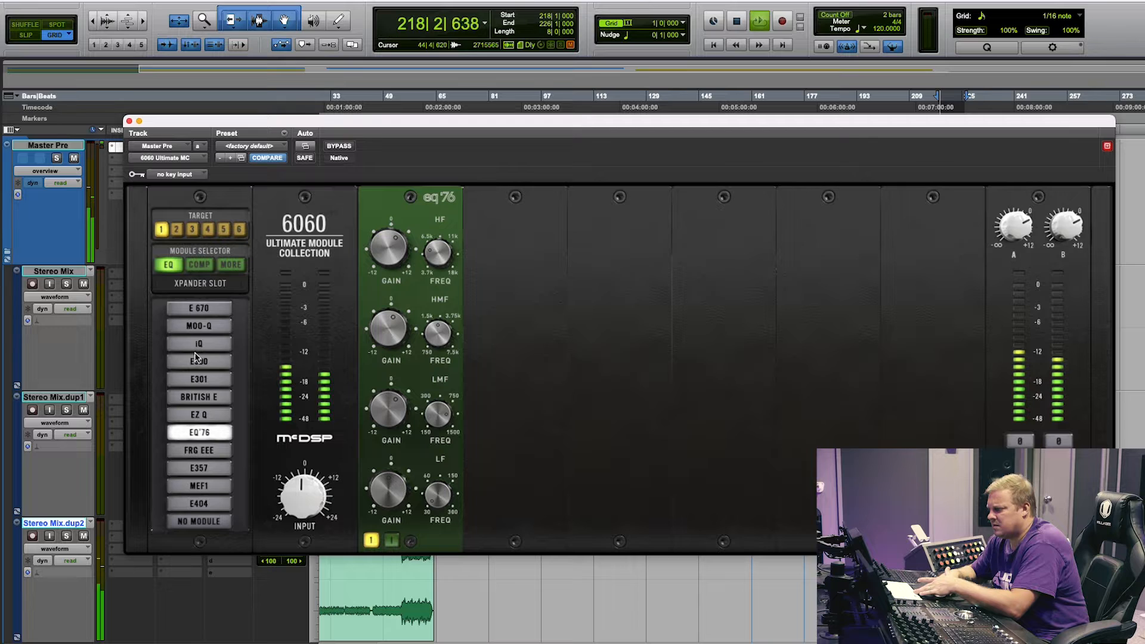
click(196, 359)
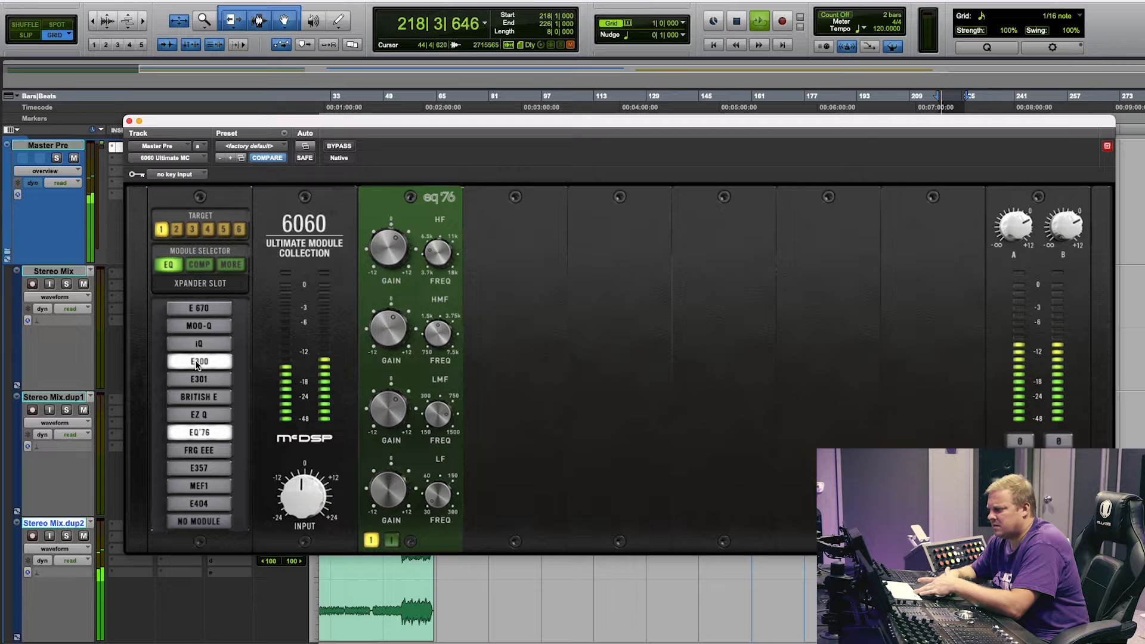
click(197, 431)
click(198, 451)
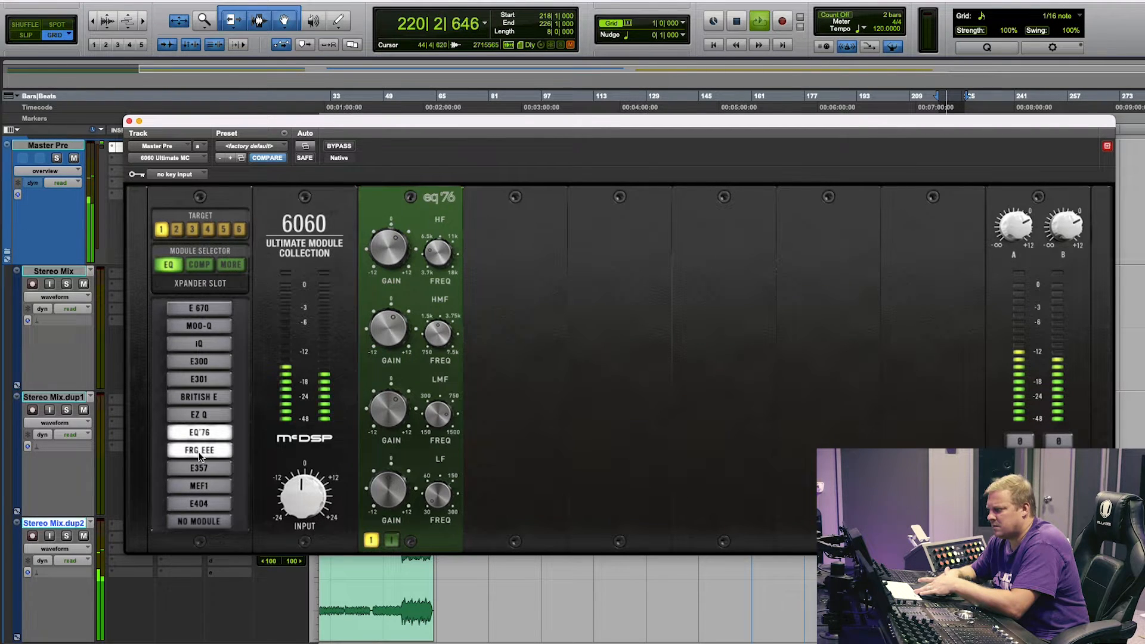
click(200, 469)
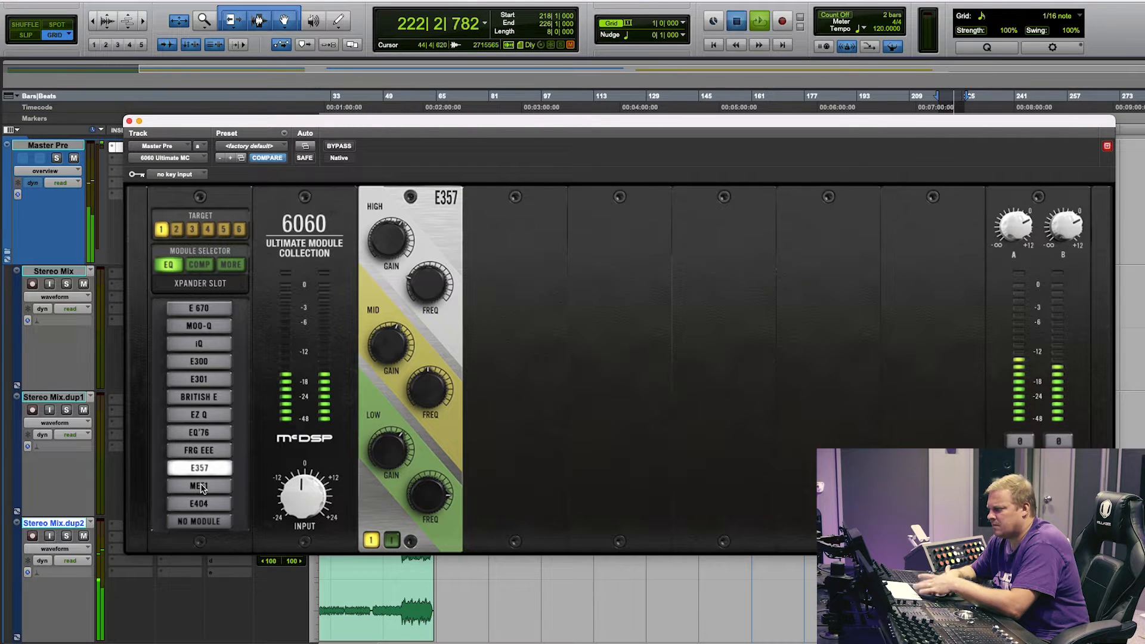
key(space)
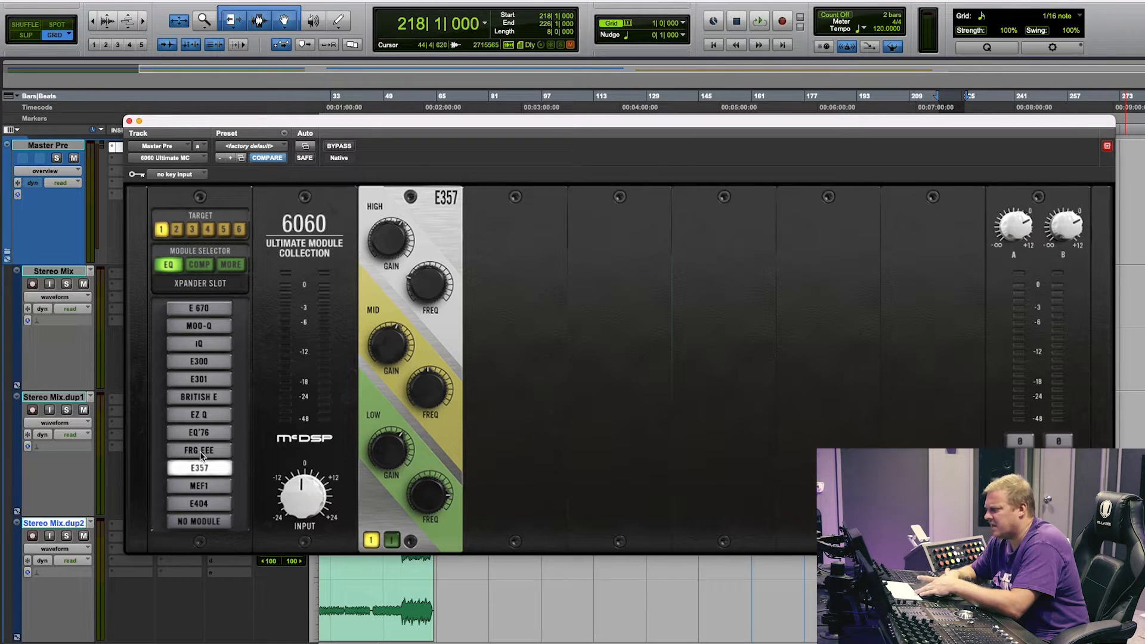
Step: Replay the guitars, recheck FRG EEE against E357, and audition MEF1 and E404
key(space)
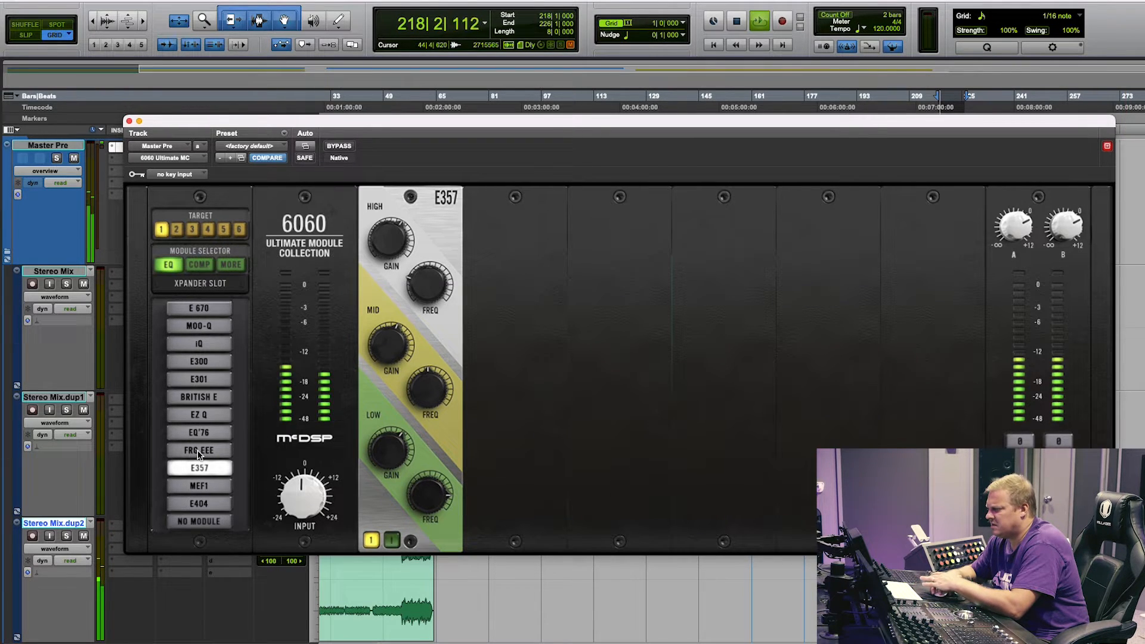
click(199, 451)
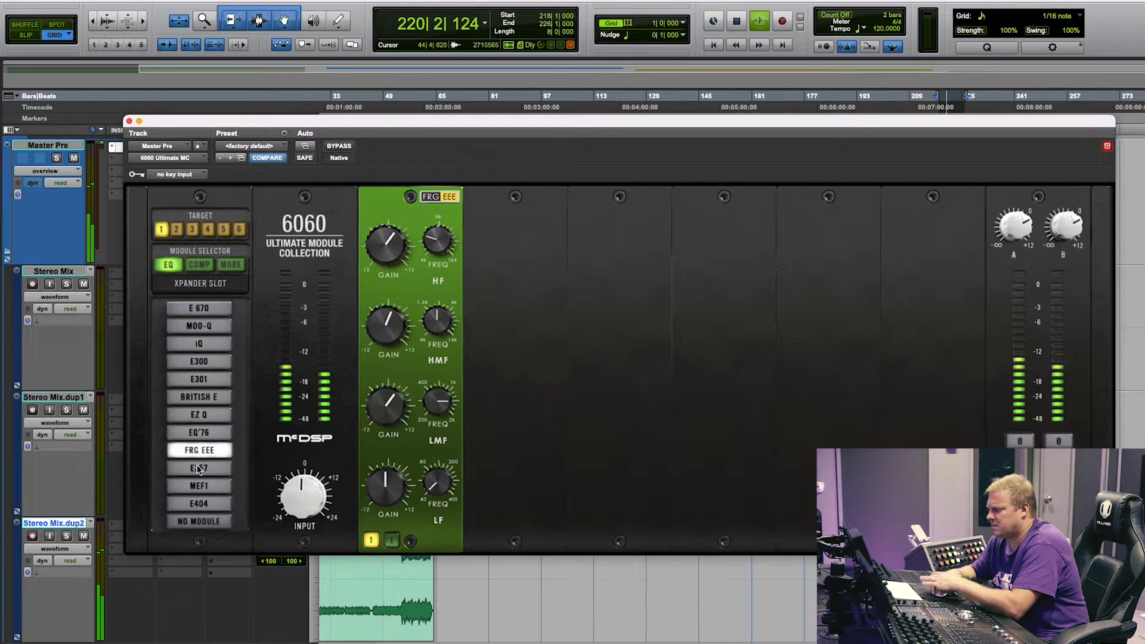
click(198, 469)
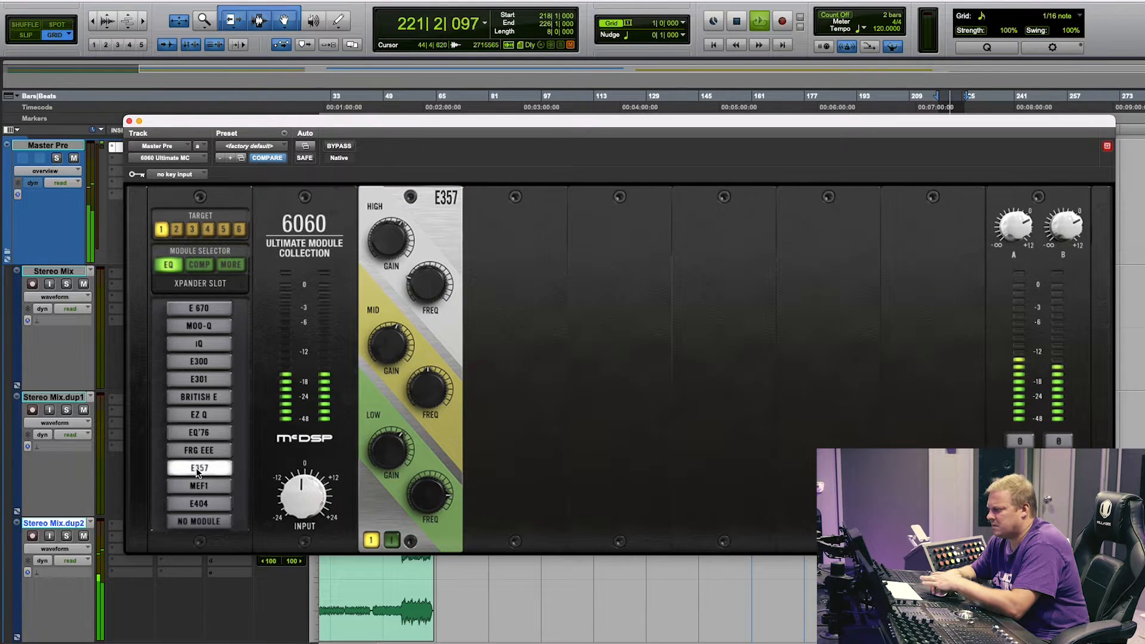
click(198, 486)
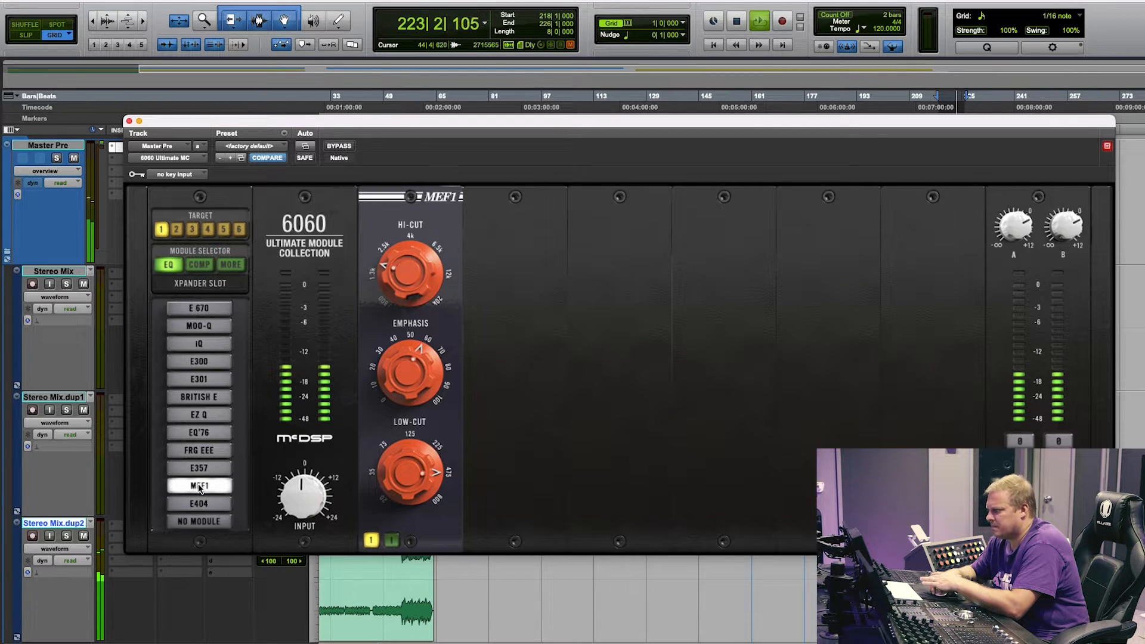
click(200, 505)
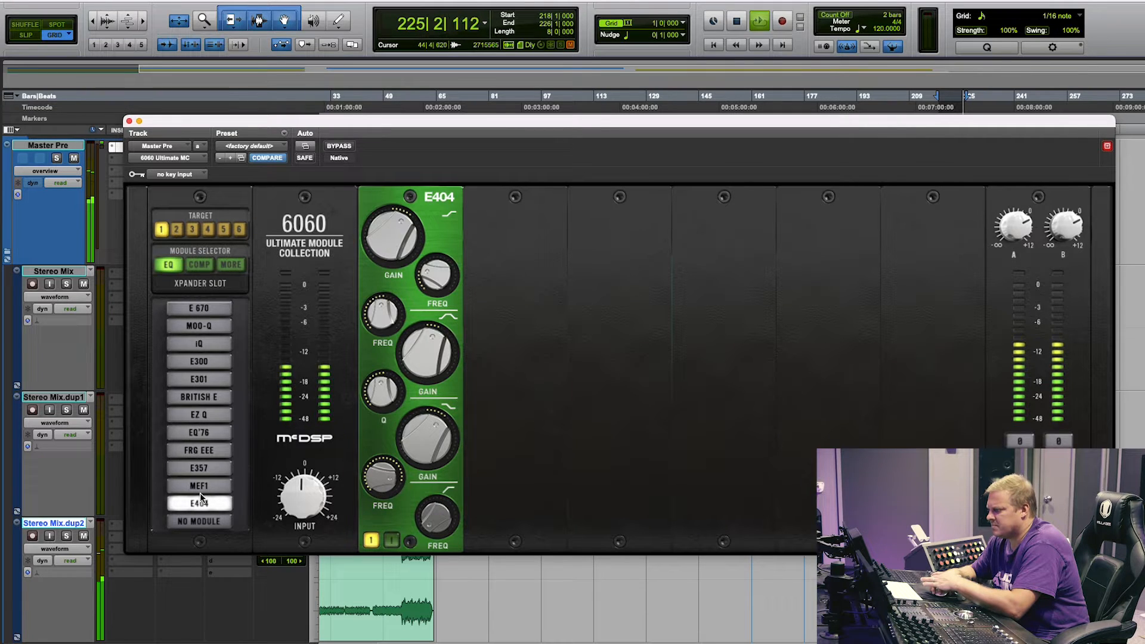
Step: Compare the guitars with the E404 in slot 1 turned off and on again, and stop playback
click(376, 538)
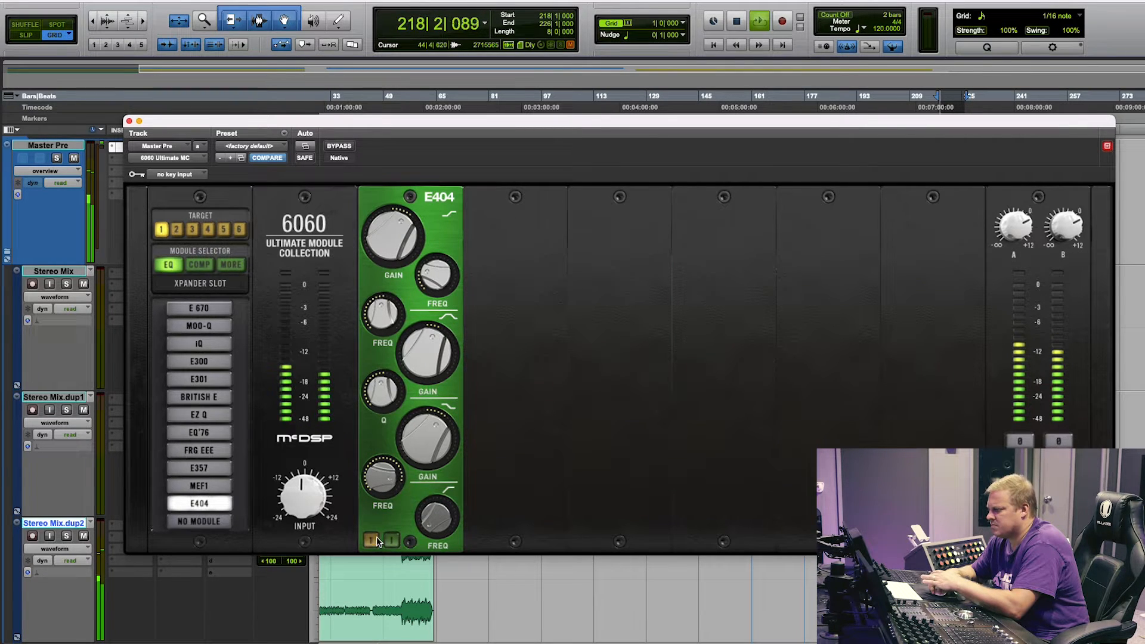
click(372, 539)
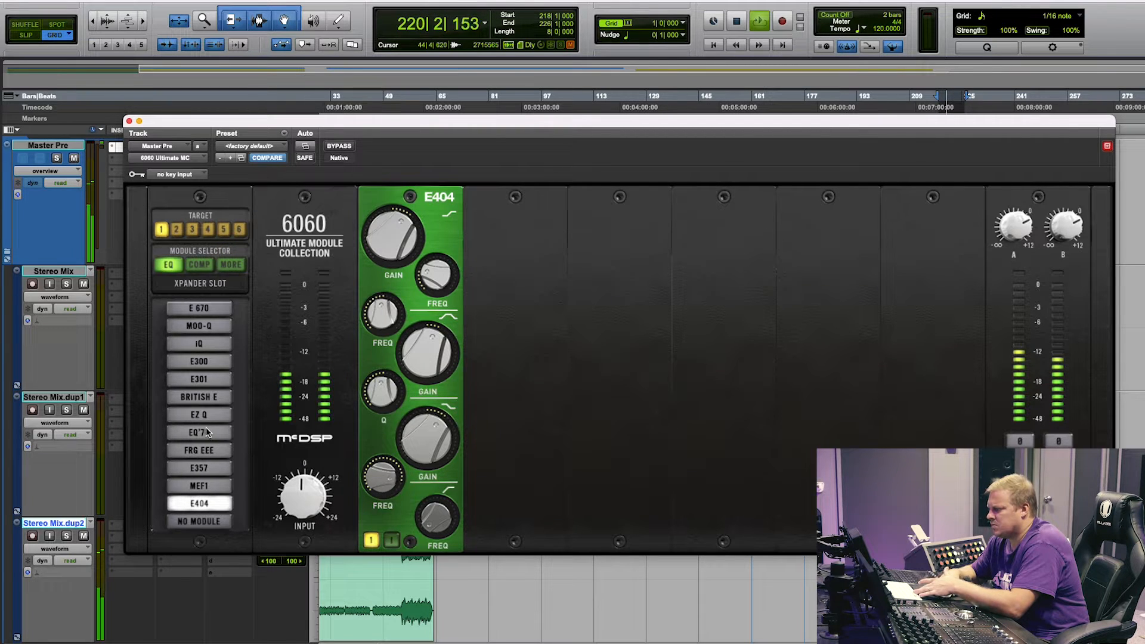
key(space)
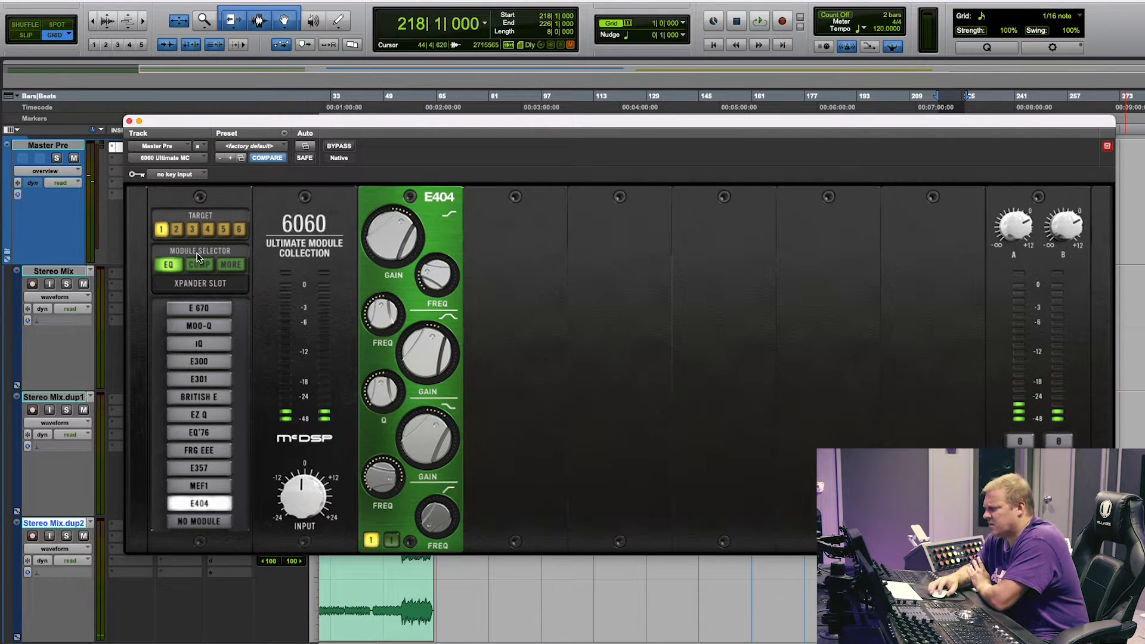
Step: Load the C671 compressor into slot 1, try a higher threshold, and return it to about -24
click(199, 265)
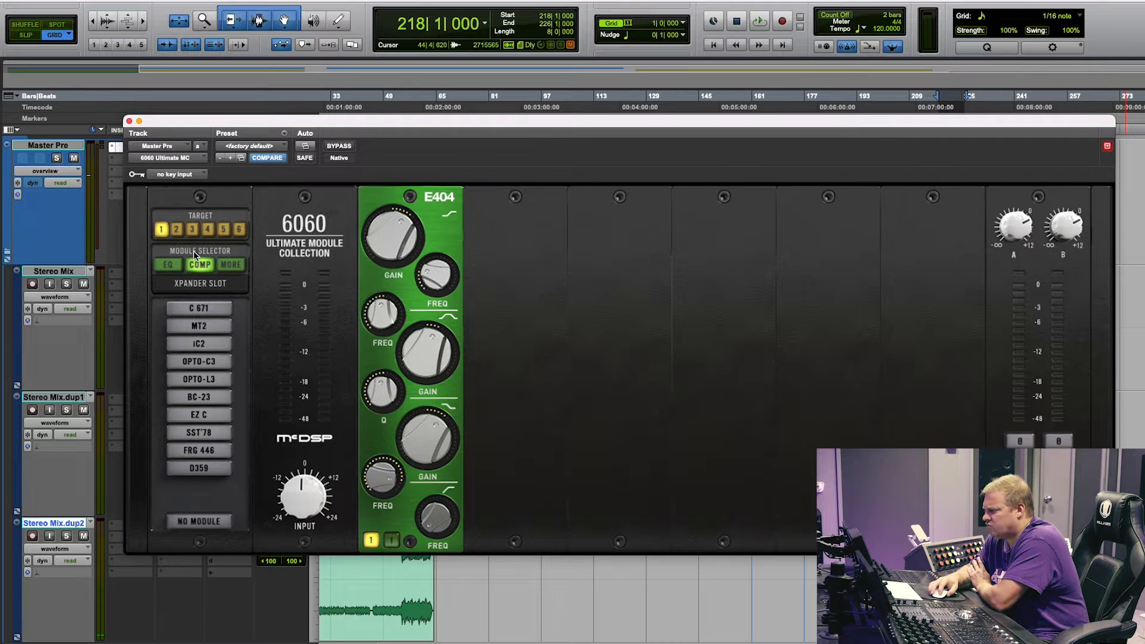
click(204, 308)
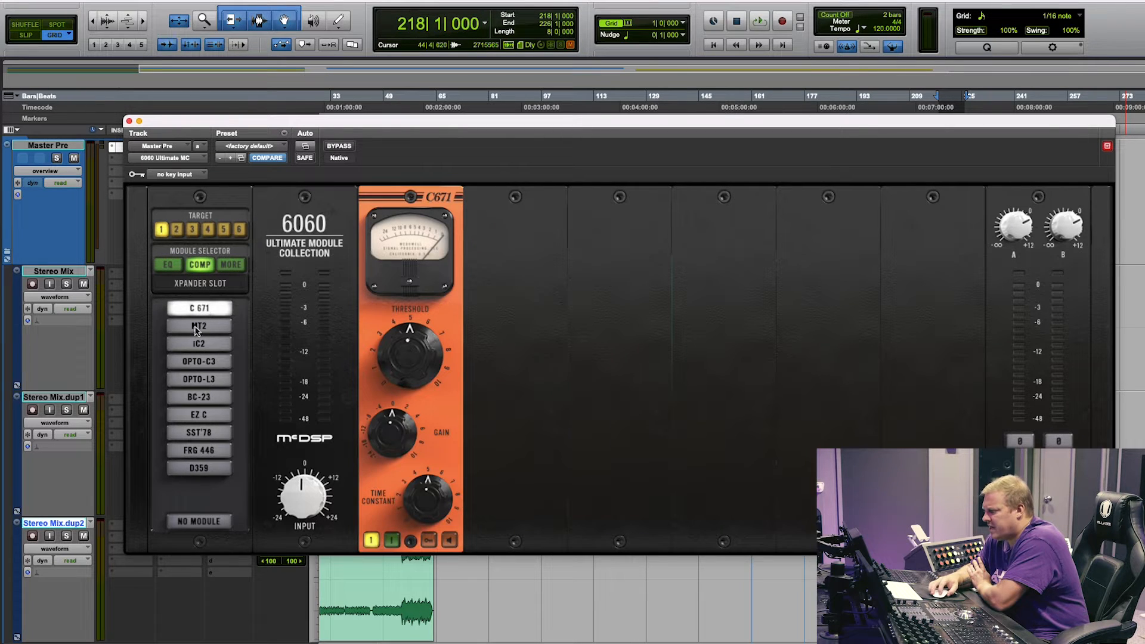
mouse_move(419, 377)
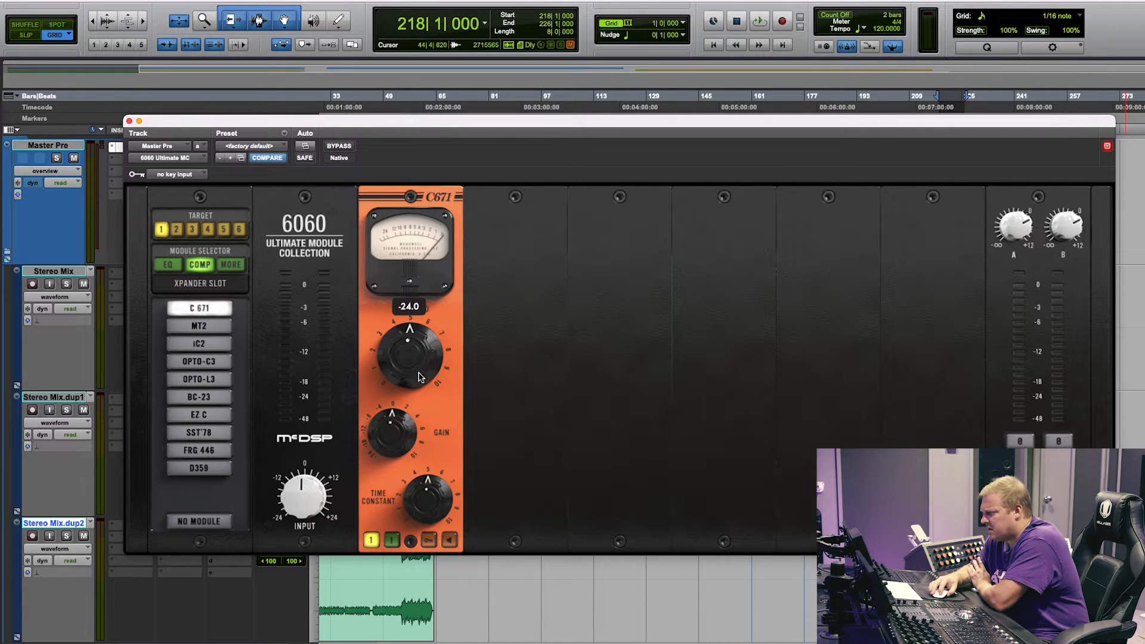
drag(408, 364, 391, 323)
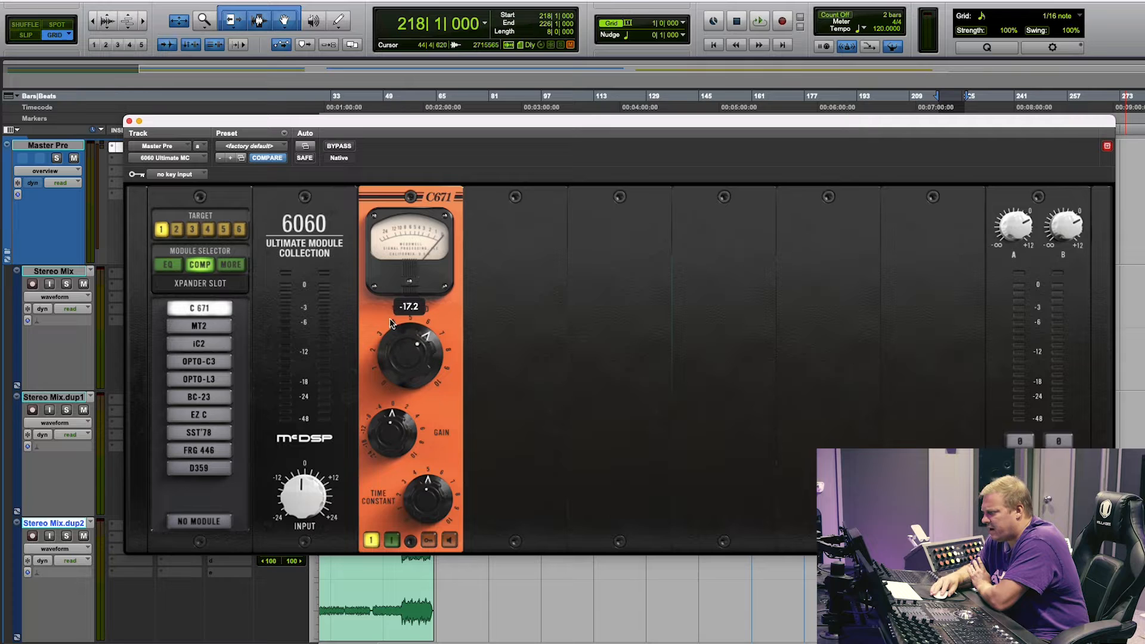
click(220, 322)
click(215, 307)
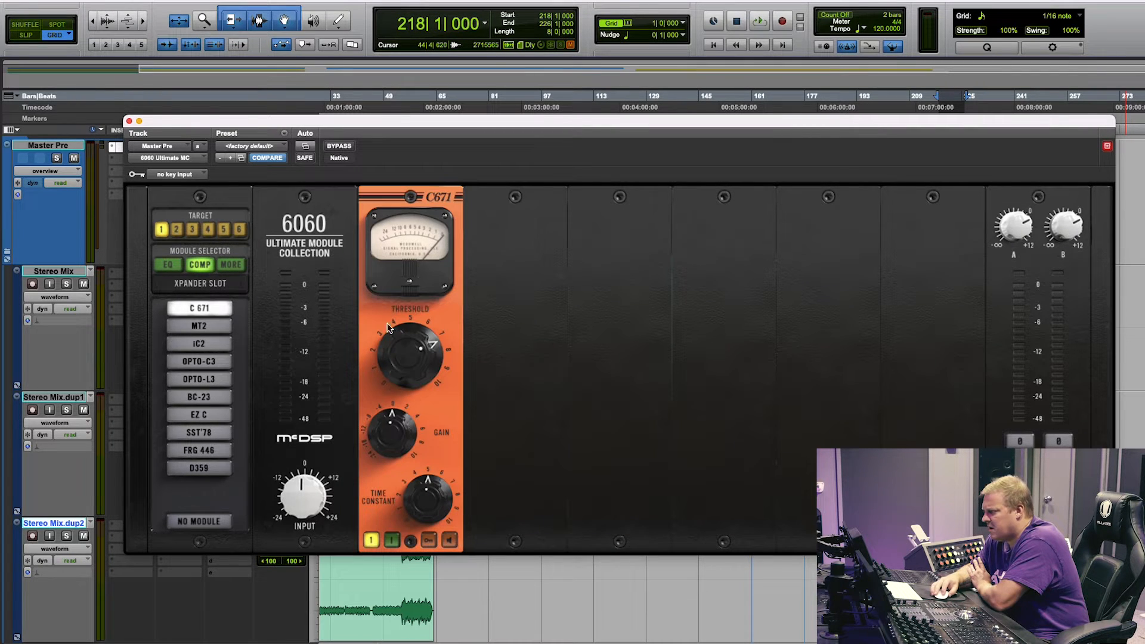
drag(407, 346, 409, 390)
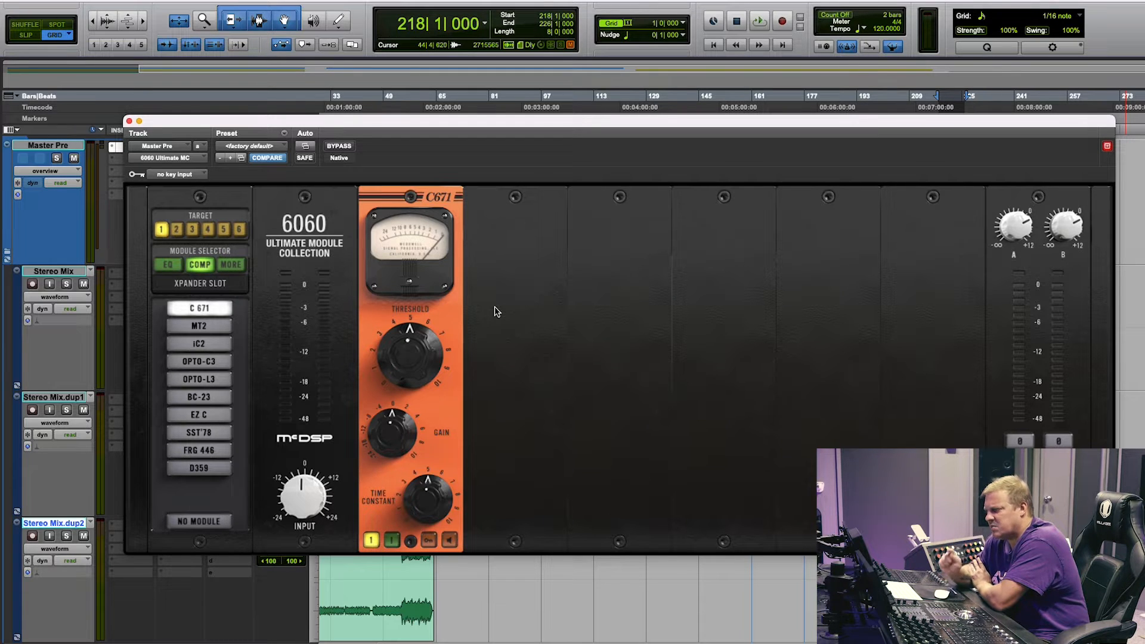
mouse_move(411, 326)
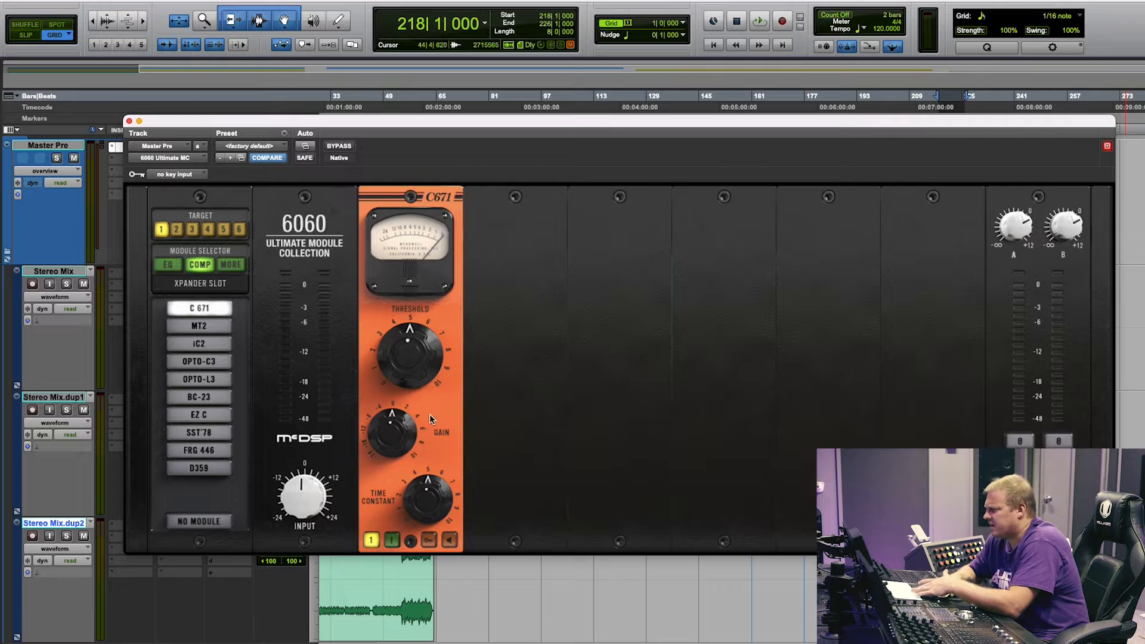
Step: Play the guitars through the C671, raise its gain, lower its time constant, and compare it turned off and on
key(space)
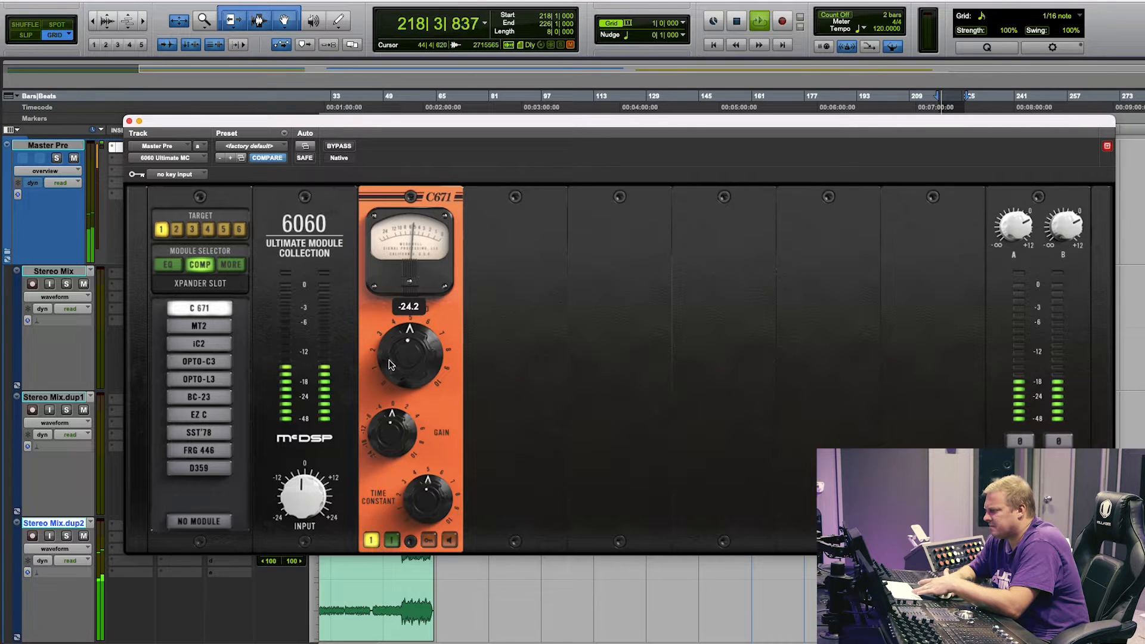
mouse_move(391, 362)
mouse_down()
mouse_move(386, 325)
mouse_move(394, 371)
mouse_up()
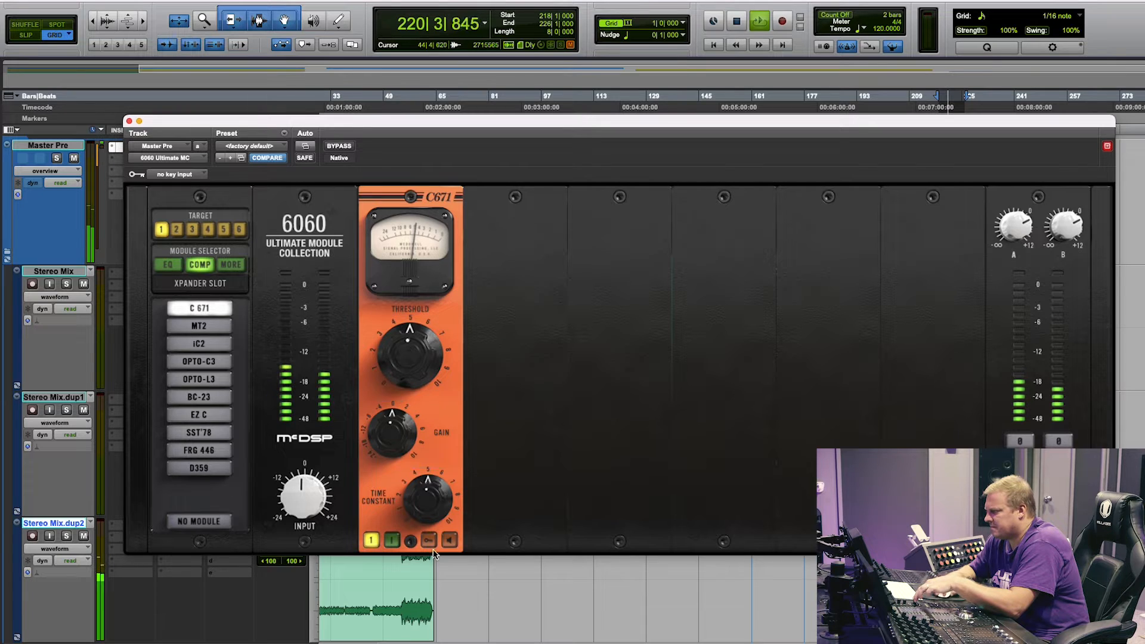
drag(403, 446, 392, 406)
drag(428, 496, 431, 518)
click(370, 545)
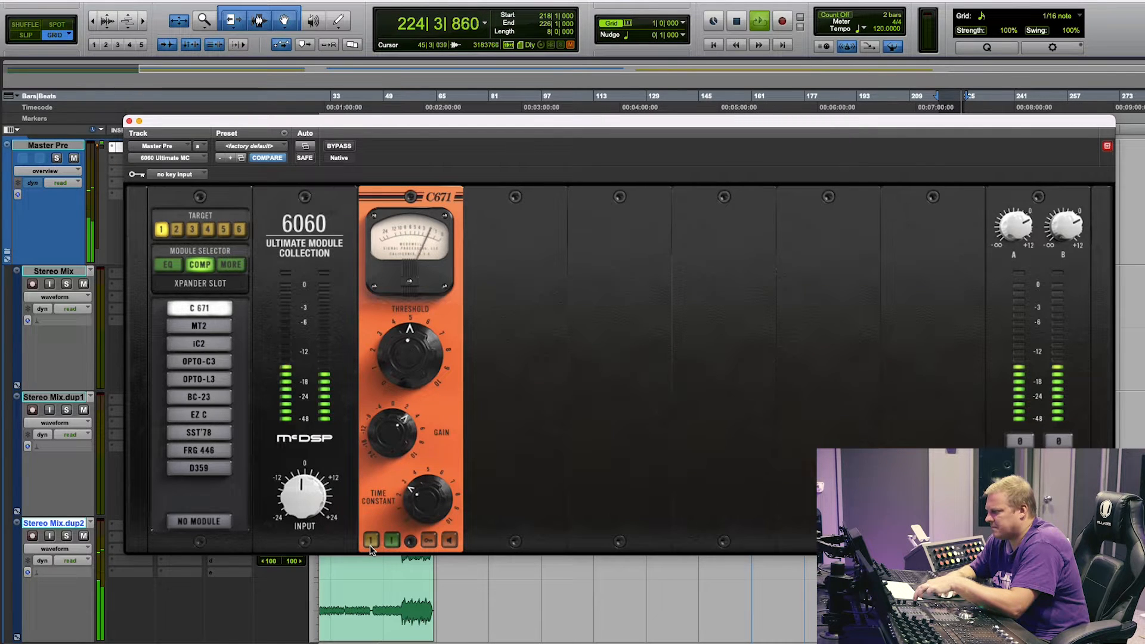
click(370, 545)
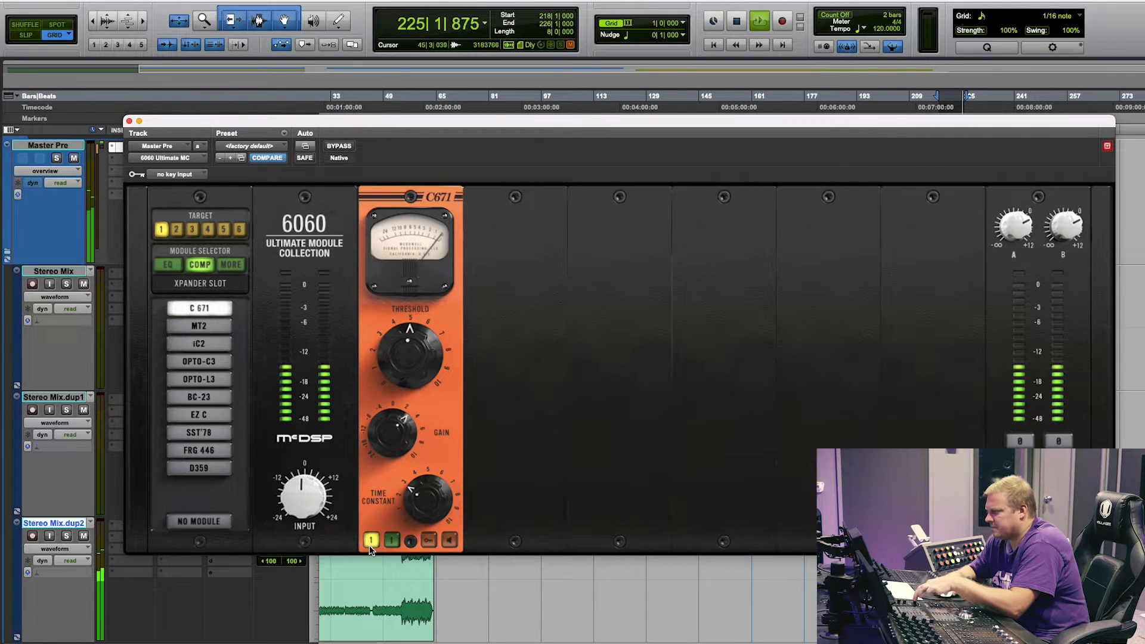
Step: Audition the MT2, iC2, OPTO-C3 and OPTO-L3 compressors in slot 1 on the guitars, nudging the OPTO-L3's peak reduction
click(200, 326)
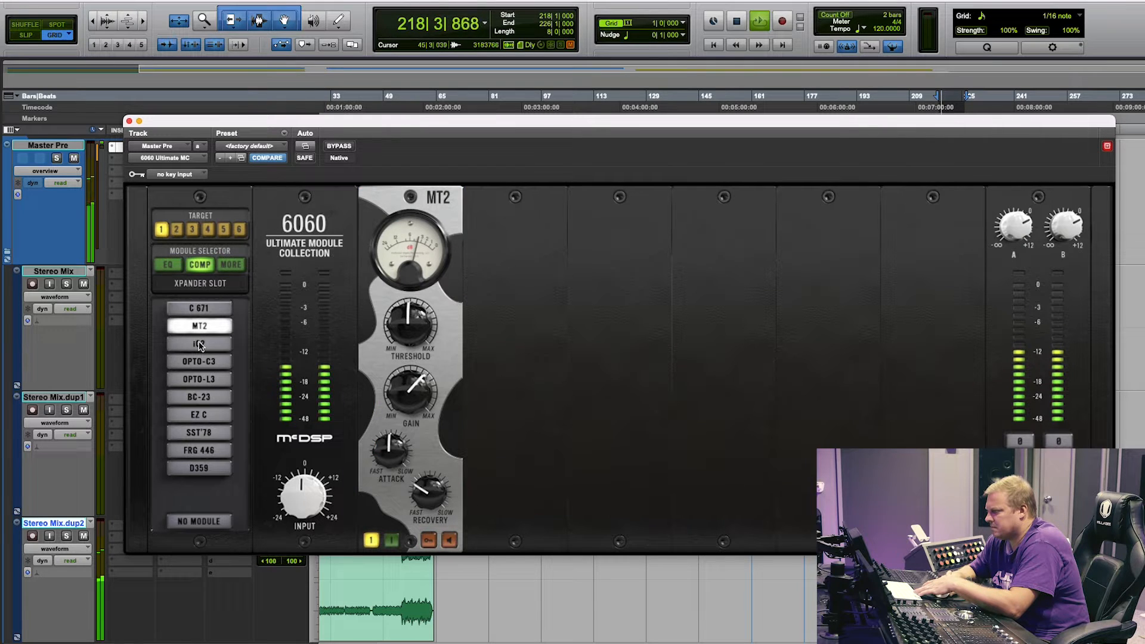
click(200, 346)
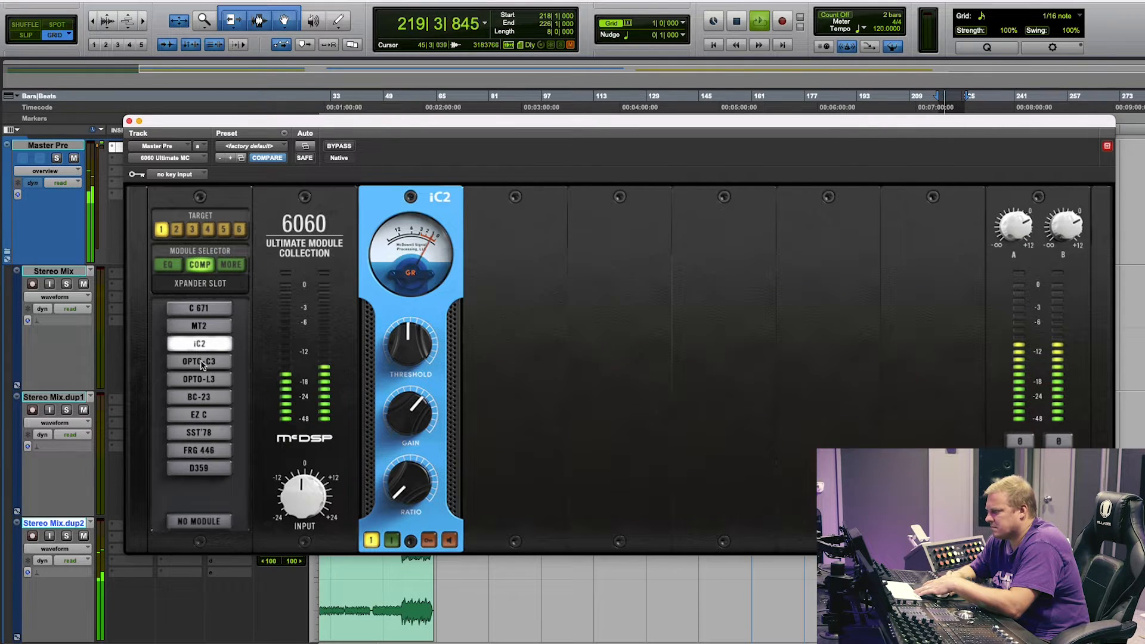
click(201, 363)
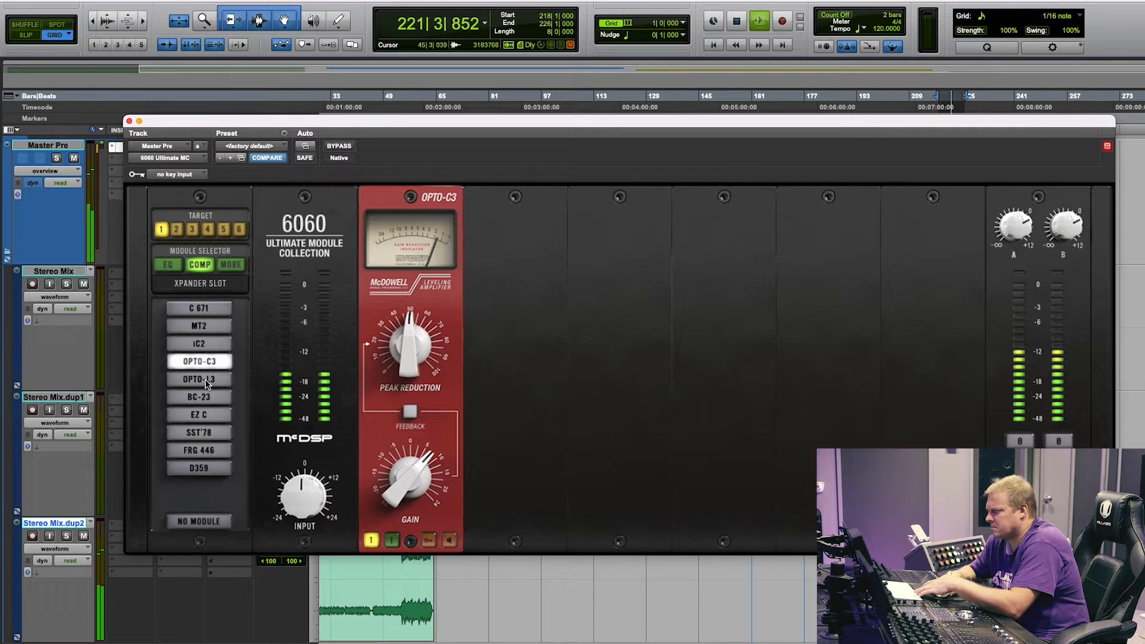
click(205, 379)
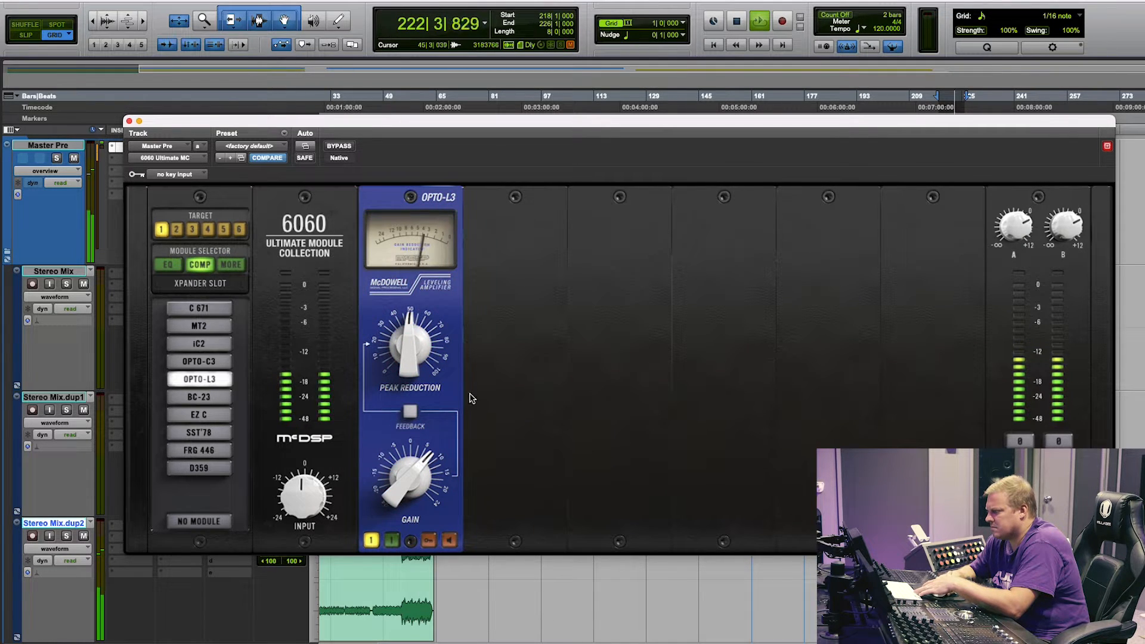
mouse_move(416, 347)
mouse_move(416, 348)
mouse_down()
mouse_move(408, 357)
mouse_move(409, 345)
mouse_up()
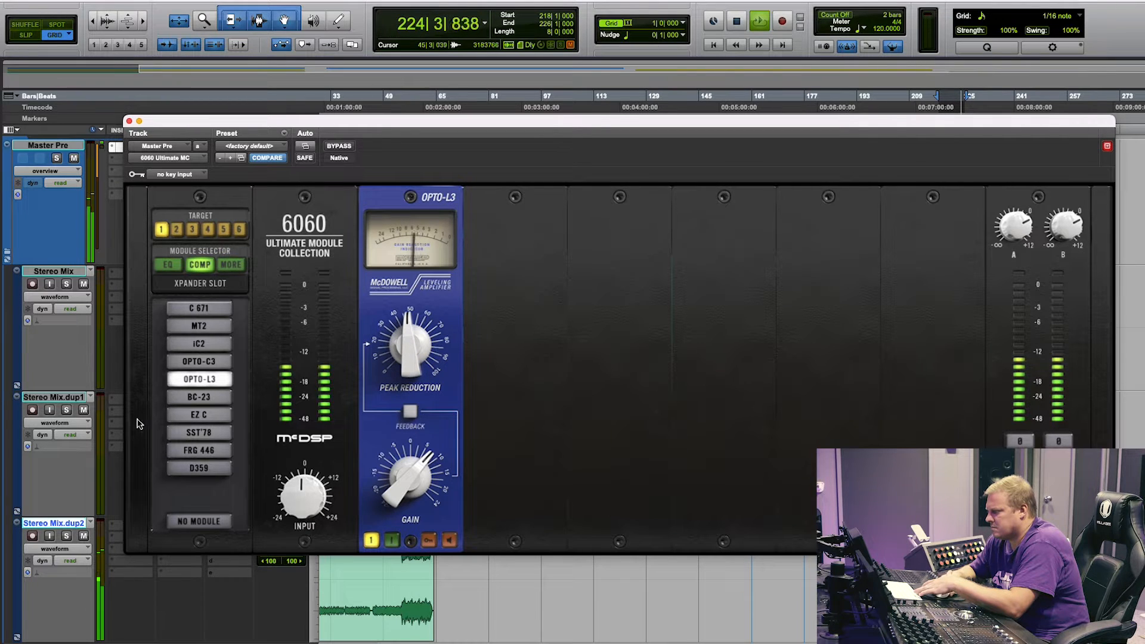
Step: Audition the BC-23, EZ C and SST'78 compressors on the guitars, adjusting the threshold on the EZ C and SST'78
click(180, 397)
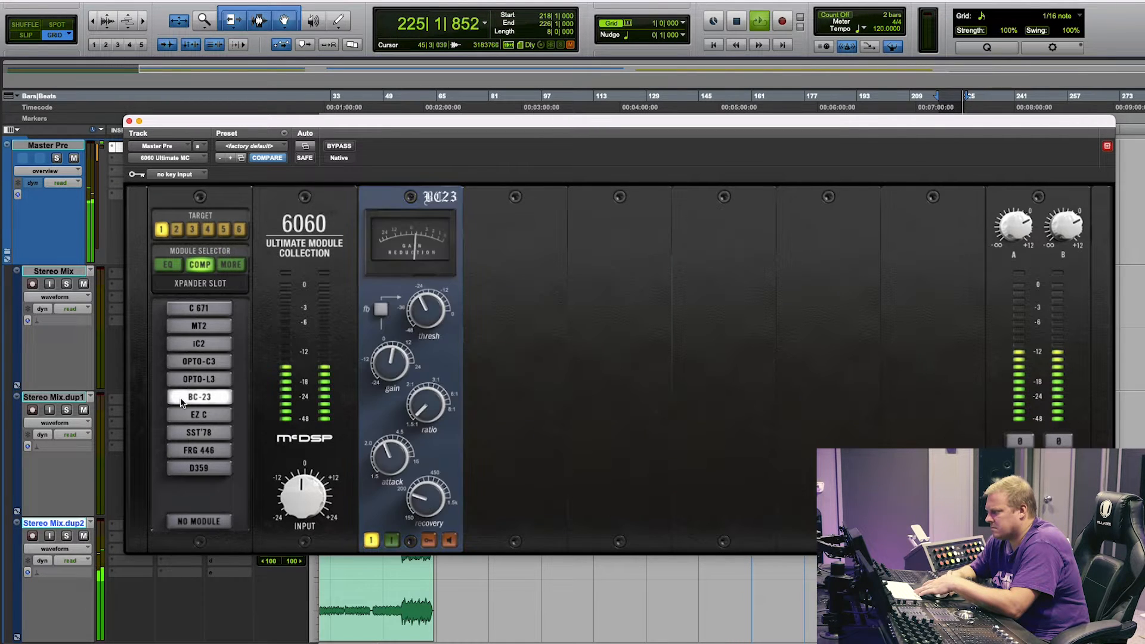
click(206, 416)
drag(416, 320, 421, 379)
click(200, 433)
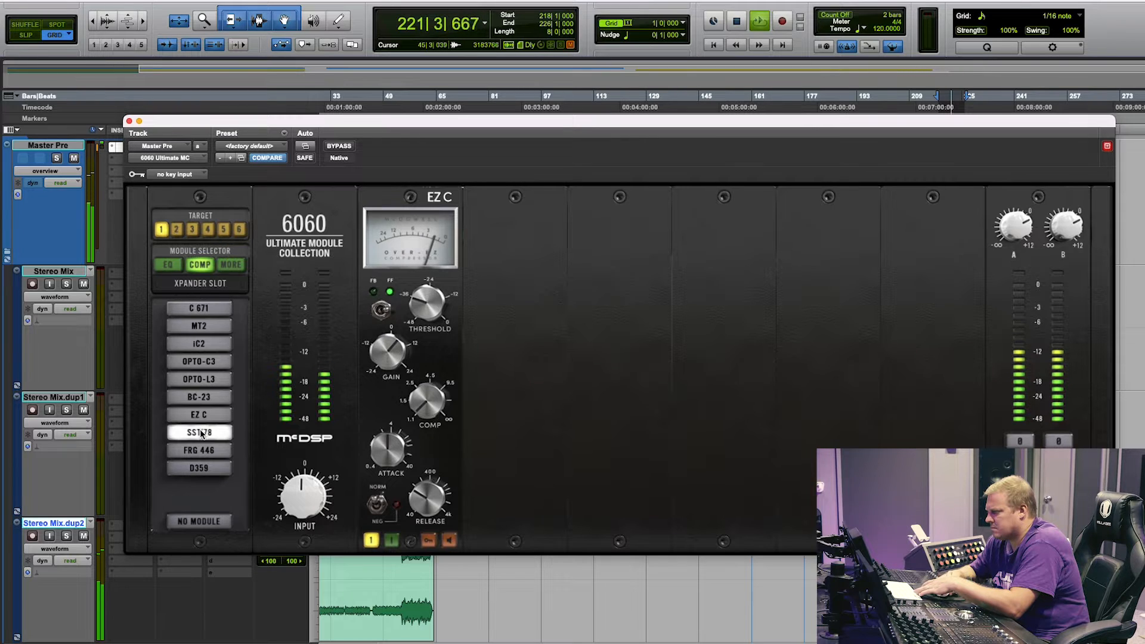
drag(376, 304, 378, 267)
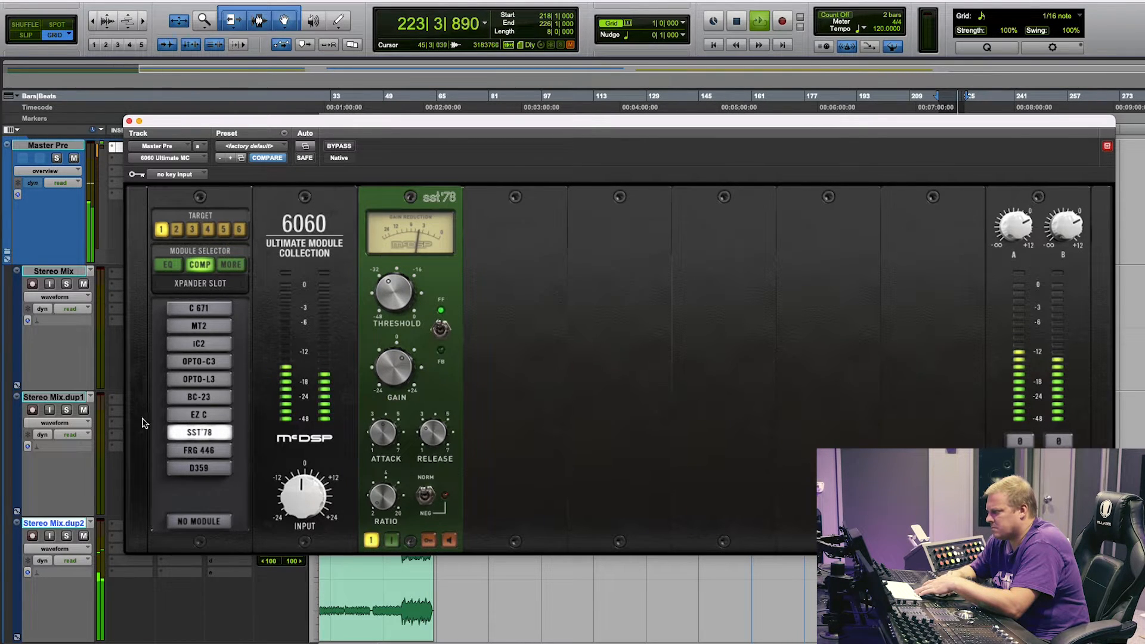
Step: Audition the FRG 446 with a lower threshold, load the D359 with its threshold at about -26.8, and stop playback
click(197, 451)
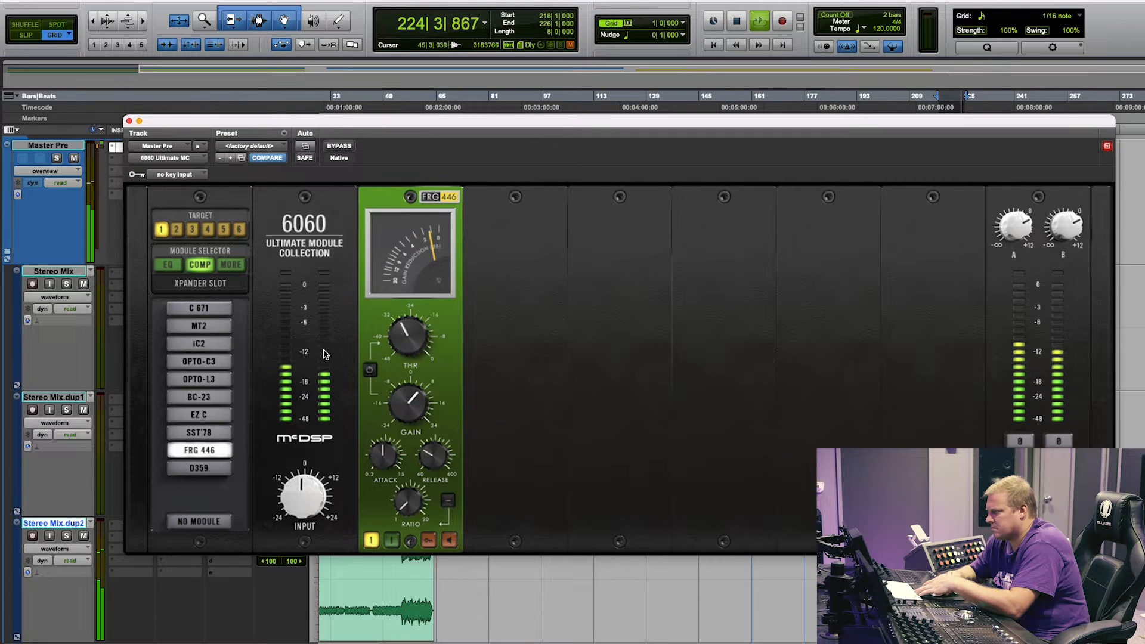
drag(381, 340, 382, 359)
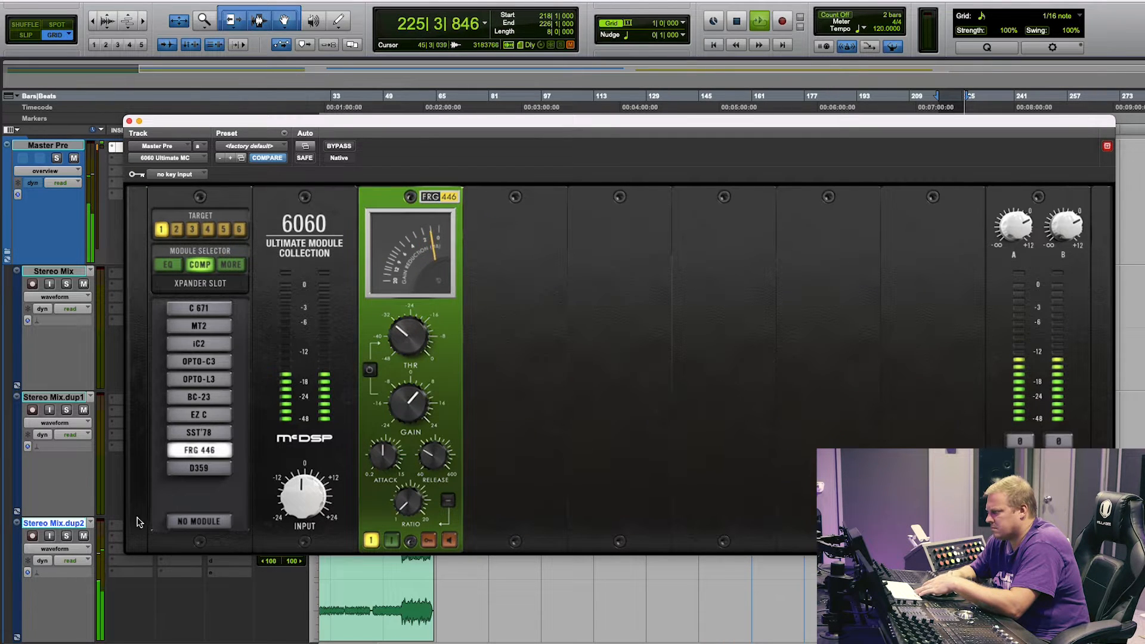
click(199, 469)
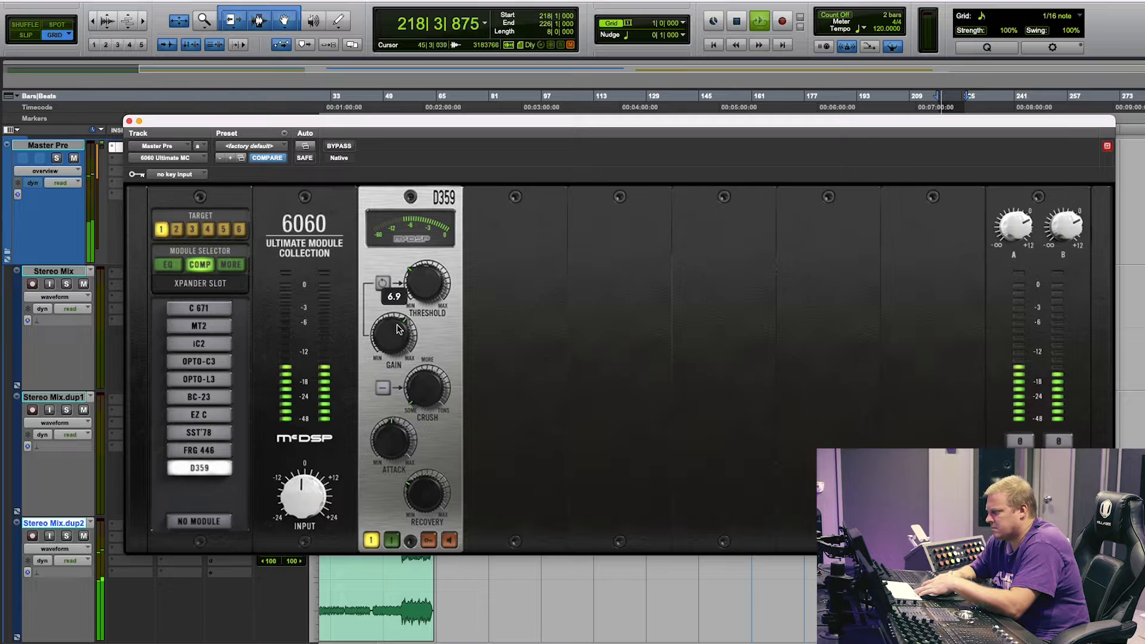
drag(432, 287, 427, 261)
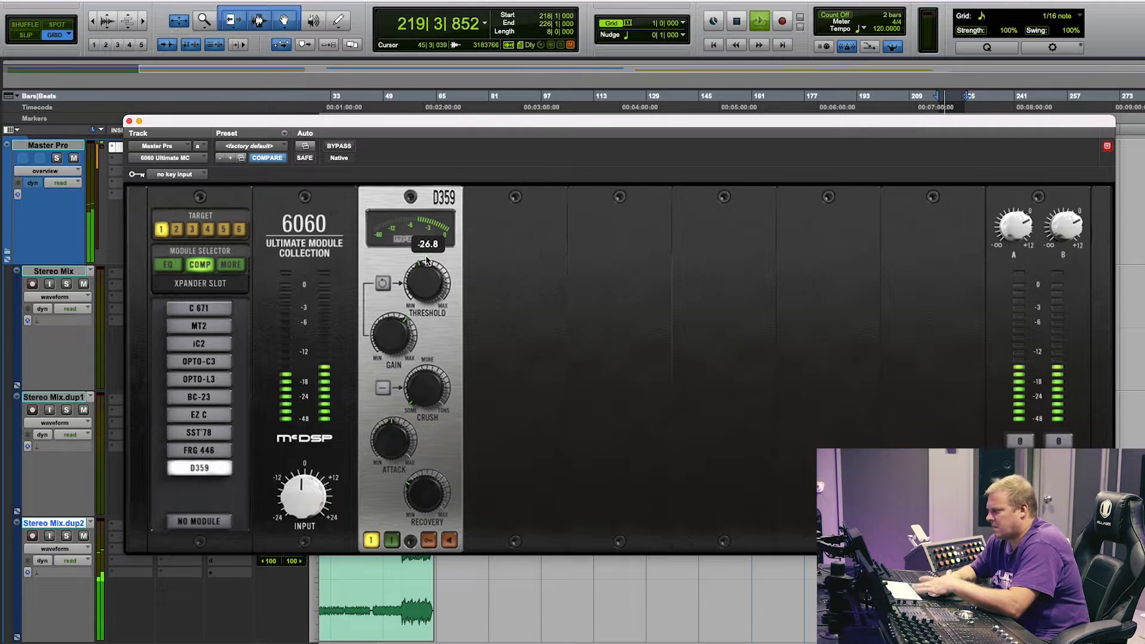
key(space)
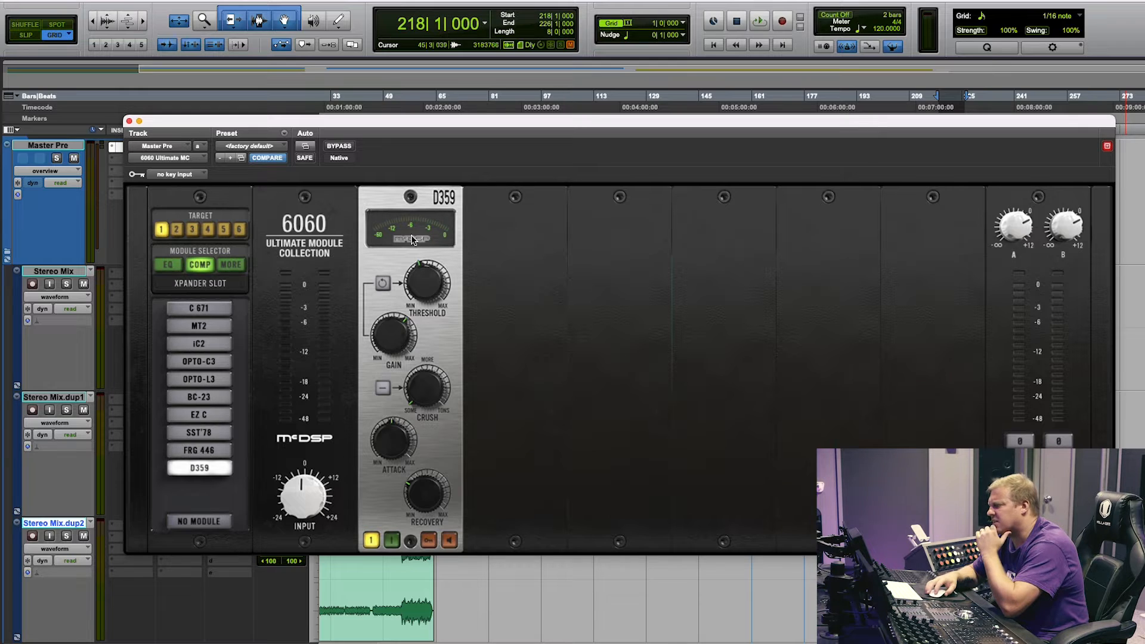
Step: Select bars 178 to 194 of the drum stem, with the 6060 window moved aside and back, and start playback
drag(376, 123, 585, 472)
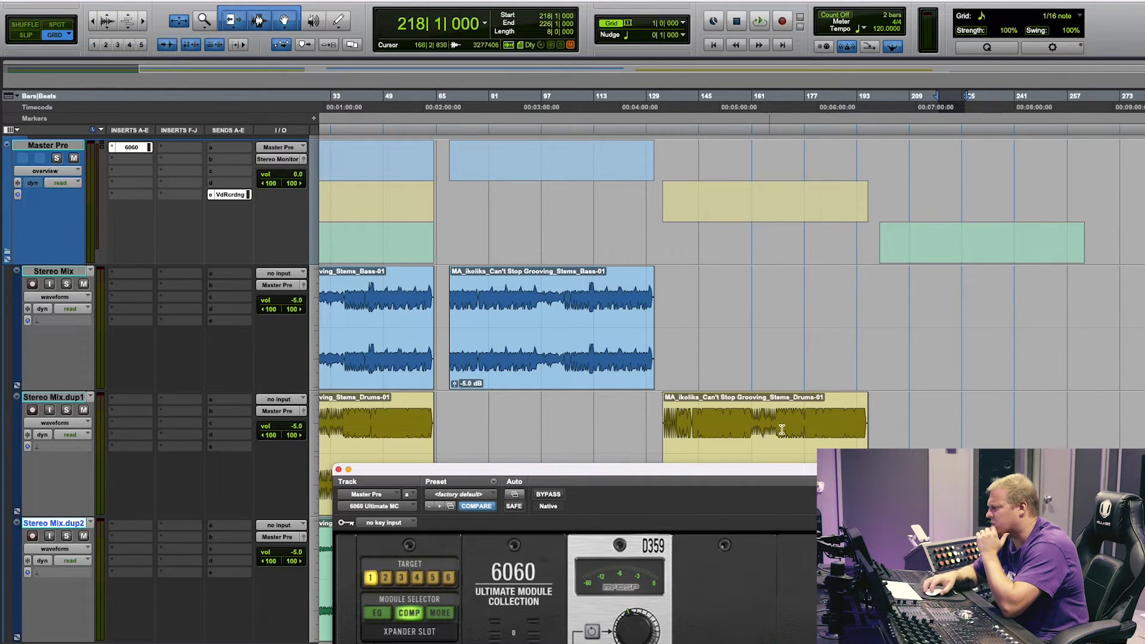
drag(808, 416, 861, 409)
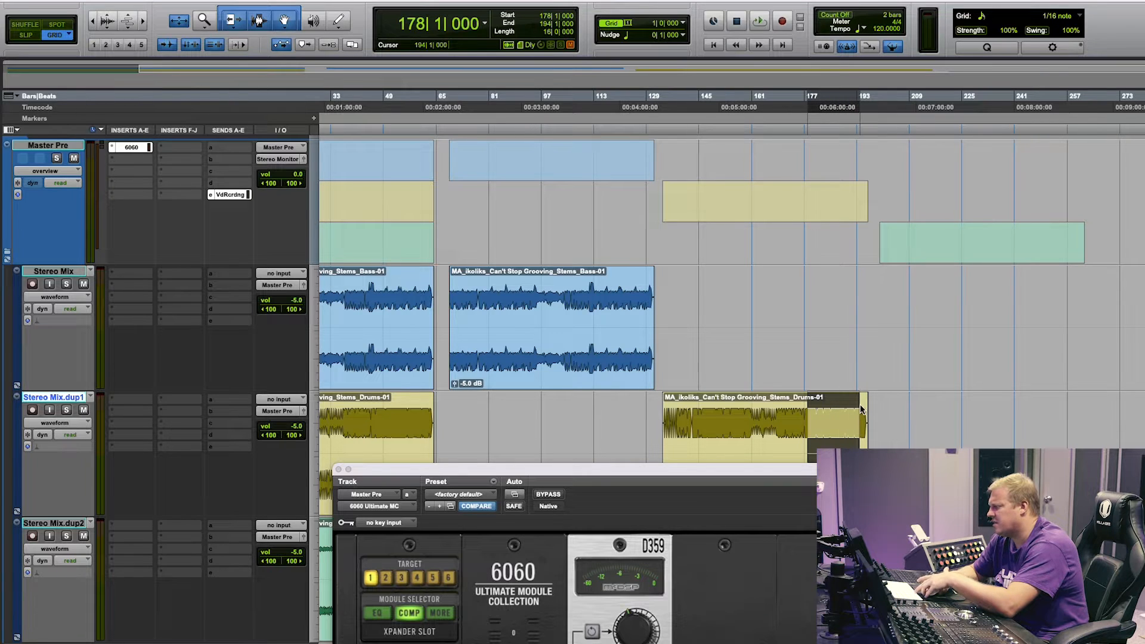
drag(822, 470, 640, 141)
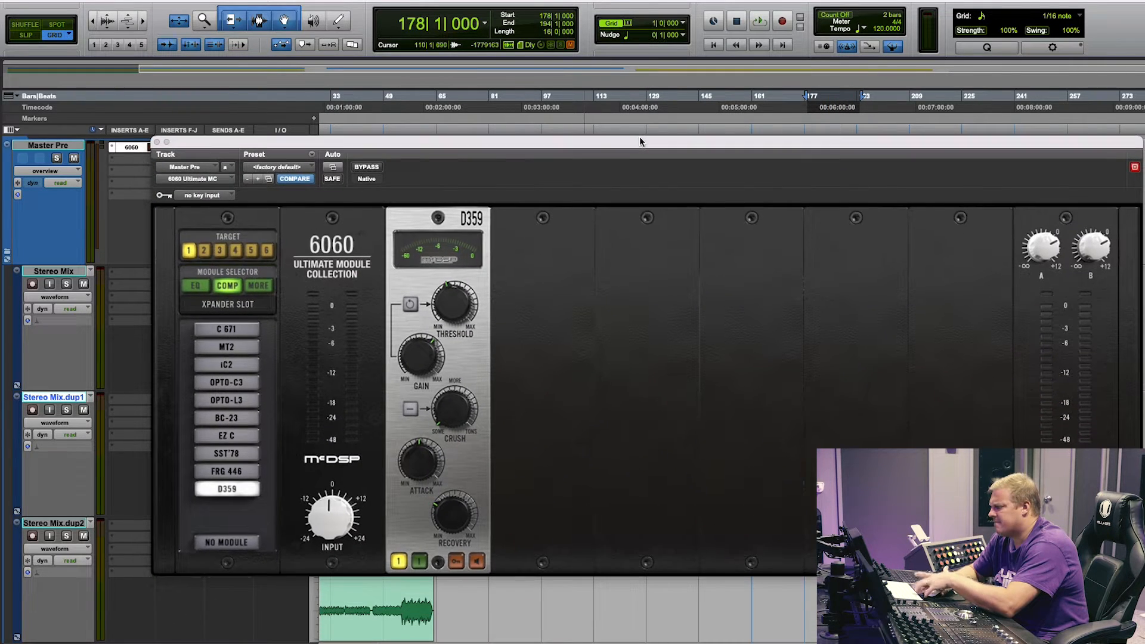
click(765, 22)
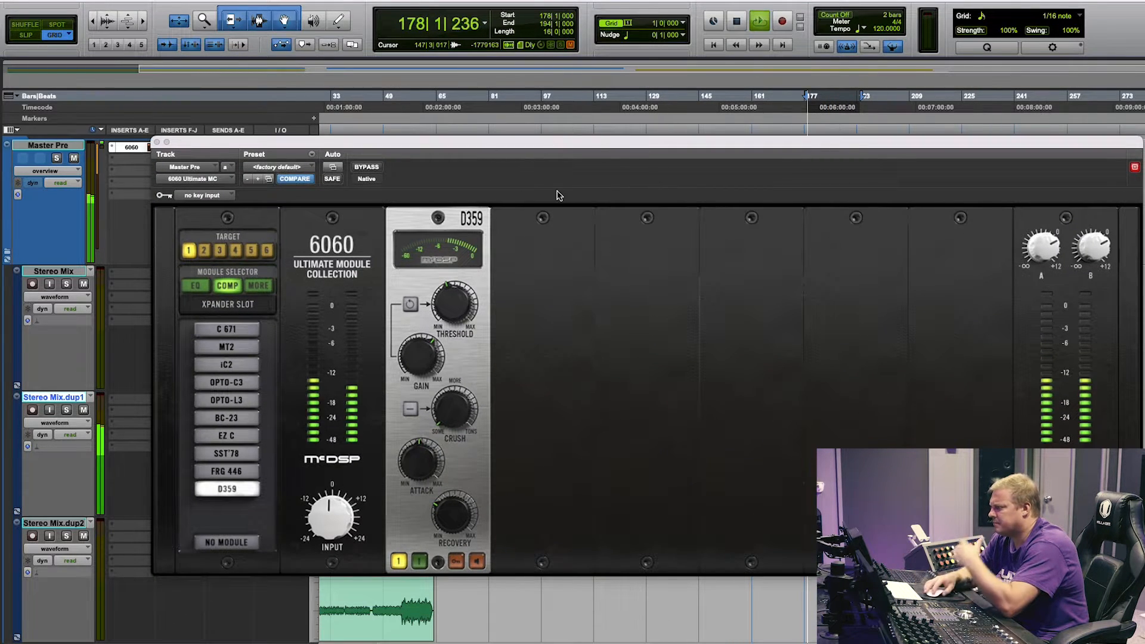
Step: Fine-tune the D359's threshold and attack and lower its recovery while the drums play
scroll(447, 310, down, 2)
scroll(448, 311, down, 2)
drag(445, 307, 445, 304)
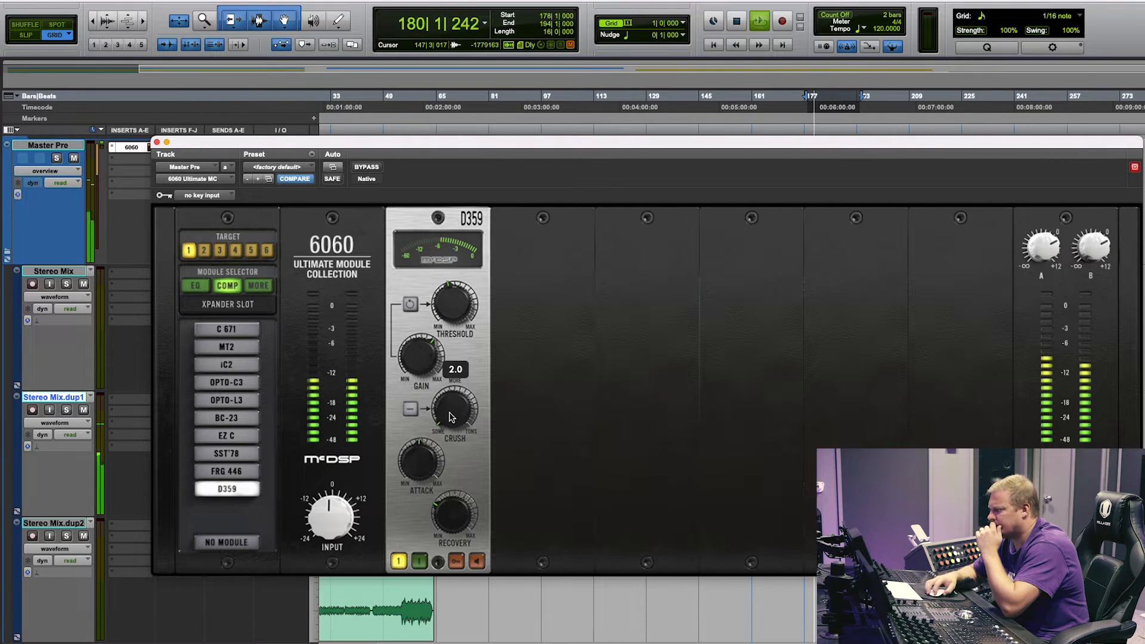
mouse_move(437, 401)
mouse_down()
mouse_move(435, 255)
mouse_move(438, 469)
mouse_move(418, 399)
mouse_up()
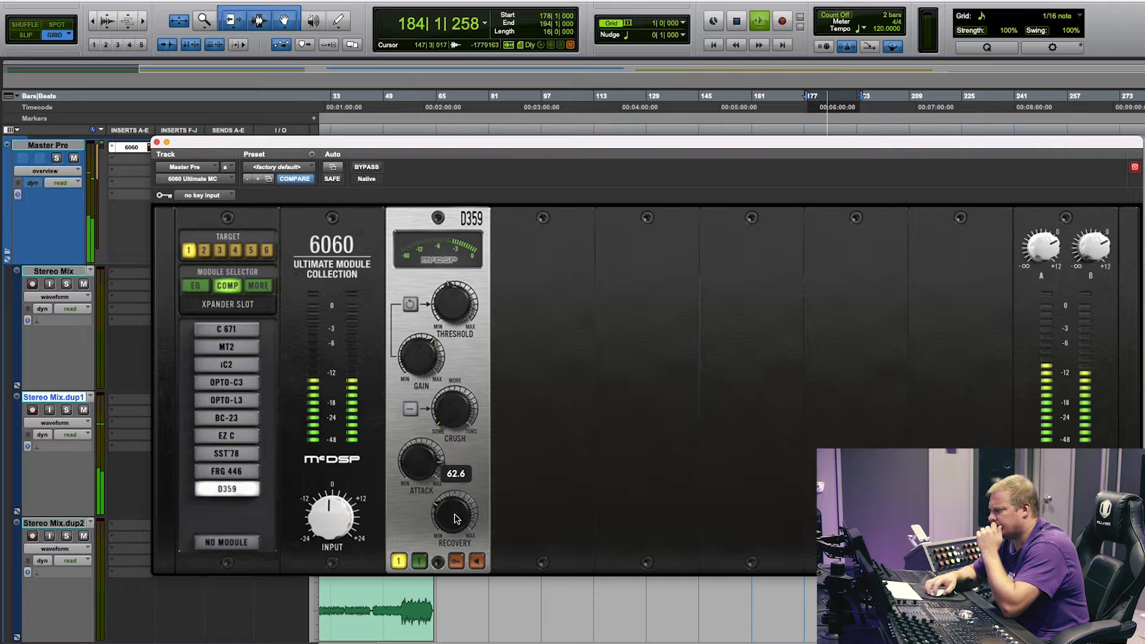
drag(455, 517, 457, 558)
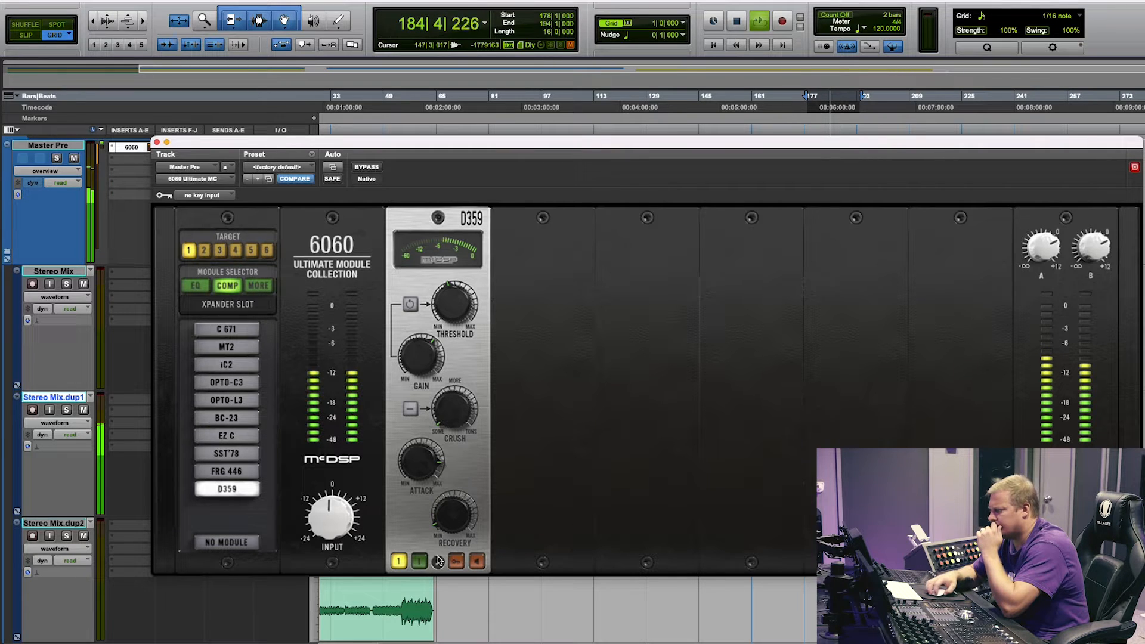
Step: Compare the drums with the D359 in slot 1 turned off and on again, and stop playback
click(399, 562)
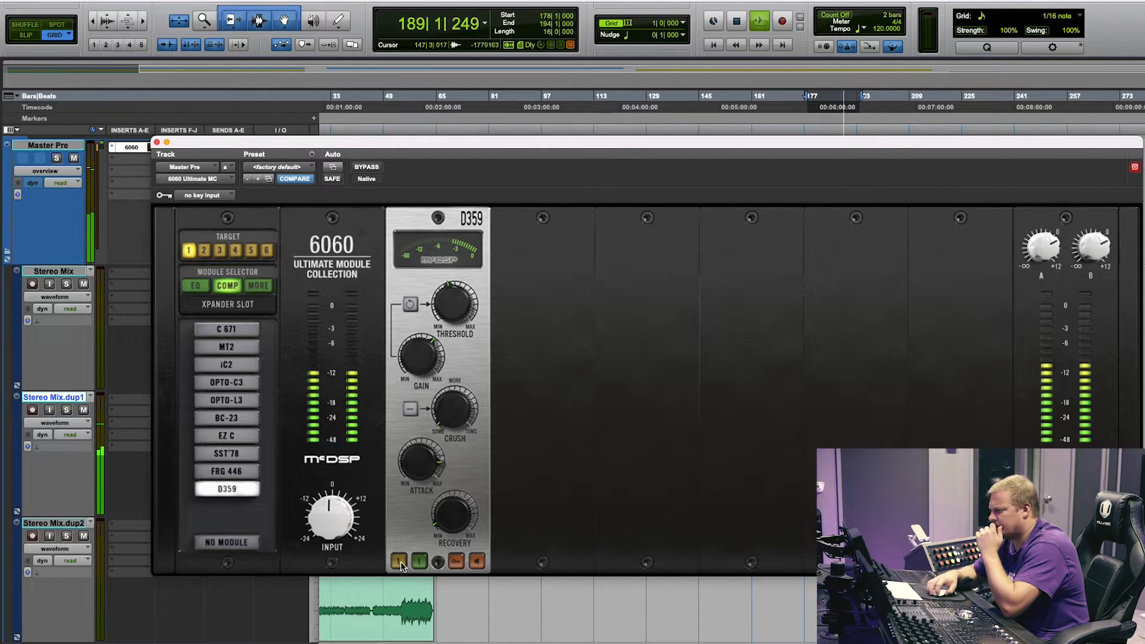
click(399, 561)
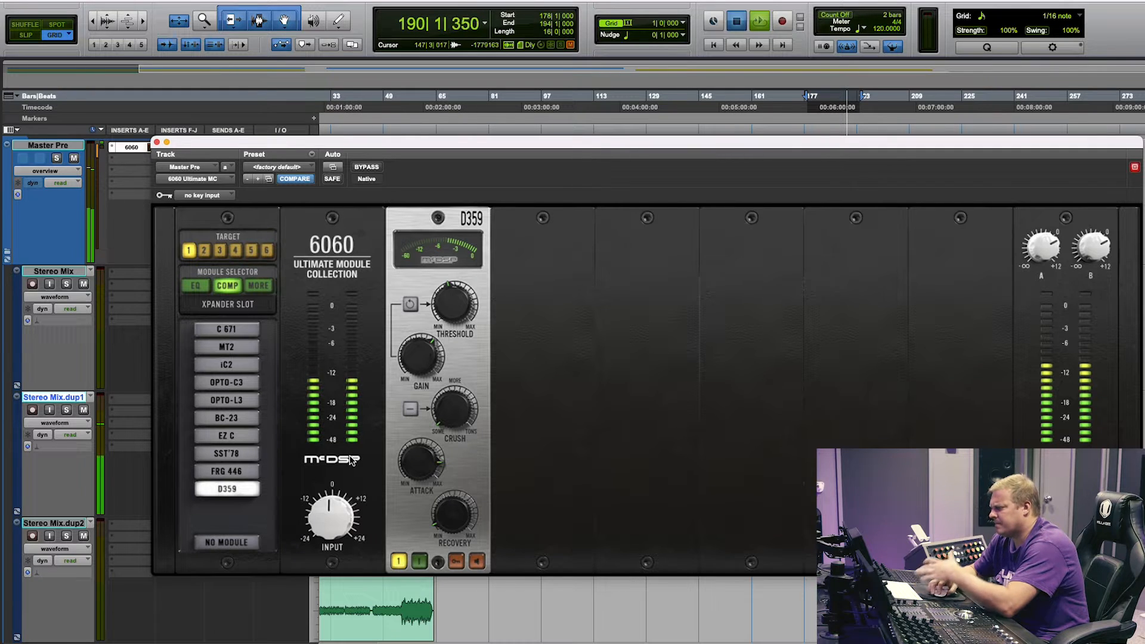
key(space)
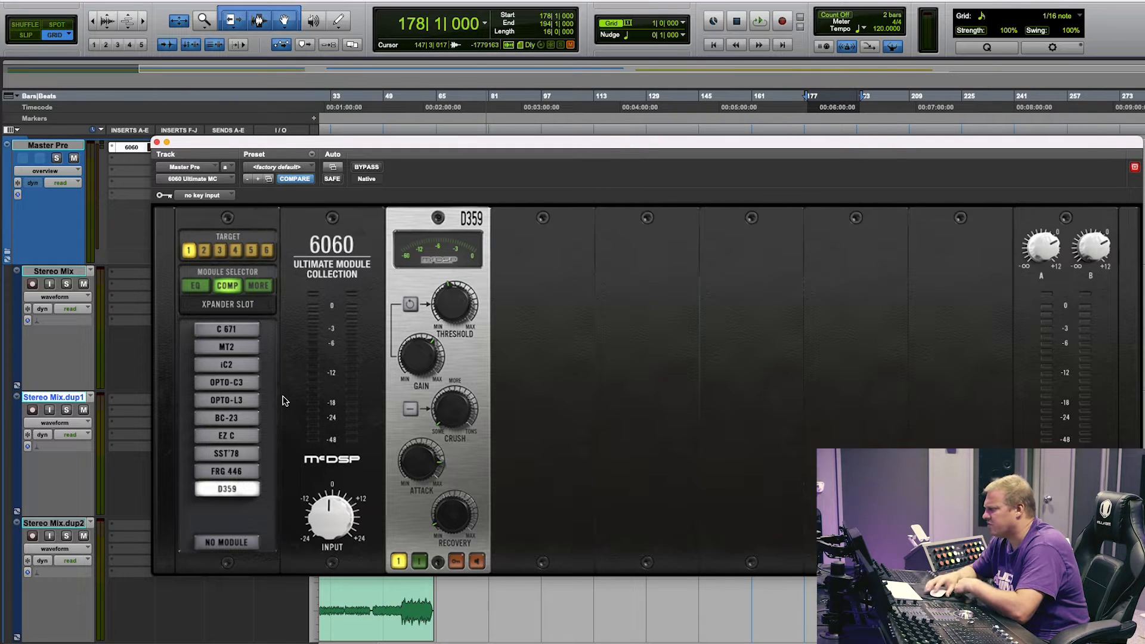
Step: Load the C671 into slot 1, play the drums through it, raise its threshold to about -21.5, and nudge its gain
click(244, 330)
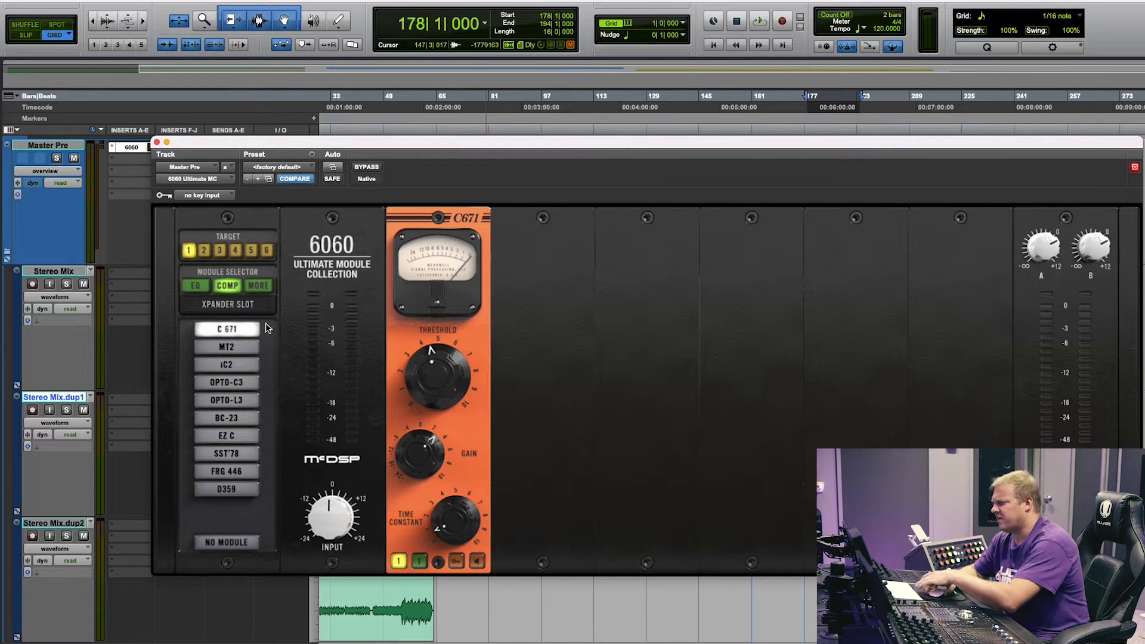
mouse_move(450, 377)
key(space)
drag(450, 377, 442, 350)
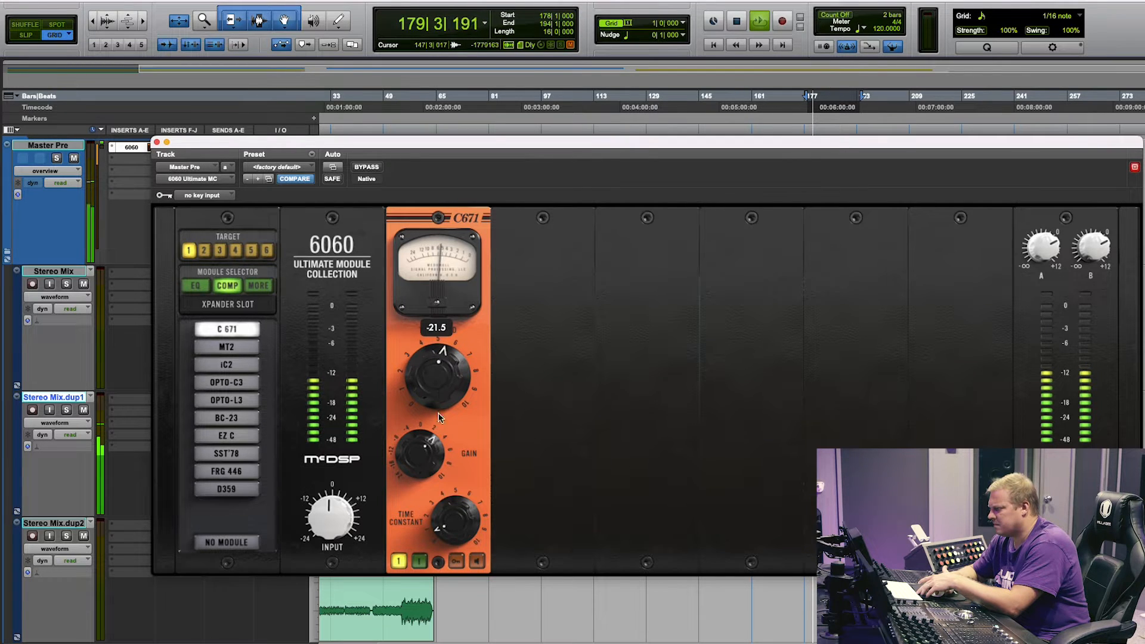
mouse_move(448, 503)
mouse_move(425, 444)
mouse_down()
mouse_move(425, 421)
mouse_move(426, 444)
mouse_up()
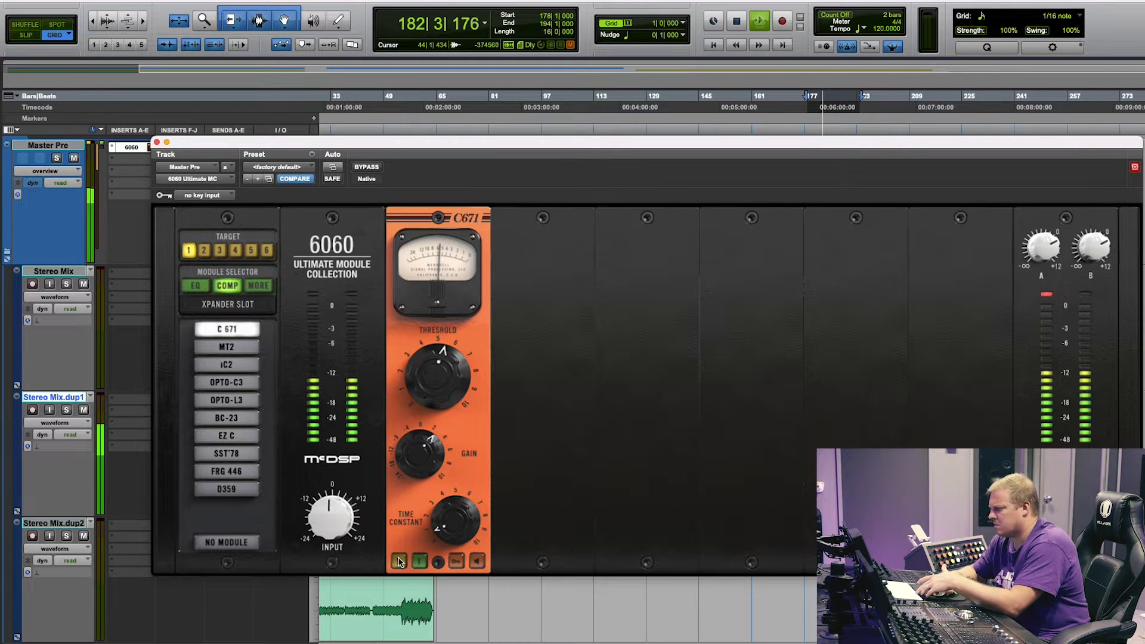
Step: Load the MT2 into slot 1, lower its gain to about 4.1, and compare the drums with it turned off and on
click(228, 348)
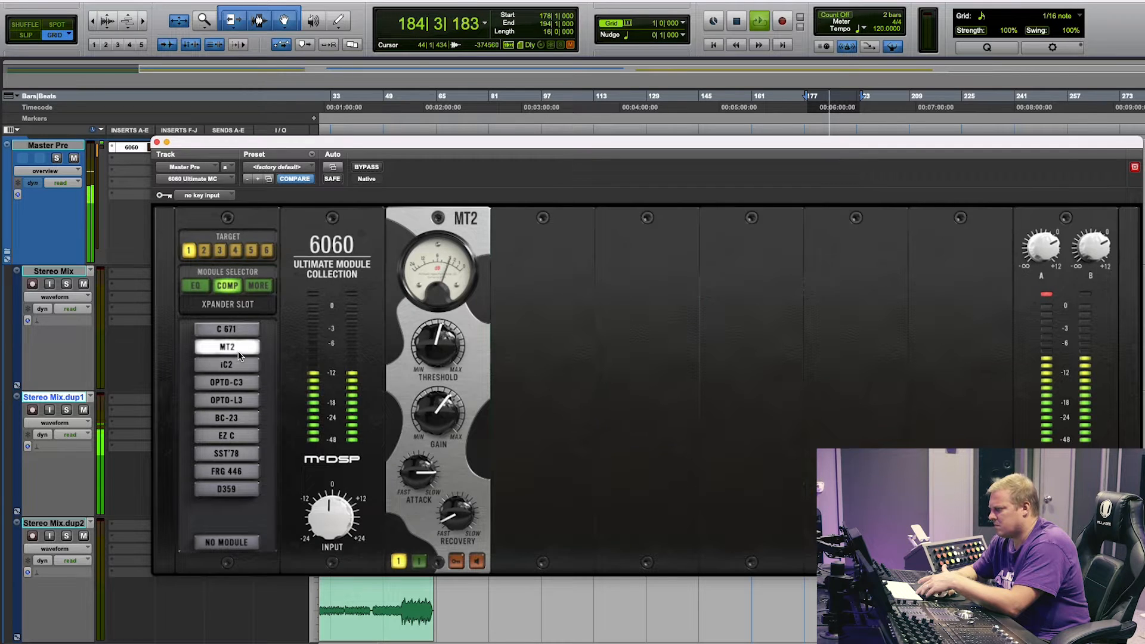
mouse_move(433, 348)
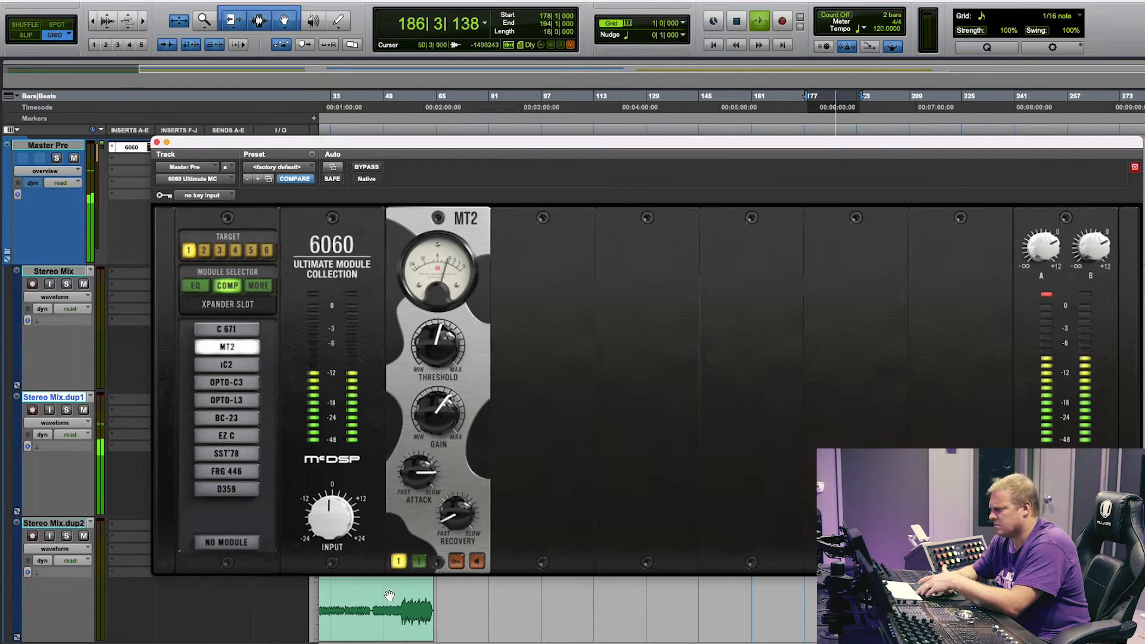
mouse_move(434, 424)
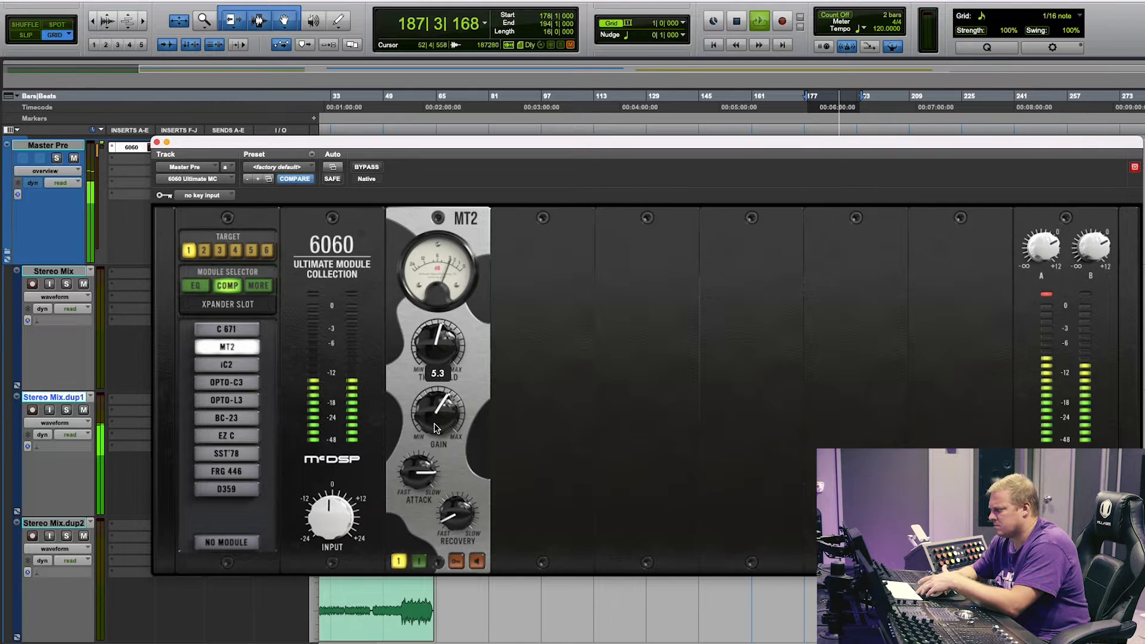
click(398, 559)
drag(427, 413, 428, 420)
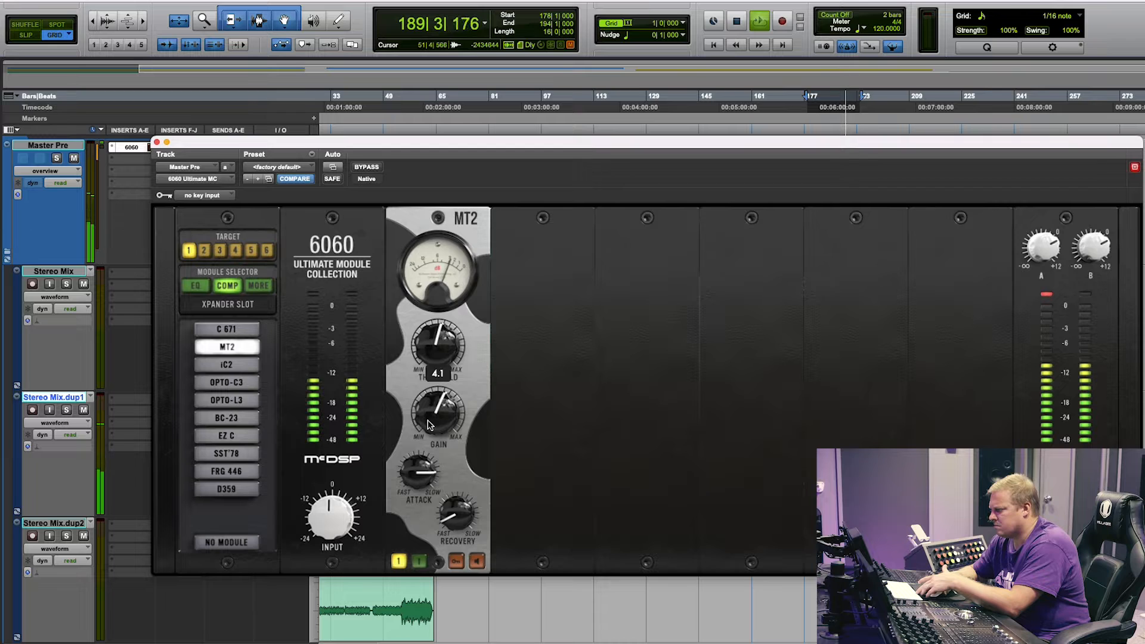
click(404, 559)
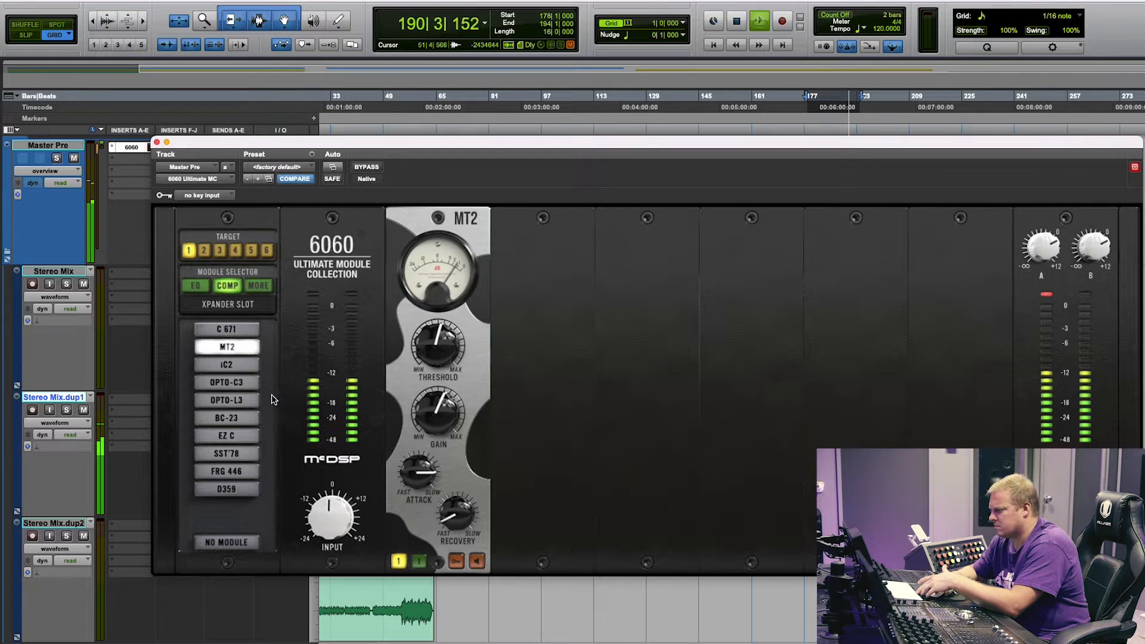
Step: Audition the iC2, OPTO-C3, OPTO-L3 and BC-23 compressors in slot 1 on the drums, toggle the BC-23 off and on, and stop playback
click(234, 366)
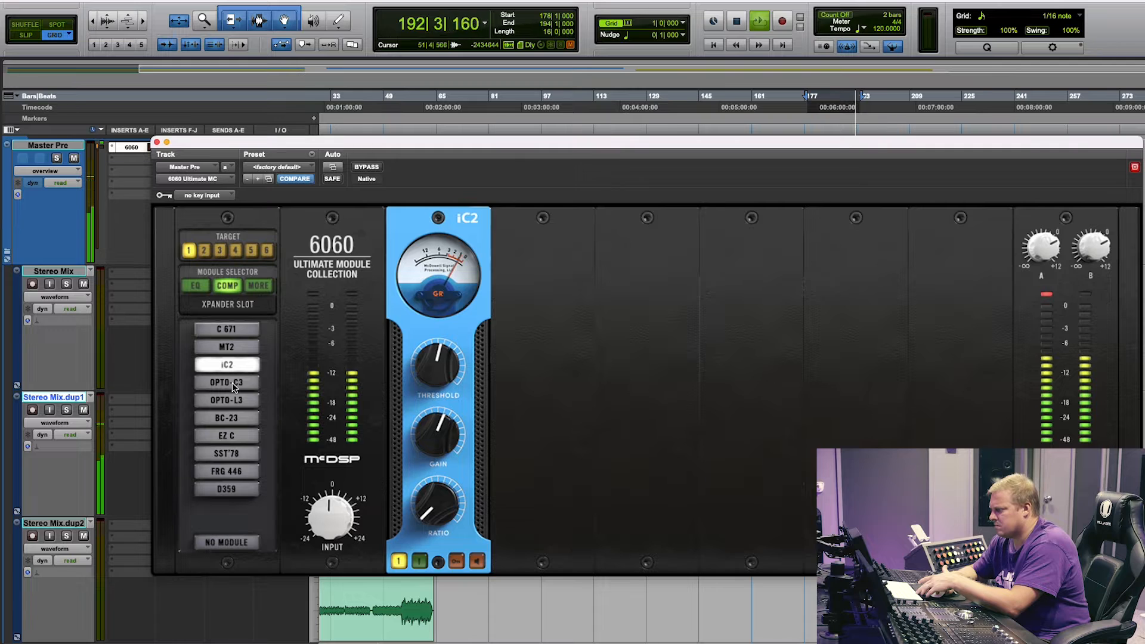
click(231, 382)
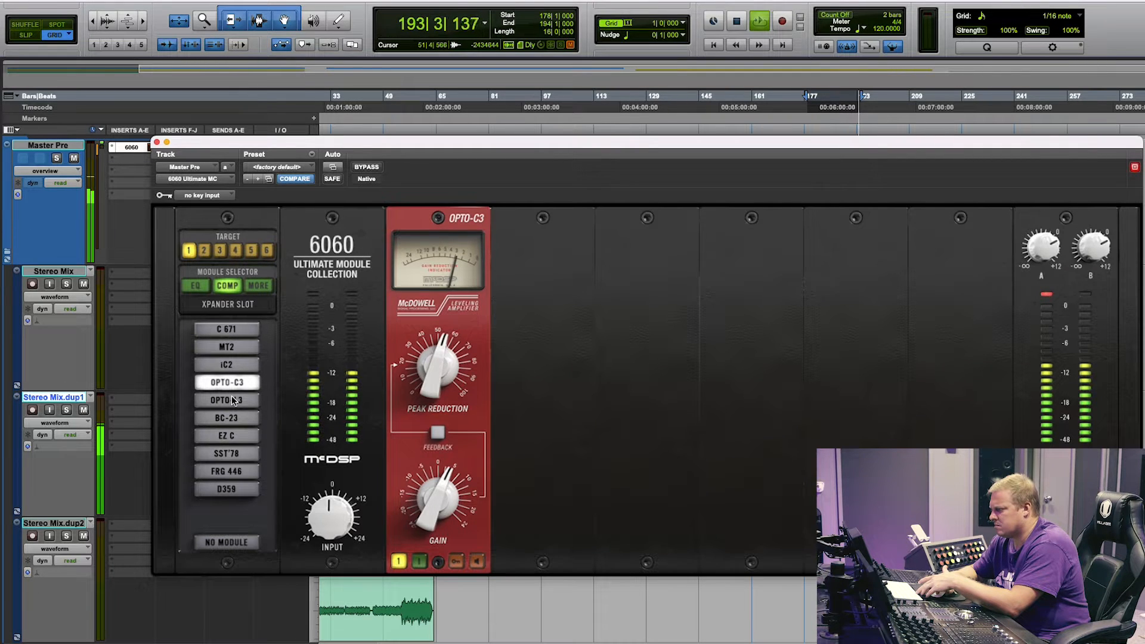
click(232, 399)
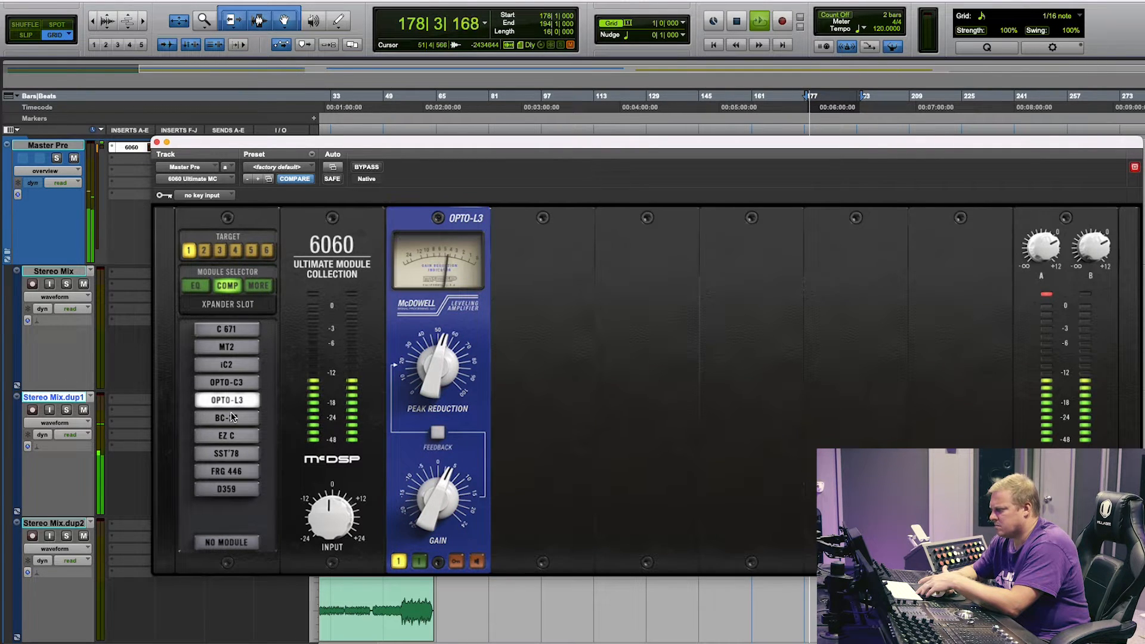
click(231, 415)
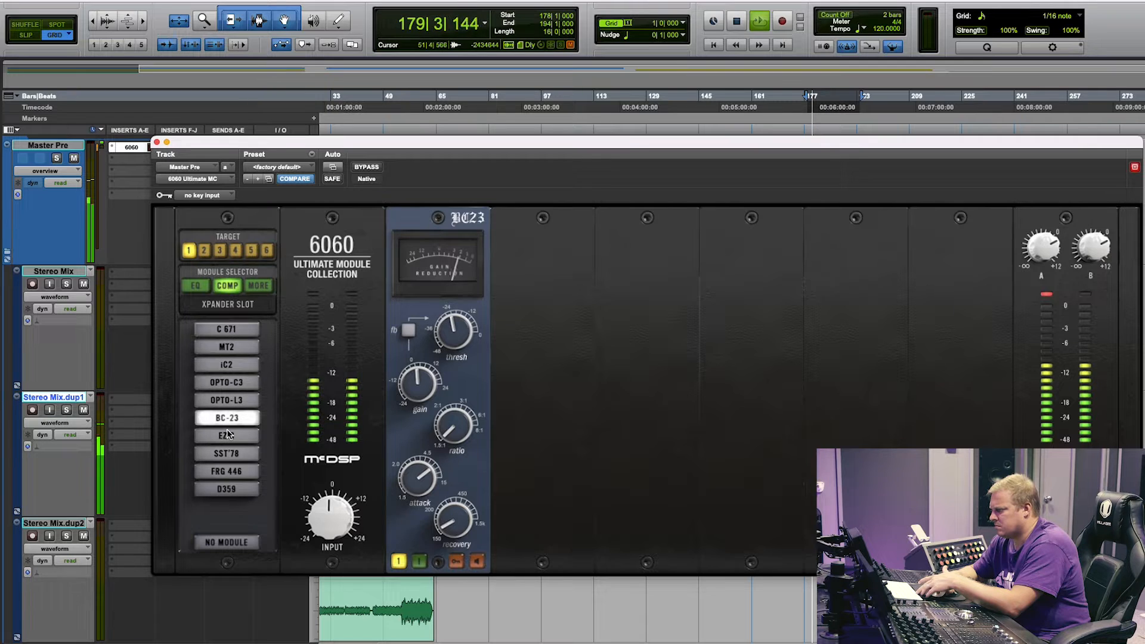
click(396, 563)
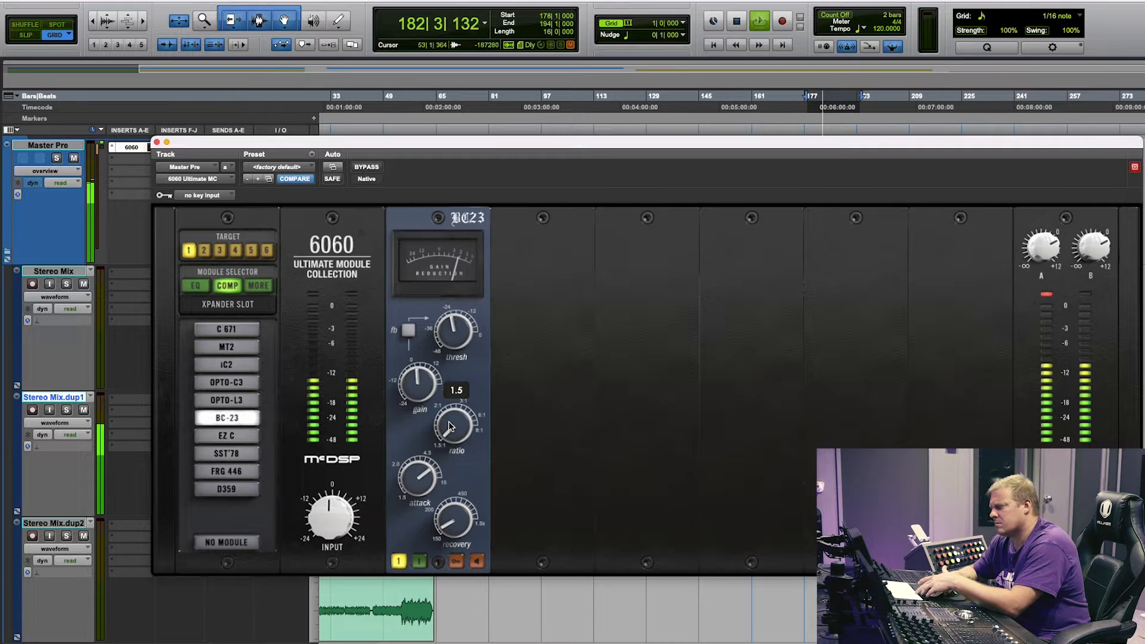
key(space)
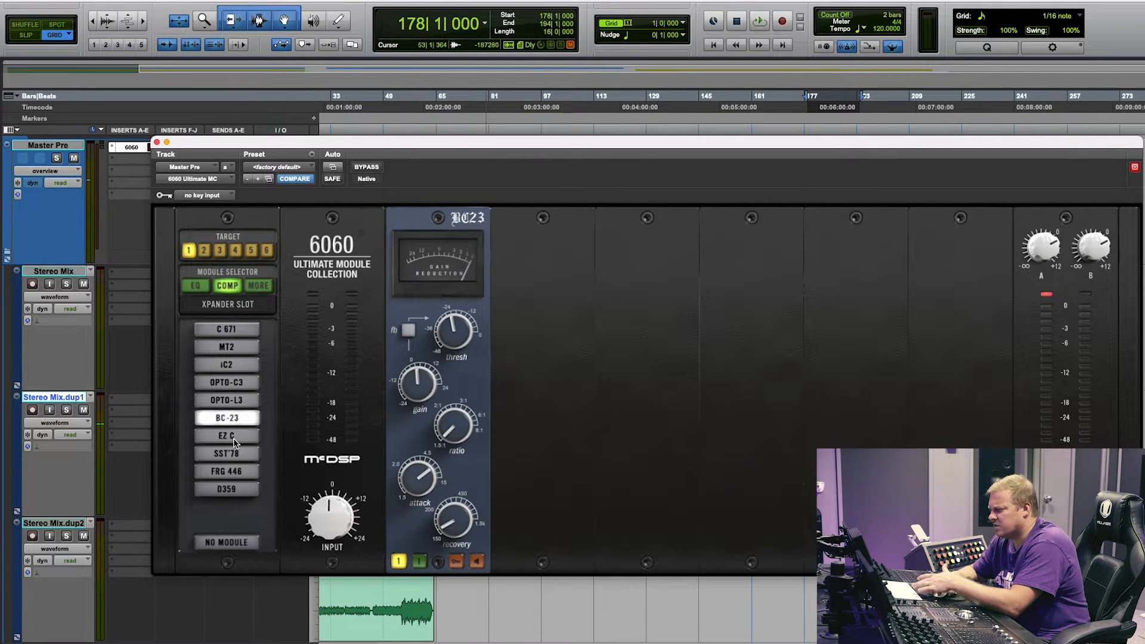
Step: Play the drums through the EZ C, SST'78, FRG 446 and D359 compressors in slot 1, and compare with the D359 off and on
click(234, 441)
key(space)
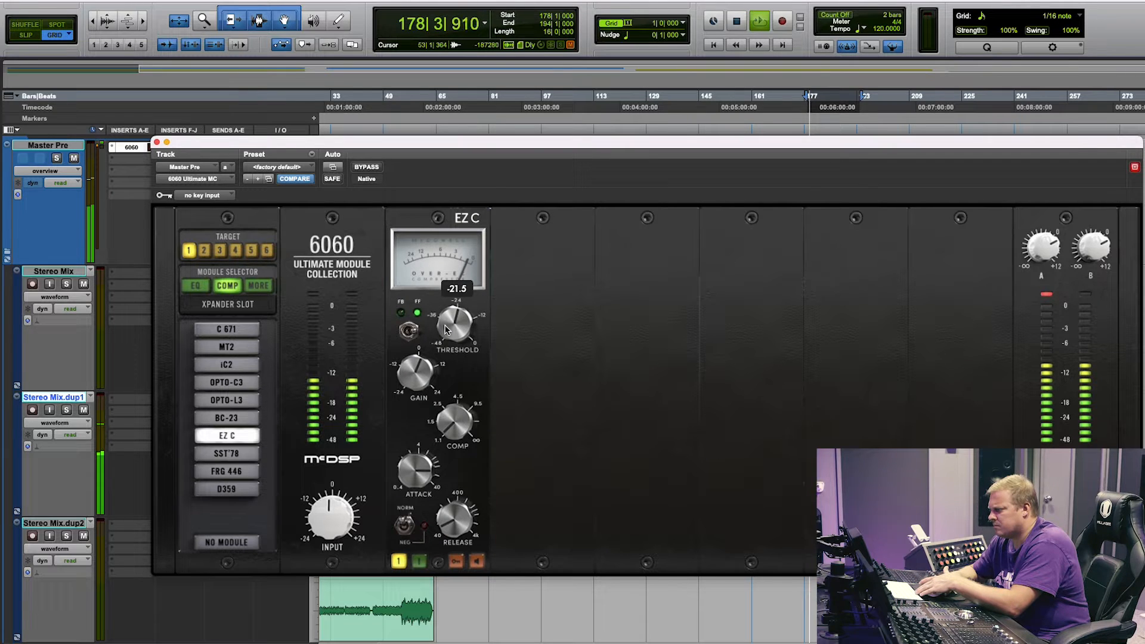
click(209, 455)
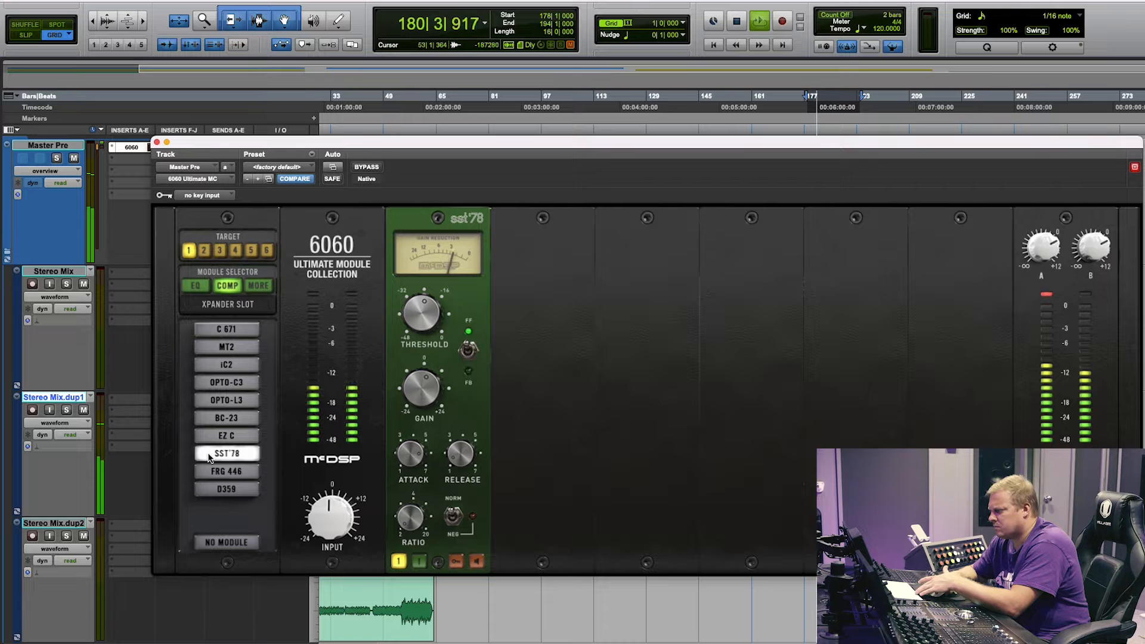
click(216, 474)
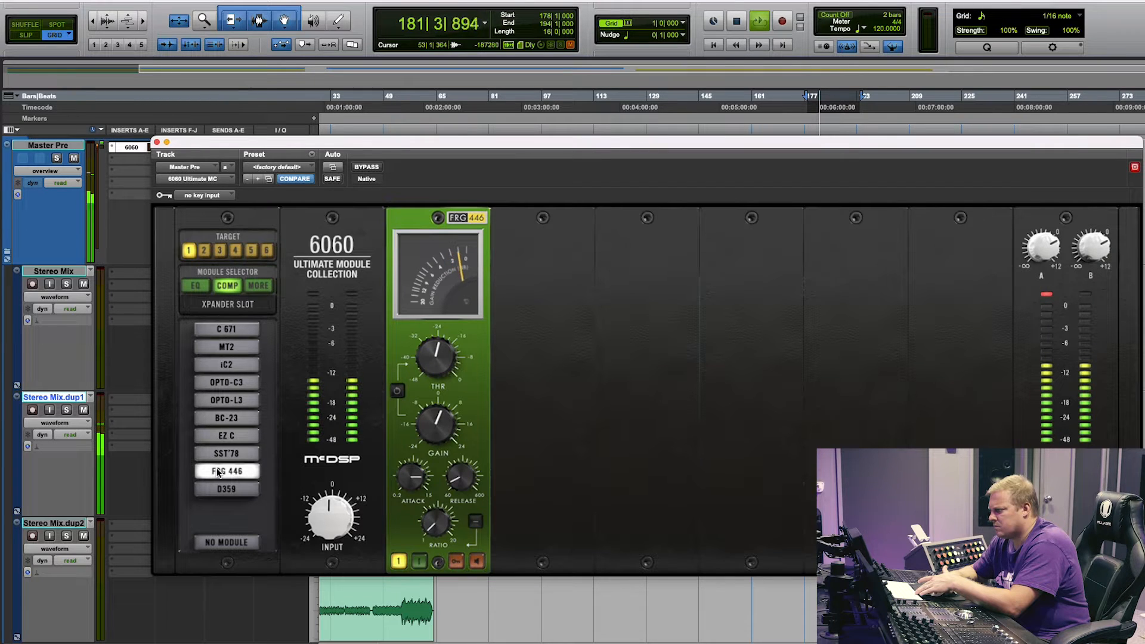
click(225, 491)
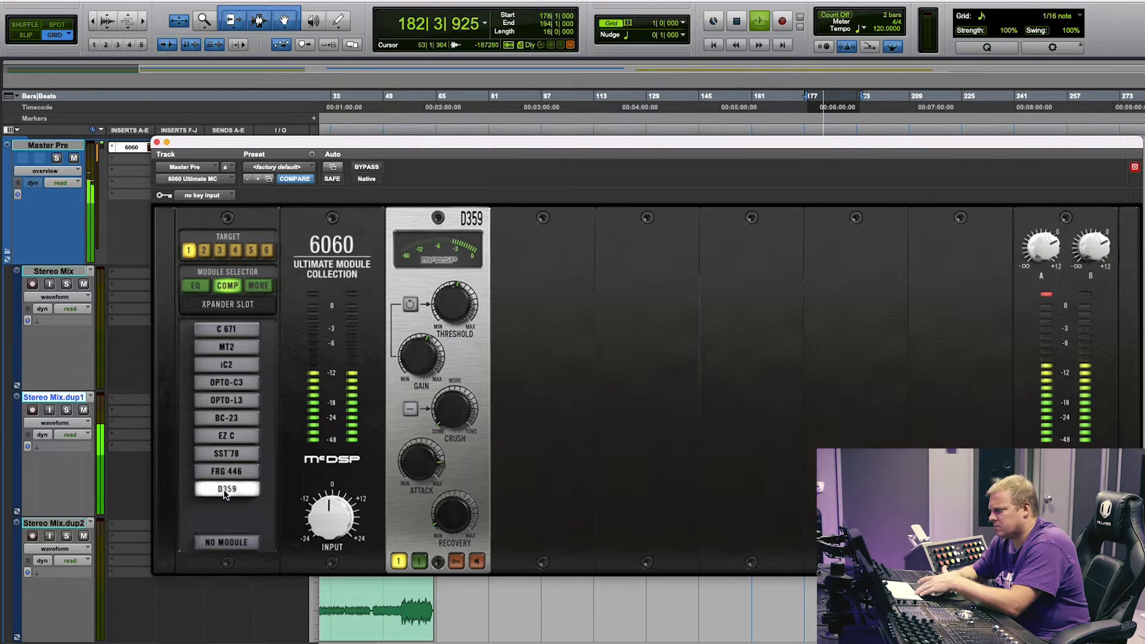
click(400, 562)
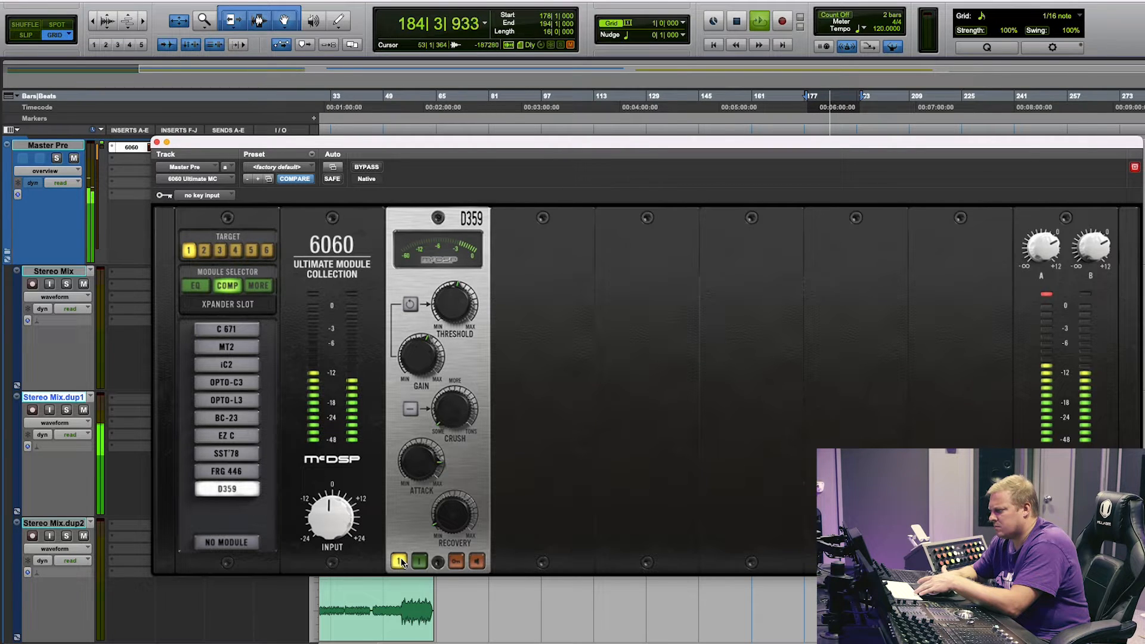
Step: Enable the D359's crush switch, raise its crush amount and gain while the drums play, and stop playback
drag(446, 414, 444, 353)
click(413, 409)
drag(446, 413, 447, 403)
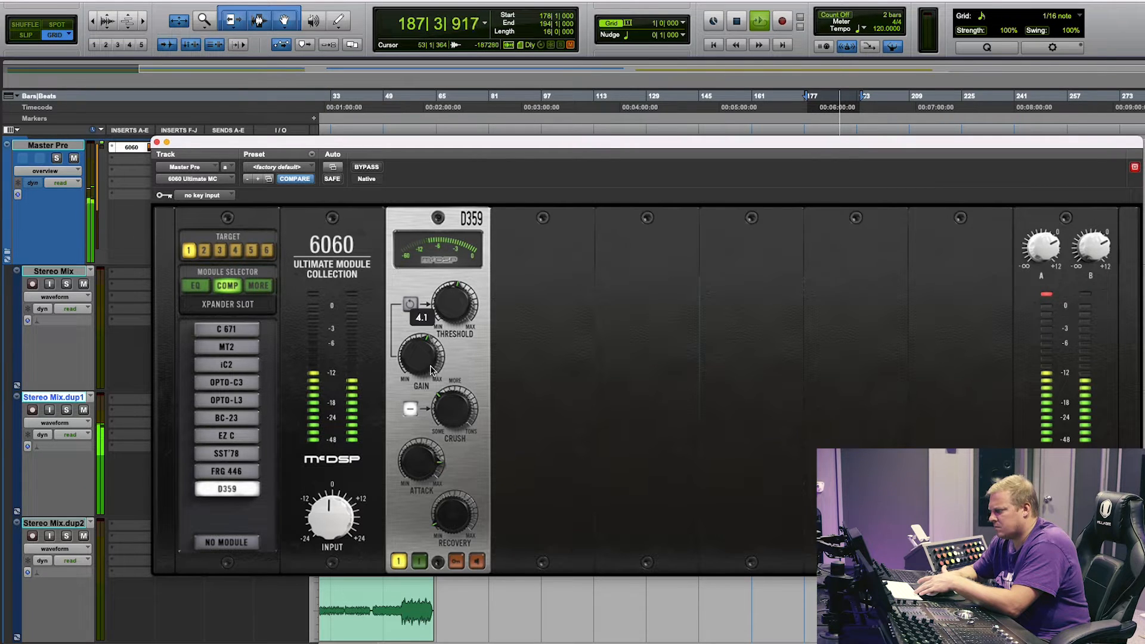
drag(431, 361, 431, 356)
key(space)
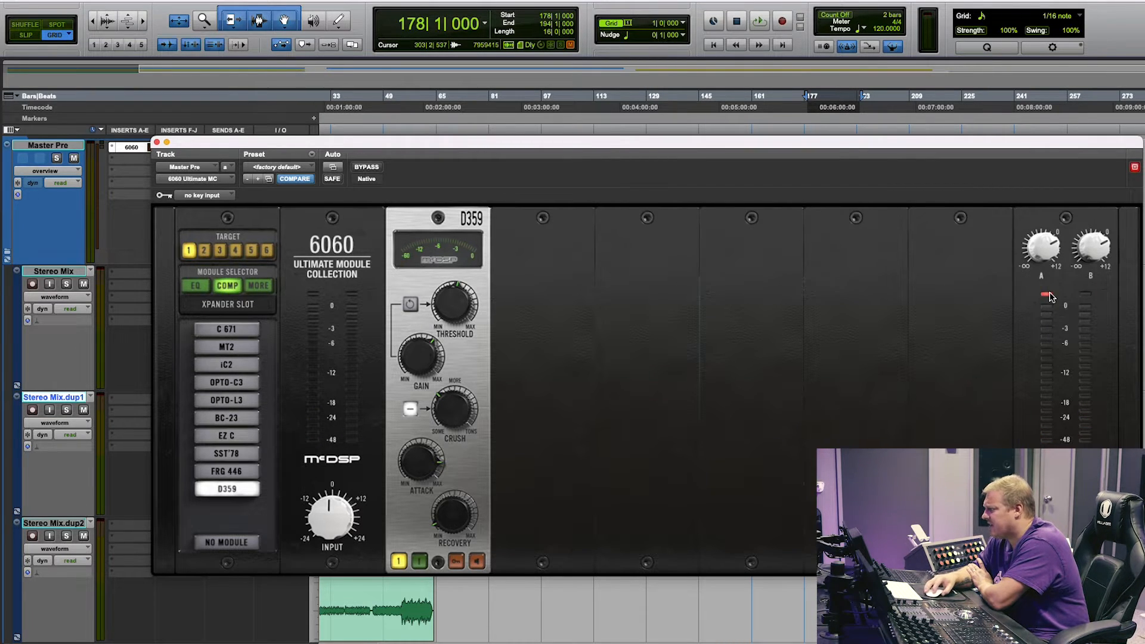
Step: Browse the non-EQ, non-compressor modules in slot 1: iX, FRG X, EZ G, S 671, MOO-D, D-100, SOS, Tape and BOB
click(257, 285)
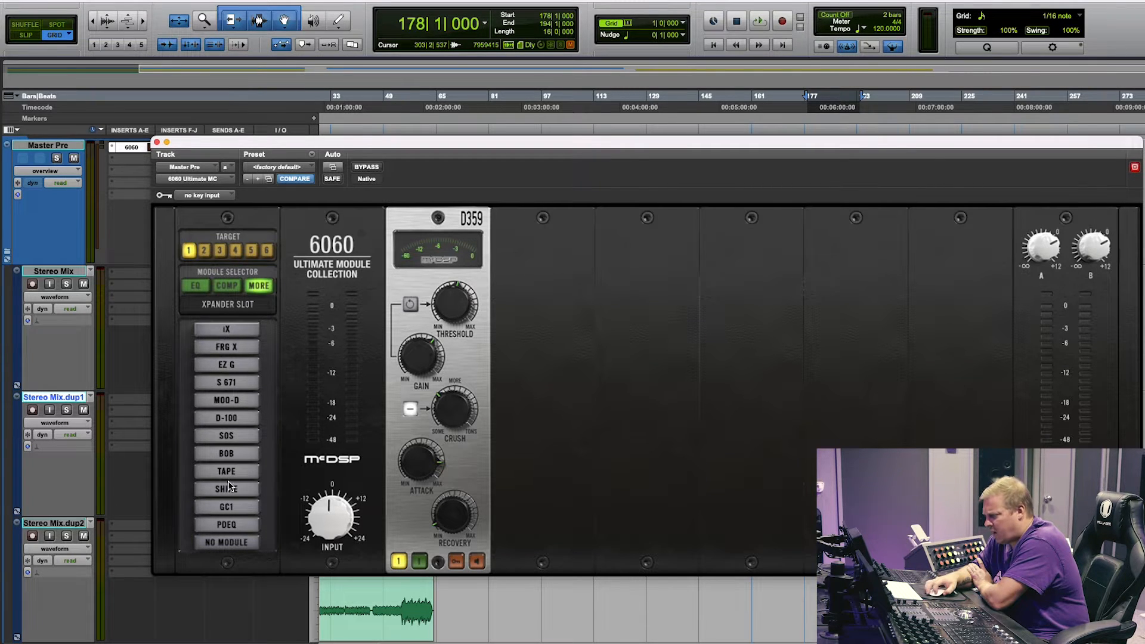
click(233, 330)
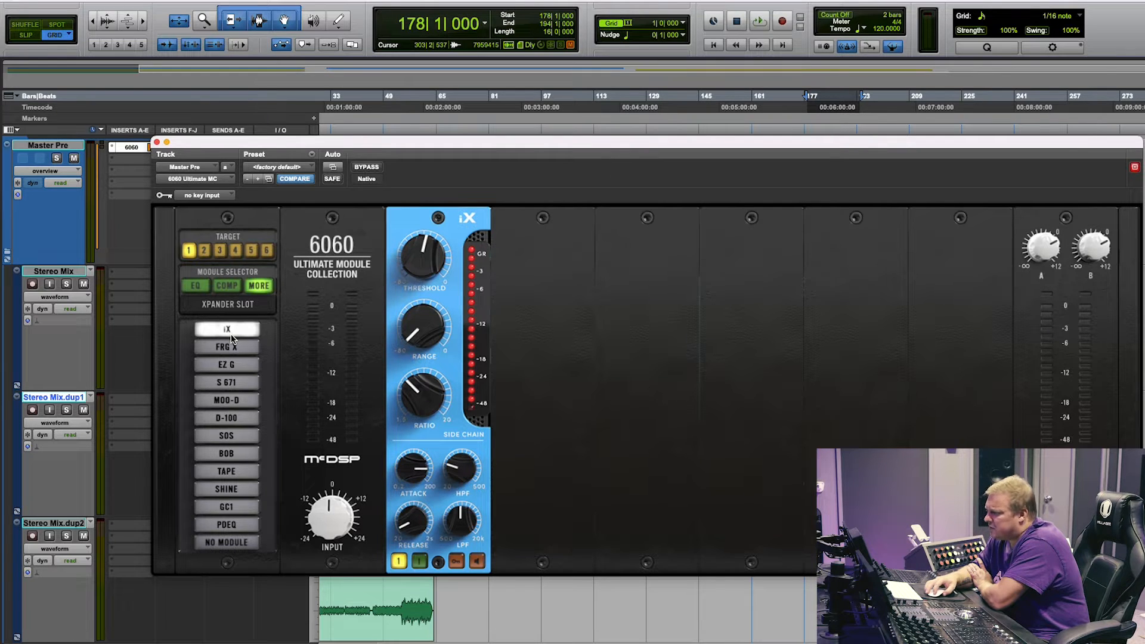
click(225, 349)
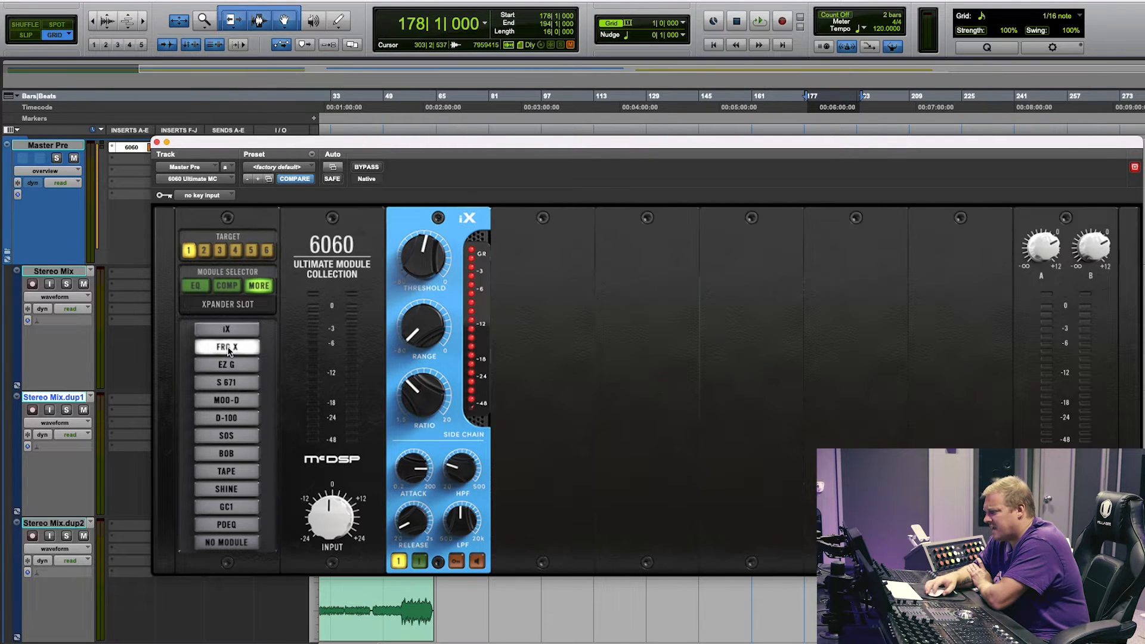
click(230, 367)
click(233, 383)
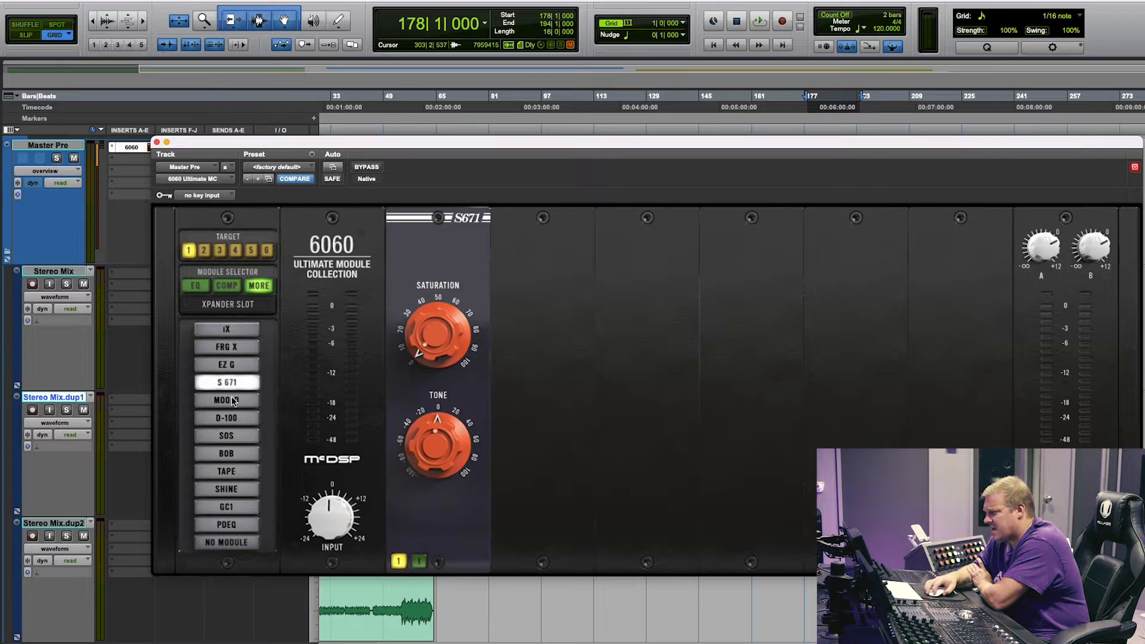
click(230, 401)
click(232, 384)
click(230, 403)
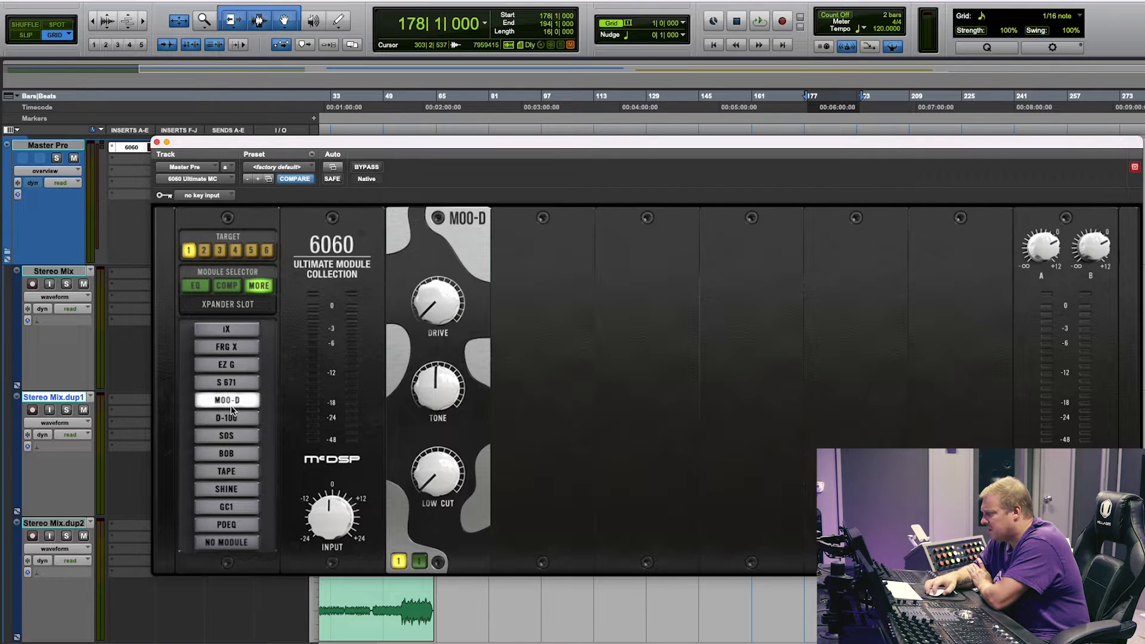
click(231, 416)
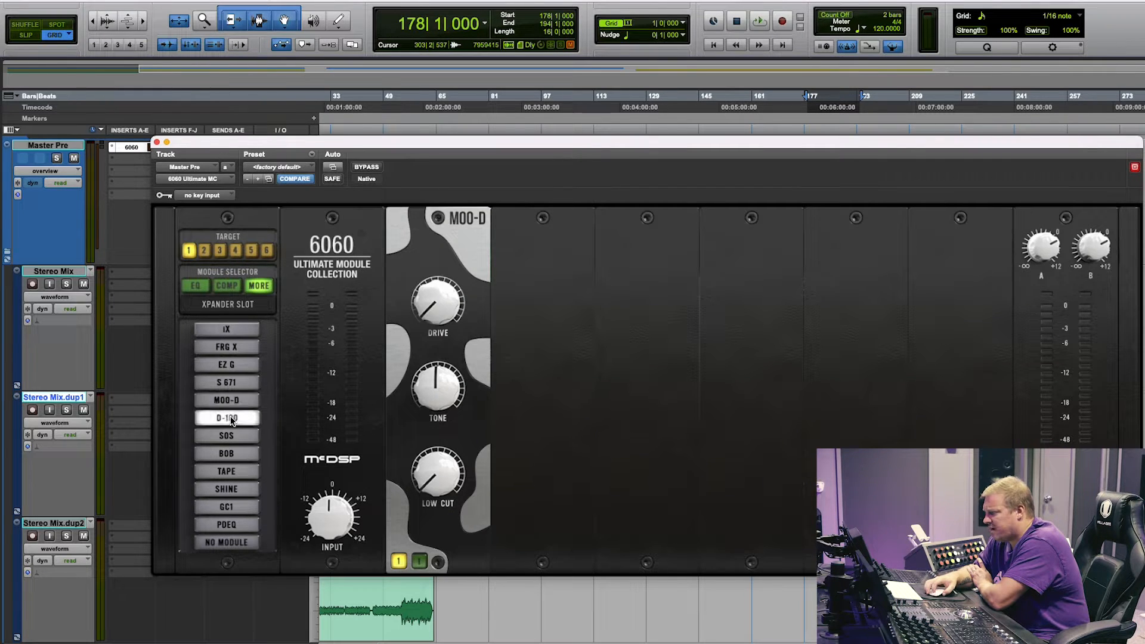
click(231, 435)
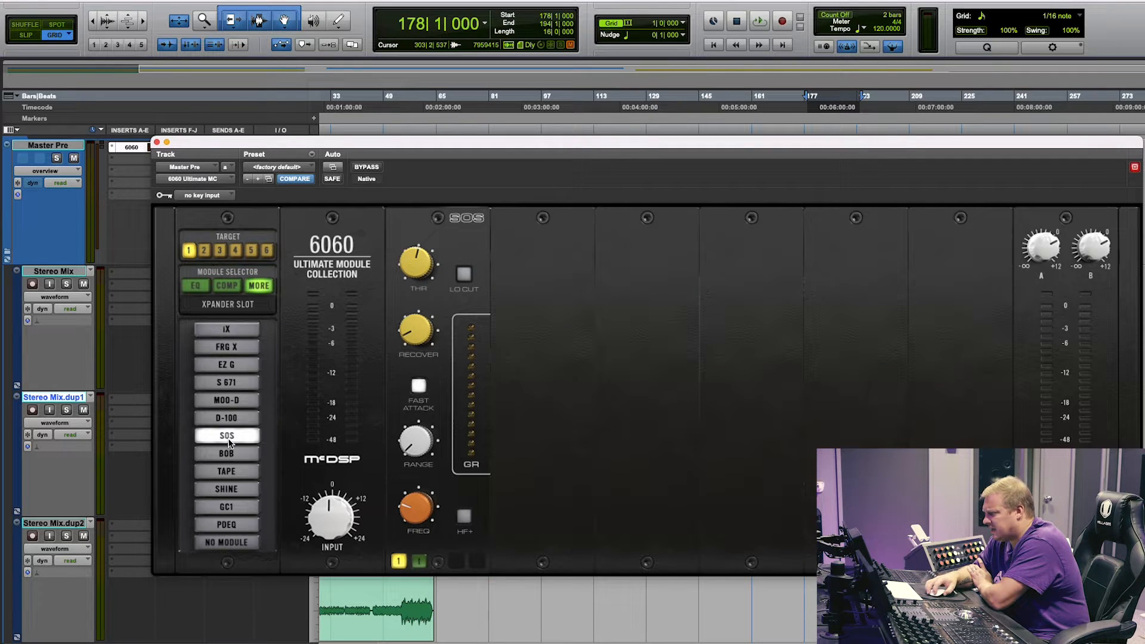
click(233, 471)
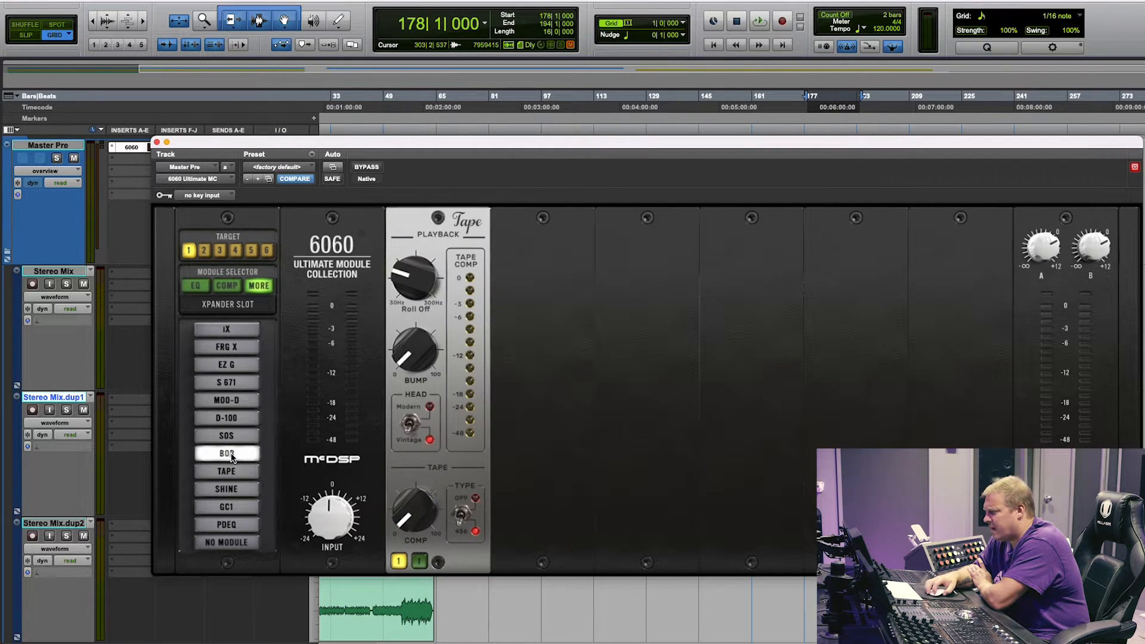
click(232, 454)
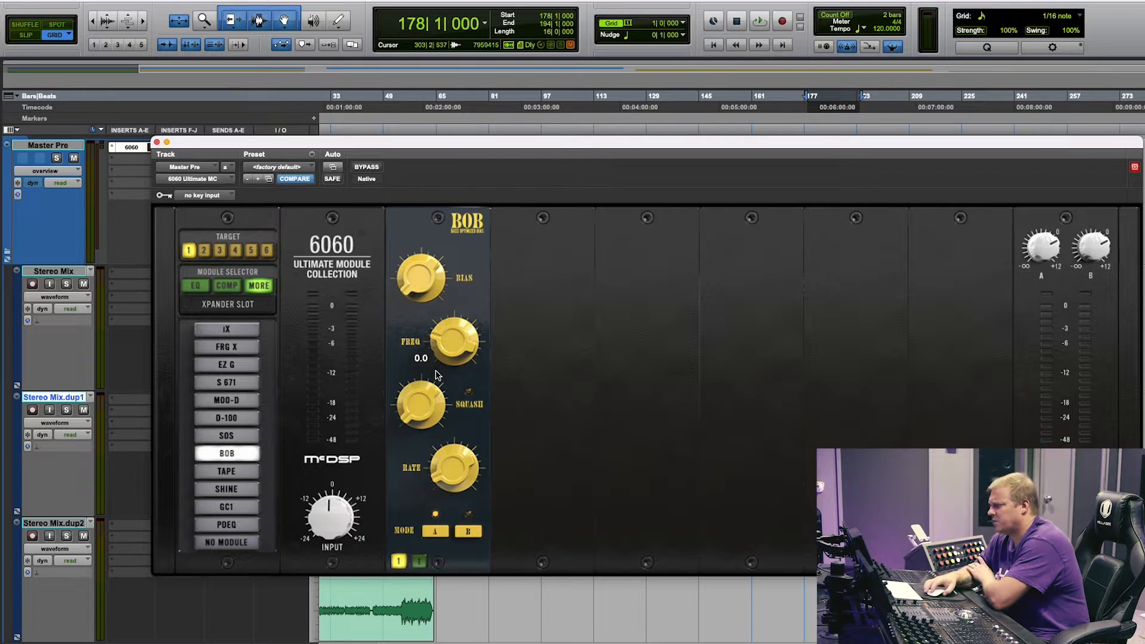
Step: Load the iX into slot 1 and select bars 105 to 129 of the bass stem on the Stereo Mix track
click(230, 330)
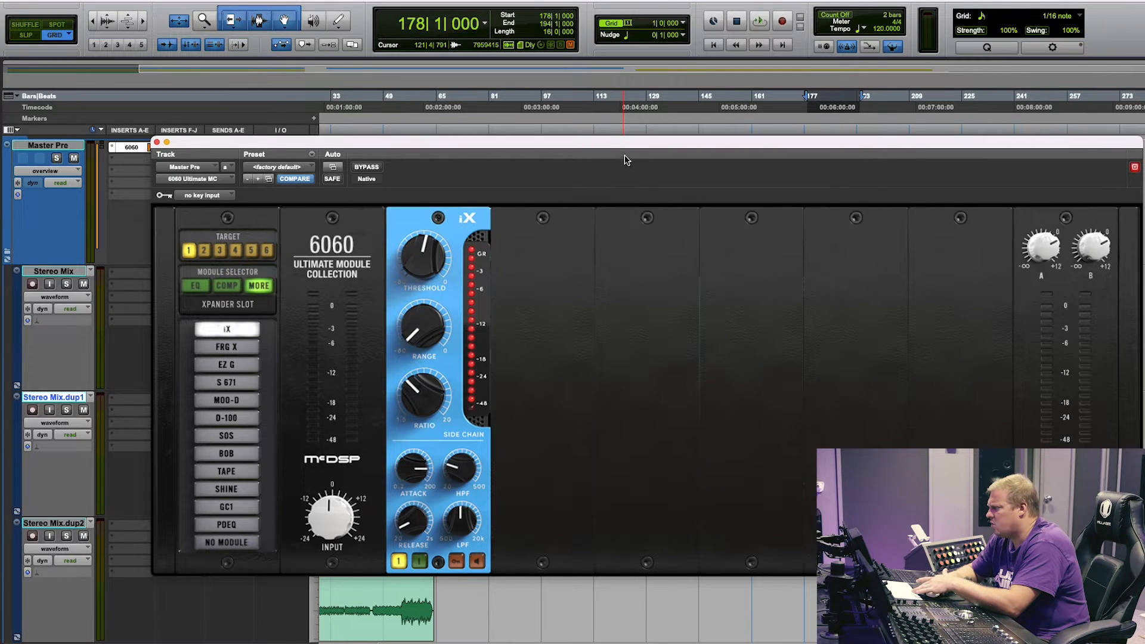
drag(624, 156, 0, 161)
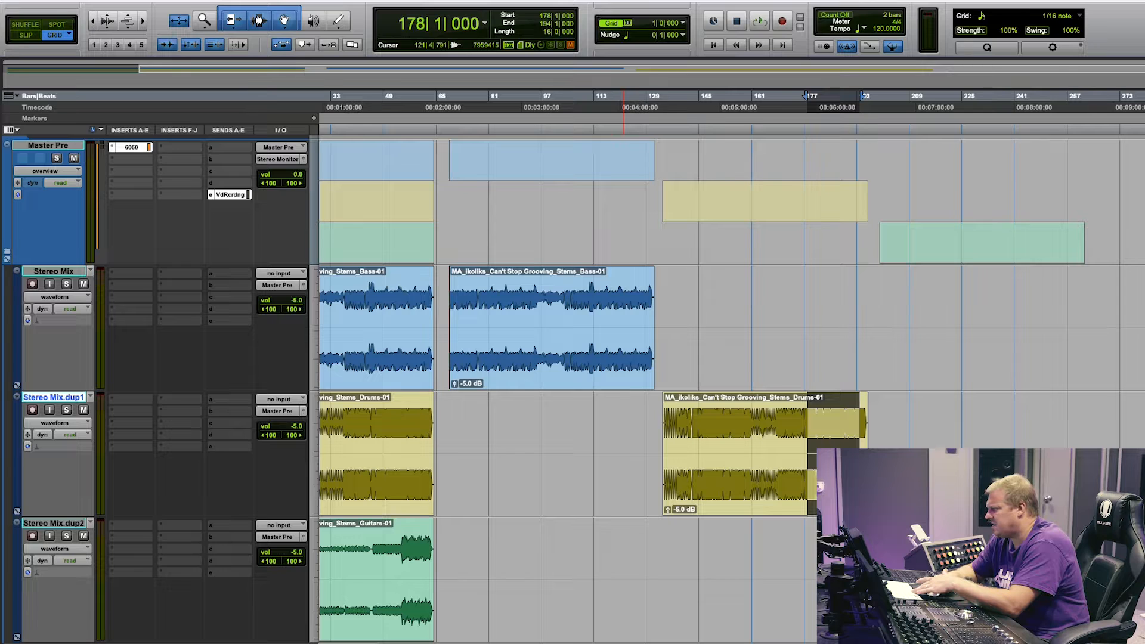
drag(596, 643, 601, 425)
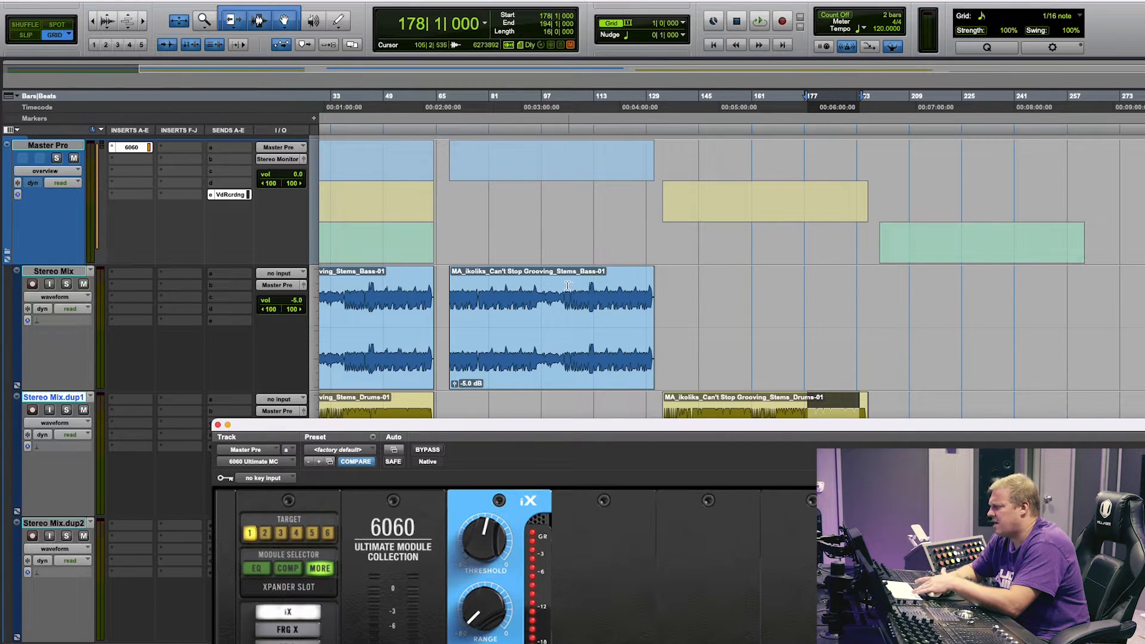
drag(568, 286, 647, 286)
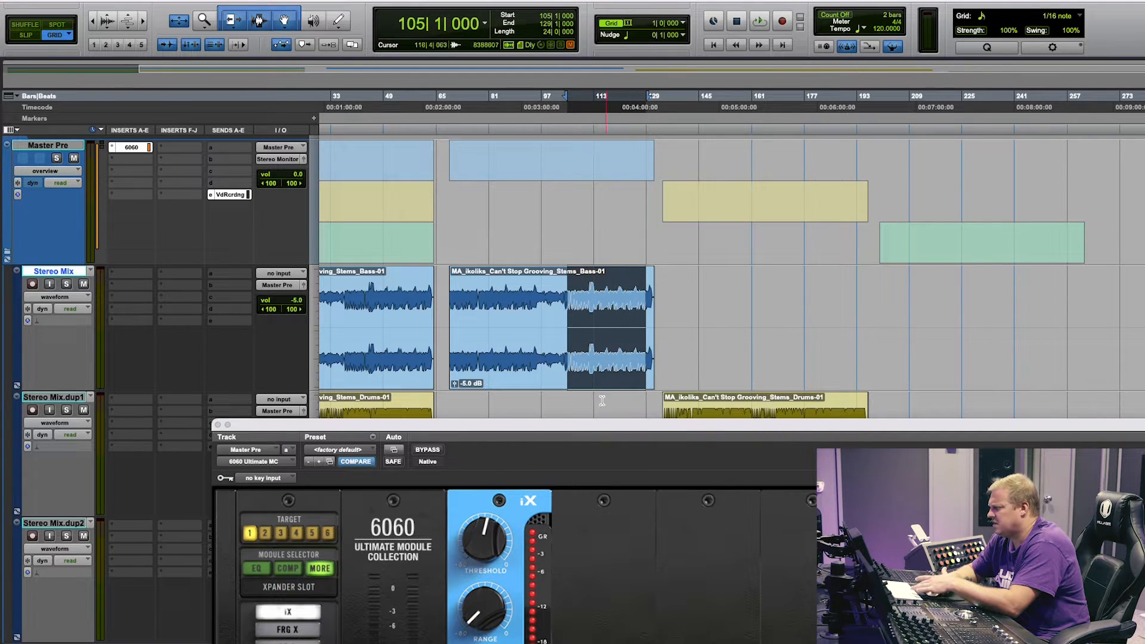
drag(588, 431, 535, 147)
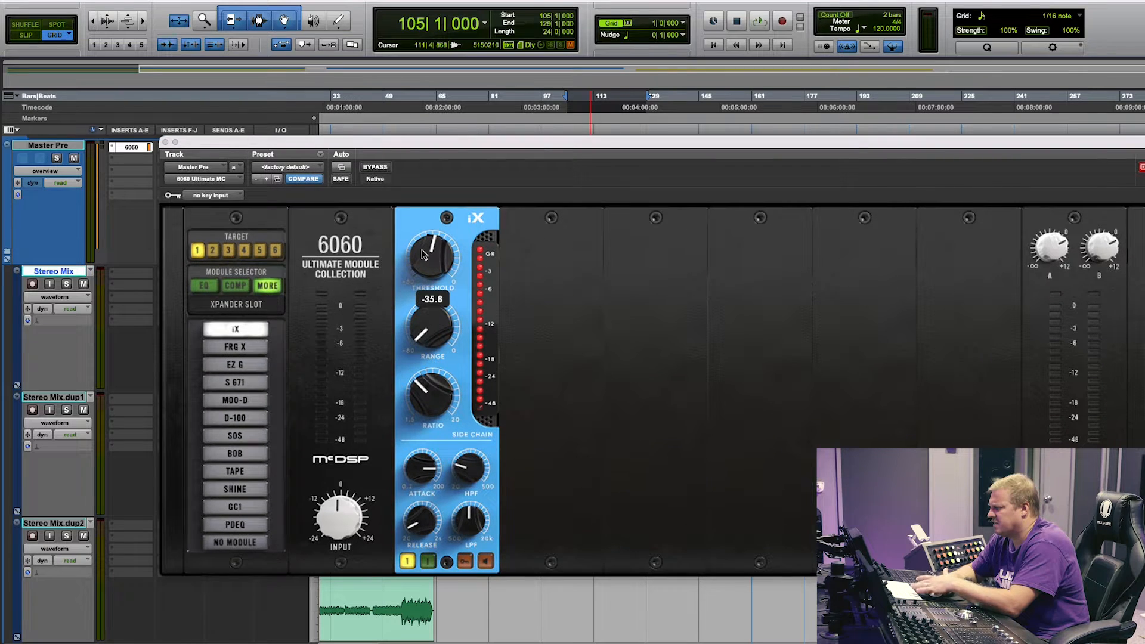
Step: Play the bass and set the iX's threshold to about -54.6 and attack to about 47.1, raising its range and ratio and shortening its release
key(space)
mouse_move(427, 256)
mouse_down()
mouse_move(429, 293)
mouse_move(418, 267)
mouse_move(424, 275)
mouse_up()
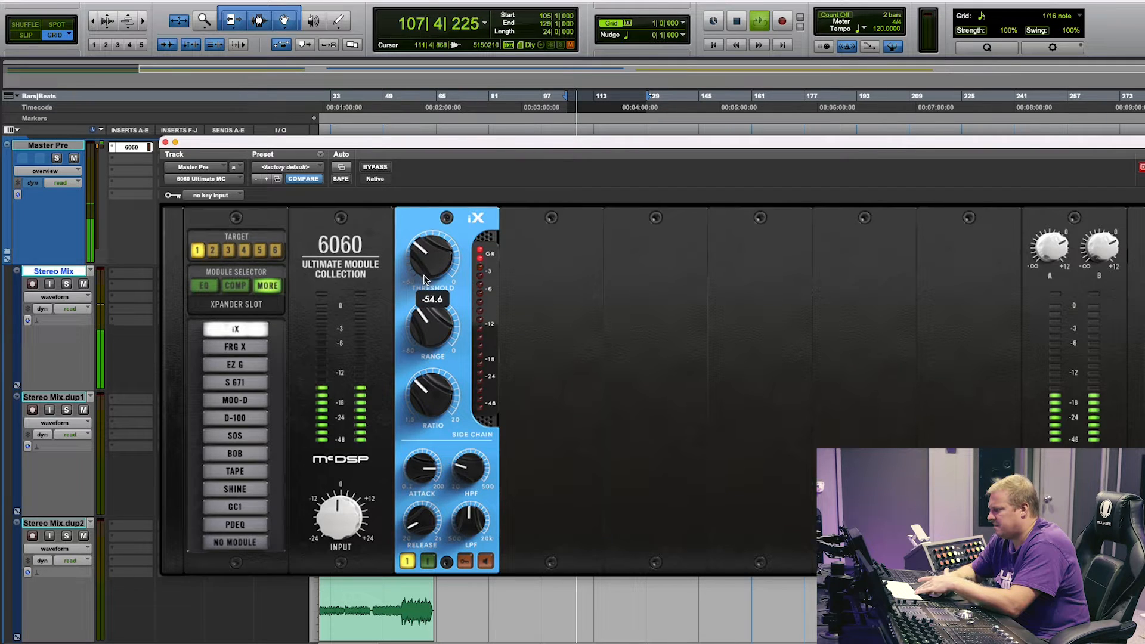
drag(437, 402, 439, 379)
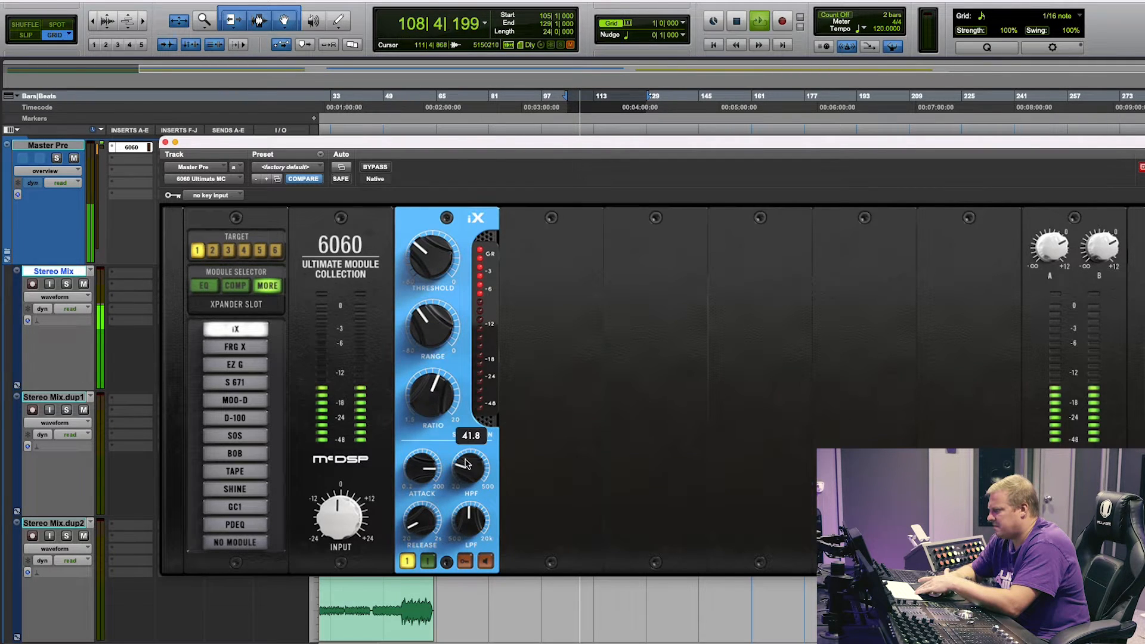
drag(439, 473, 434, 489)
drag(427, 528, 426, 538)
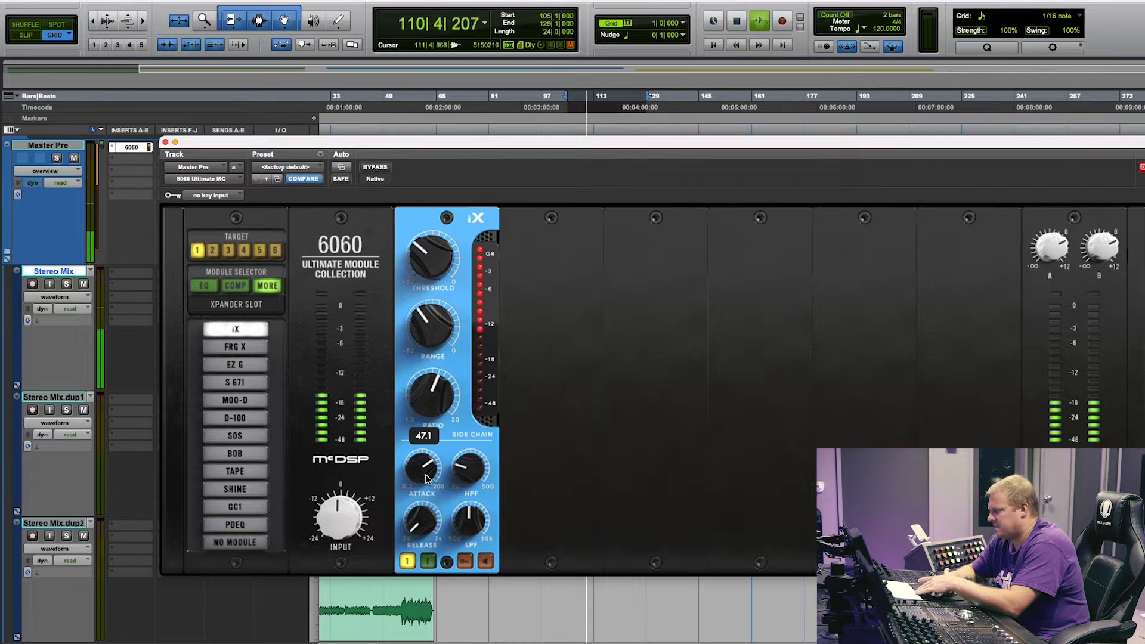
Step: Compare the bass with the 6060 bypassed and active, leave it bypassed, and stop playback
click(375, 168)
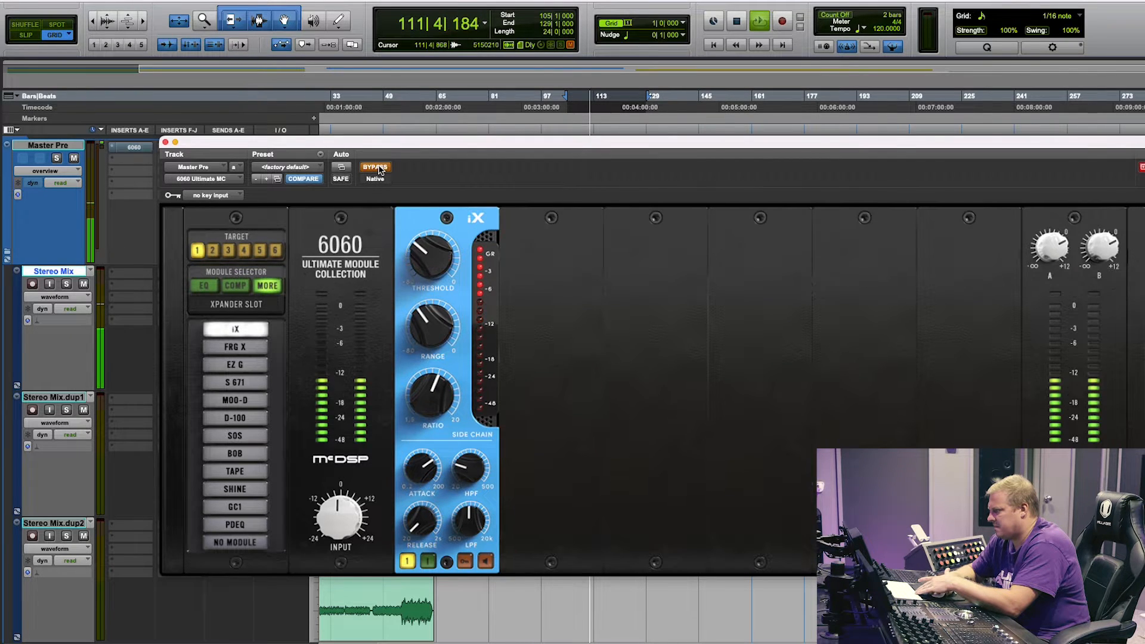
click(379, 169)
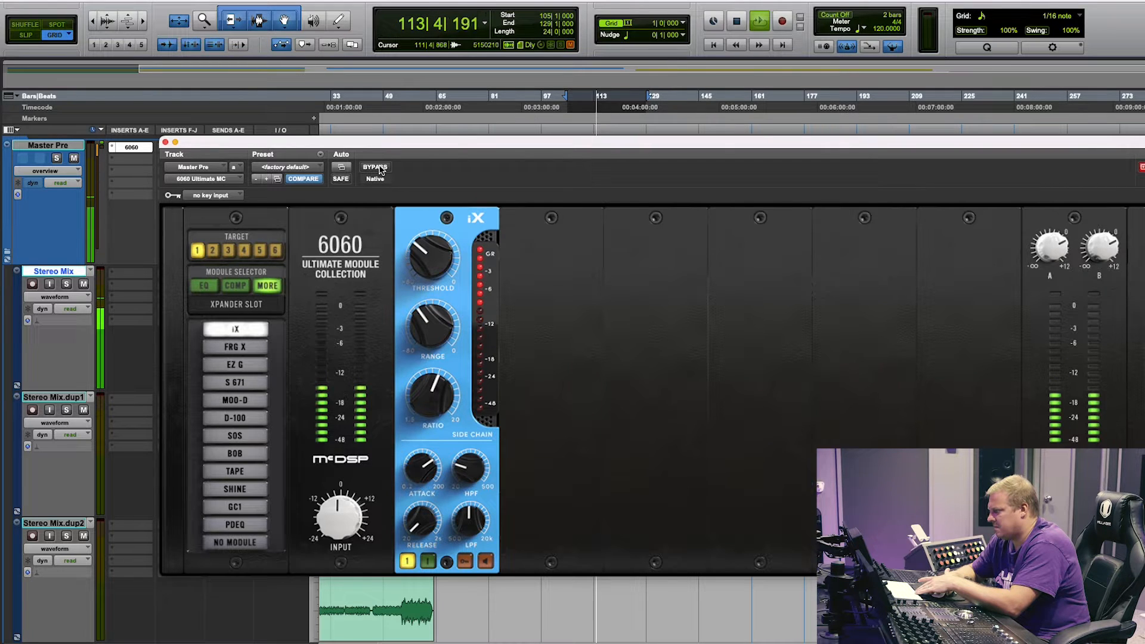
click(379, 170)
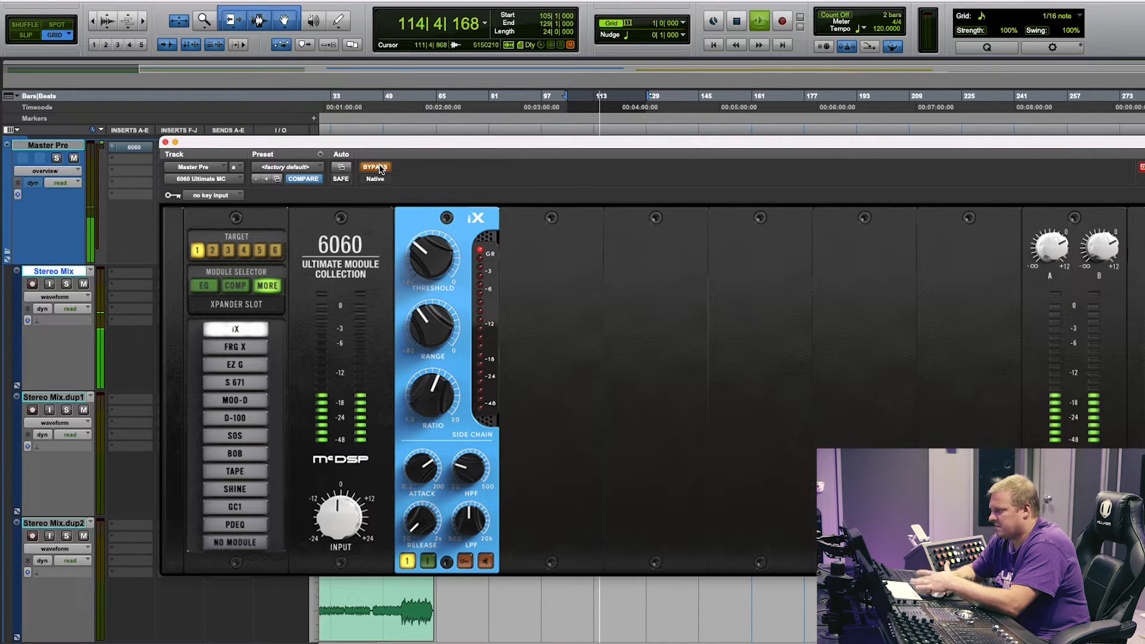
key(space)
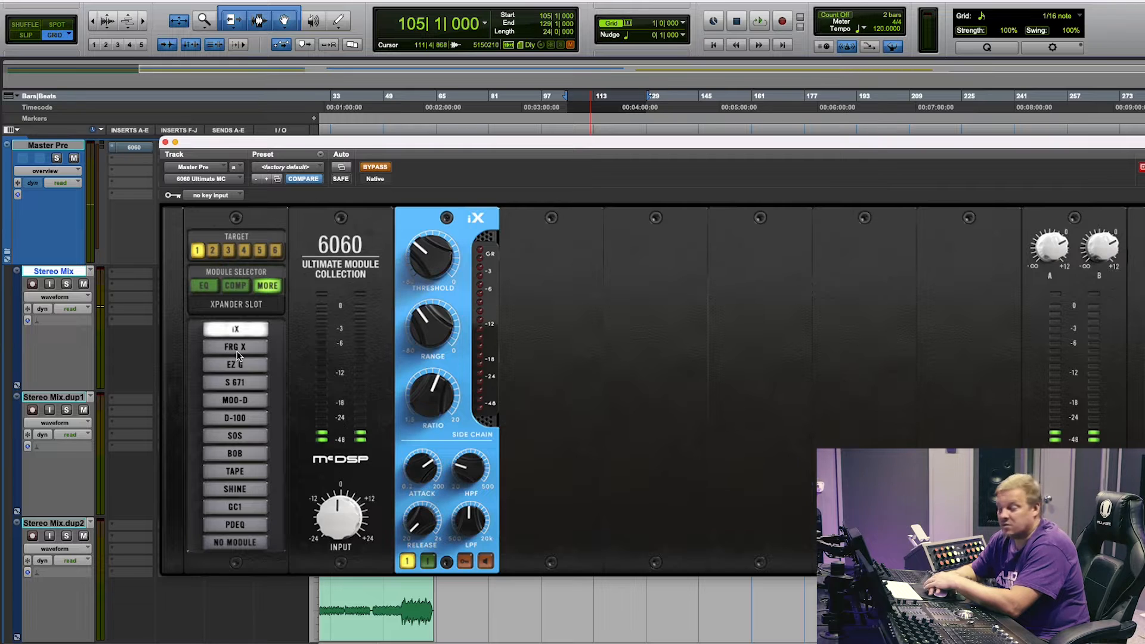
Step: Load the FRG X into slot 1, play the bass with the 6060 active, and sweep its threshold up to about -15.4 and back down
click(236, 348)
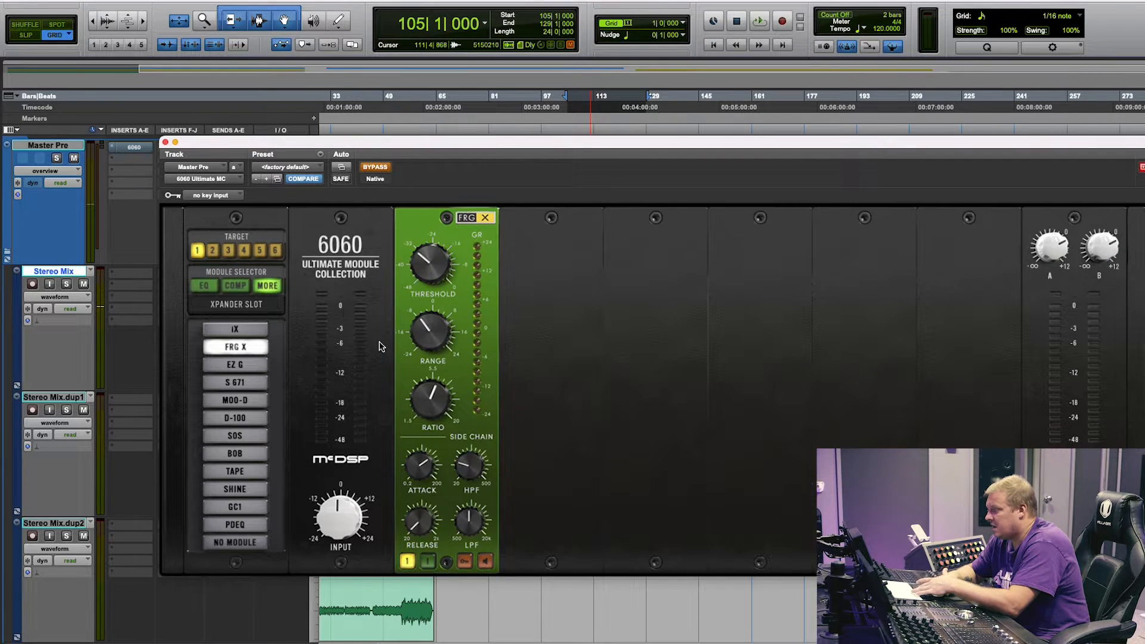
mouse_move(427, 267)
key(space)
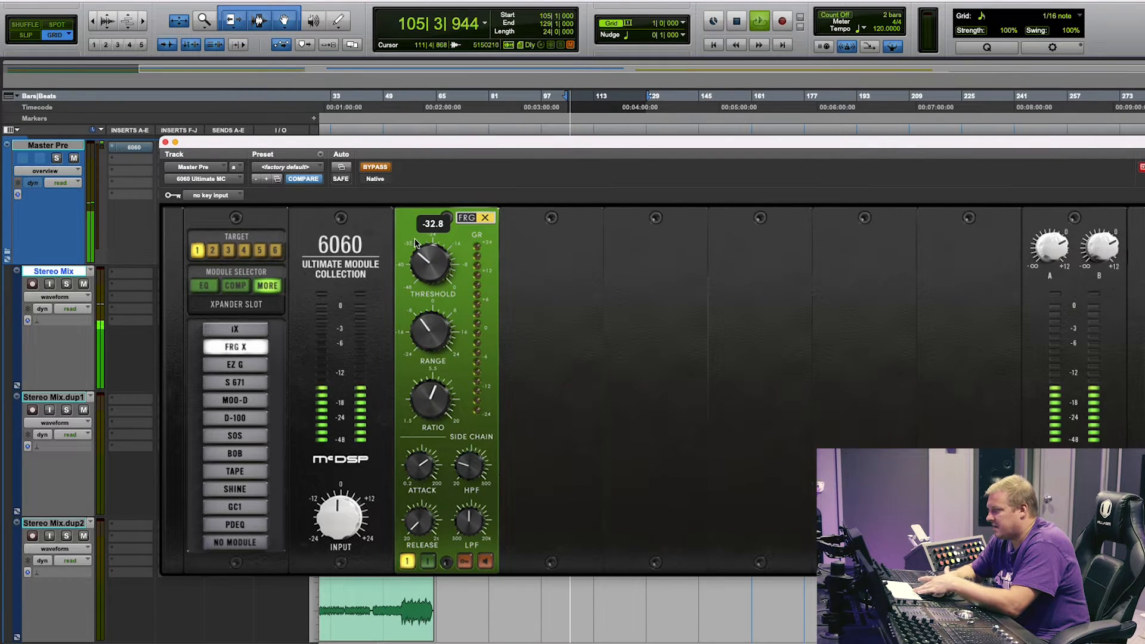
click(375, 168)
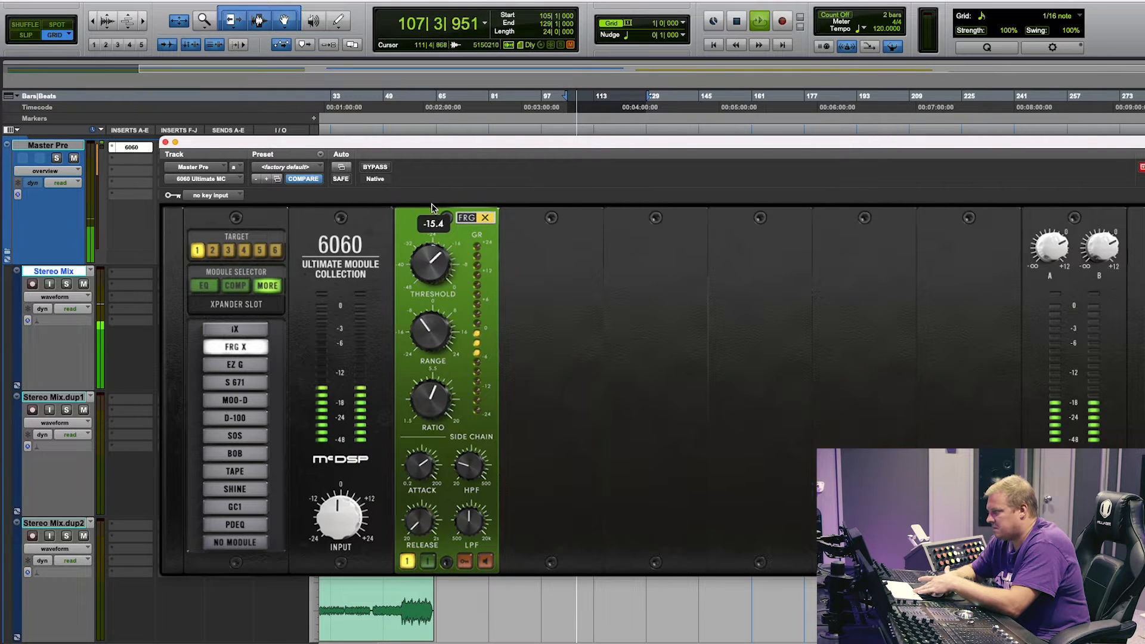
drag(432, 264, 432, 295)
key(space)
Step: Load the S 671 into slot 1, play the bass with saturation near 42 and tone near 20, and compare the module off and on
click(234, 363)
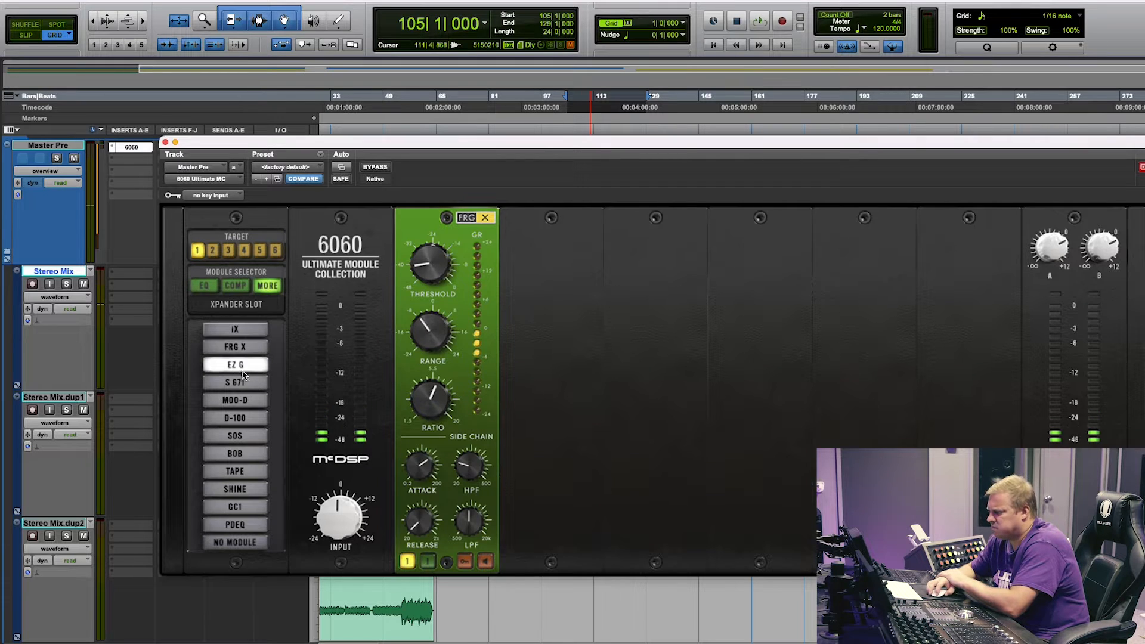
click(246, 385)
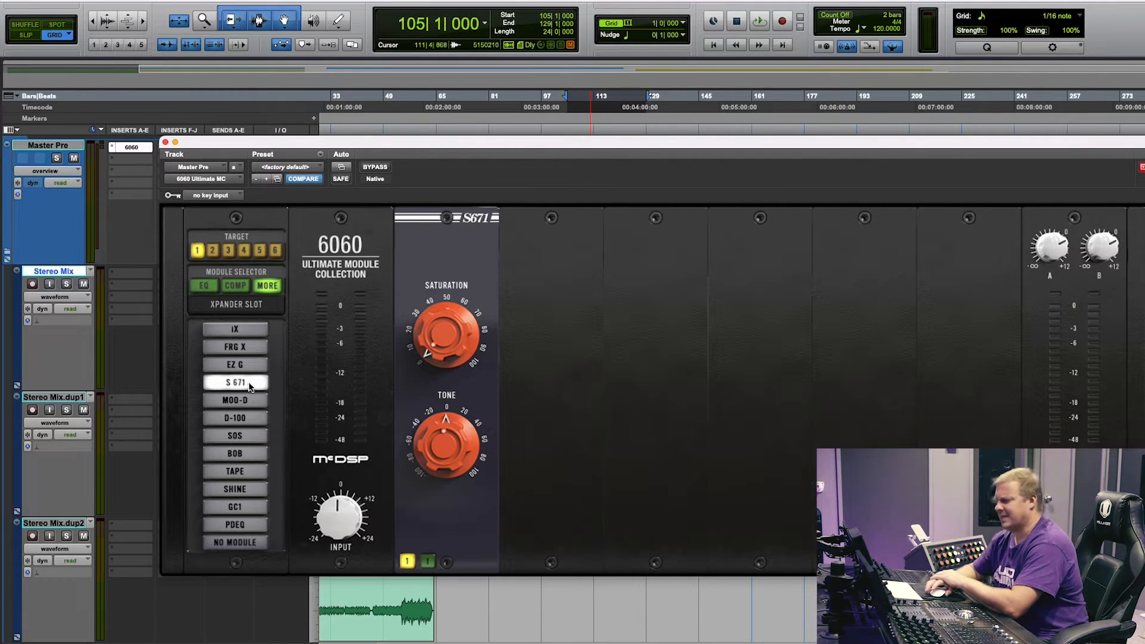
mouse_move(462, 366)
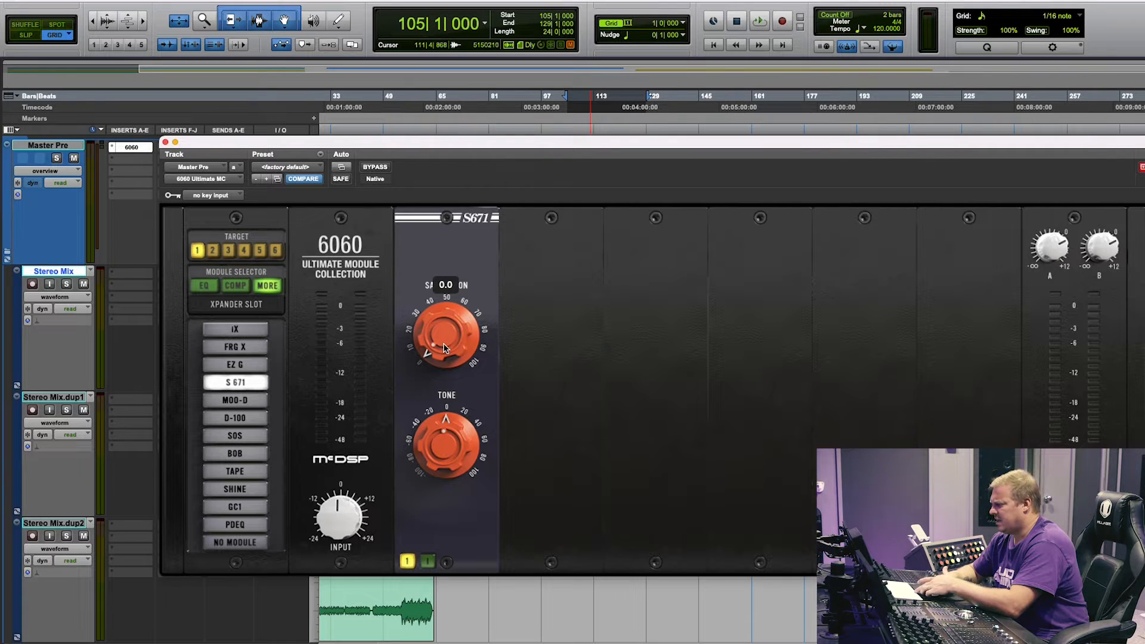
key(space)
drag(433, 355, 415, 257)
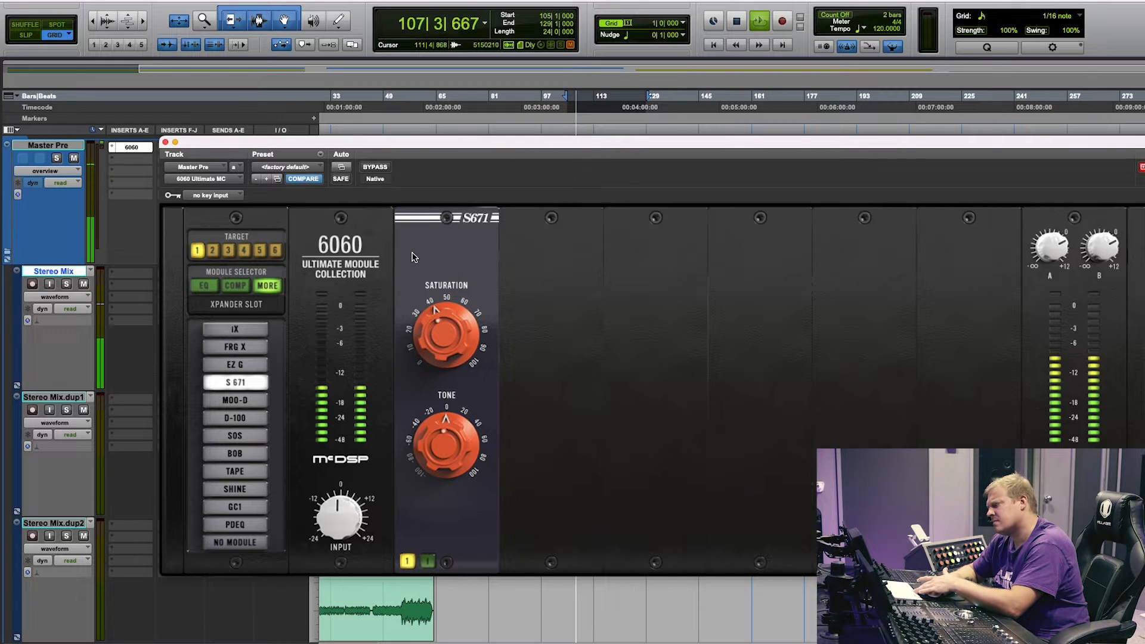
drag(450, 413, 429, 397)
click(410, 562)
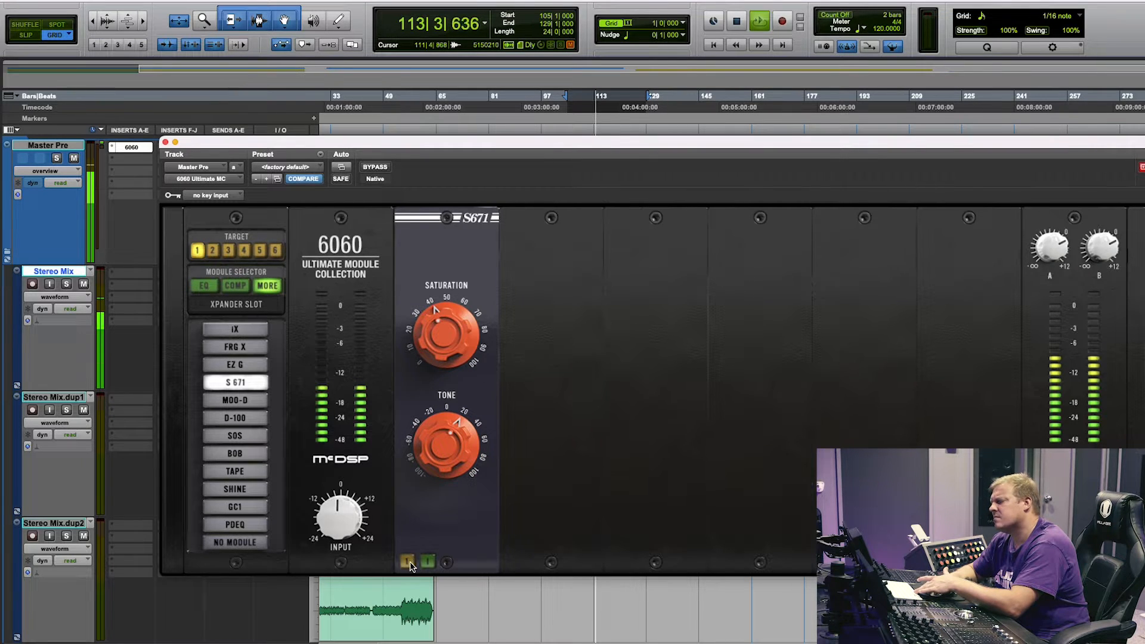
click(410, 562)
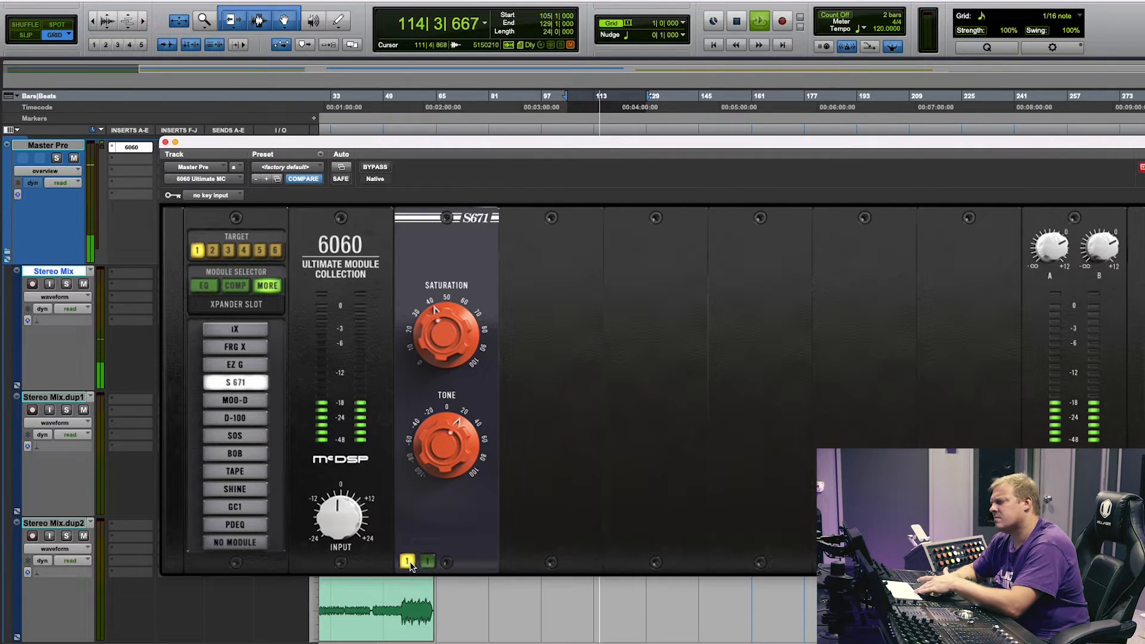
Step: Select bars 178 to 194 on the Stereo Mix.dup1 track and play them with the 6060 window moved back over the tracks
drag(403, 146, 367, 463)
key(space)
drag(808, 417, 860, 421)
key(space)
drag(814, 460, 789, 106)
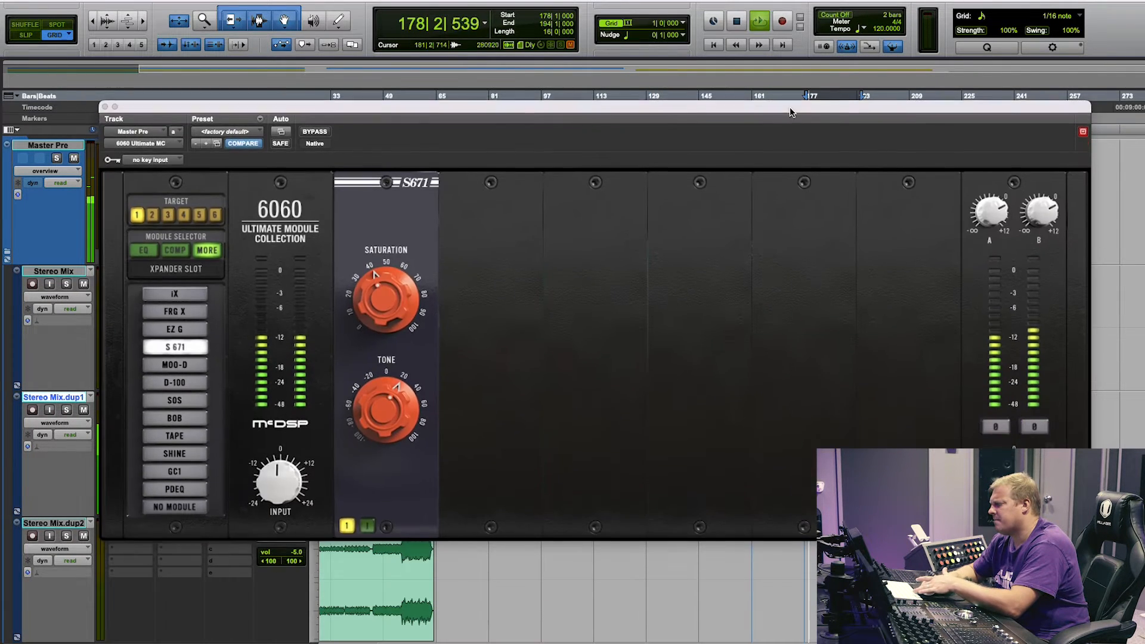
Step: Raise the S 671's saturation to about 50, compare the module off and on, and lower its tone to about -45.1
mouse_move(395, 295)
drag(396, 295, 392, 291)
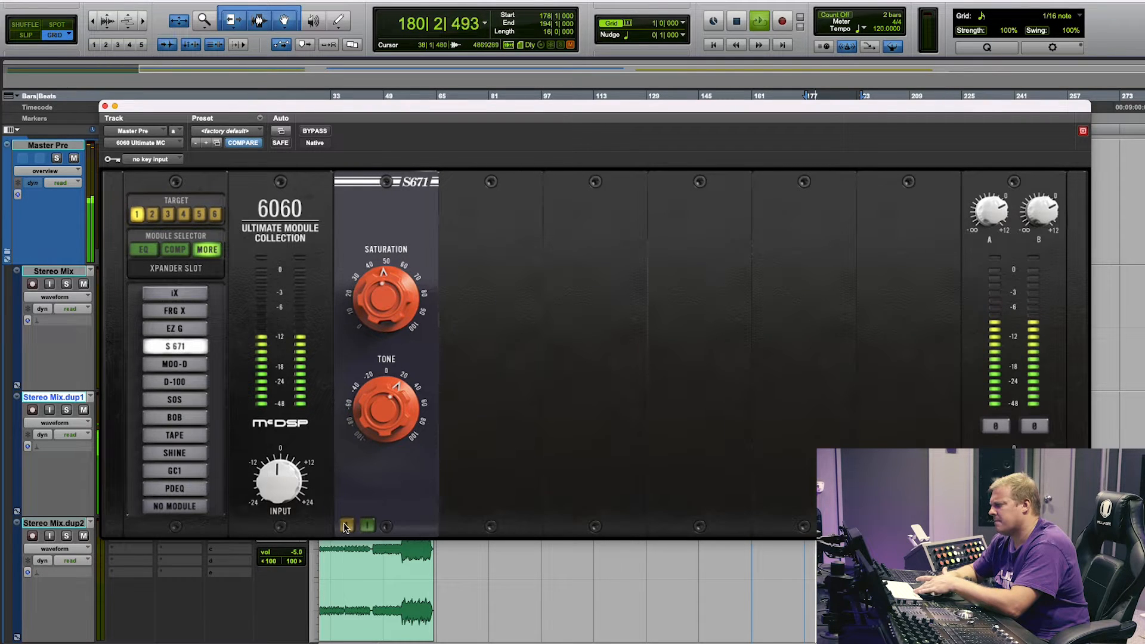
mouse_move(377, 421)
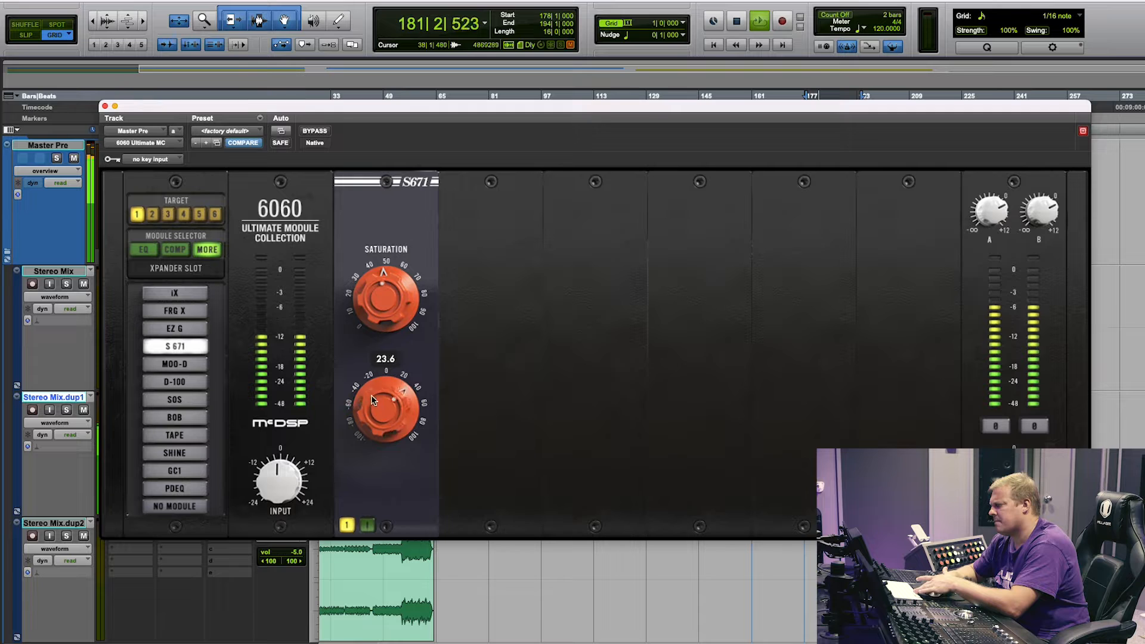
drag(377, 421, 386, 488)
key(space)
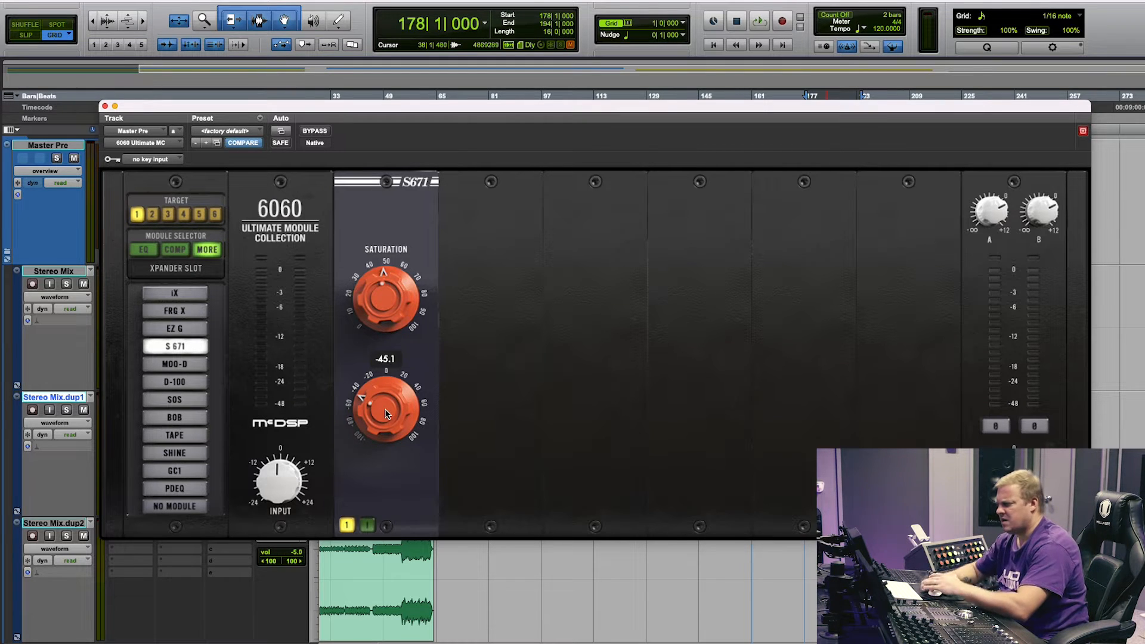
Step: Try a darker S 671 tone, replay the selection, and set saturation to about 40.8 and tone to about 0
drag(392, 420, 391, 467)
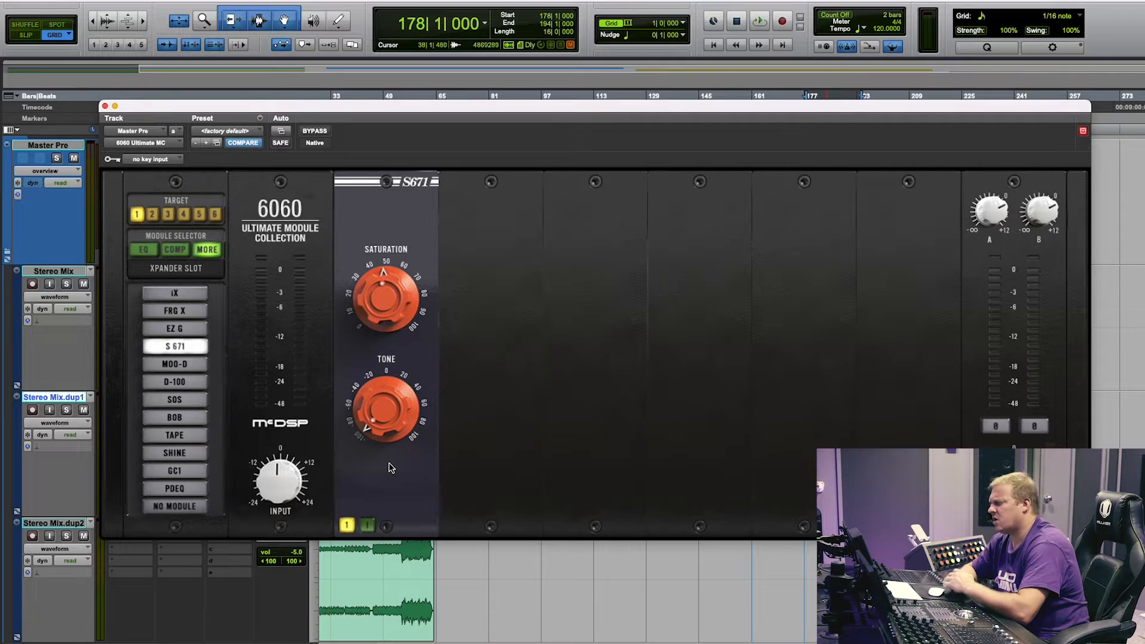
drag(392, 332, 388, 331)
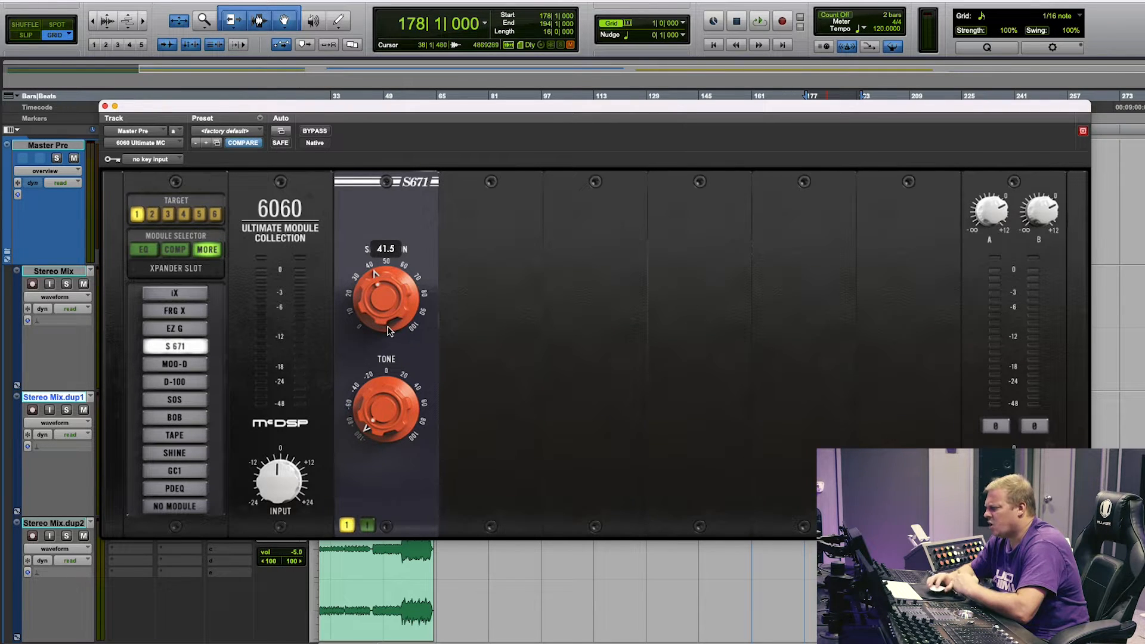
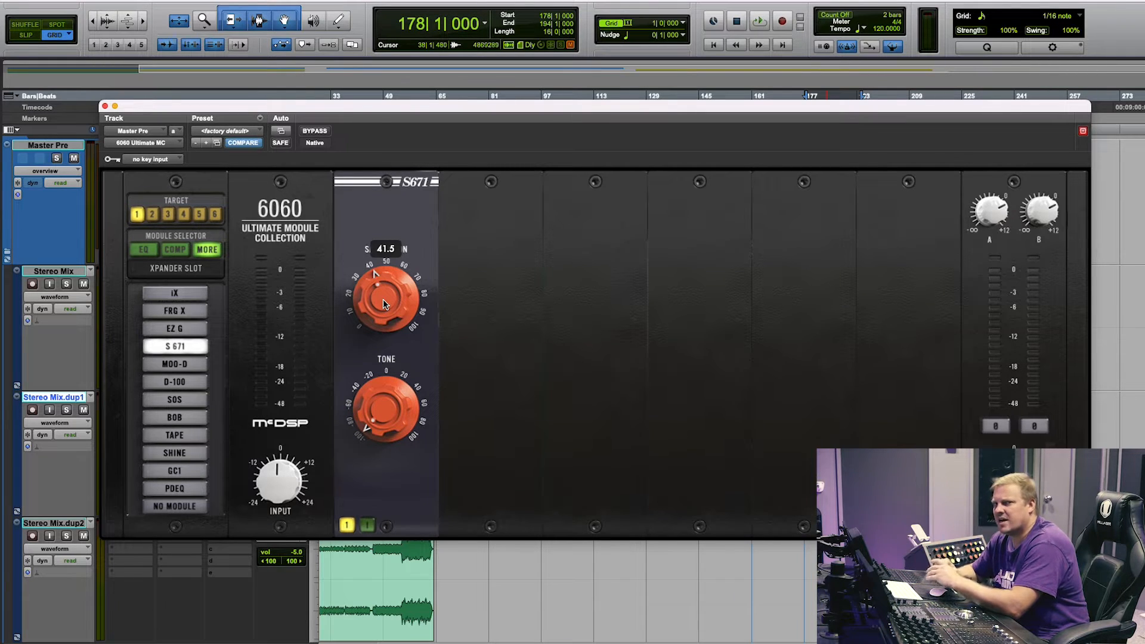
key(space)
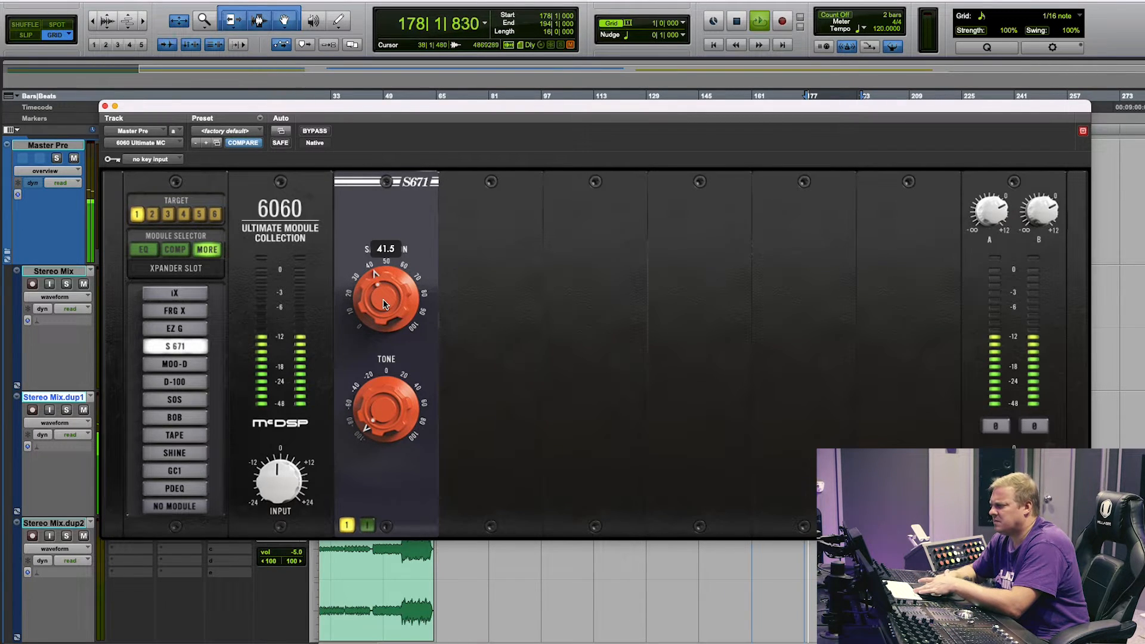
mouse_move(383, 299)
mouse_down()
mouse_move(377, 262)
mouse_move(377, 284)
mouse_up()
drag(370, 391, 383, 302)
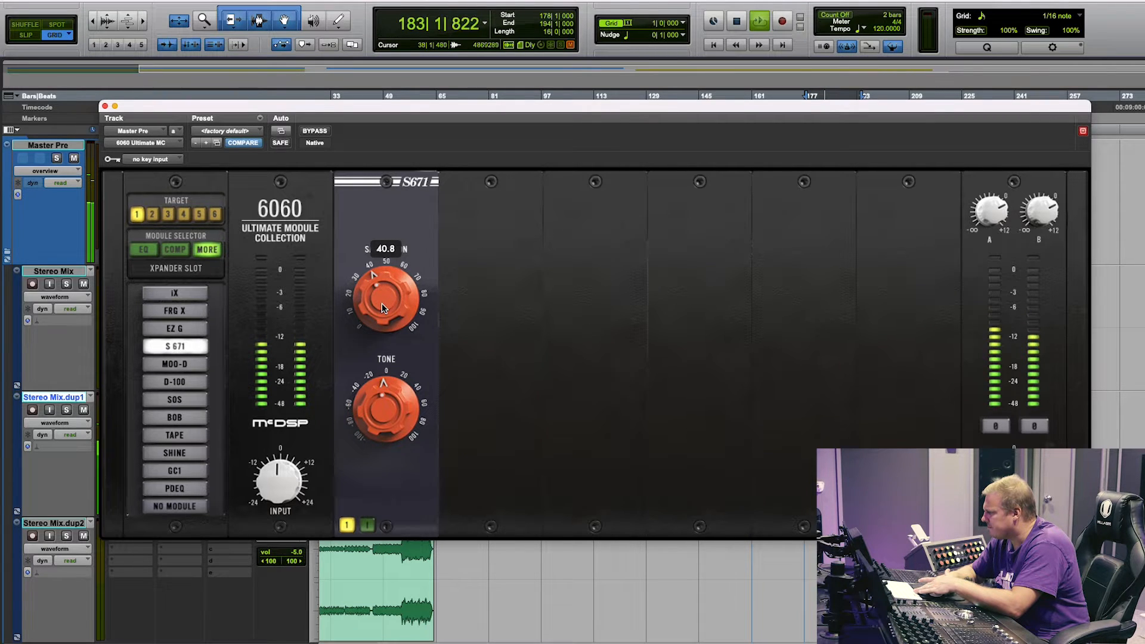
key(space)
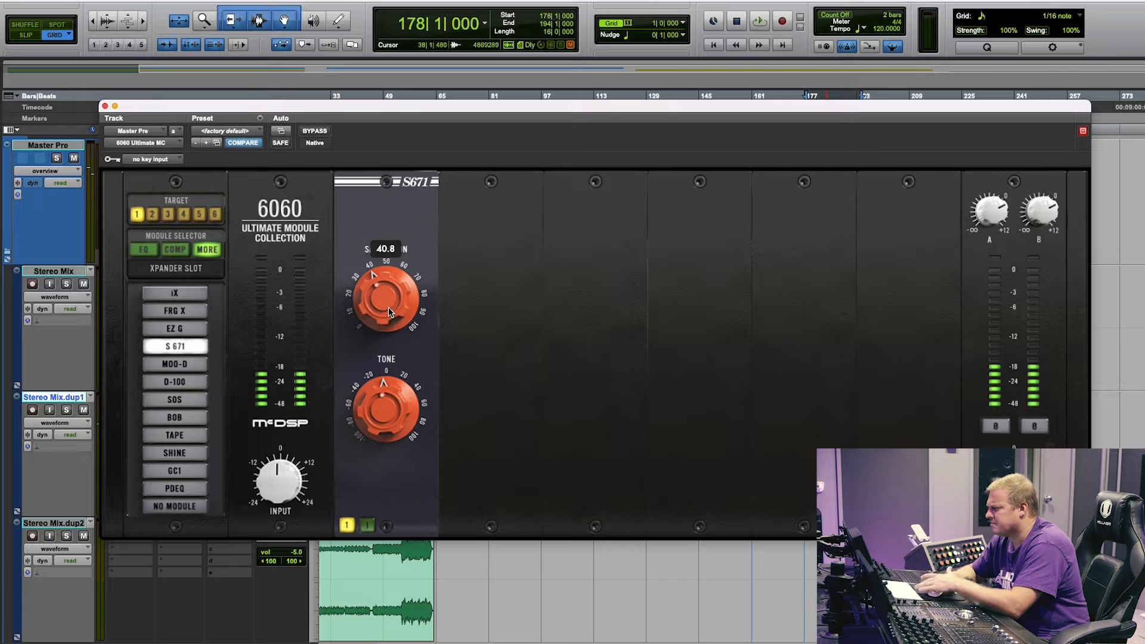
Step: Move the 6060 window clear of the upper tracks and start playback from bar 115
key(space)
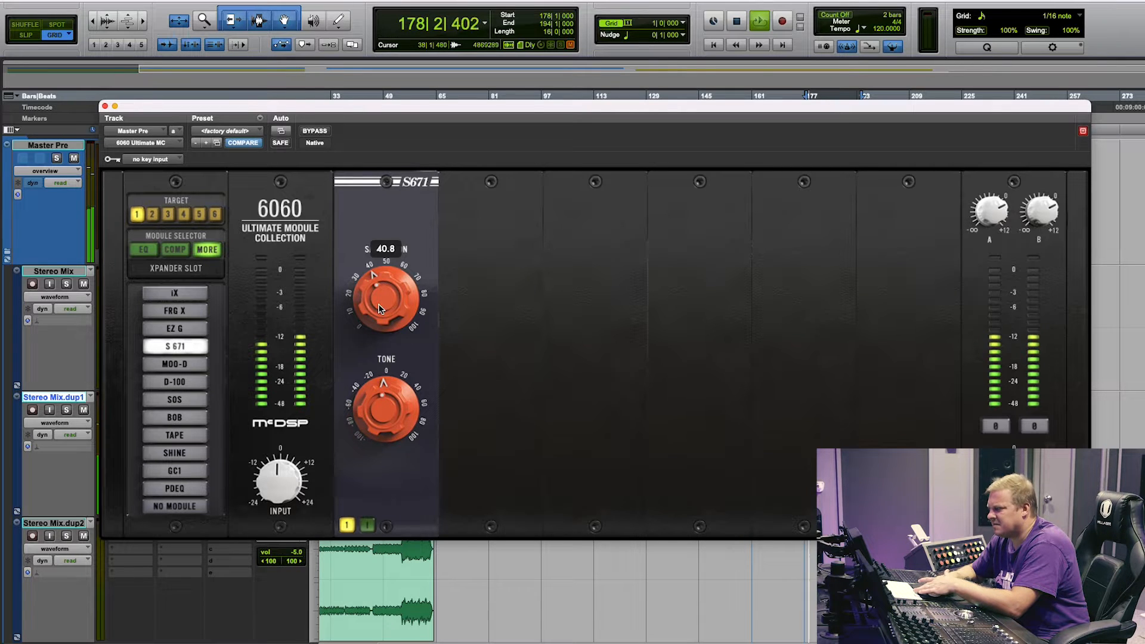
drag(501, 106, 501, 298)
key(space)
click(600, 107)
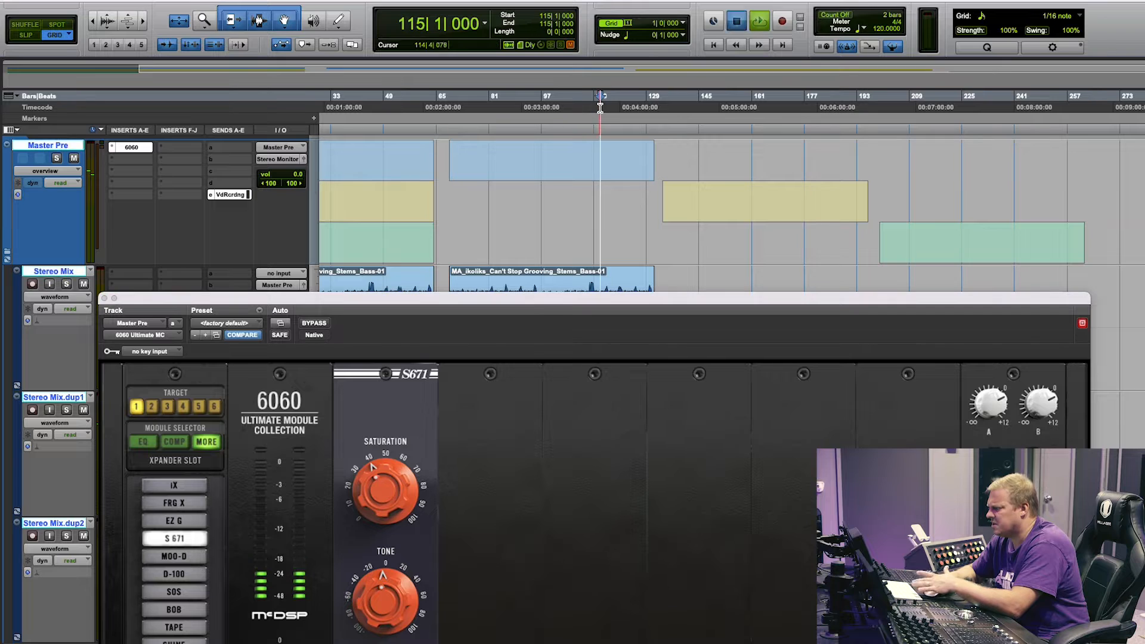
key(space)
Step: Set the S 671's saturation to about 46.2 and tone to about -70 during playback, recentre the 6060 window, and stop playback
mouse_move(381, 477)
mouse_down()
mouse_move(382, 461)
mouse_move(383, 471)
mouse_up()
drag(383, 596, 382, 633)
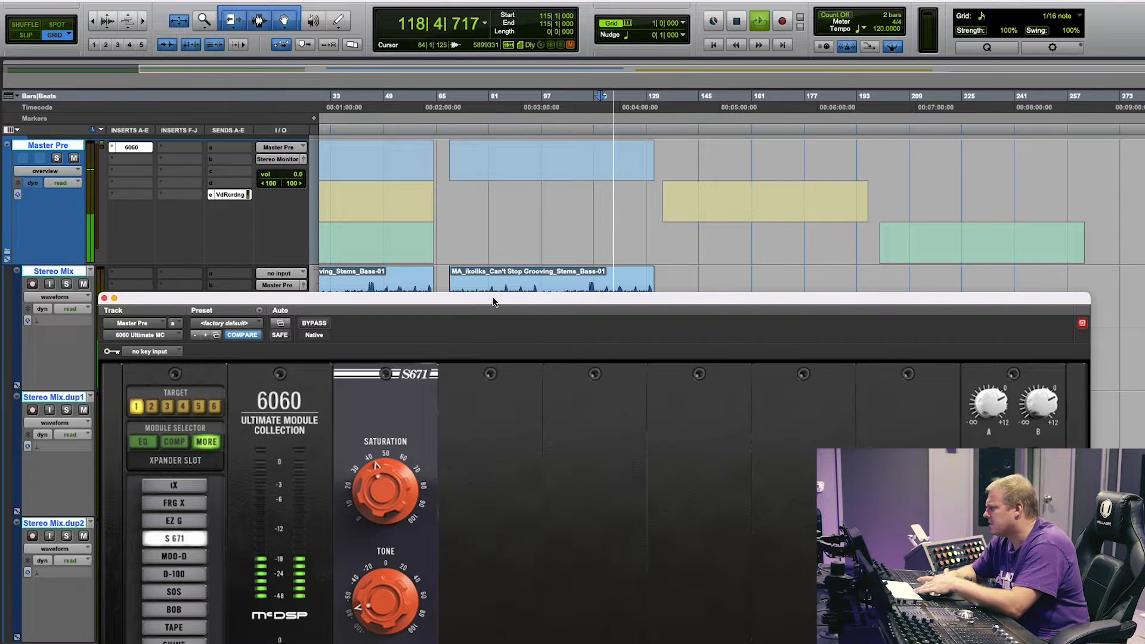
drag(492, 302, 473, 170)
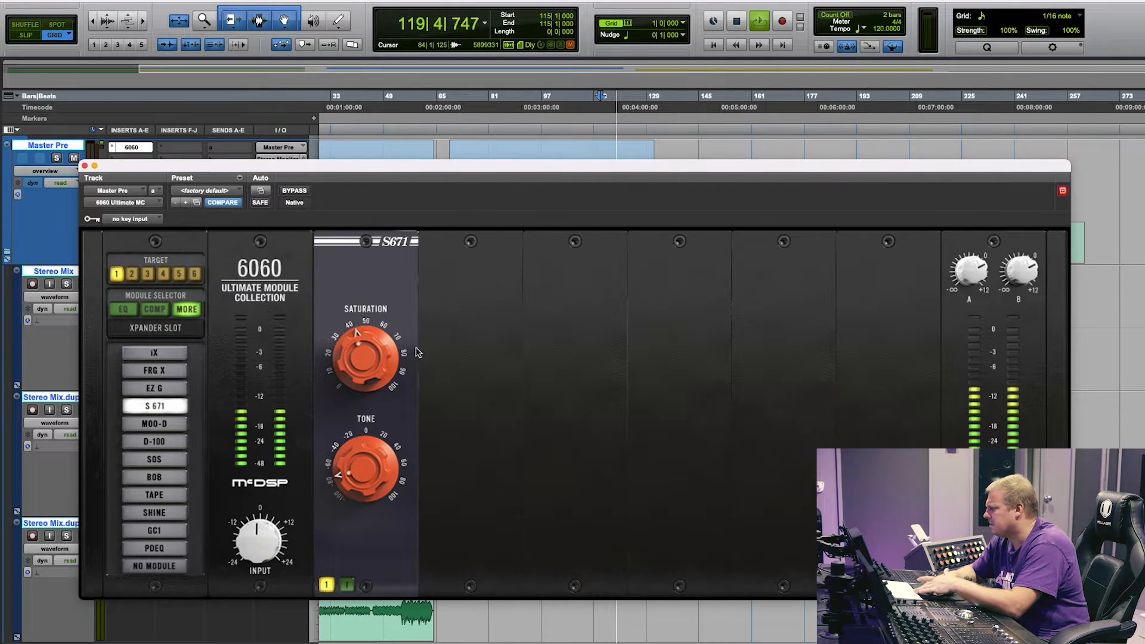
click(382, 384)
key(space)
drag(383, 384, 348, 377)
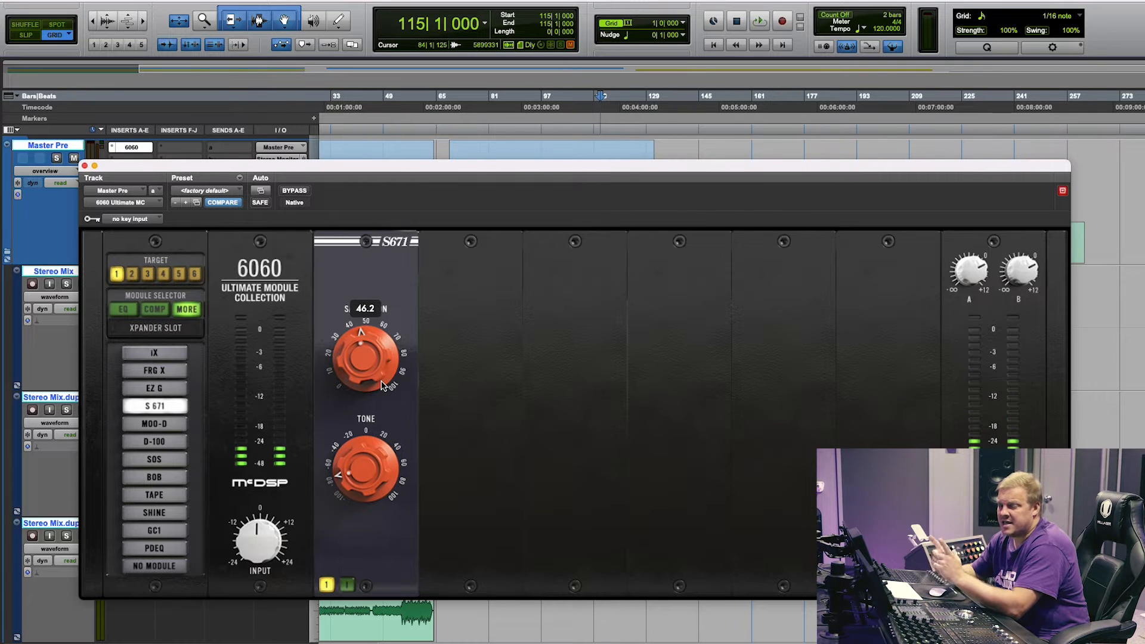
Step: Load the MOO-D into slot 1, raise its drive and tone during playback with the low cut at 0.0, and stop
click(172, 425)
mouse_move(355, 342)
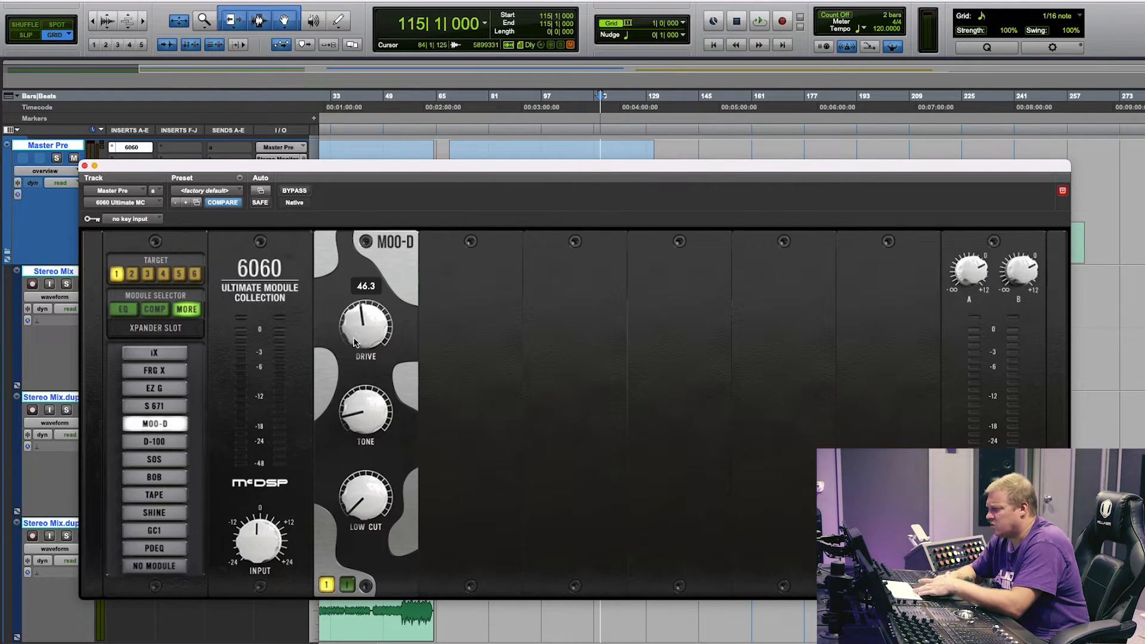
key(space)
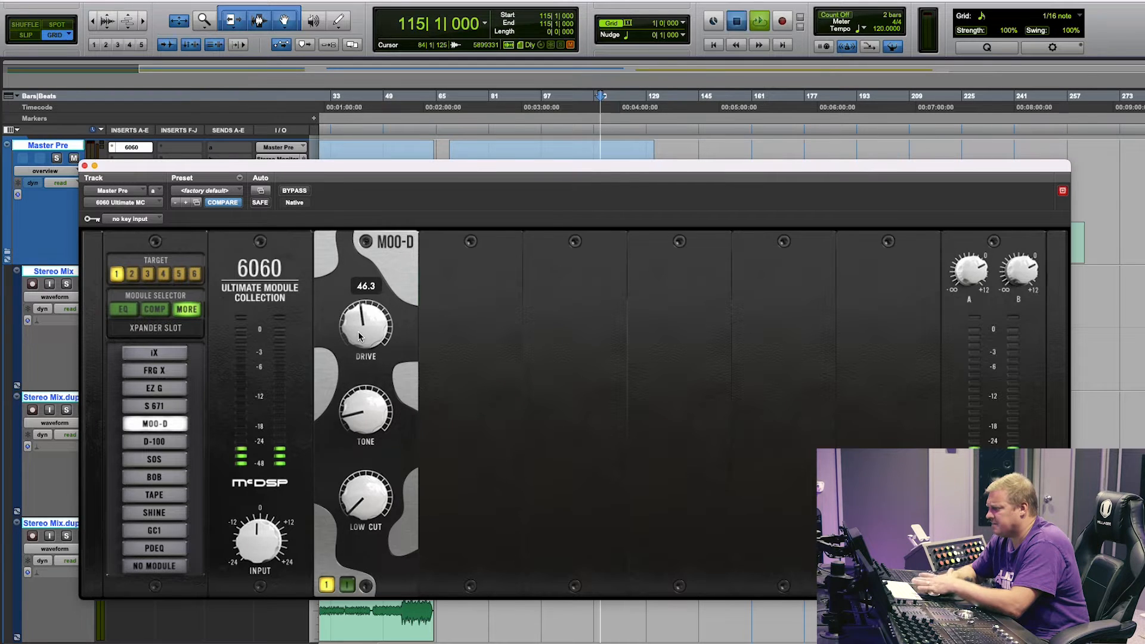
drag(359, 335, 356, 301)
drag(350, 424, 355, 318)
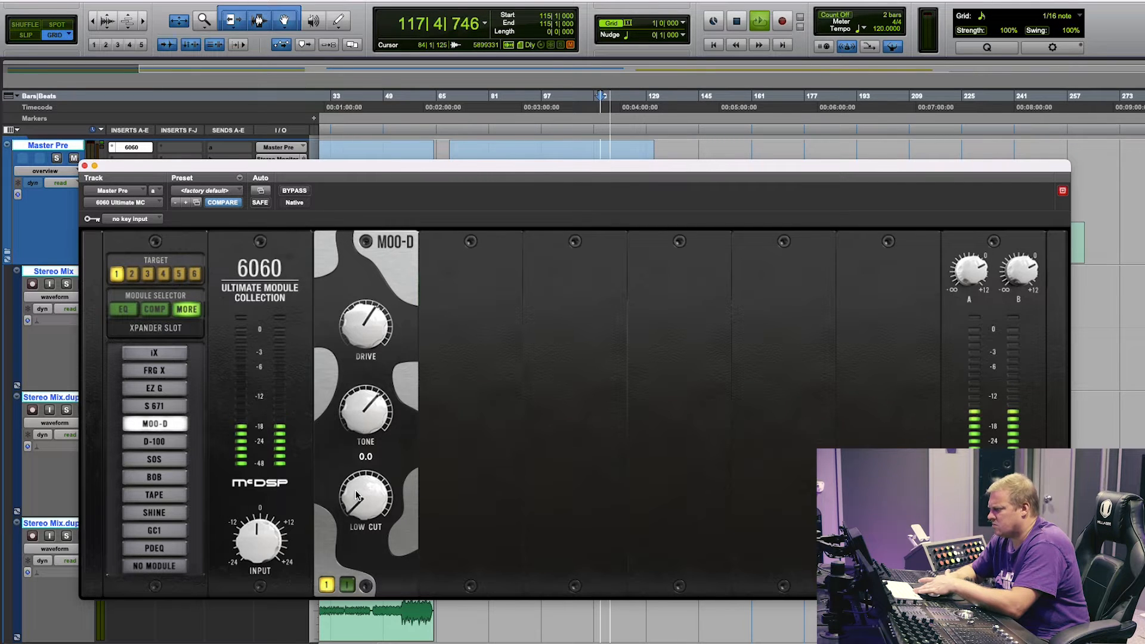
mouse_move(360, 507)
mouse_down()
mouse_move(361, 468)
mouse_move(361, 514)
mouse_up()
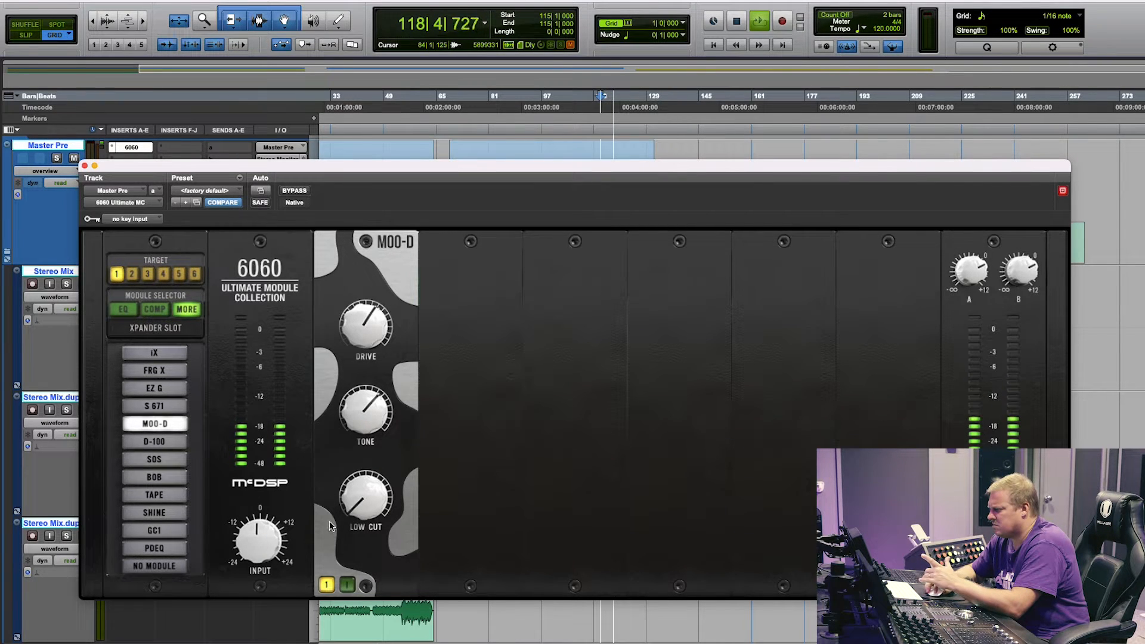
key(space)
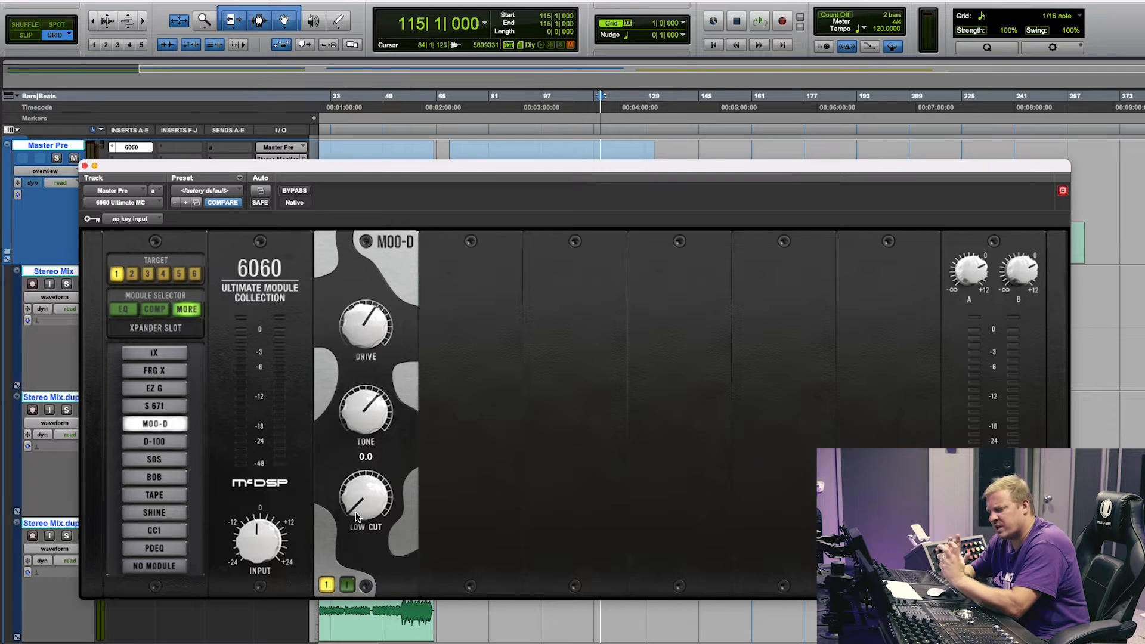
Step: Play again, raise the MOO-D's low cut, compare the module off and on, and reduce its drive to about 45.8
key(space)
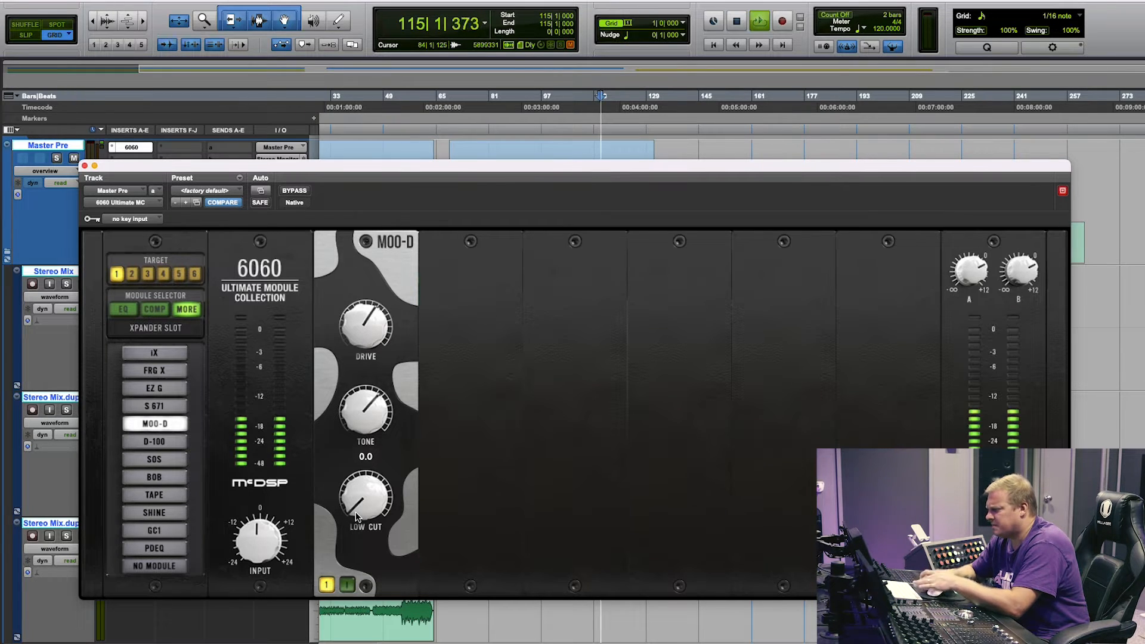
mouse_move(356, 516)
mouse_down()
mouse_move(348, 313)
mouse_move(361, 503)
mouse_up()
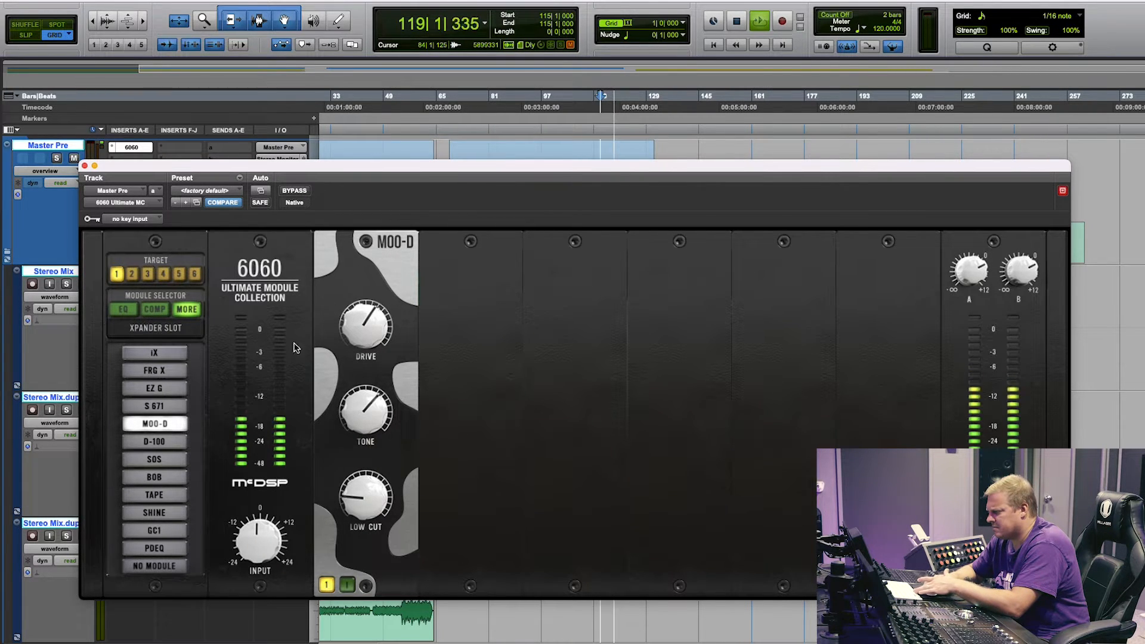
click(326, 585)
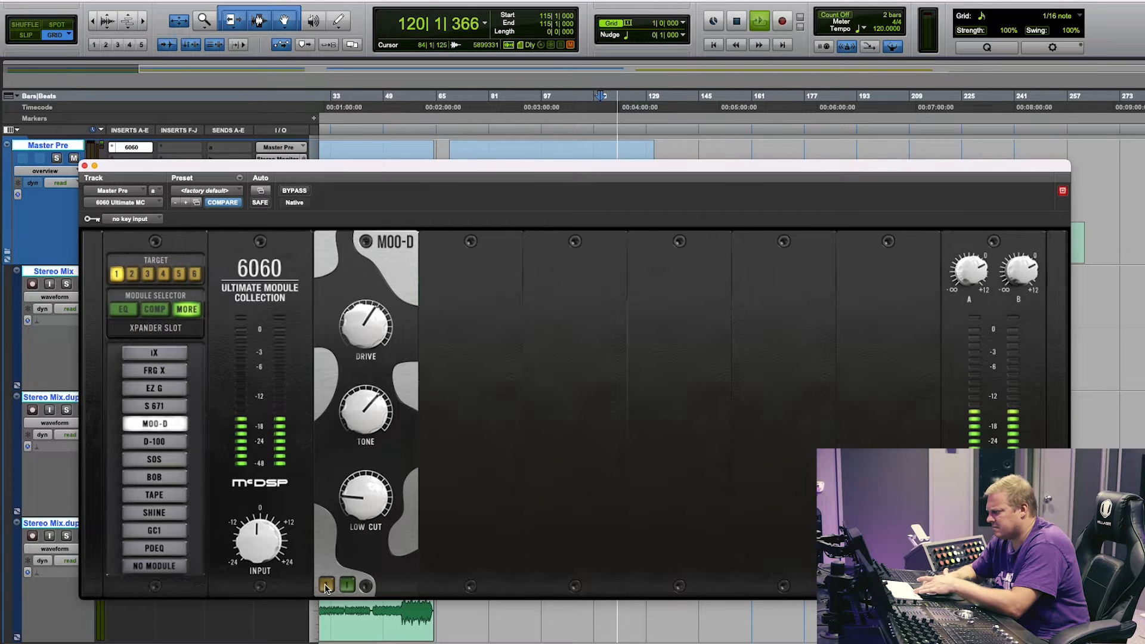
click(327, 585)
mouse_move(351, 325)
drag(350, 325, 359, 358)
key(space)
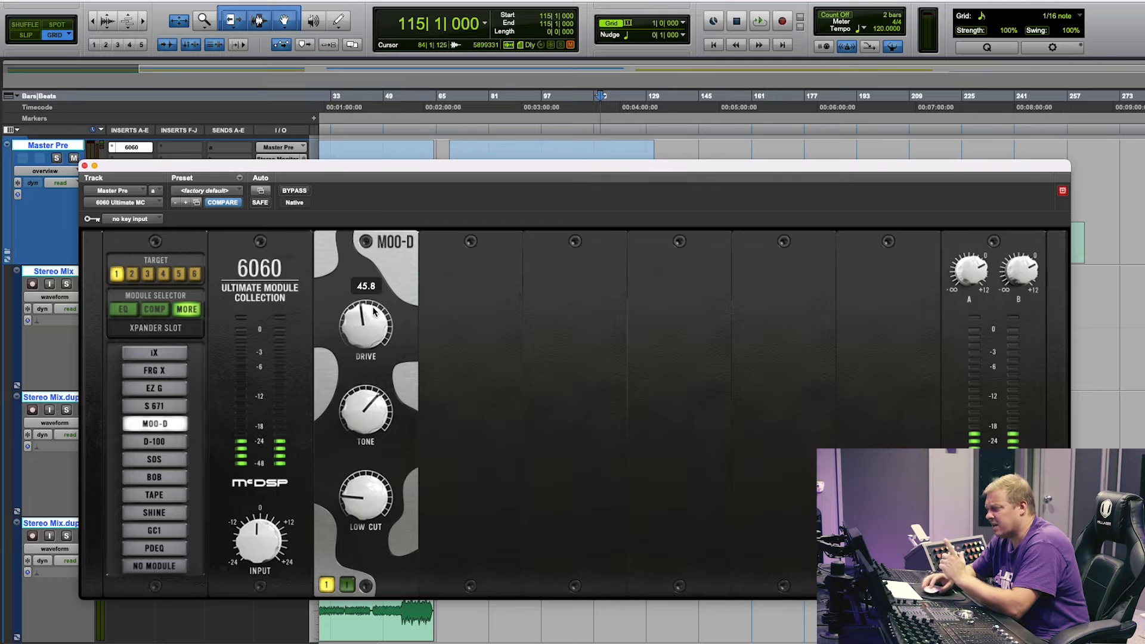
Step: Load the D-100 into slot 1, raise its distortion to about 60 during playback, and lower its tone and low-cut
click(155, 442)
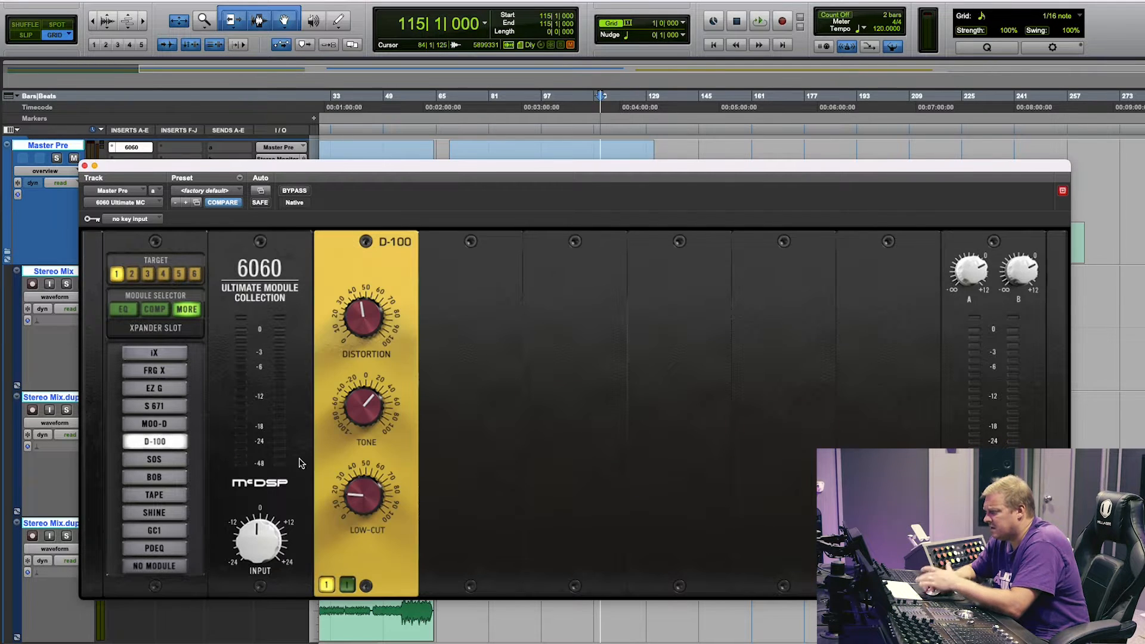
mouse_move(360, 307)
key(space)
drag(359, 307, 359, 286)
drag(356, 400, 365, 534)
key(space)
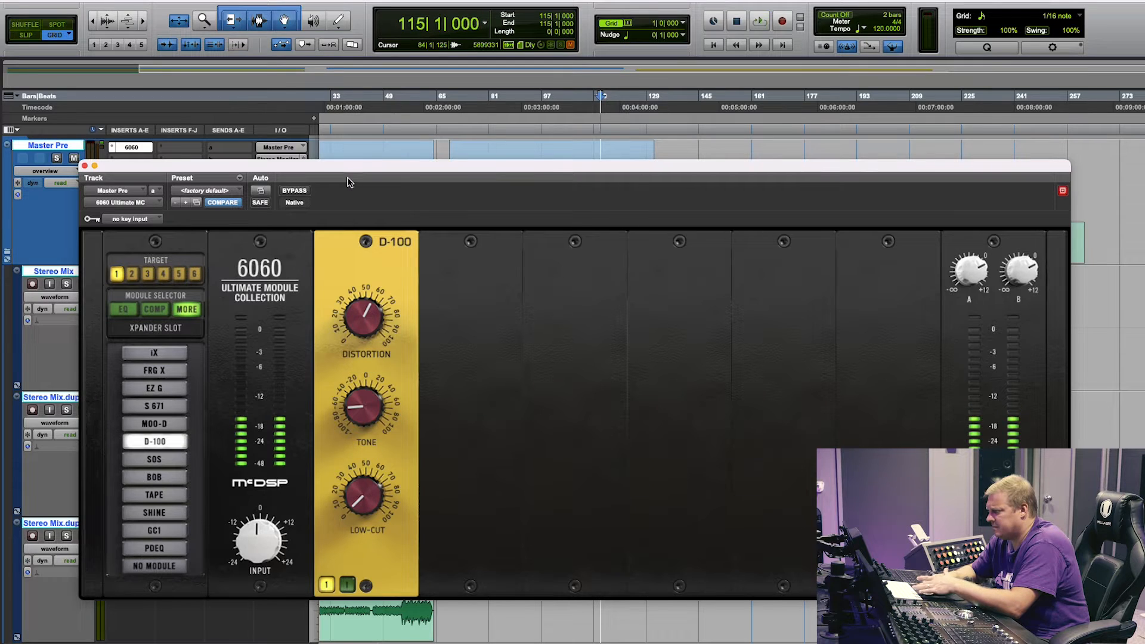
Step: Play bars 253 to 259 of the guitar stem and compare the D-100 module off and on
drag(424, 166, 428, 73)
drag(858, 573, 936, 572)
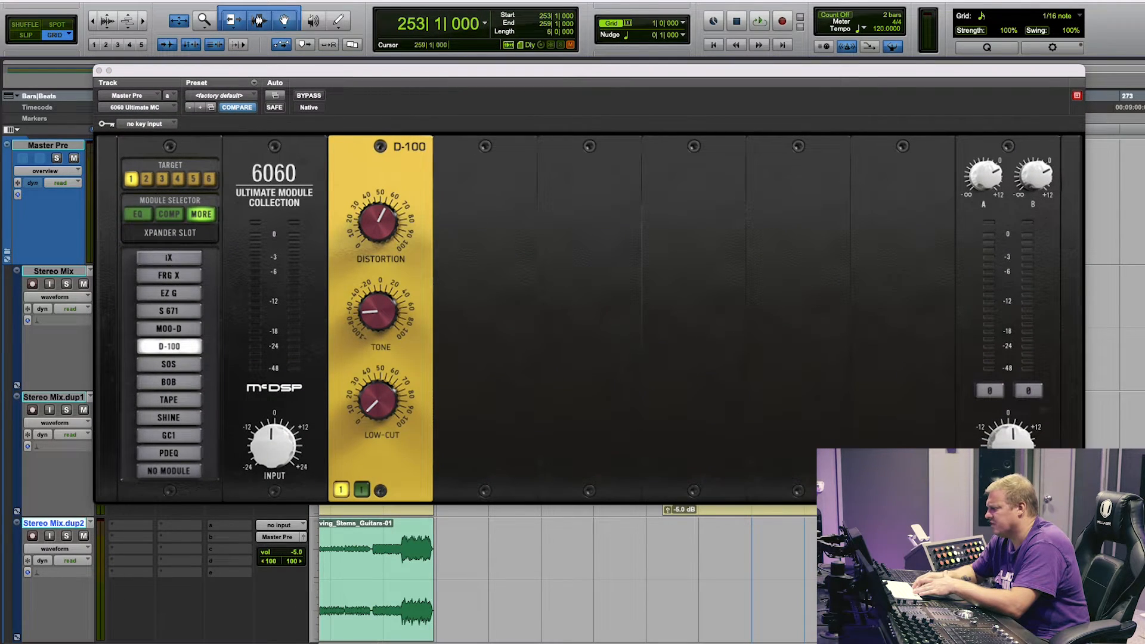
key(space)
mouse_move(385, 229)
mouse_down()
mouse_move(383, 188)
mouse_move(386, 232)
mouse_up()
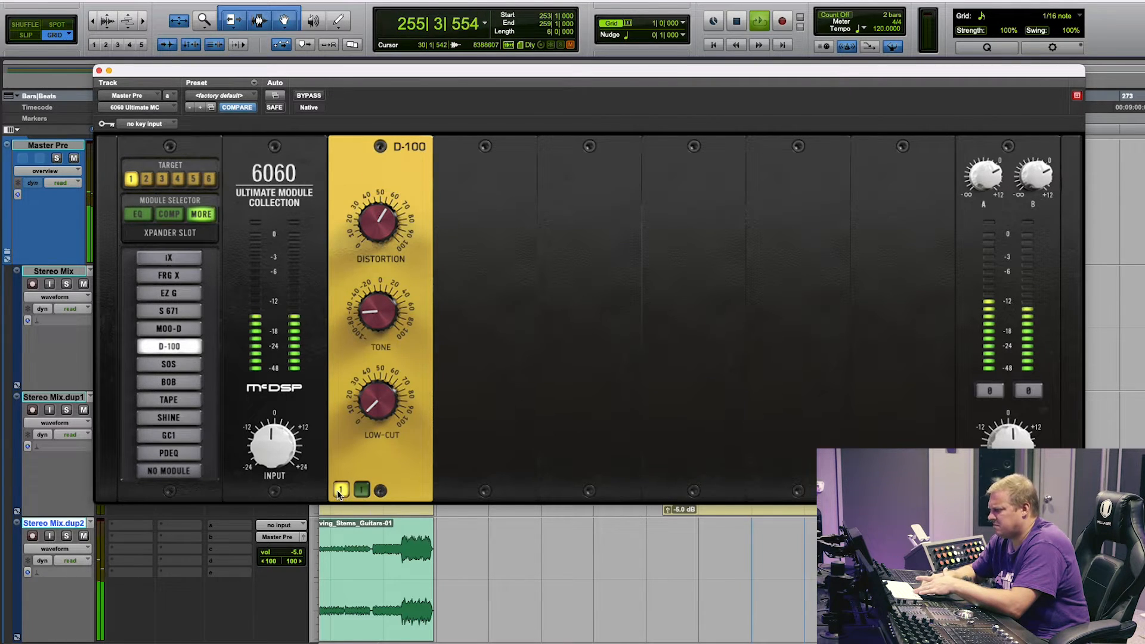
click(339, 490)
click(343, 486)
click(344, 487)
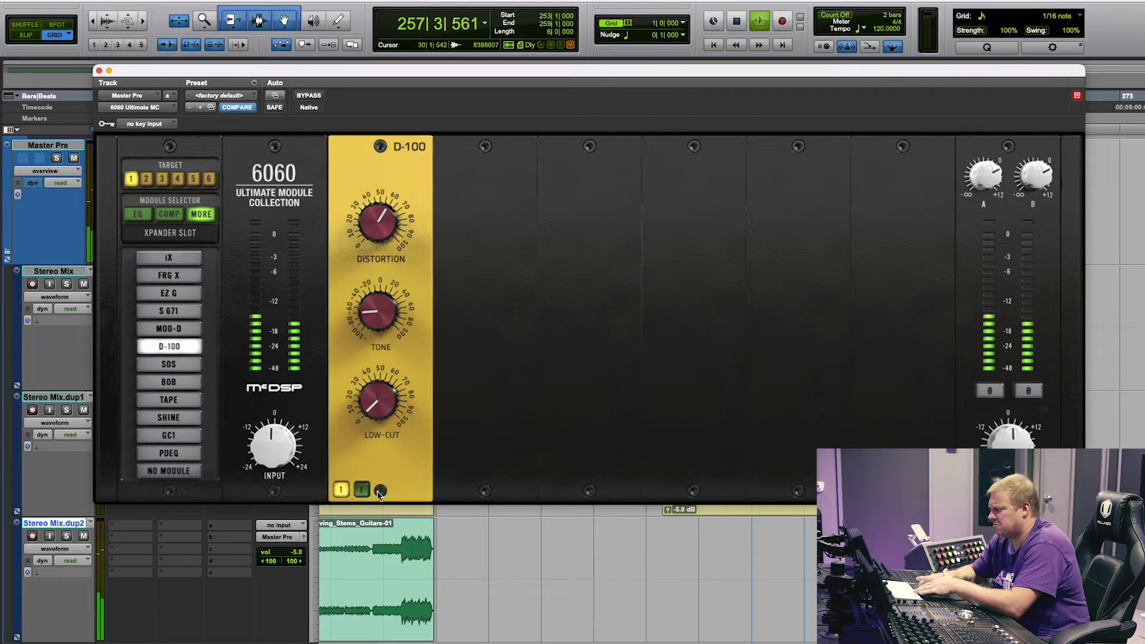
Step: Lower the 6060's output to about -4.9, compare the D-100 off and on again, and stop playback
drag(1008, 440, 1008, 471)
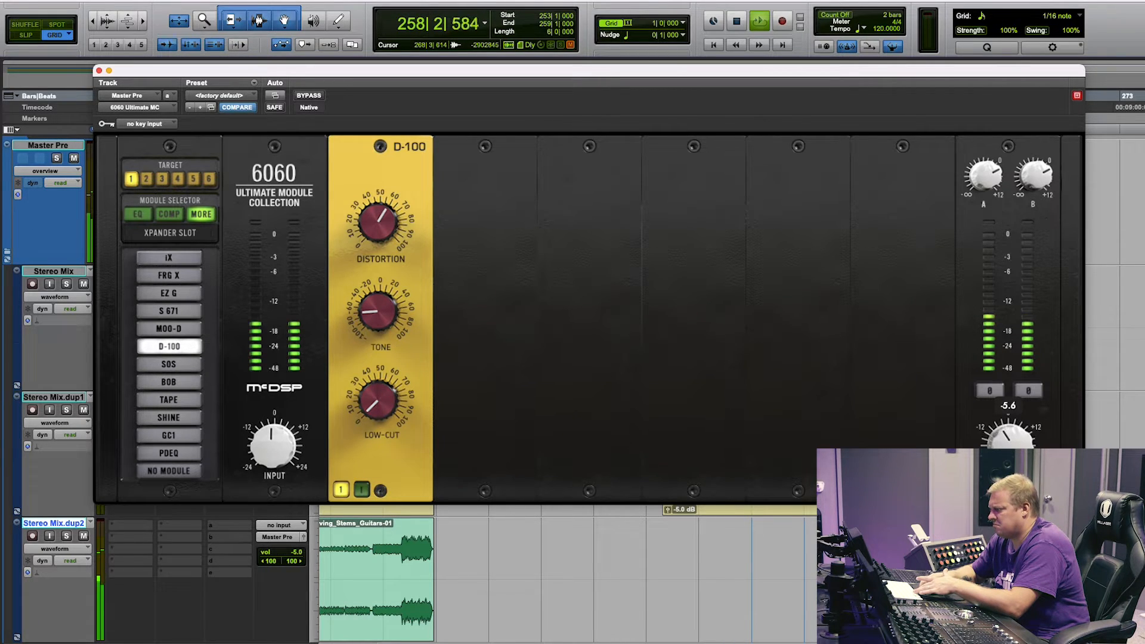
click(344, 489)
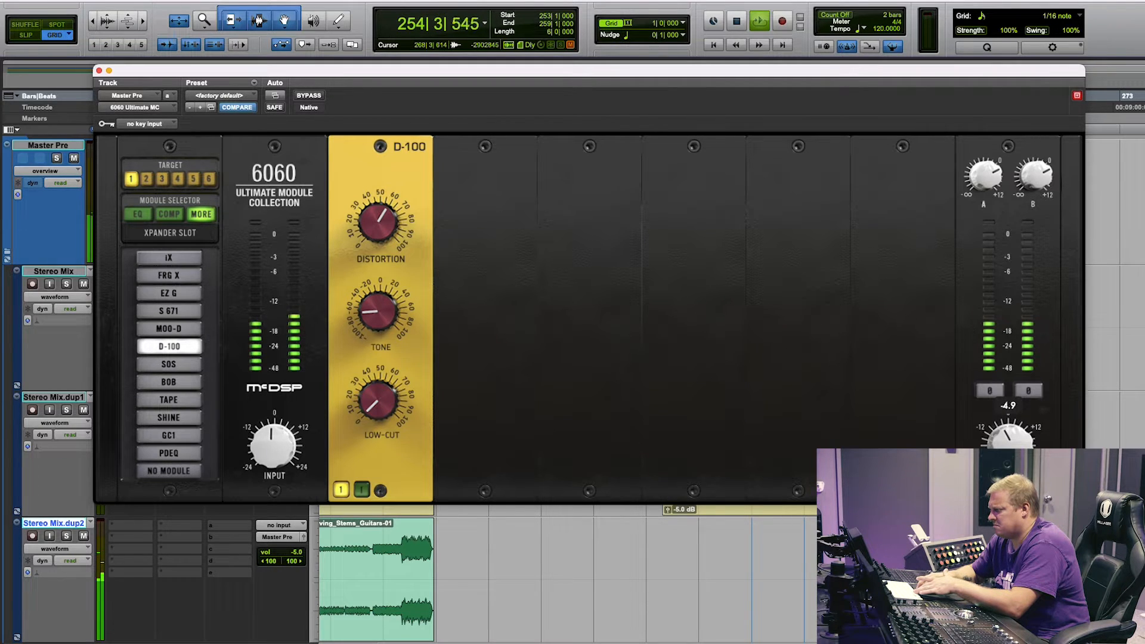
click(342, 488)
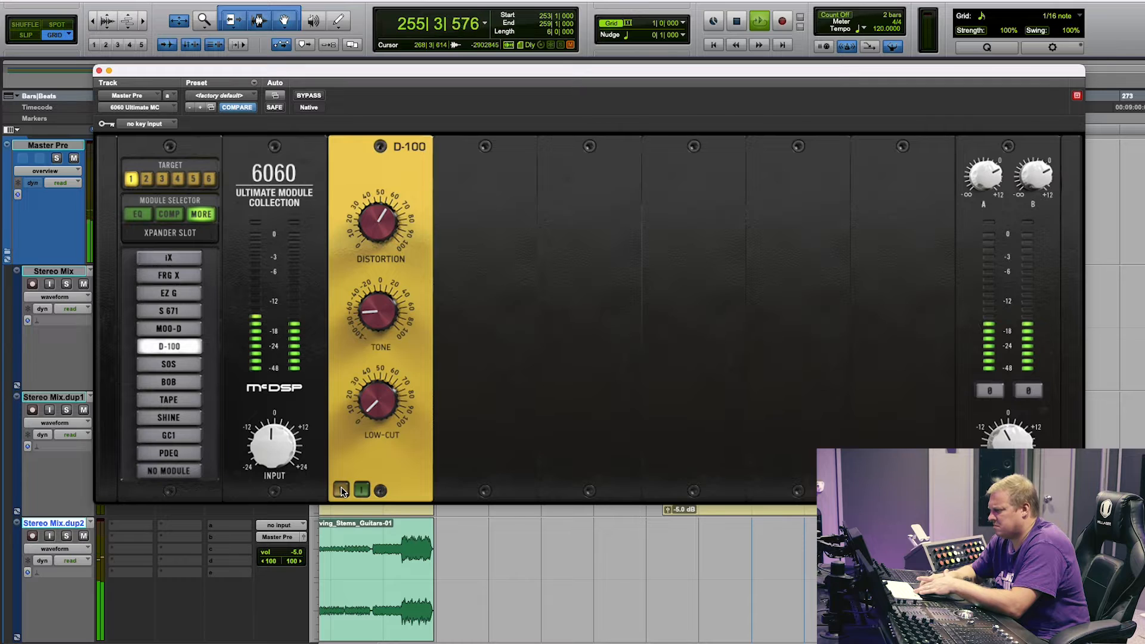
click(342, 490)
key(space)
mouse_move(352, 283)
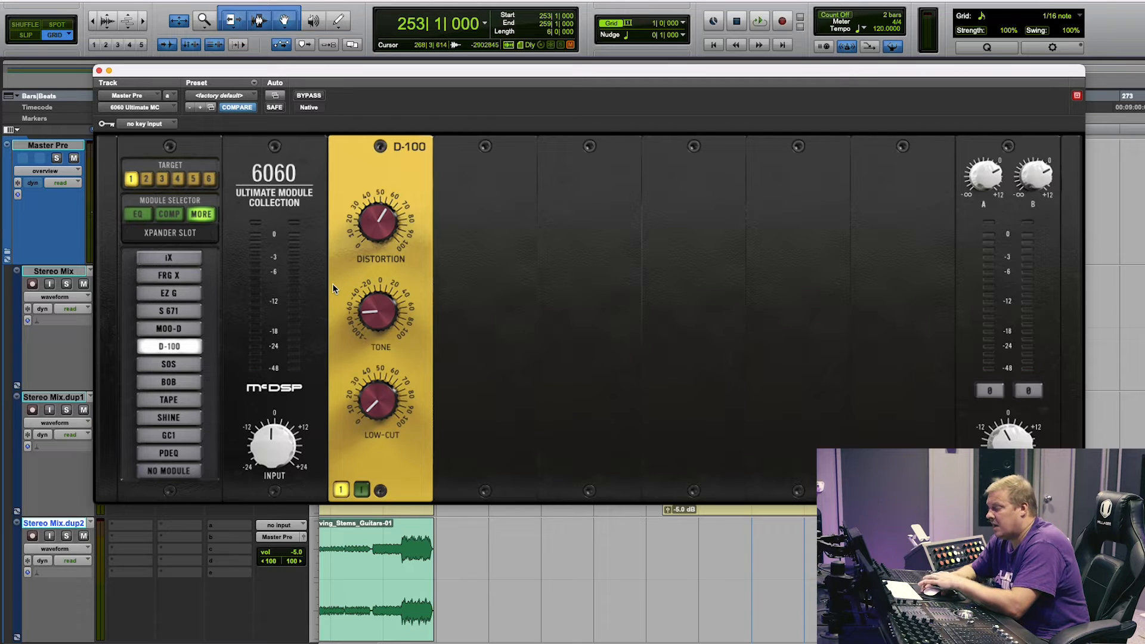
mouse_move(370, 215)
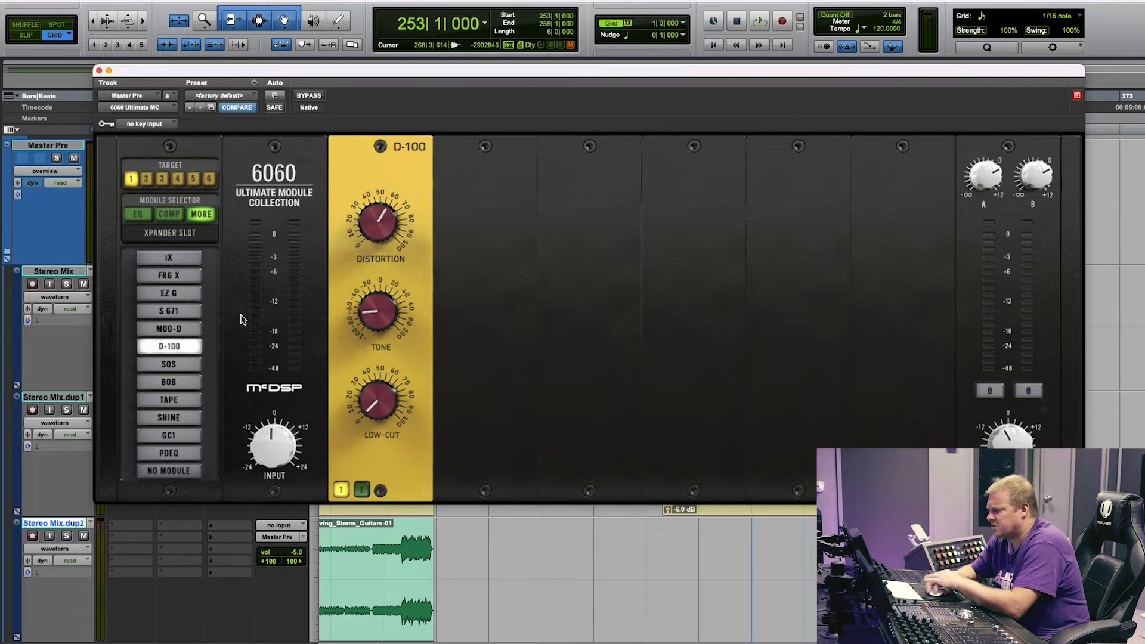
Step: Load the SOS into slot 1 and start playing bars 115 to 129 of the bass stem
click(183, 364)
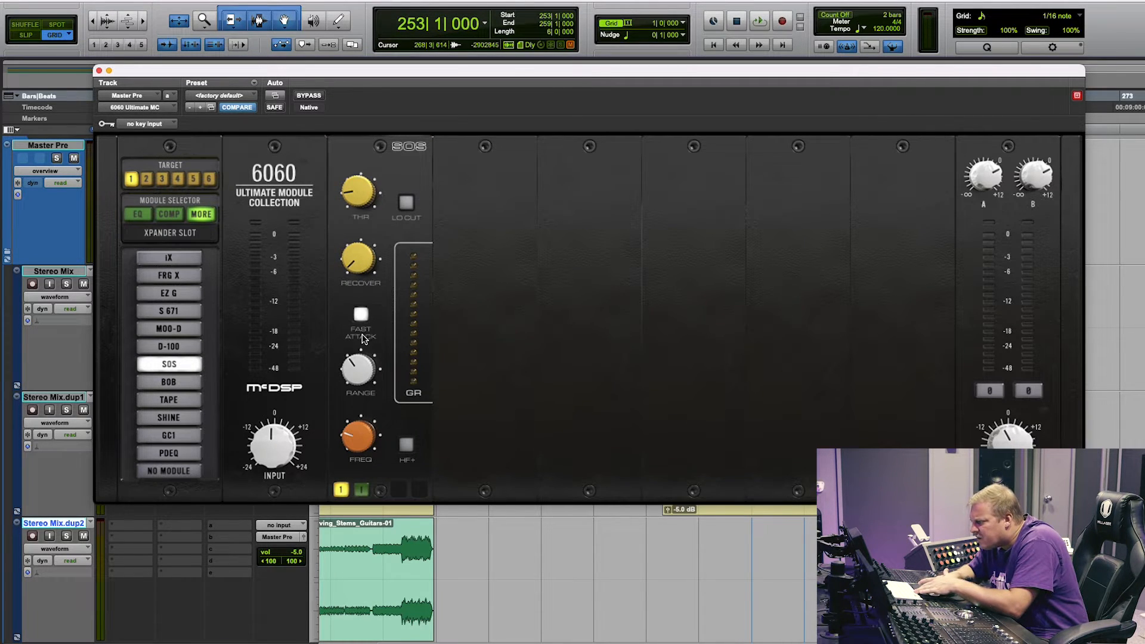
mouse_move(373, 257)
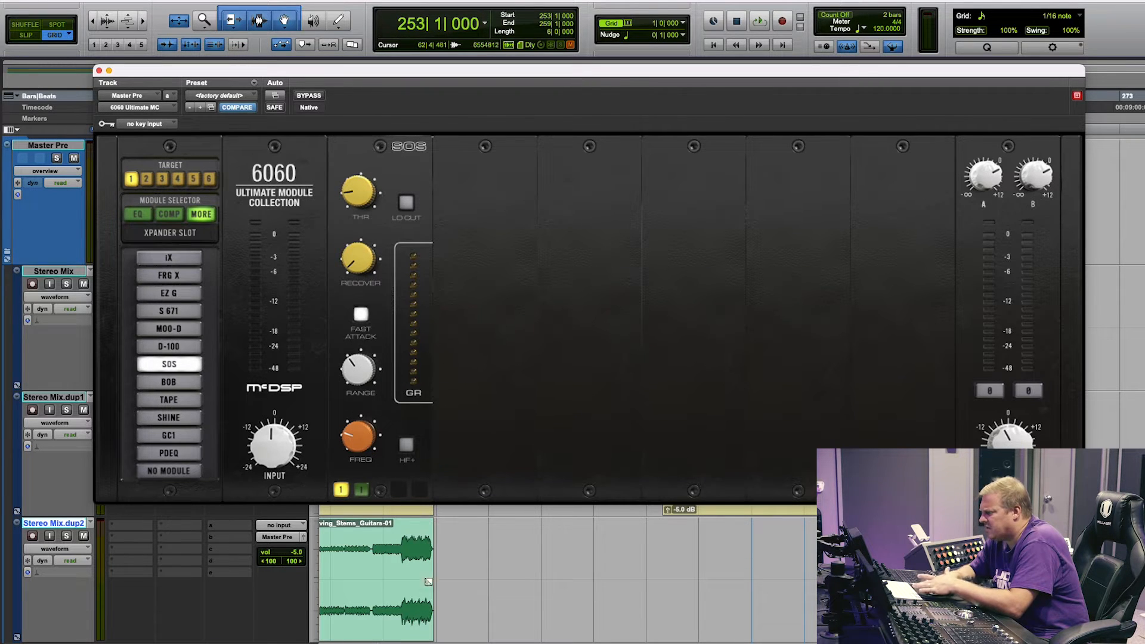
drag(571, 72, 646, 486)
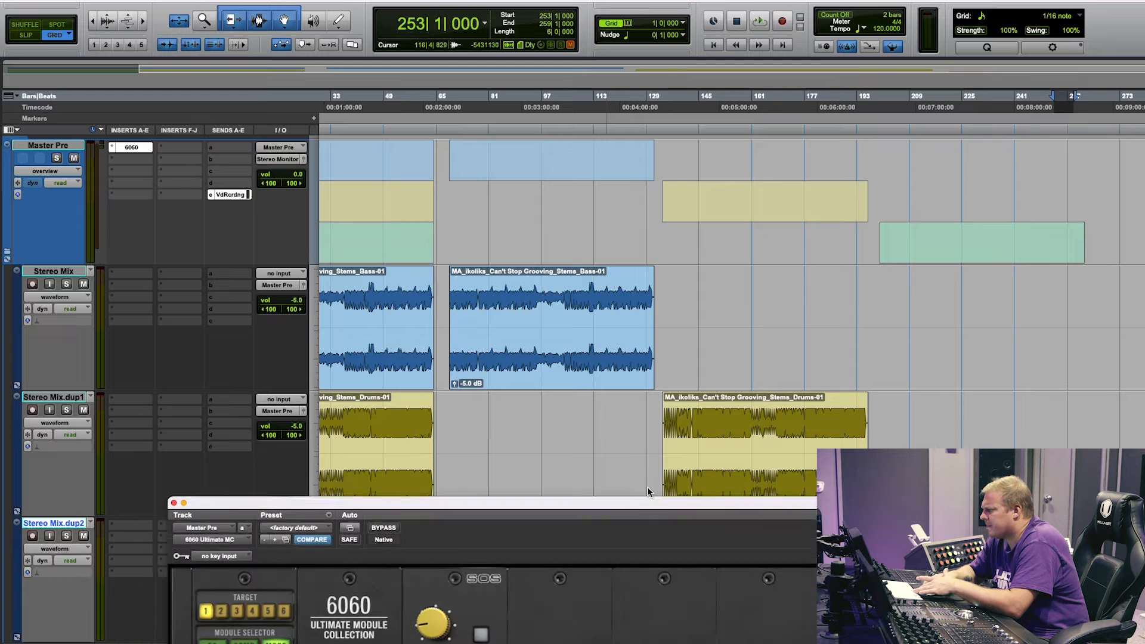
mouse_move(594, 286)
mouse_down()
mouse_move(634, 282)
mouse_move(601, 285)
mouse_up()
key(space)
Step: Raise the SOS's threshold and recover, set its range to 100.0, and sweep its frequency during bass playback
drag(566, 504, 528, 187)
drag(387, 231, 390, 173)
drag(384, 357, 400, 218)
drag(399, 471, 397, 311)
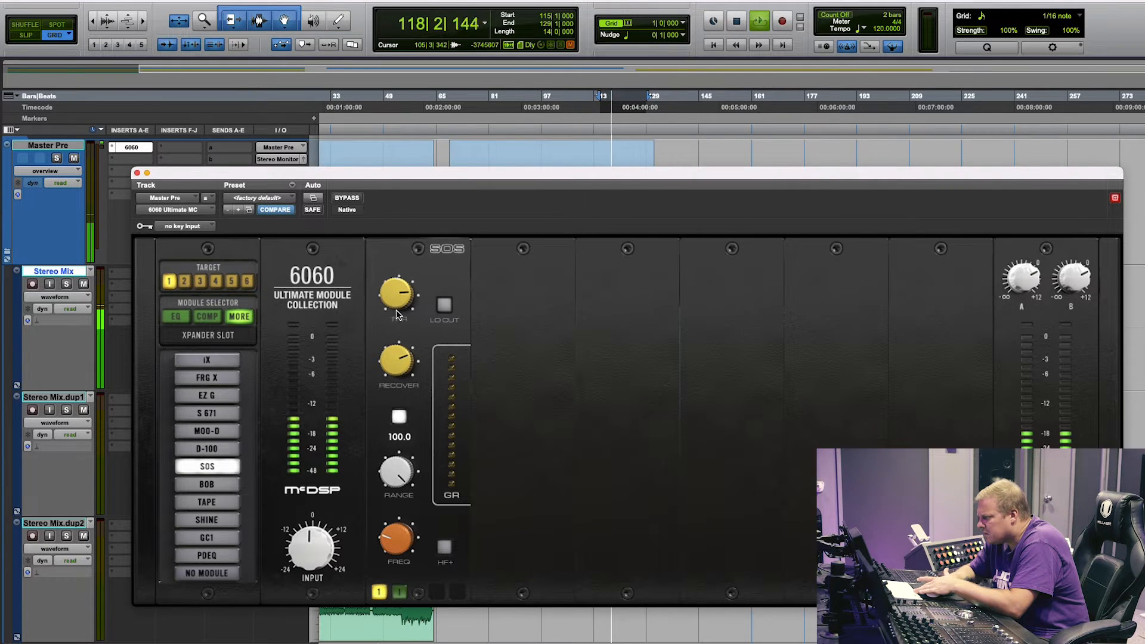
drag(405, 540, 404, 496)
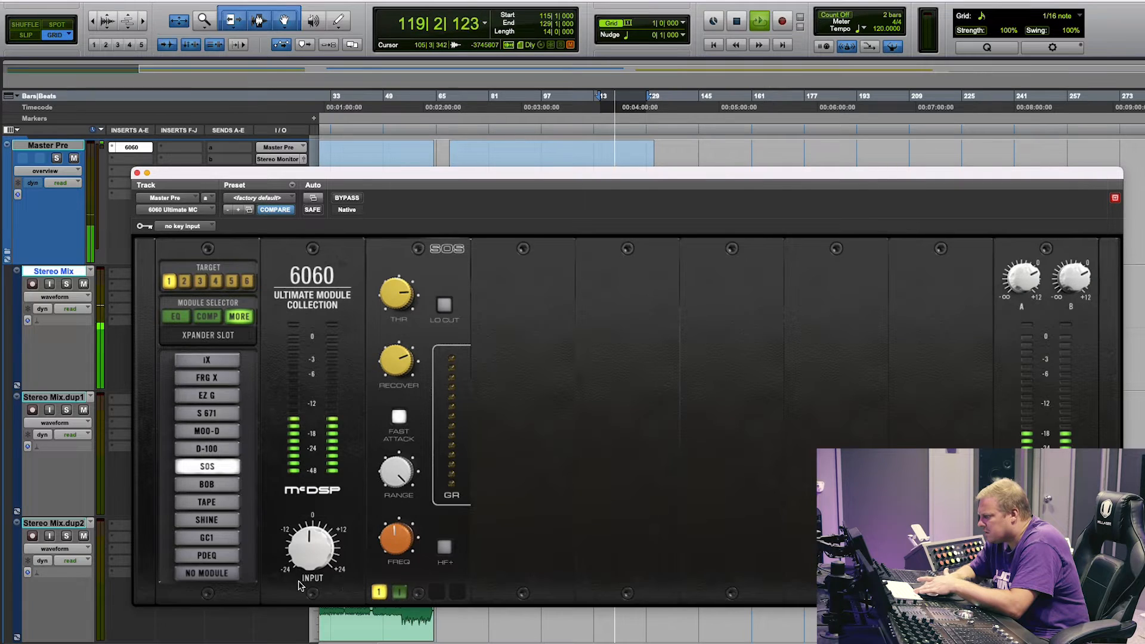
drag(394, 541, 400, 578)
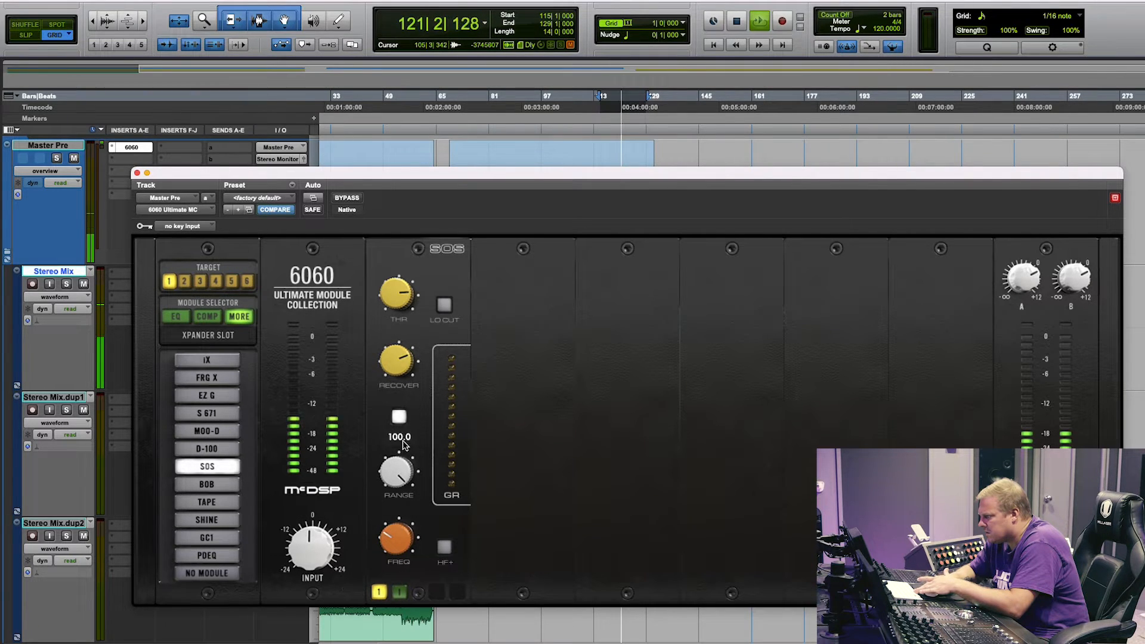
Step: Lower the SOS's threshold and range with recover at 76.0, compare the module off and on, and stop playback
drag(400, 298, 402, 414)
drag(391, 357, 392, 421)
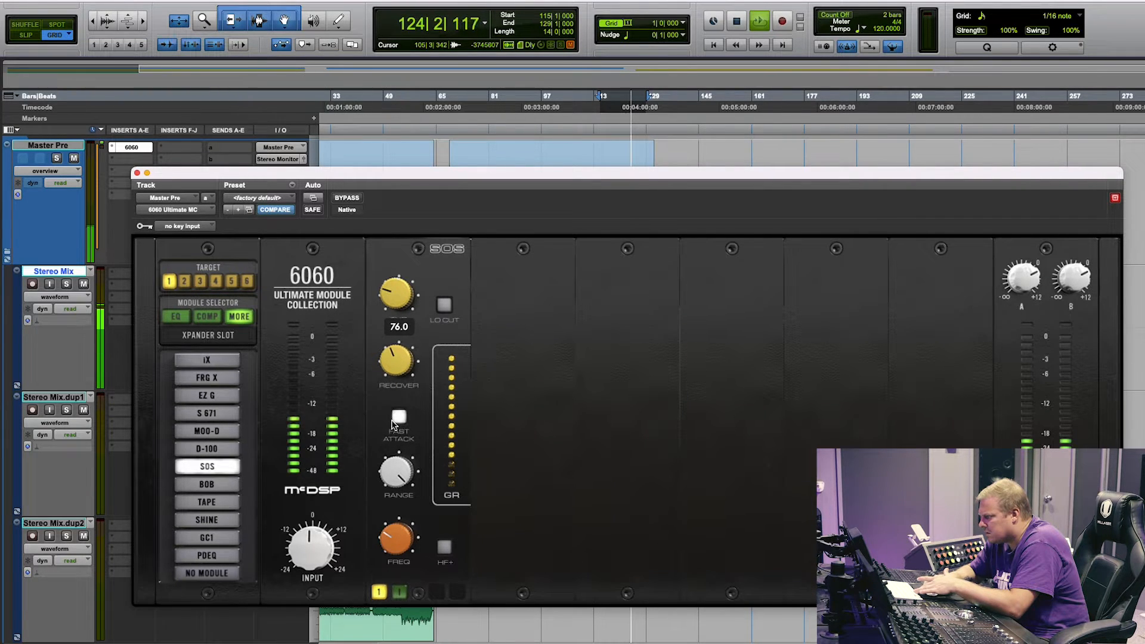
mouse_move(398, 467)
mouse_down()
mouse_move(410, 606)
mouse_move(398, 451)
mouse_move(399, 461)
mouse_up()
click(382, 597)
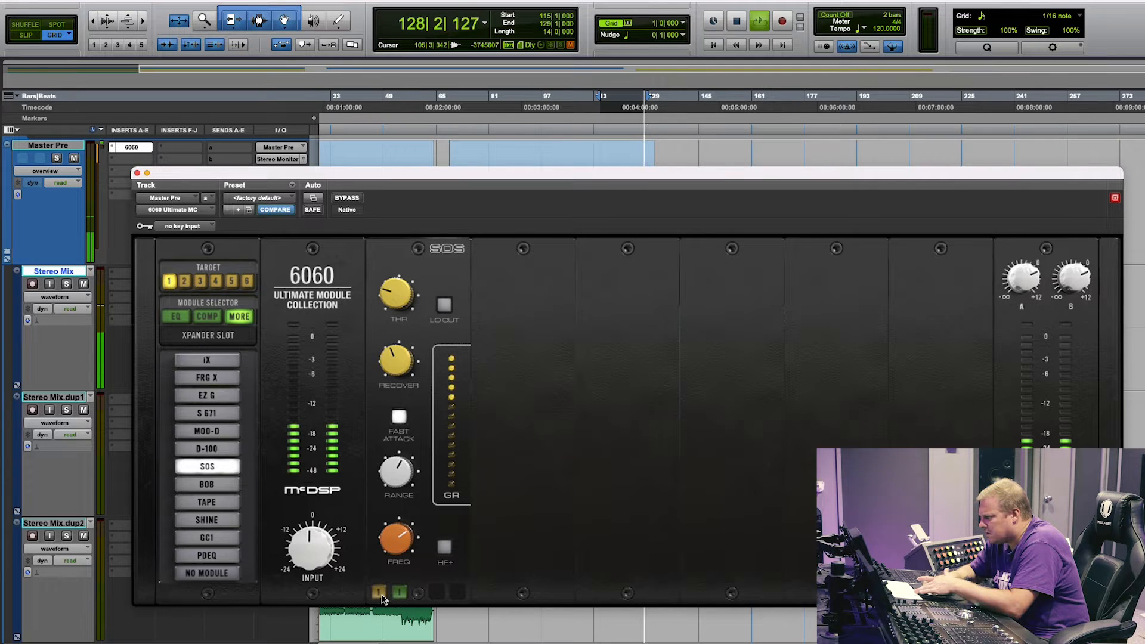
key(space)
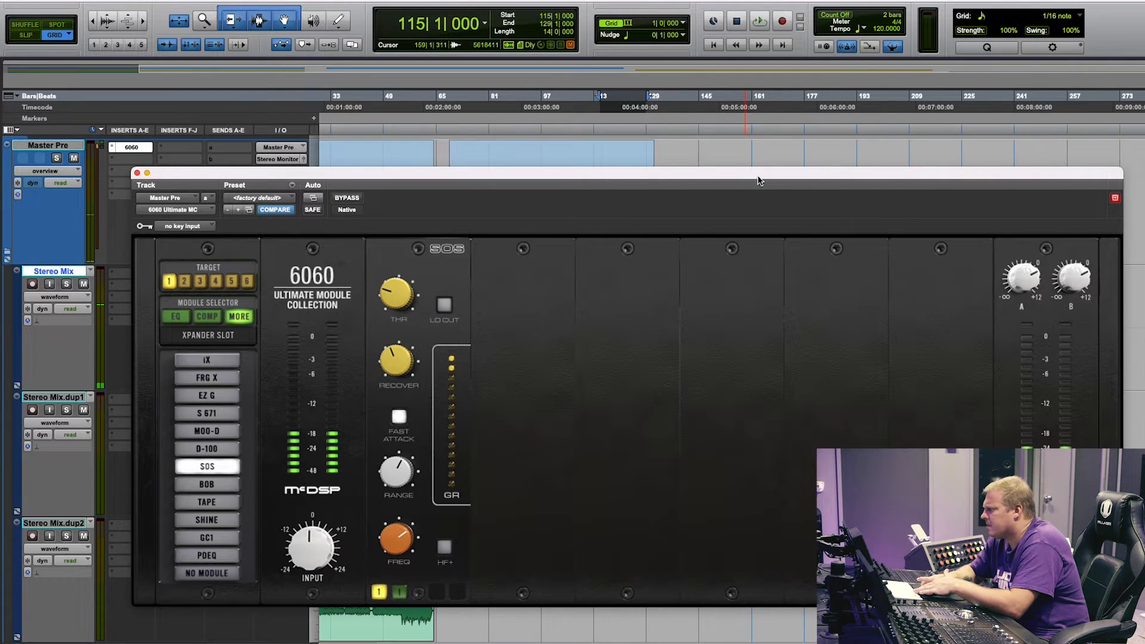
Step: Play bars 254 to 260 of the guitar stem, lower the SOS's threshold, and compare the module off and on
drag(785, 188, 665, 129)
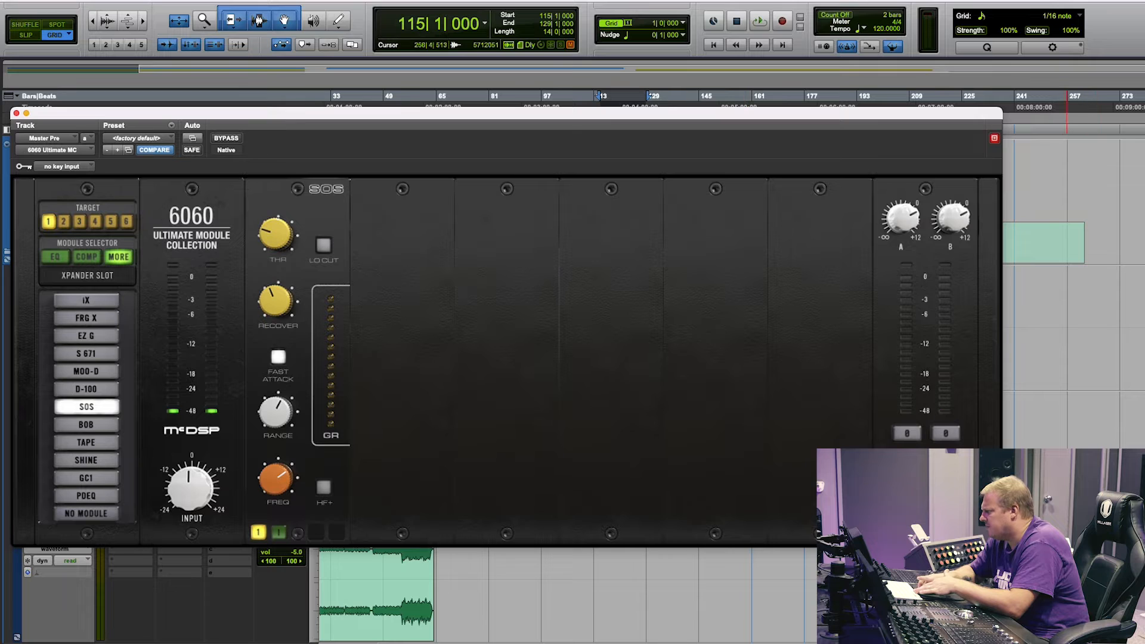
drag(1057, 527, 1078, 527)
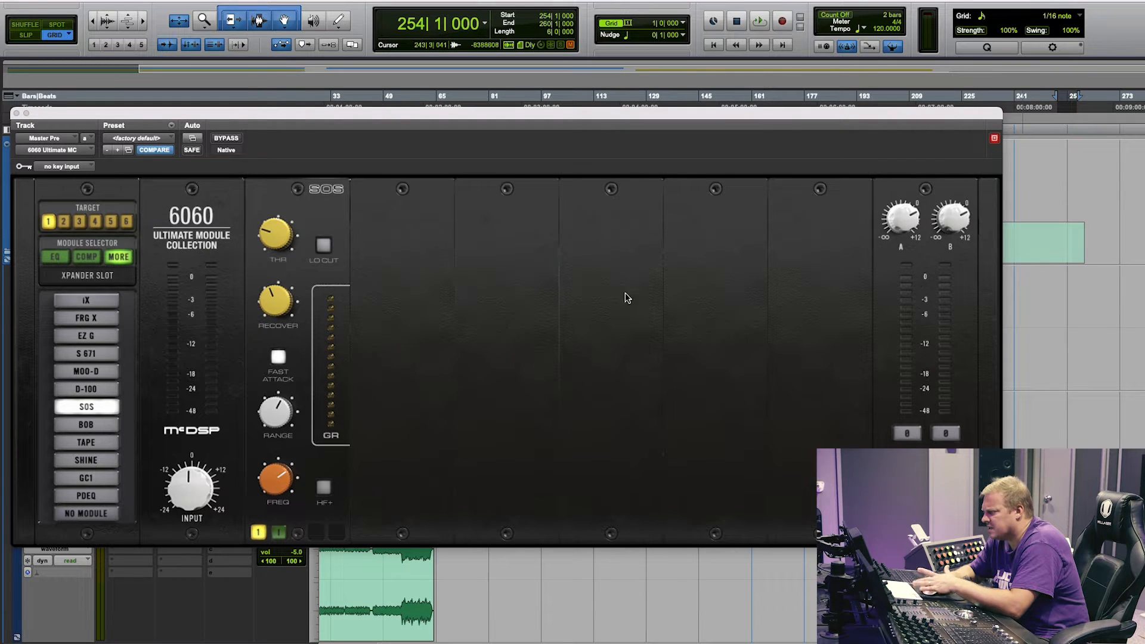
mouse_move(271, 309)
key(space)
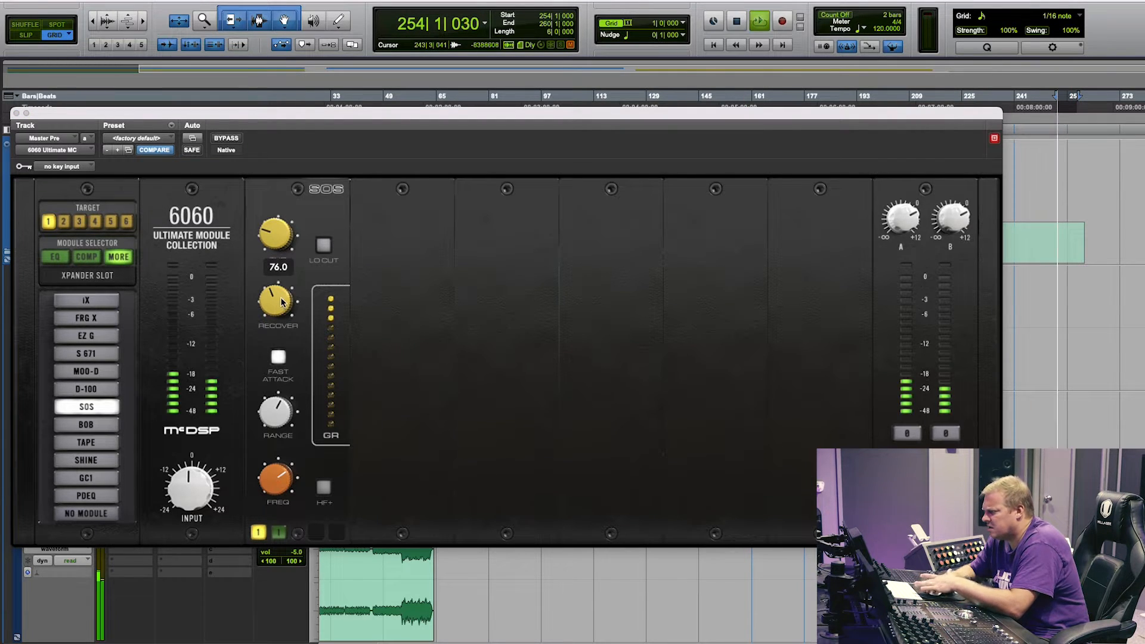
click(272, 251)
mouse_move(268, 413)
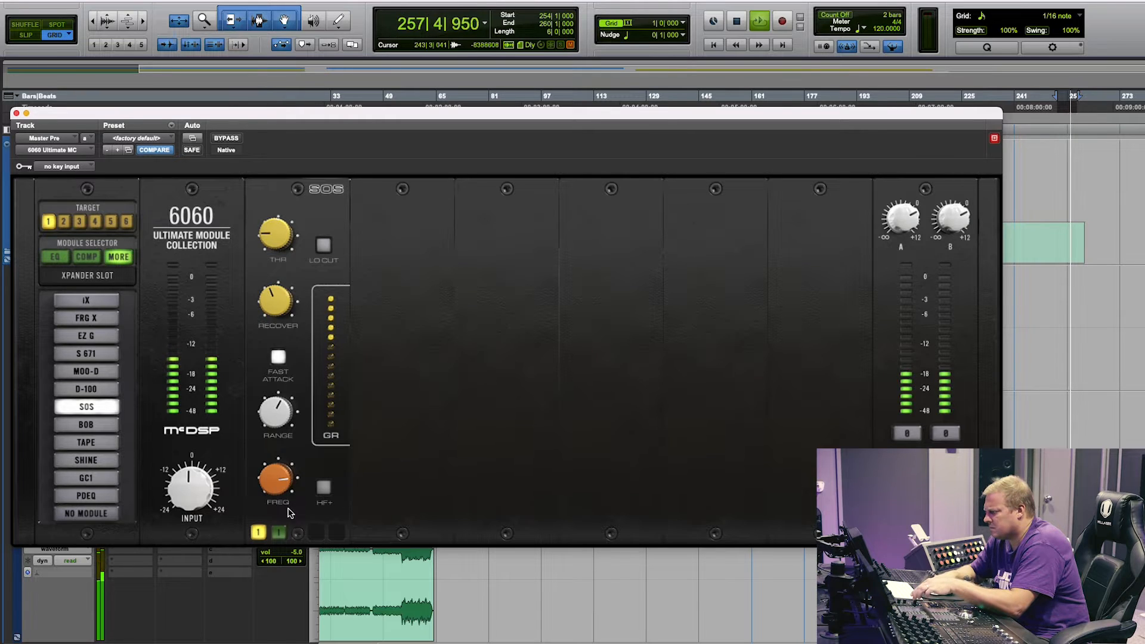
click(259, 532)
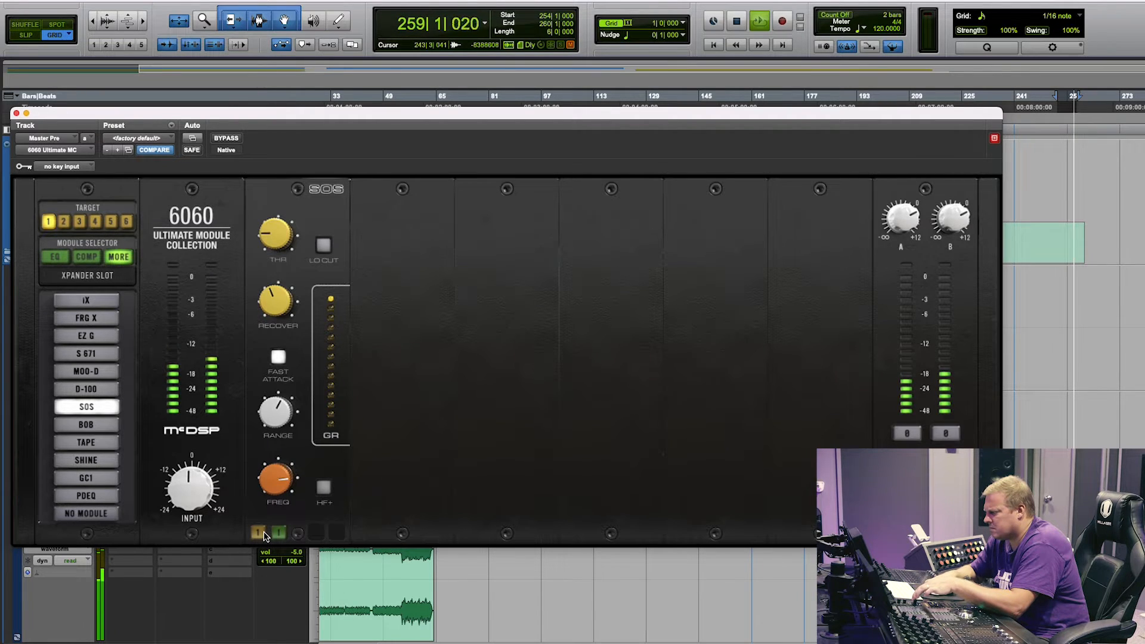
click(258, 533)
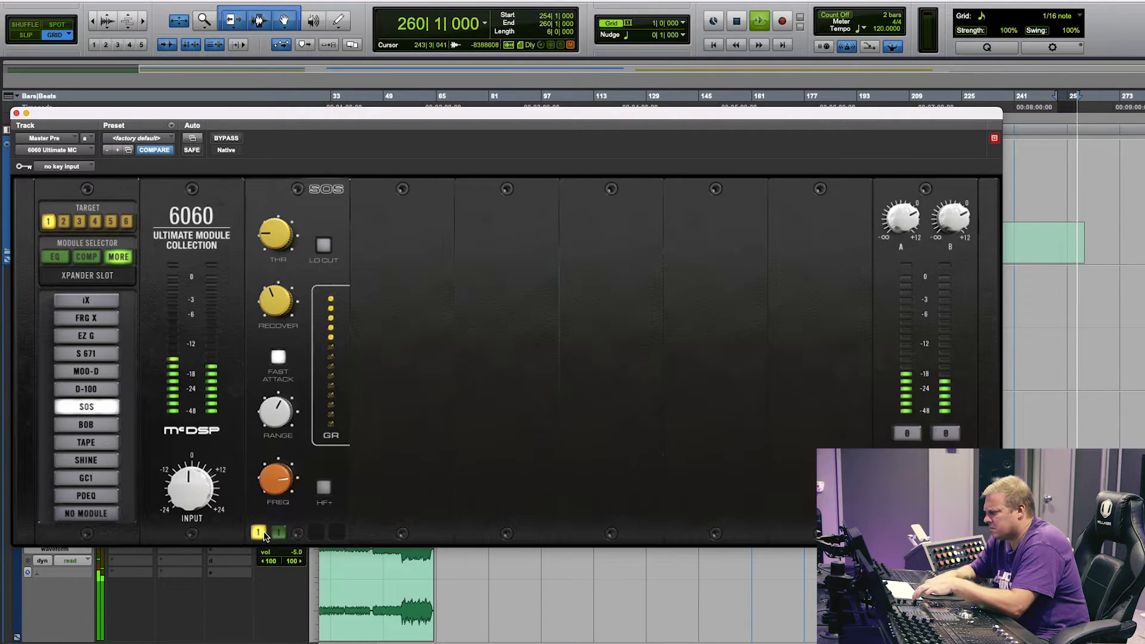
Step: Try the SOS's fast attack off and on, set recover to 50.0, adjust the frequency, compare the module off and on, and stop
click(278, 358)
click(278, 358)
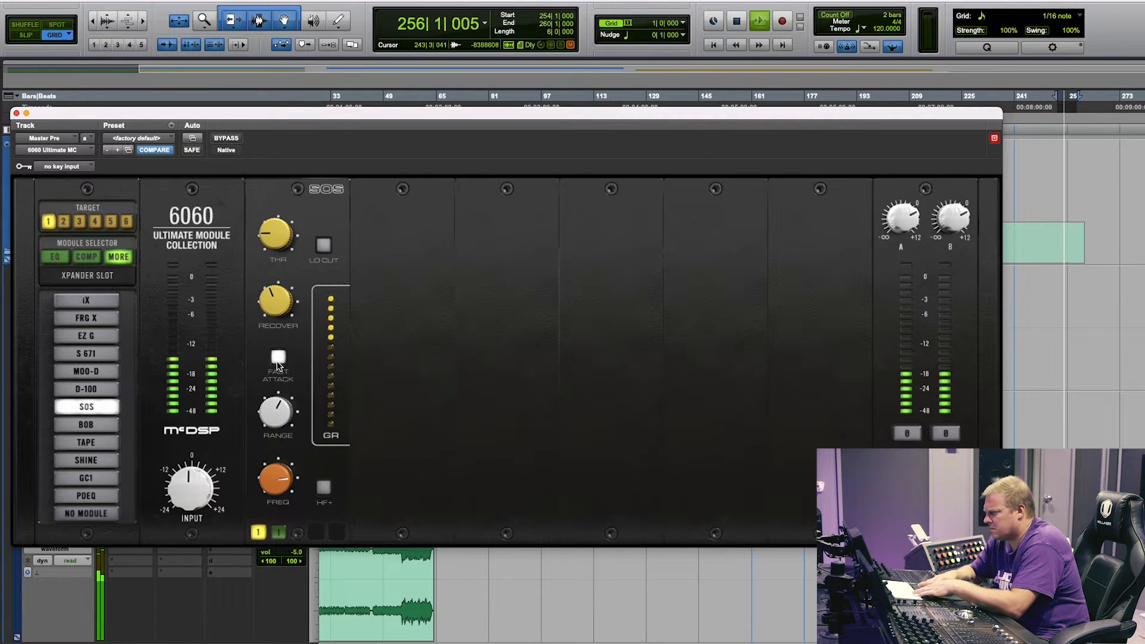
mouse_move(268, 288)
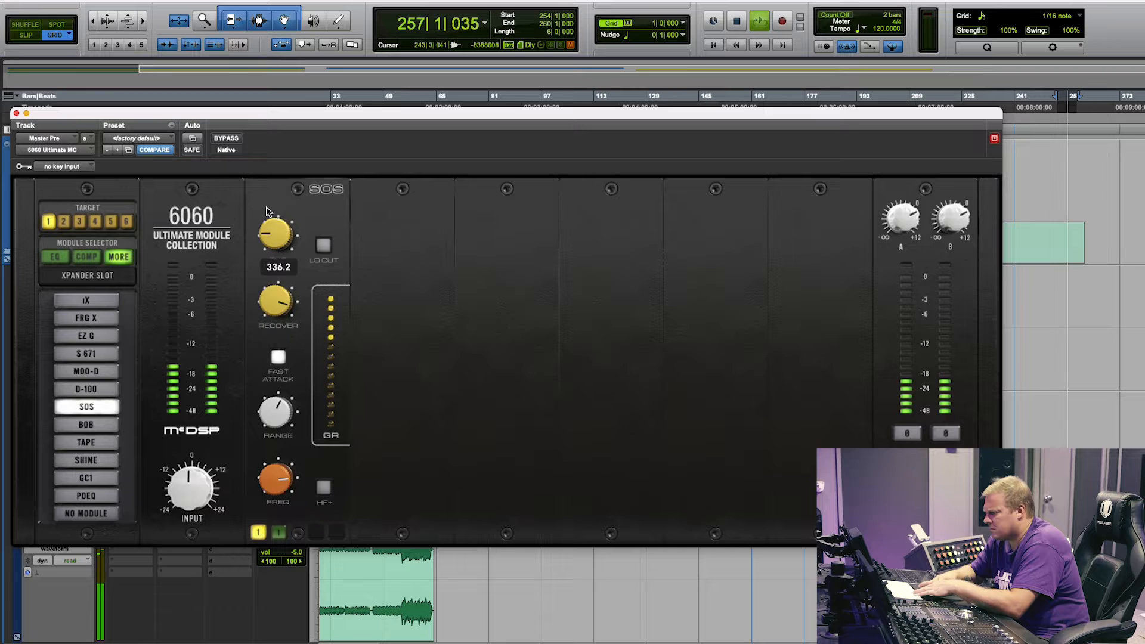
drag(284, 367, 283, 401)
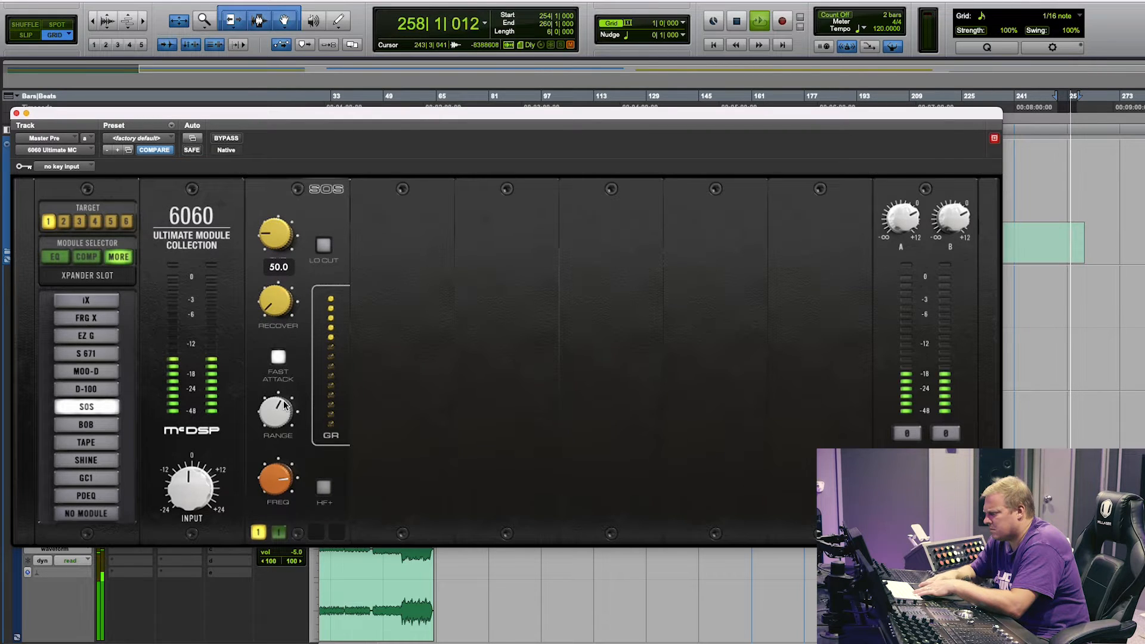
drag(280, 482, 221, 547)
click(259, 536)
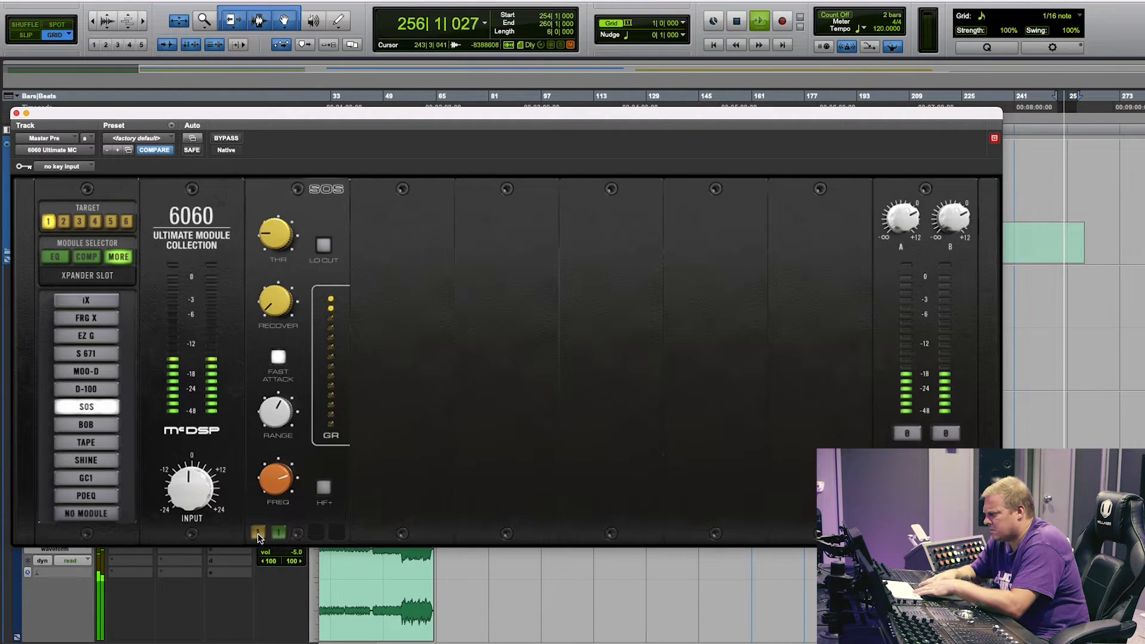
click(259, 536)
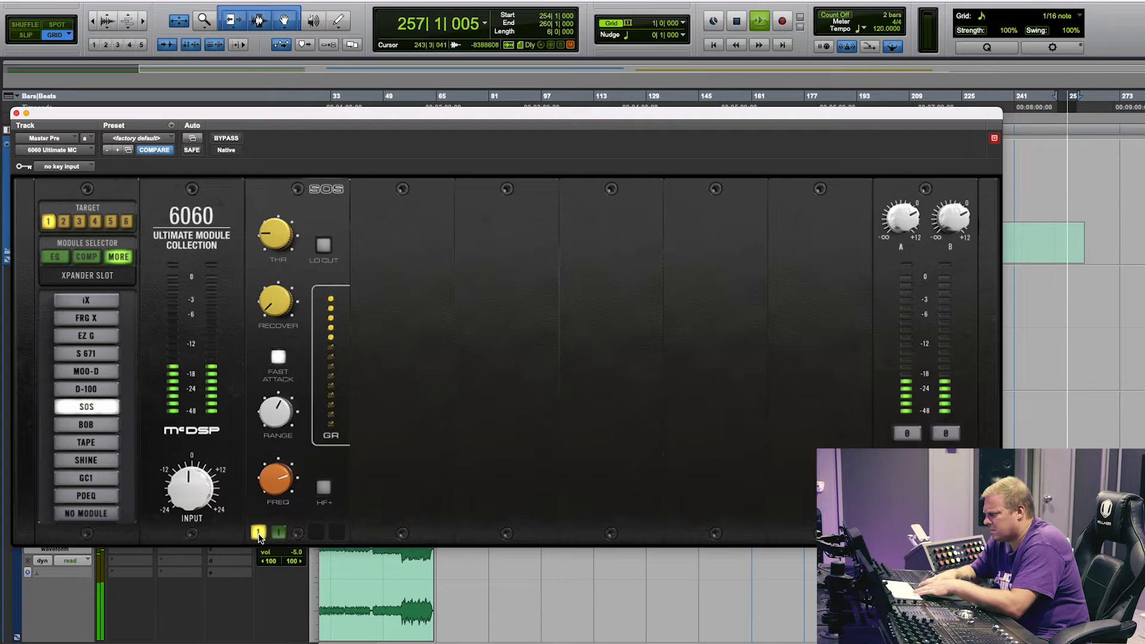
key(space)
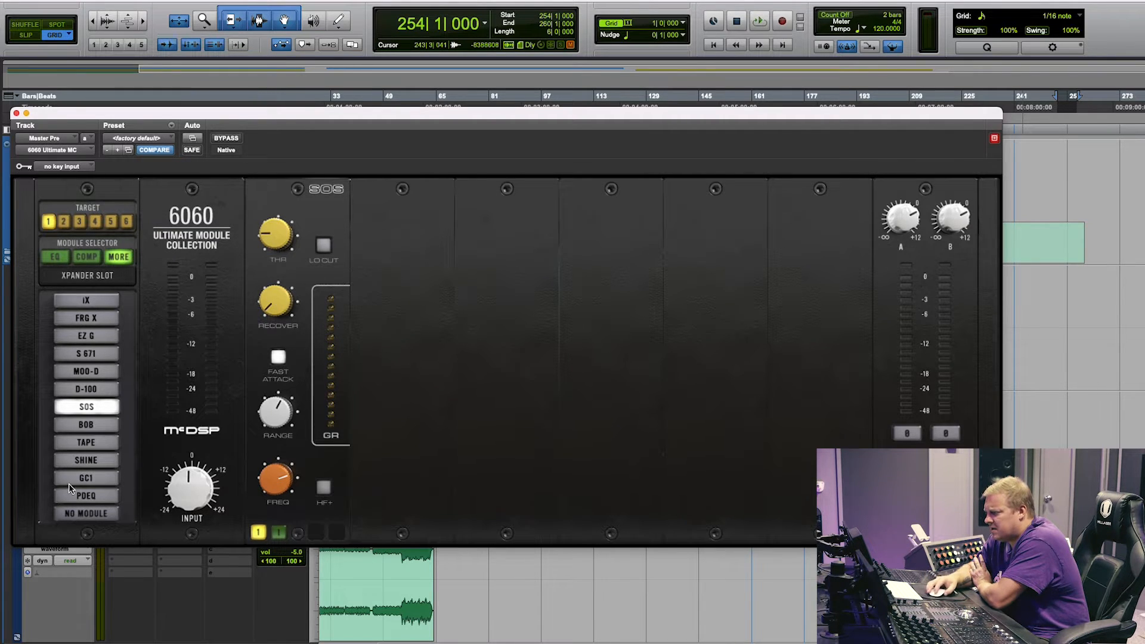
Step: Load the BOB into slot 1 and select bars 114 to 128 of the bass stem, keeping the 6060 in view
click(84, 424)
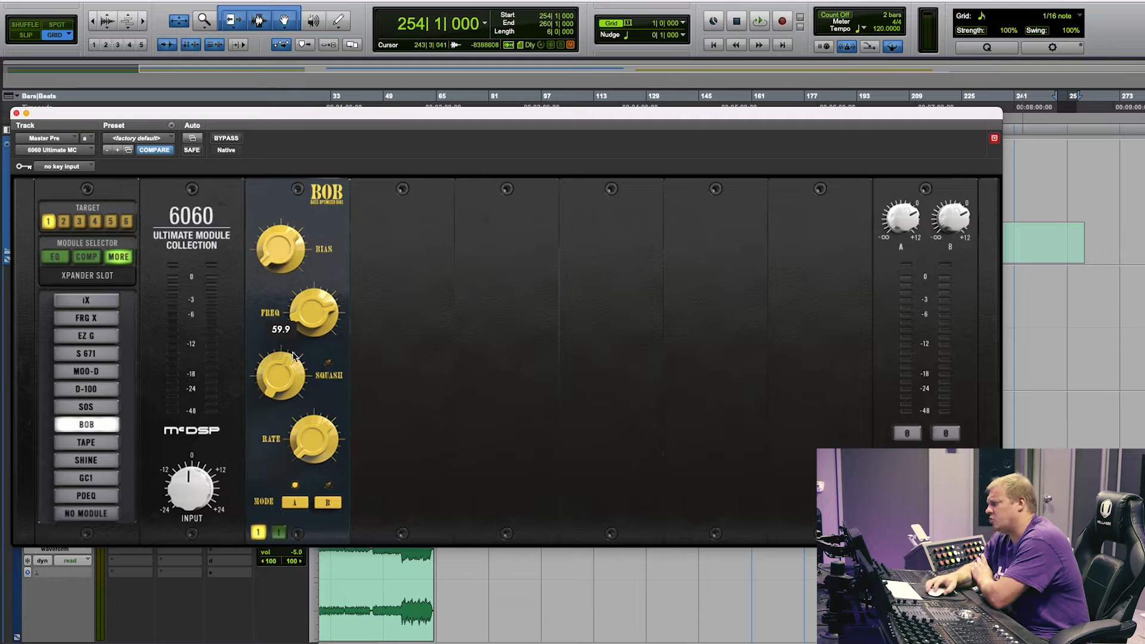
click(671, 100)
drag(670, 112, 922, 514)
drag(597, 292, 644, 285)
drag(639, 513, 509, 152)
Step: Play bars 114 to 128 of the bass stem, set the BOB's bias to 7.7, and adjust its frequency
mouse_move(401, 318)
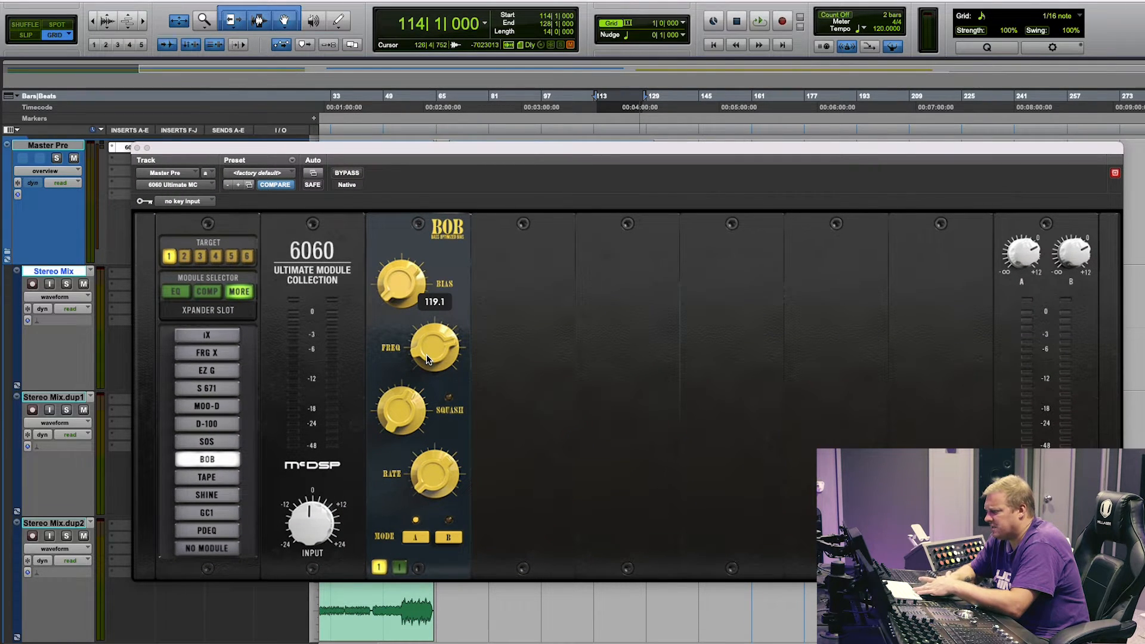
mouse_move(394, 286)
key(space)
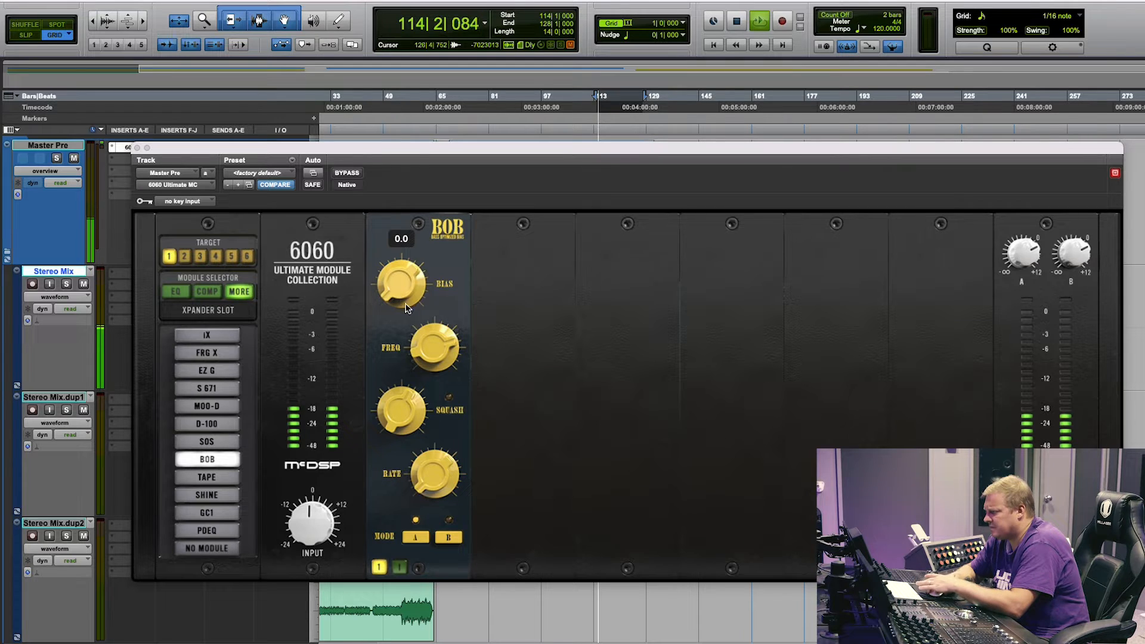
mouse_move(417, 356)
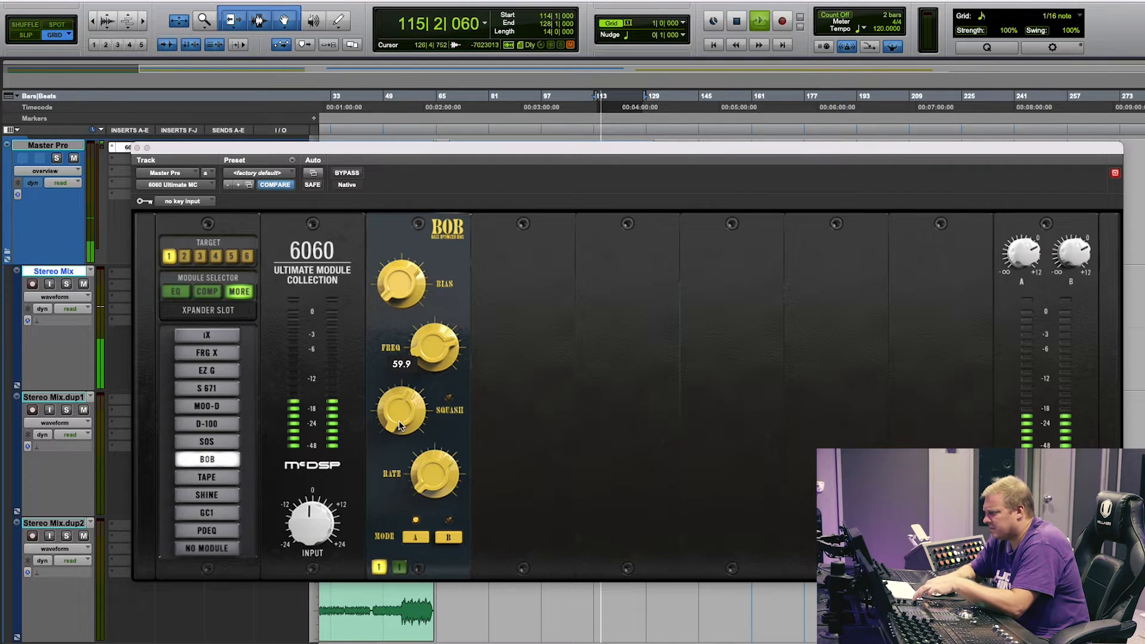
drag(409, 304, 386, 264)
mouse_move(419, 335)
drag(420, 336, 450, 486)
mouse_move(401, 434)
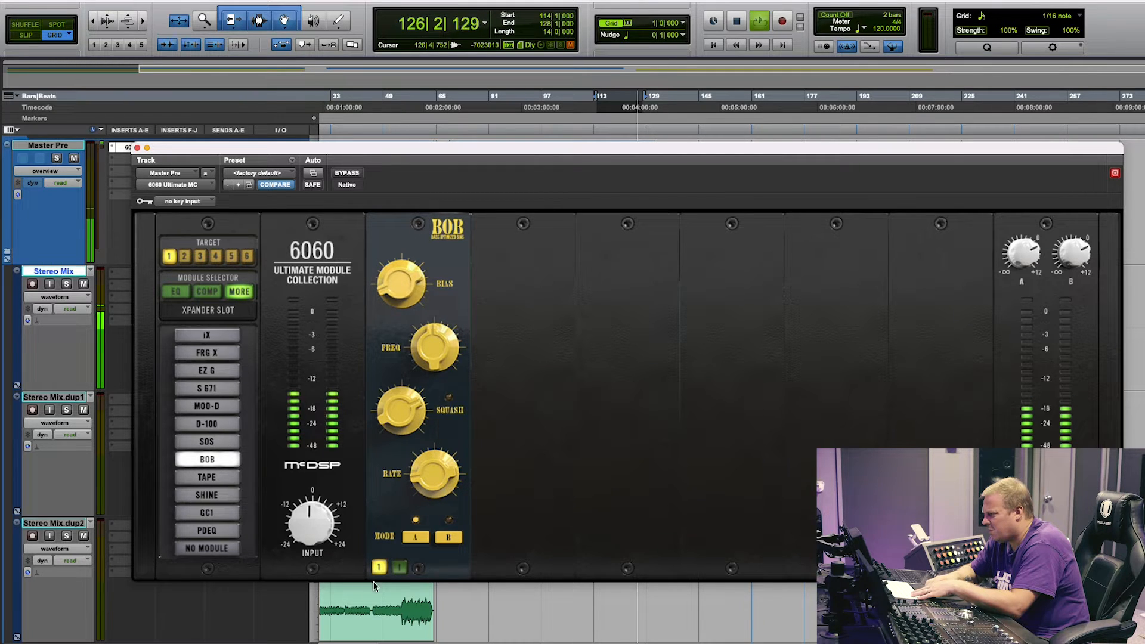
Step: Compare the BOB off and on against the bass stem, leave it on, and stop playback
click(378, 567)
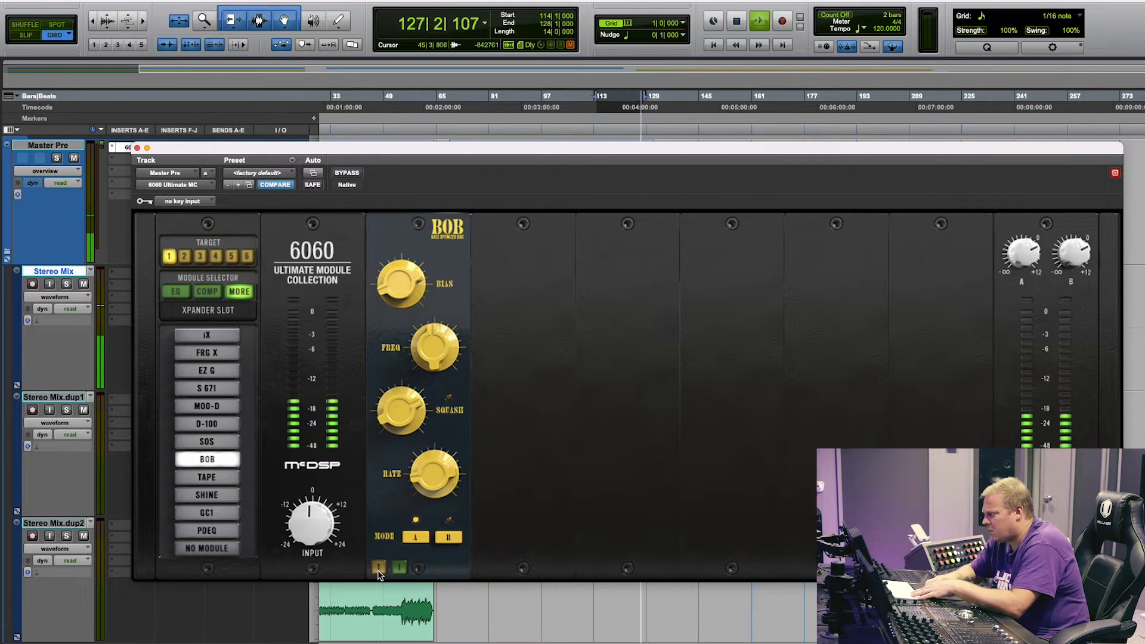
click(378, 568)
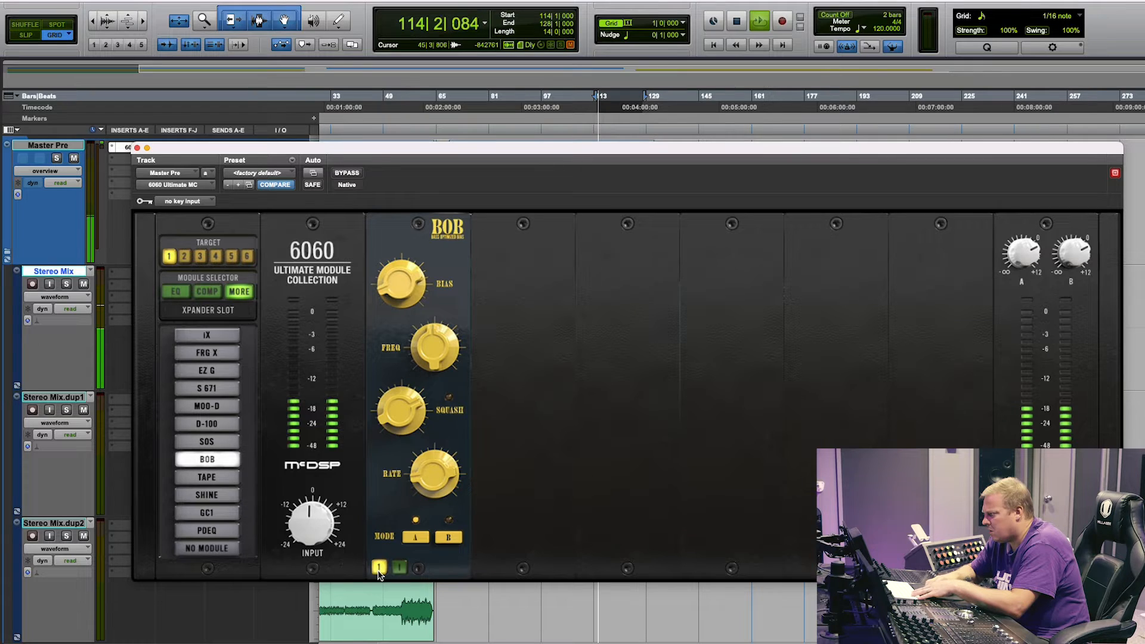
click(379, 567)
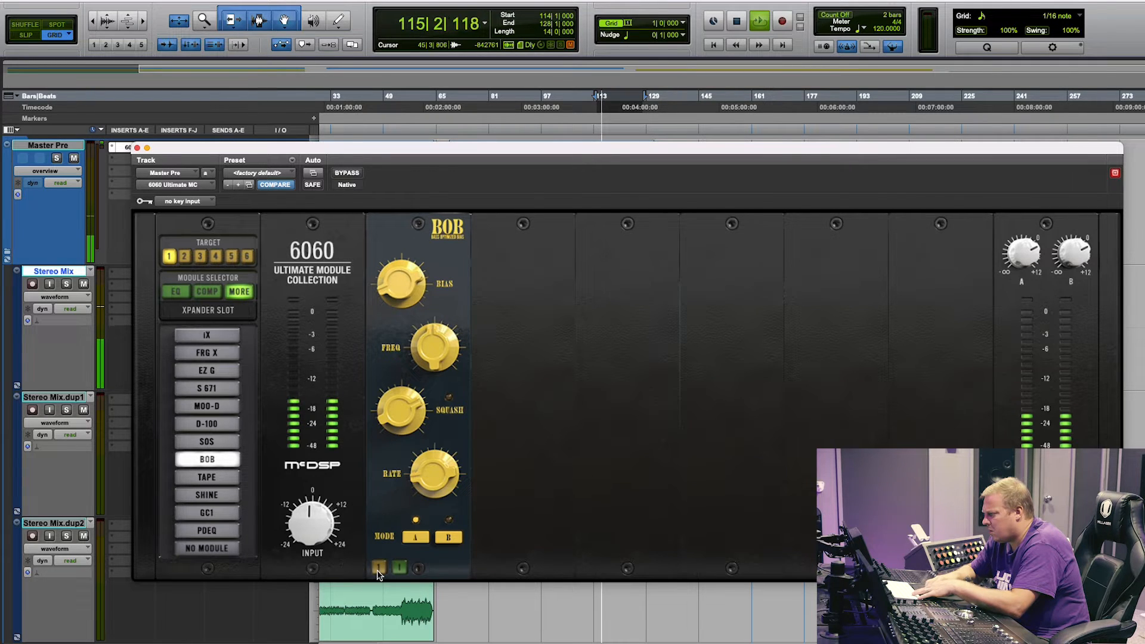
click(378, 567)
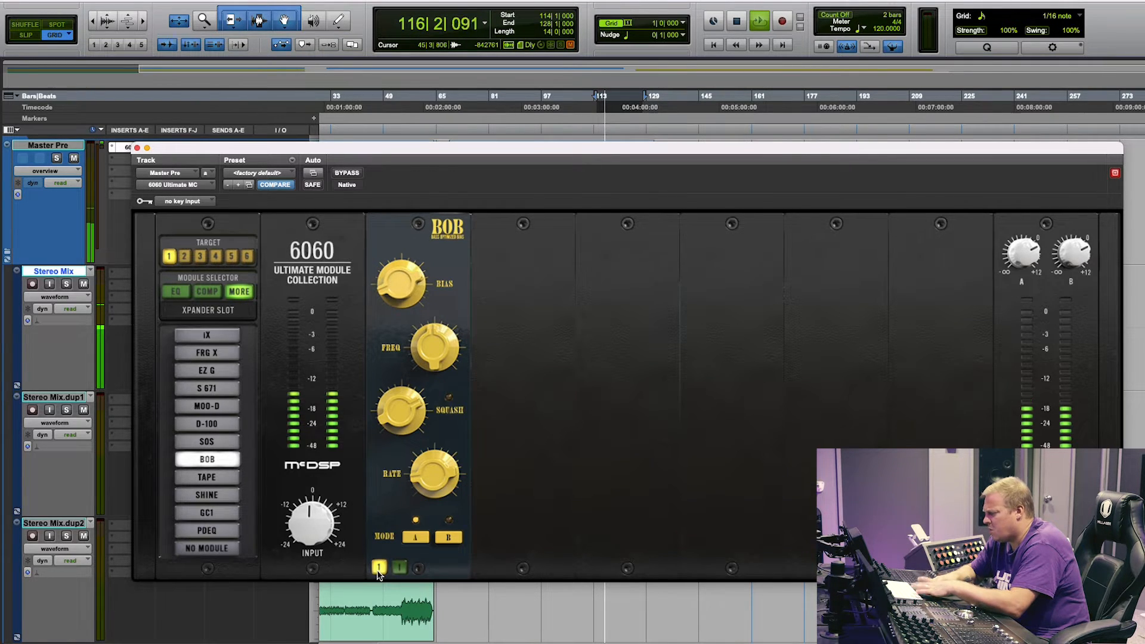
key(space)
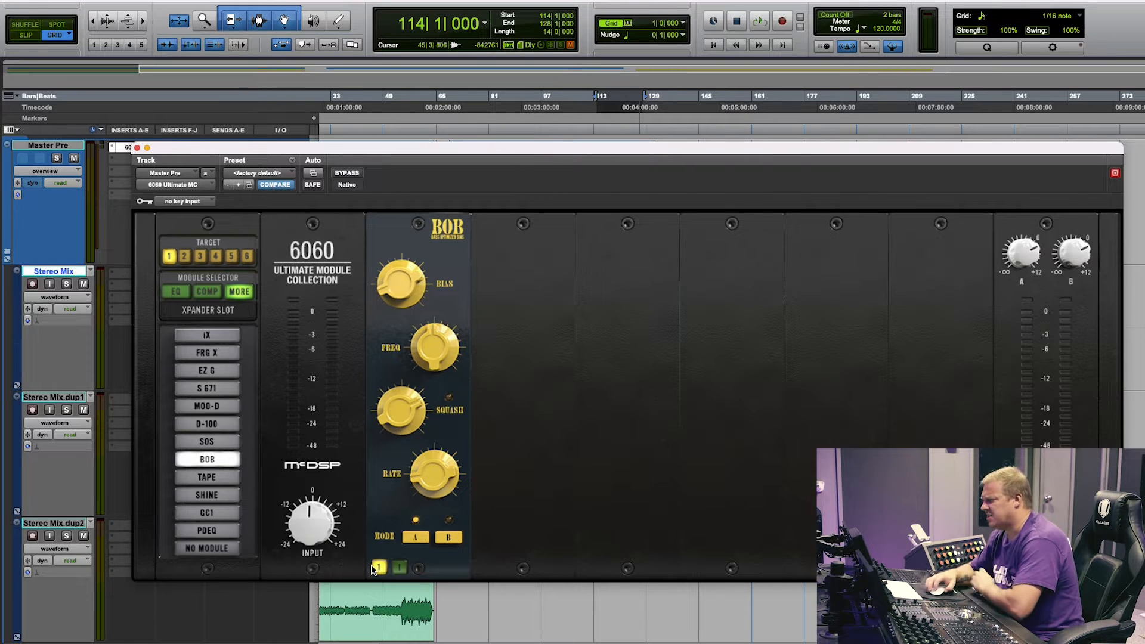
mouse_move(401, 296)
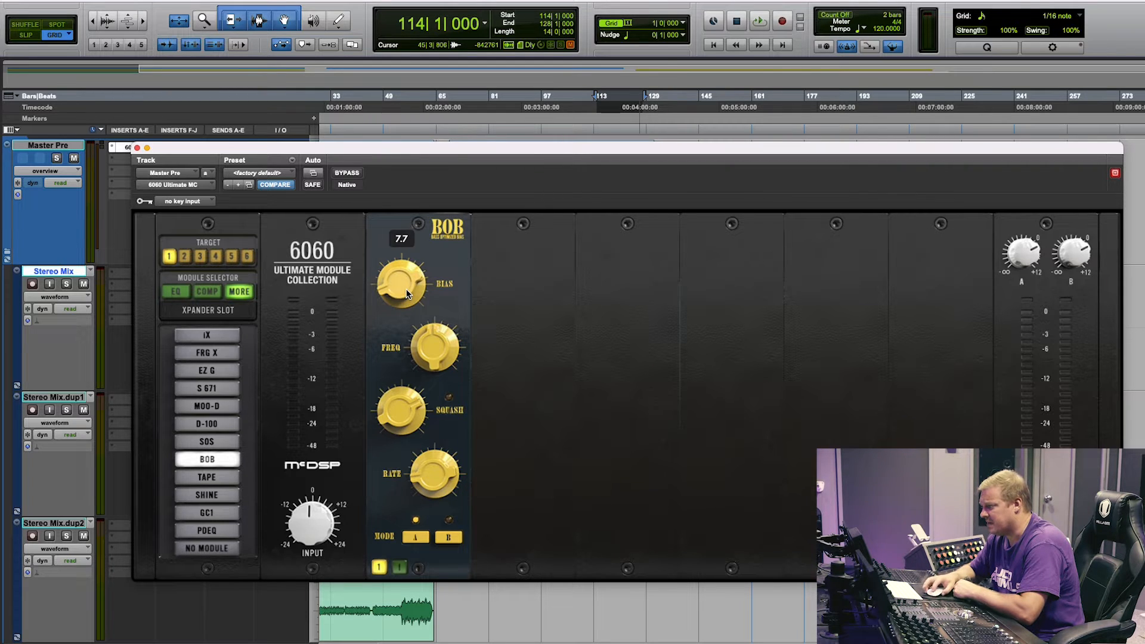
drag(407, 293, 471, 360)
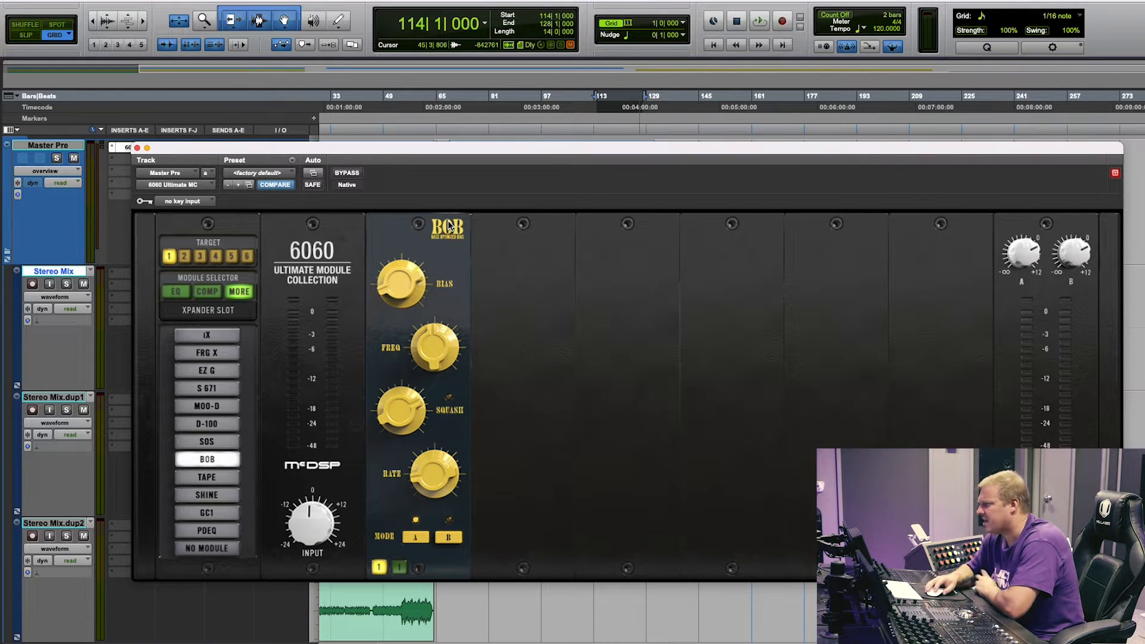
Step: Select bars 179 to 193 of the drum stem and play them with the 6060 back in view
drag(493, 151, 460, 492)
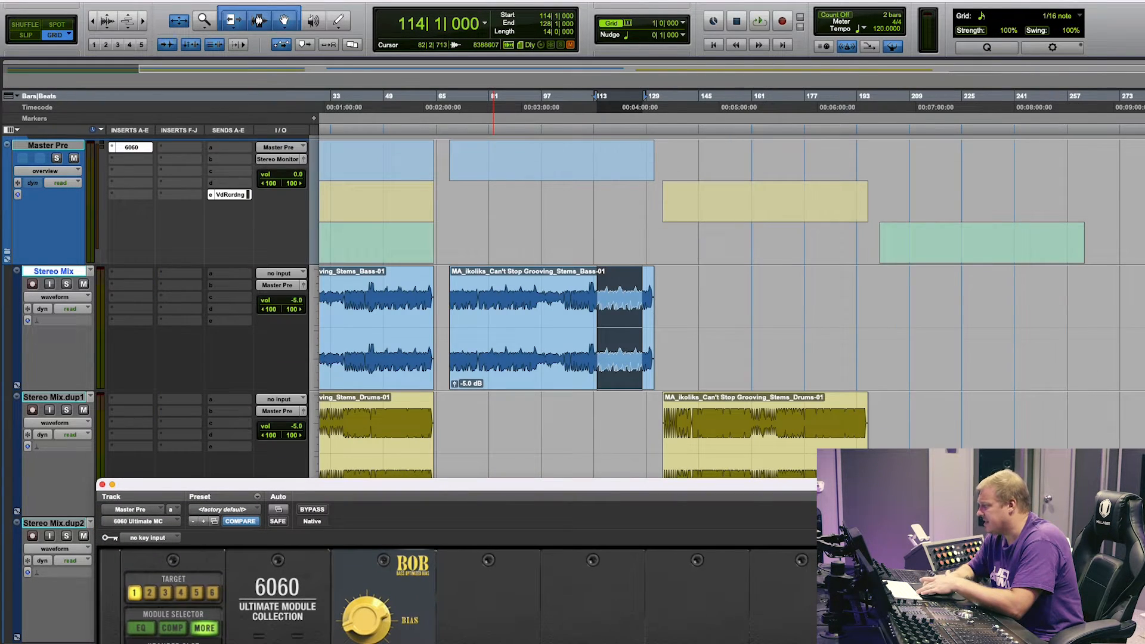
drag(813, 416, 860, 417)
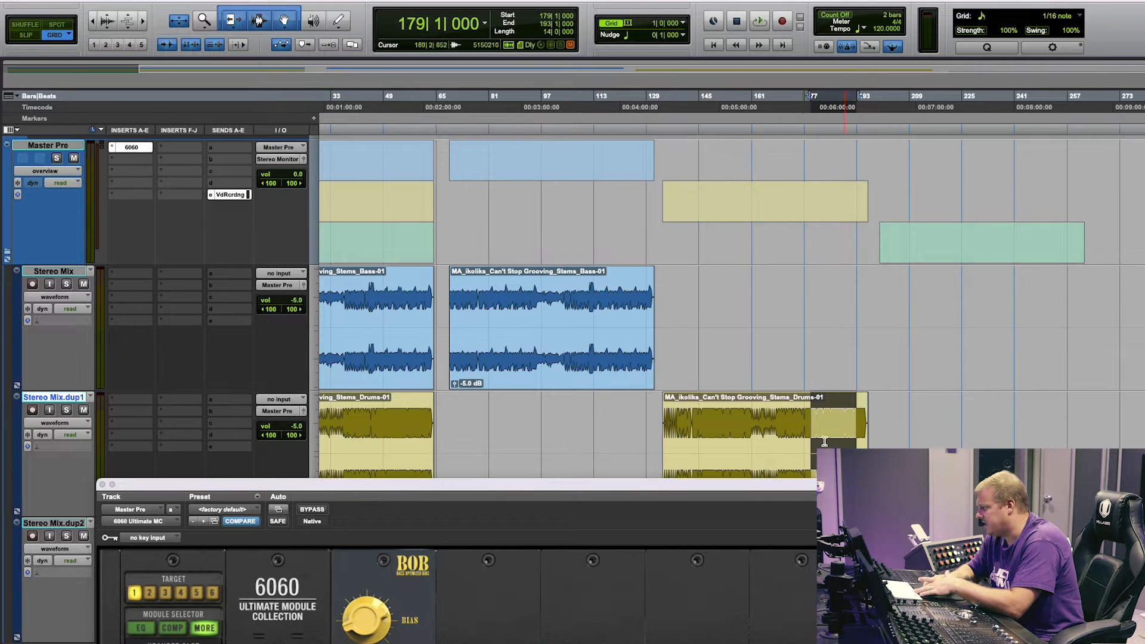
drag(763, 488, 772, 148)
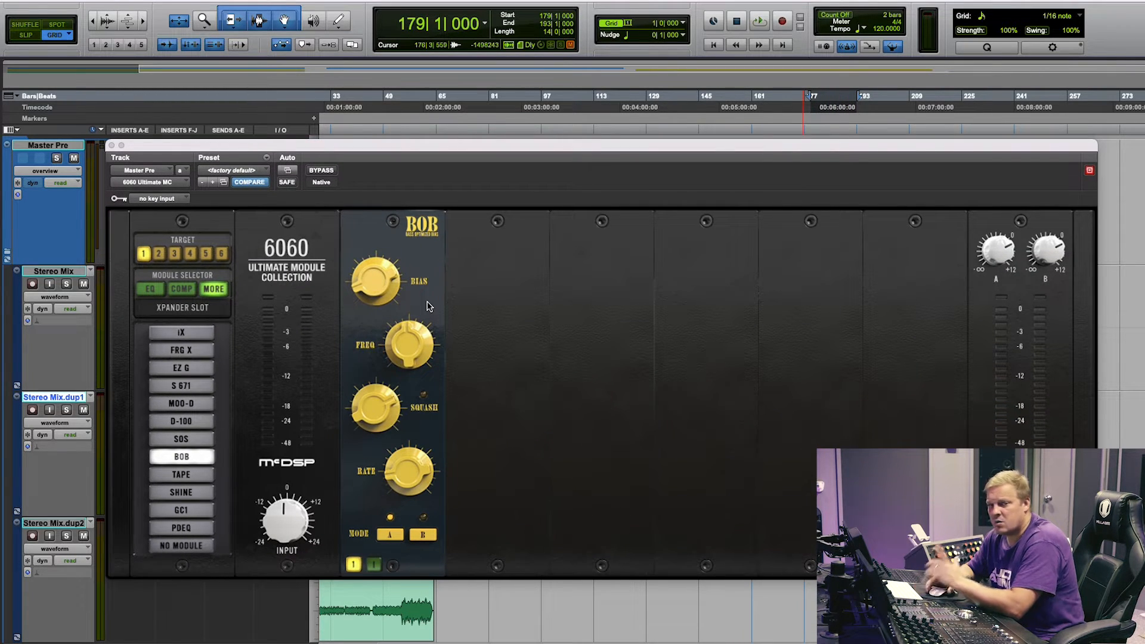
mouse_move(384, 278)
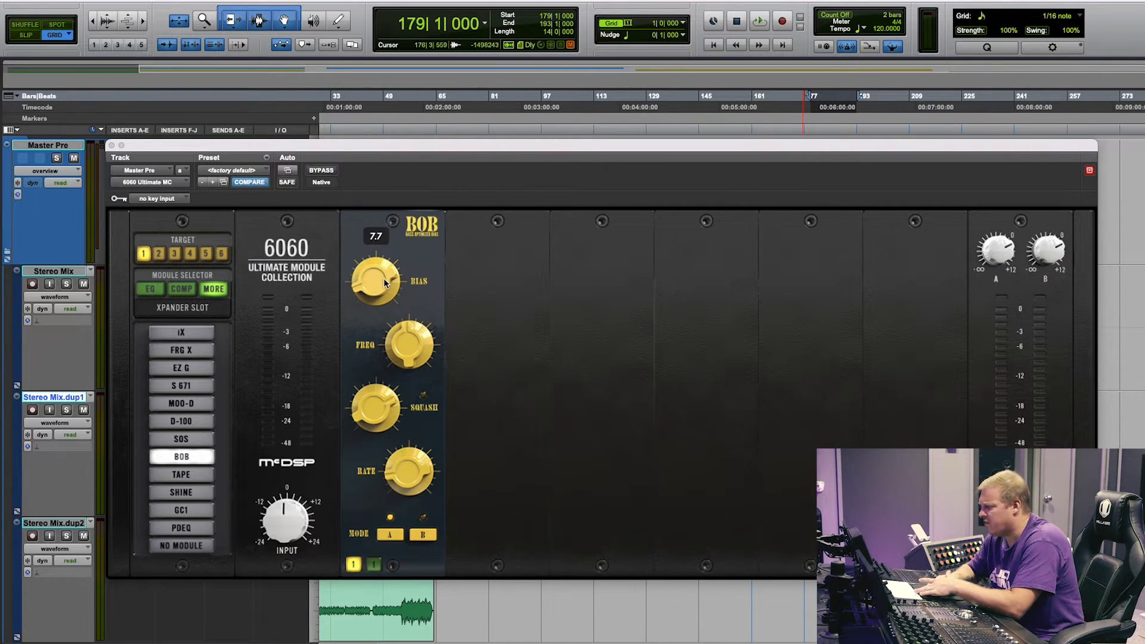
key(space)
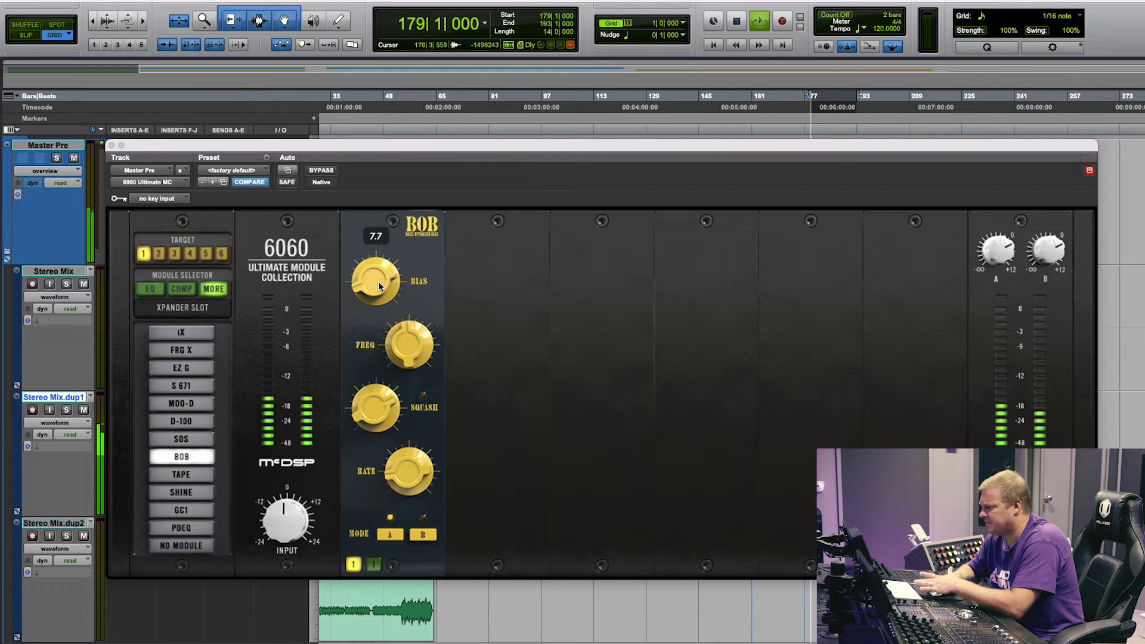
Step: Set the BOB's bias to 21.7 and sweep its frequency, ending at 58.9, while the drums play
drag(378, 281, 374, 255)
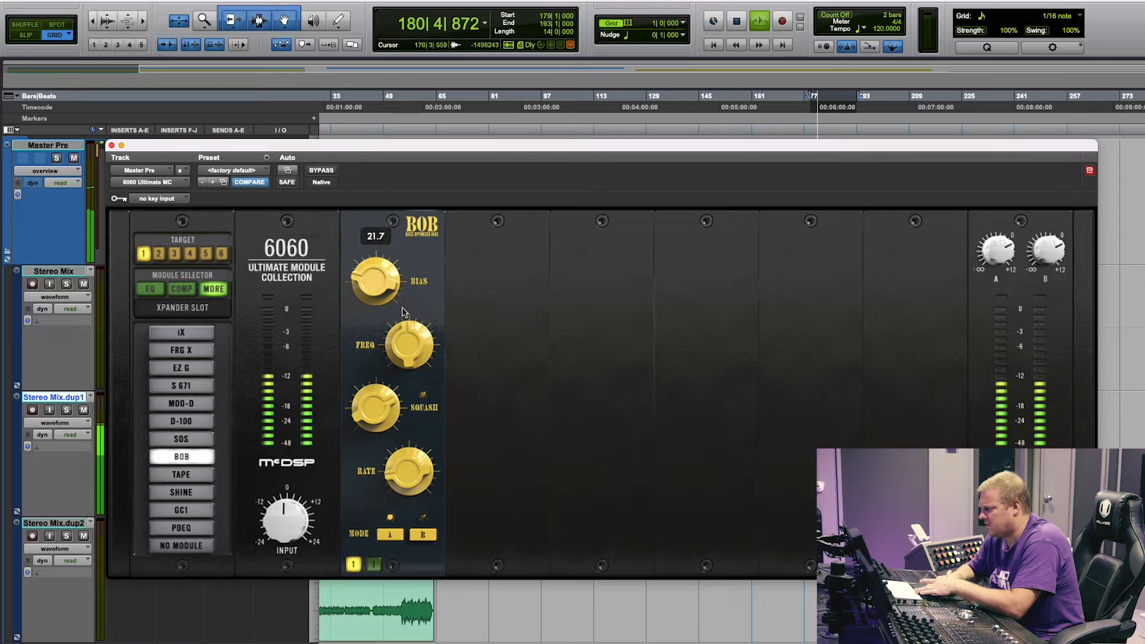
mouse_move(402, 344)
mouse_down()
mouse_move(397, 232)
mouse_move(410, 347)
mouse_up()
drag(376, 414, 376, 481)
drag(387, 353, 381, 402)
drag(400, 481, 391, 337)
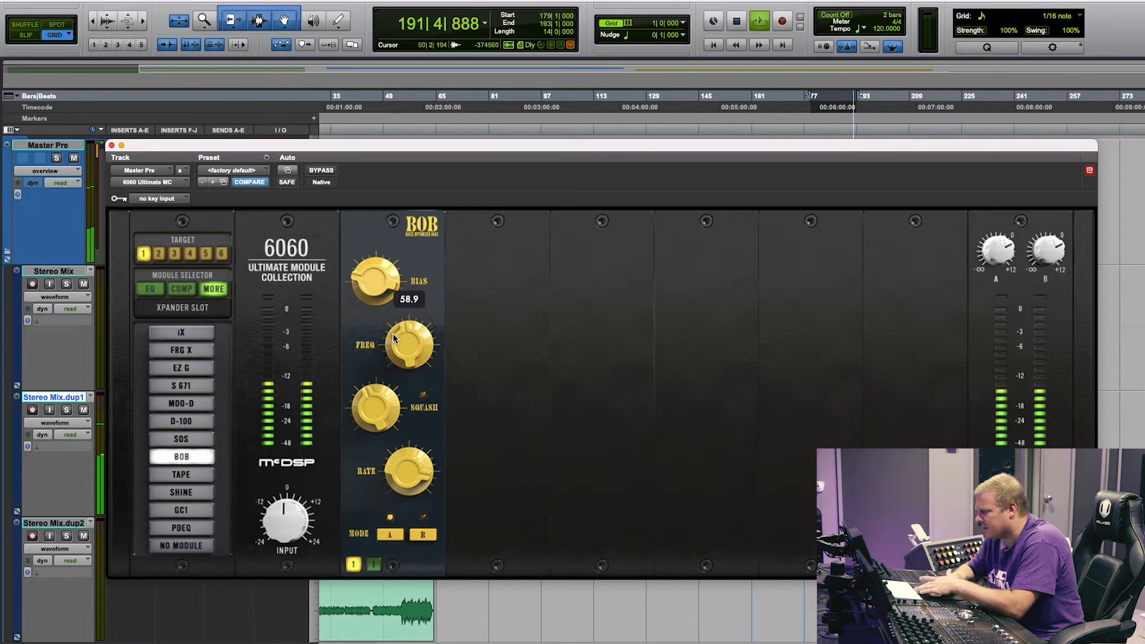
Step: Bypass the BOB, restart the drum playback, and switch the module back on
click(353, 565)
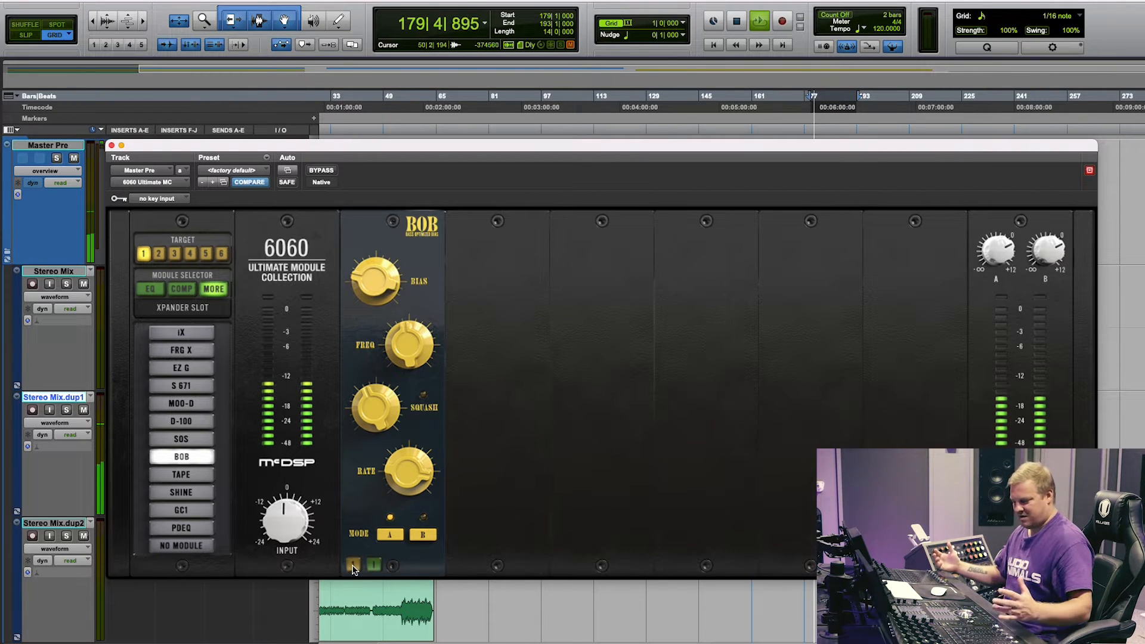
key(space)
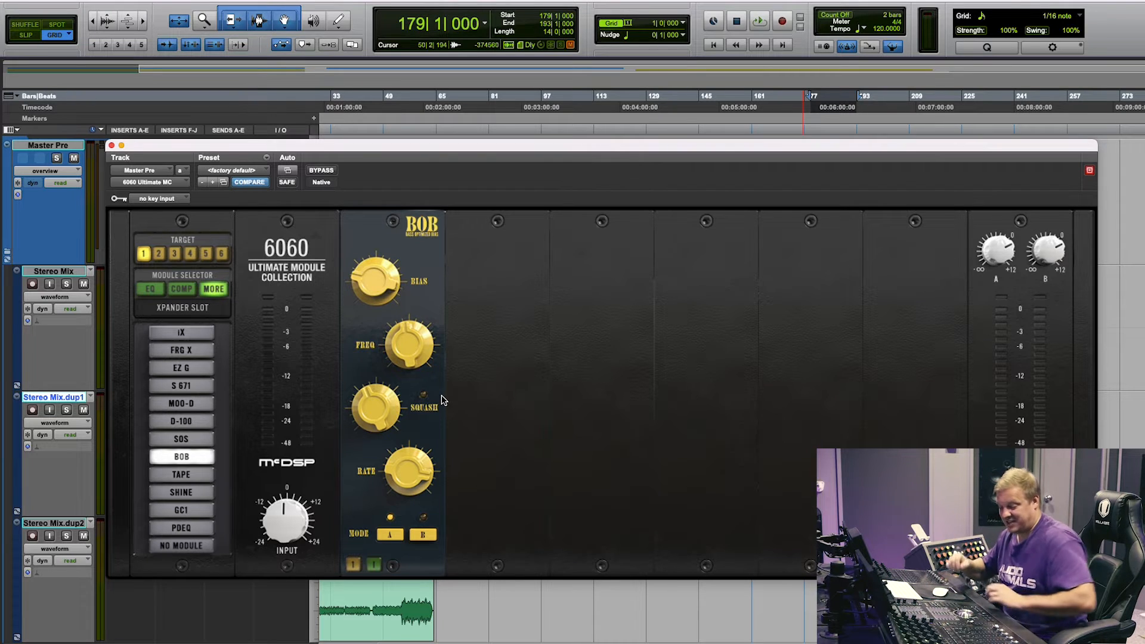
key(space)
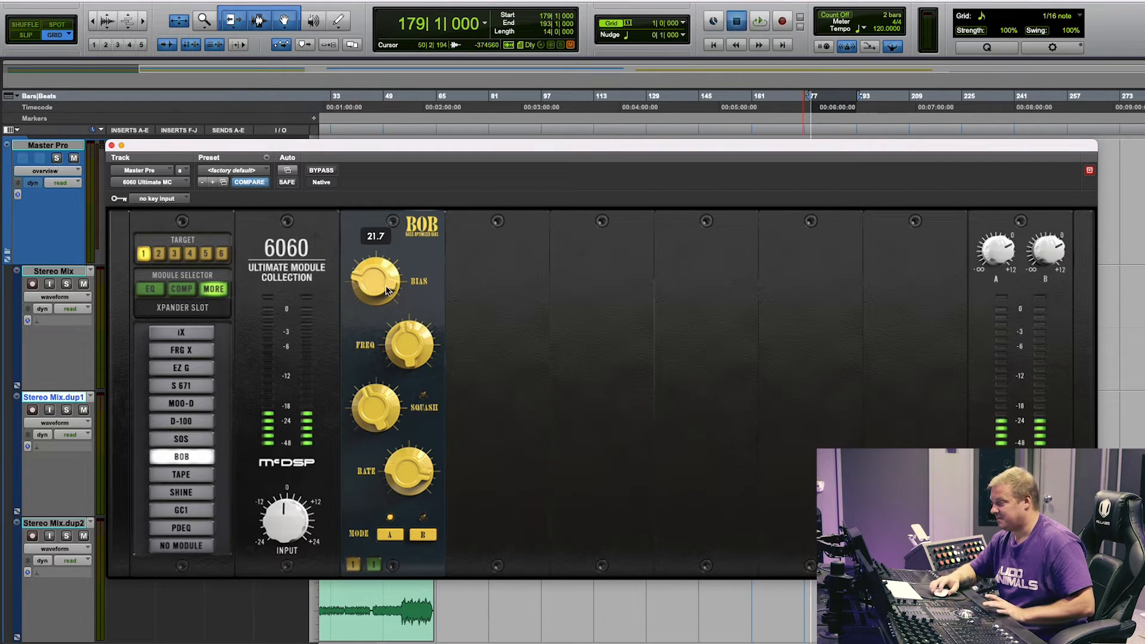
click(355, 568)
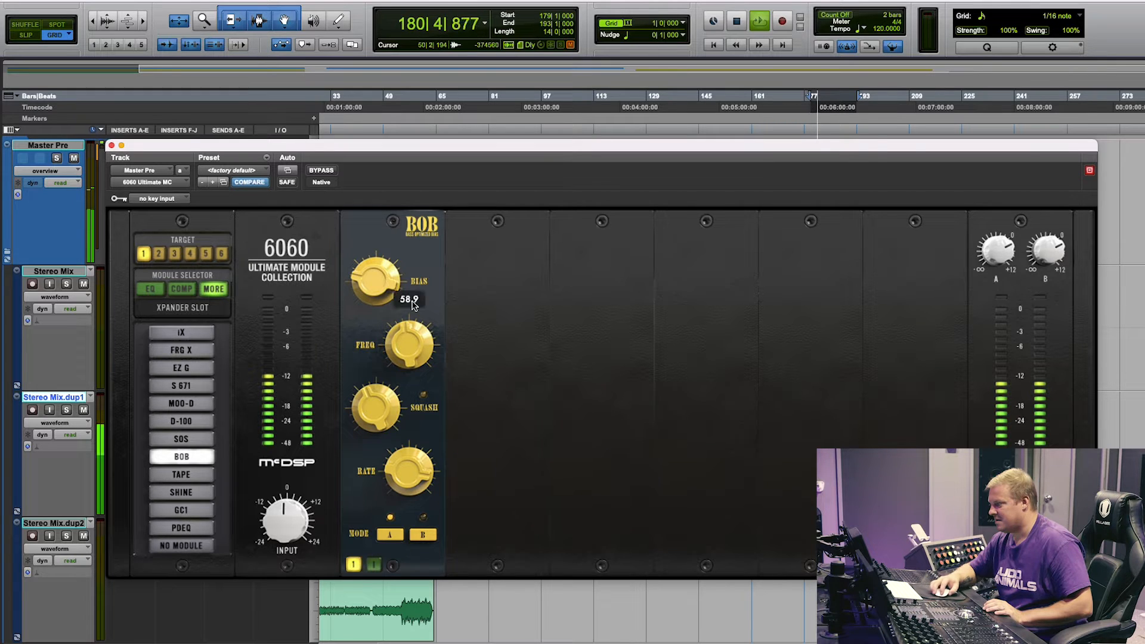
Step: Lower the BOB's bias on the drums, compare the module off and on, and stop with it bypassed
drag(382, 285, 389, 310)
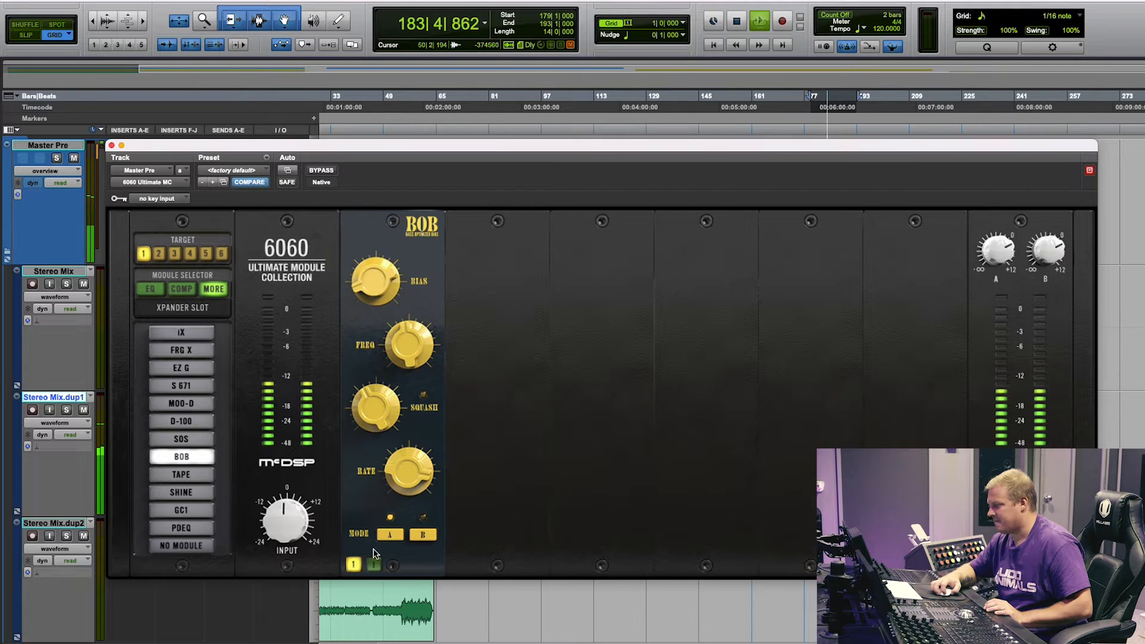
click(354, 565)
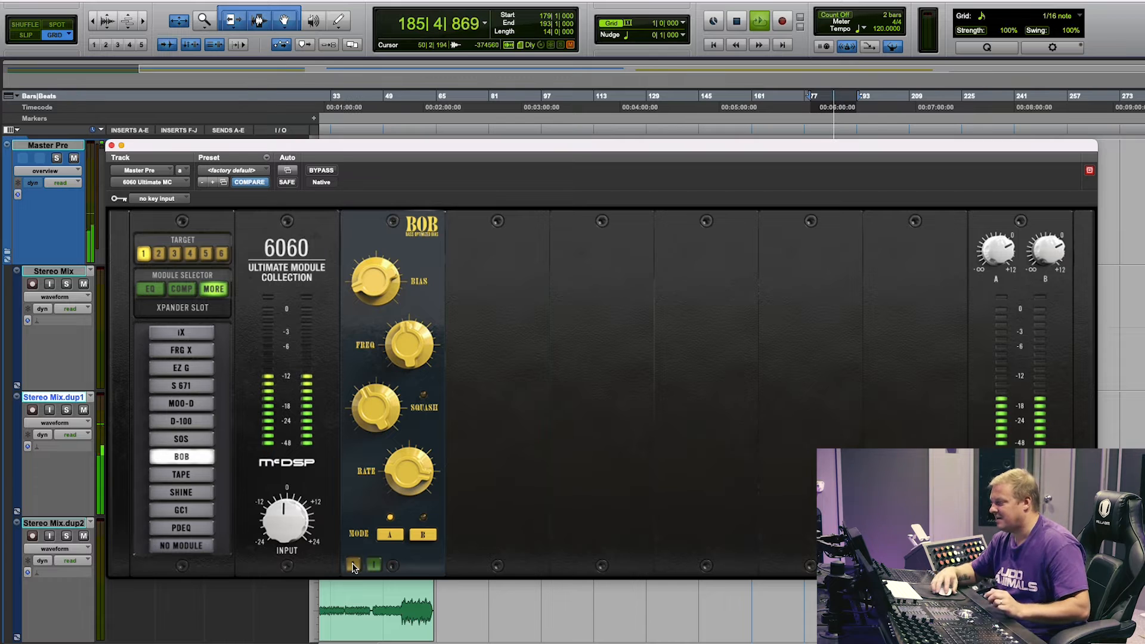
click(354, 566)
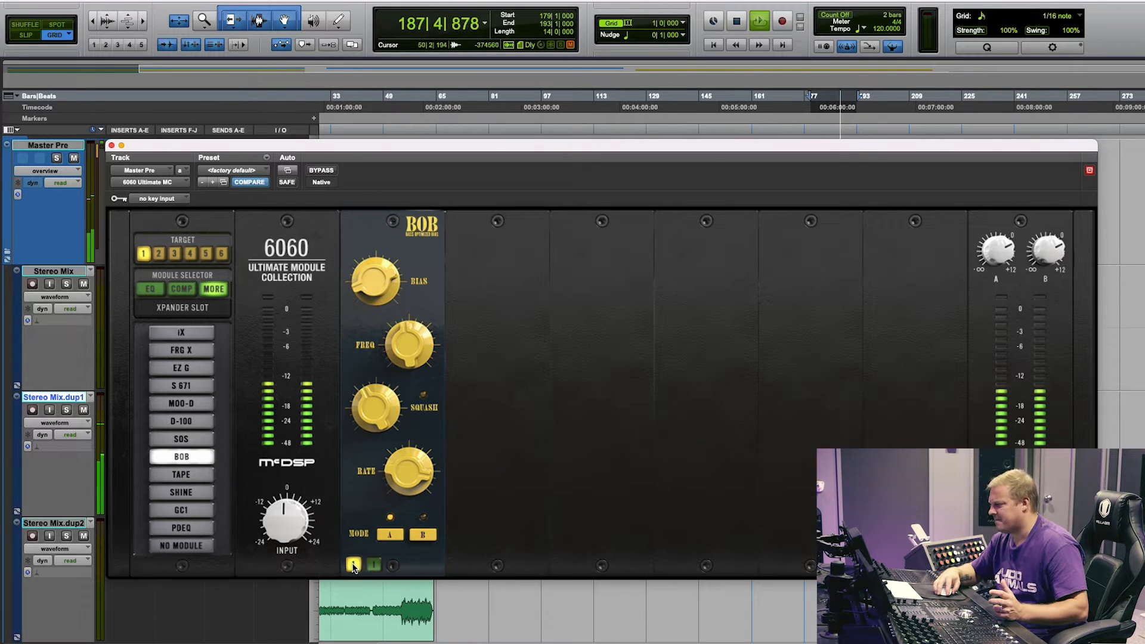
click(354, 565)
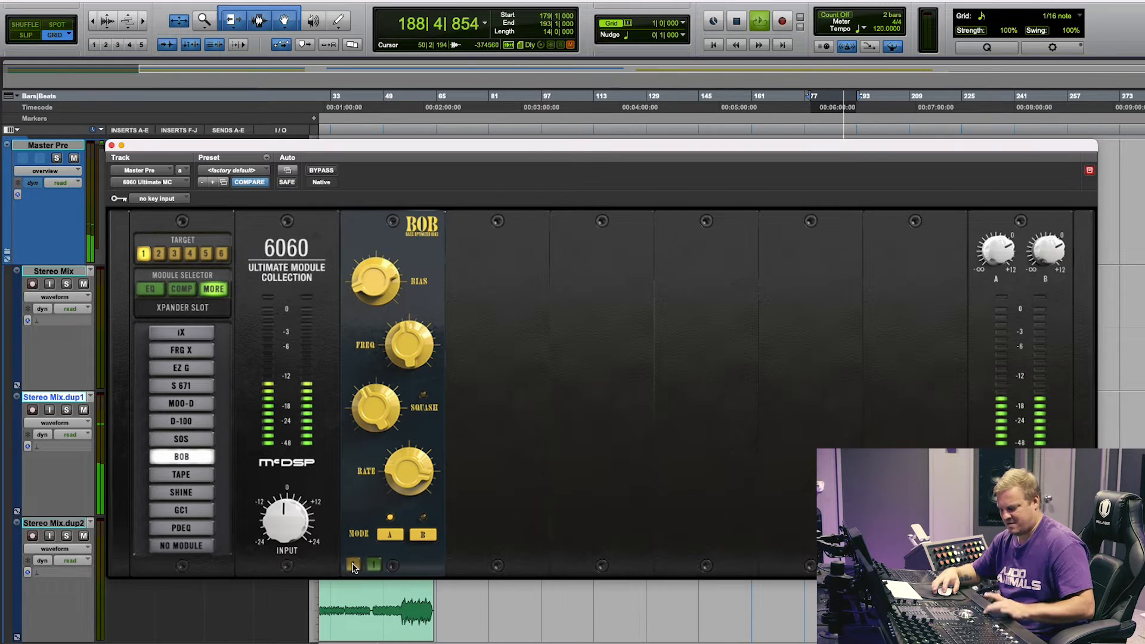
key(space)
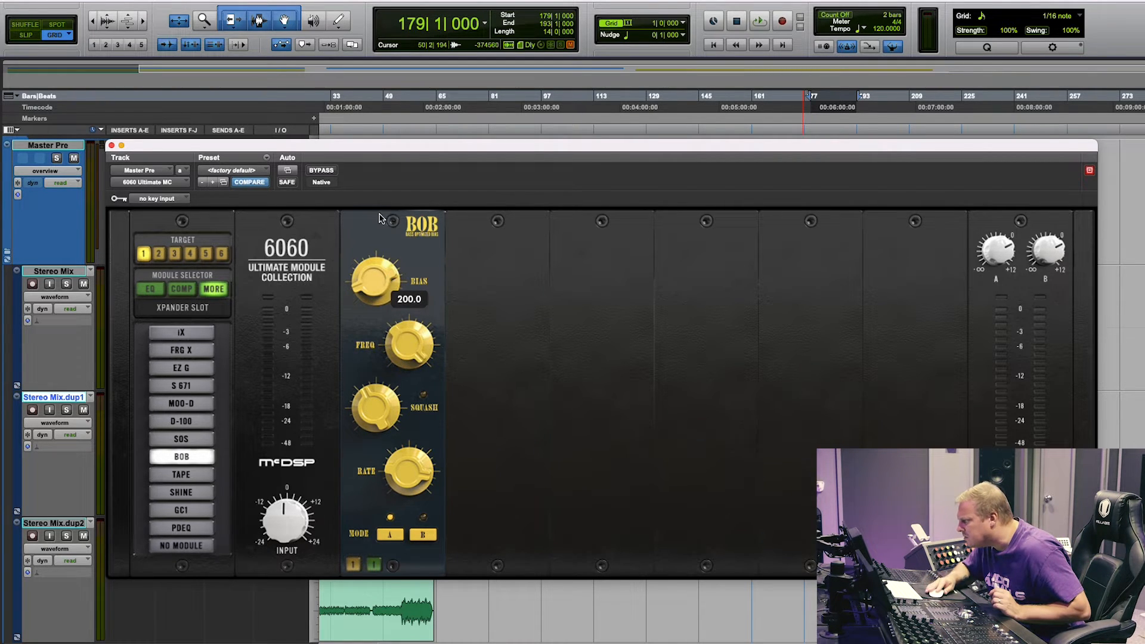
Step: Raise the BOB's frequency past 165 while replaying the drum loop, and turn the module back on
mouse_move(379, 277)
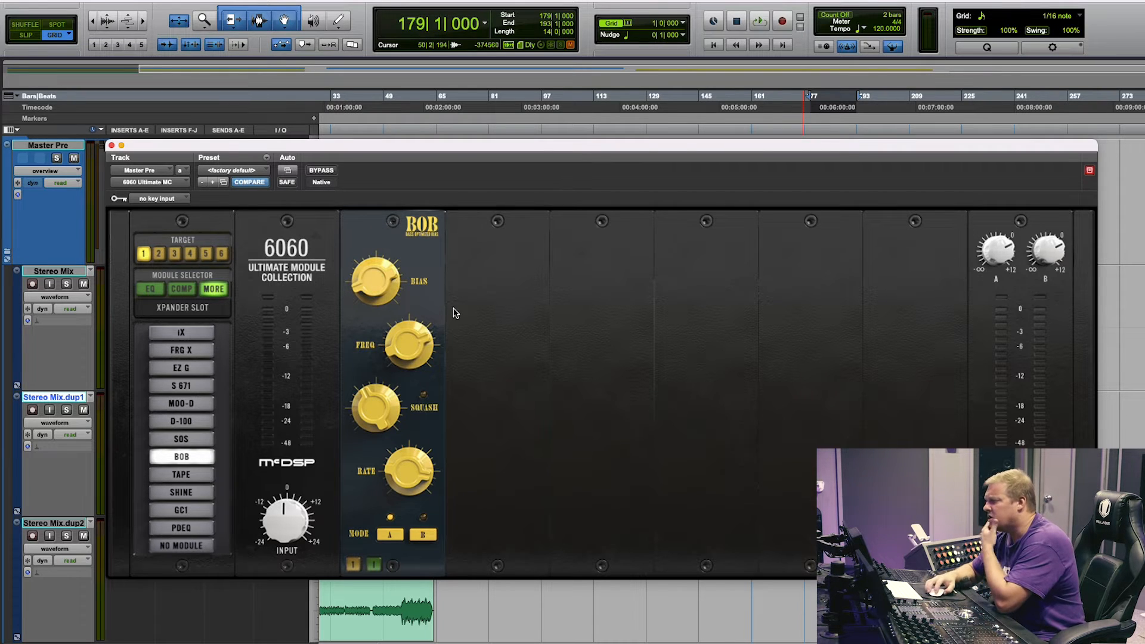
mouse_move(407, 350)
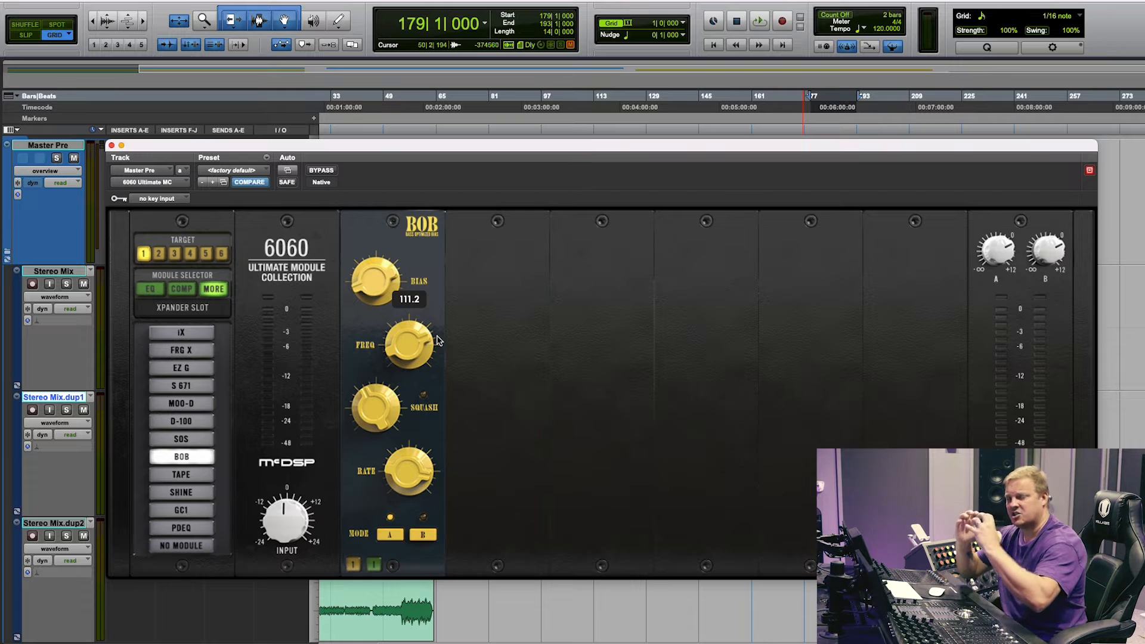
scroll(409, 340, up, 5)
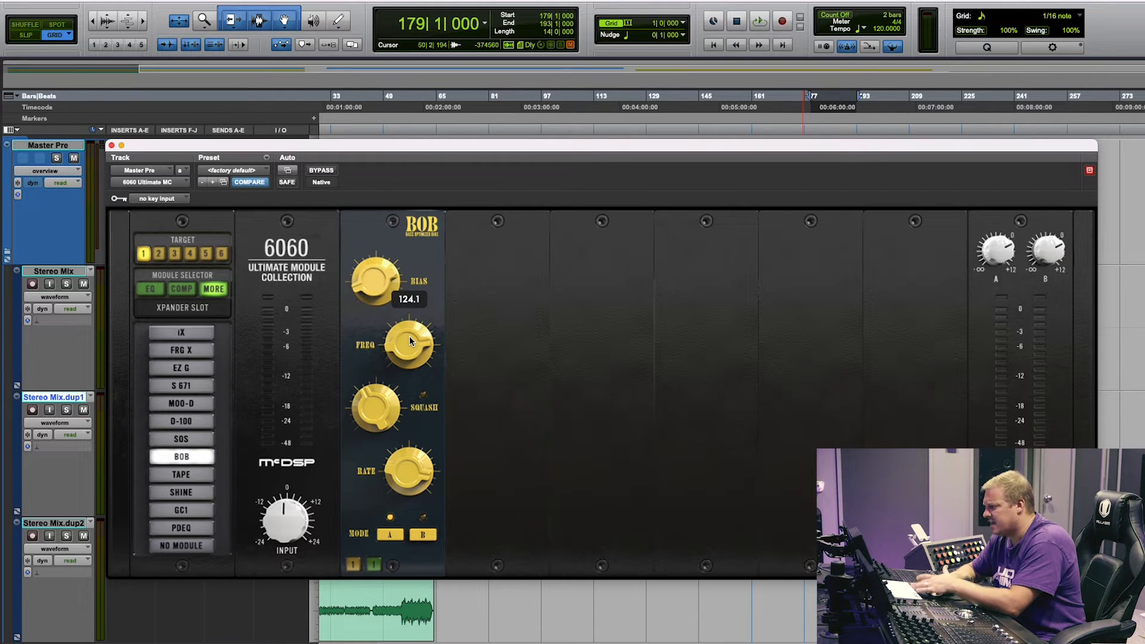
key(space)
scroll(406, 334, up, 10)
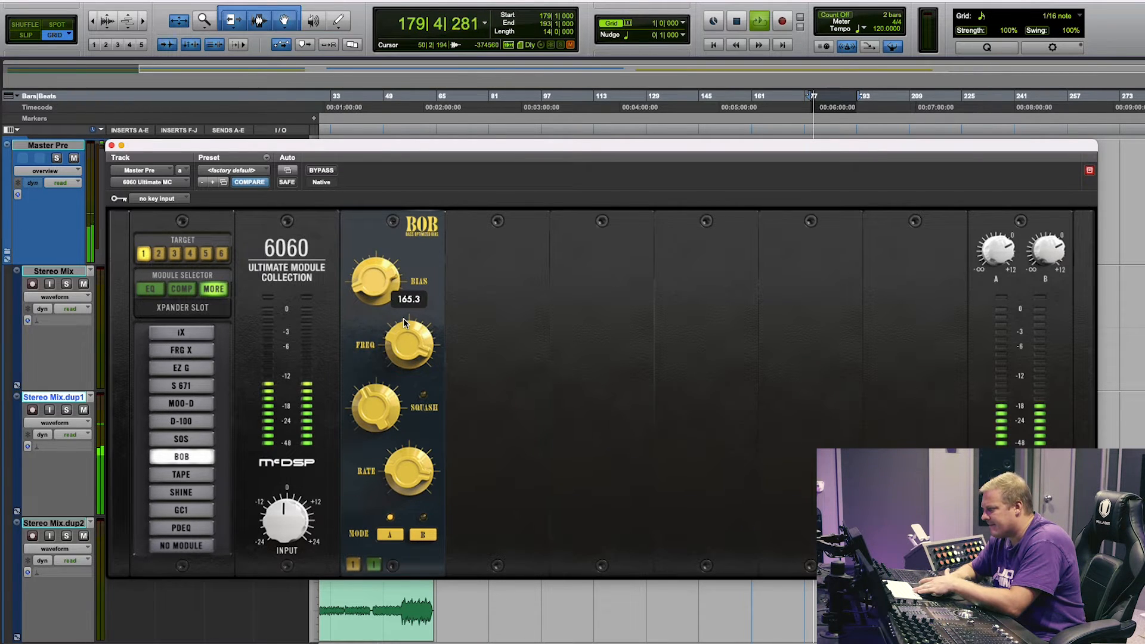
scroll(407, 322, up, 1)
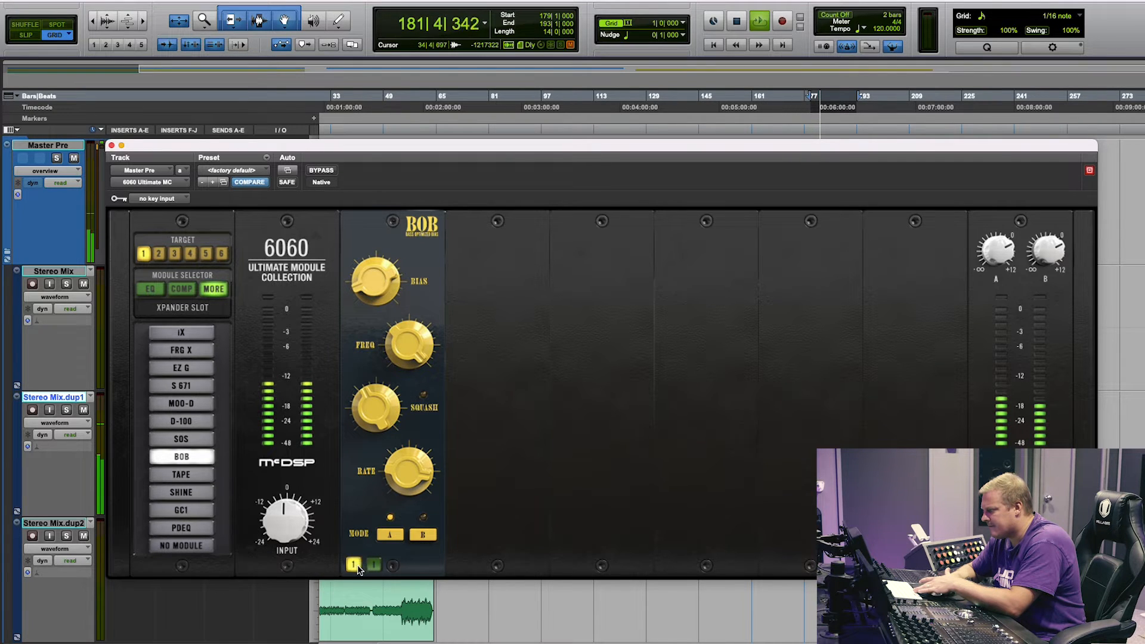
Step: Sweep the BOB's frequency down through 124.3 on the drums and stop playback
mouse_move(400, 369)
scroll(402, 373, down, 10)
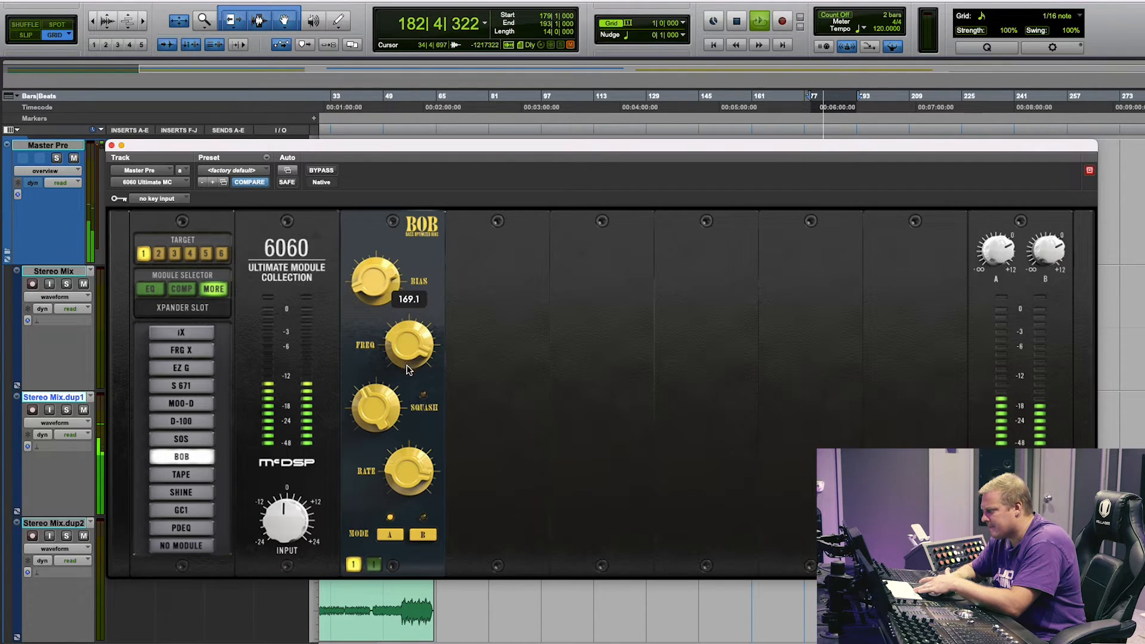
scroll(409, 385, down, 10)
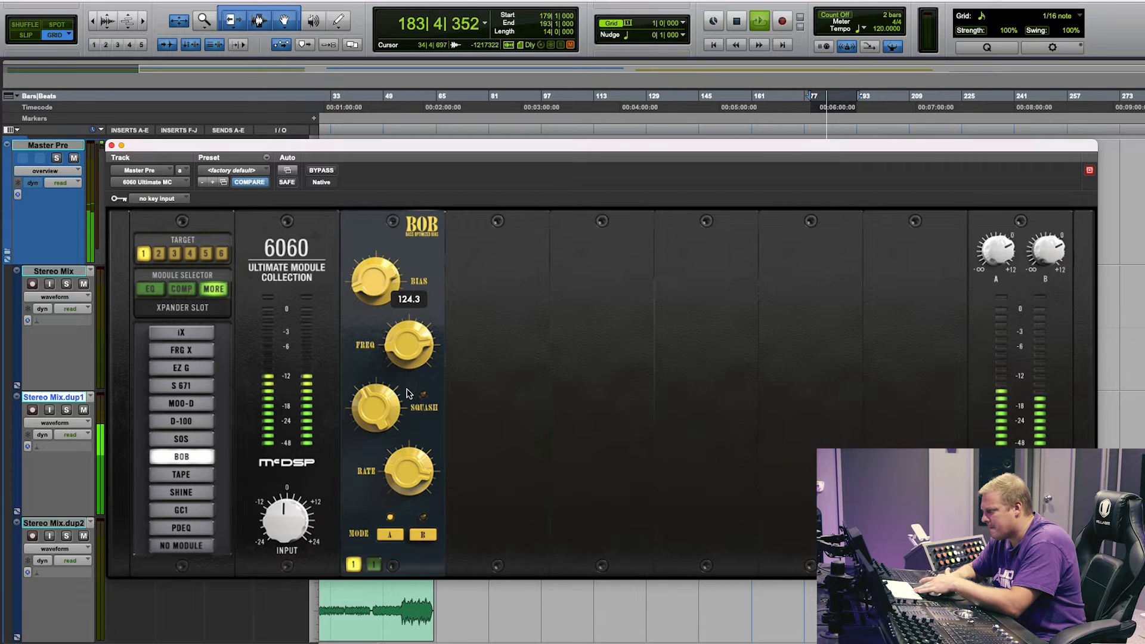
drag(413, 431, 418, 460)
key(space)
Step: Stop the drum playback and load a second BOB module into slot 2 of the 6060
mouse_move(416, 371)
click(504, 473)
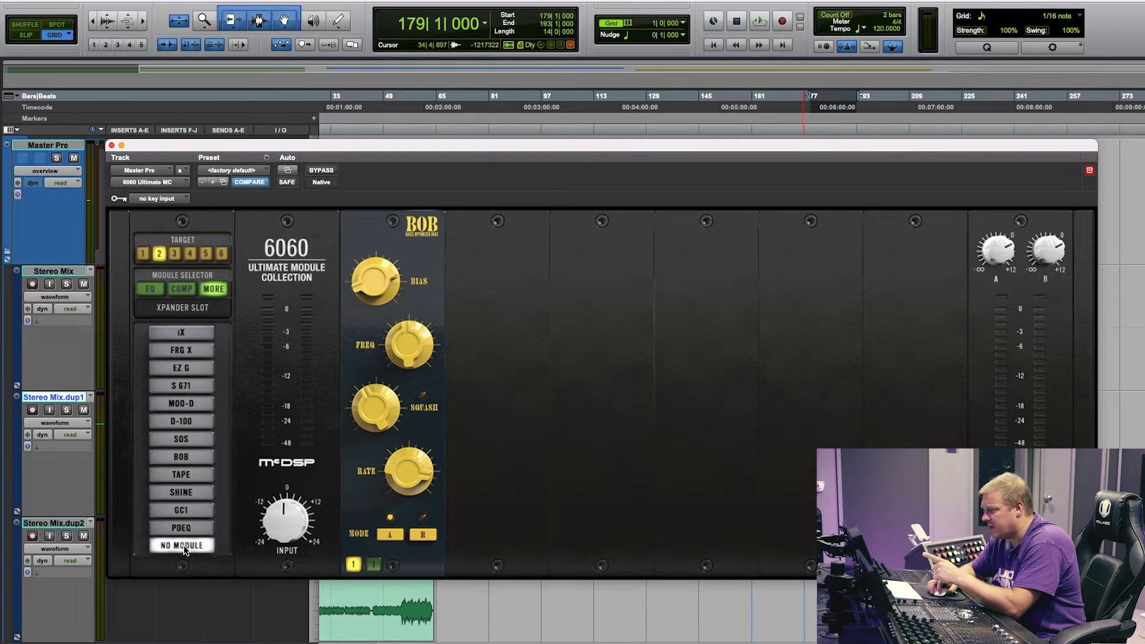
click(184, 456)
mouse_move(492, 327)
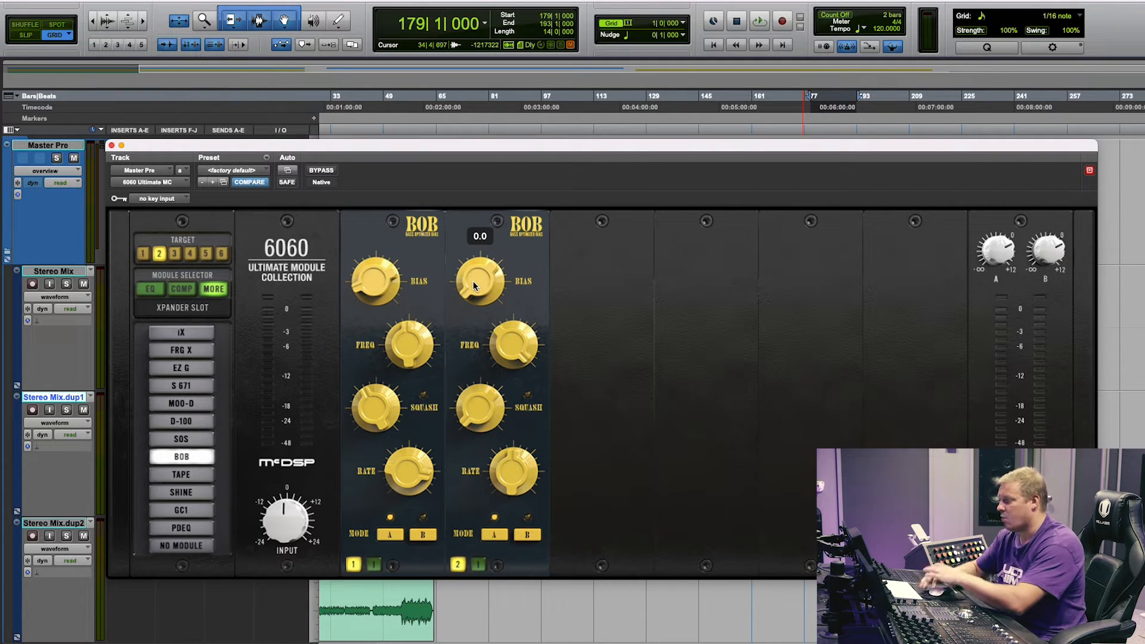
mouse_move(513, 353)
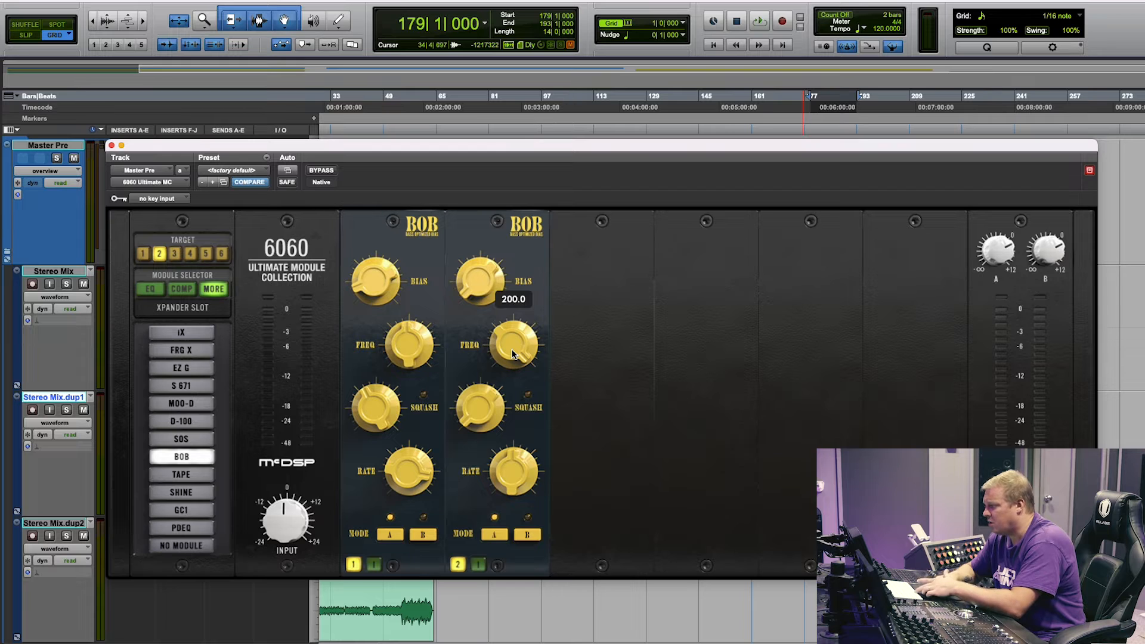
Step: Play the drum loop while raising the second BOB's bias and lowering its frequency from the default
key(space)
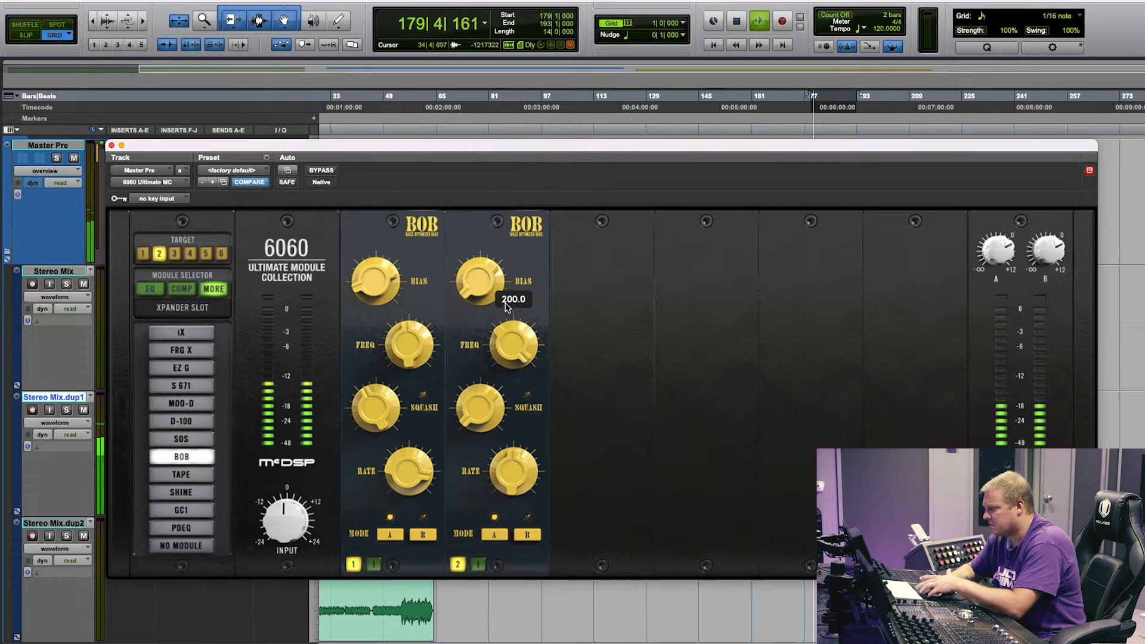
mouse_move(473, 292)
drag(470, 250, 516, 388)
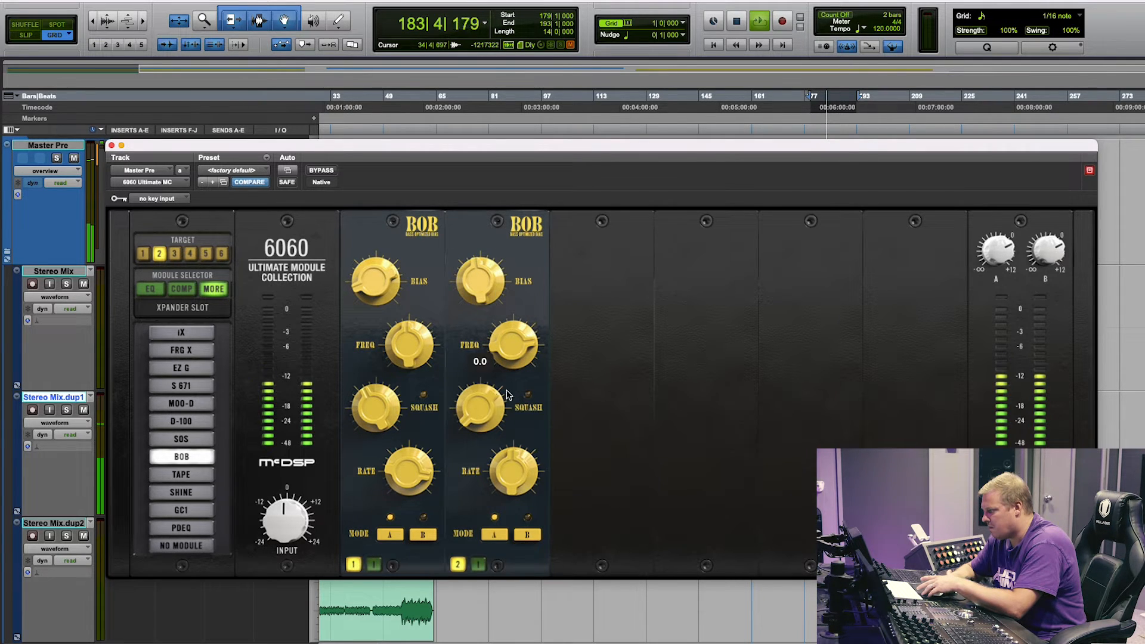
Step: Compare the drums with the first BOB off and on, and with the second BOB off and on
click(354, 565)
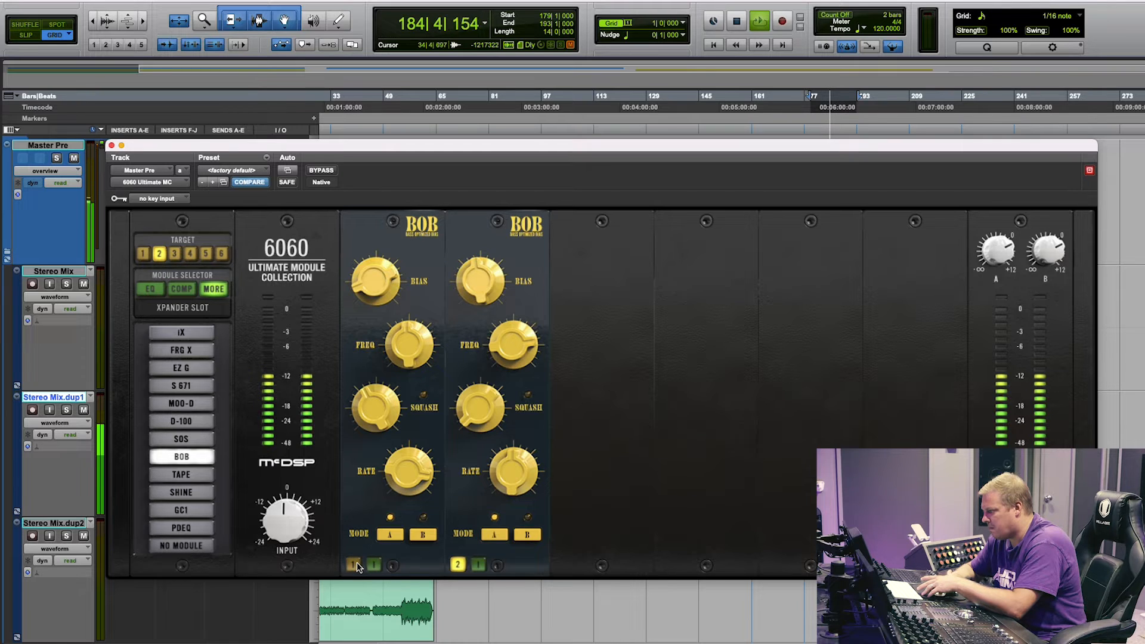
click(354, 565)
click(457, 565)
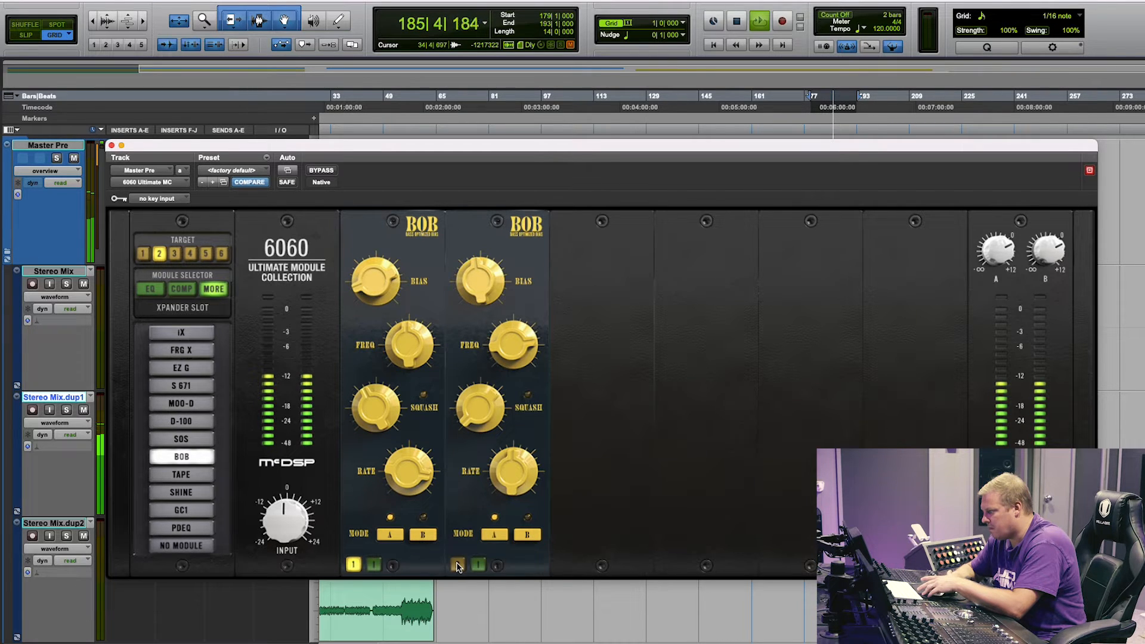
click(457, 565)
Step: Adjust the second BOB on the drums to a bias of 77.0 and a frequency of 175.4
drag(524, 461, 504, 327)
click(478, 421)
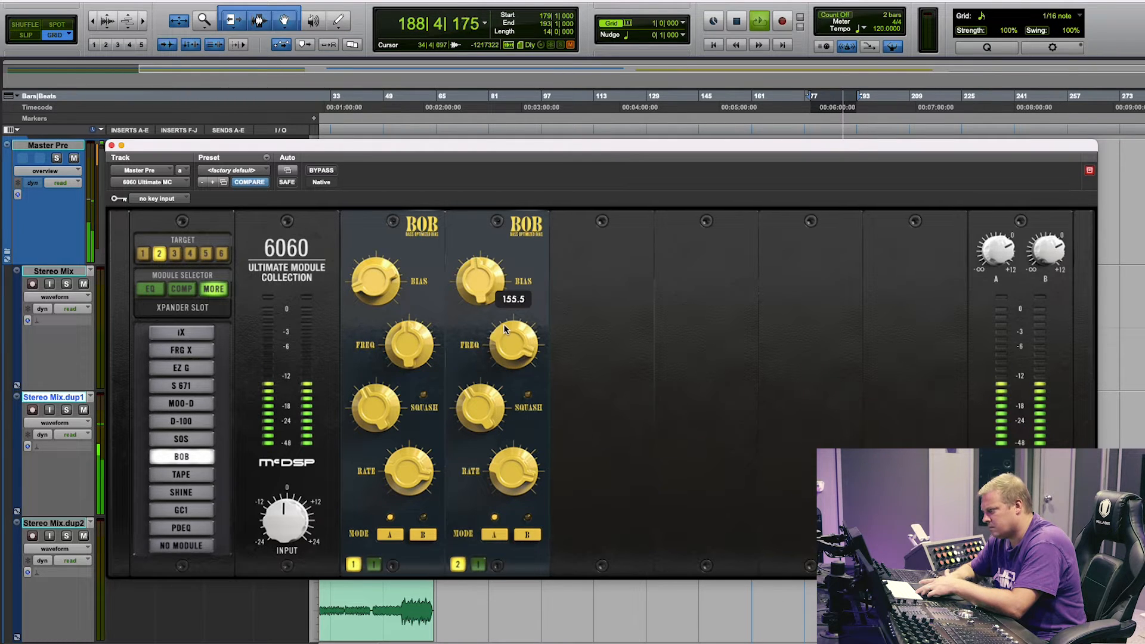
drag(480, 275, 471, 236)
drag(508, 342, 505, 334)
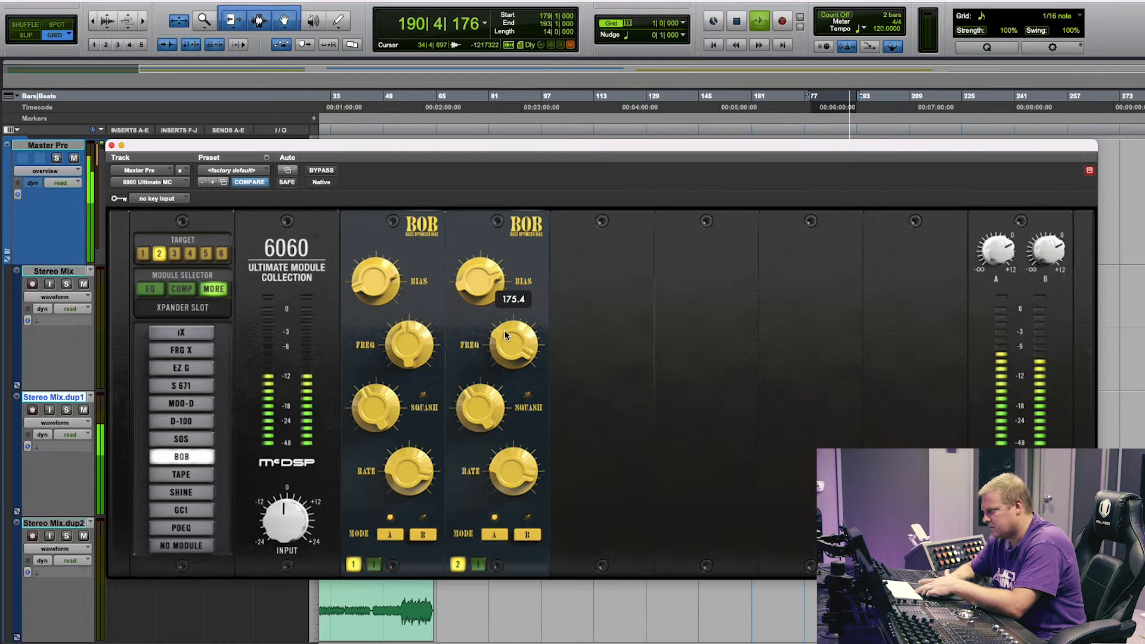
Step: Compare the second BOB off and on, and stop playback with that module bypassed
click(458, 564)
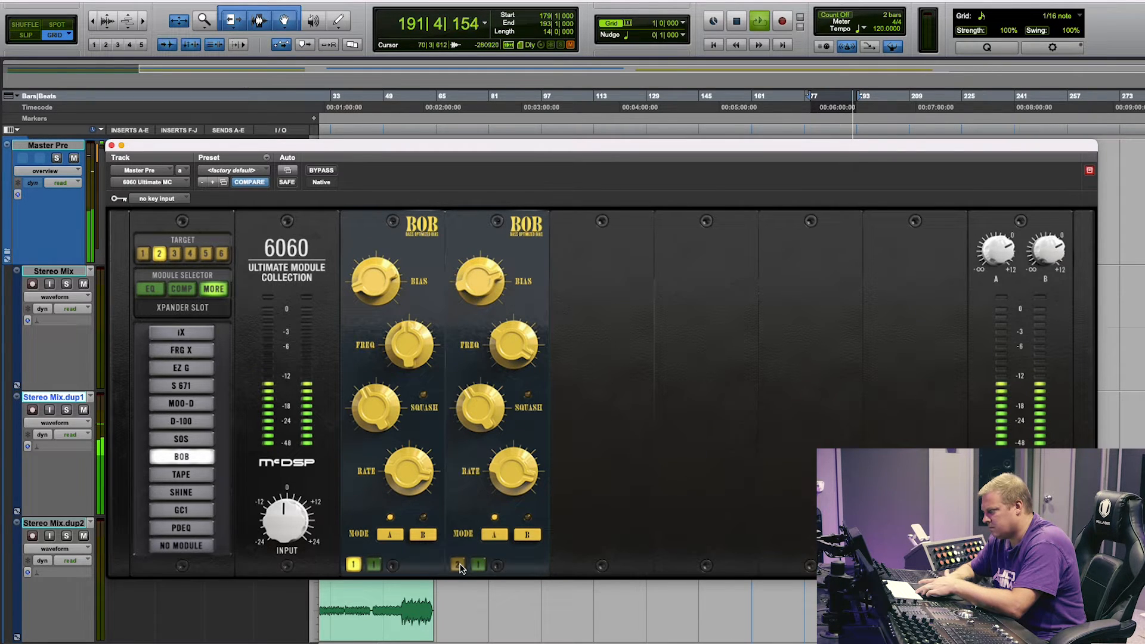
click(457, 564)
key(space)
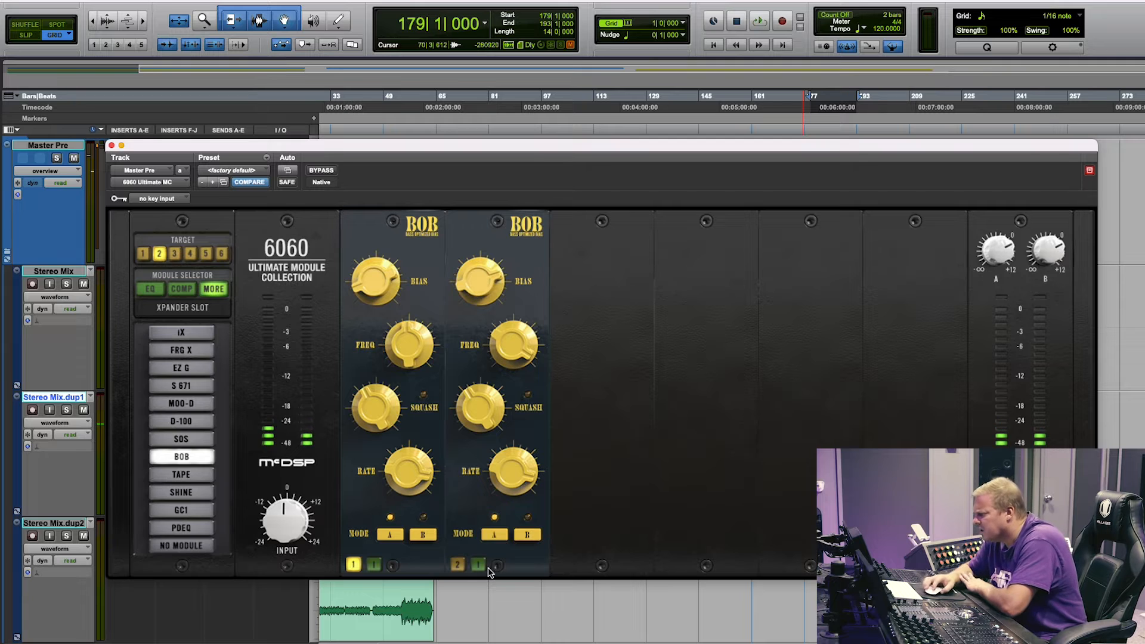
Step: Remove the second BOB from slot 2, try the Tape module there, and clear the slot again
mouse_move(497, 255)
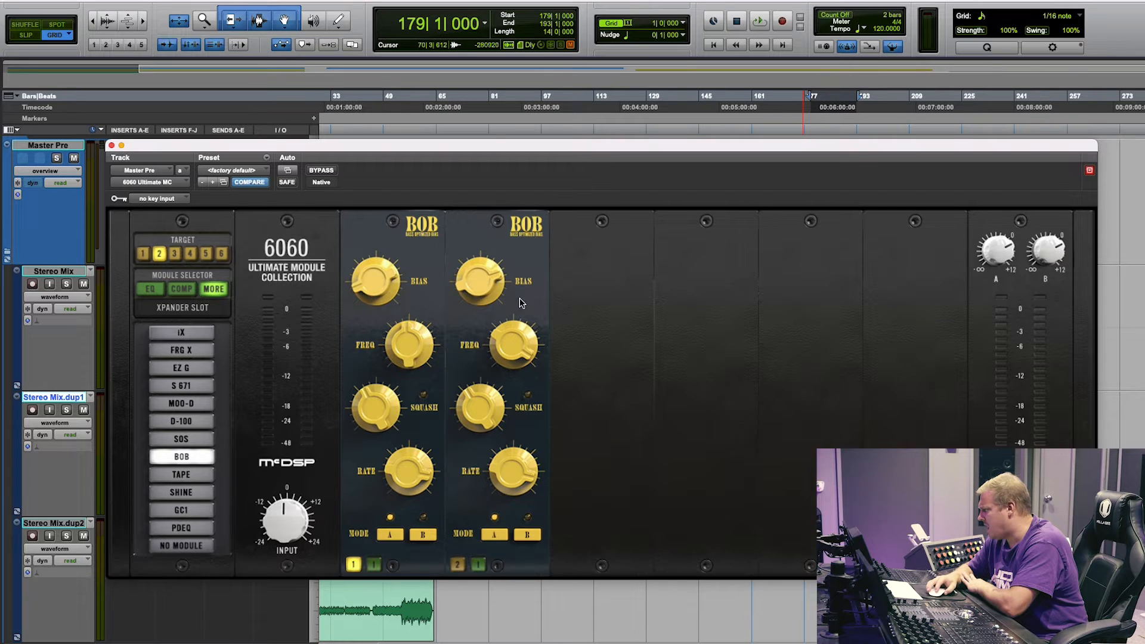
mouse_move(479, 417)
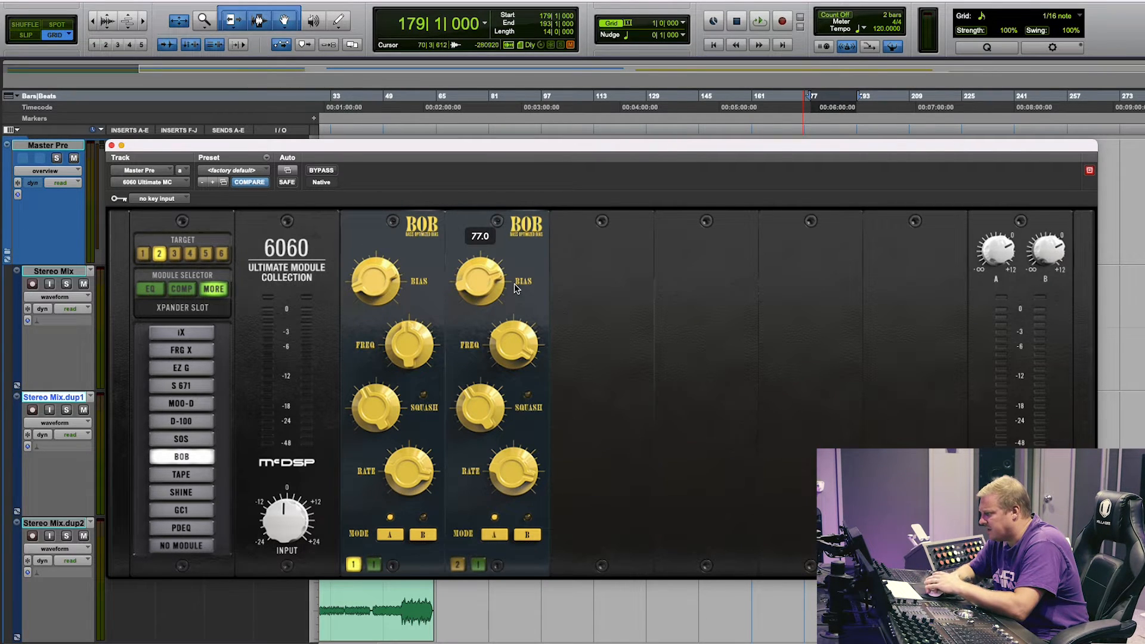
click(179, 545)
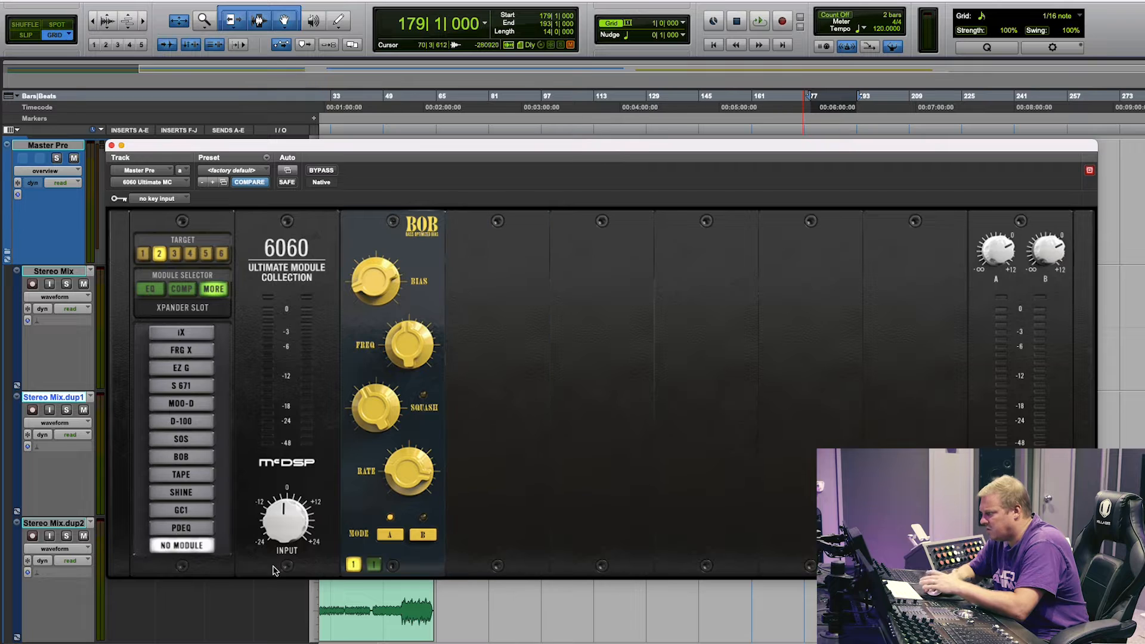
click(182, 474)
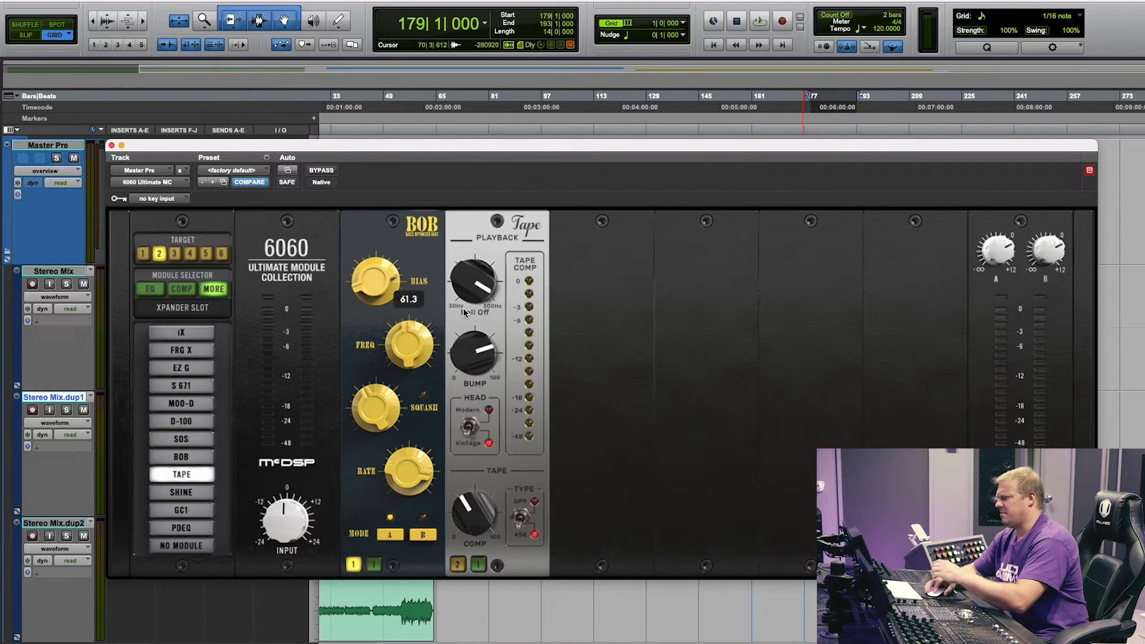
click(182, 545)
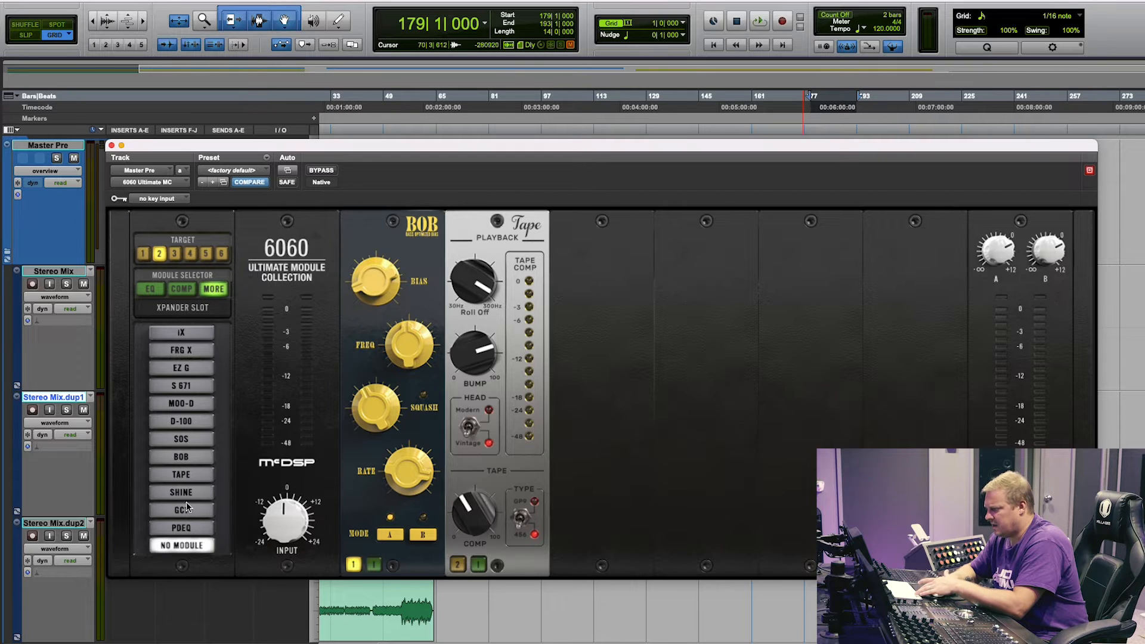
Step: Replace the BOB in slot 1 with the Tape module and adjust its roll-off and bump while the drums play
click(143, 253)
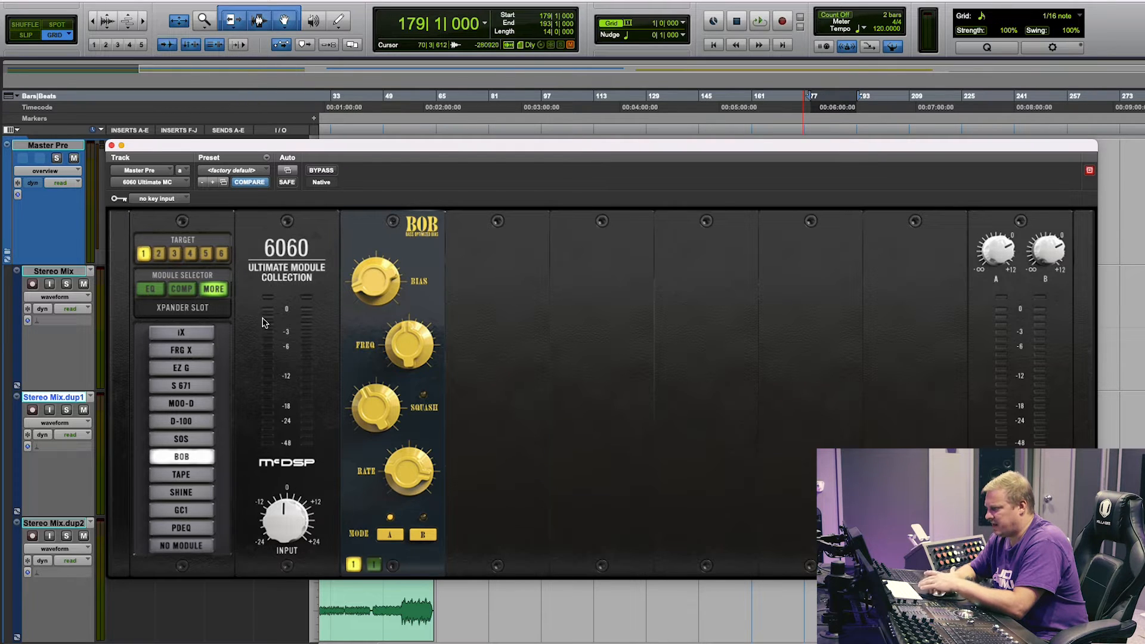
click(181, 474)
mouse_move(382, 304)
key(space)
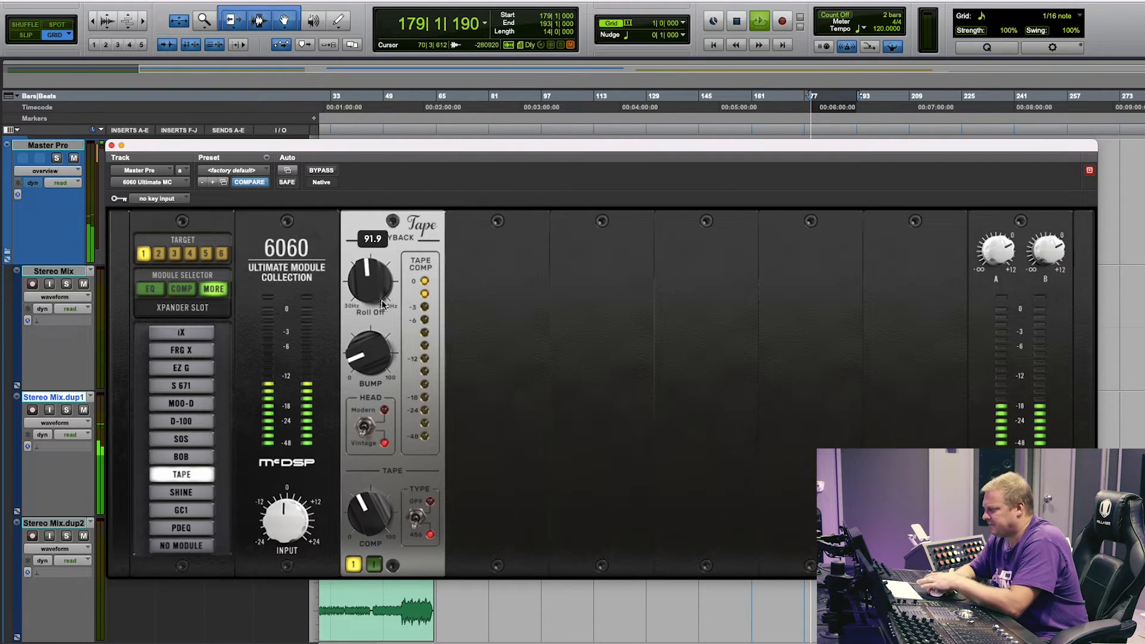
drag(382, 304, 355, 280)
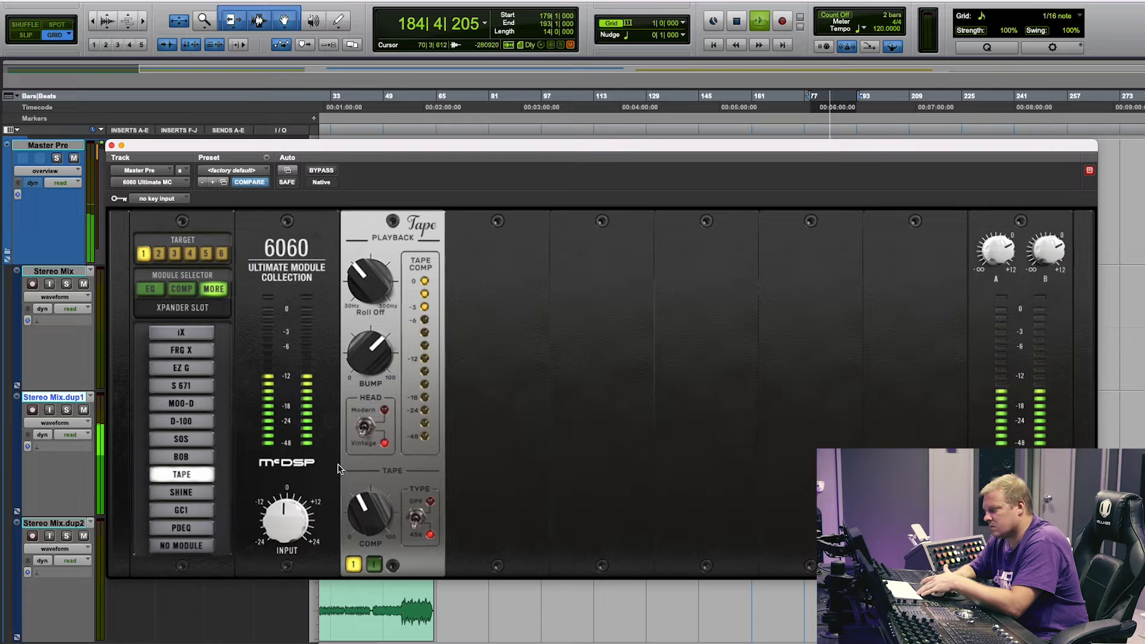
Step: Compare the Tape module off and on, raise its comp to 66.6, and stop the drum playback
click(354, 565)
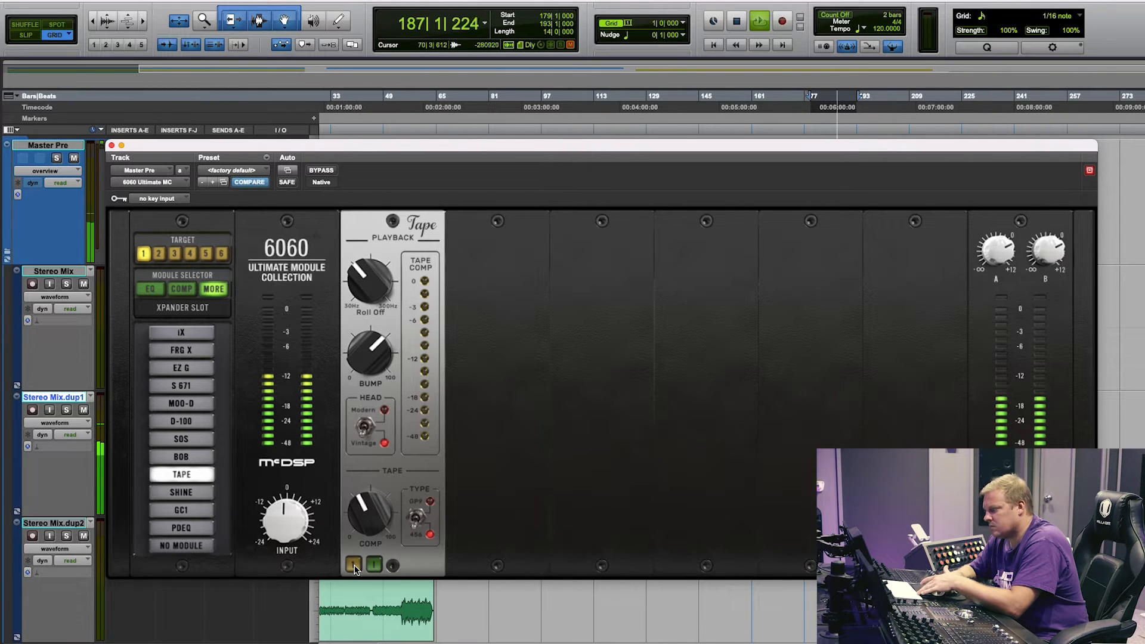
click(354, 566)
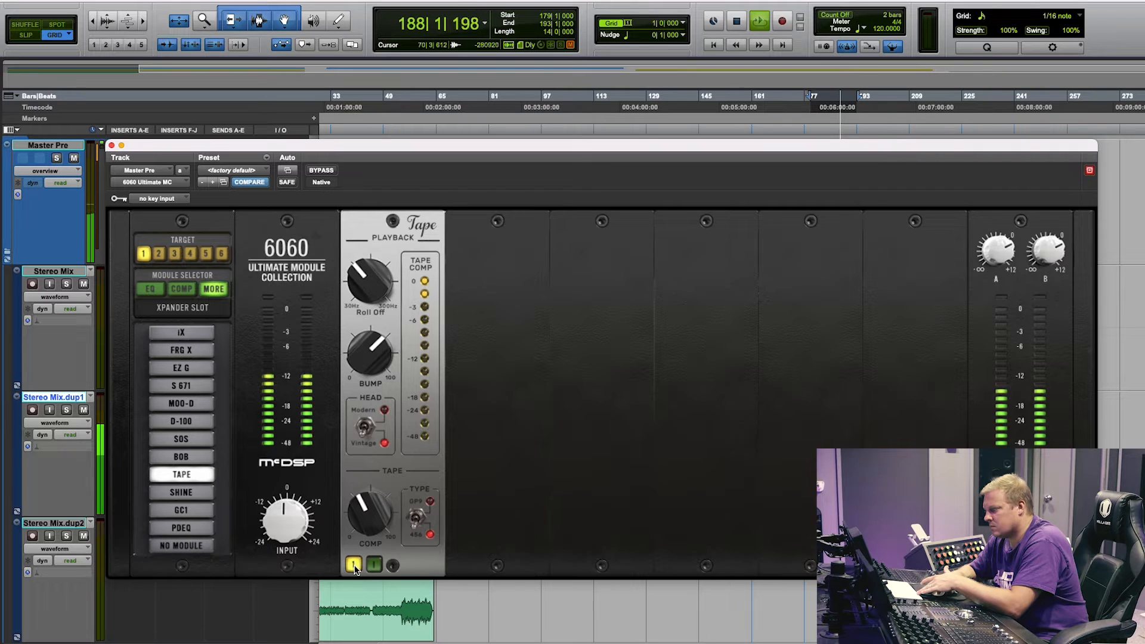
click(354, 565)
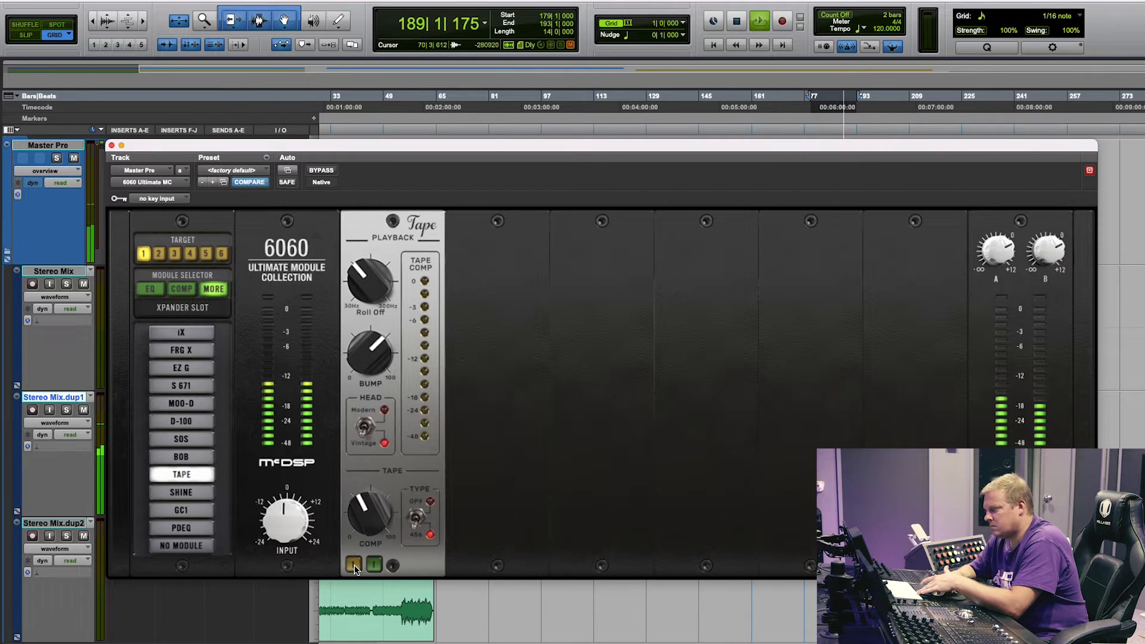
click(354, 565)
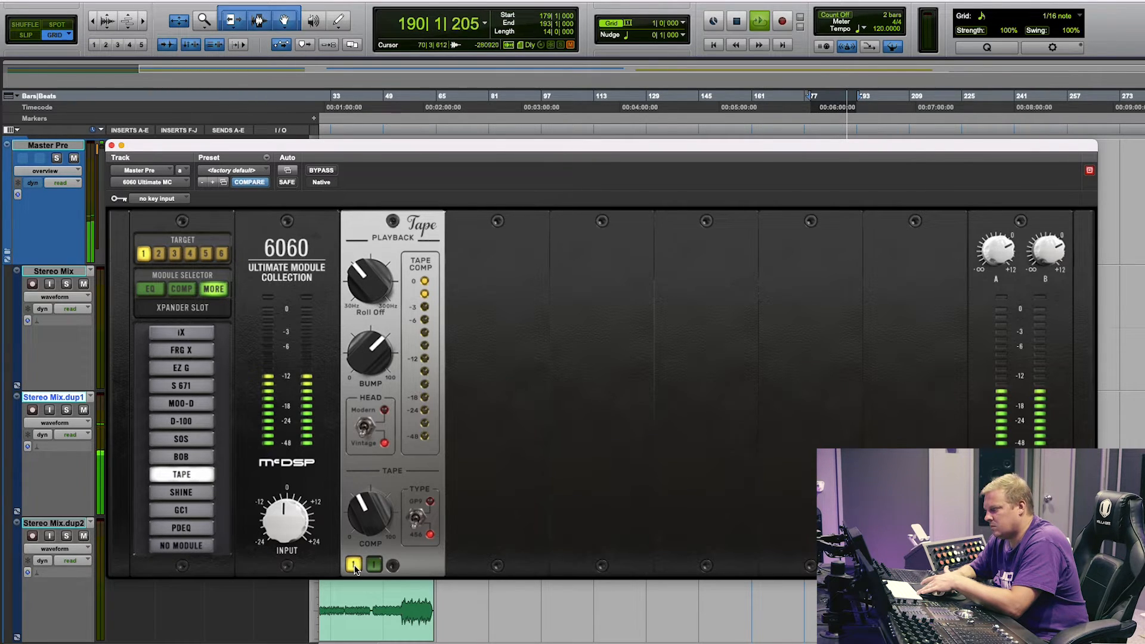
drag(368, 511, 372, 471)
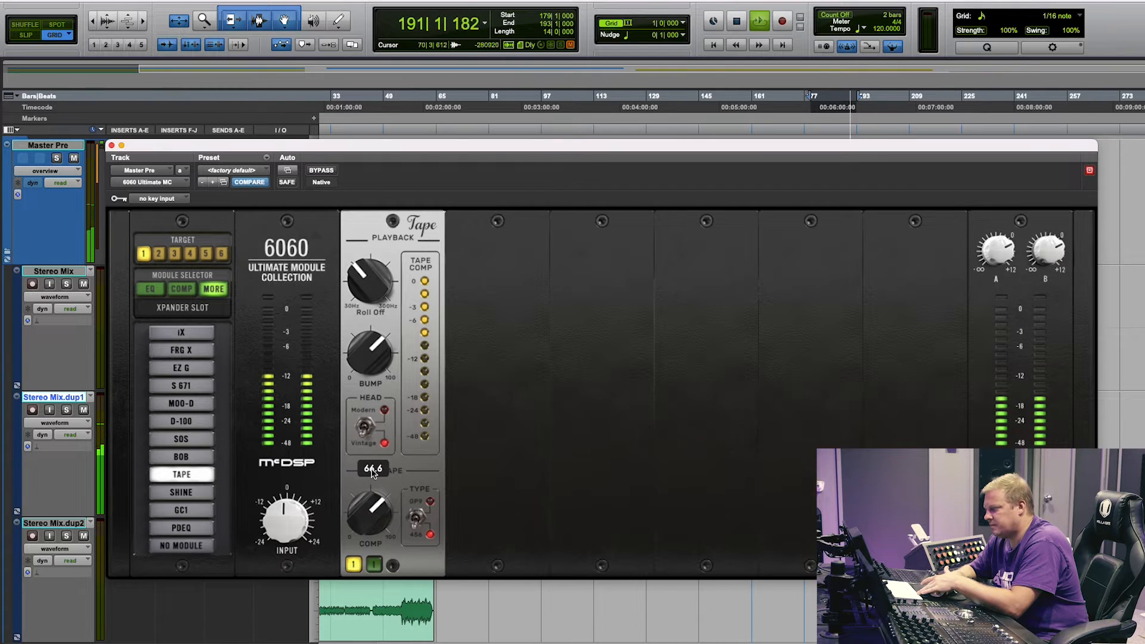
key(space)
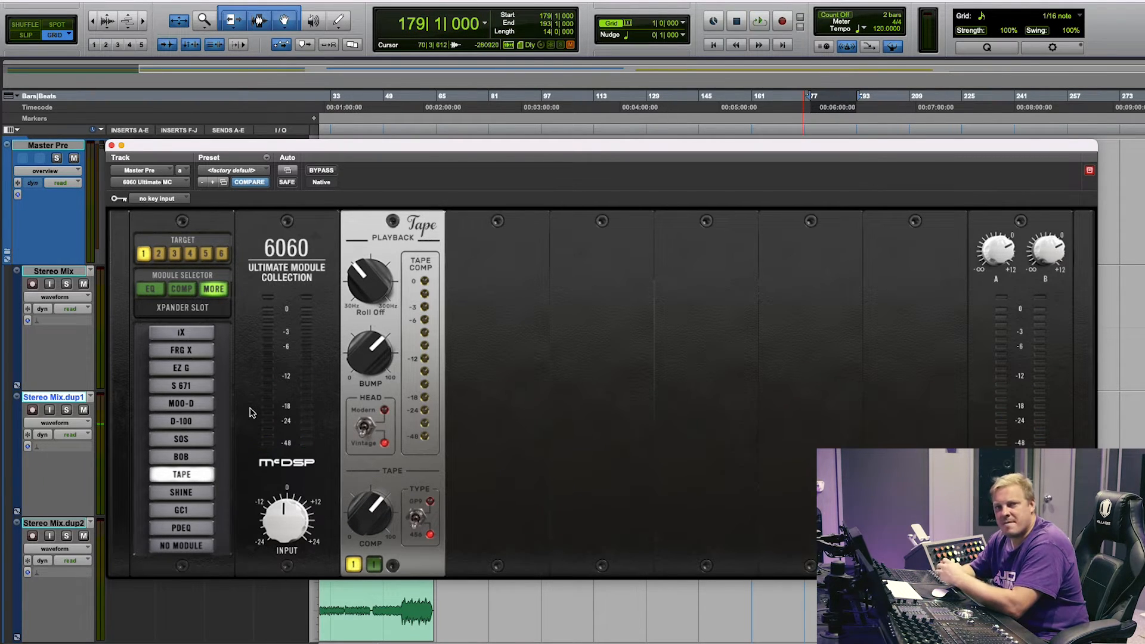
Step: Load the Shine module into slot 1, raise its gain to about 96 on the drums, and compare it off and on
click(191, 492)
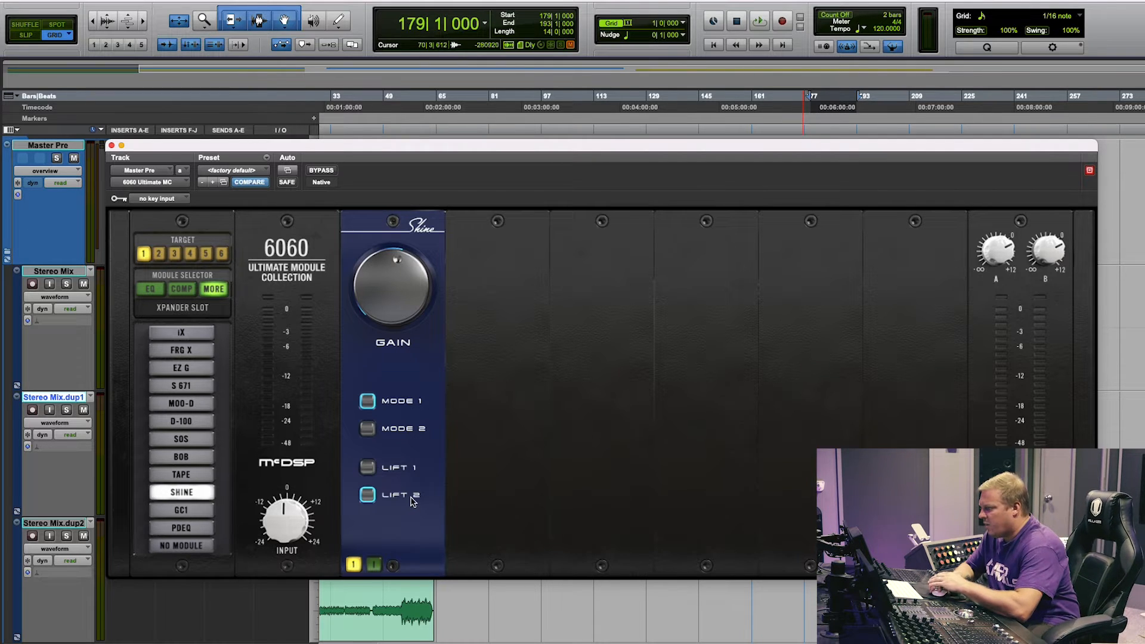
mouse_move(365, 311)
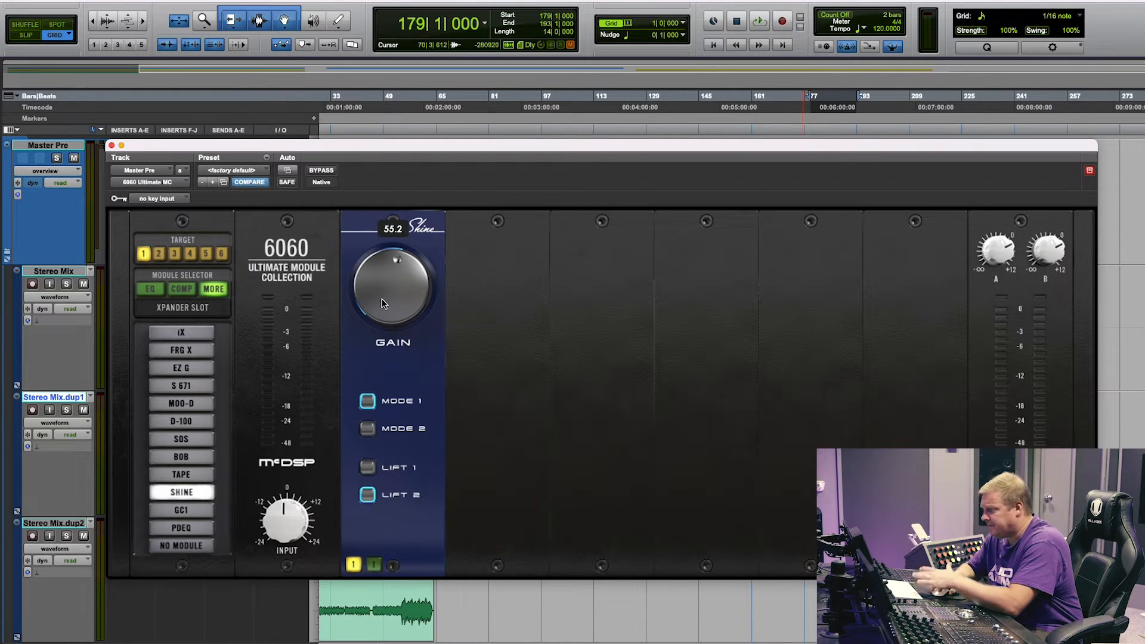
key(space)
drag(381, 303, 360, 218)
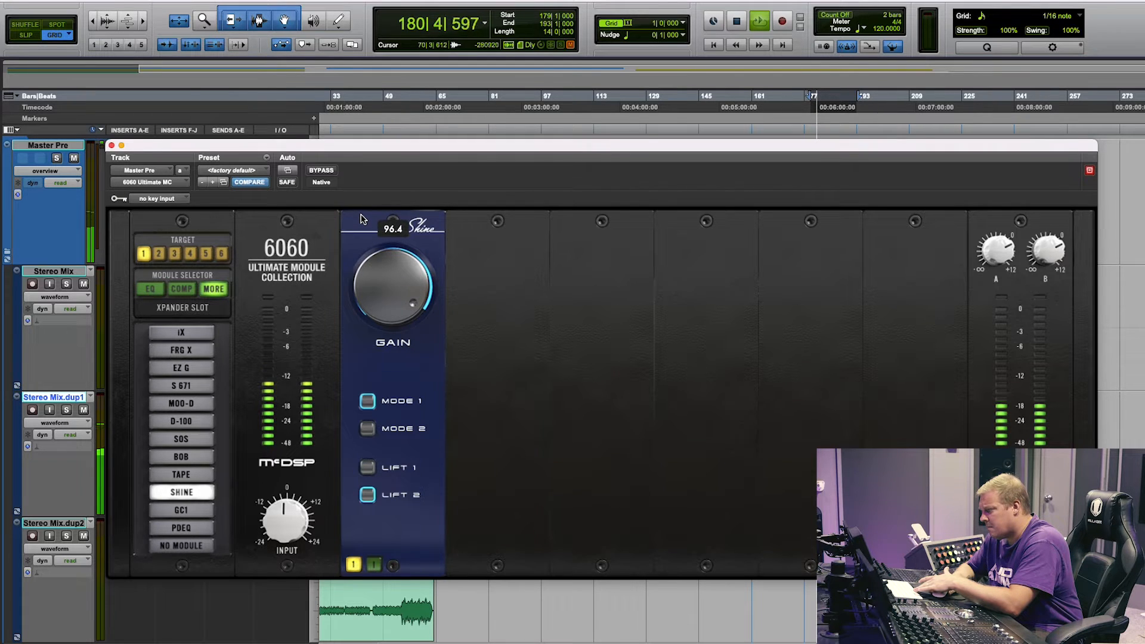
click(358, 567)
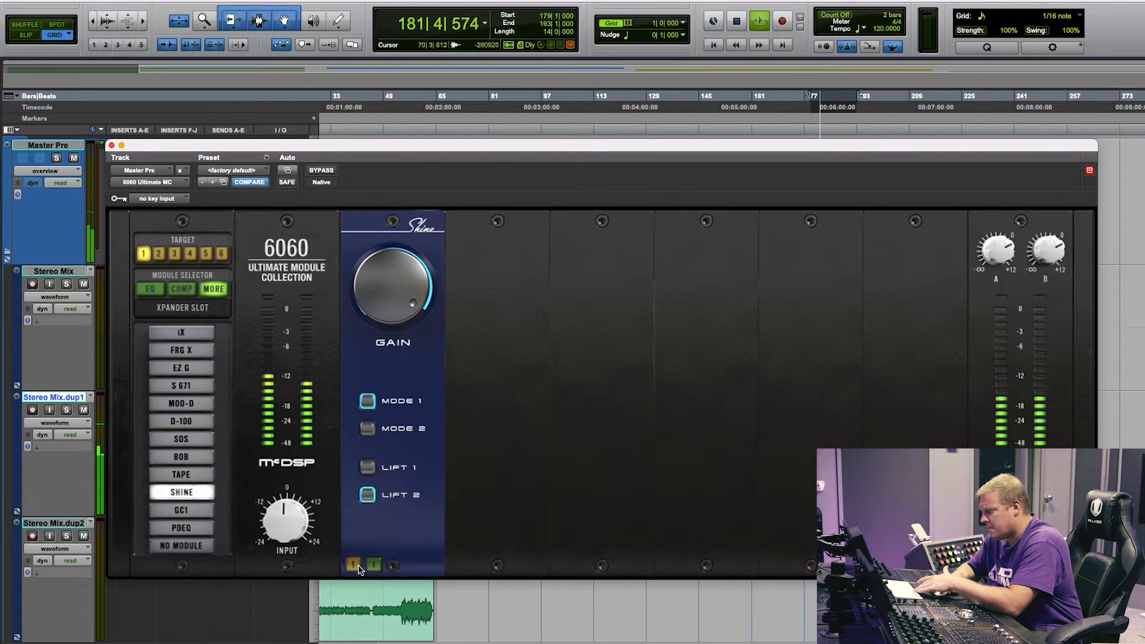
click(354, 565)
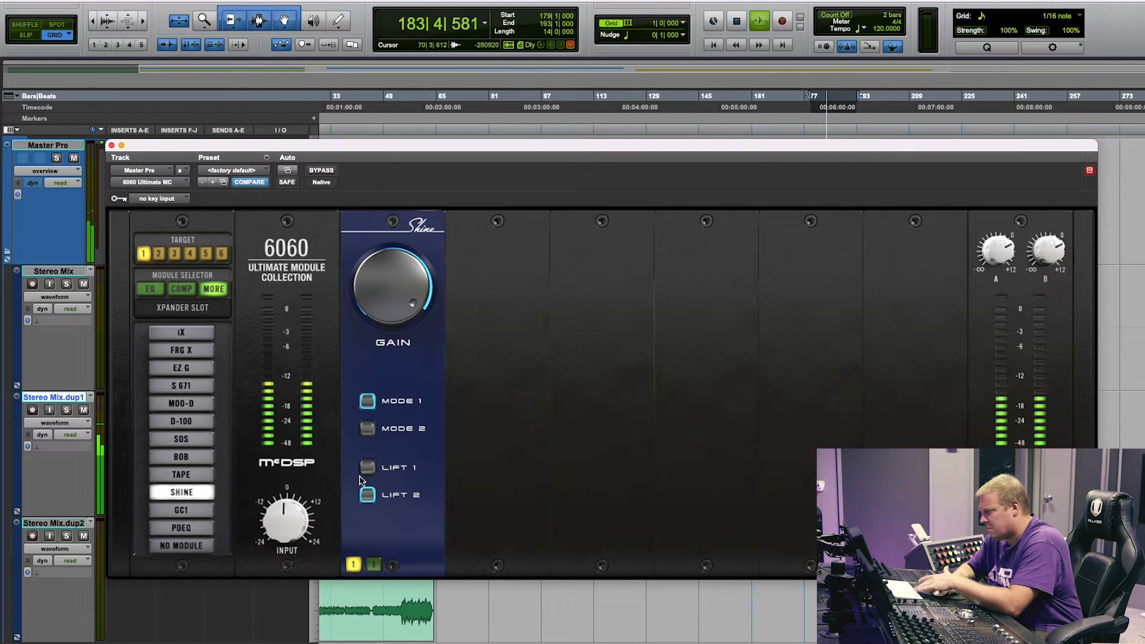
Step: Switch Shine to Mode 2 and Lift 1, lower its gain on the drums, and stop playback
click(366, 430)
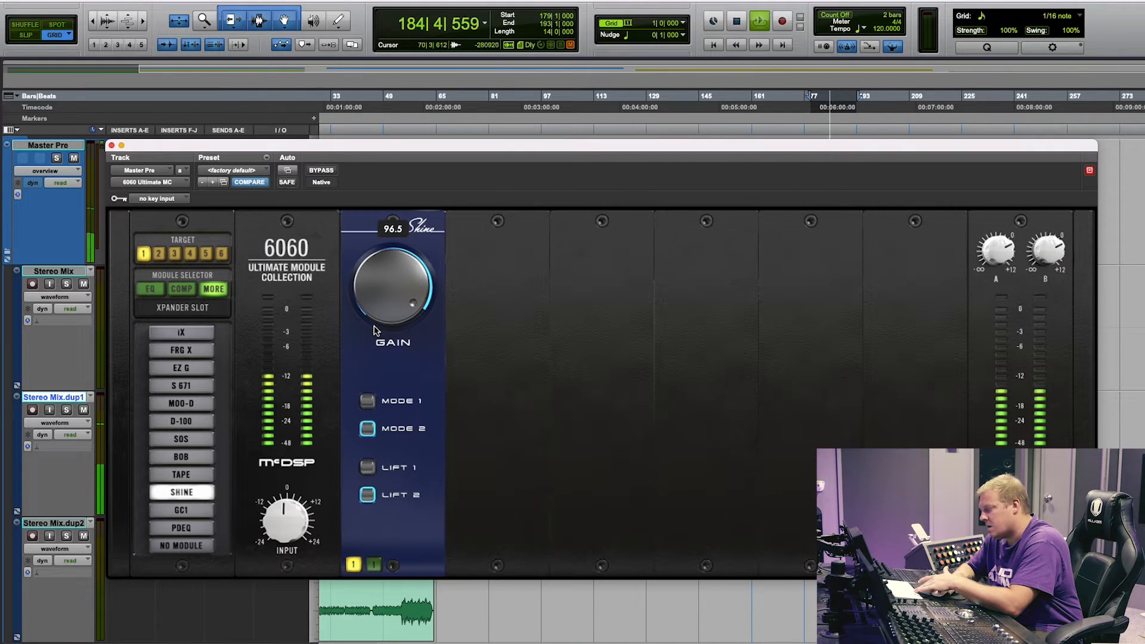
click(367, 468)
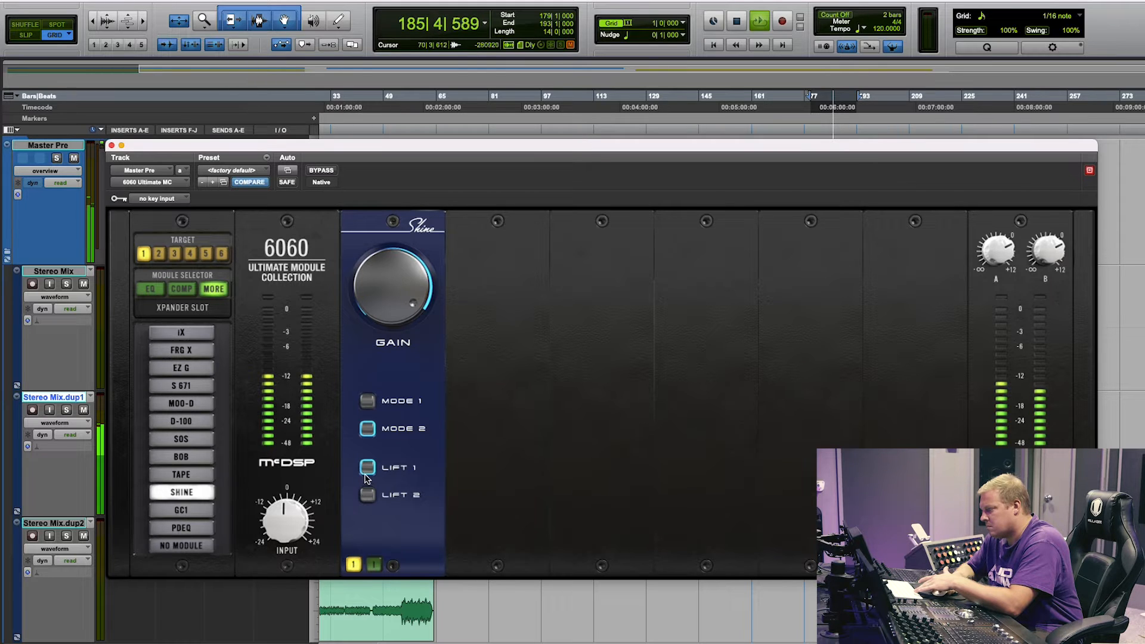
drag(396, 303, 400, 354)
key(space)
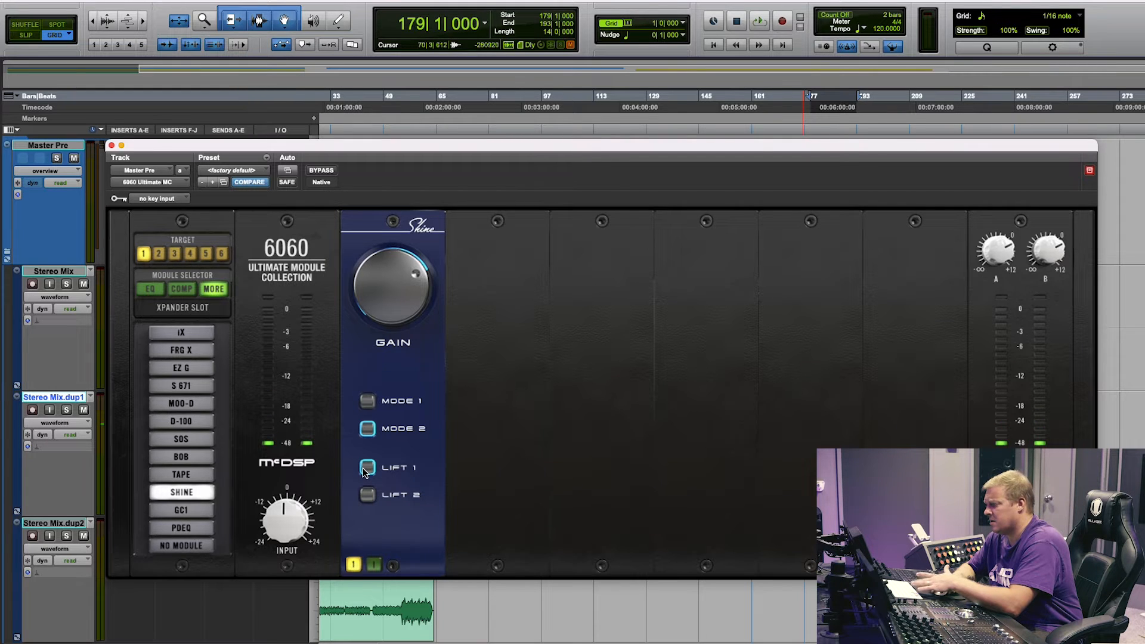
Step: Replay the drums with Shine set to Lift 2 and its gain raised, and compare the module off and on
key(space)
click(369, 493)
drag(391, 330, 391, 293)
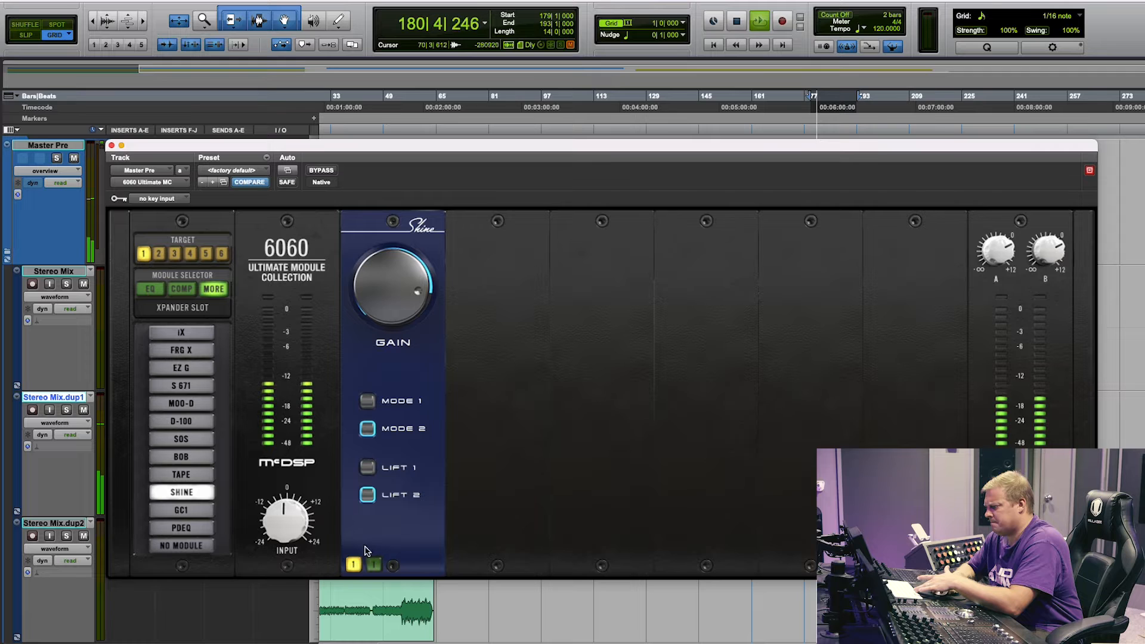
click(354, 566)
click(354, 566)
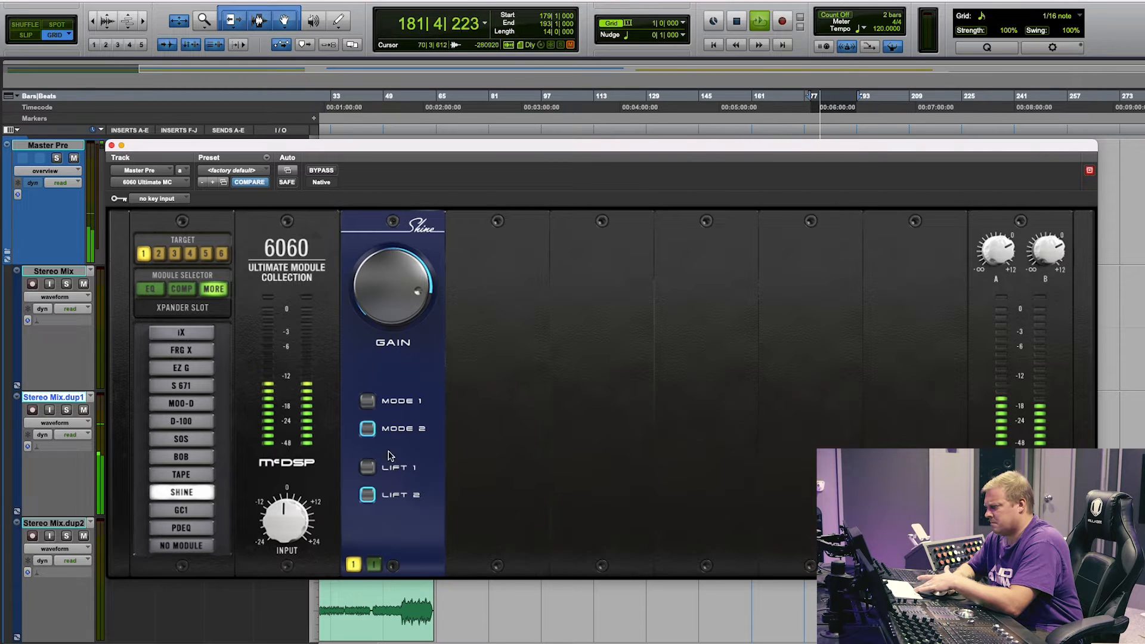
Step: Set Shine's gain to about 91 on the drums, compare the module off and on, and stop playback
drag(406, 311, 403, 295)
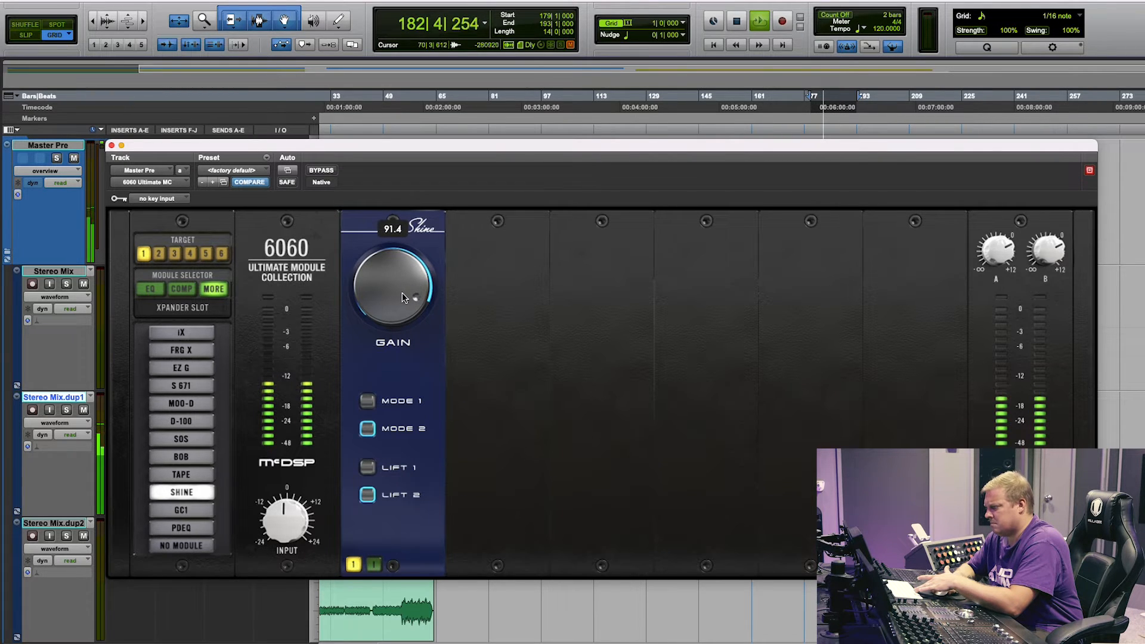
click(352, 566)
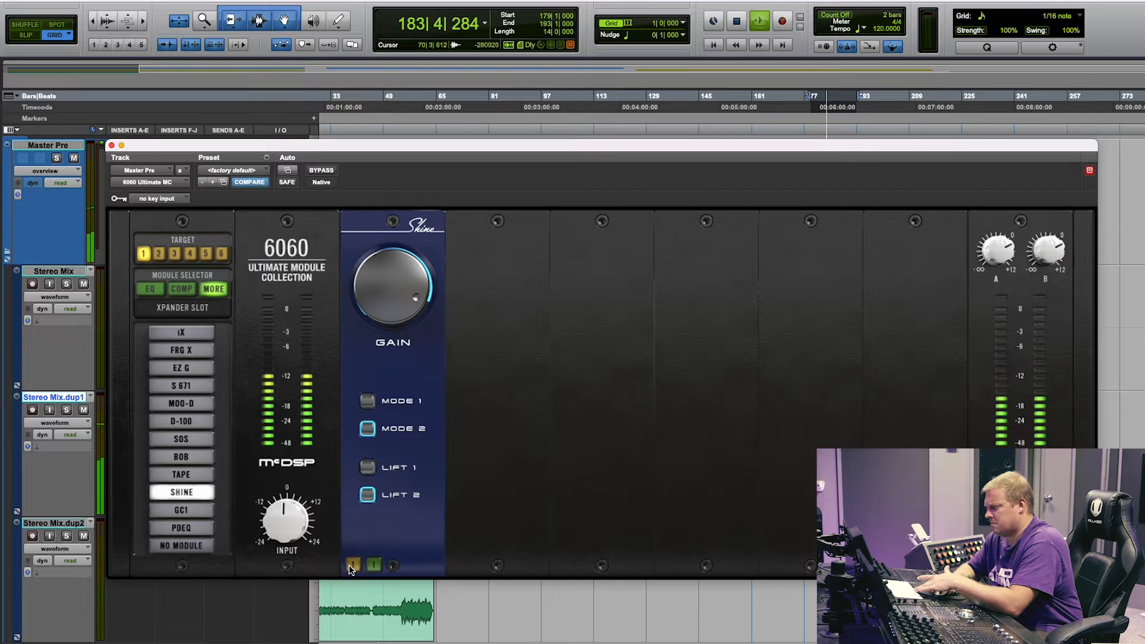
click(352, 567)
key(space)
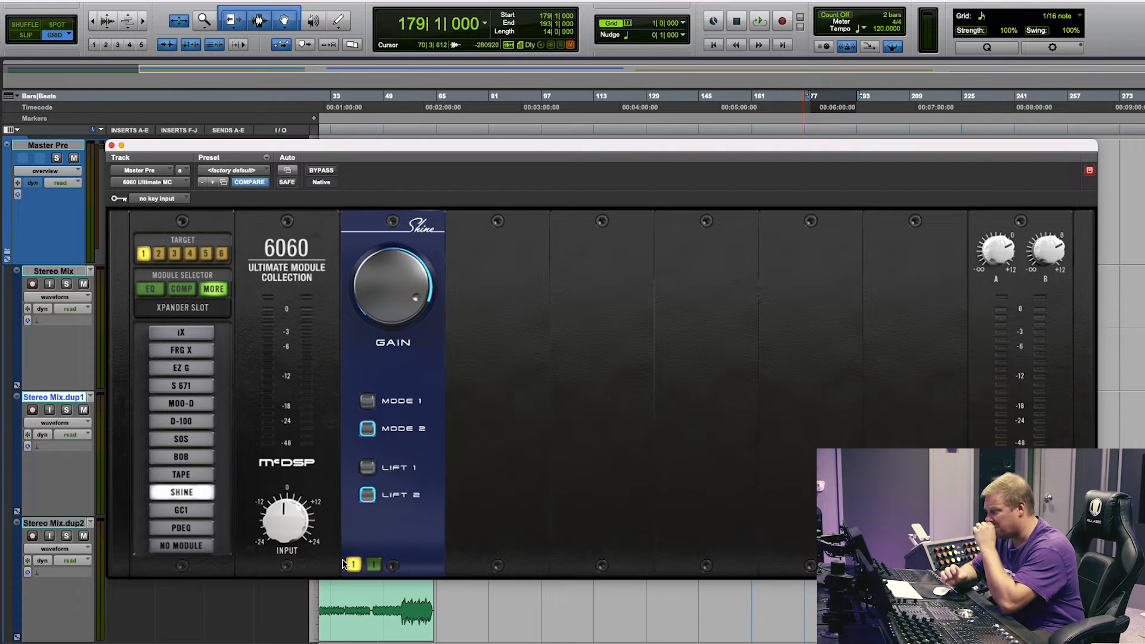
Step: Load the GC1 module into slot 1, play the drums, and adjust its gate threshold and set its comp threshold to about -25.8
click(203, 511)
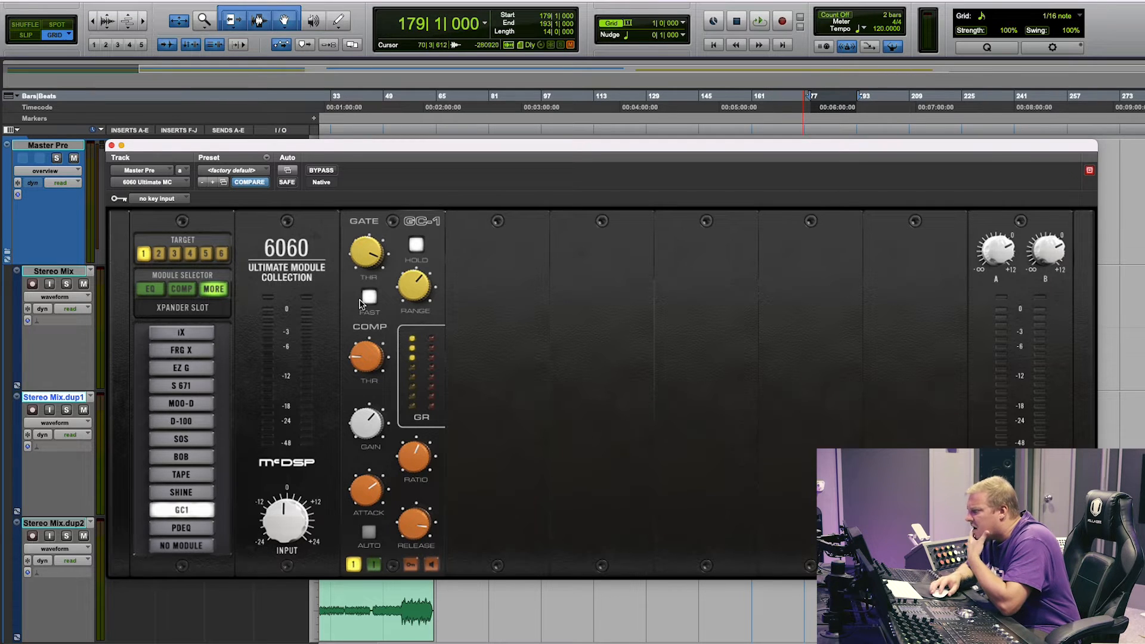
mouse_move(413, 302)
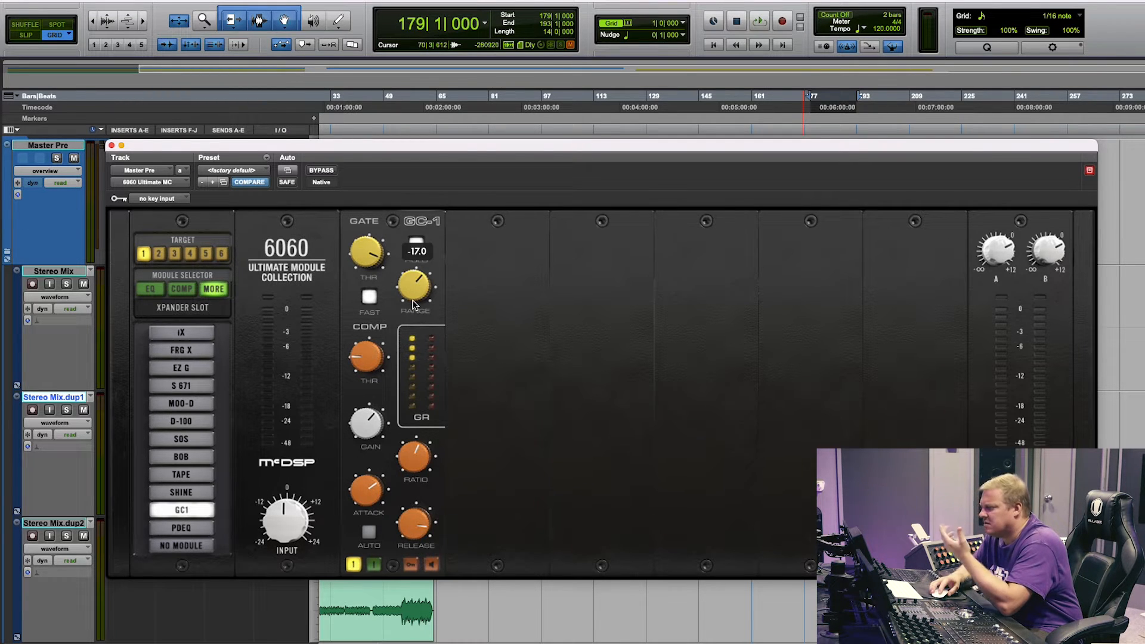
mouse_move(392, 350)
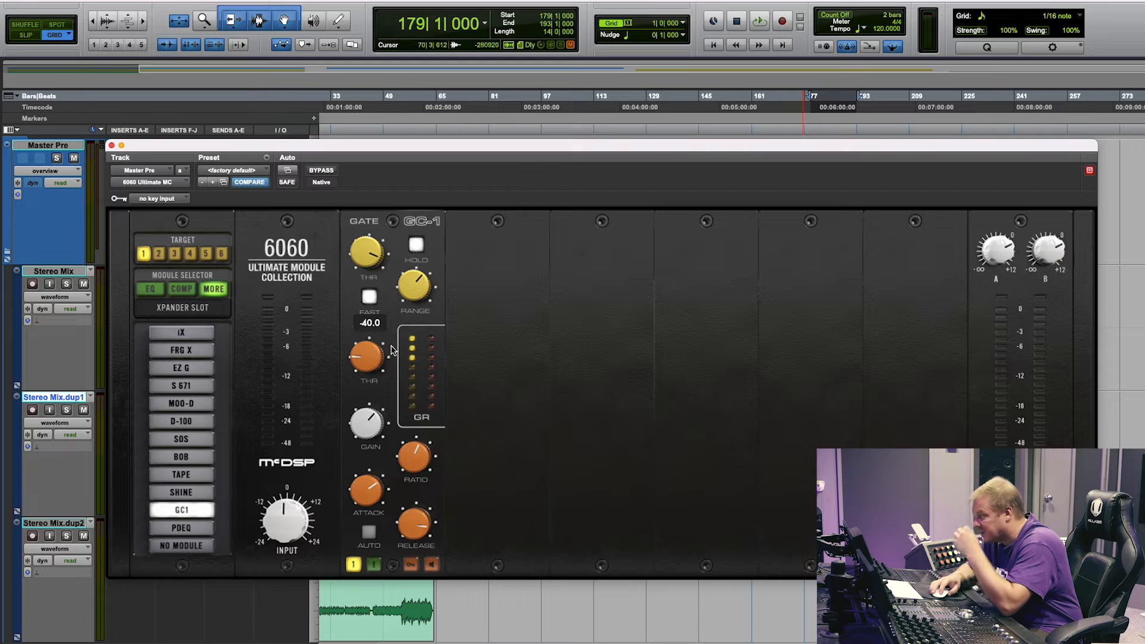
key(space)
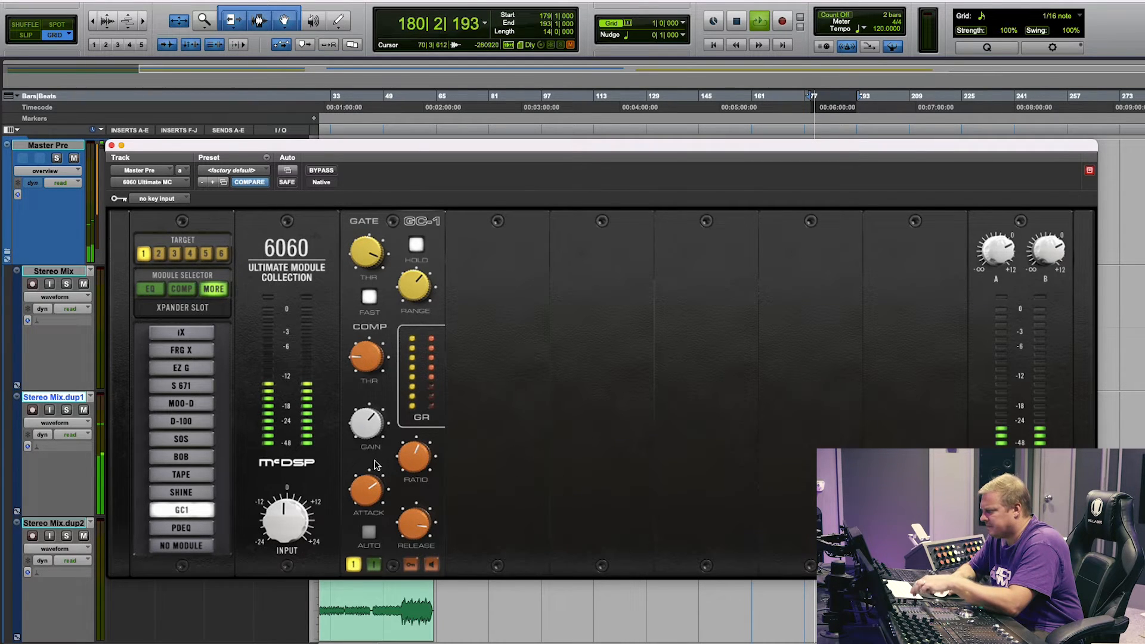
mouse_move(369, 257)
drag(369, 258, 359, 306)
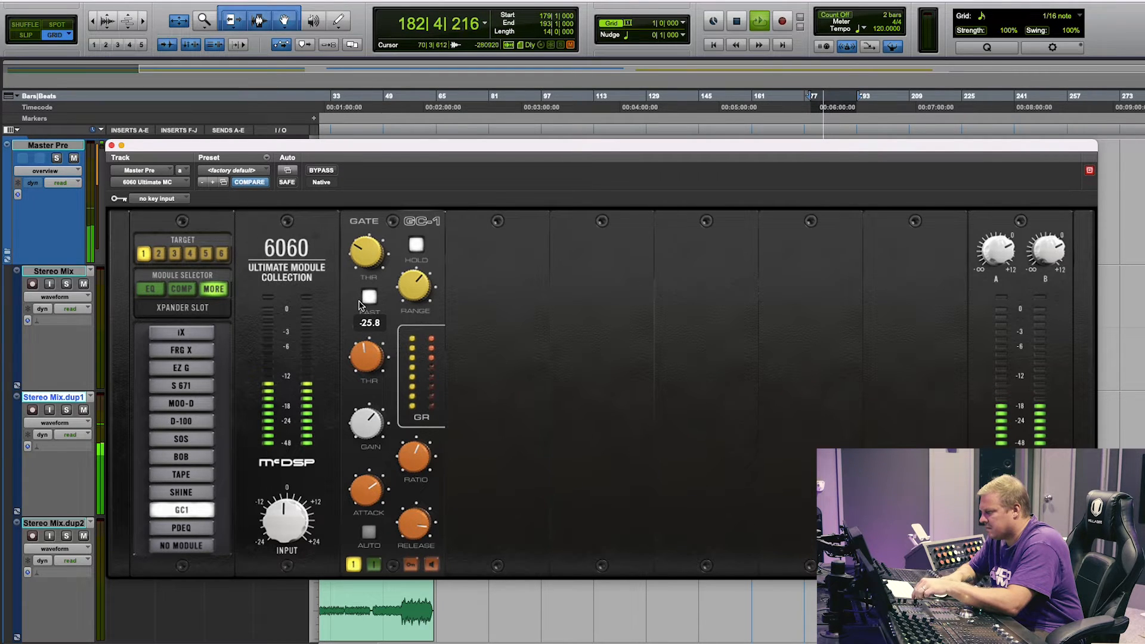
Step: Compare the GC1 module off and on over the drums and stop playback
click(353, 565)
click(353, 564)
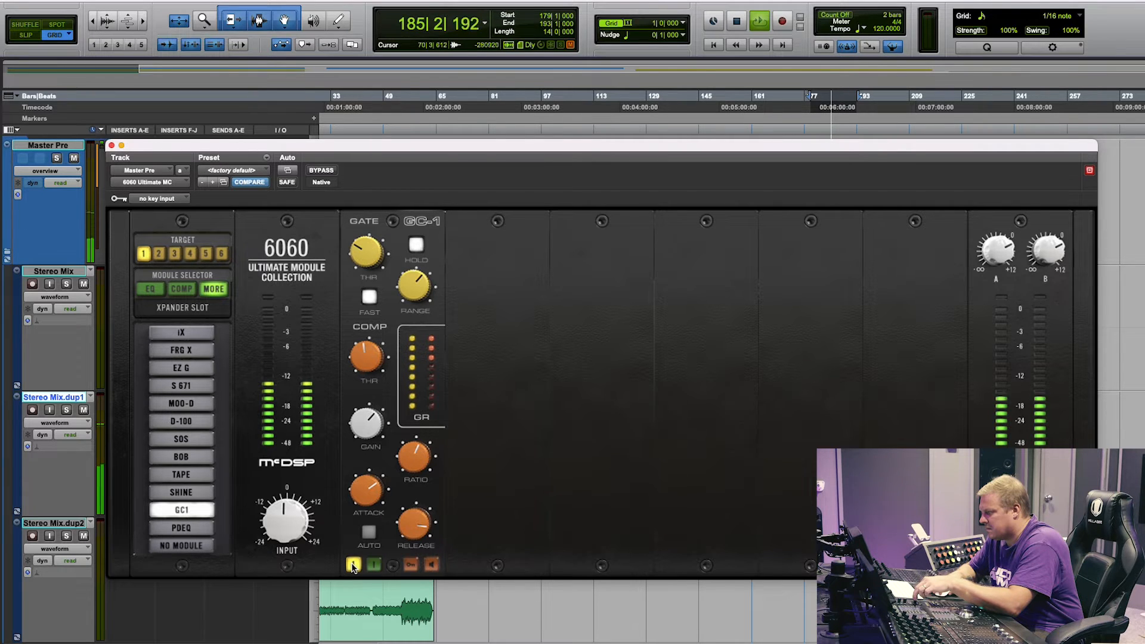
key(space)
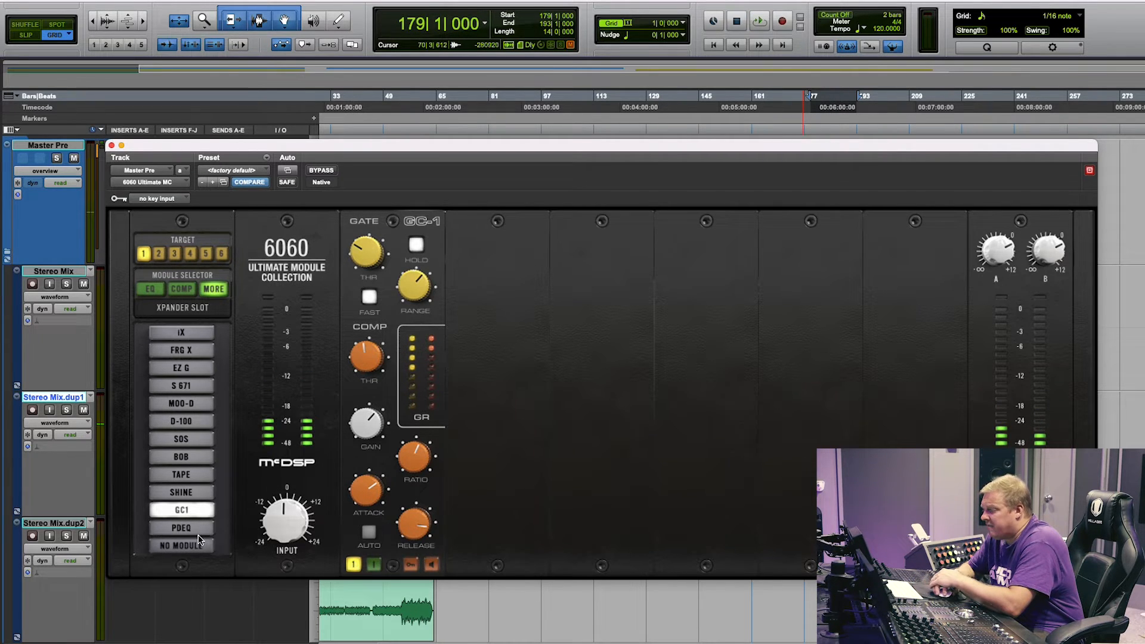
Step: Load the PDEQ module into slot 1, play the drums, and adjust the upper band's peak and frequency with its dip at about -6.8
click(200, 545)
click(203, 528)
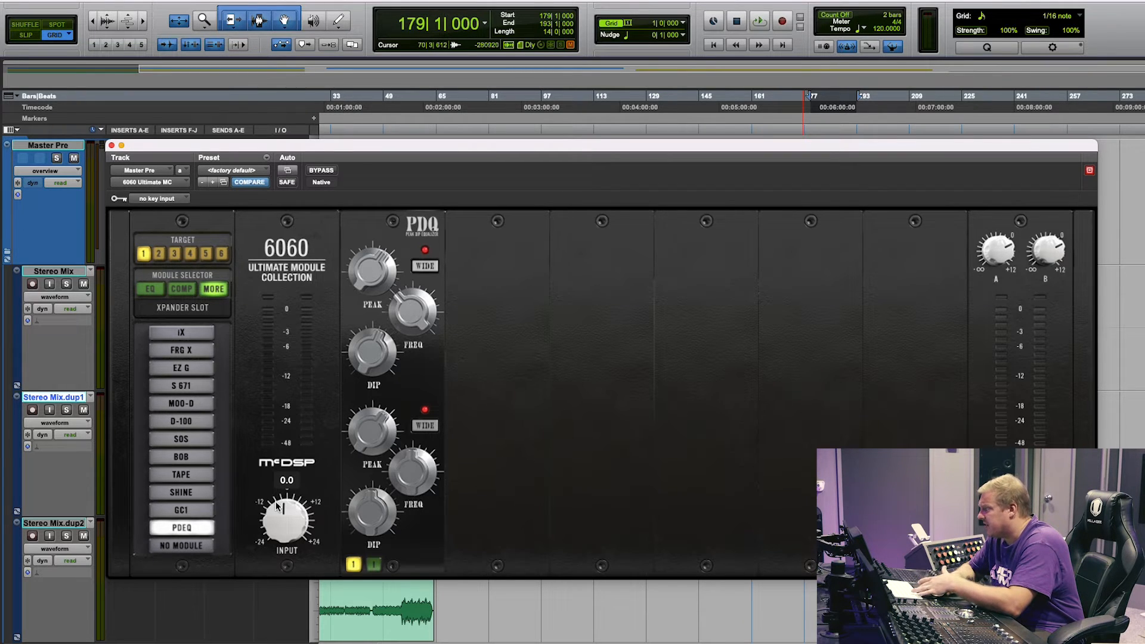
mouse_move(356, 356)
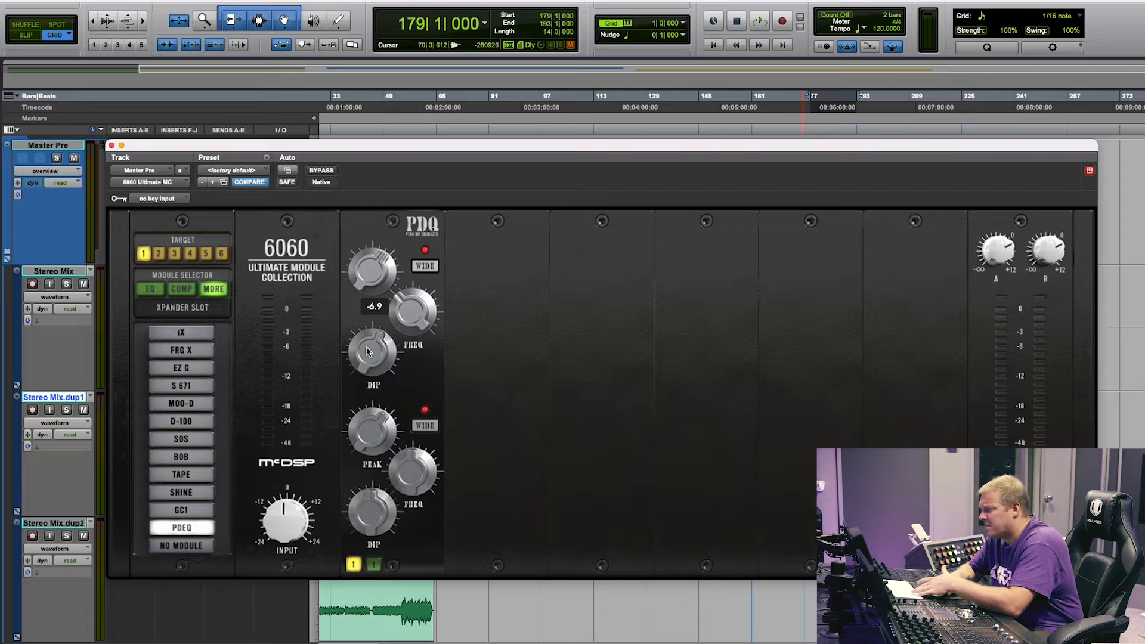
mouse_move(354, 300)
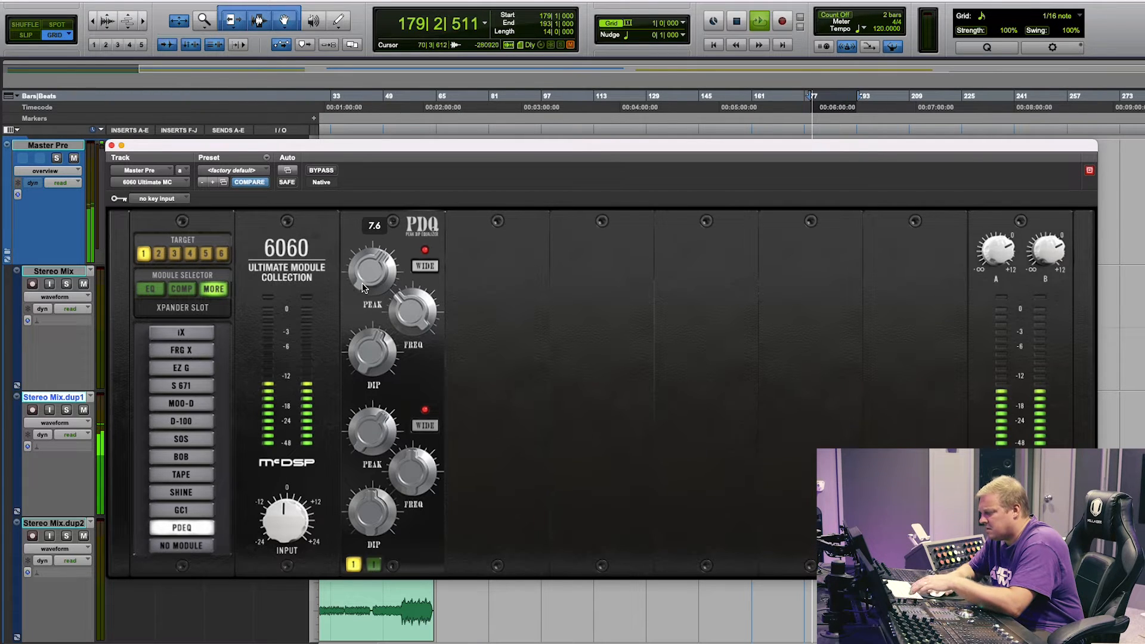
drag(364, 290, 374, 361)
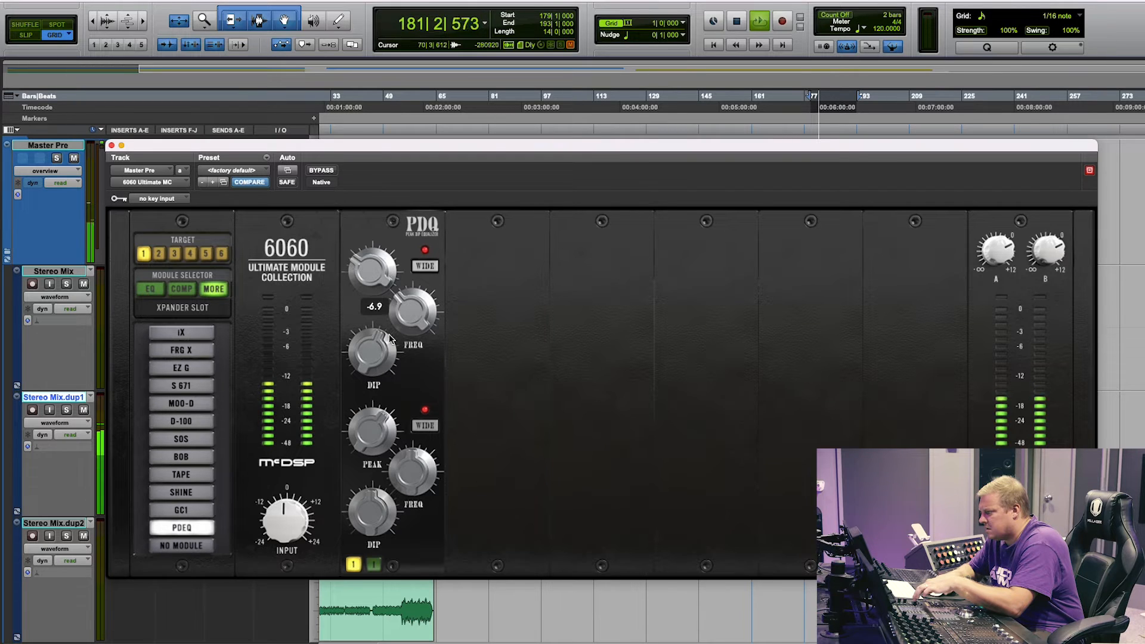
drag(411, 322, 368, 334)
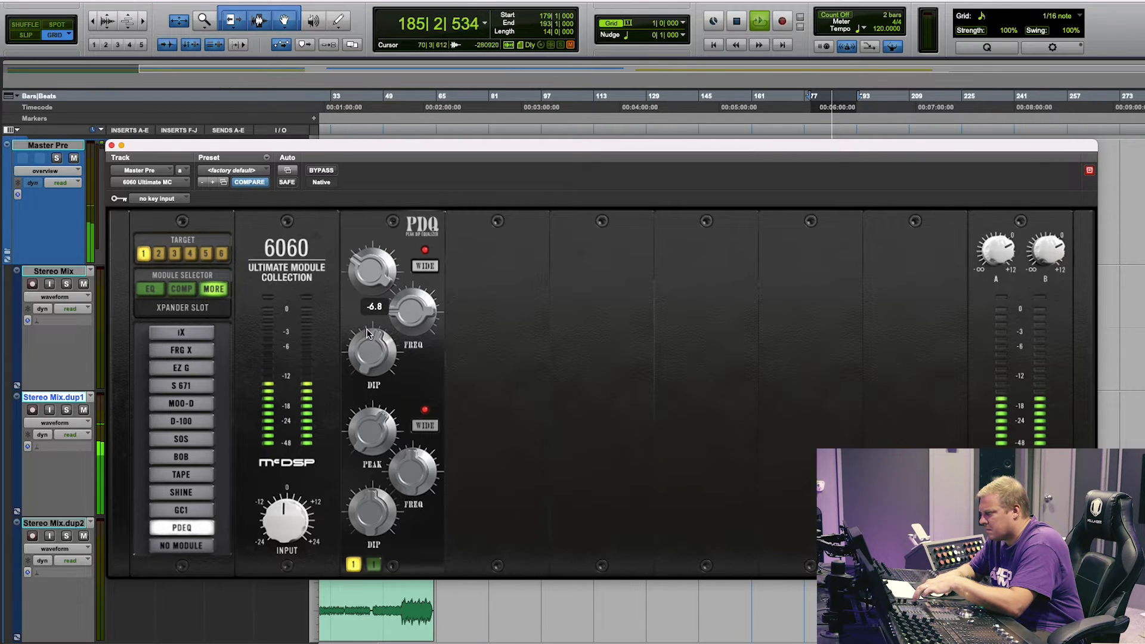
Step: Compare the PDEQ module off and on, and turn off Wide for its upper band
click(353, 565)
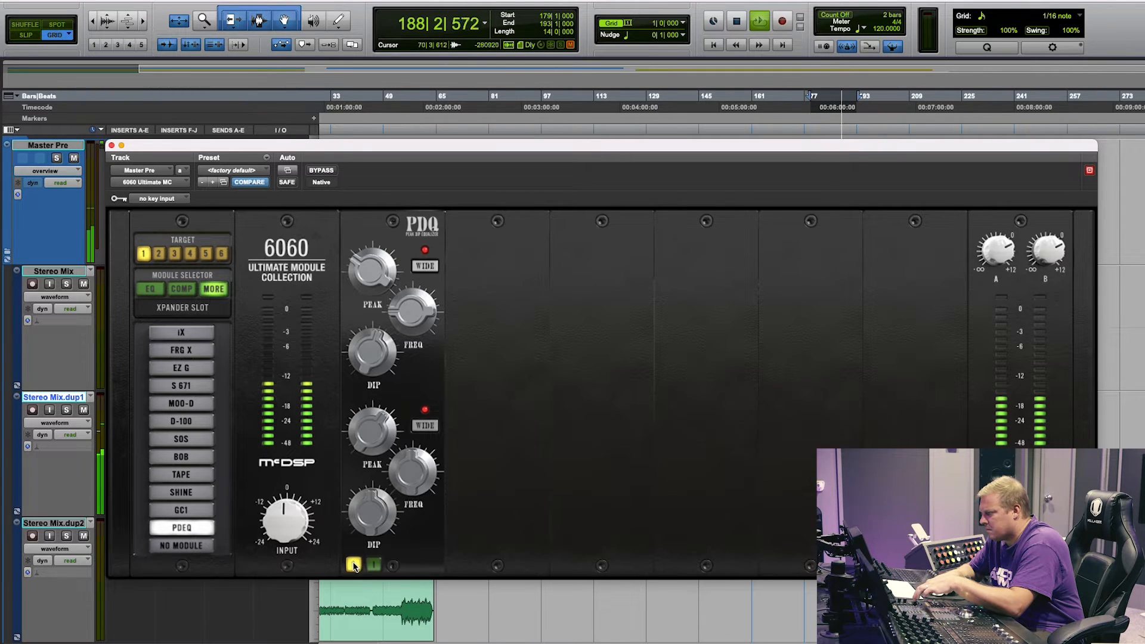
click(433, 267)
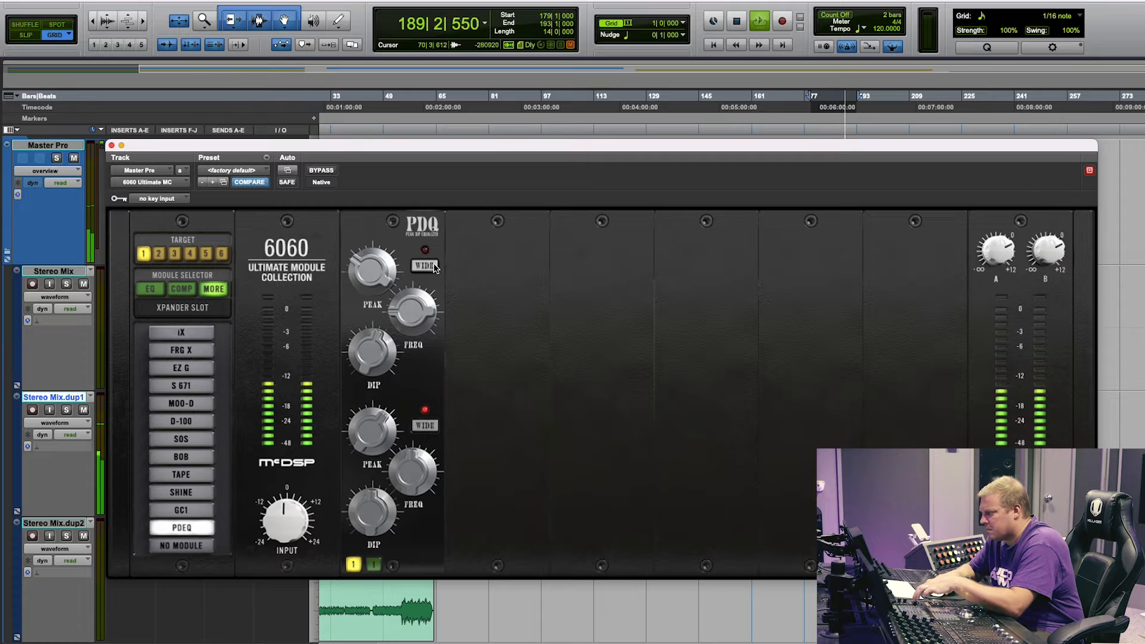
Step: Enable Wide on the PDQ module's upper band, adjust the lower band's dip and frequency during playback, and close the 6060 plug-in
click(434, 267)
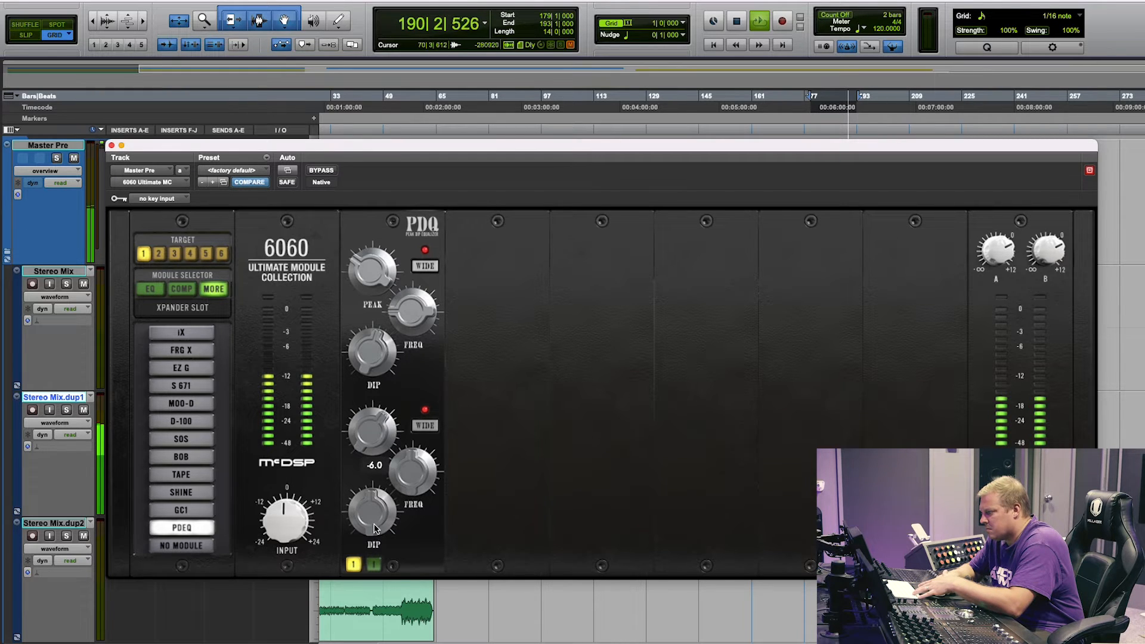
mouse_move(375, 528)
mouse_down()
mouse_move(370, 463)
mouse_move(374, 534)
mouse_up()
drag(415, 479, 381, 412)
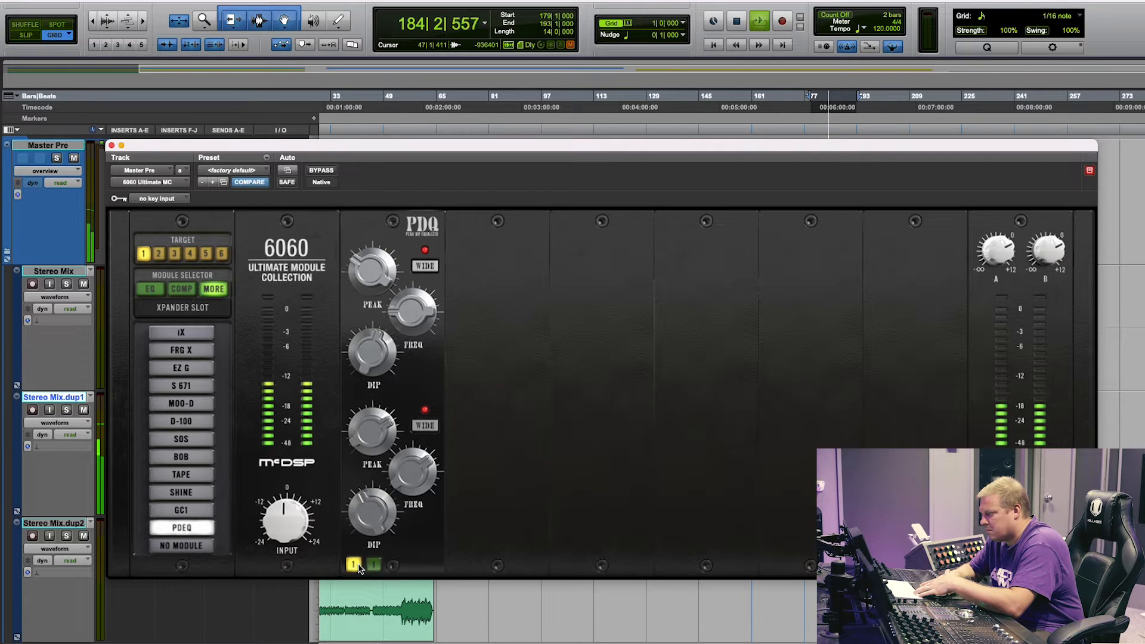
key(space)
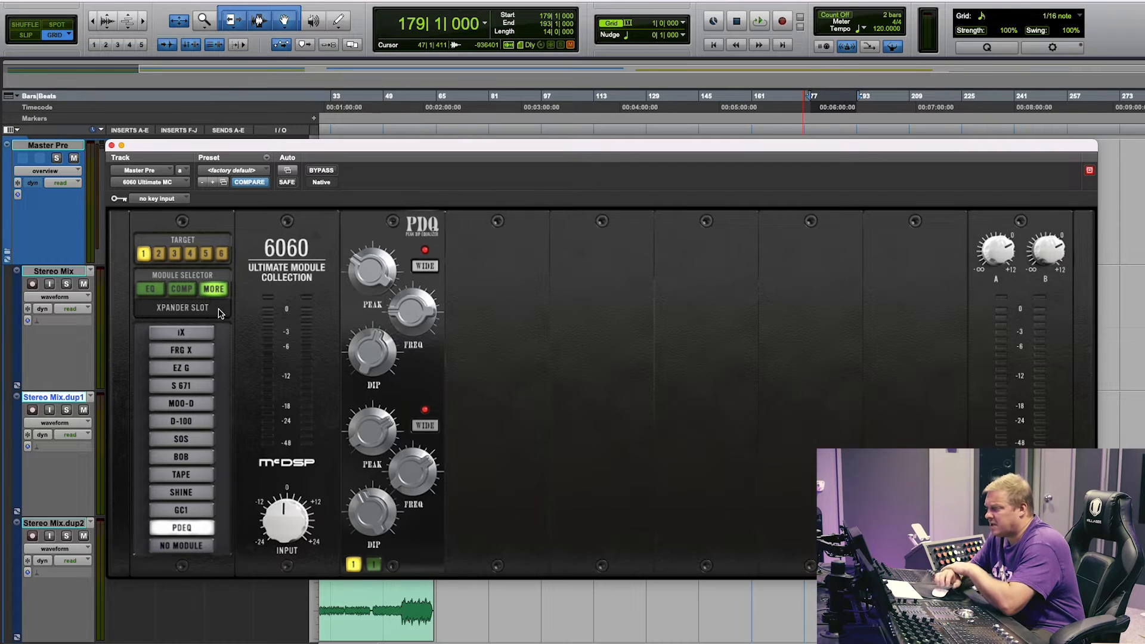
click(112, 146)
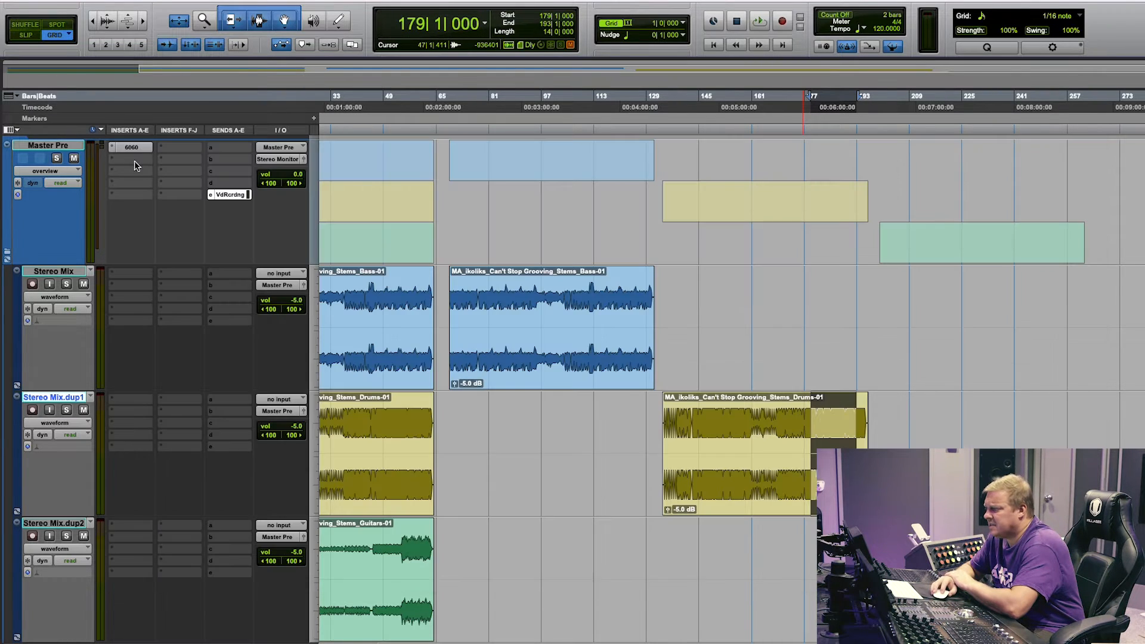
Step: Replace the 6060 insert on Master Pre with the stereo McDSP AE400 Active EQ and move its window clear of the track controls
click(114, 149)
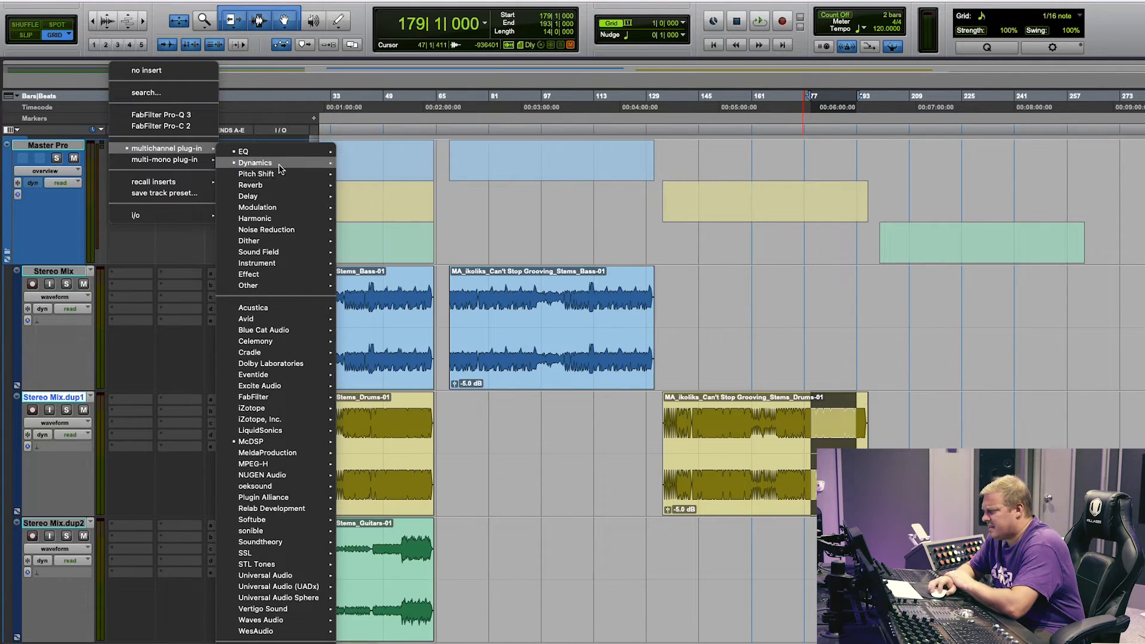
mouse_move(277, 442)
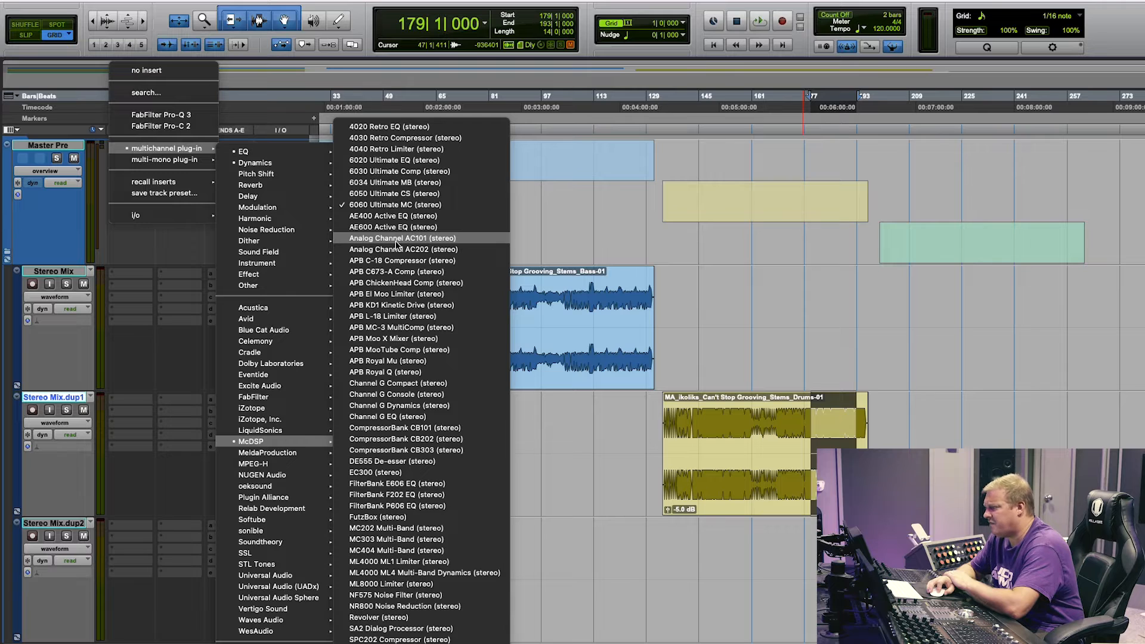
click(420, 217)
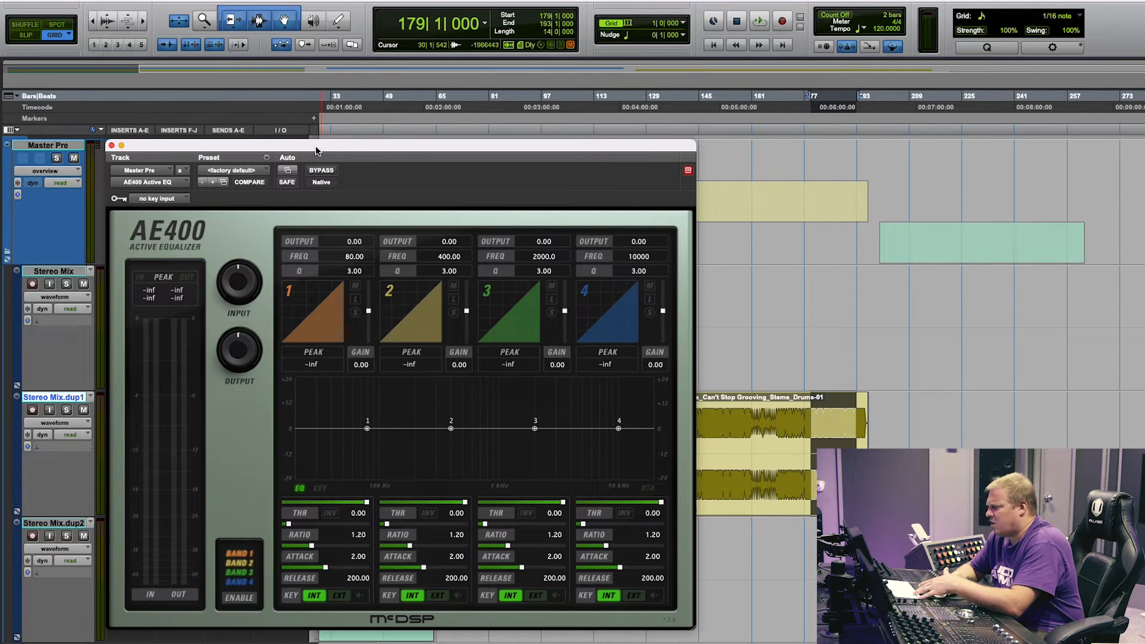
drag(316, 151, 790, 59)
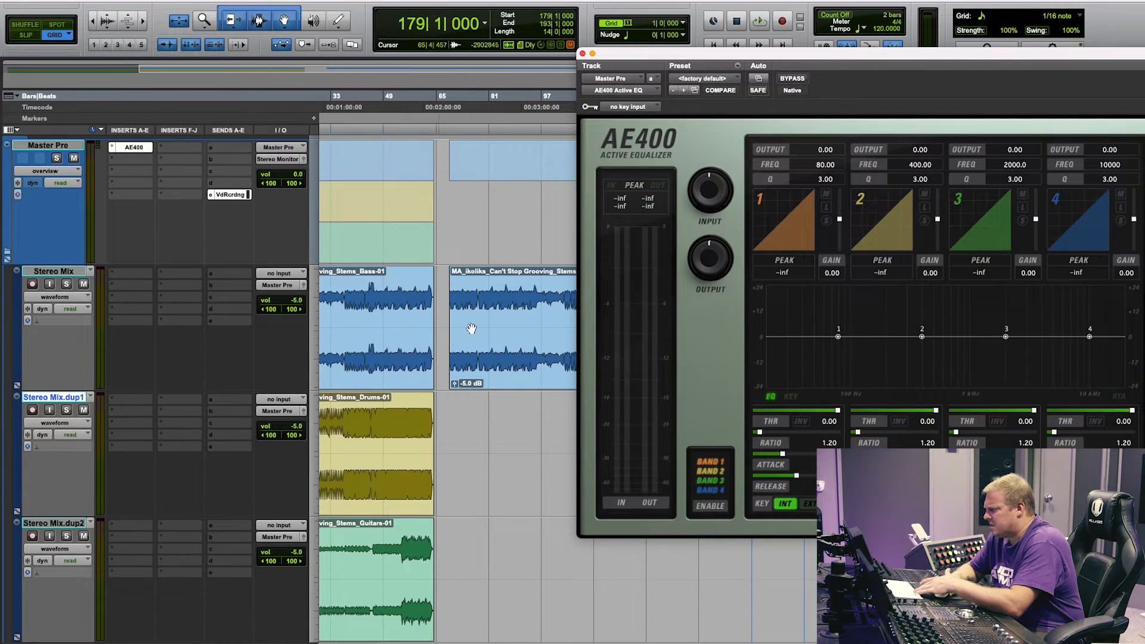
Step: Play bars 49 to 61 of Stereo Mix, setting AE400 band 1 to 6.00 dB at 72.31 Hz and band 3 to 2.87 dB at 1916.1 Hz
drag(390, 297, 424, 295)
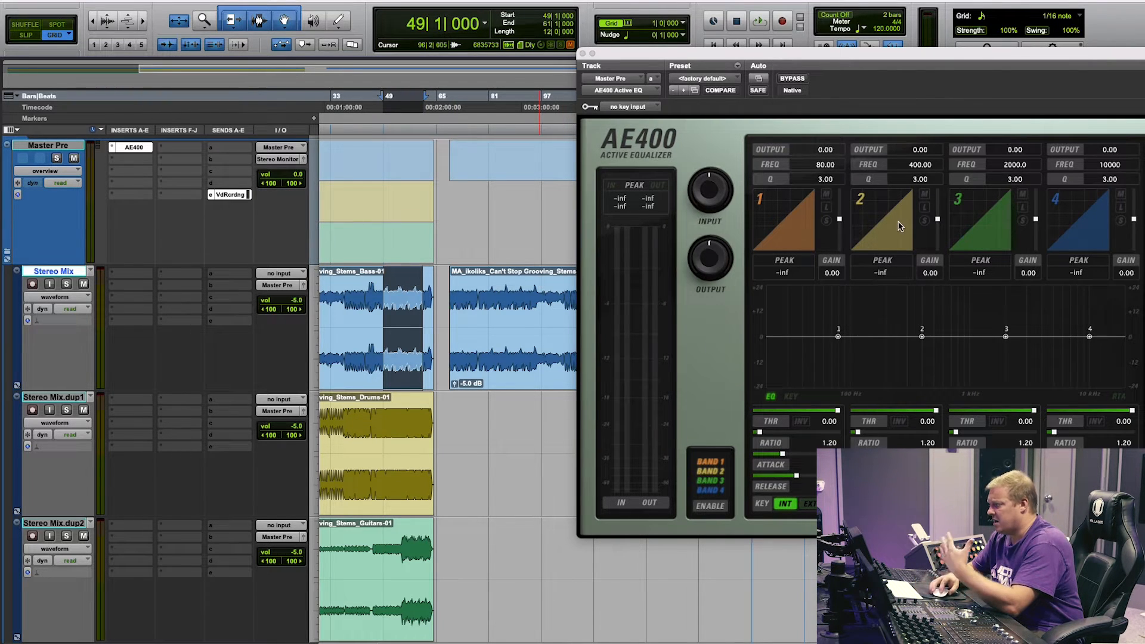
key(space)
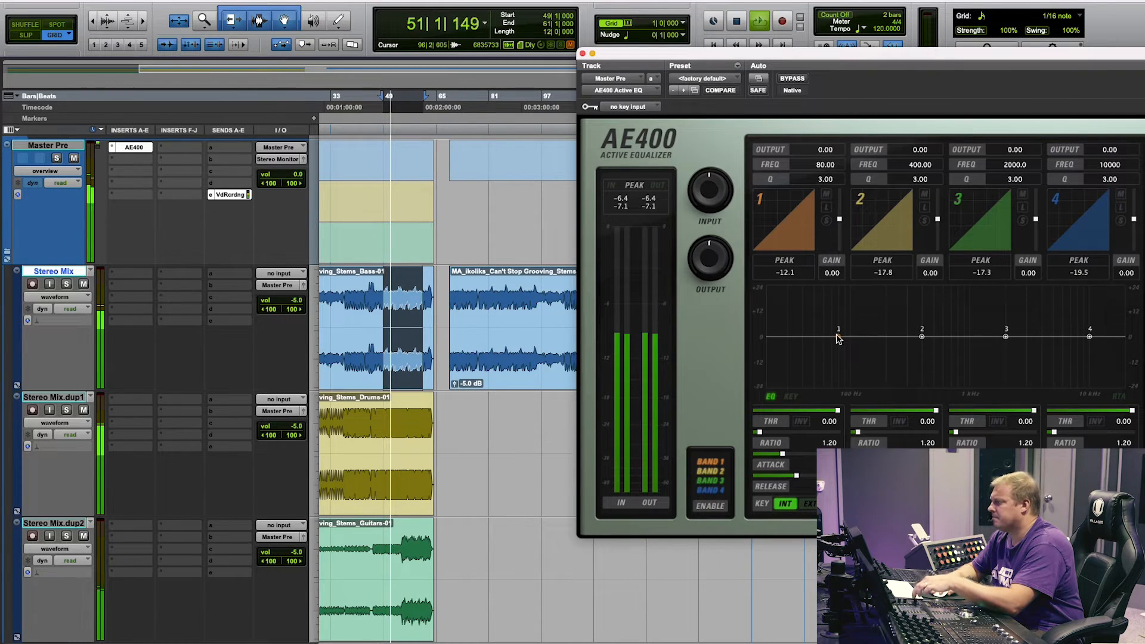
mouse_move(838, 341)
mouse_down()
mouse_move(833, 298)
mouse_move(832, 324)
mouse_up()
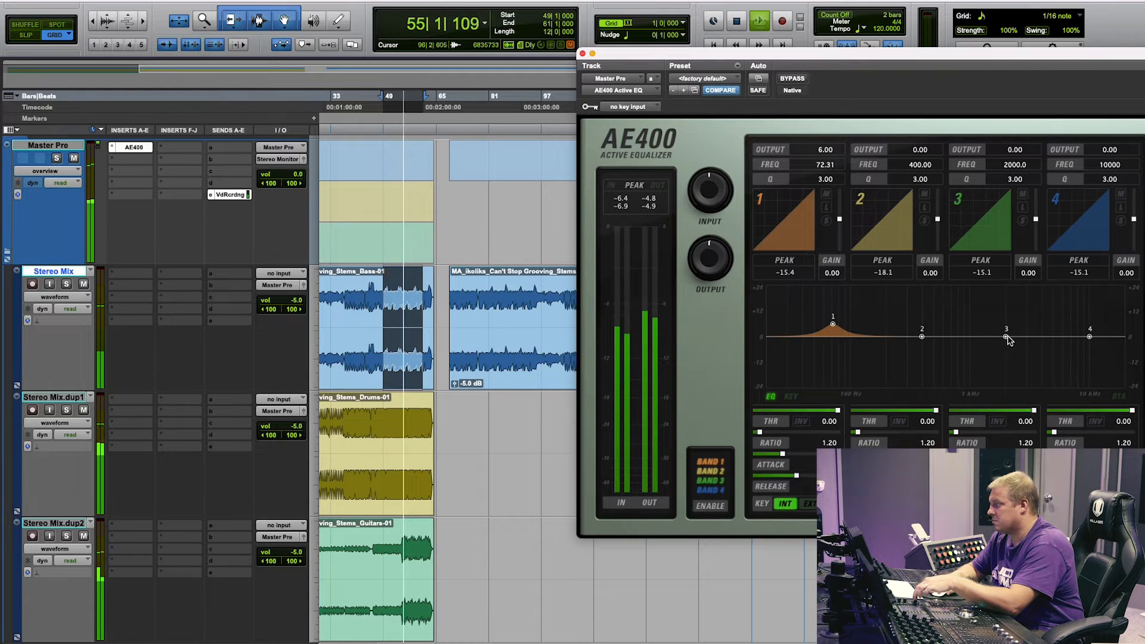
mouse_move(1005, 337)
mouse_down()
mouse_move(1026, 324)
mouse_move(1004, 334)
mouse_up()
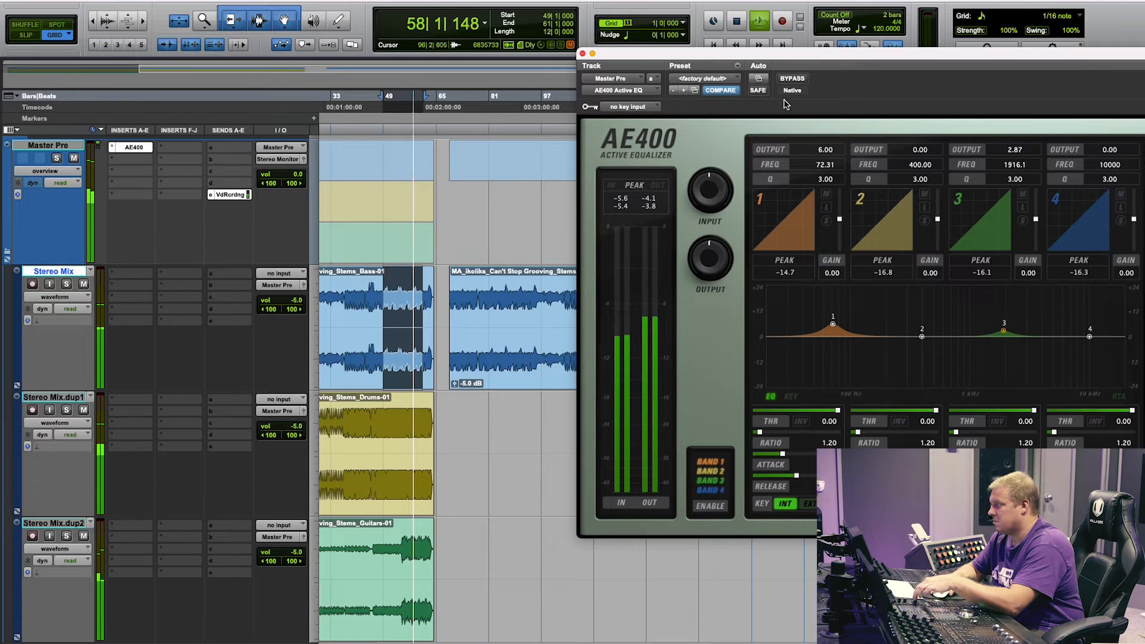
Step: Compare the AE400 bypassed and active, set band 2 to 3.13 dB at 187.55 Hz, and stop playback
click(791, 79)
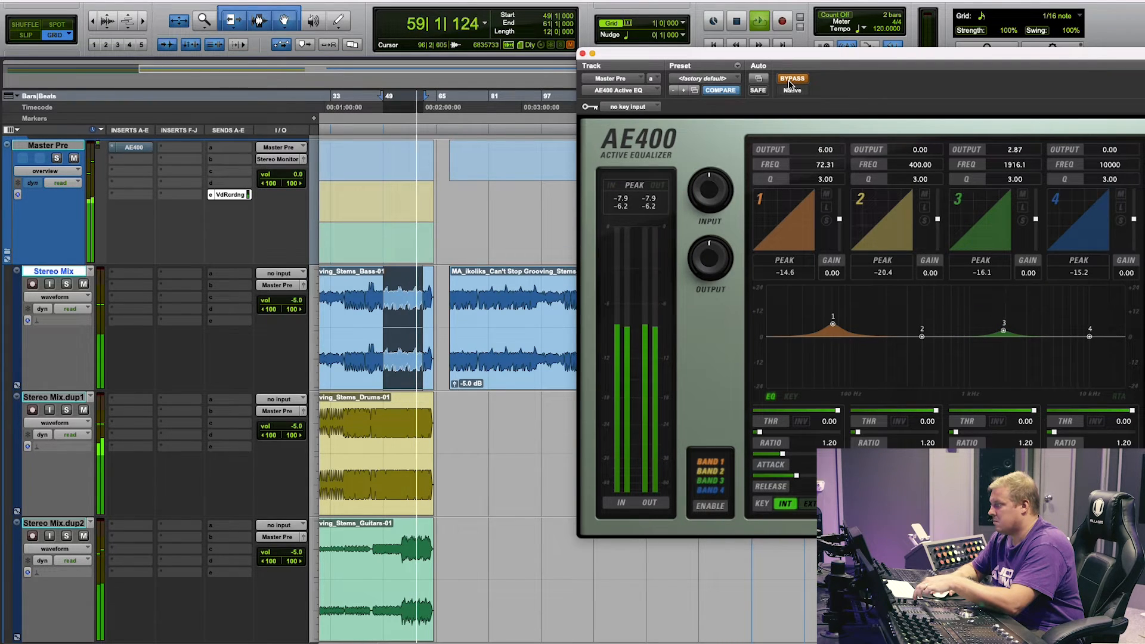
click(791, 80)
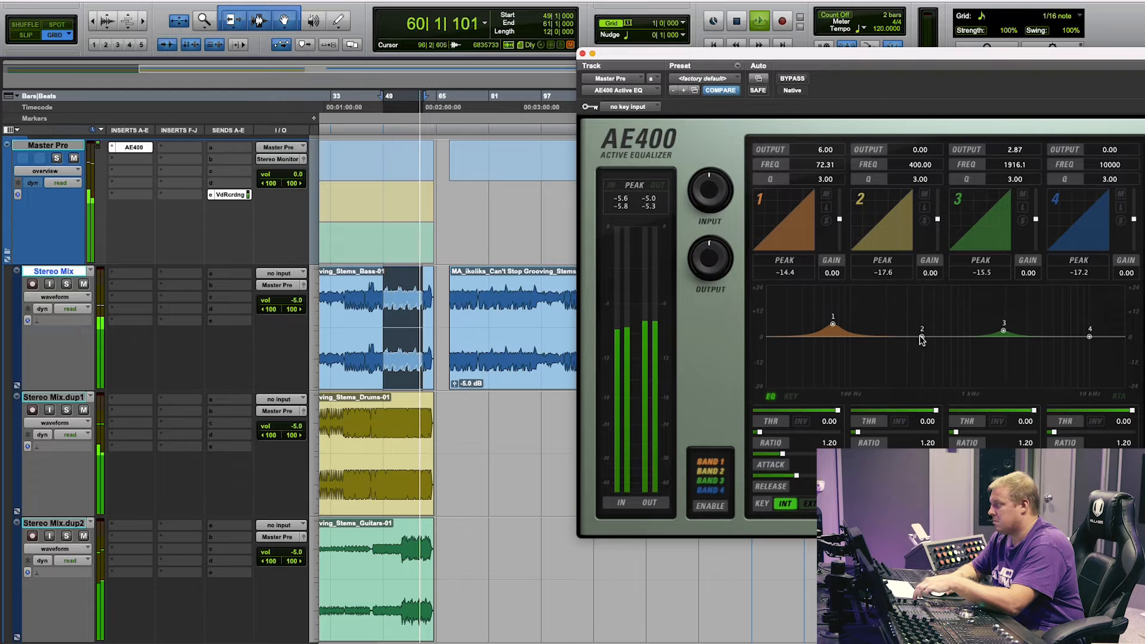
drag(922, 337, 883, 334)
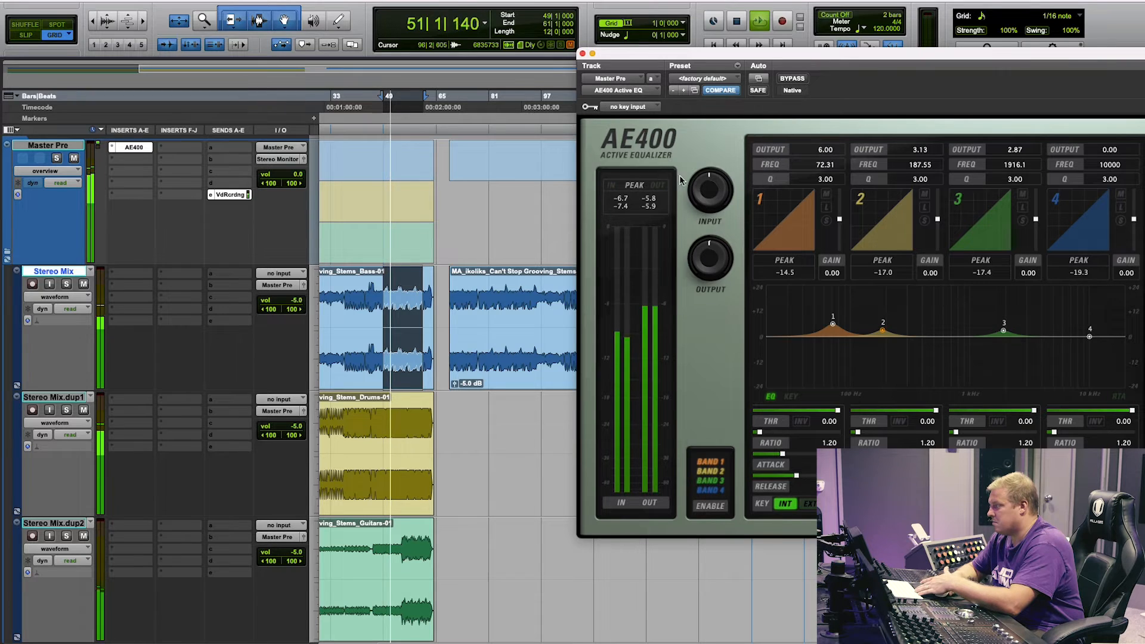
key(space)
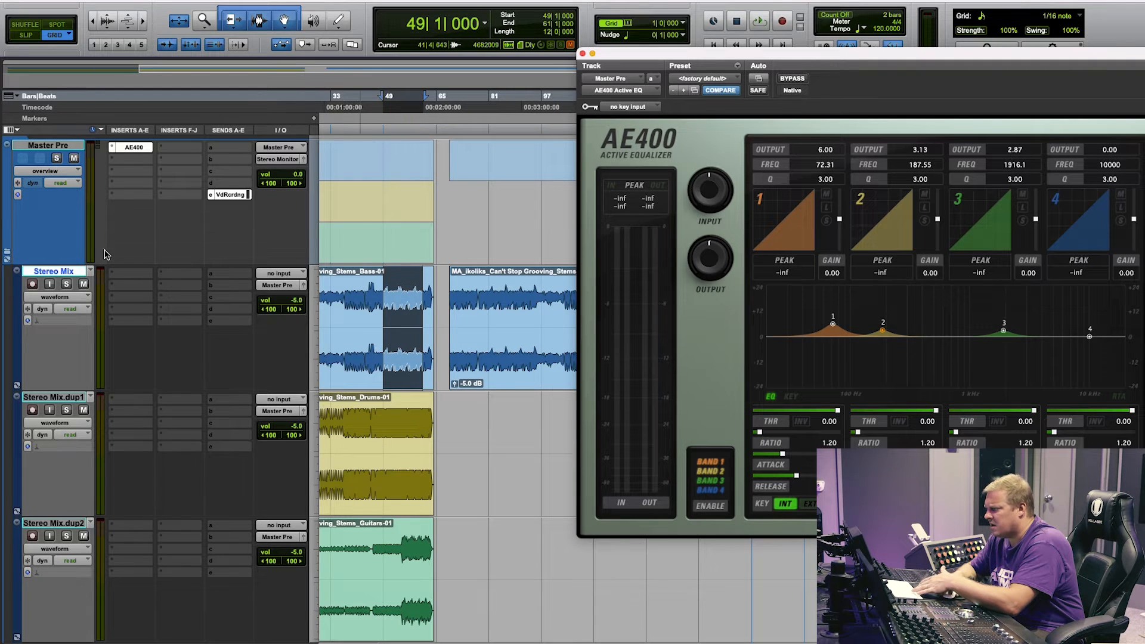
Step: Replace the AE400 on Master Pre with the stereo McDSP AE600 Active EQ, bring its whole window into view, and close it
click(114, 152)
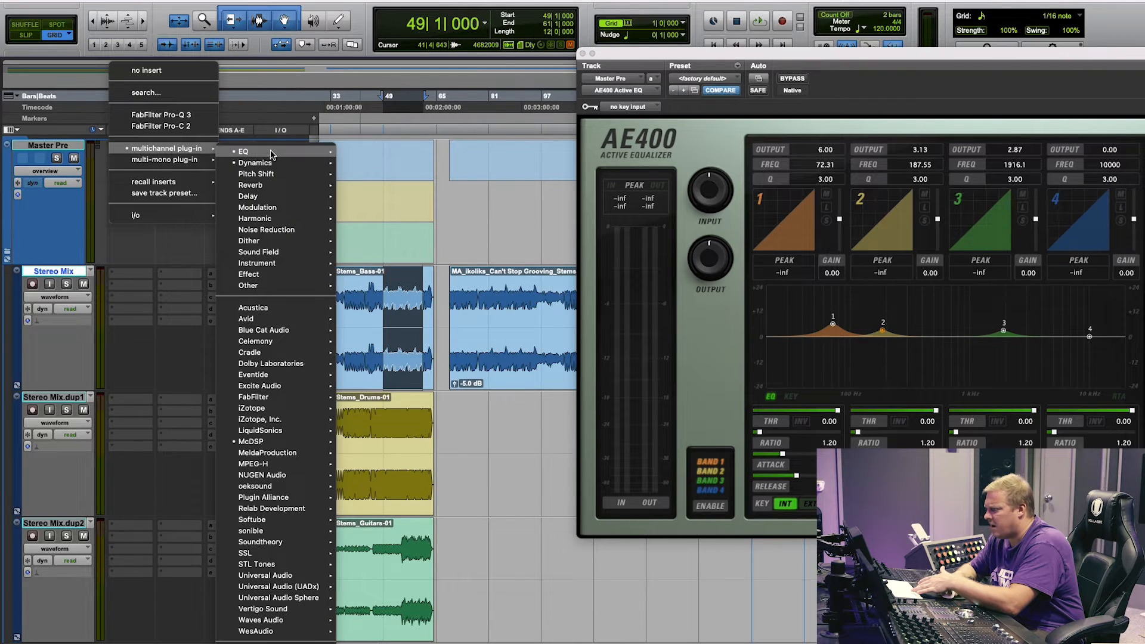
mouse_move(274, 441)
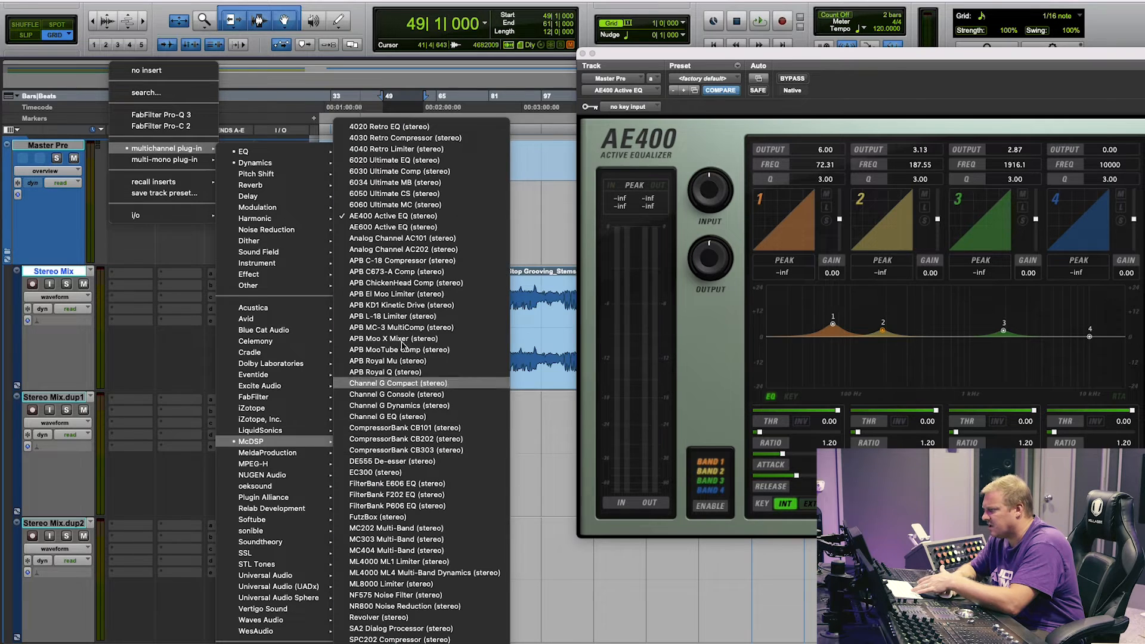
click(380, 229)
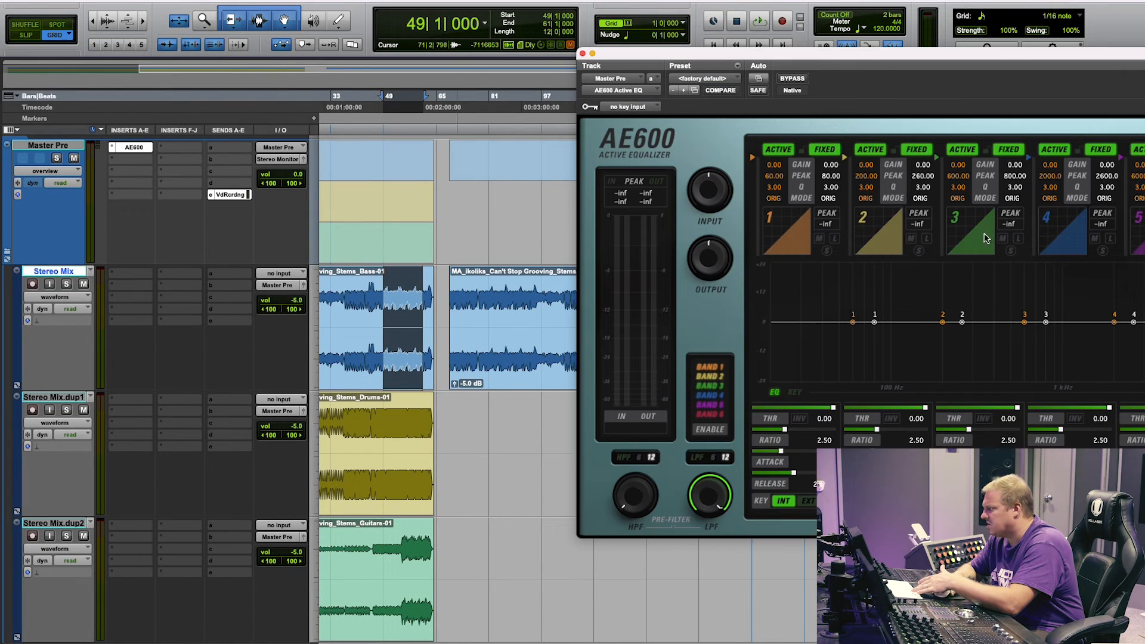
drag(980, 55, 782, 60)
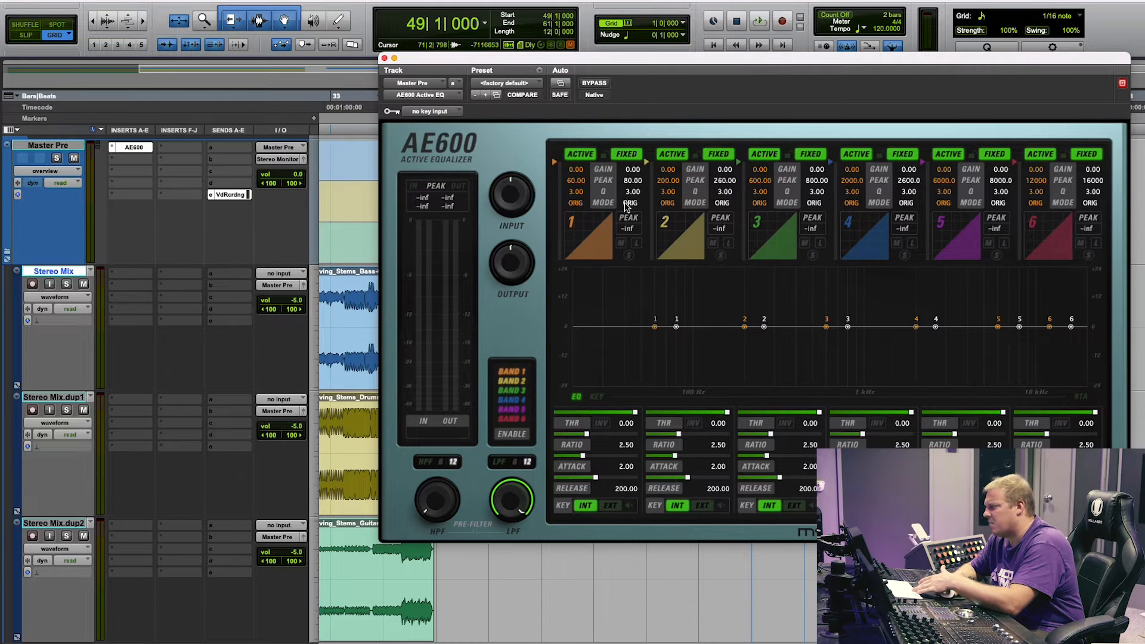
click(385, 58)
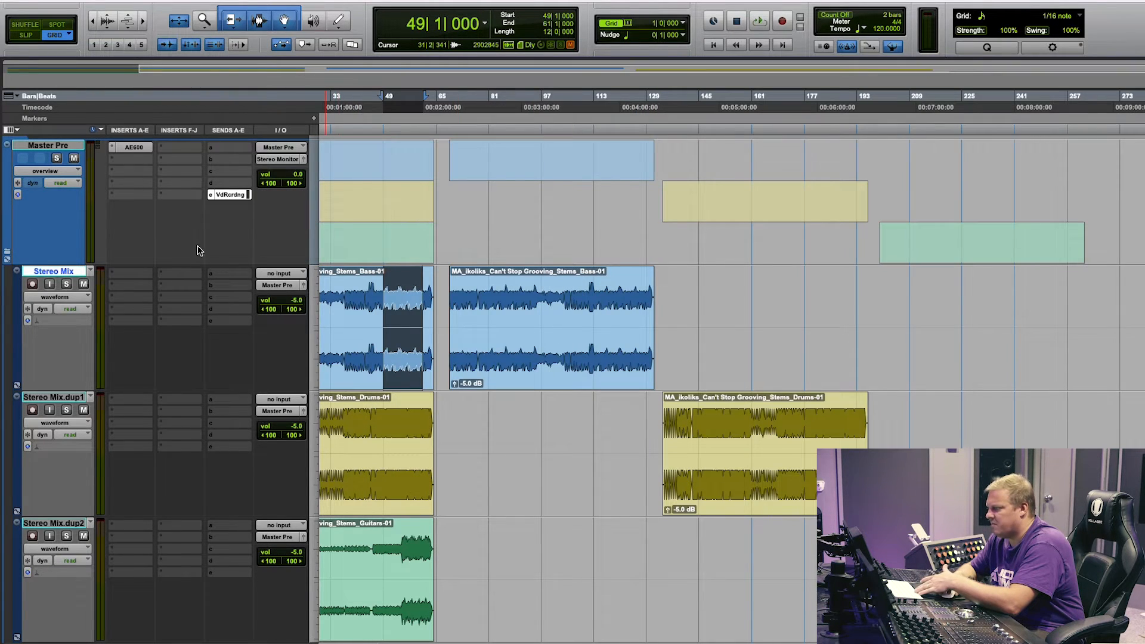
Step: Replace the AE600 insert on Master Pre with the stereo McDSP Channel G Console
click(111, 149)
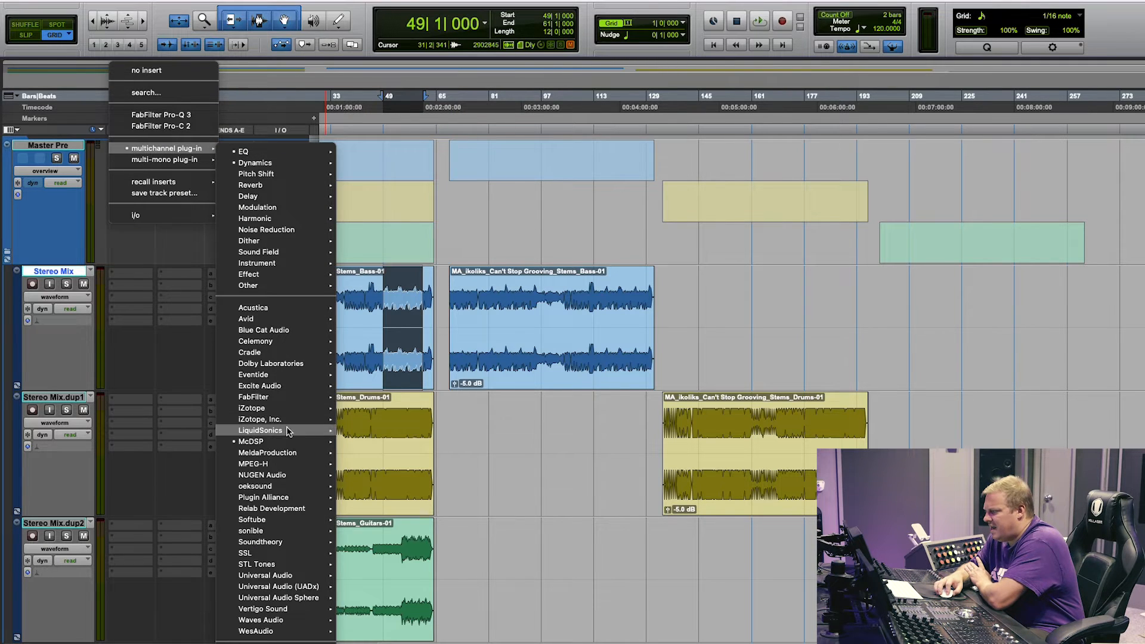
mouse_move(287, 445)
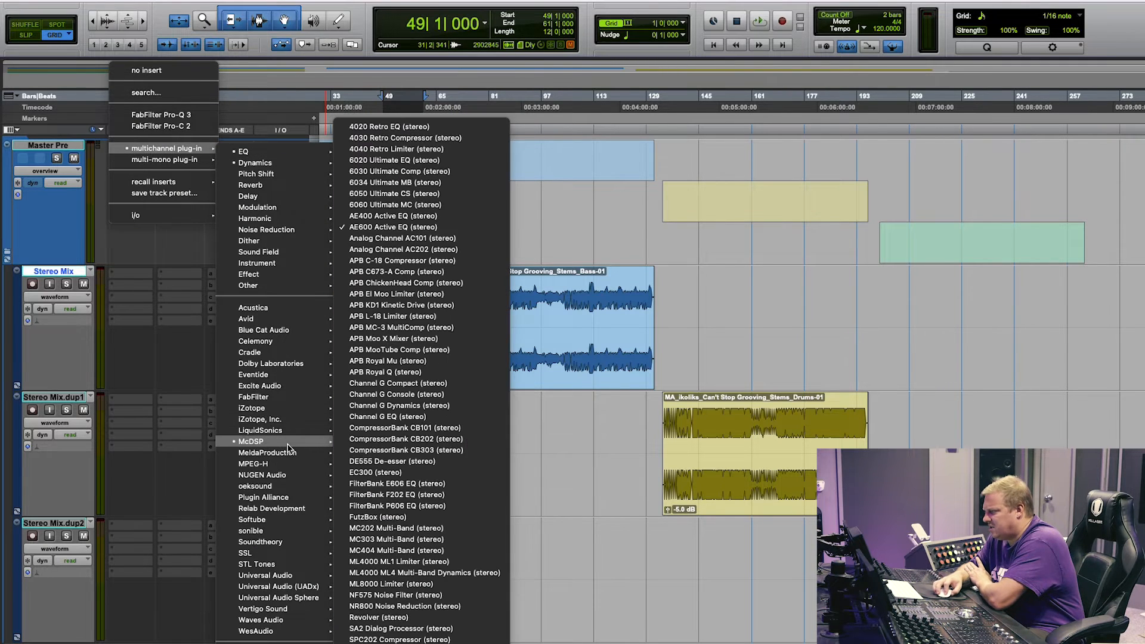
click(434, 396)
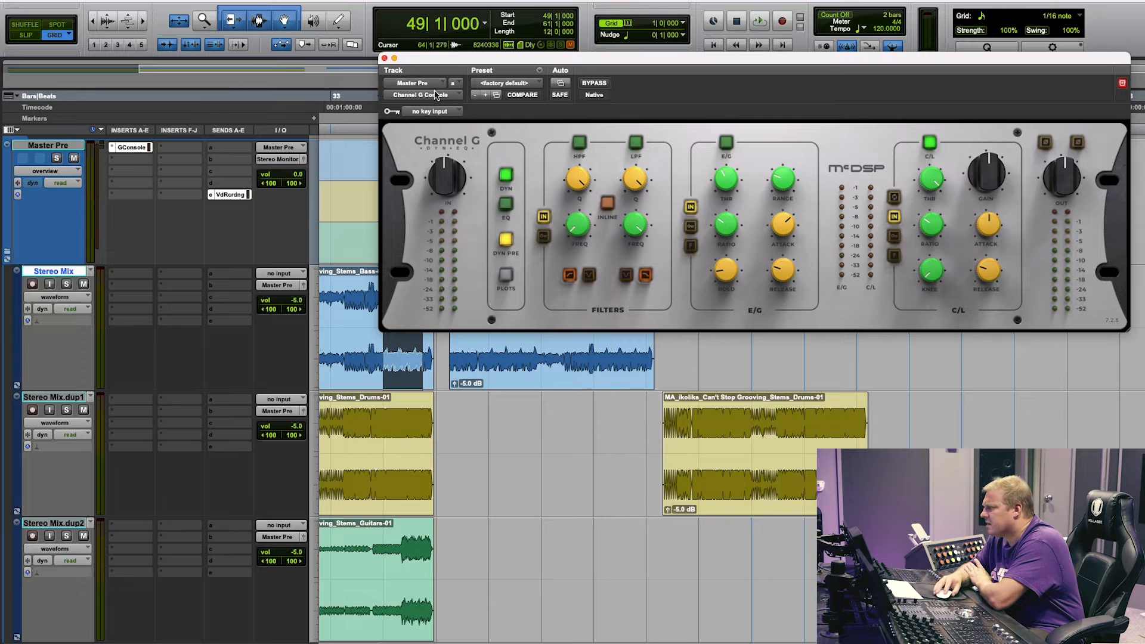
Step: Switch the open plug-in from Channel G Console to the stereo McDSP Channel G Compact
click(434, 95)
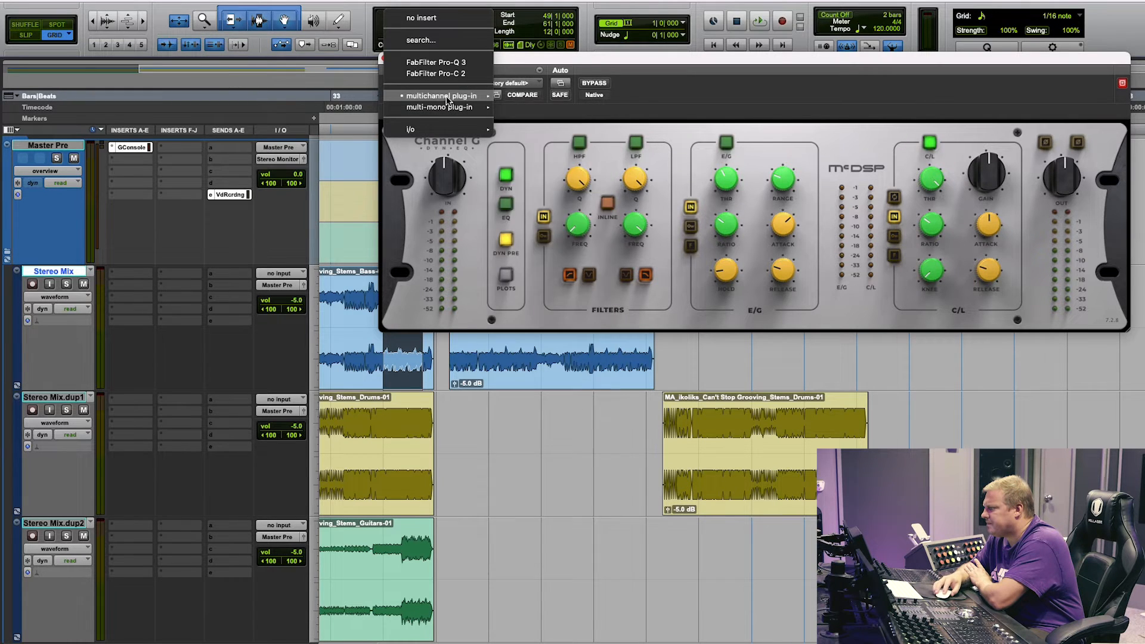
mouse_move(441, 96)
mouse_move(536, 390)
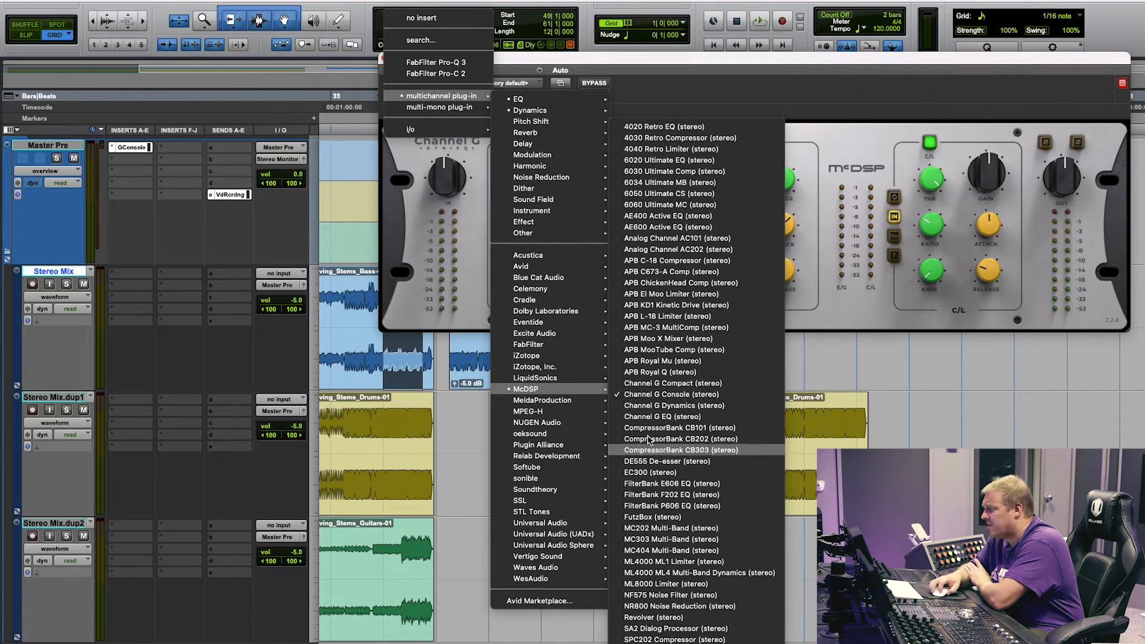
click(663, 384)
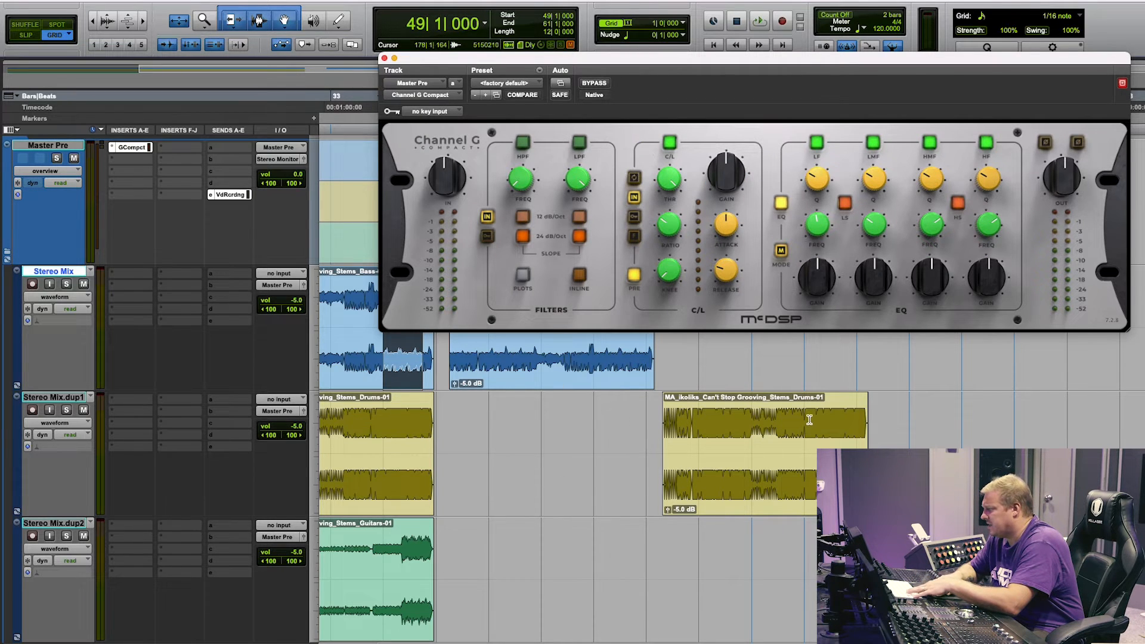
Step: Select bars 178 to 194 of the second drums clip, then enlarge and reposition the Channel G Compact window
drag(808, 418, 859, 418)
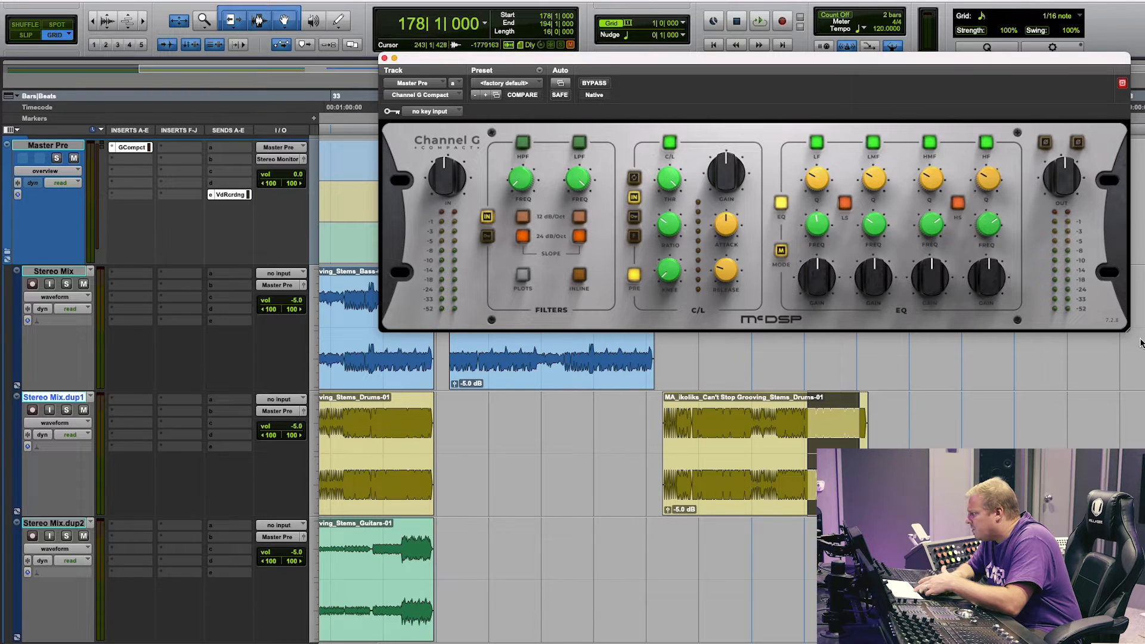
drag(1124, 328, 1144, 354)
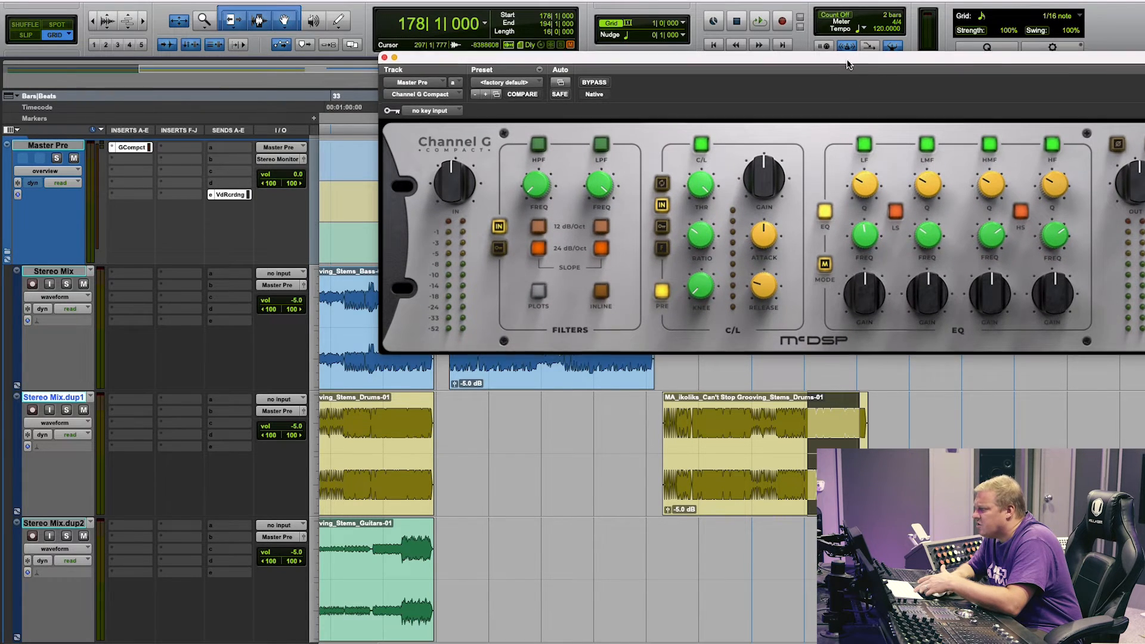
drag(860, 77, 589, 138)
drag(940, 415, 1017, 438)
drag(264, 130, 362, 137)
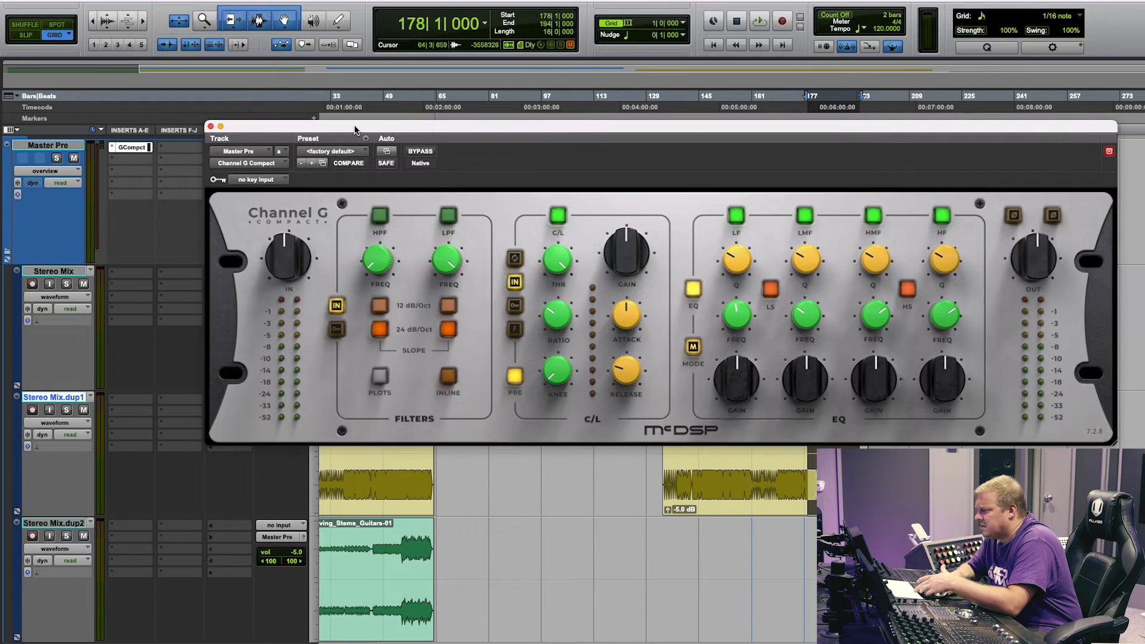
Step: Clear the Master Pre insert and load the stereo McDSP Channel G Compact on it again
click(117, 151)
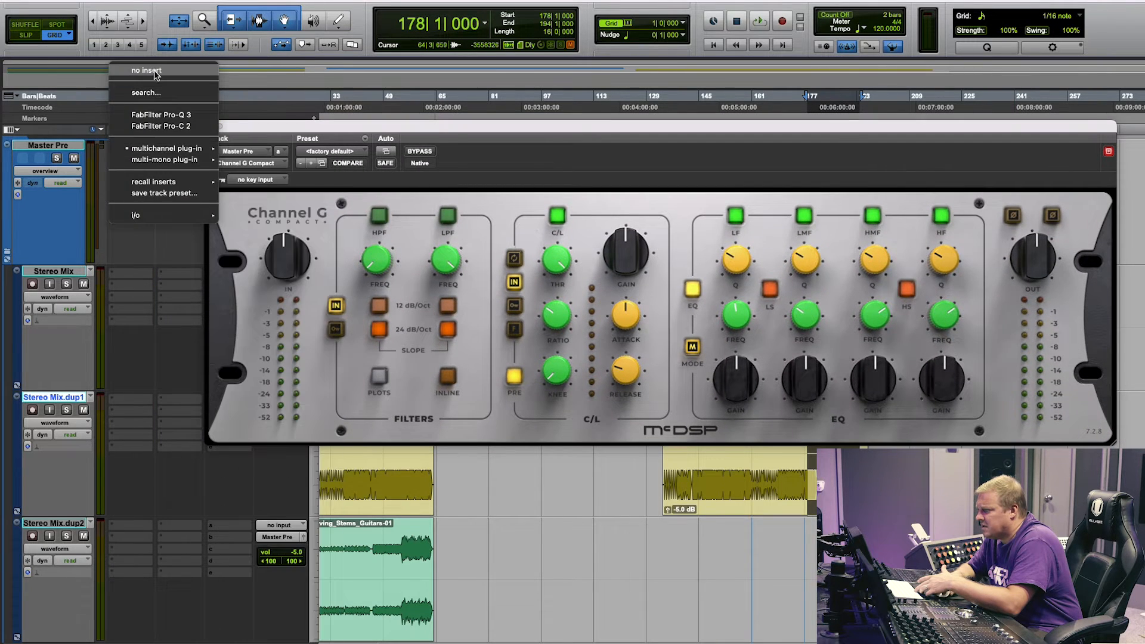
click(158, 76)
click(125, 153)
mouse_move(173, 149)
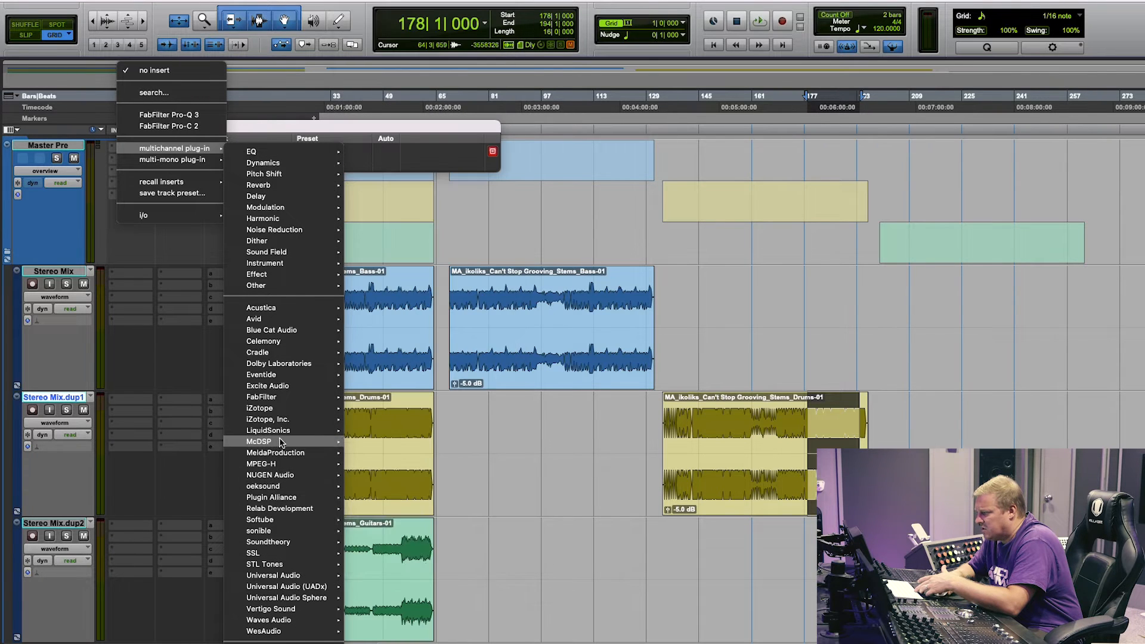
mouse_move(307, 445)
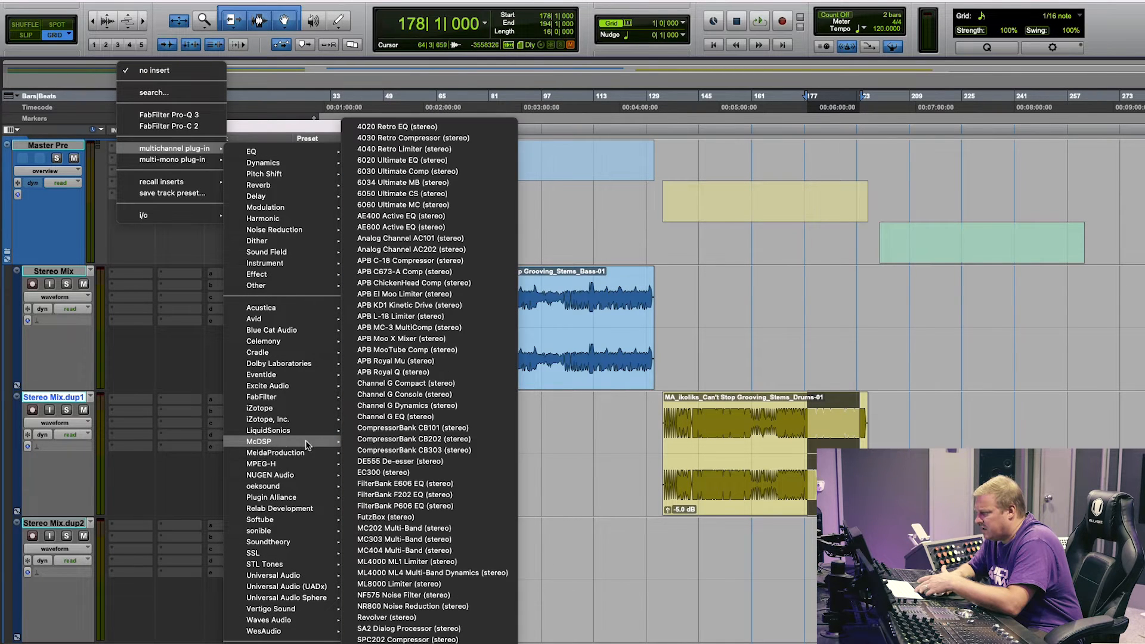
click(421, 396)
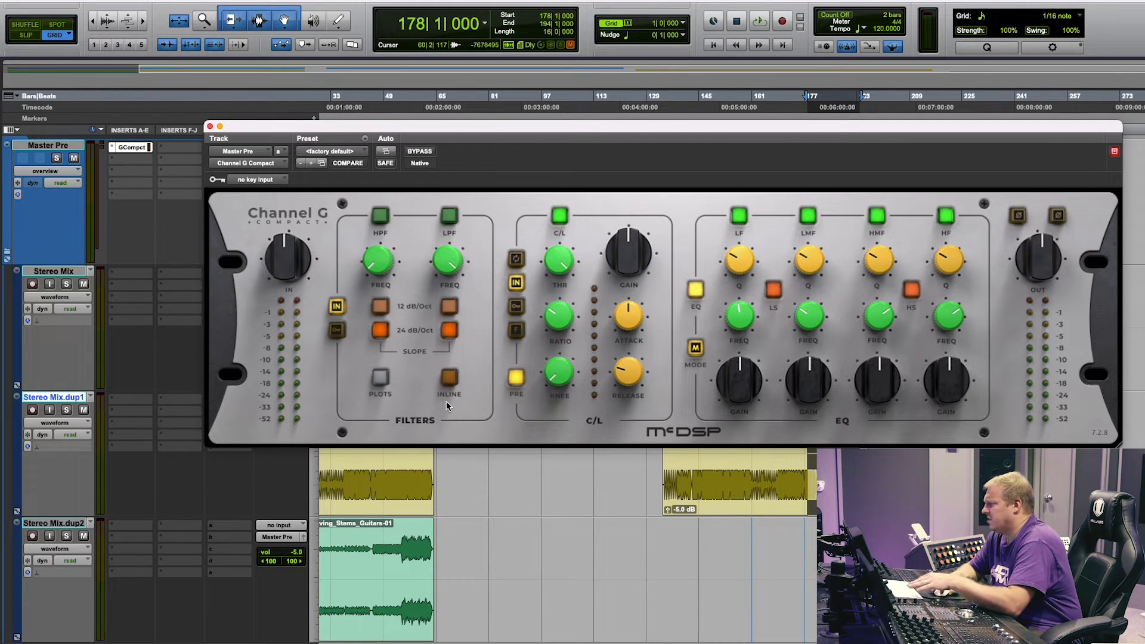
mouse_move(875, 401)
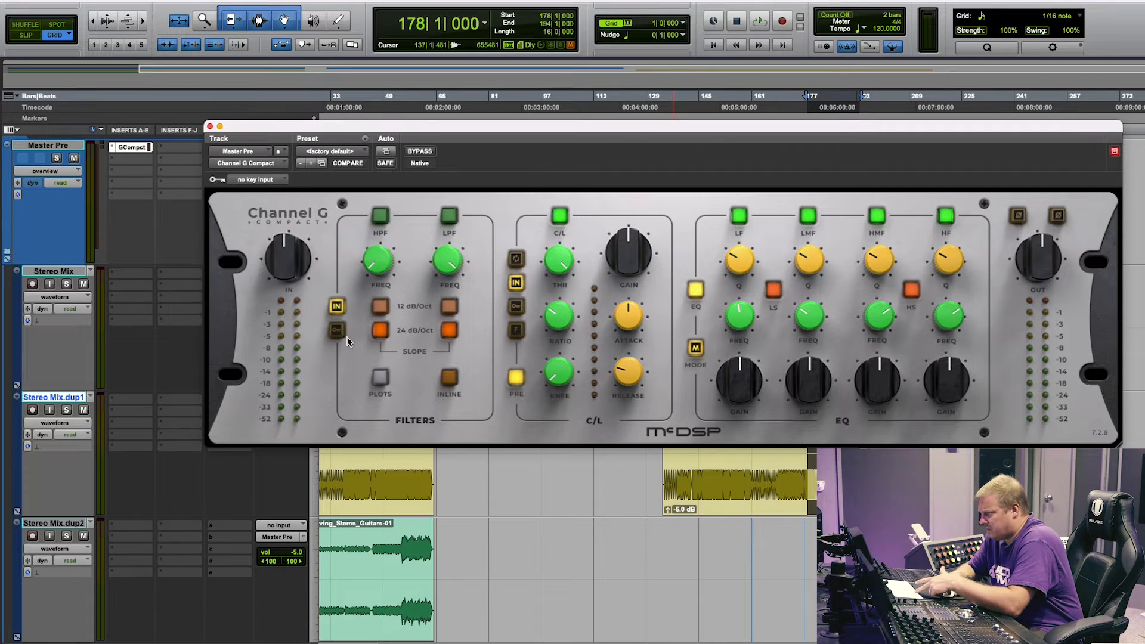
Step: Play the drums, sweep the high-pass filter frequency and try its 12 dB/Oct slope, restoring 24 dB/Oct and switching the filter off
mouse_move(362, 277)
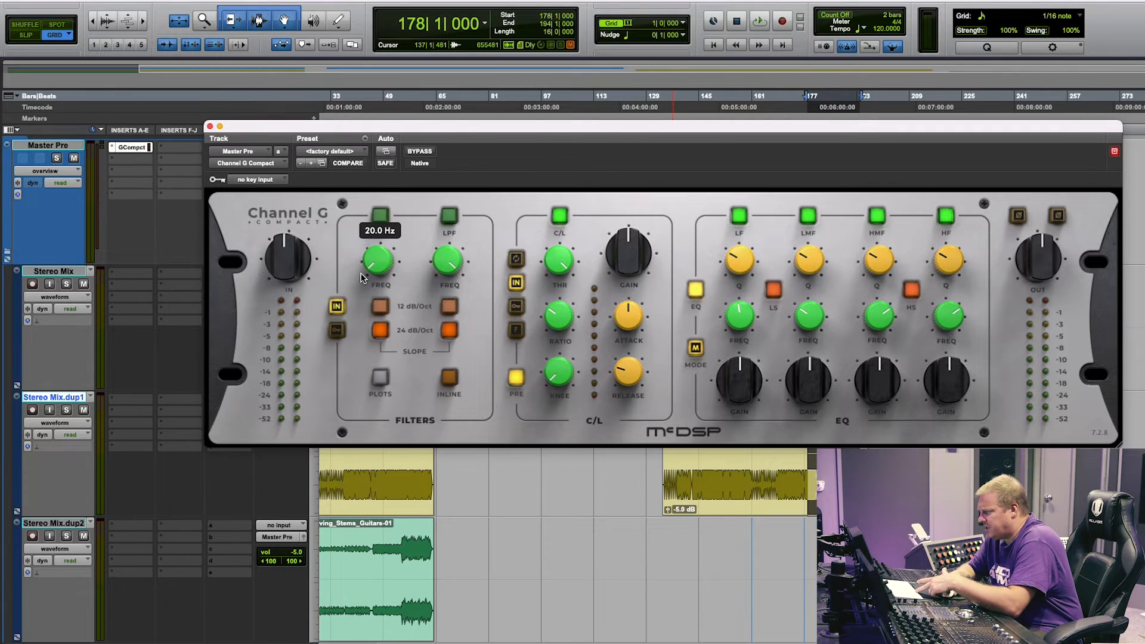
mouse_move(451, 264)
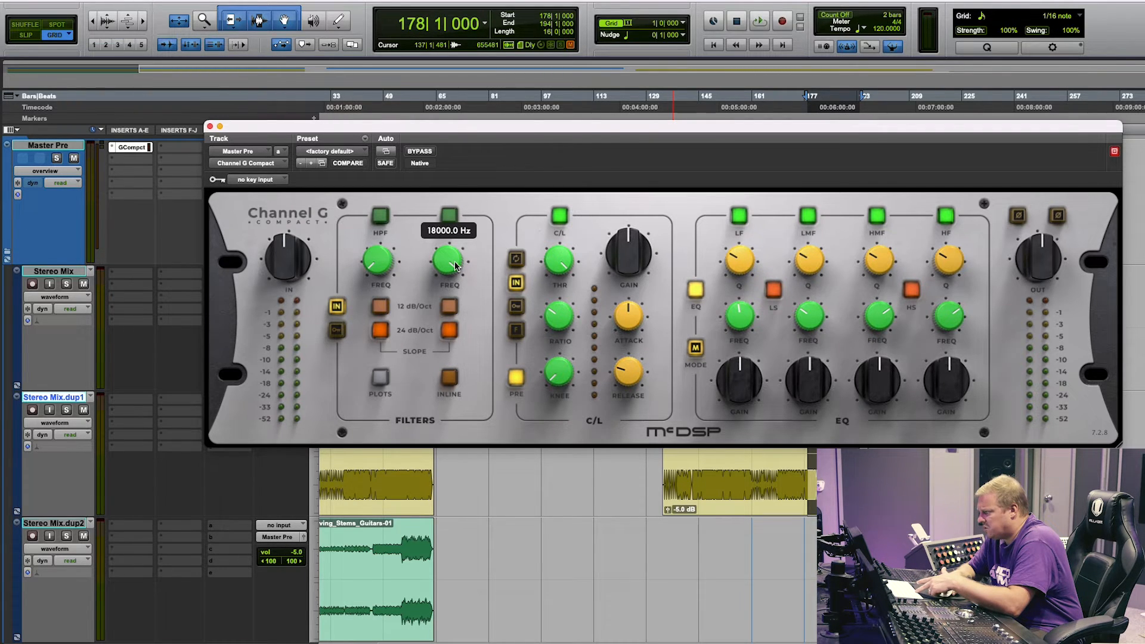
mouse_move(540, 270)
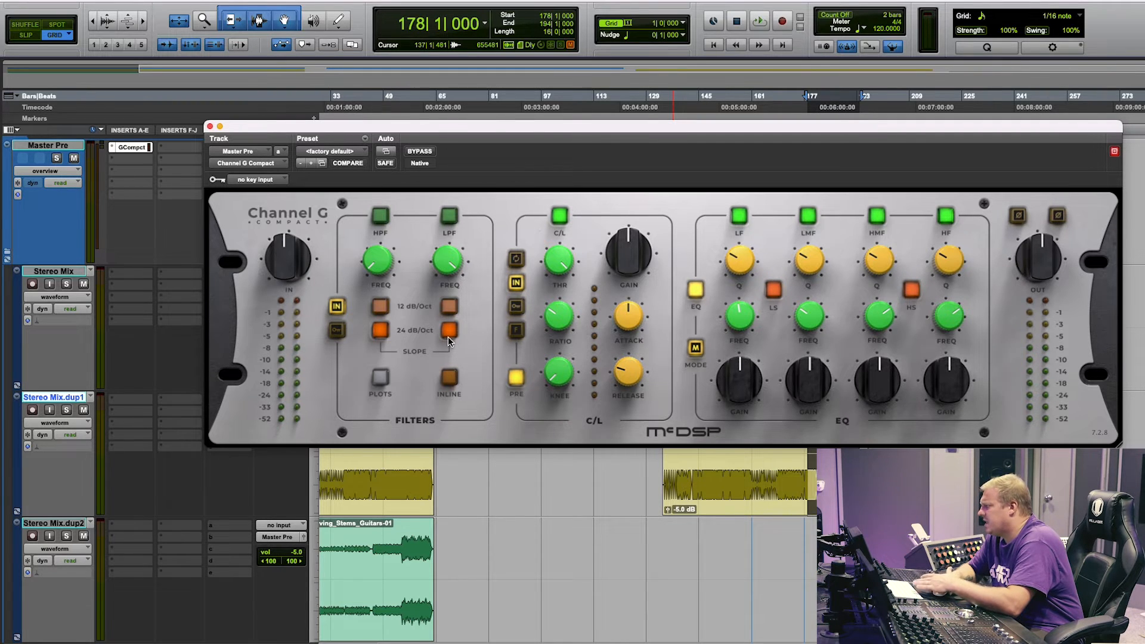
key(space)
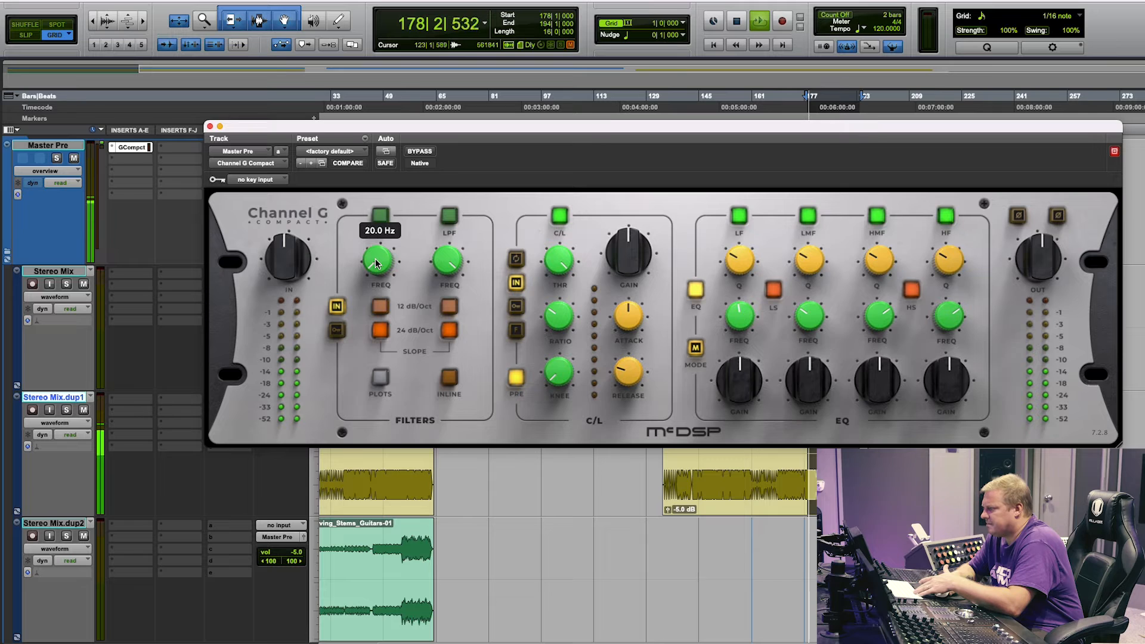
drag(376, 263, 359, 79)
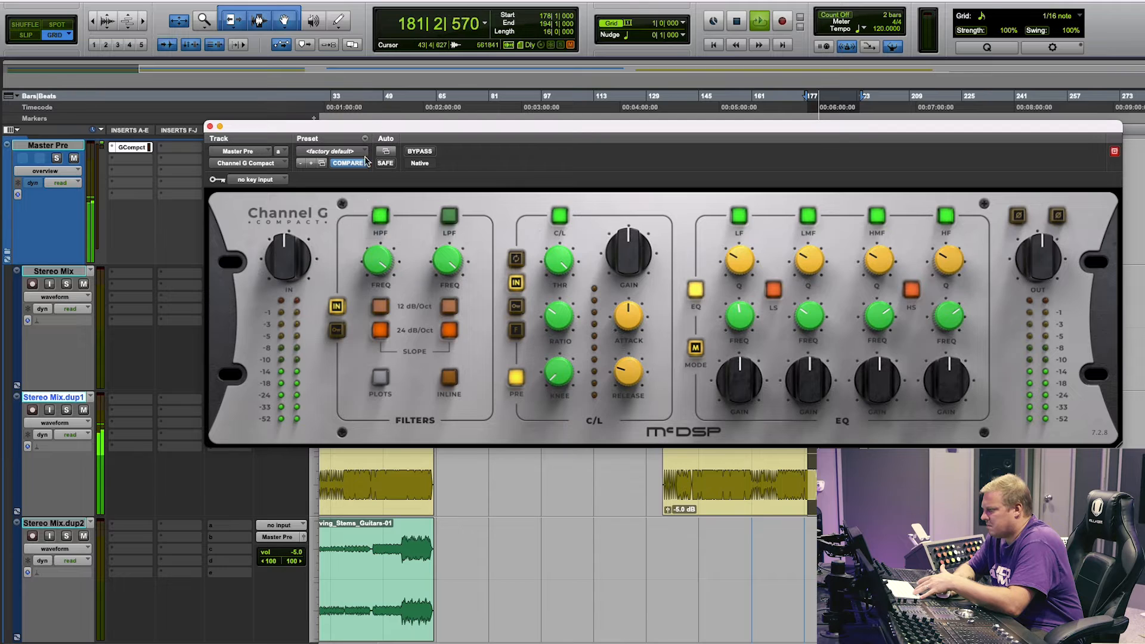
click(379, 308)
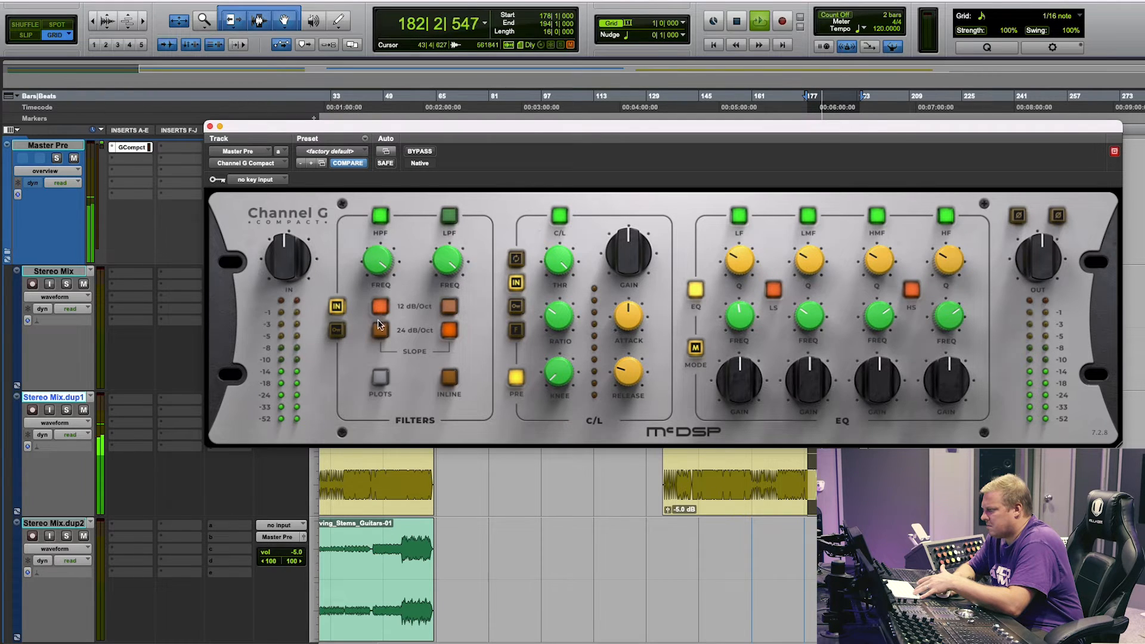
click(378, 330)
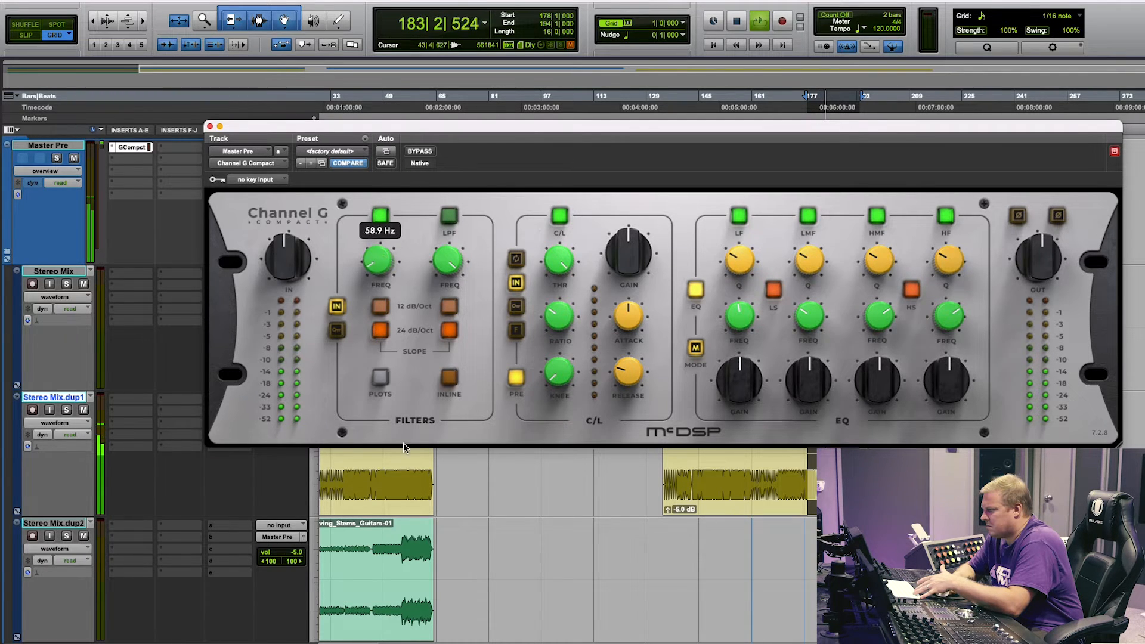
click(380, 216)
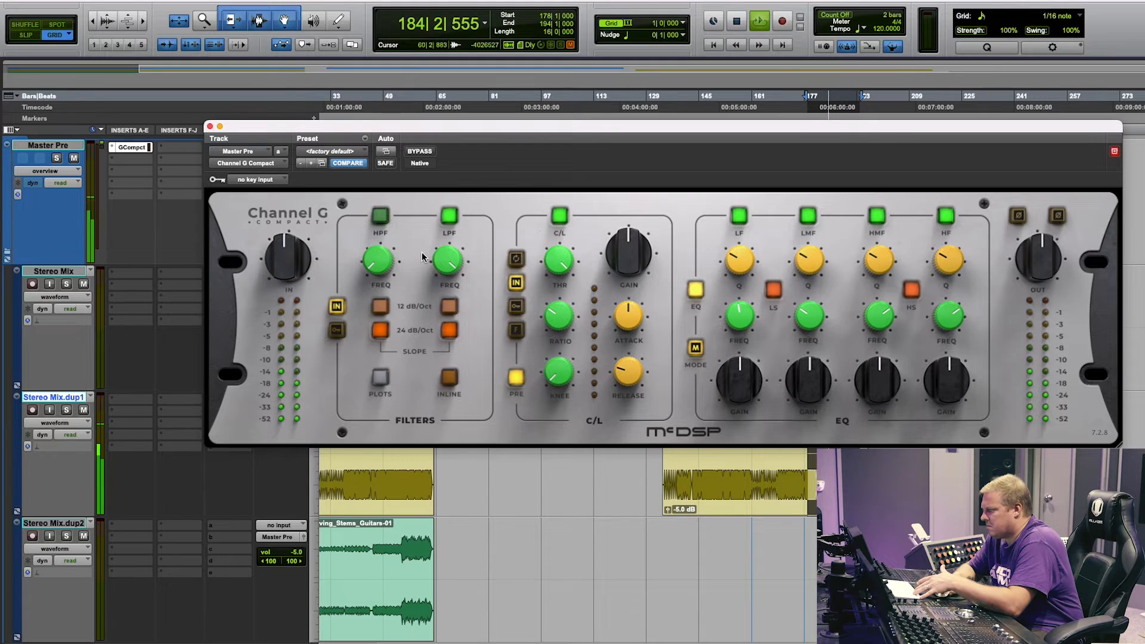
Step: Sweep the low-pass filter frequency during playback, and show the plots with the Channel G Compact window moved up to fit them
drag(445, 414, 429, 218)
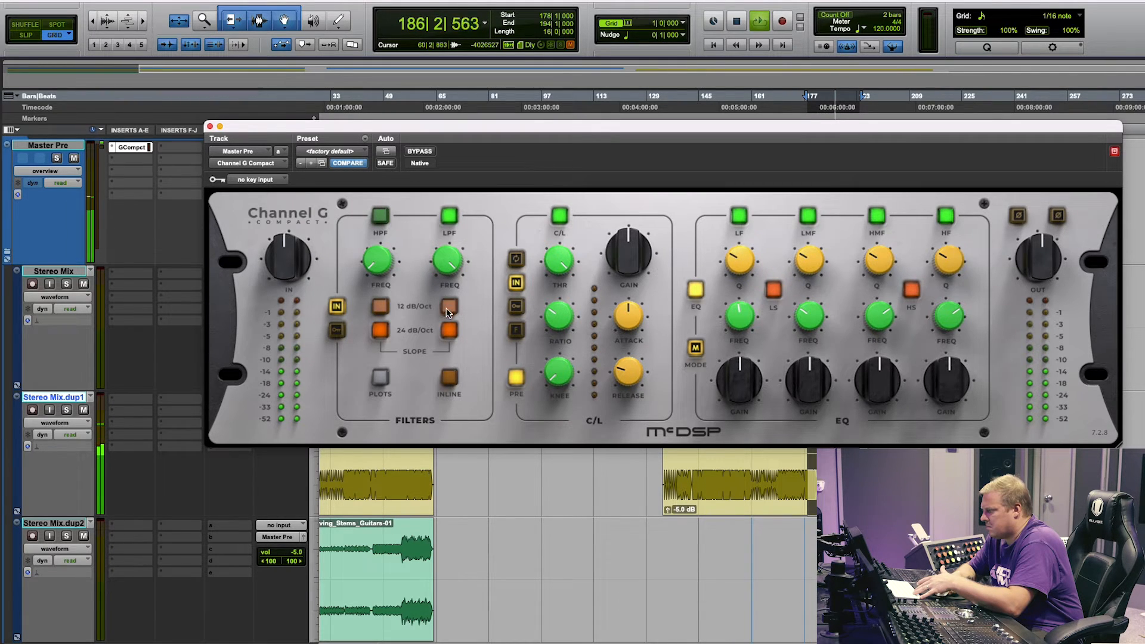
click(391, 382)
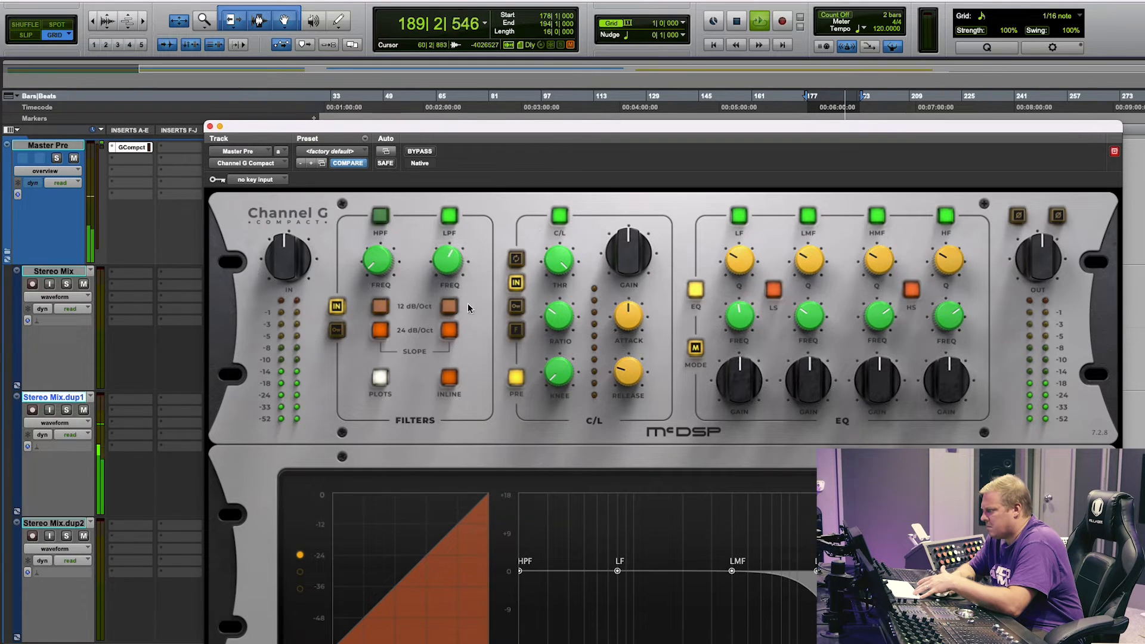
drag(489, 126, 475, 26)
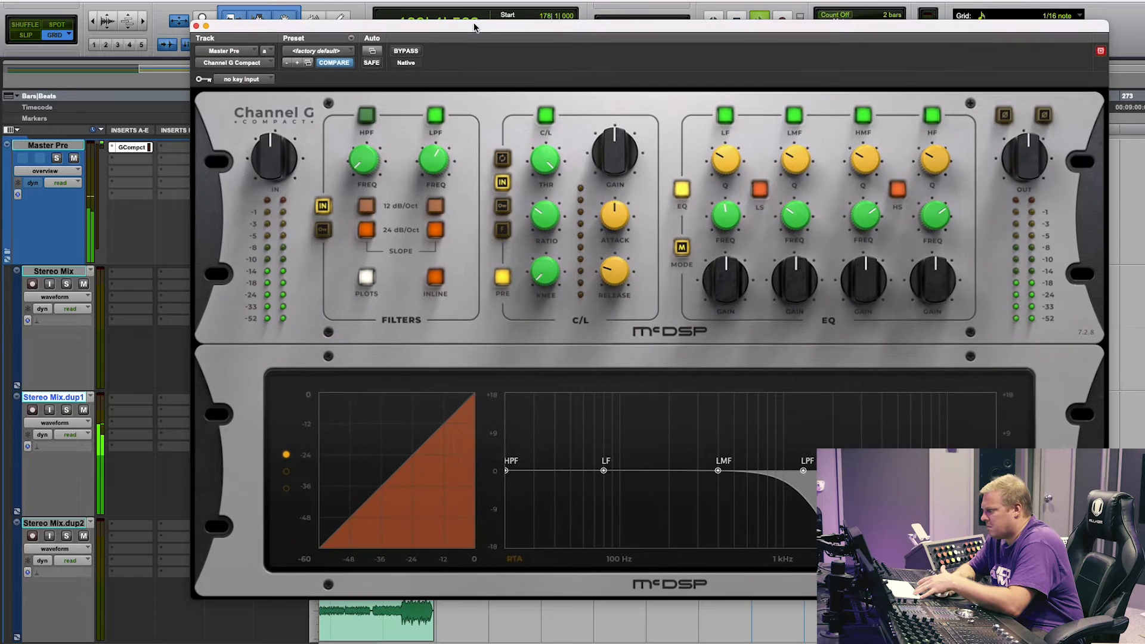
Step: Set the low-pass filter slope to 12 dB/Oct and raise the LMF band on the EQ plot by about 7 dB
click(435, 208)
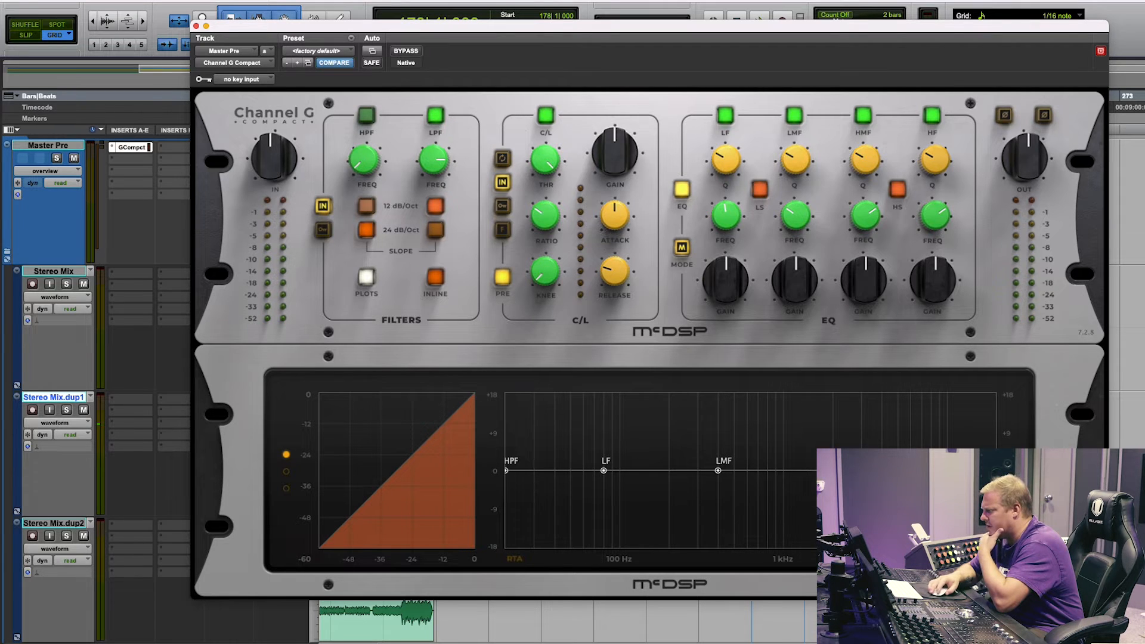
drag(718, 471, 746, 441)
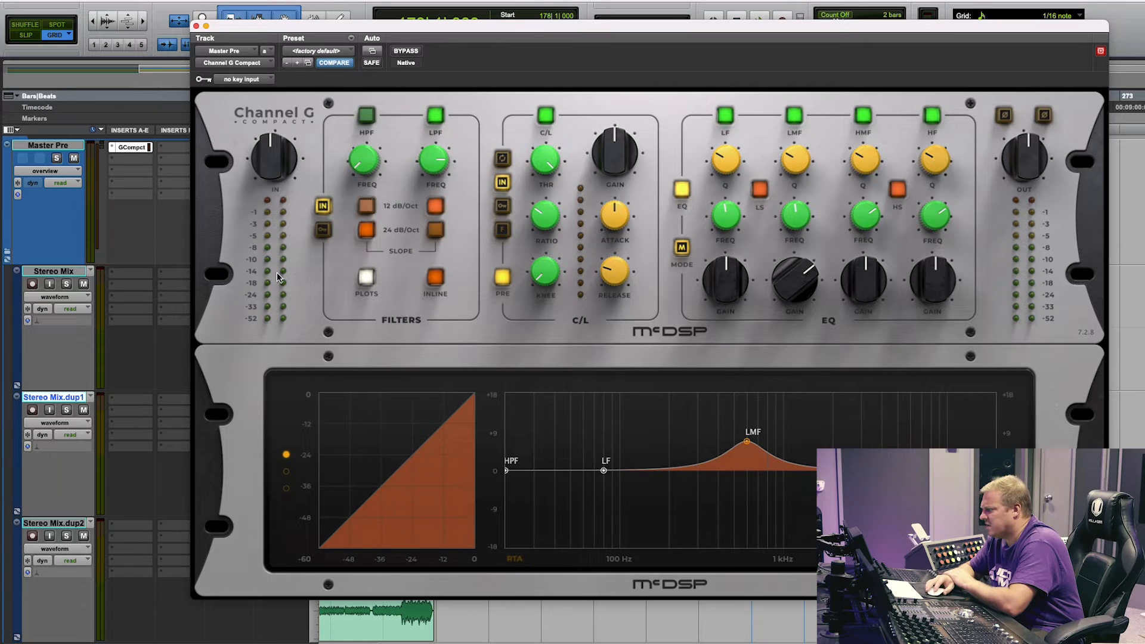
Step: Play the selection while lowering the compressor threshold to about -17 dB and raising its ratio
mouse_move(545, 162)
mouse_down()
mouse_move(546, 204)
mouse_move(544, 162)
mouse_up()
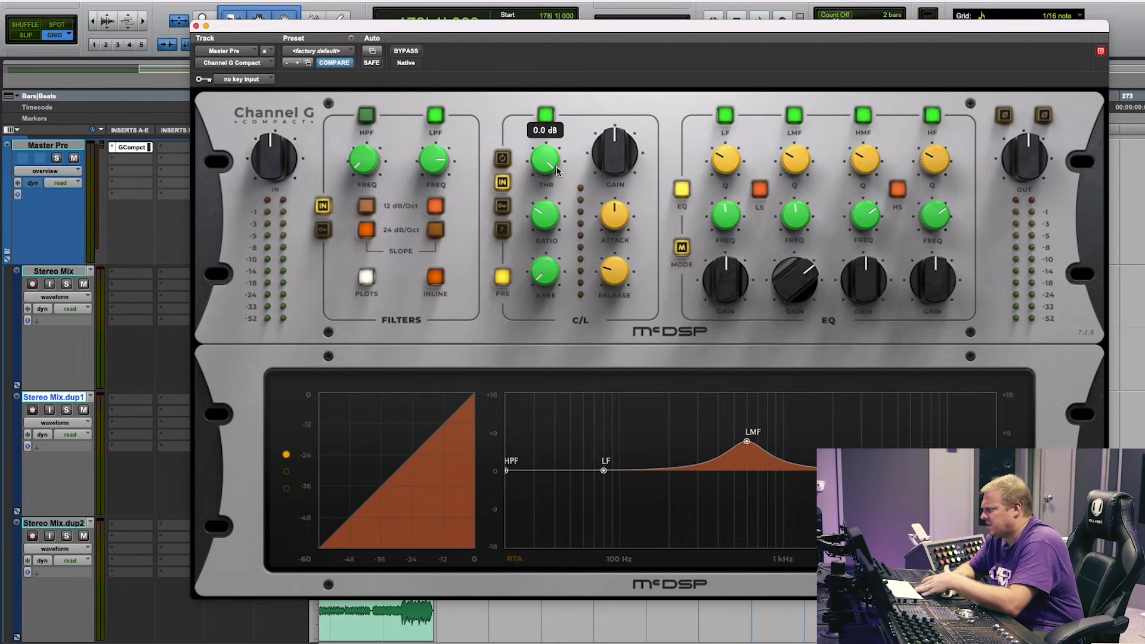
key(space)
drag(544, 162, 547, 226)
drag(548, 224, 547, 190)
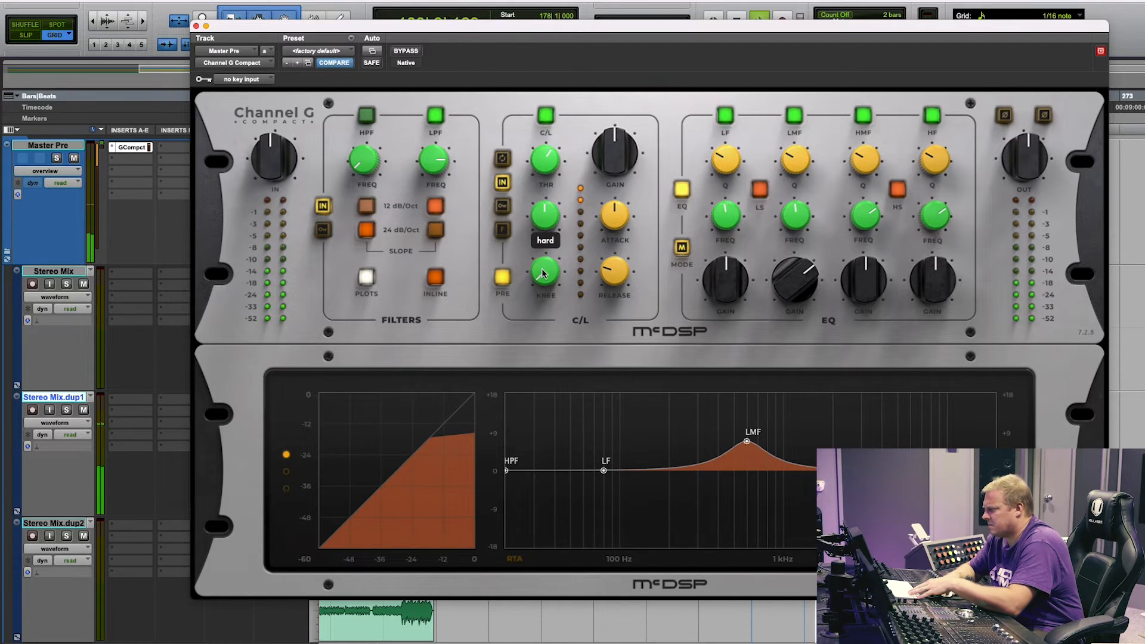
Step: Lengthen the compressor attack and shorten its release, and compare the sound with the C/L section switched off and on
mouse_move(626, 214)
drag(618, 210, 616, 150)
drag(615, 276, 611, 312)
mouse_move(607, 176)
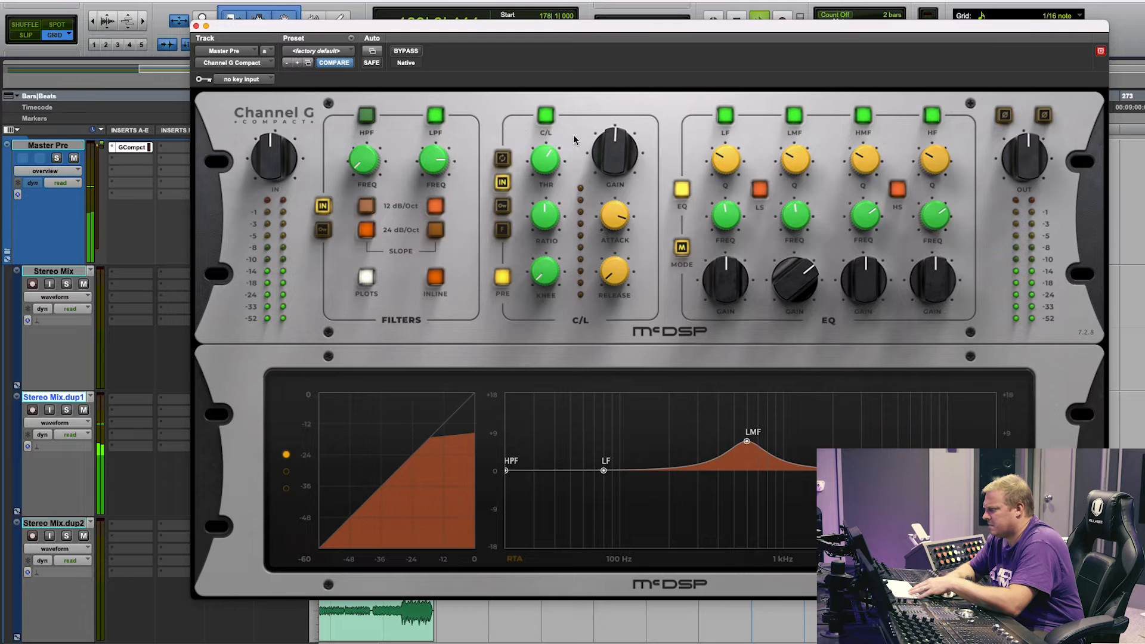
click(546, 116)
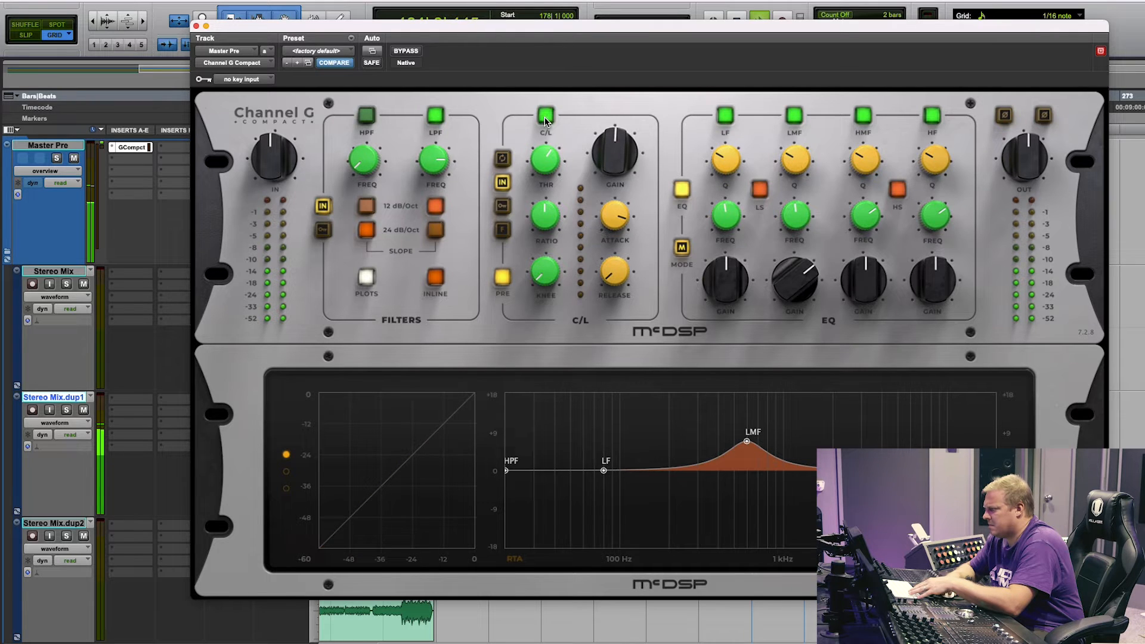
click(546, 117)
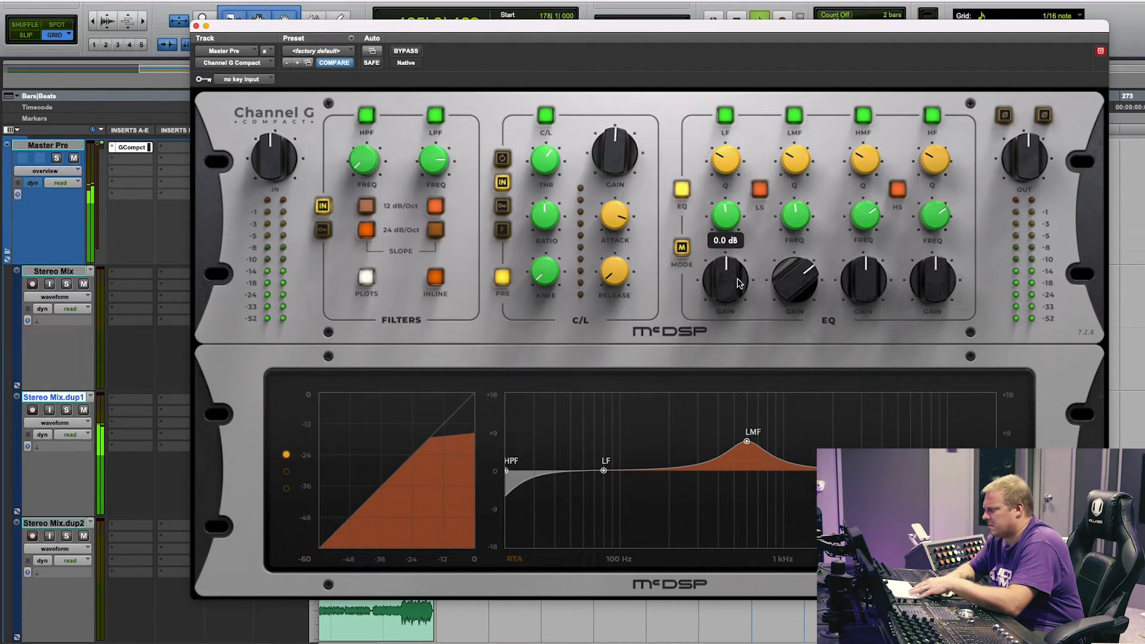
Step: Boost the LF band by about 4 dB near 100 Hz with a higher Q, and lower the LMF peak while shifting it up in frequency
drag(740, 298, 740, 280)
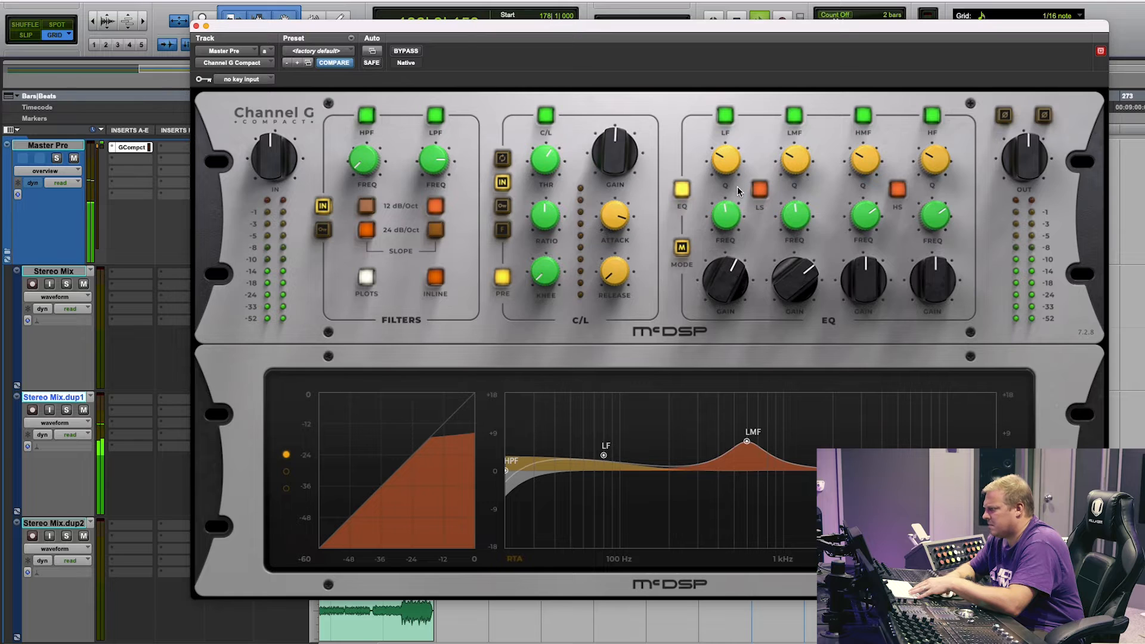
drag(725, 157, 727, 116)
mouse_move(727, 213)
mouse_down()
mouse_move(726, 190)
mouse_move(725, 199)
mouse_up()
mouse_move(747, 444)
mouse_down()
mouse_move(835, 446)
mouse_move(760, 449)
mouse_up()
Step: Open the low-pass filter fully, switch off both filters, and reduce the LMF boost to about 4 dB
drag(439, 149, 435, 107)
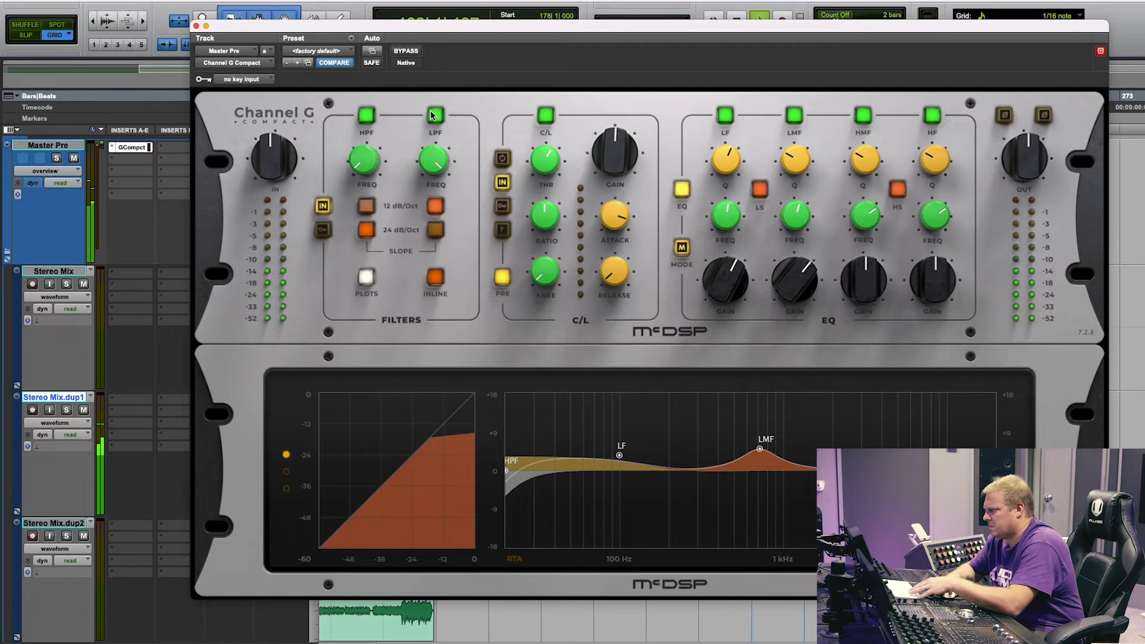
click(366, 117)
drag(760, 452, 762, 458)
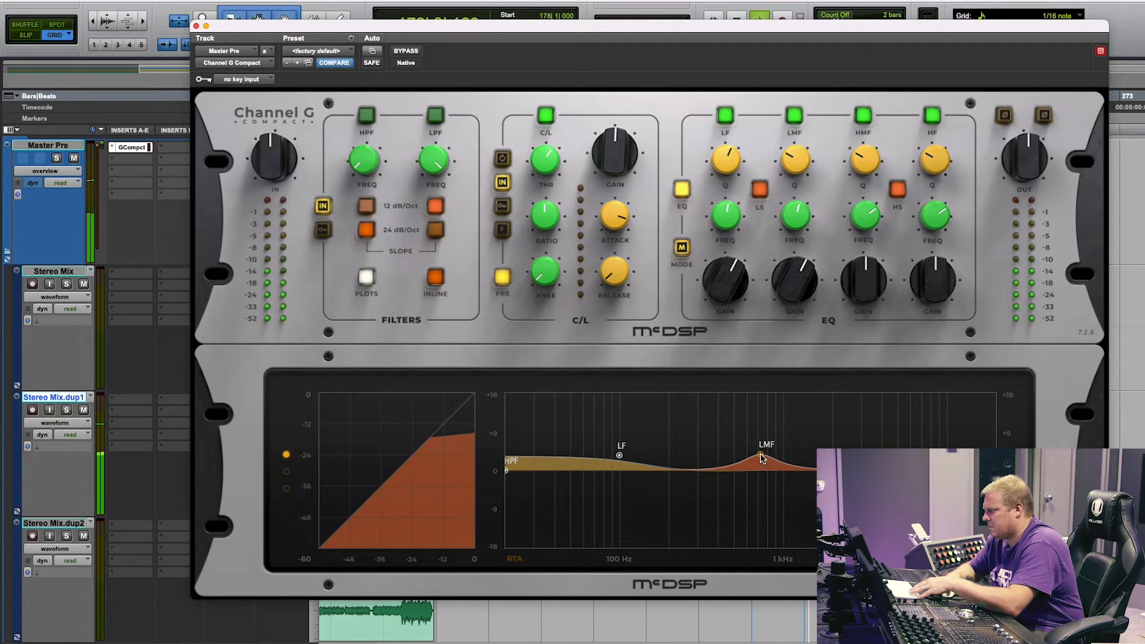
Step: Set the HF gain to -1.3 dB at a lower frequency, and compare the result with the plug-in bypassed before stopping playback
drag(933, 271, 933, 275)
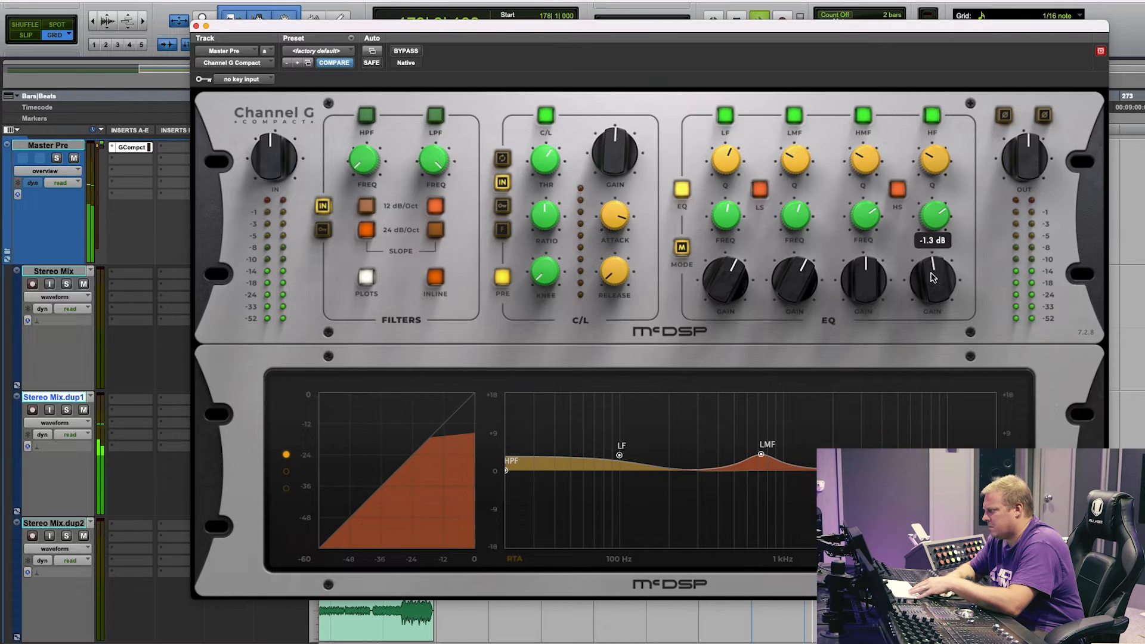
drag(934, 217, 932, 223)
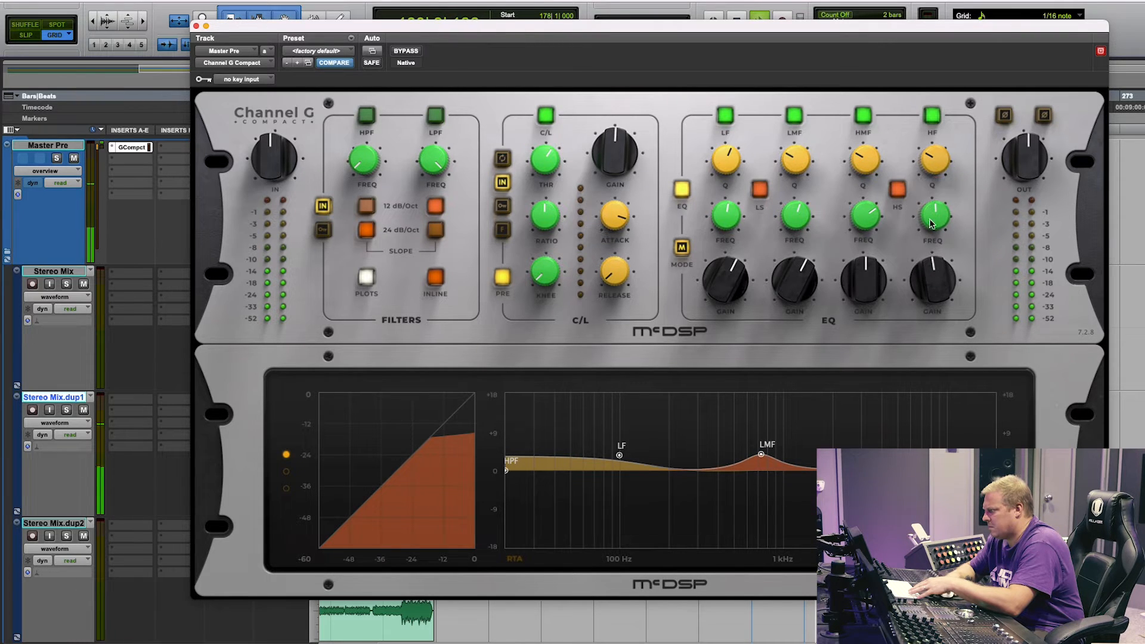
click(414, 52)
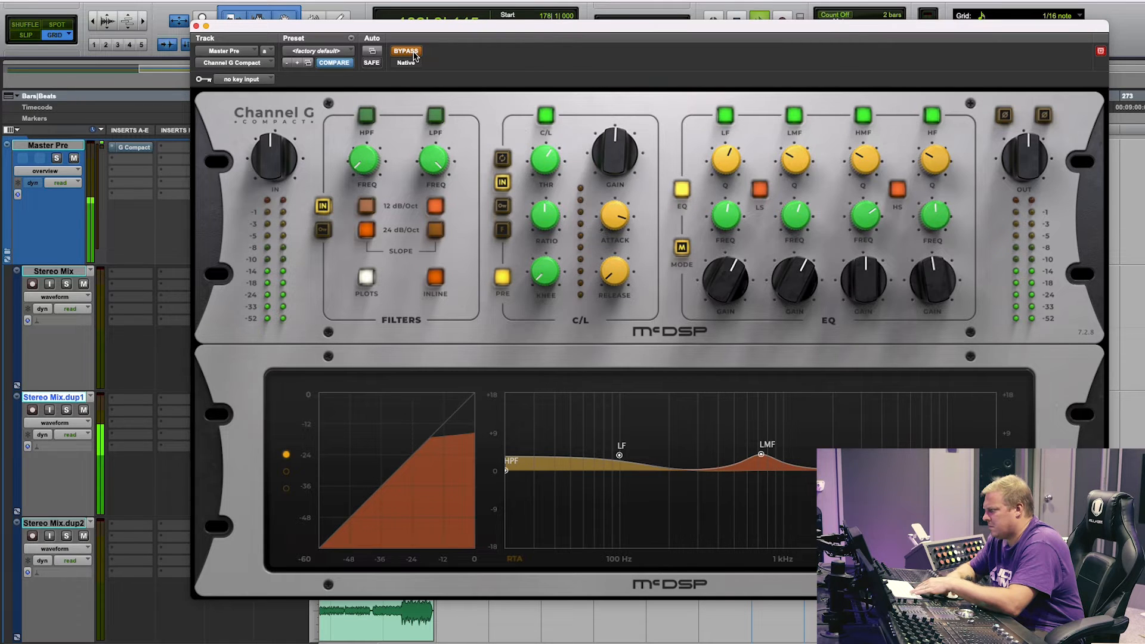
click(414, 53)
key(space)
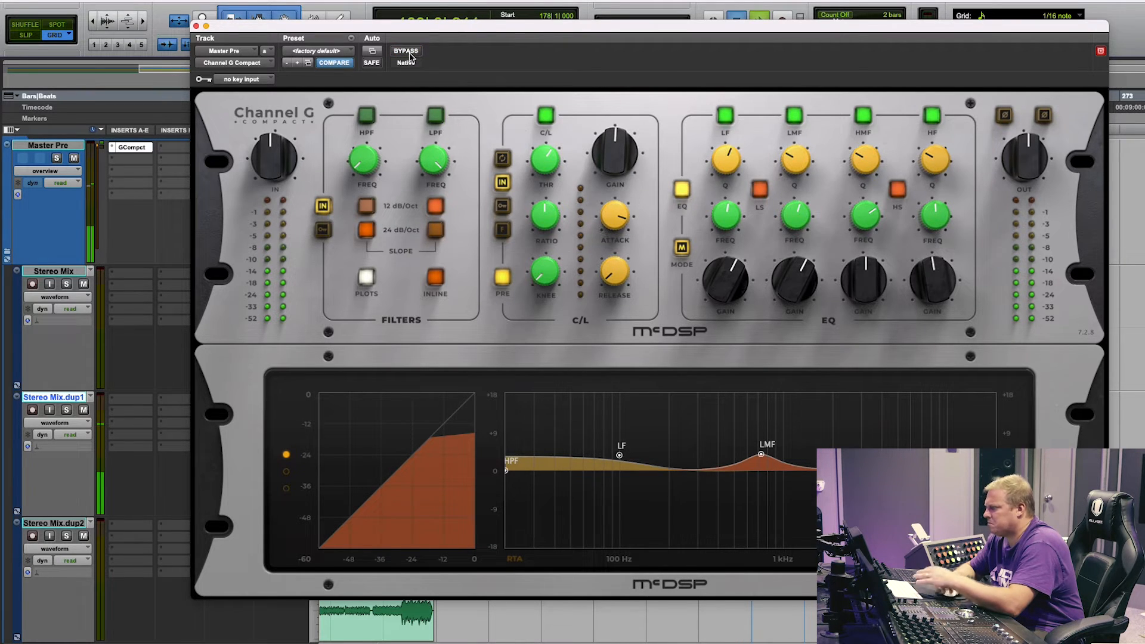
Step: Replace the Channel G Compact insert on Master Pre with the stereo McDSP Channel G Console and review its E/G controls
click(196, 26)
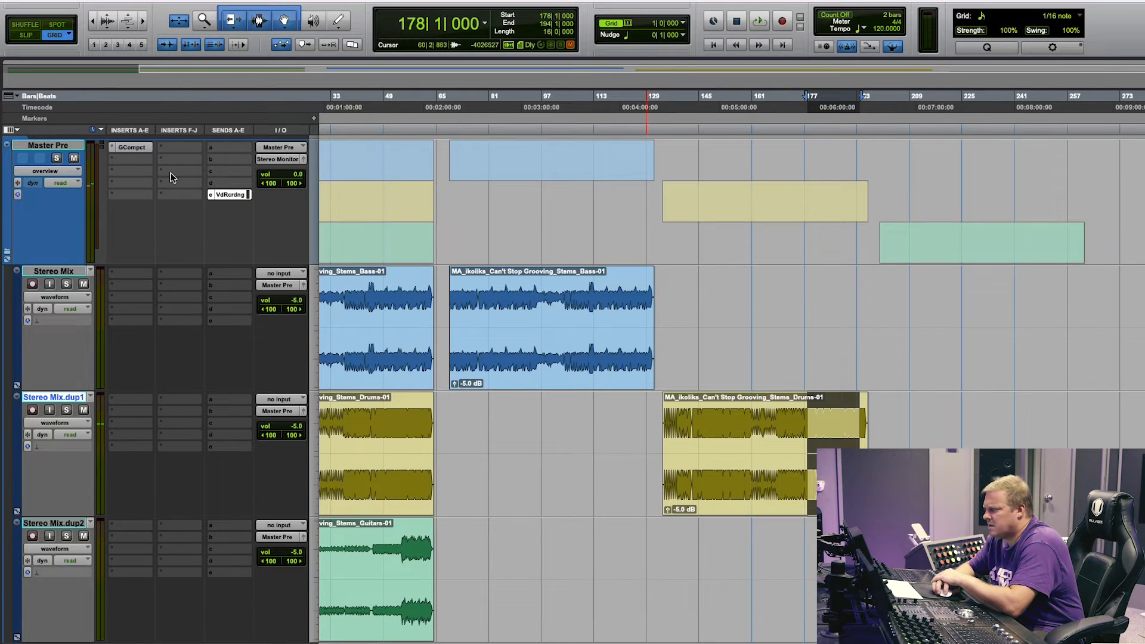
click(115, 151)
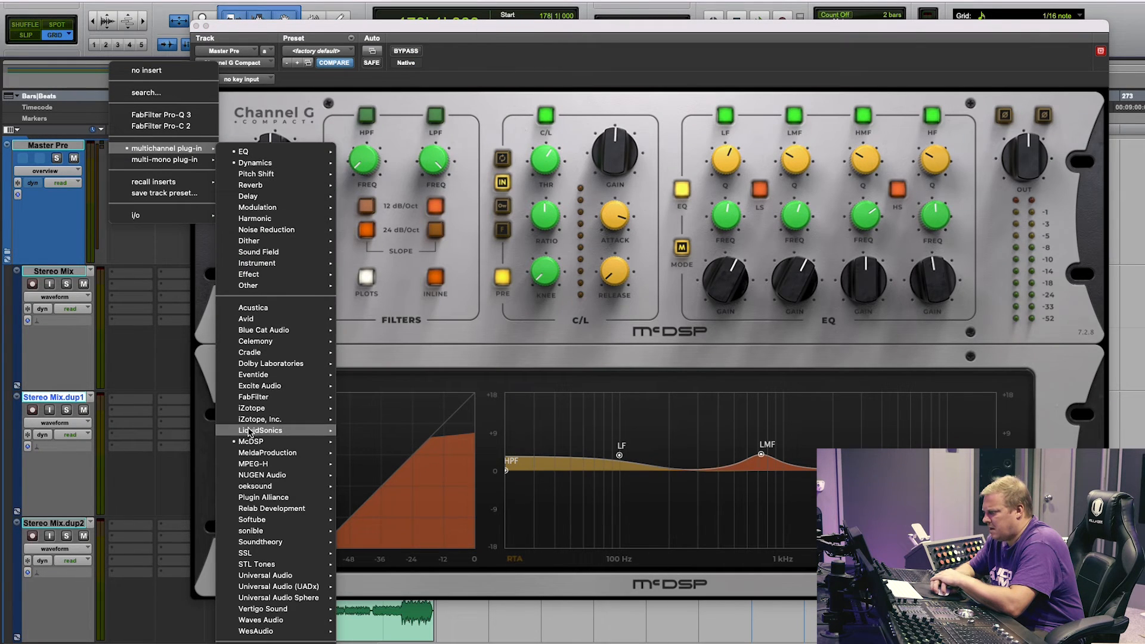
mouse_move(283, 444)
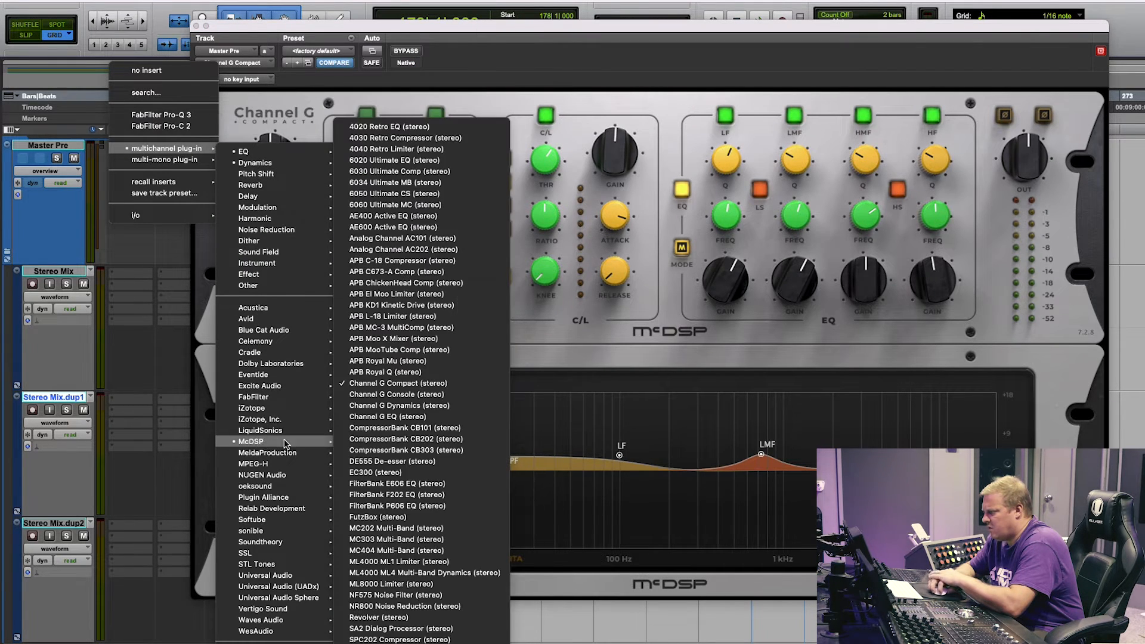
click(410, 396)
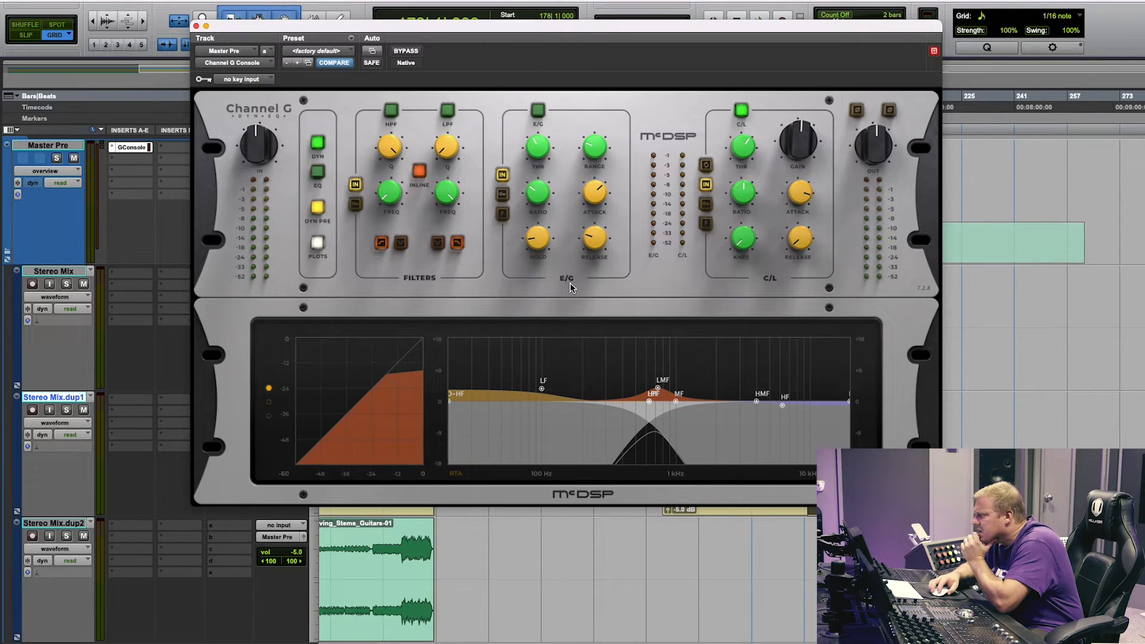
mouse_move(551, 158)
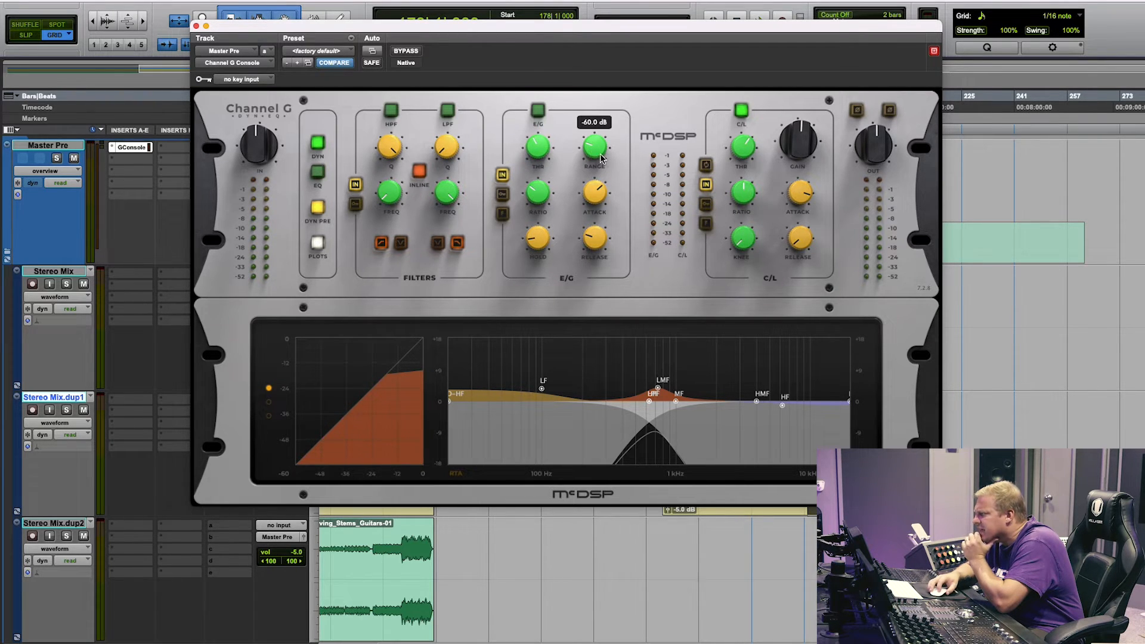
mouse_move(599, 248)
mouse_move(542, 250)
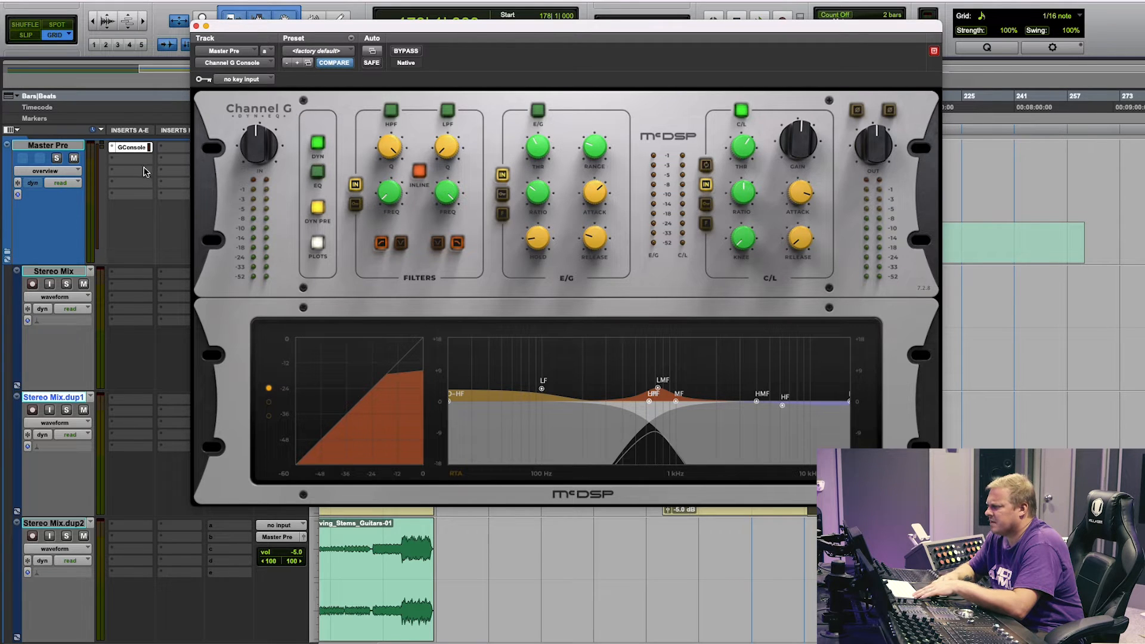
Step: Replace the Channel G Console insert on Master Pre with the stereo McDSP Channel G EQ
click(115, 149)
mouse_move(167, 148)
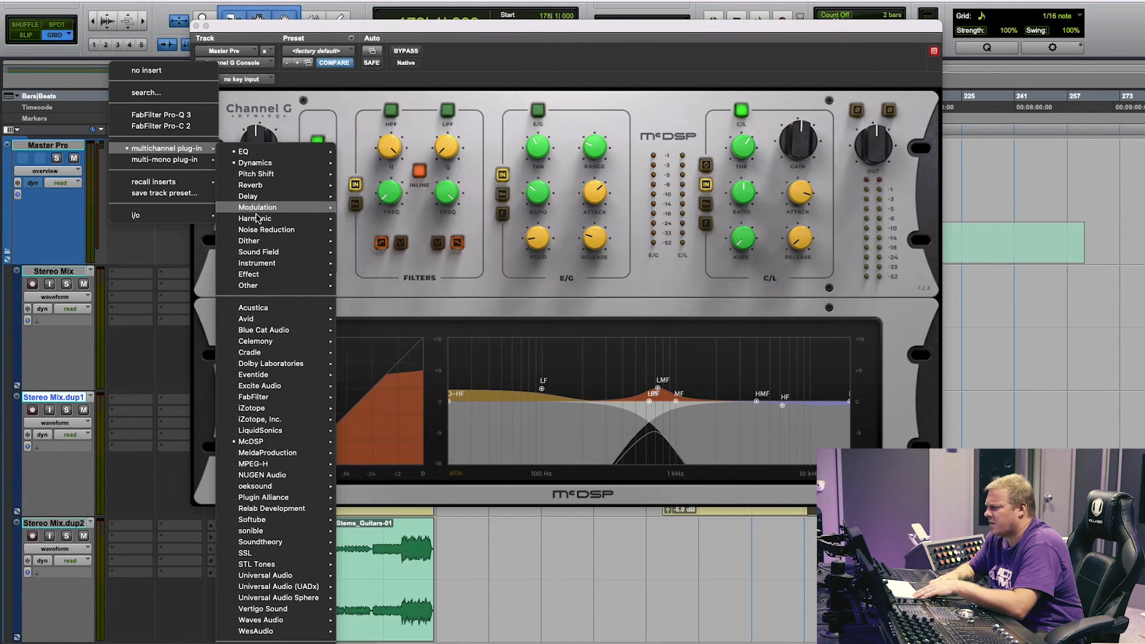
mouse_move(271, 442)
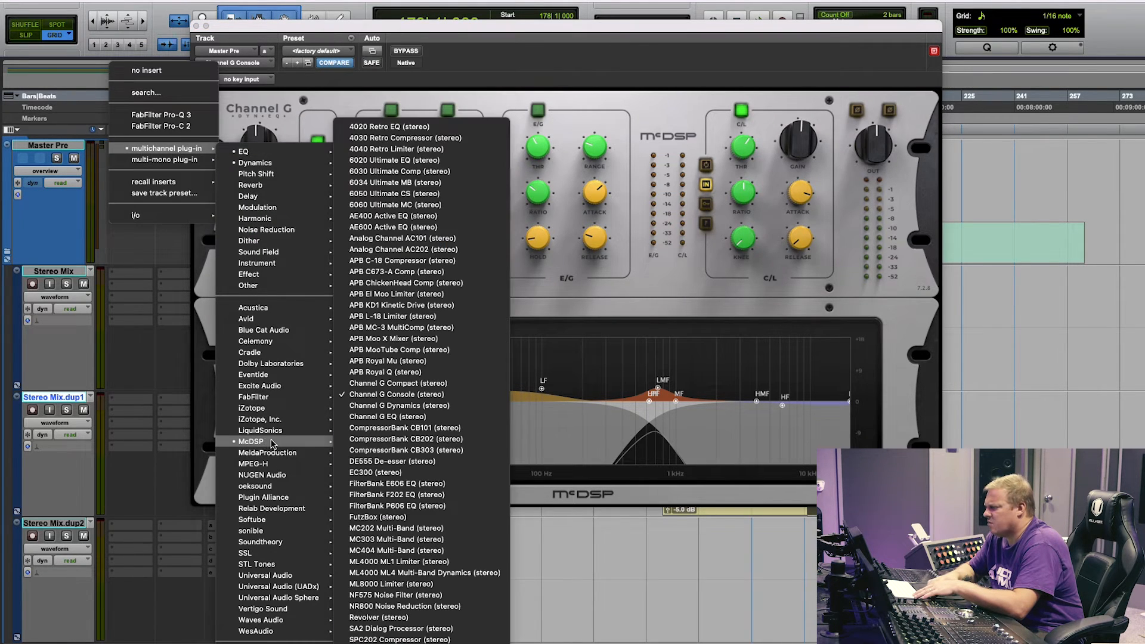
click(394, 417)
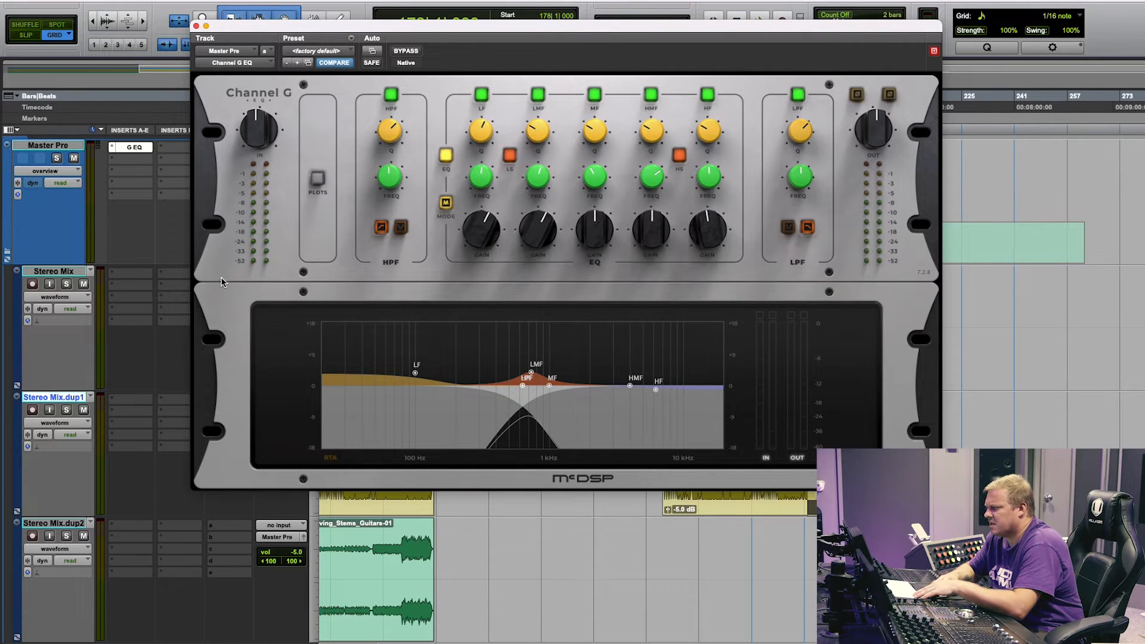
Step: Replace the Channel G EQ insert on Master Pre with the stereo McDSP Channel G Compact
click(115, 151)
mouse_move(161, 149)
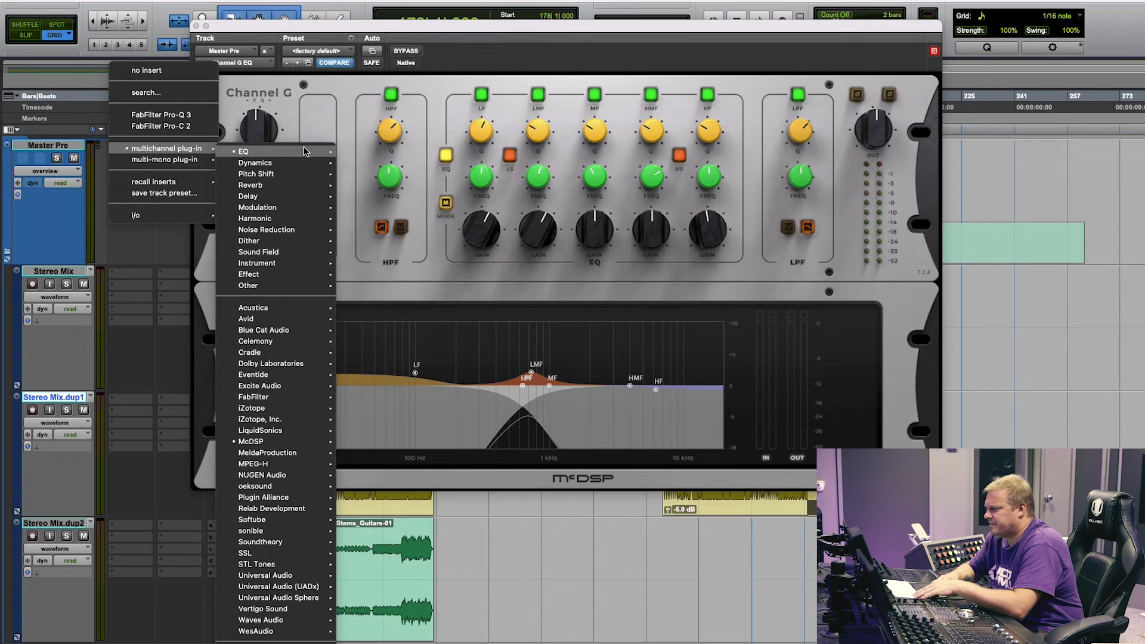
mouse_move(271, 442)
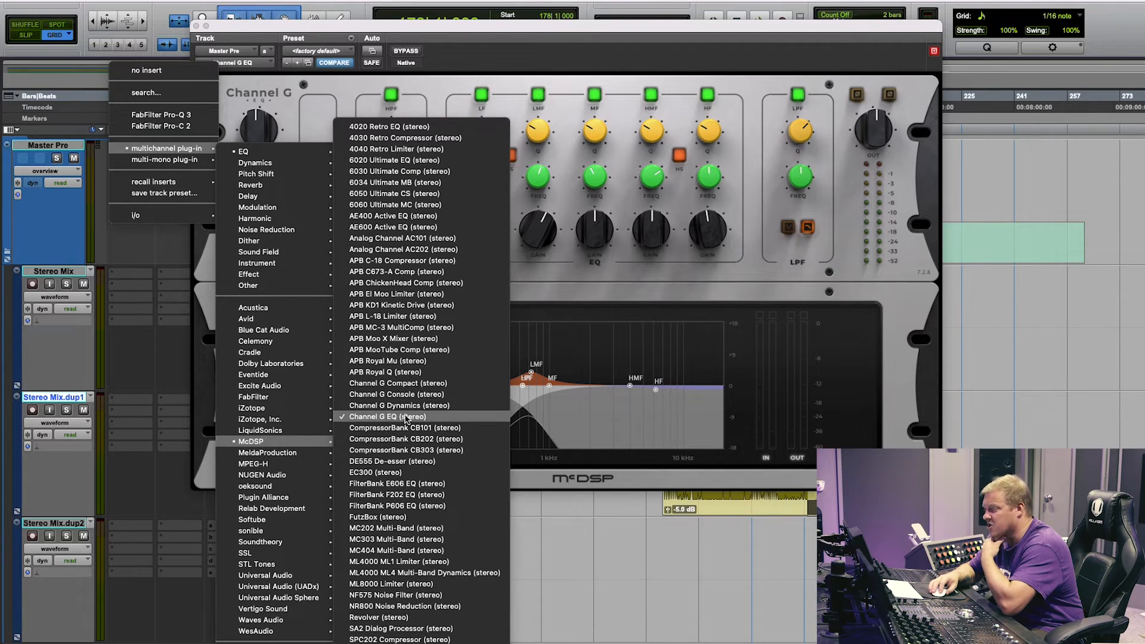
click(406, 384)
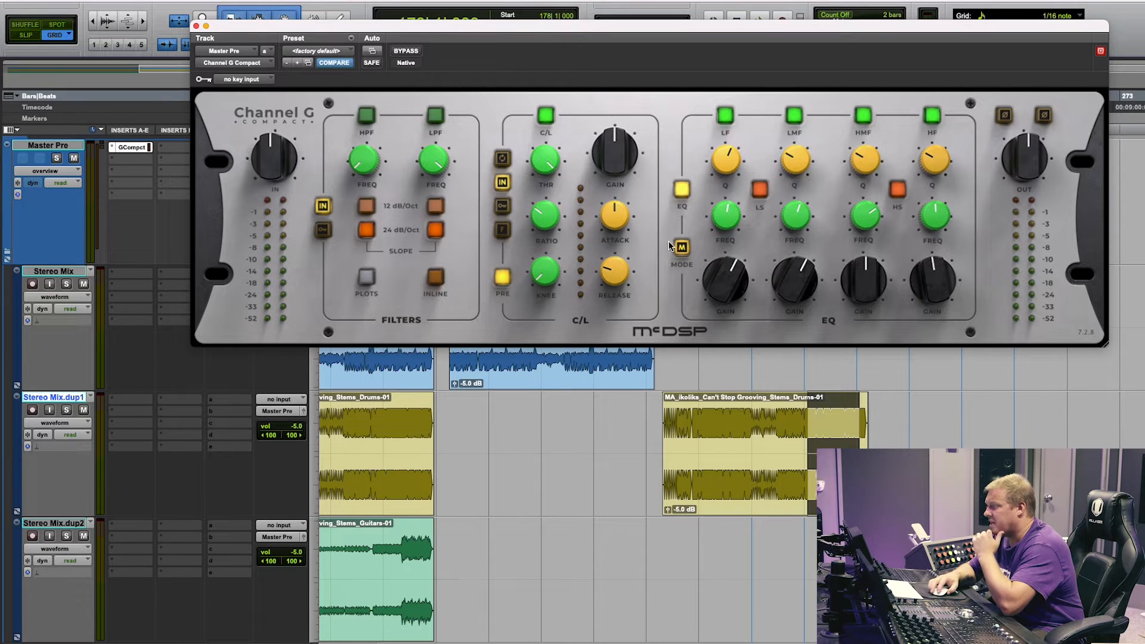
Step: Replace the Channel G Compact insert with the stereo CompressorBank CB101 and move its window clear of the bass and guitar clips
click(113, 149)
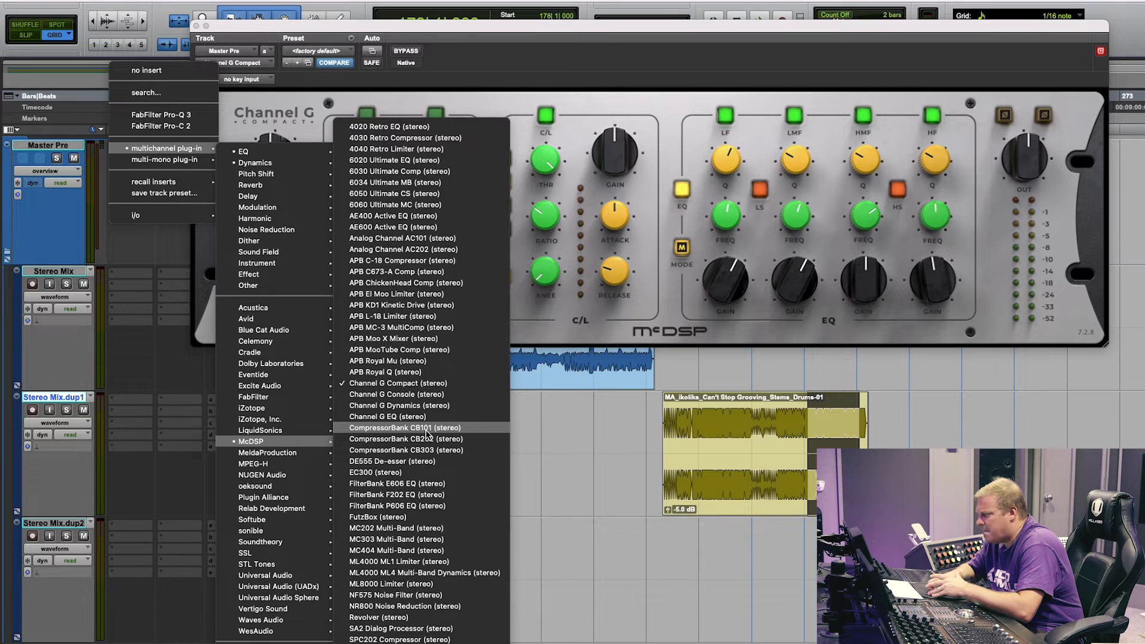
click(404, 429)
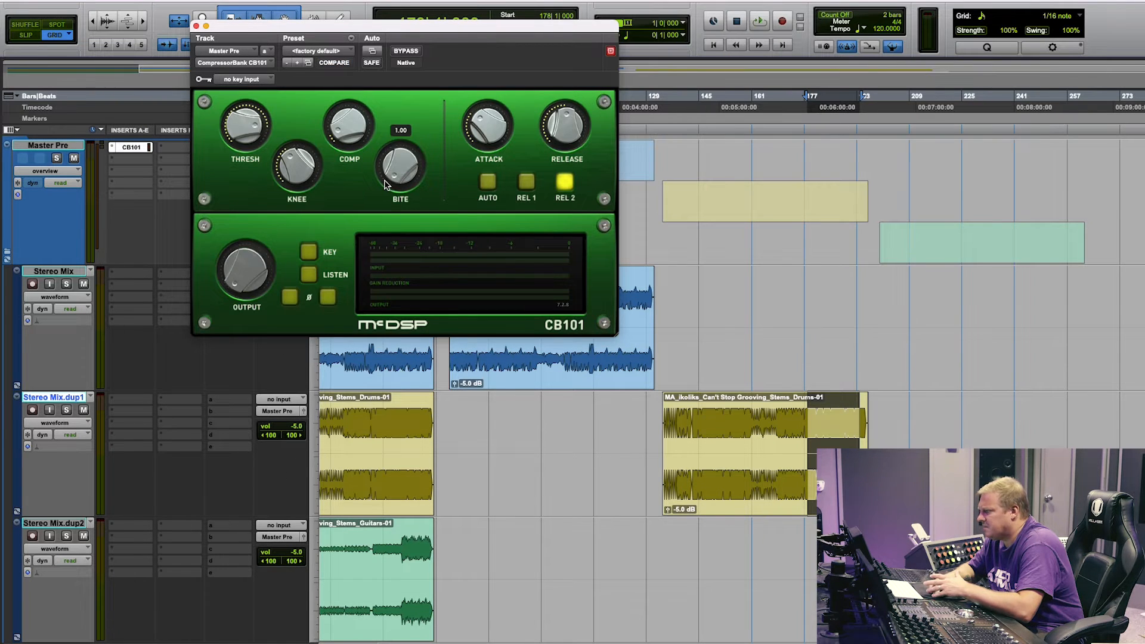
drag(355, 28, 574, 163)
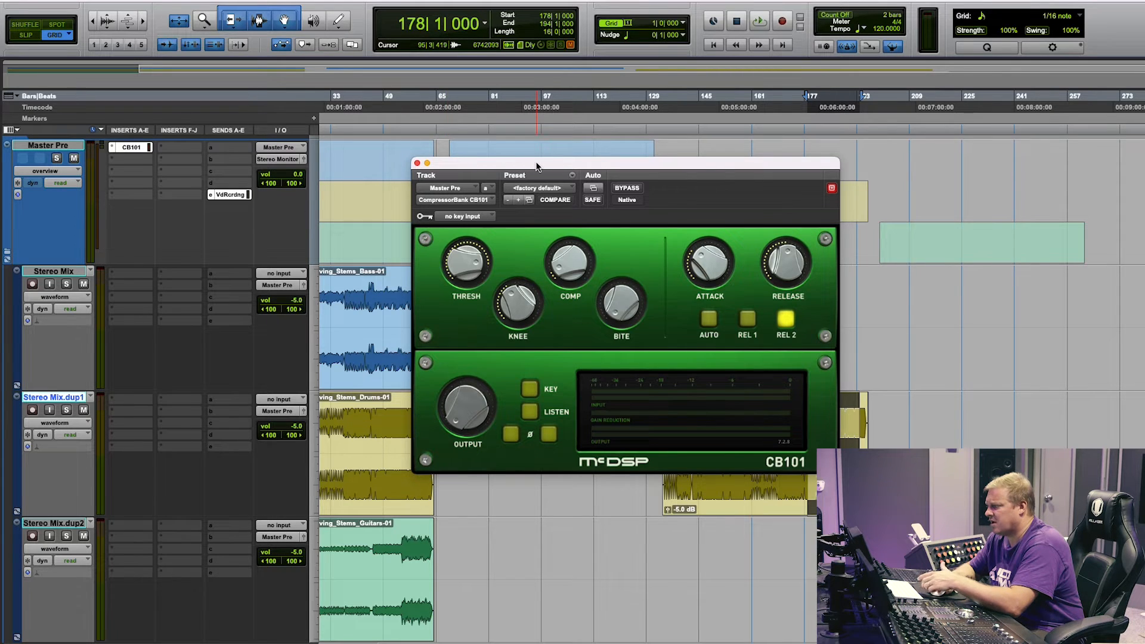
drag(525, 163, 814, 174)
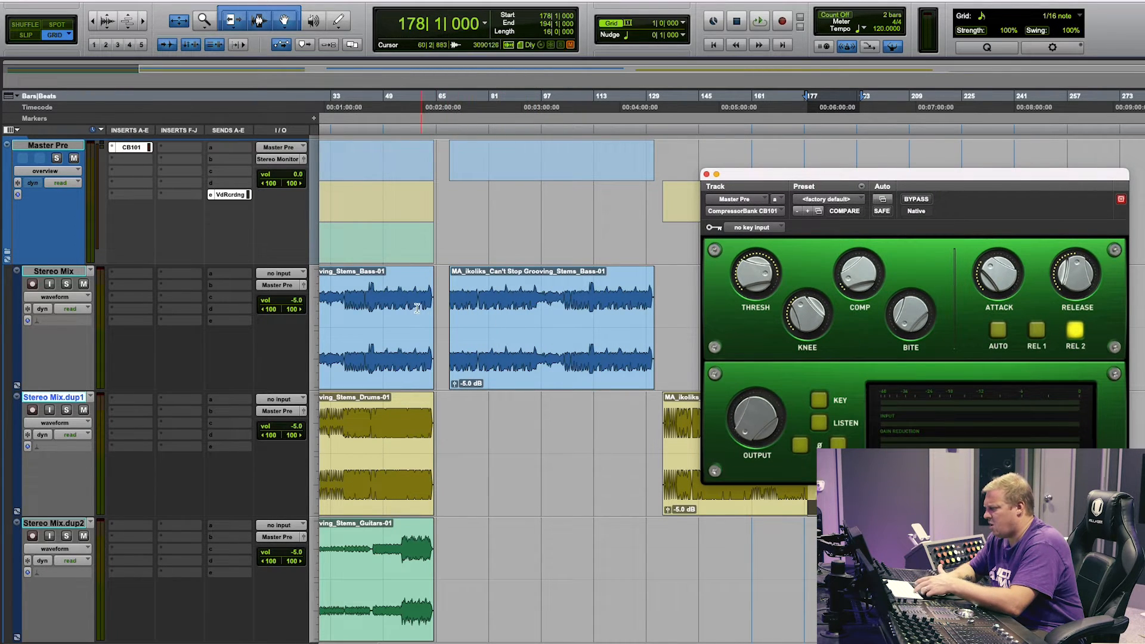
Step: Select bars 55 to 62 of the guitar stem on Stereo Mix.dup2 and play the selection
drag(378, 295, 427, 294)
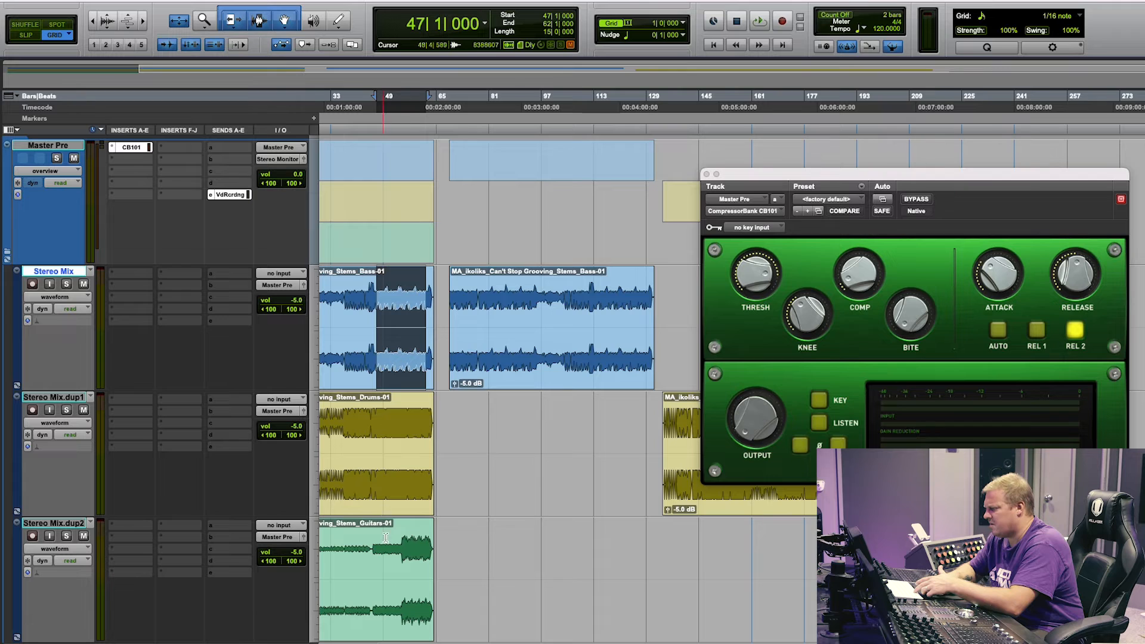
drag(404, 542, 425, 538)
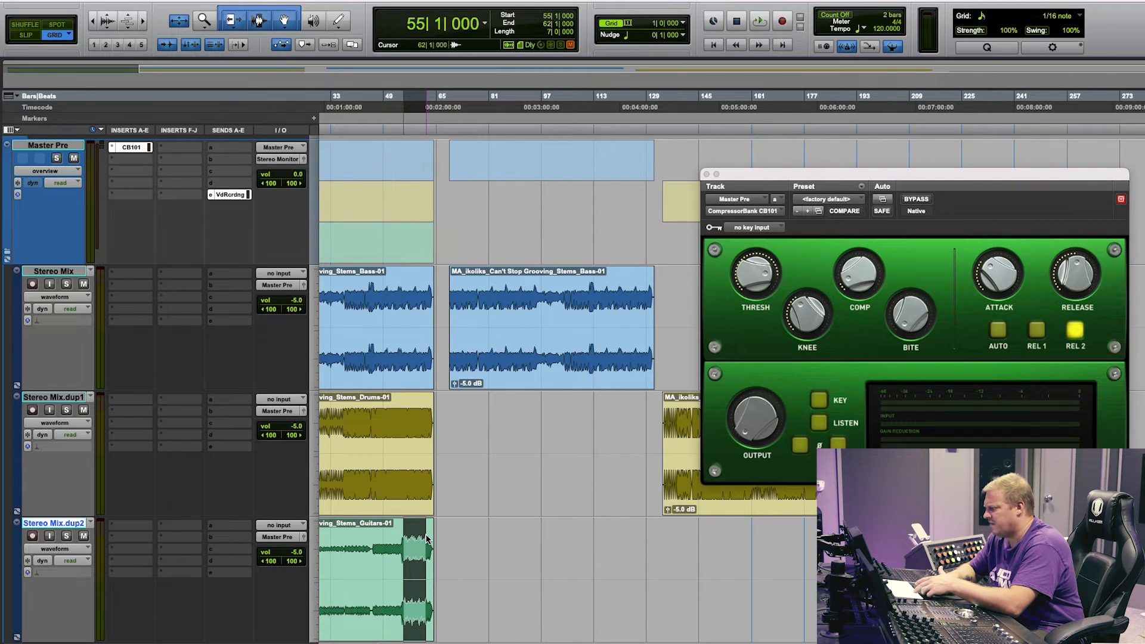
key(space)
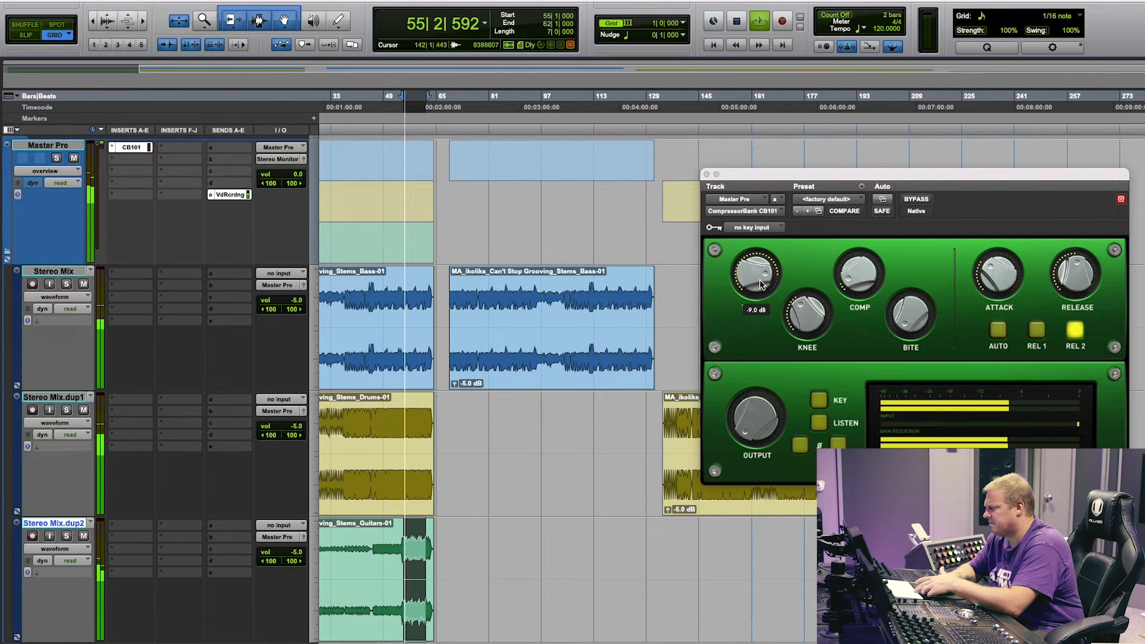
Step: Lower the CB101 threshold to about -20 dB and try the compression and knee controls on the guitars
drag(771, 276, 761, 308)
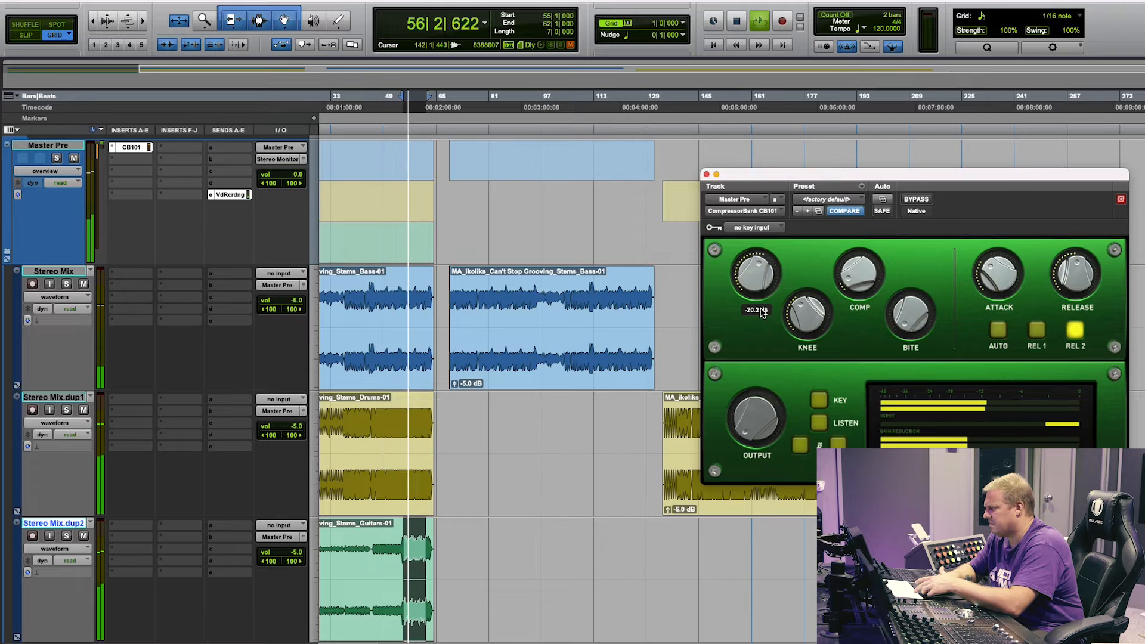
drag(859, 278, 890, 325)
mouse_move(894, 318)
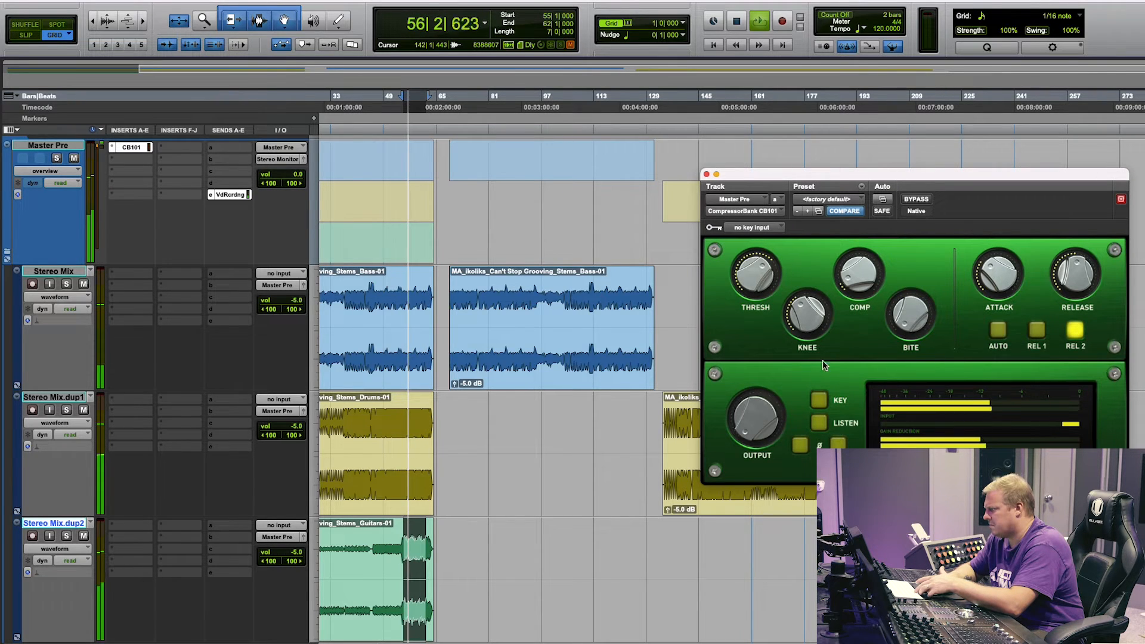
drag(819, 291, 819, 303)
Step: Set the attack to about 45.8 ms, adjust the release, and fine-tune the threshold to about -20.4 dB
drag(997, 279, 994, 226)
drag(1072, 272, 1074, 316)
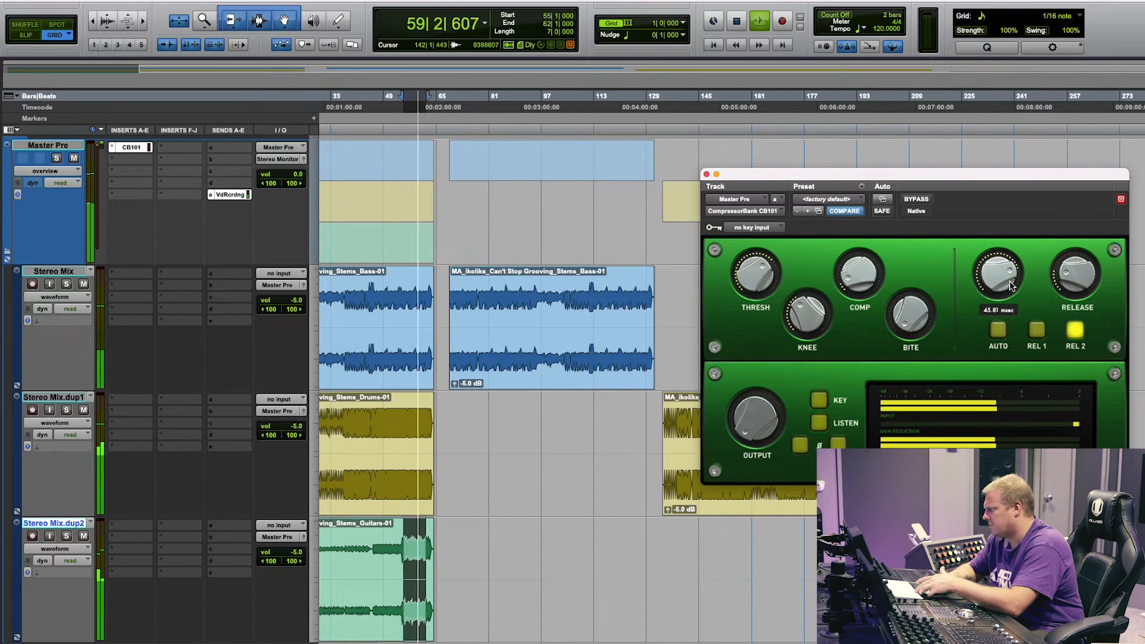
scroll(748, 290, down, 2)
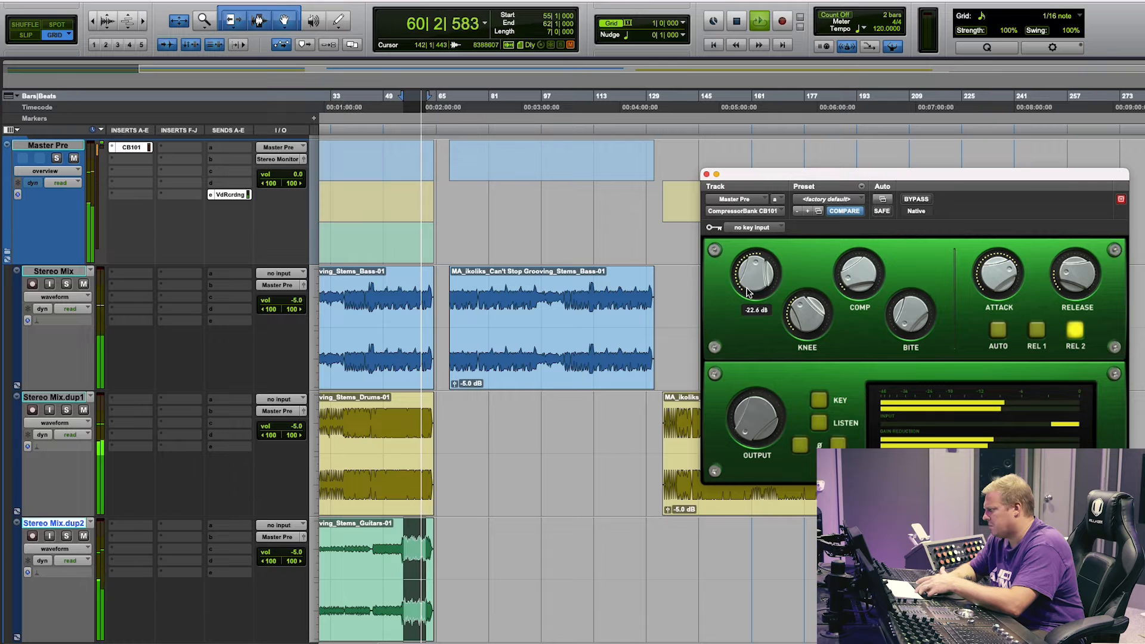
scroll(749, 288, up, 1)
Step: Compare the guitars with the CB101 bypassed and with other release modes, returning to REL 2 before stopping playback
click(920, 202)
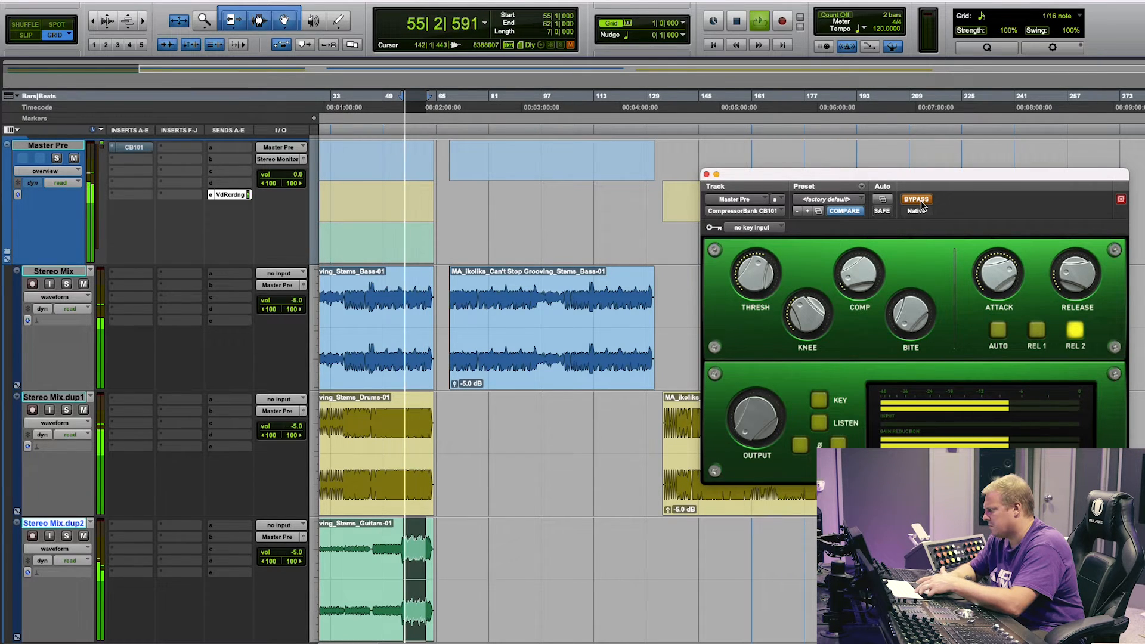
click(921, 202)
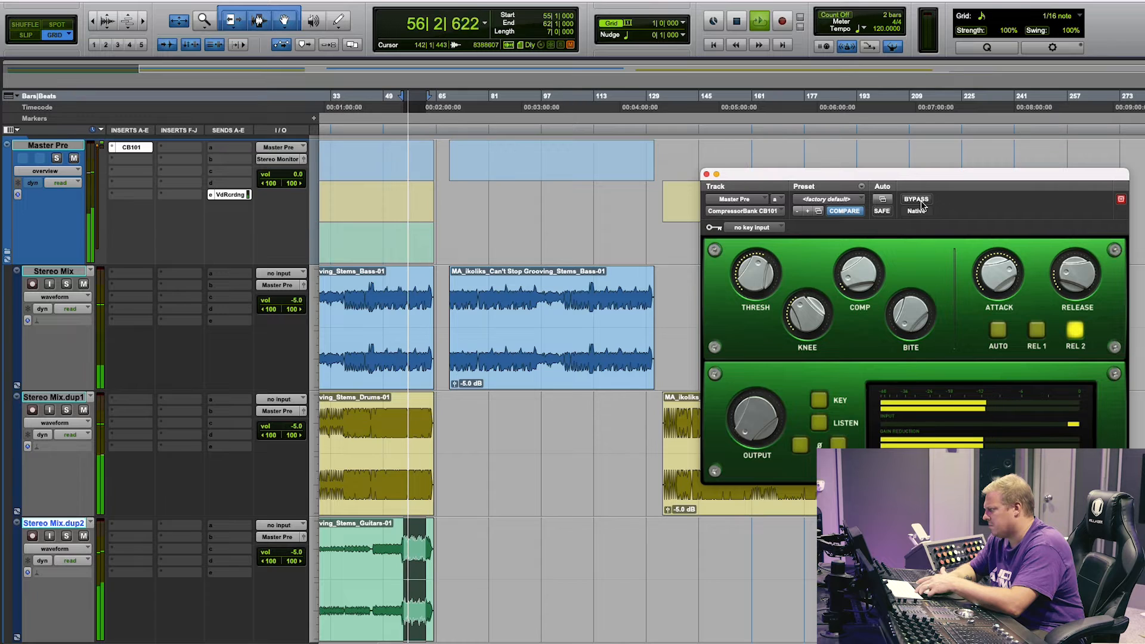
click(998, 332)
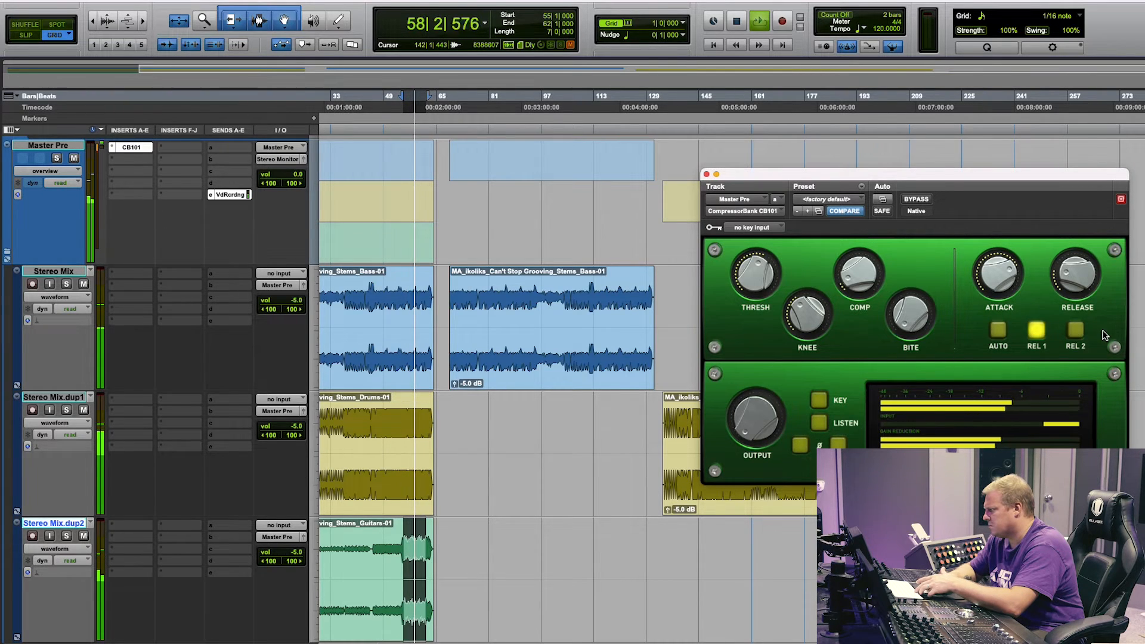
click(1076, 331)
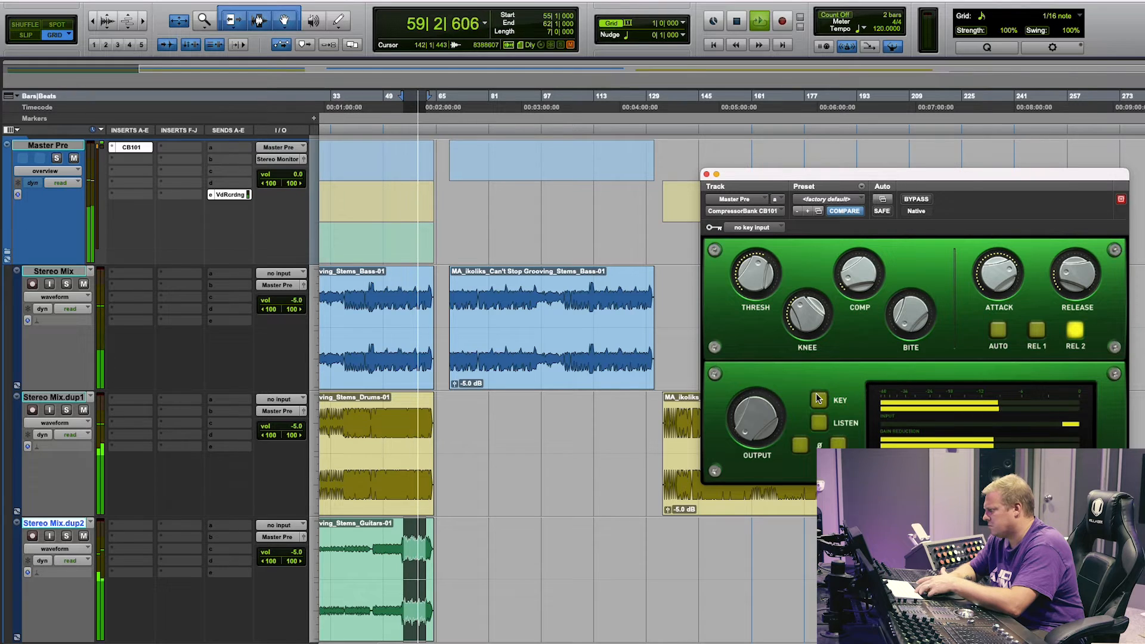
key(space)
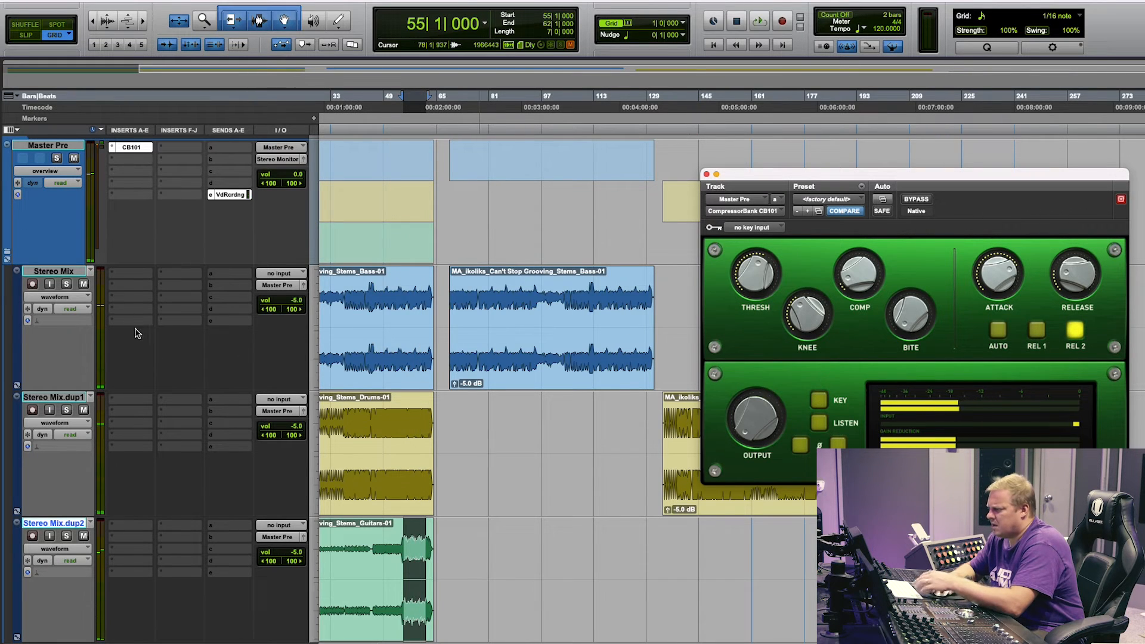
click(113, 148)
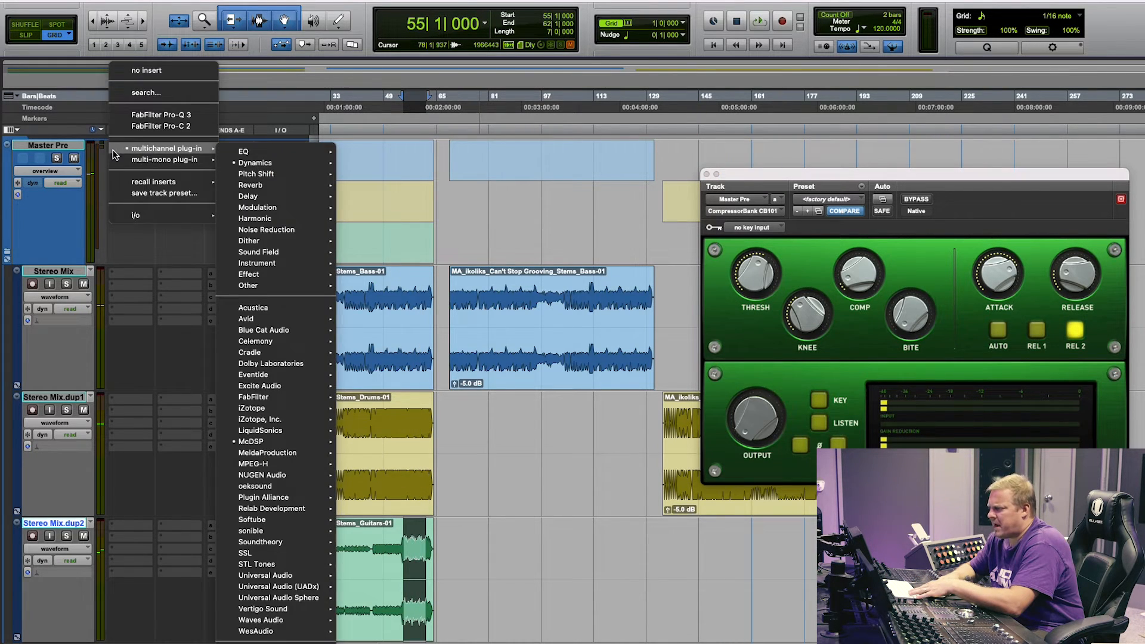
mouse_move(281, 164)
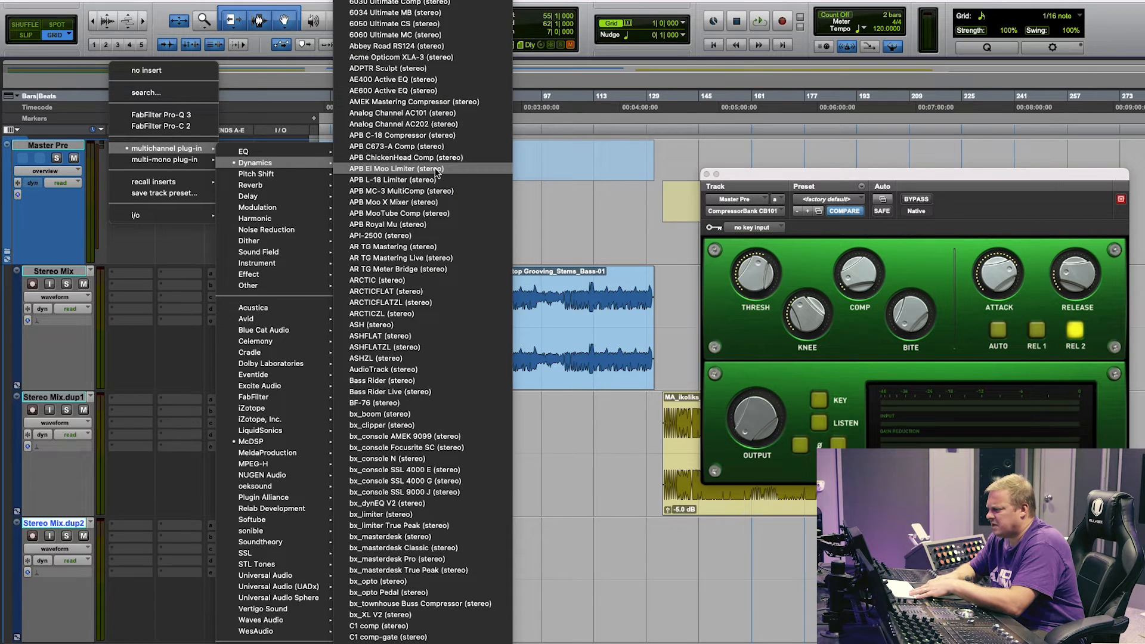
click(614, 312)
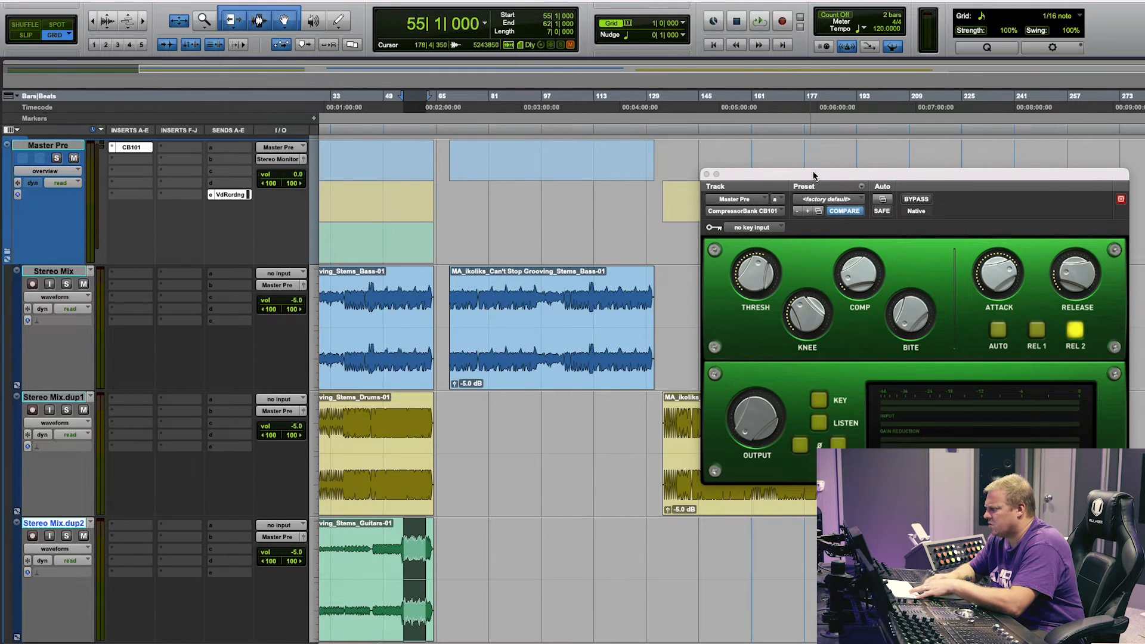
Step: Move the CB101 window clear of the drum clip, then select bars 179 to 194 of the drum stem and play them
drag(814, 175, 407, 122)
drag(820, 428, 855, 415)
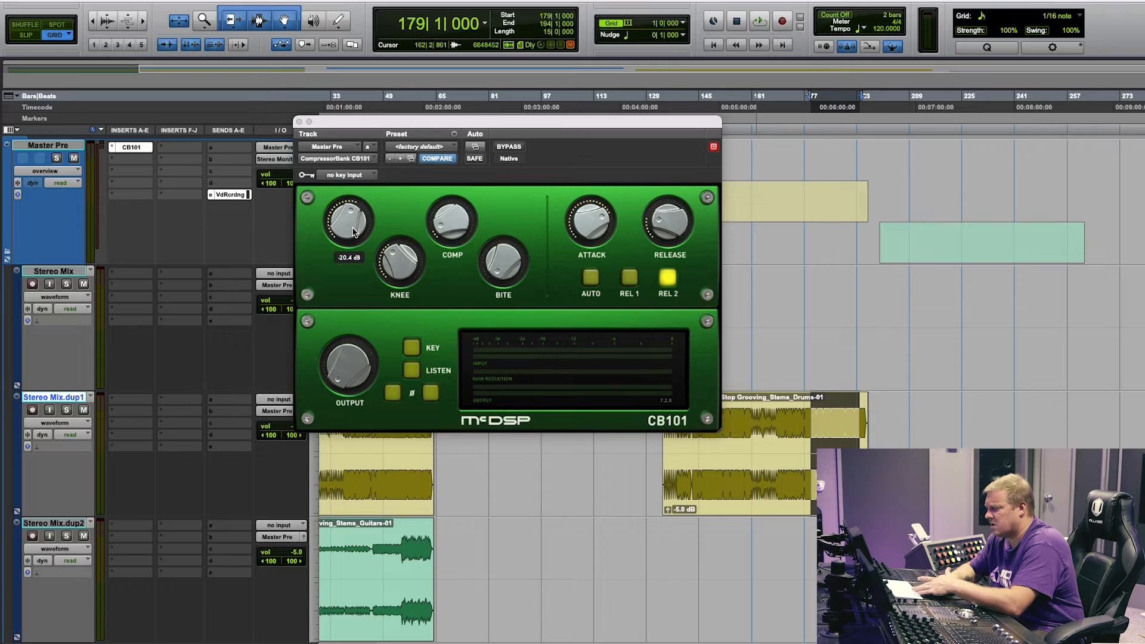
key(space)
Step: Fine-tune the CB101 threshold on the drums and compare the result with the plug-in bypassed
mouse_move(354, 231)
mouse_down()
mouse_move(347, 214)
mouse_move(349, 256)
mouse_move(344, 237)
mouse_up()
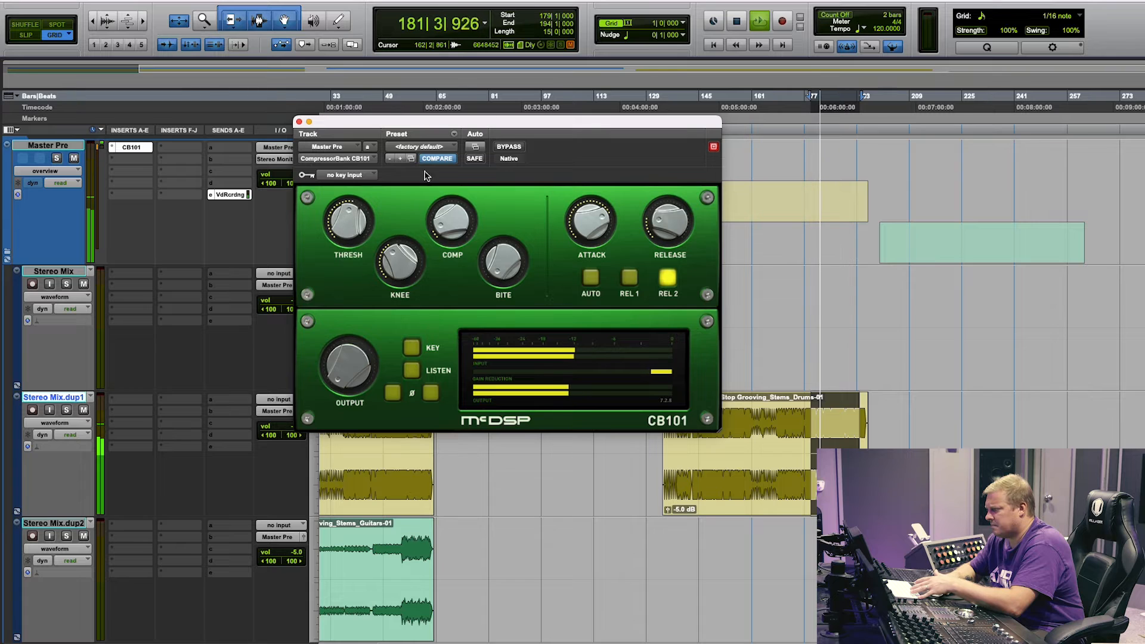
click(514, 149)
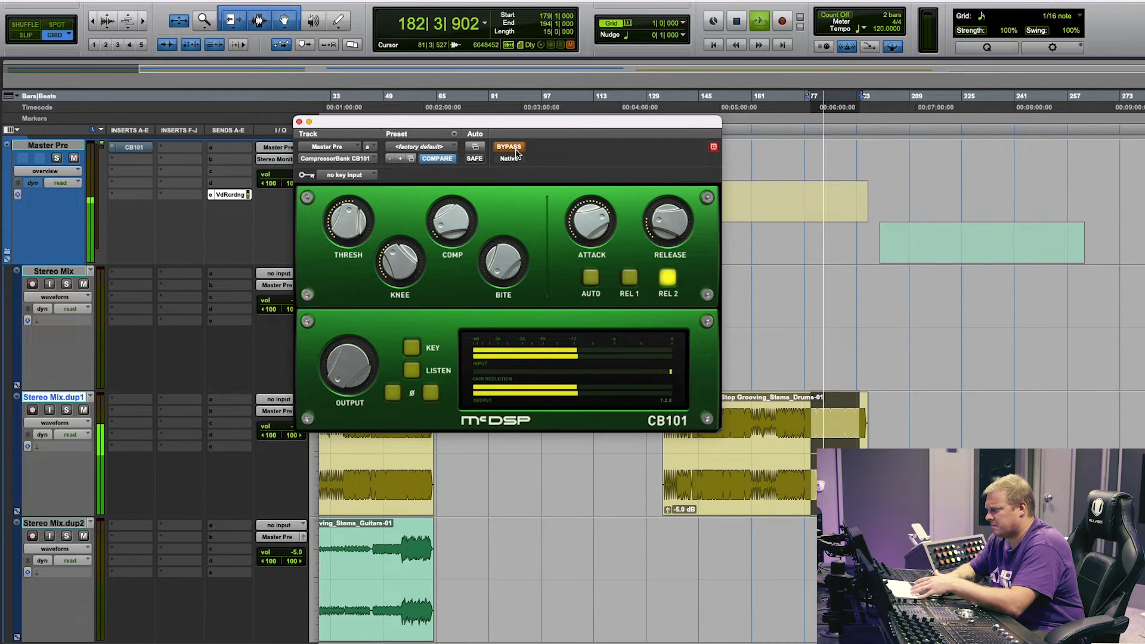
click(510, 147)
Step: Raise the CB101 output to about 4 dB and compare the drums with the plug-in bypassed before stopping playback
drag(349, 361, 349, 352)
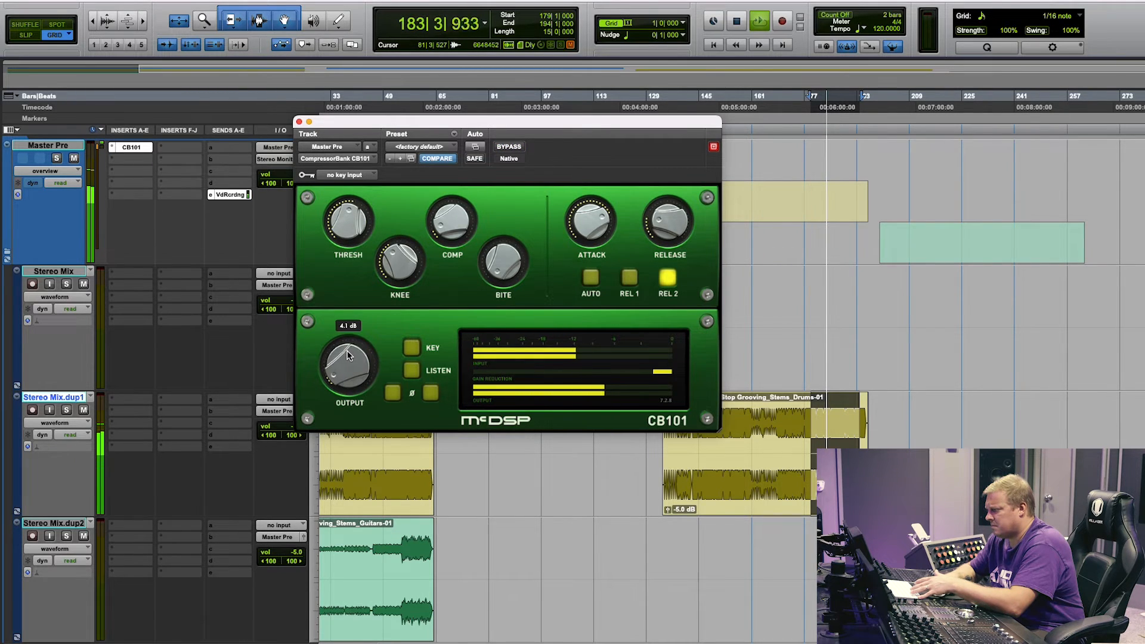
click(510, 147)
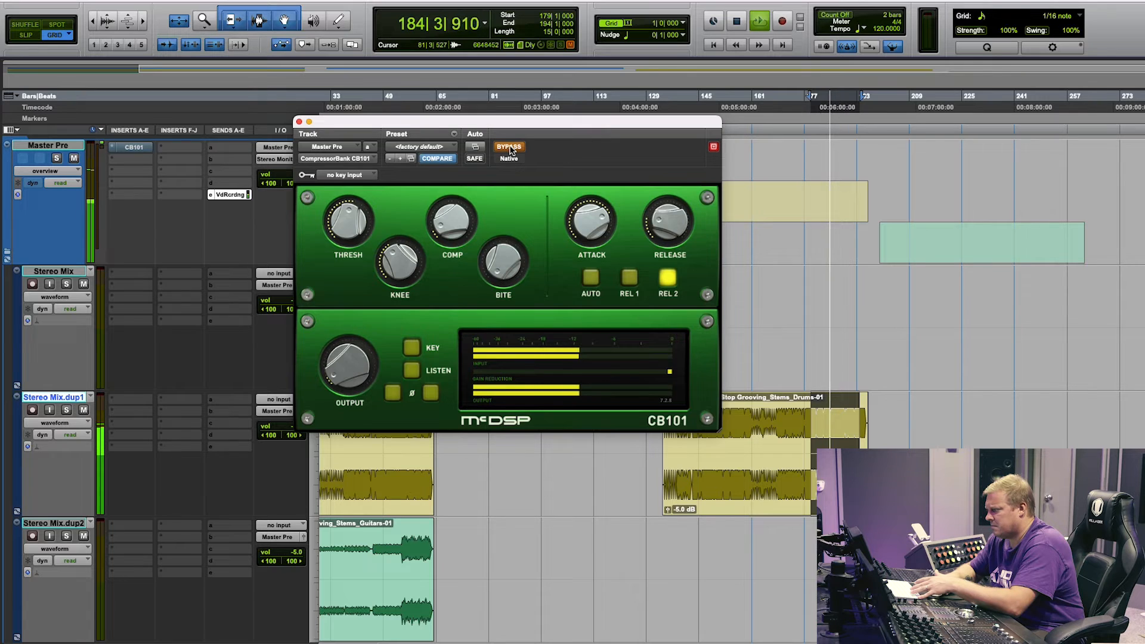
click(510, 148)
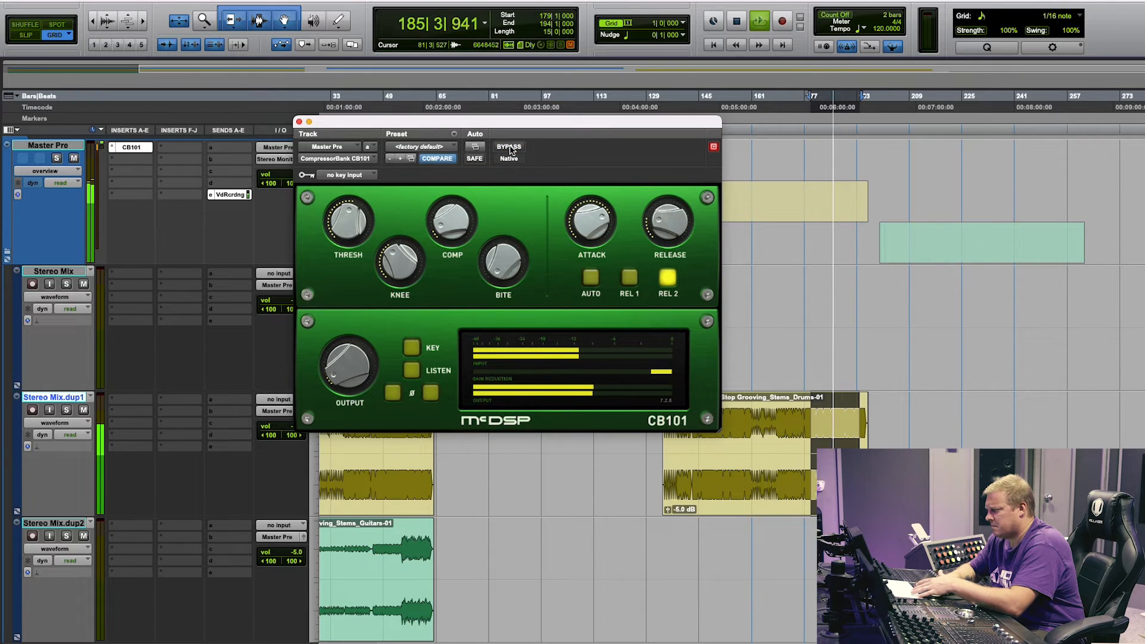
key(space)
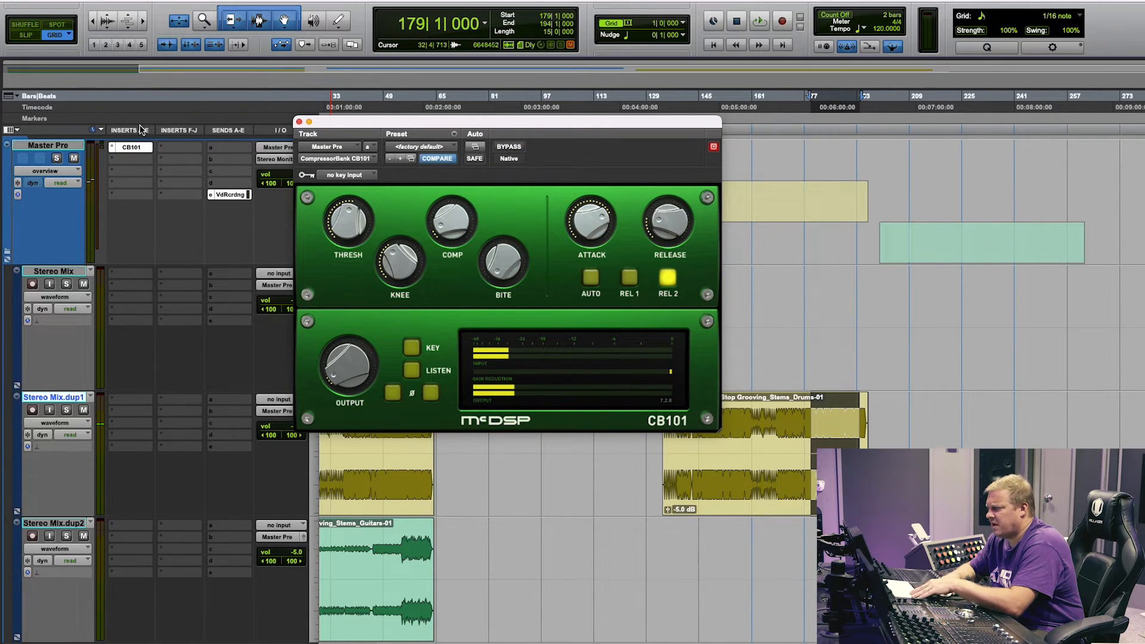
Step: Replace the CB101 insert on Master Pre with the stereo CompressorBank CB202 and review its threshold, knee and attack controls
click(112, 150)
mouse_move(166, 148)
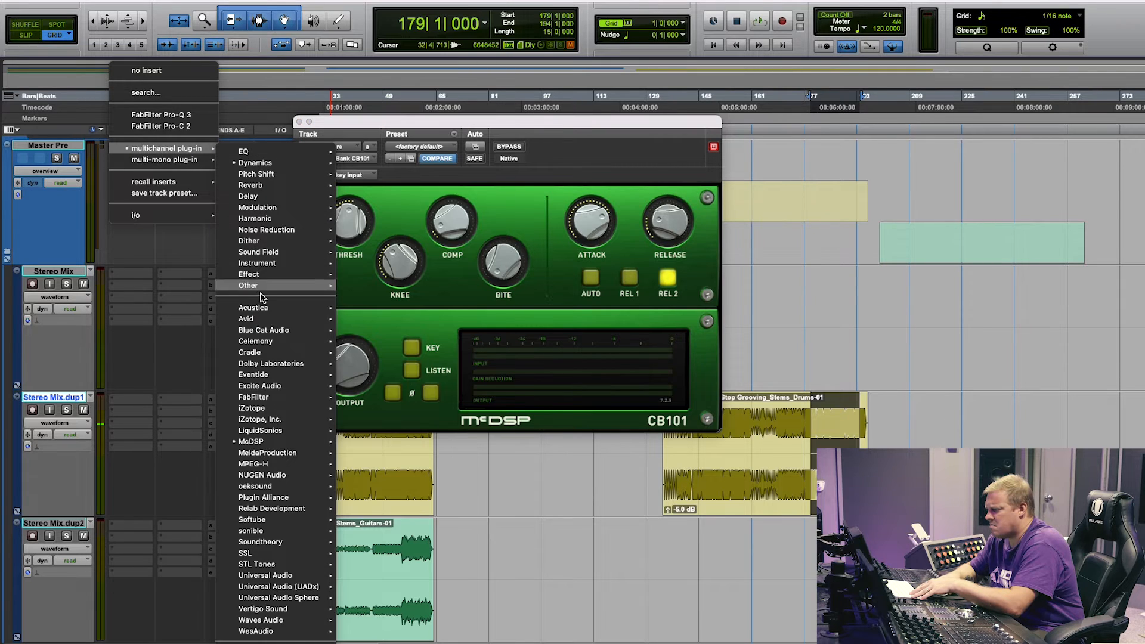
mouse_move(271, 441)
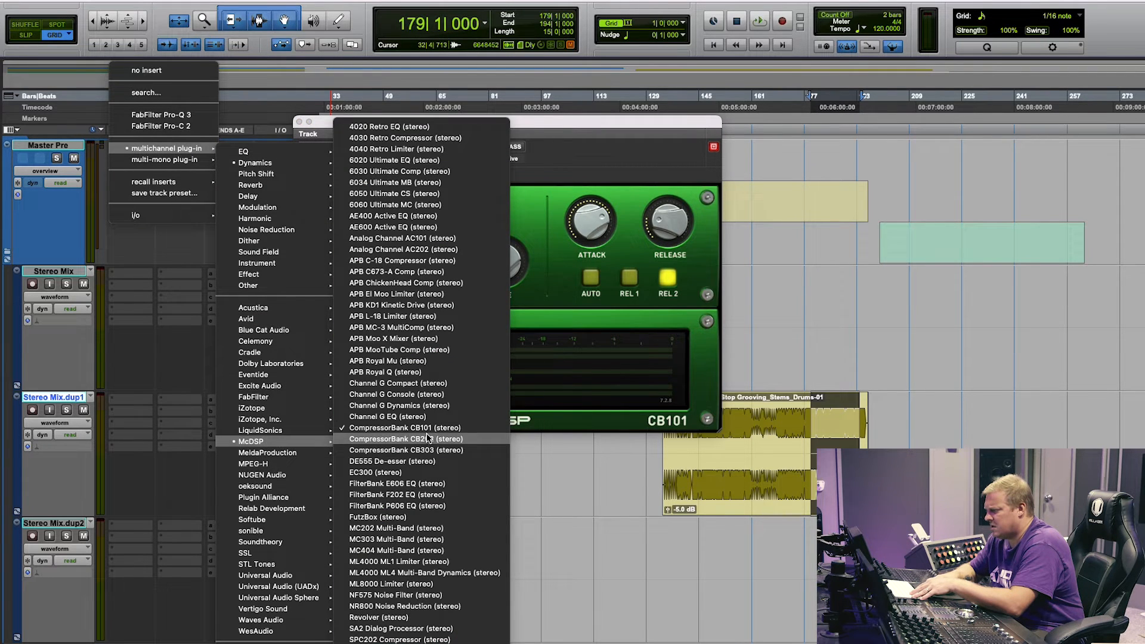
click(424, 439)
mouse_move(475, 248)
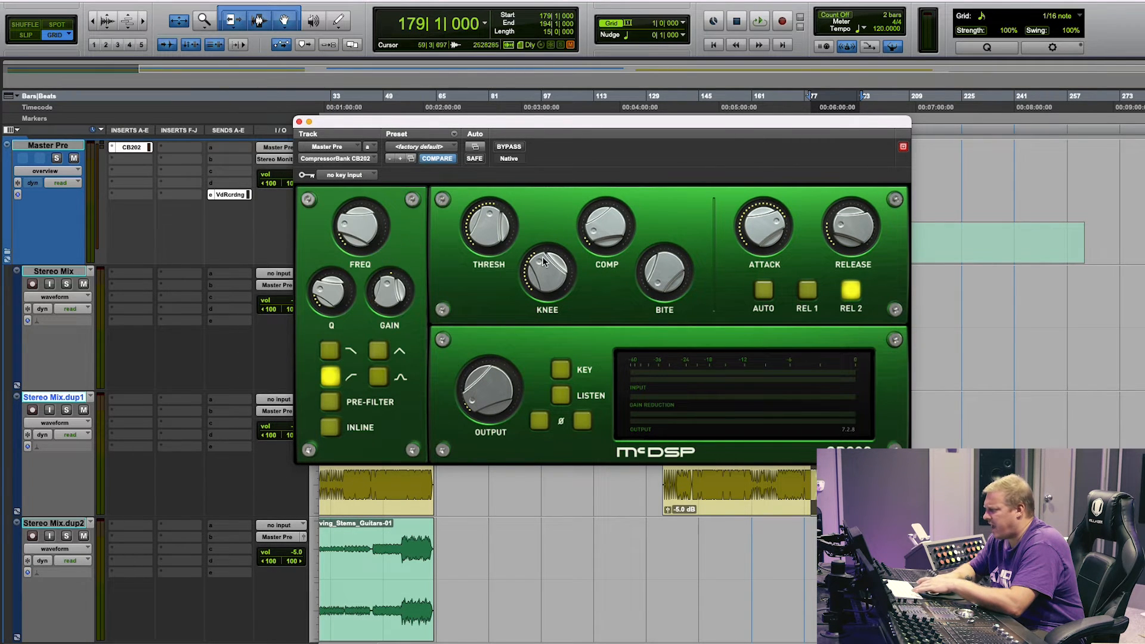
mouse_move(768, 247)
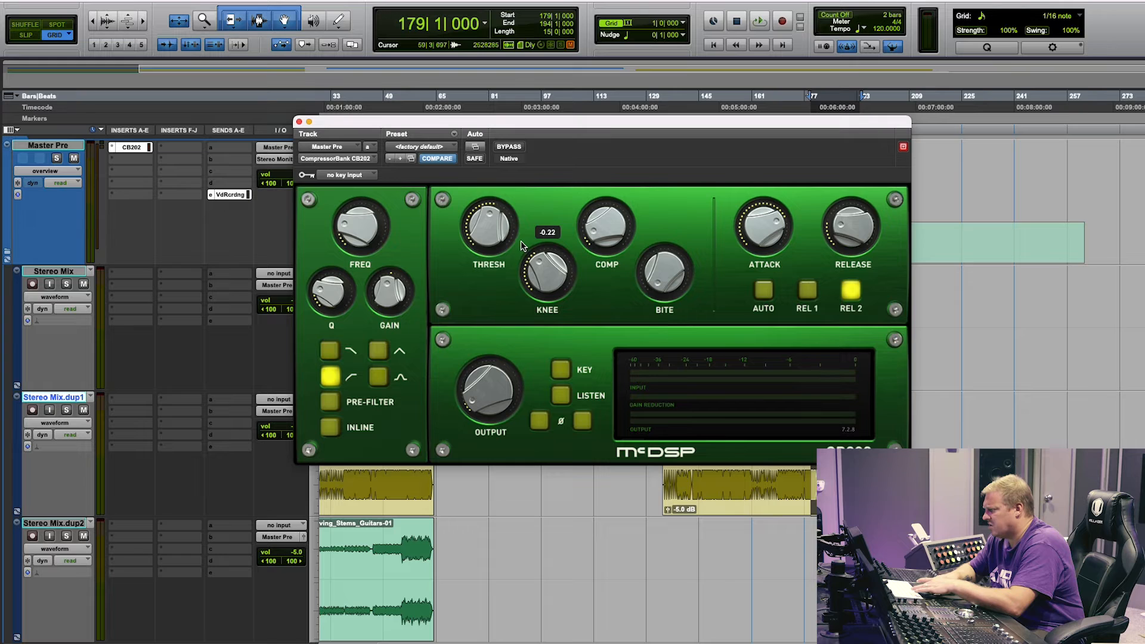
Step: Switch the Master Pre insert from the CB202 back to the stereo CompressorBank CB101
click(113, 148)
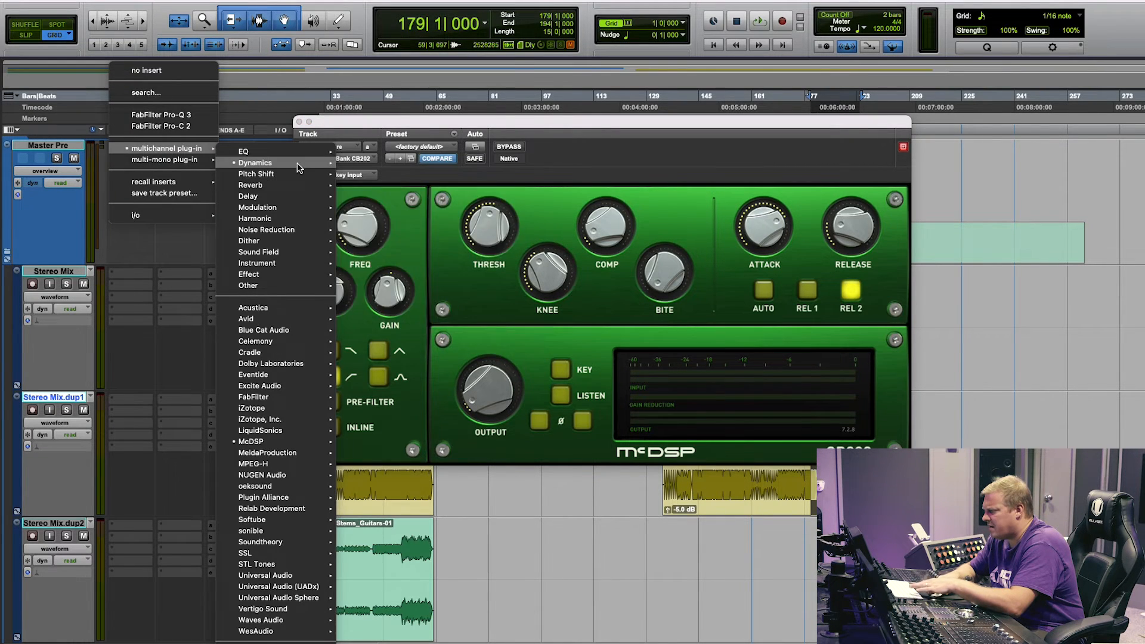
mouse_move(263, 163)
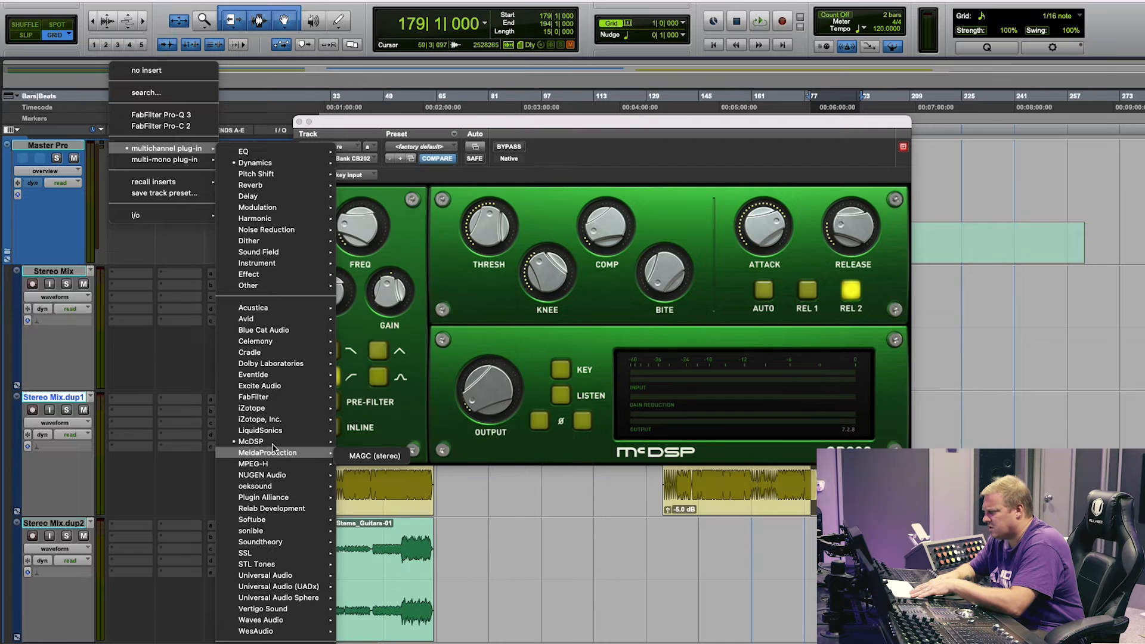
mouse_move(274, 444)
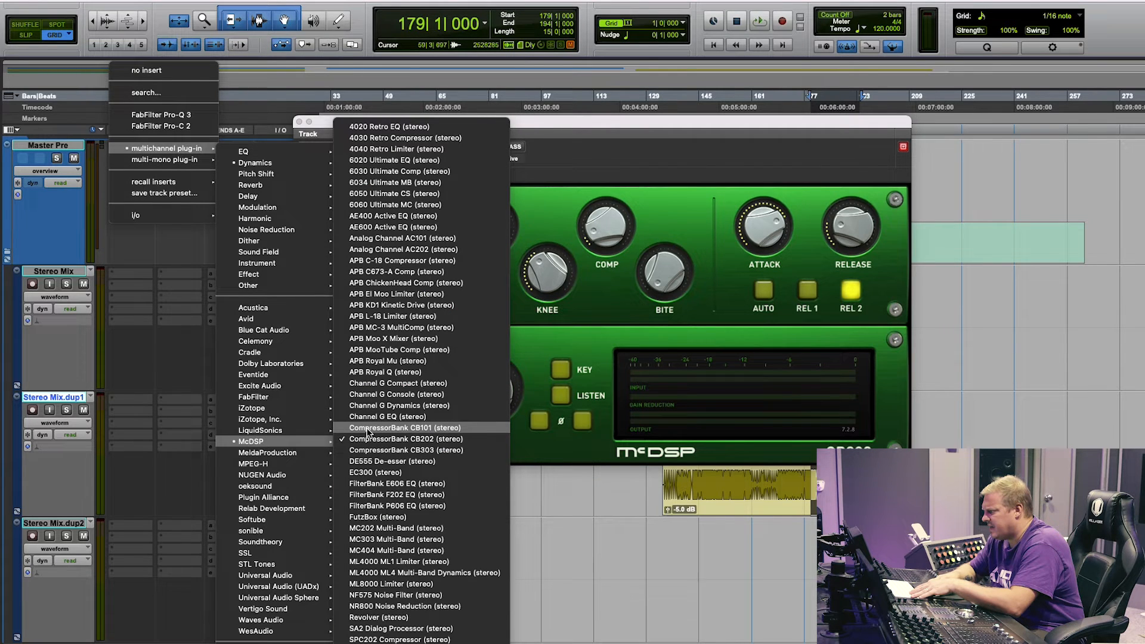
click(368, 428)
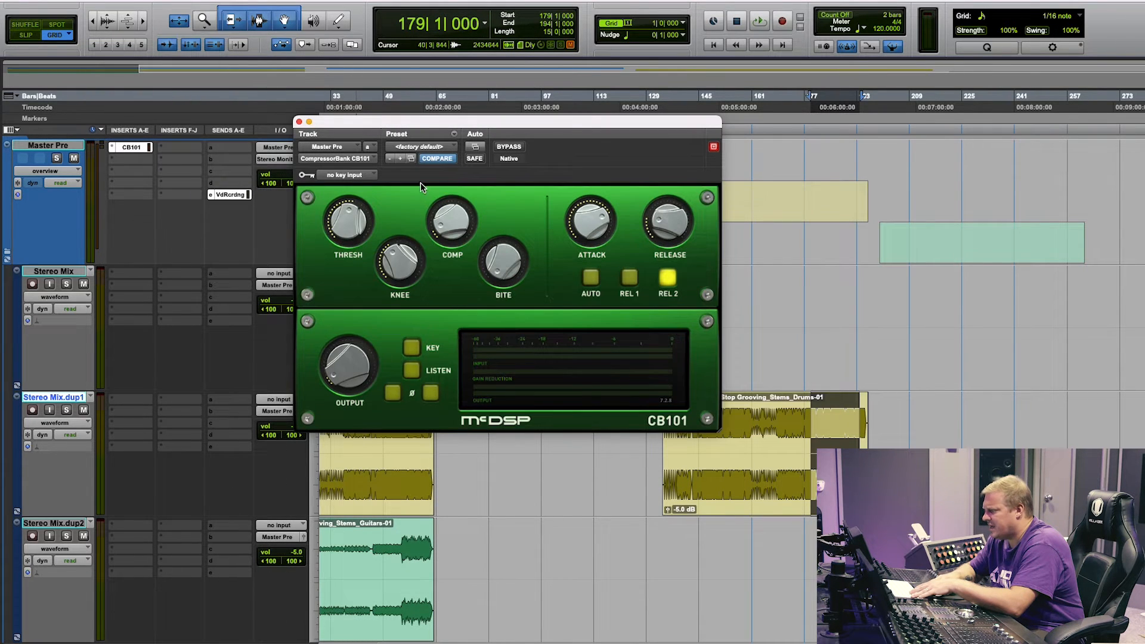
Step: Load the stereo McDSP CompressorBank CB303 in the first insert slot of Master Pre
click(115, 149)
mouse_move(192, 150)
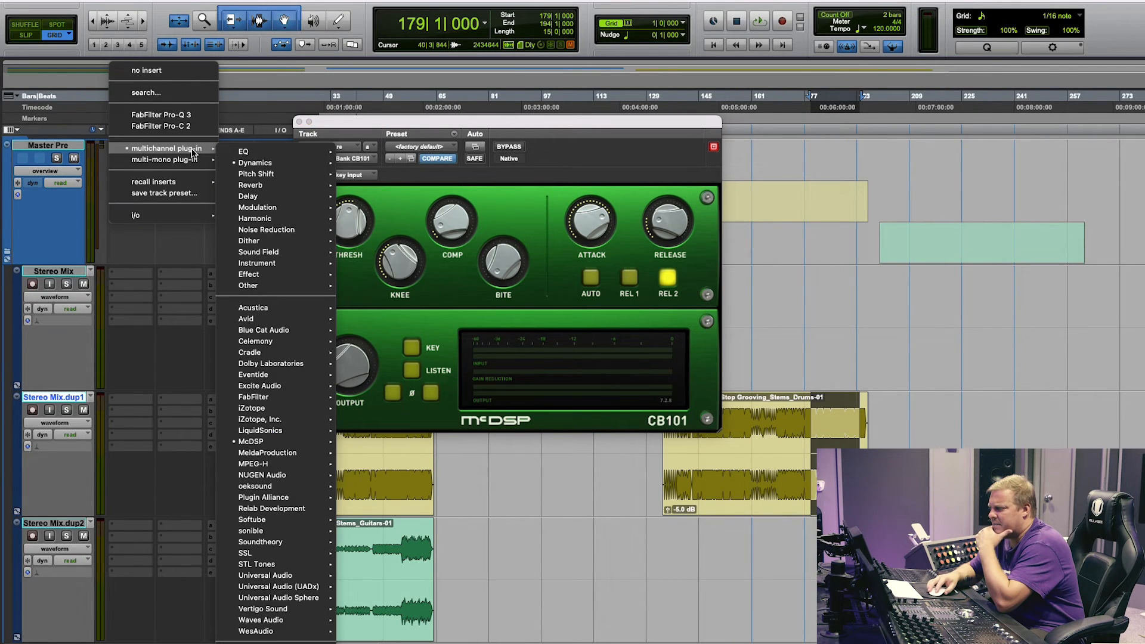
mouse_move(280, 442)
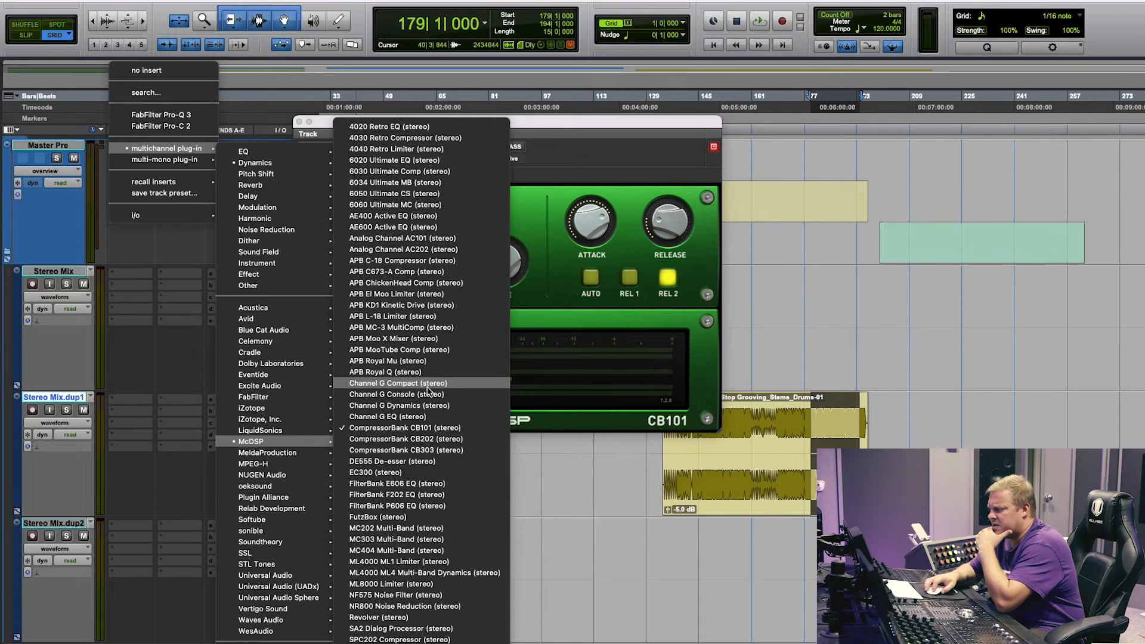
click(405, 450)
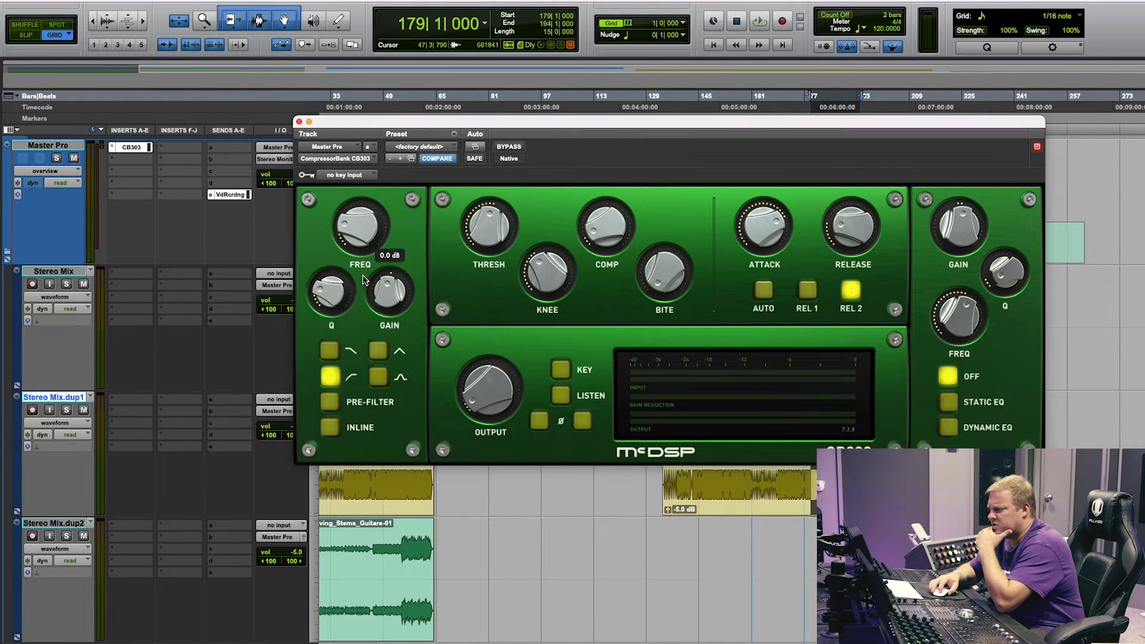
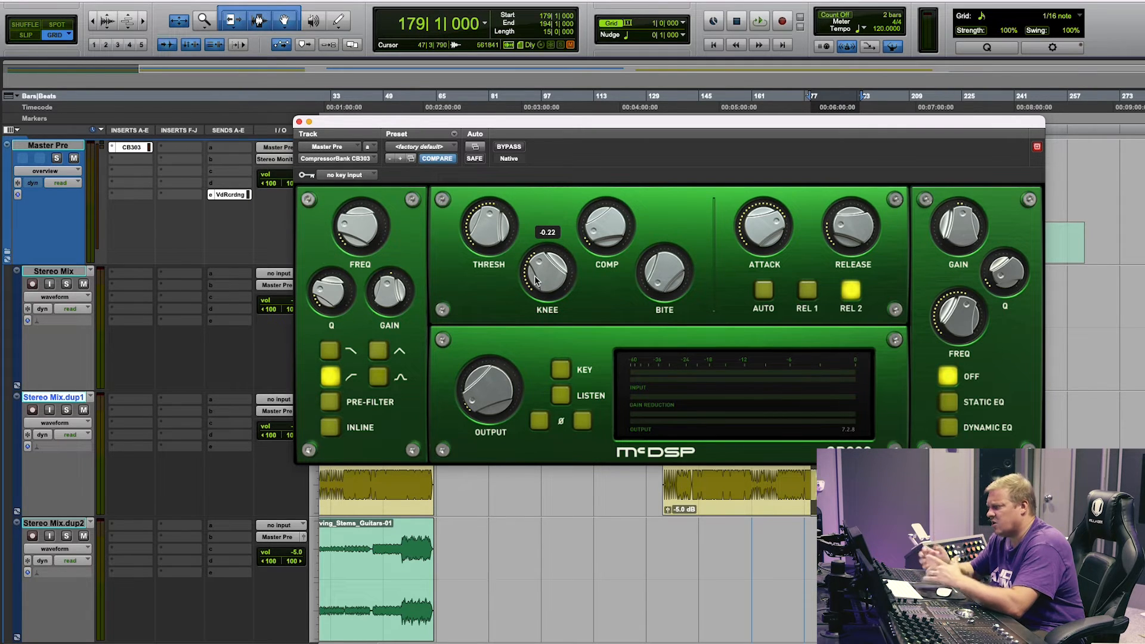
Step: Play the drums and raise the frequency, gain and Q of the CB303's key filter, with Q at about 2.04
key(space)
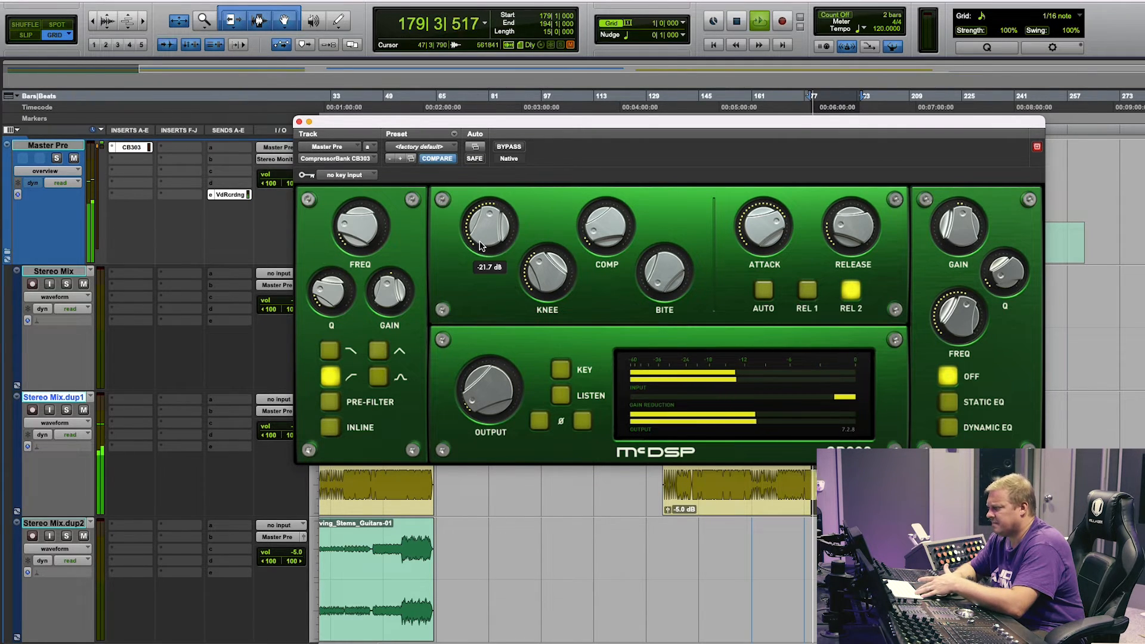
drag(364, 231, 365, 176)
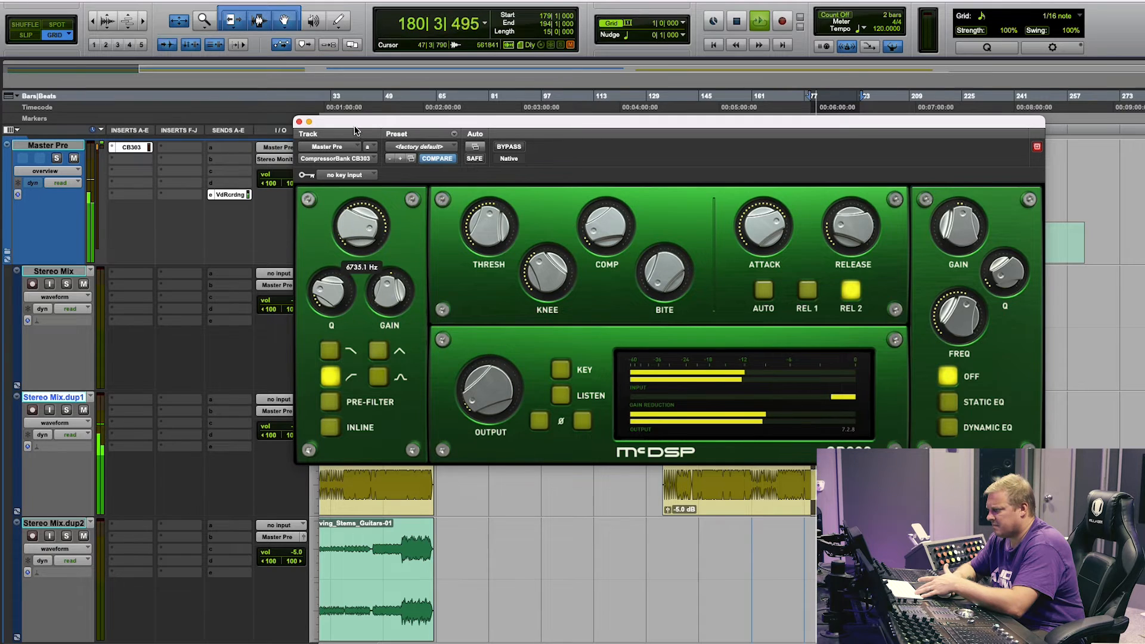
drag(377, 311, 383, 263)
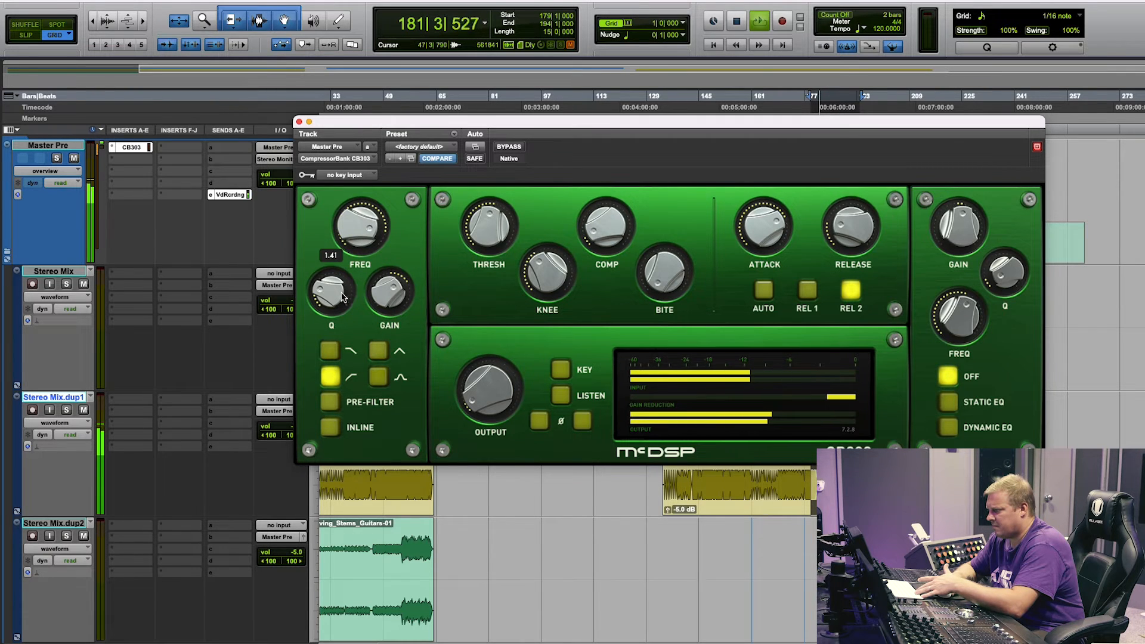
mouse_move(331, 295)
mouse_down()
mouse_move(334, 269)
mouse_move(352, 262)
mouse_move(350, 285)
mouse_up()
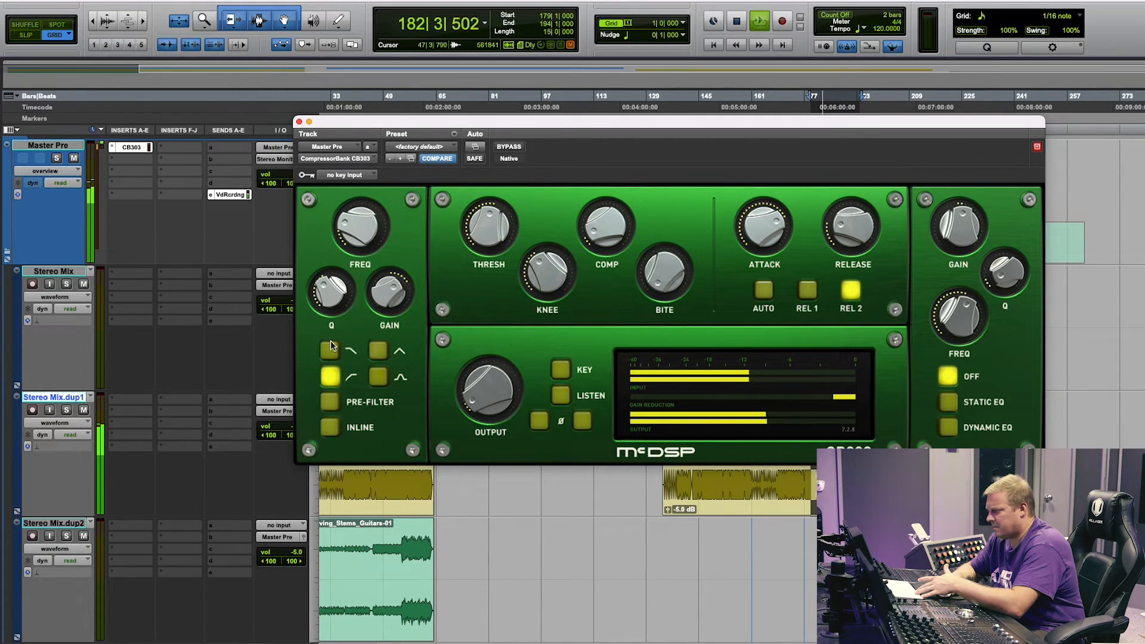
Step: Enable Inline for the CB303 filter, audition Pre-Filter and a higher filter frequency, and stop playback
click(331, 435)
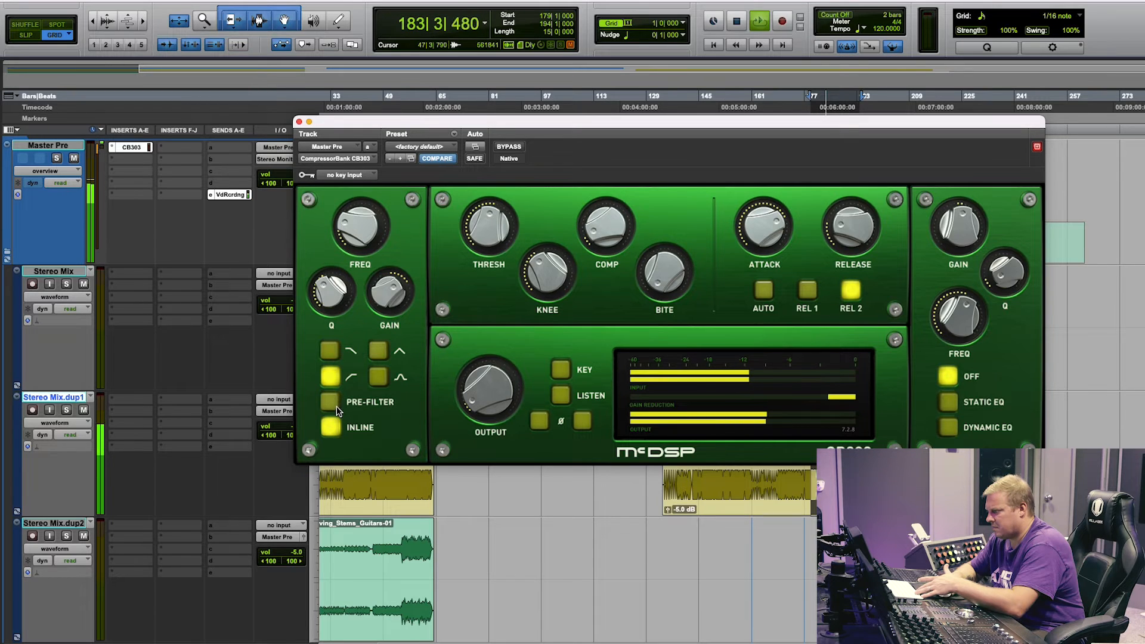
click(335, 406)
click(336, 409)
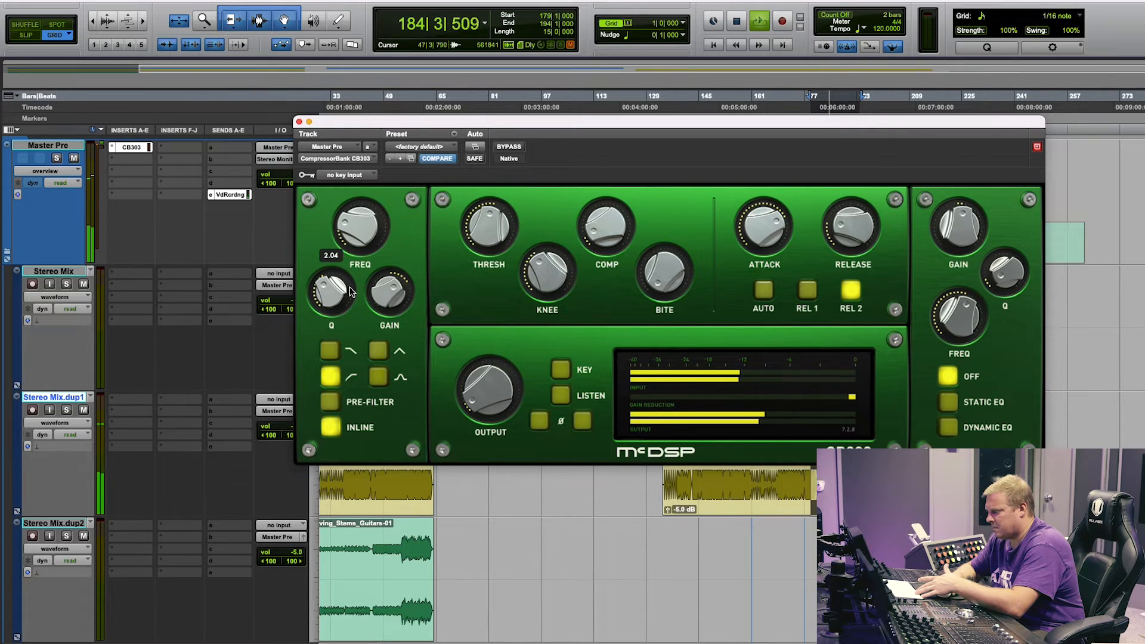
drag(352, 236, 349, 219)
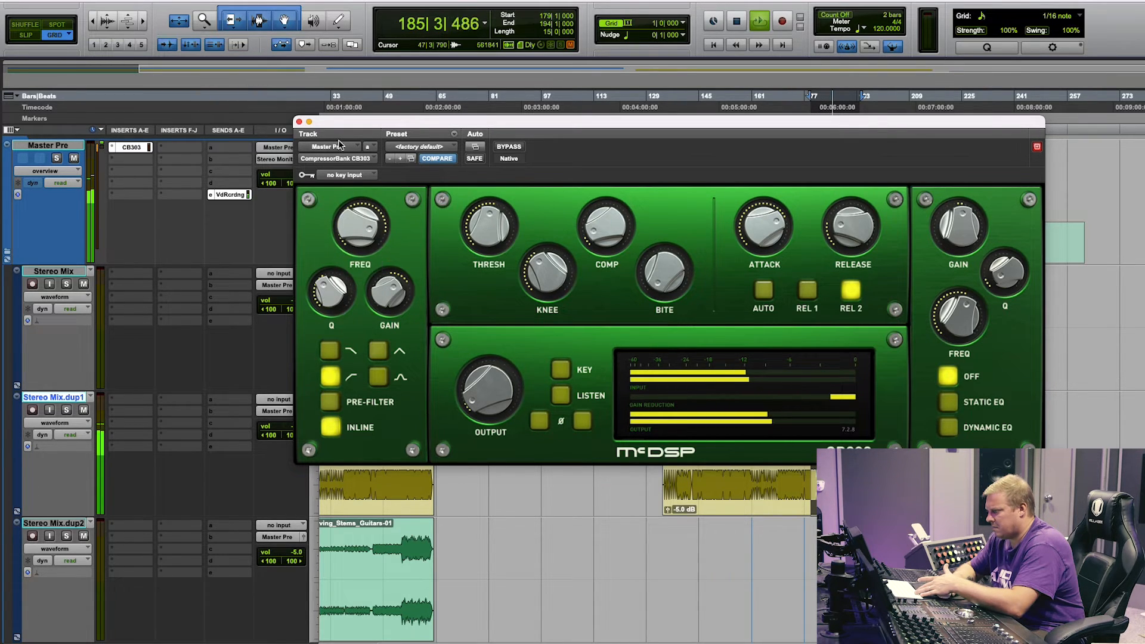
key(space)
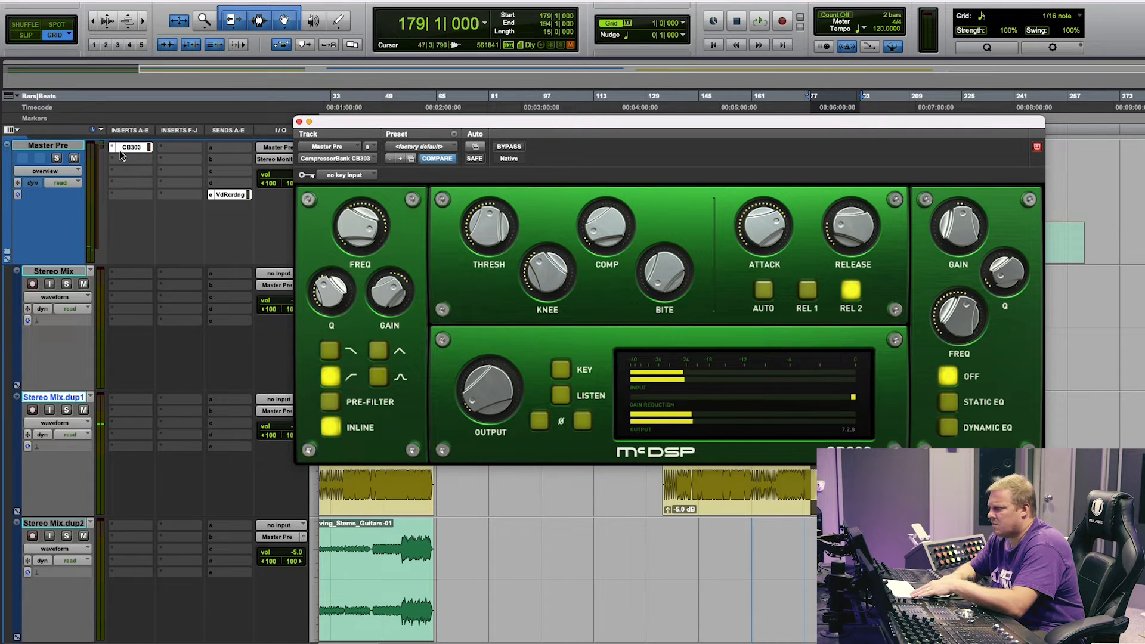
Step: Replace the CB303 insert on Master Pre with the stereo DE555 De-esser
click(111, 150)
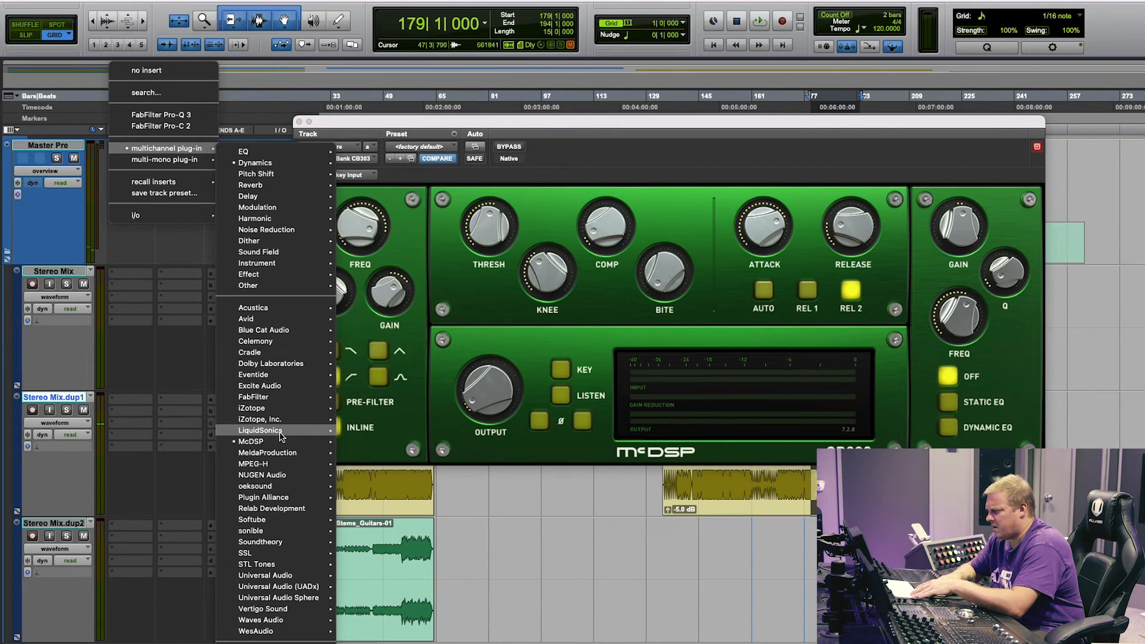
mouse_move(282, 441)
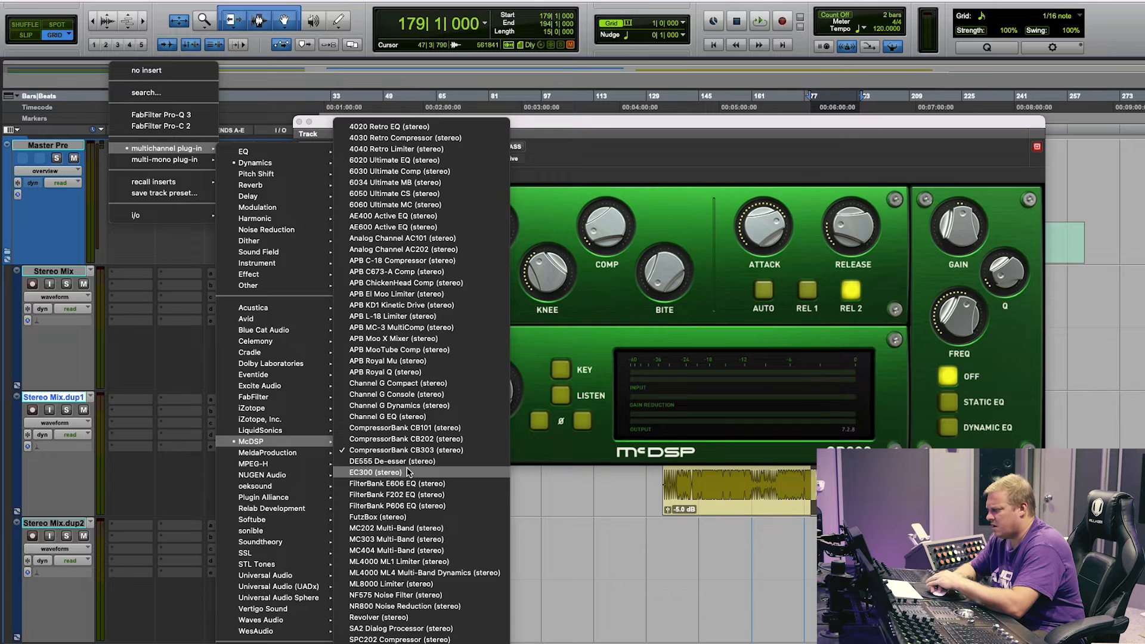
click(408, 462)
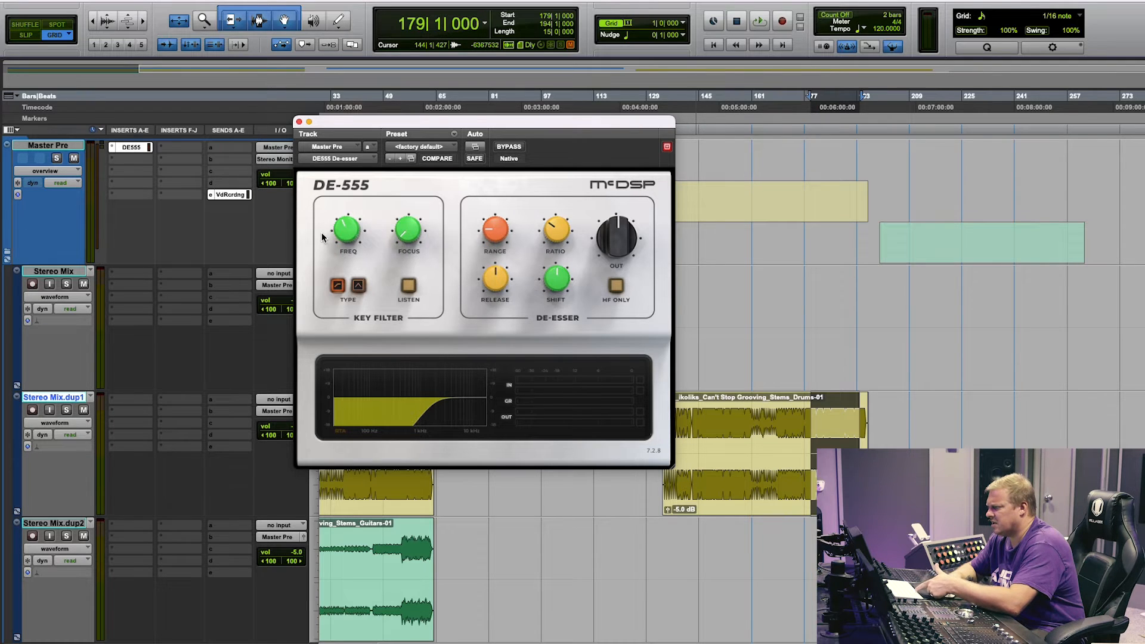
Step: Play the drums through the DE-555 and raise its key filter frequency and focus
key(space)
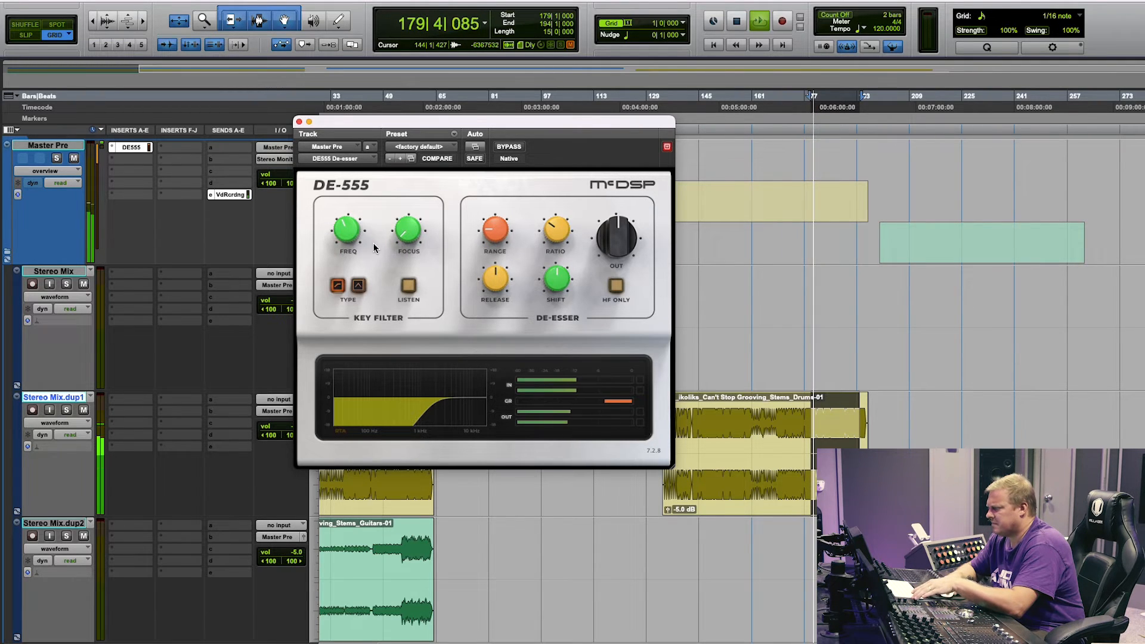
drag(347, 231, 348, 189)
drag(409, 223, 411, 211)
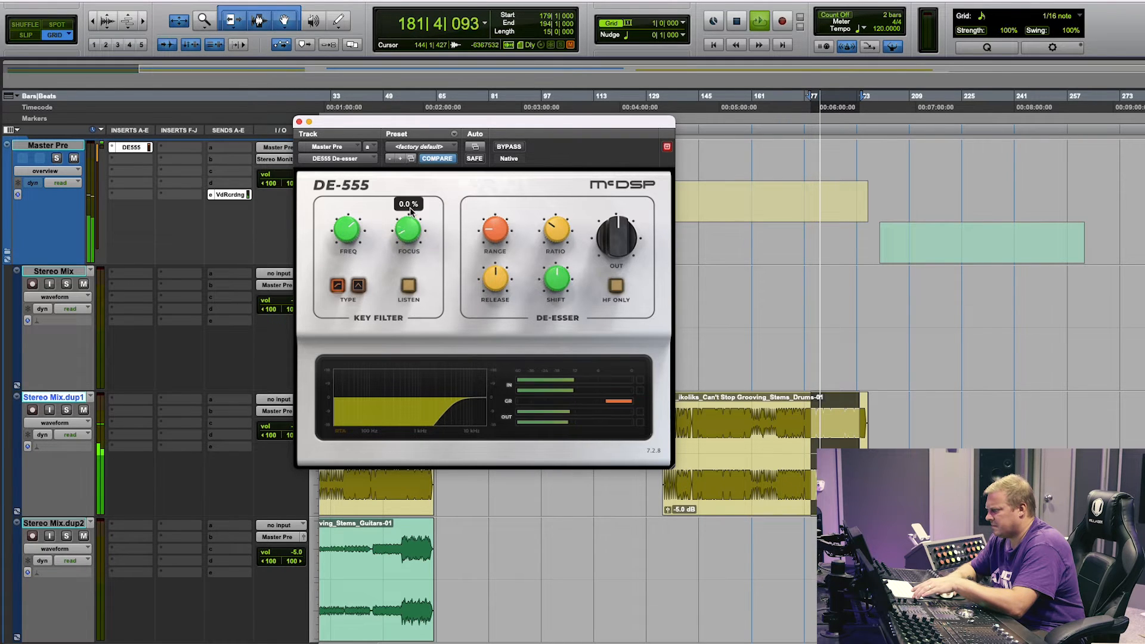
drag(401, 125, 402, 139)
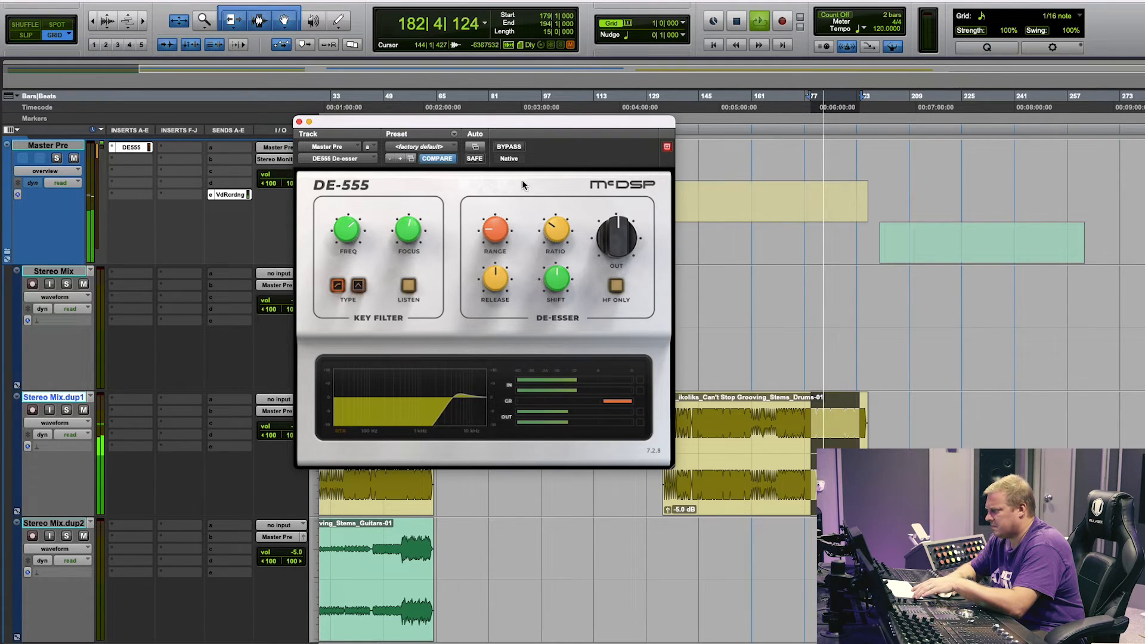
Step: Set the DE-555 range to about 4 dB and shorten its release to about 1.42 msec
drag(493, 232, 501, 371)
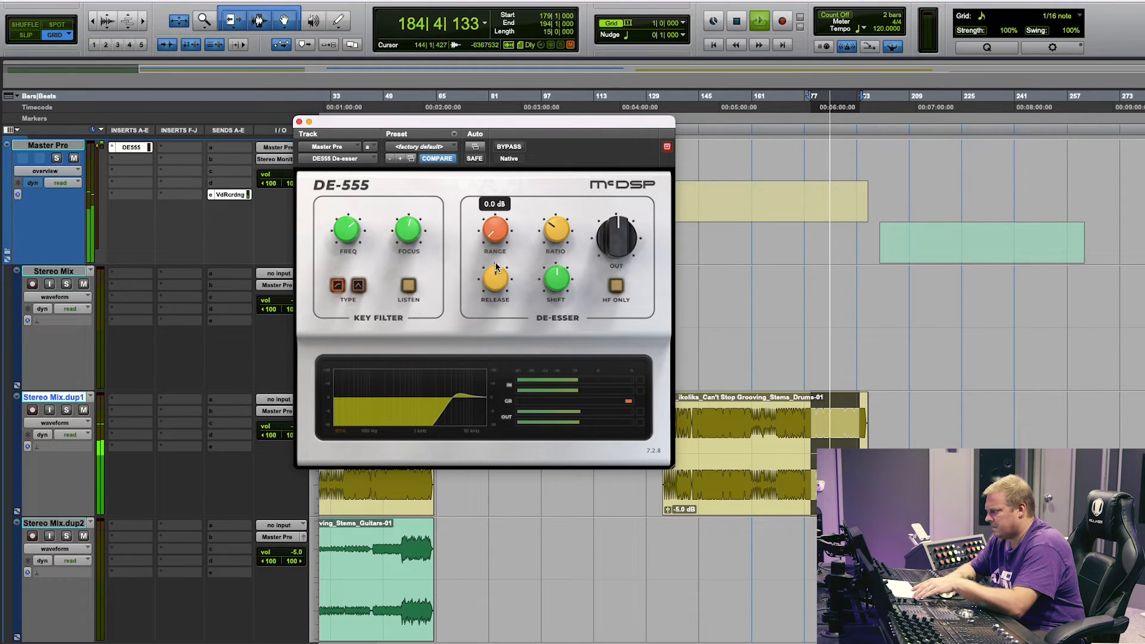
mouse_move(495, 266)
mouse_down()
mouse_move(494, 225)
mouse_move(494, 244)
mouse_up()
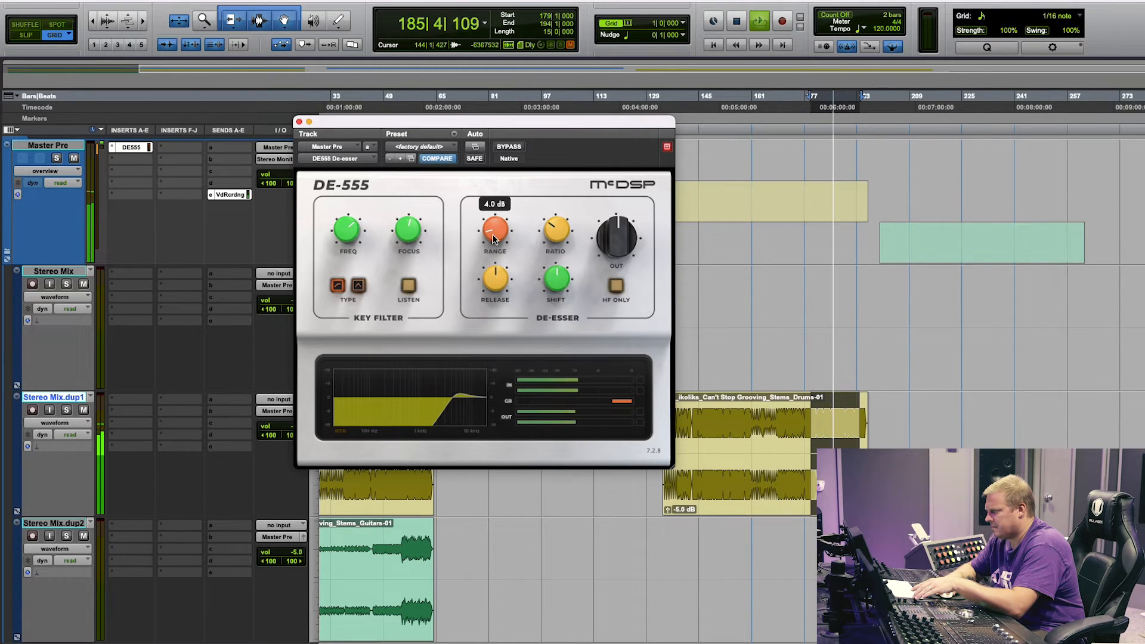
drag(496, 284, 496, 316)
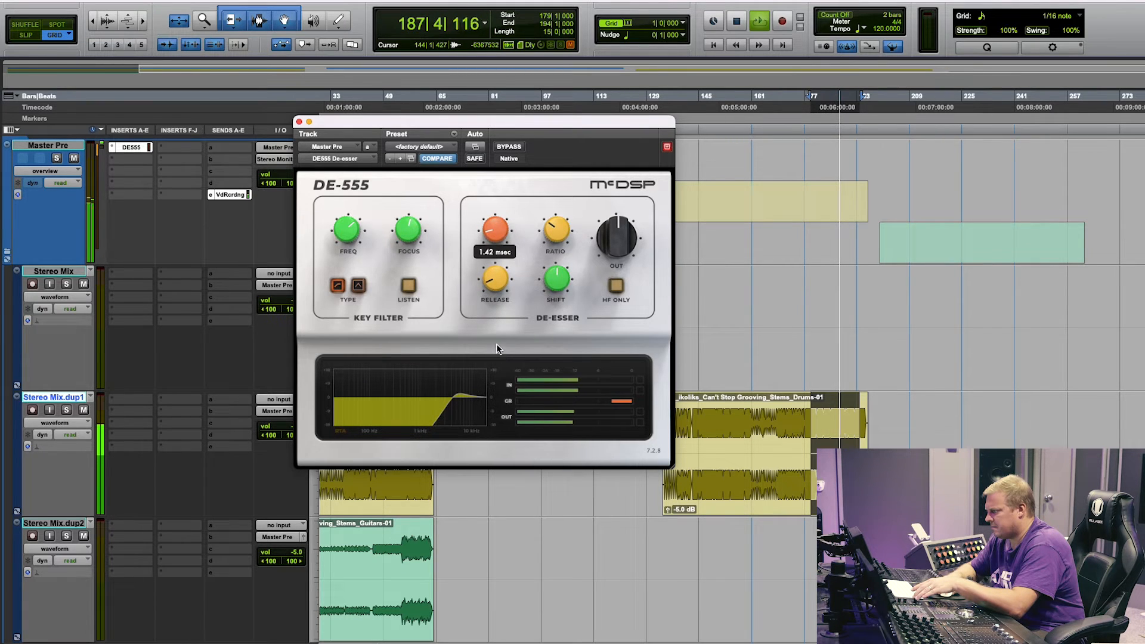
Step: Adjust the DE-555 shift amount and restrict the de-essing to high frequencies only
mouse_move(565, 291)
drag(564, 291, 557, 260)
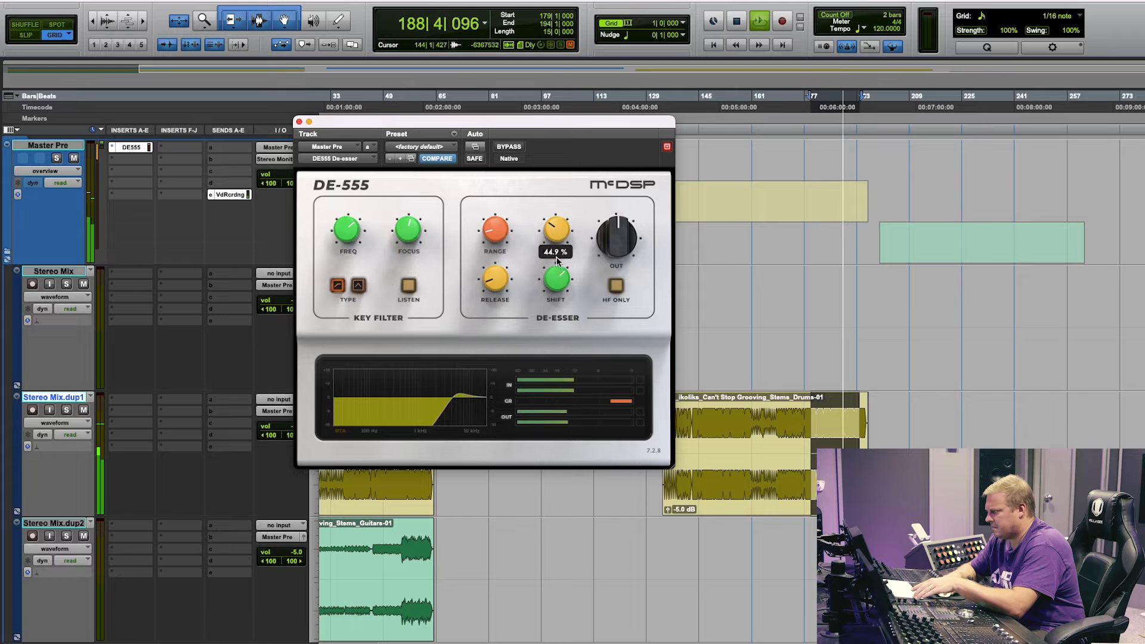
click(617, 287)
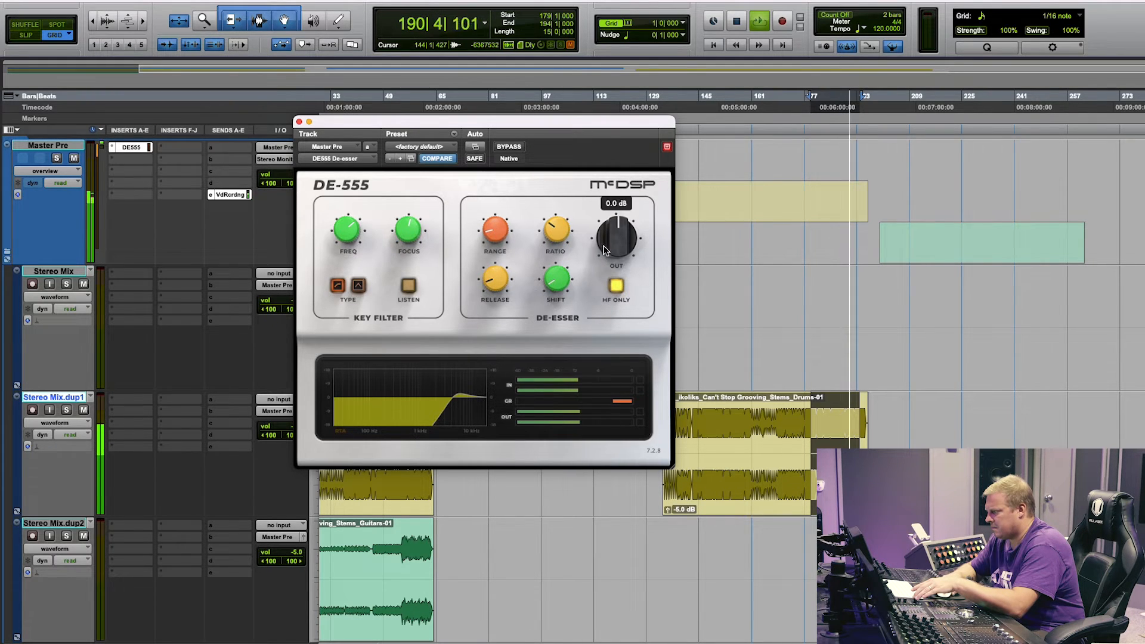
Step: Raise the DE-555 ratio to about 7.48:1 and compare the drums with the plug-in bypassed before stopping playback
click(501, 147)
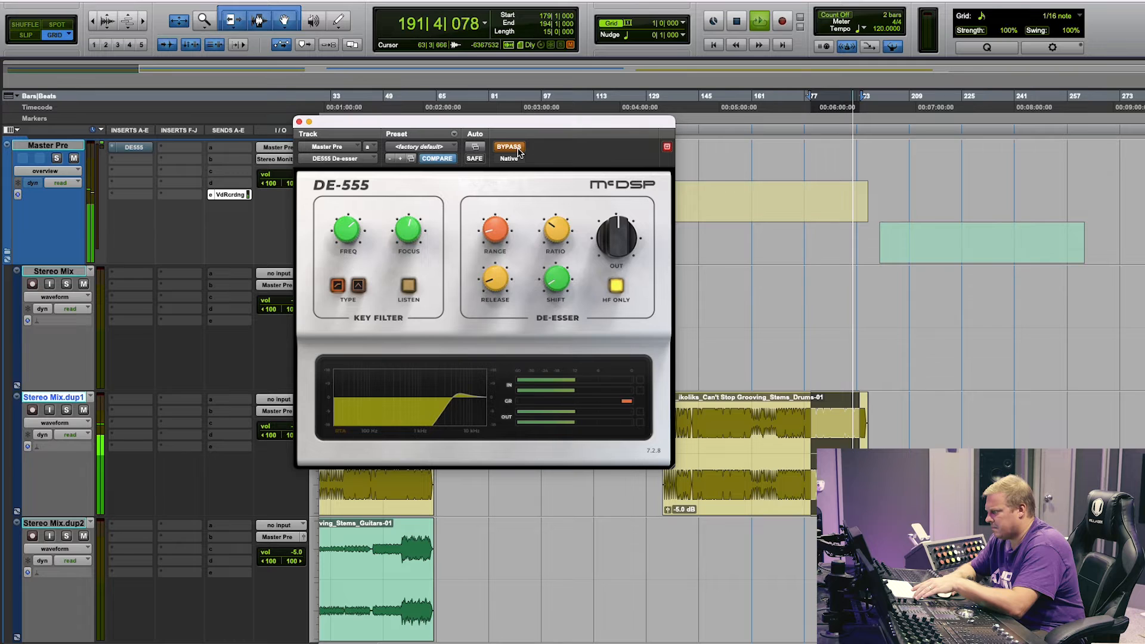
click(517, 150)
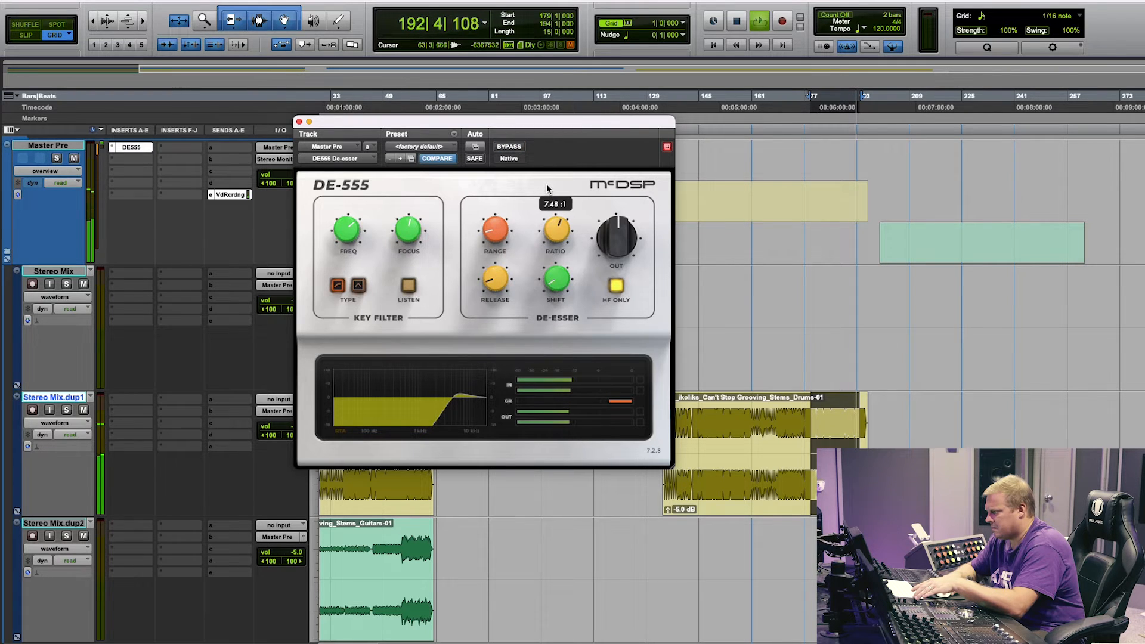
click(517, 149)
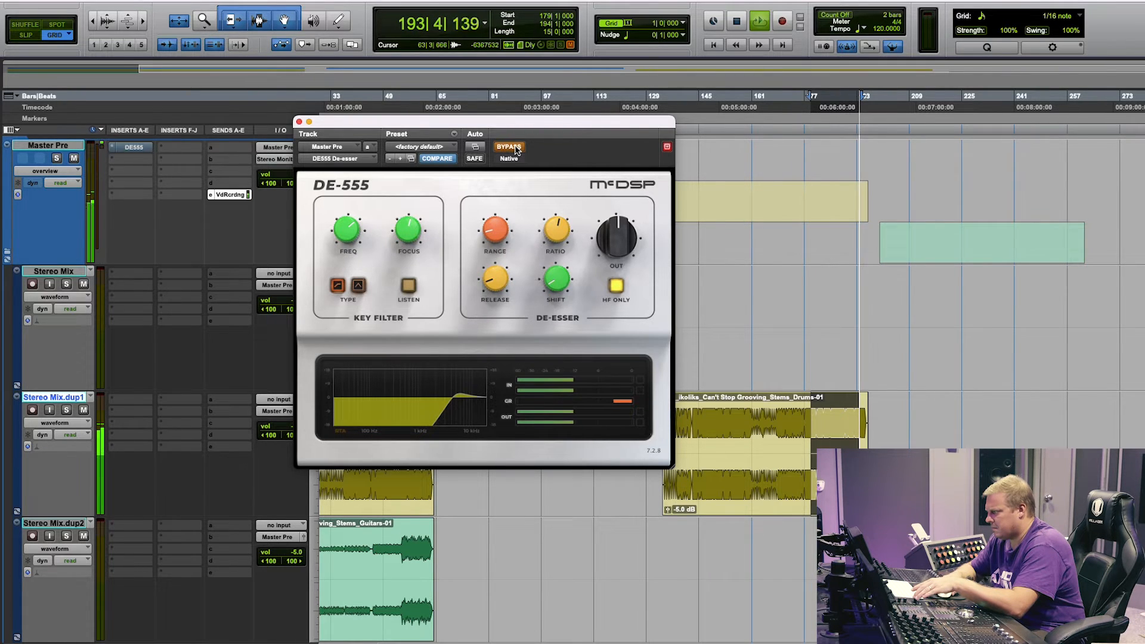
click(515, 150)
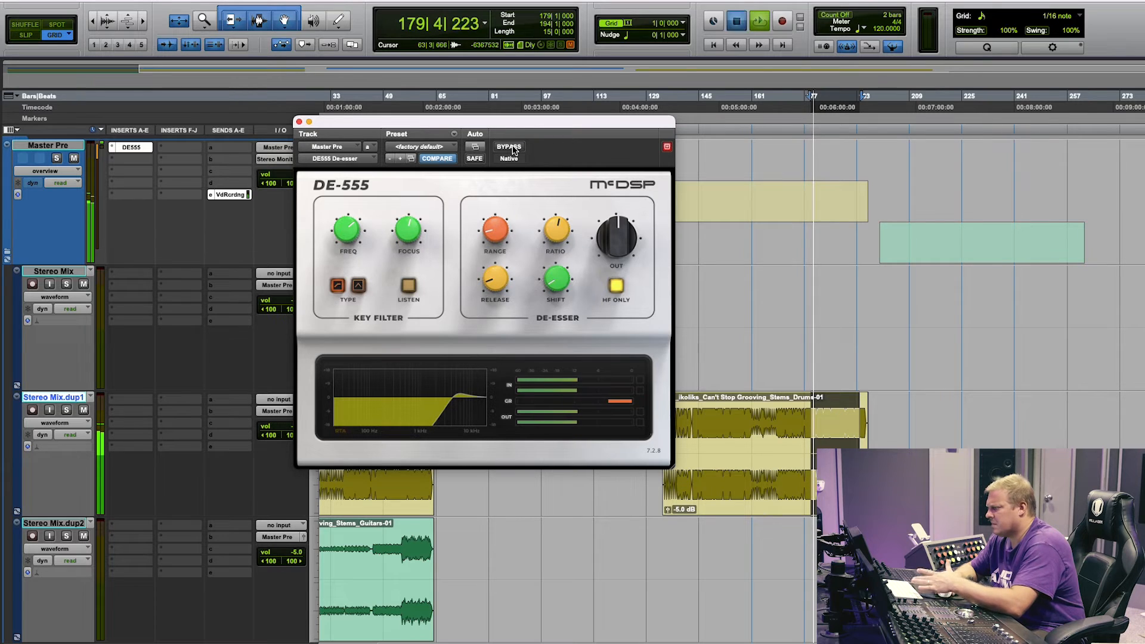
key(space)
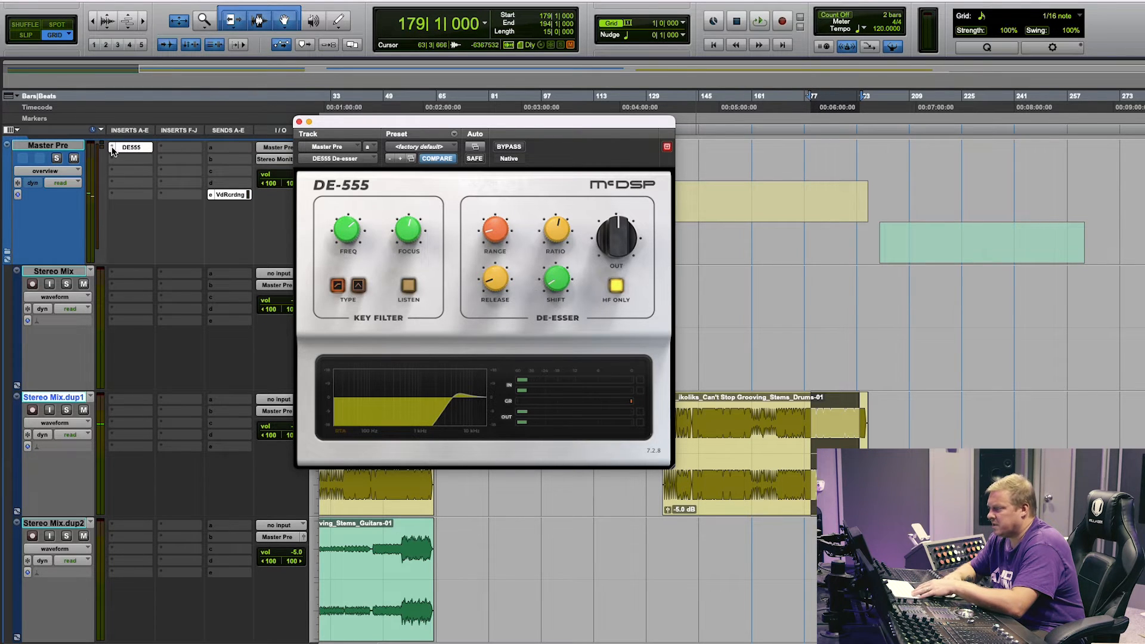
Step: Replace the DE555 insert on Master Pre with the stereo McDSP EC300 echo
click(112, 151)
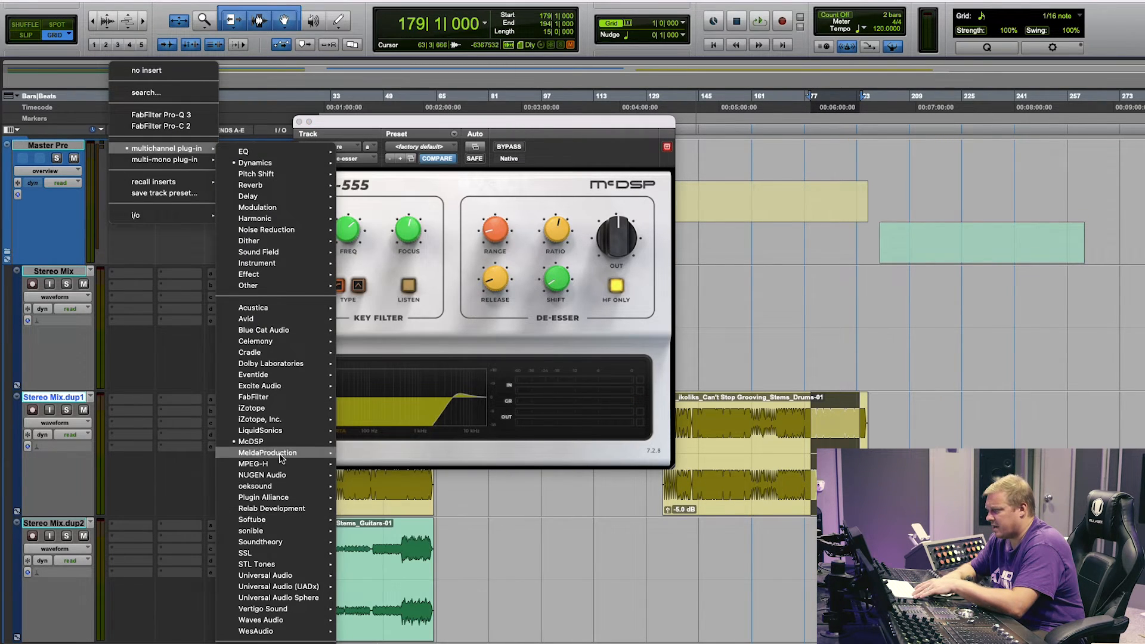
mouse_move(283, 442)
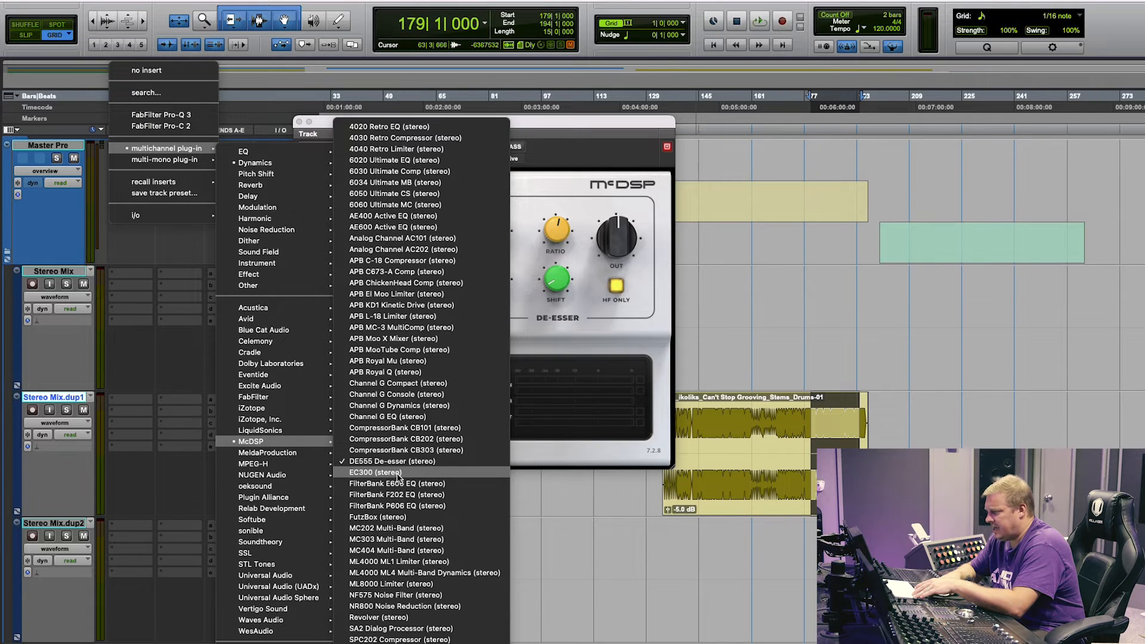
click(397, 475)
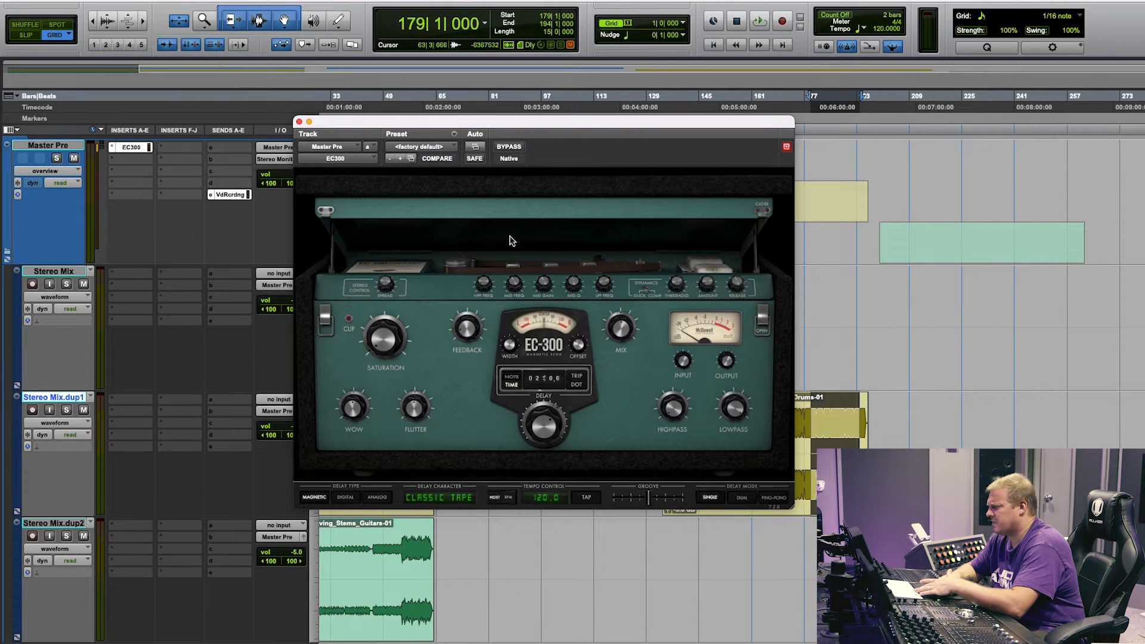
Step: Select the bass stem from bar 114 to 129 and audition it through the EC-300 on Master Pre
mouse_move(485, 339)
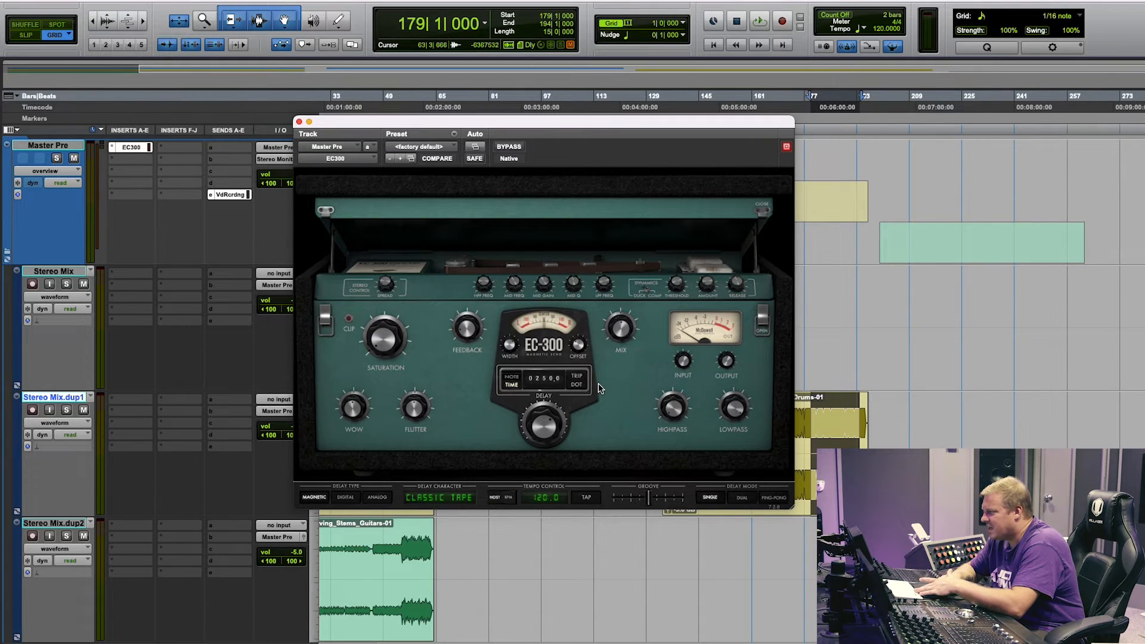
mouse_move(376, 353)
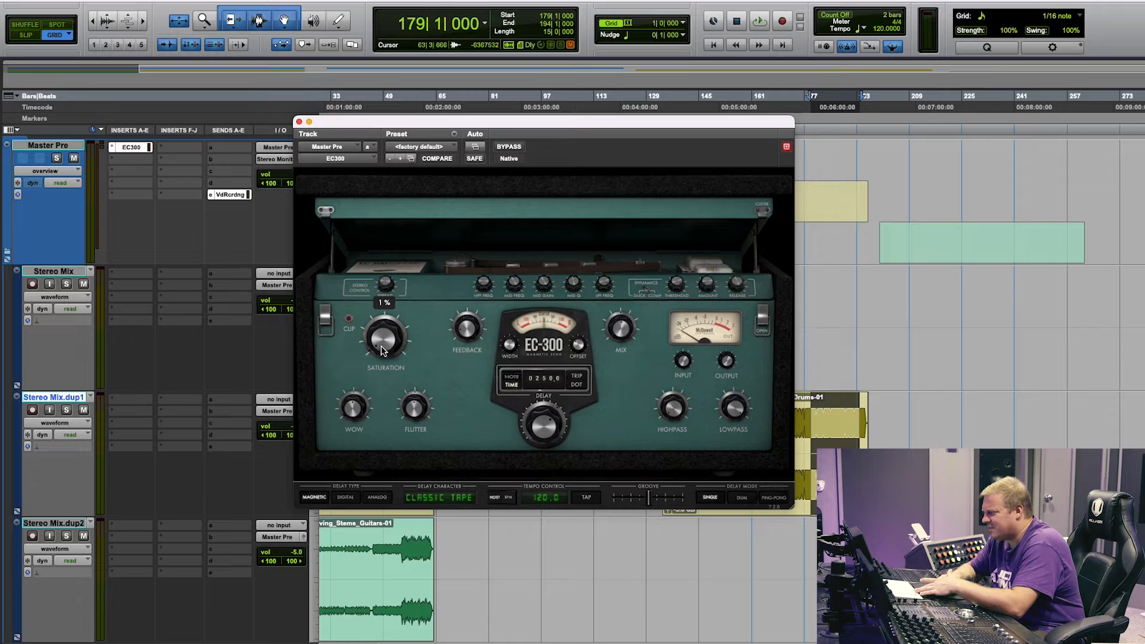
drag(527, 120, 984, 210)
drag(590, 283, 652, 282)
key(space)
drag(875, 210, 644, 144)
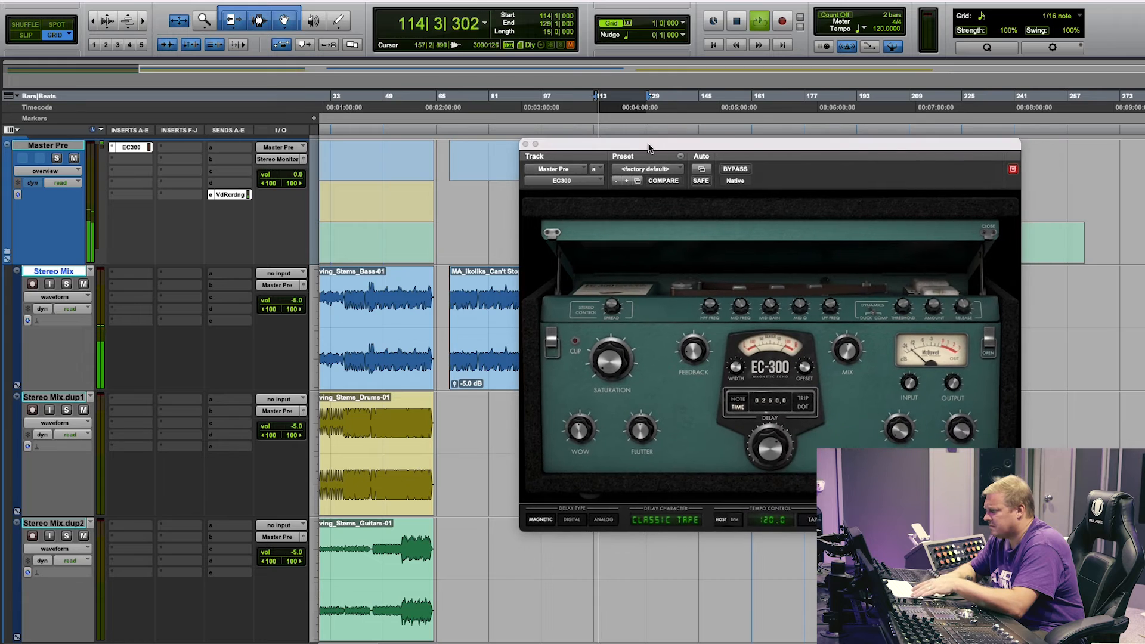
key(space)
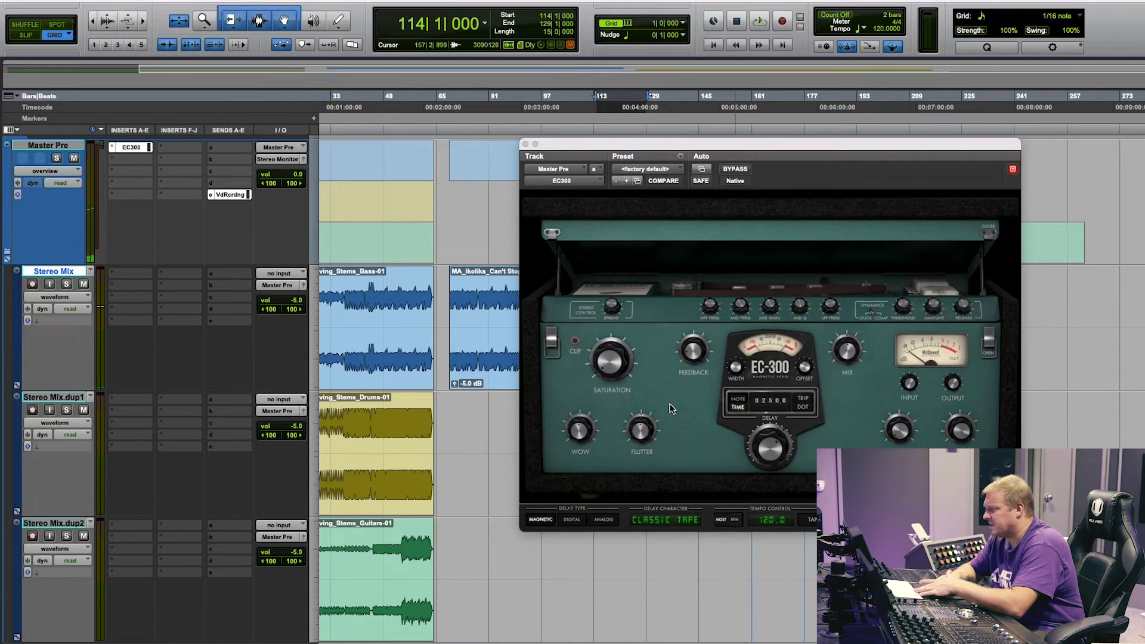
key(space)
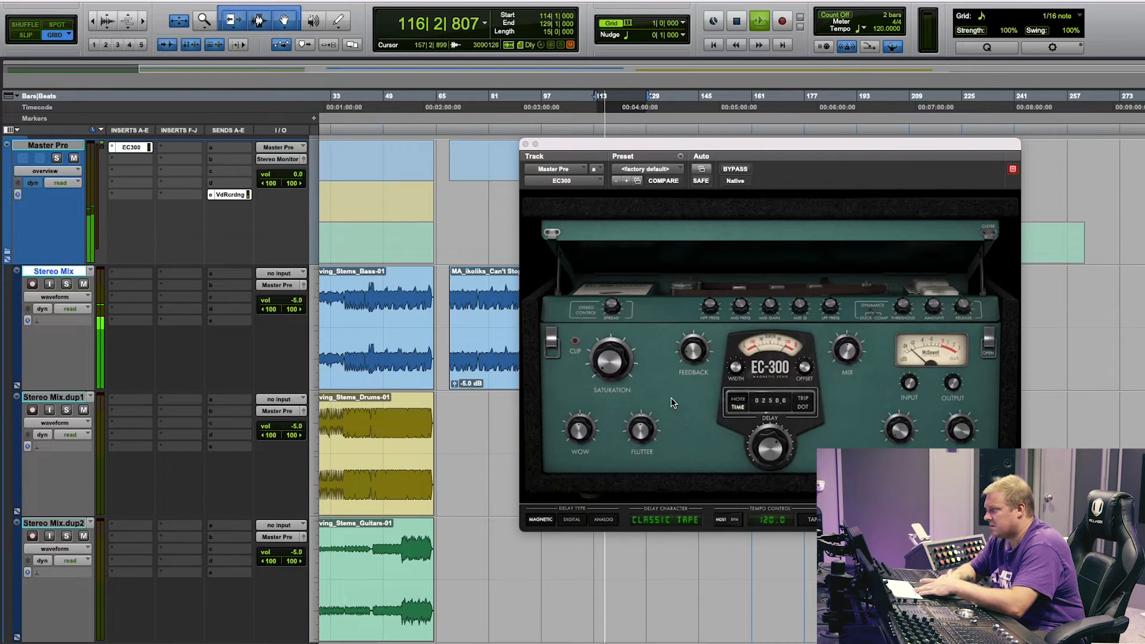
key(space)
Step: Play the guitar stem from bar 210 to 217 and enlarge the EC-300 plug-in window
drag(702, 145, 417, 93)
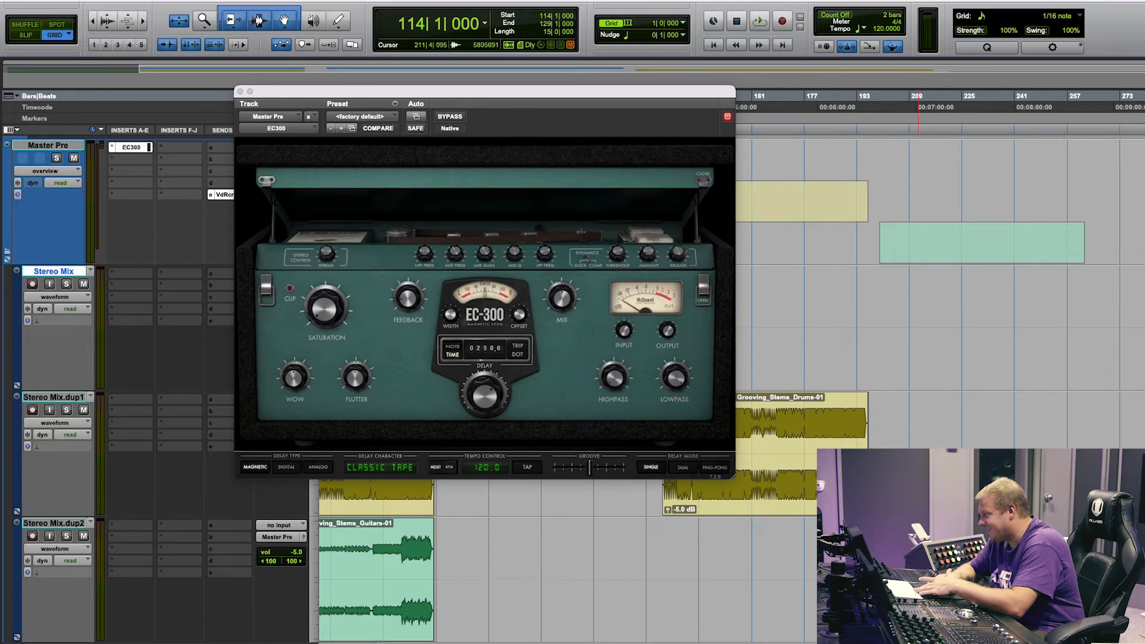
drag(913, 561, 933, 560)
key(space)
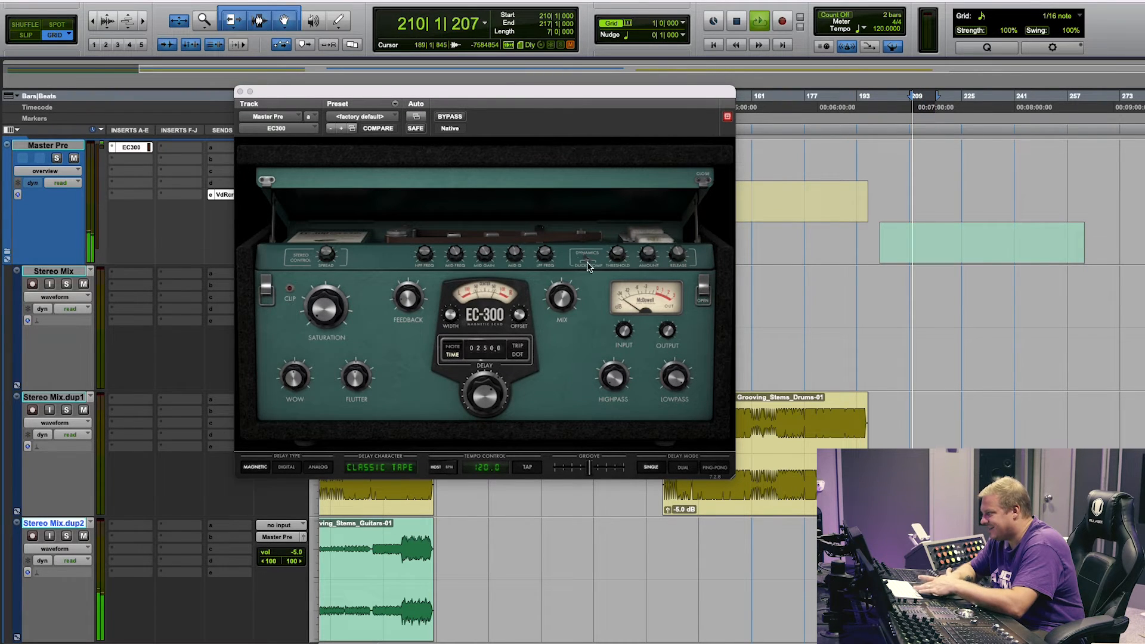
drag(408, 298, 409, 301)
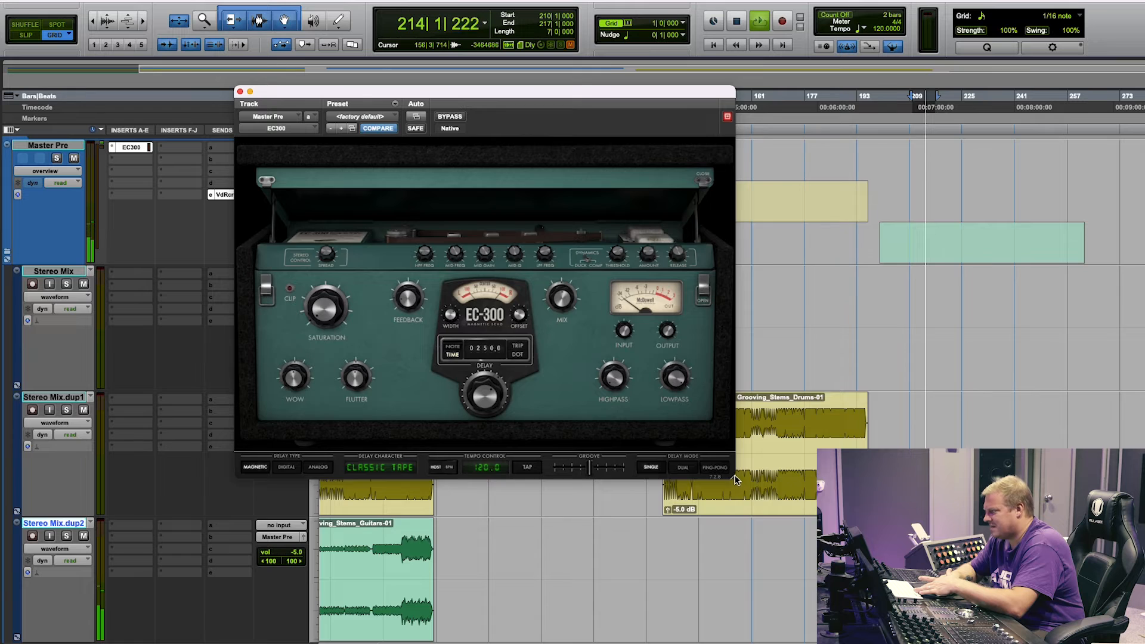
drag(738, 482, 976, 641)
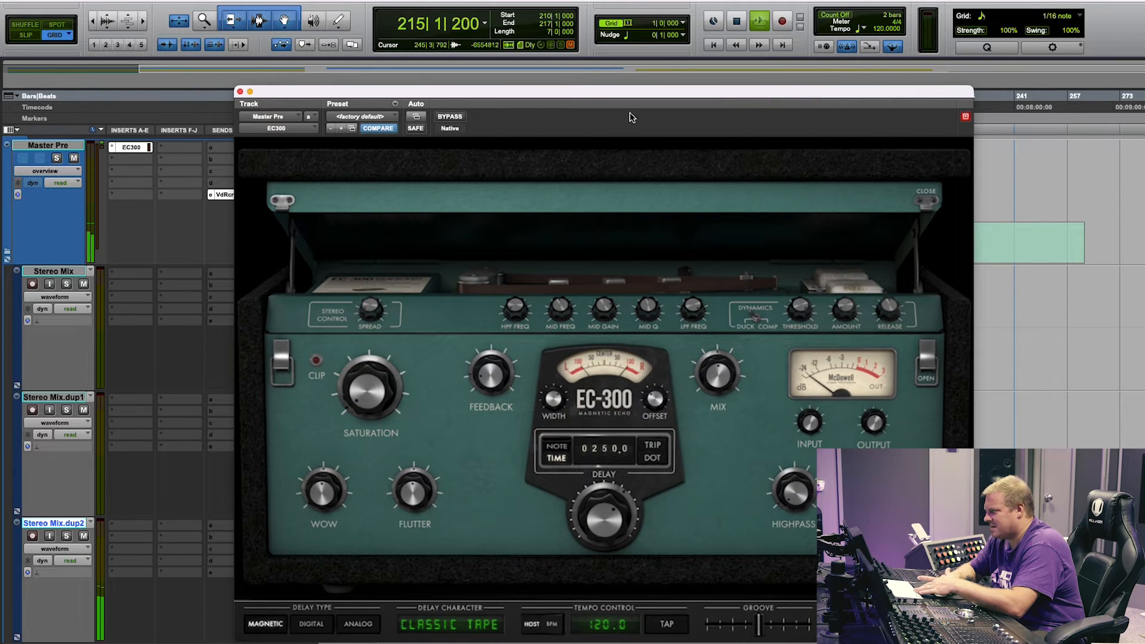
drag(599, 96, 560, 36)
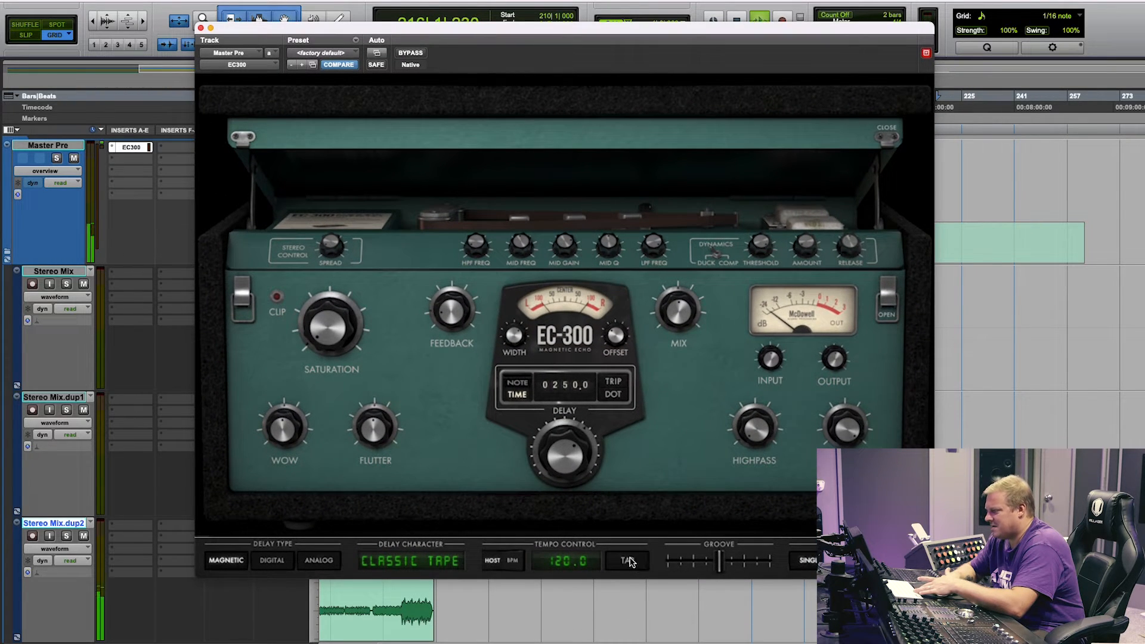
Step: Shift the EC-300 groove close to its minimum and, in dual delay mode, lengthen delay 2 to about 1024.7 ms
drag(719, 561, 678, 564)
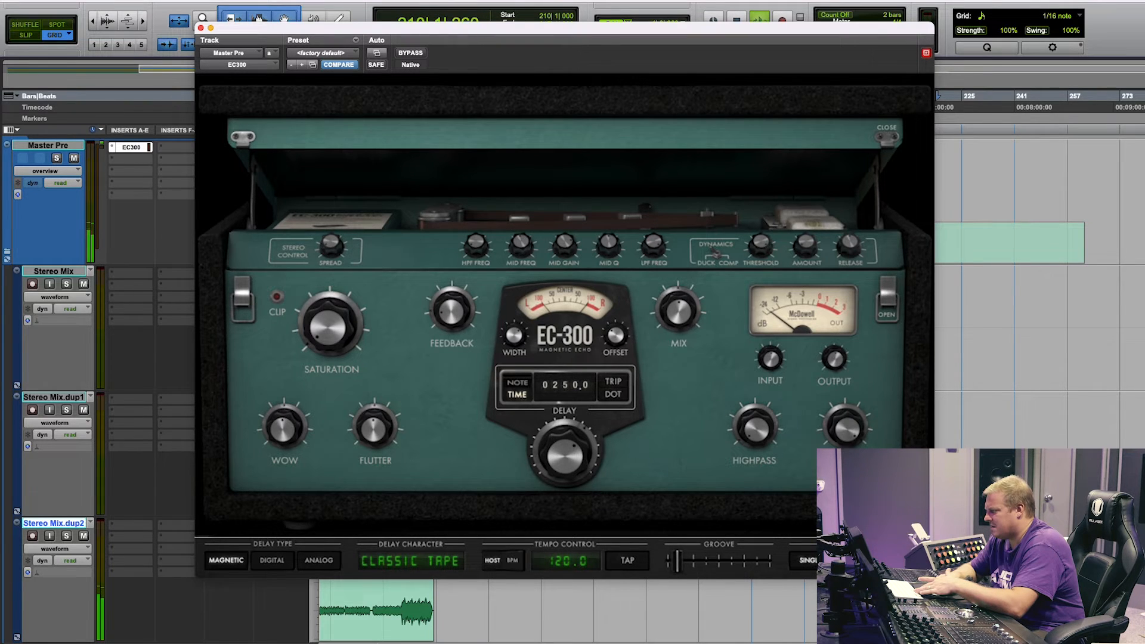
click(806, 560)
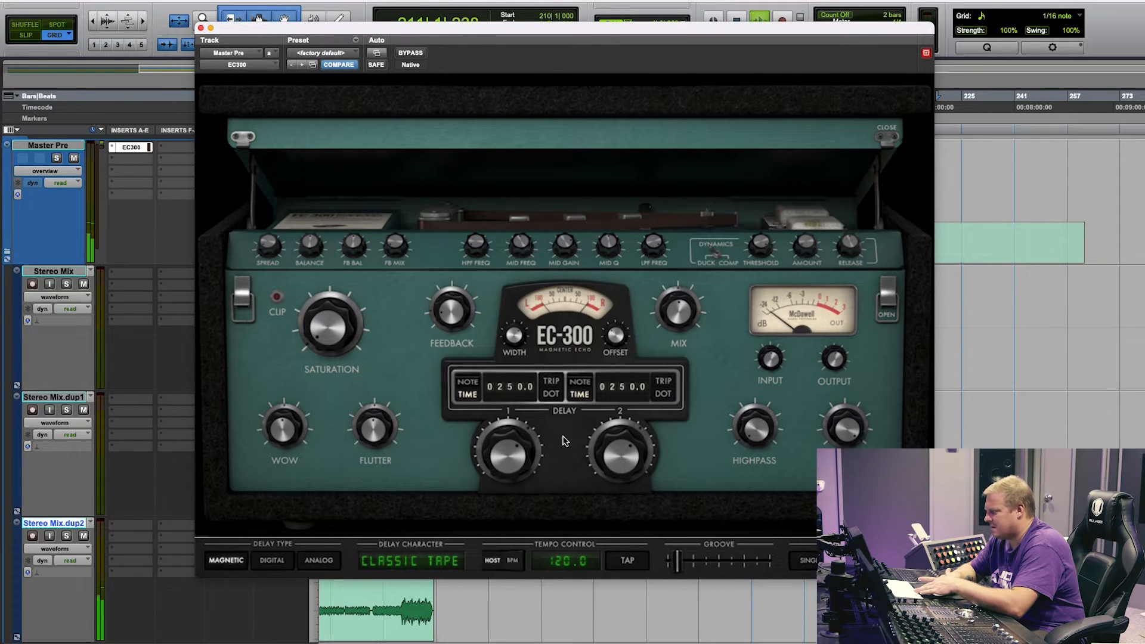
drag(606, 455, 603, 422)
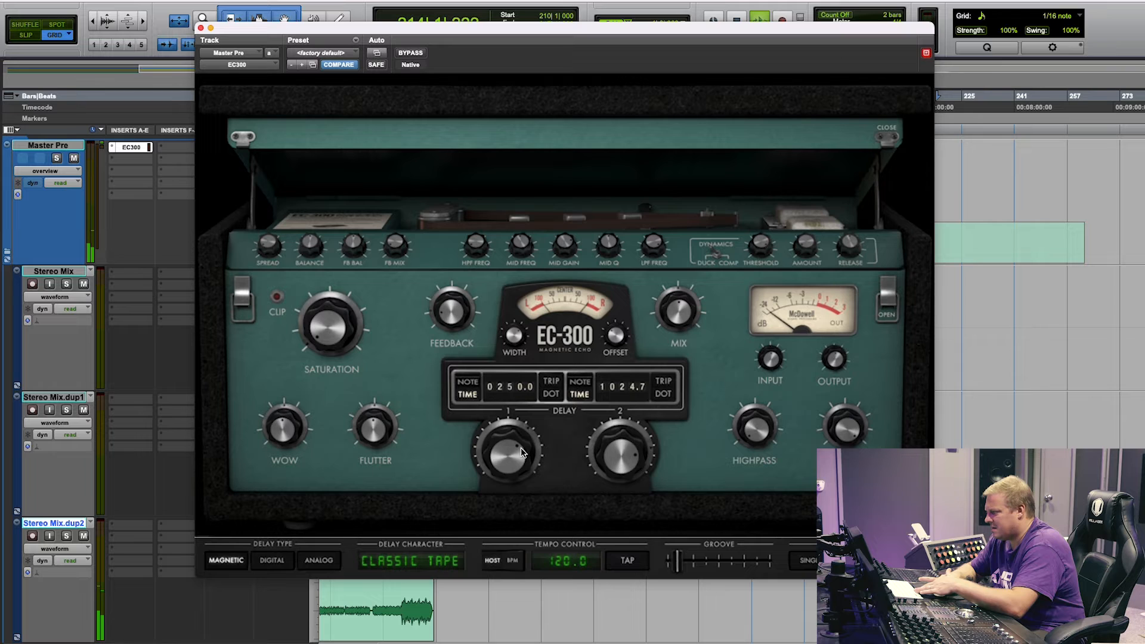
mouse_move(521, 449)
mouse_down()
mouse_move(520, 488)
mouse_move(514, 435)
mouse_move(516, 455)
mouse_up()
Step: Switch both EC-300 delays to note values, with delay 1 at 1/8 and delay 2 at 1/4
click(468, 389)
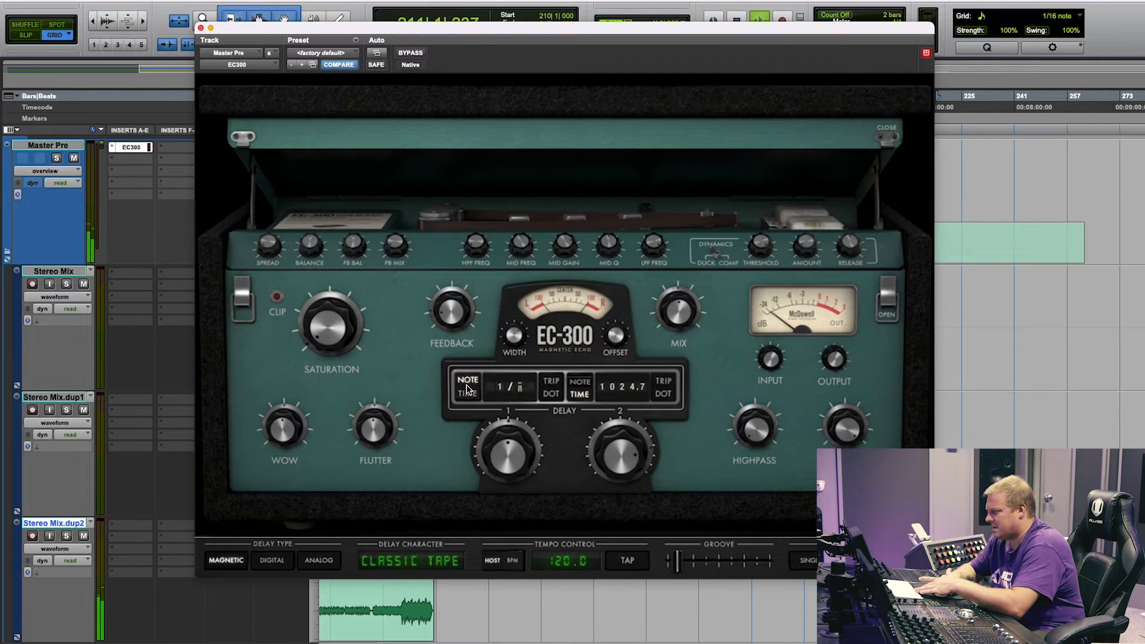
click(593, 388)
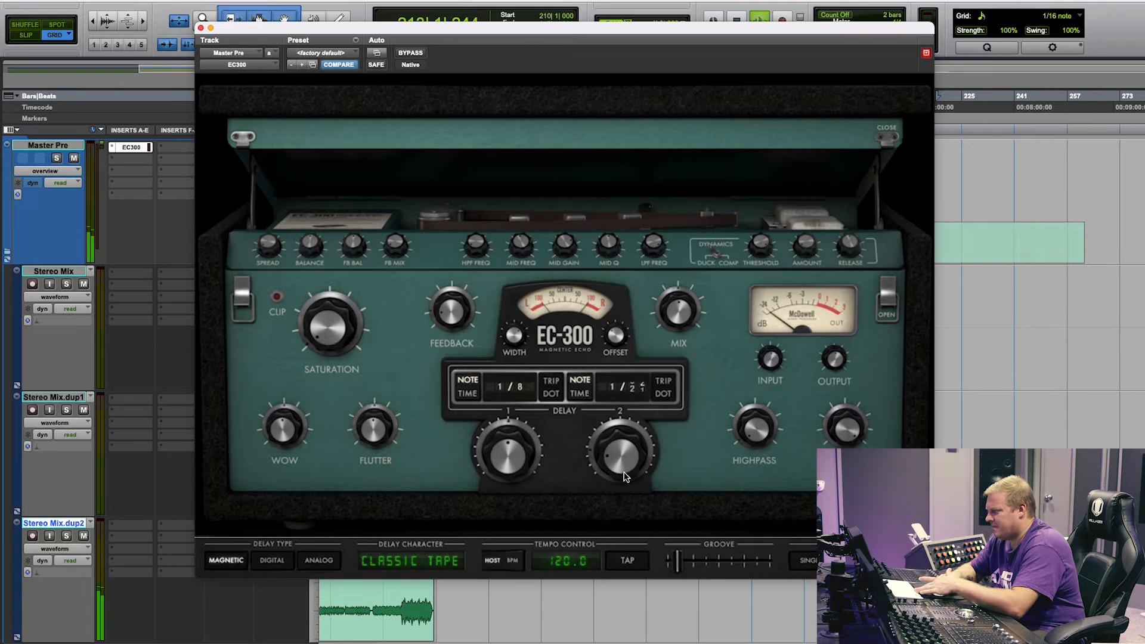
drag(625, 476, 621, 432)
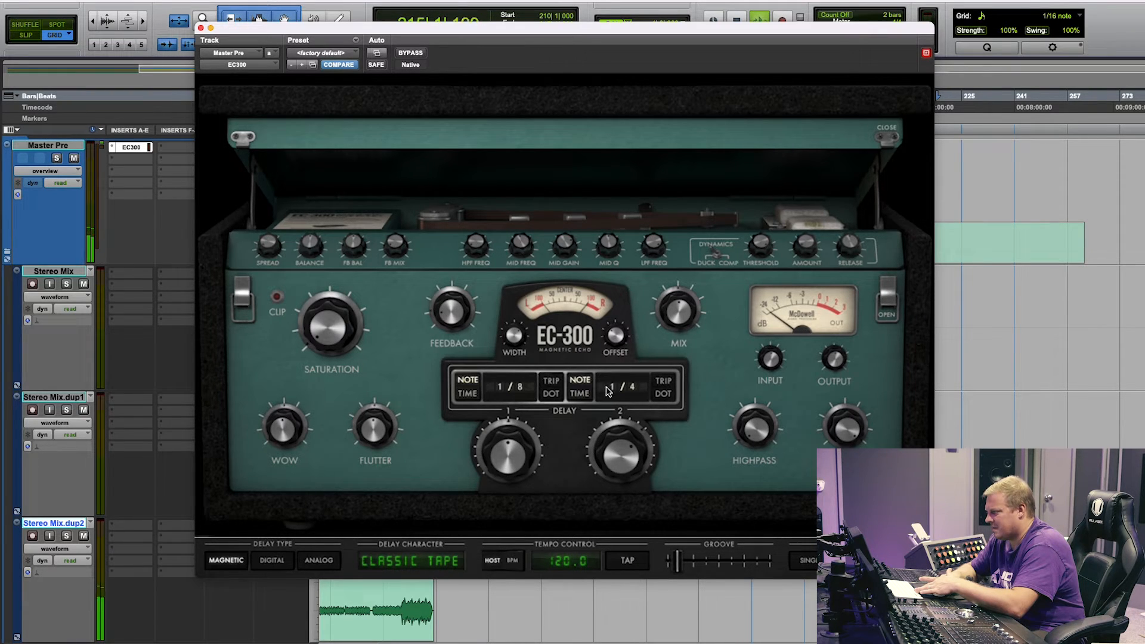
Step: Try different mix and saturation amounts on the EC-300 while the guitar stem plays
mouse_move(744, 399)
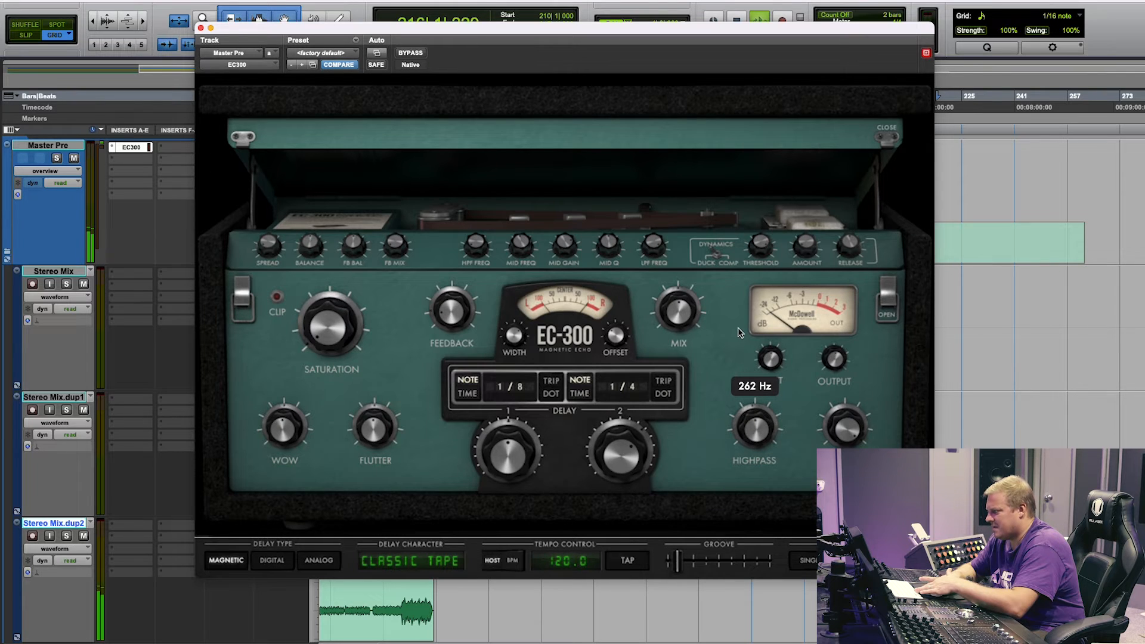
mouse_move(677, 318)
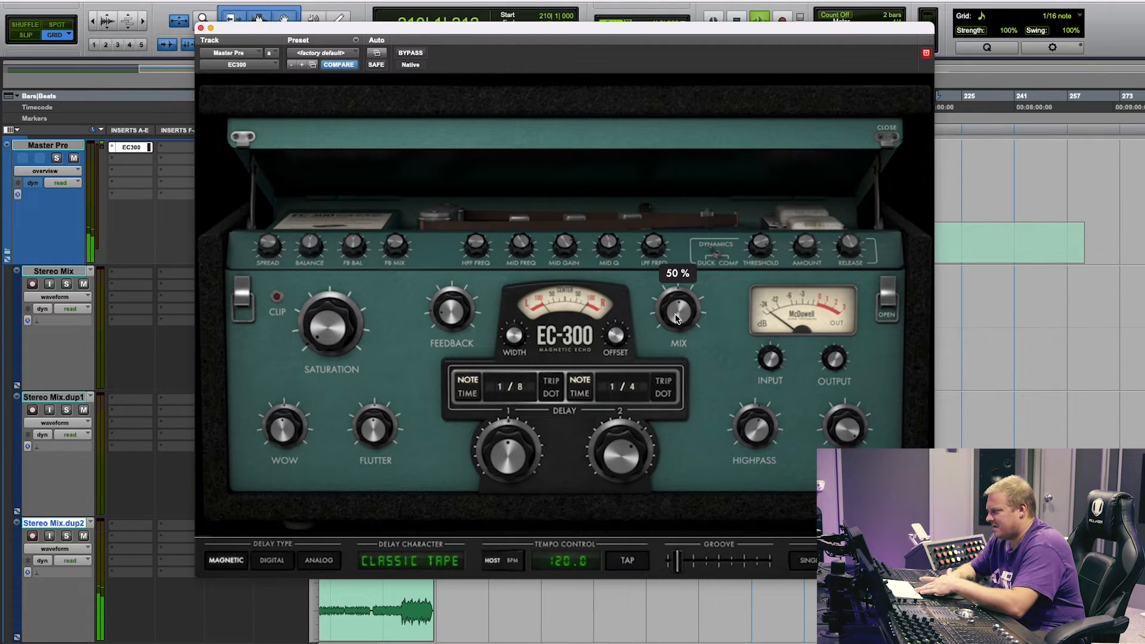
drag(677, 318, 646, 267)
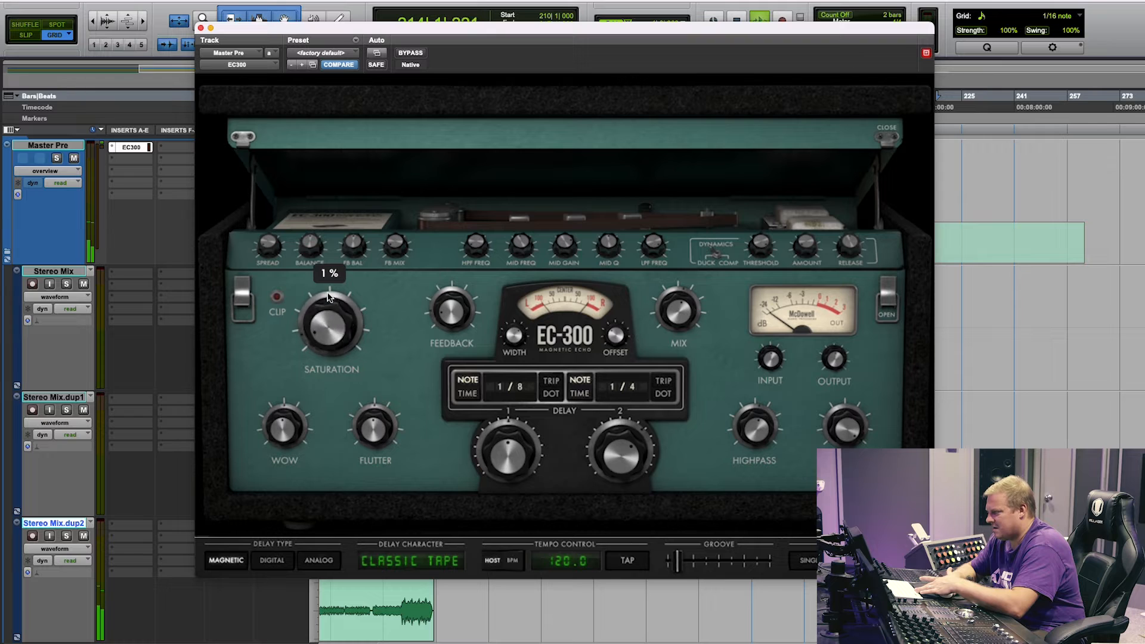
drag(328, 297, 318, 245)
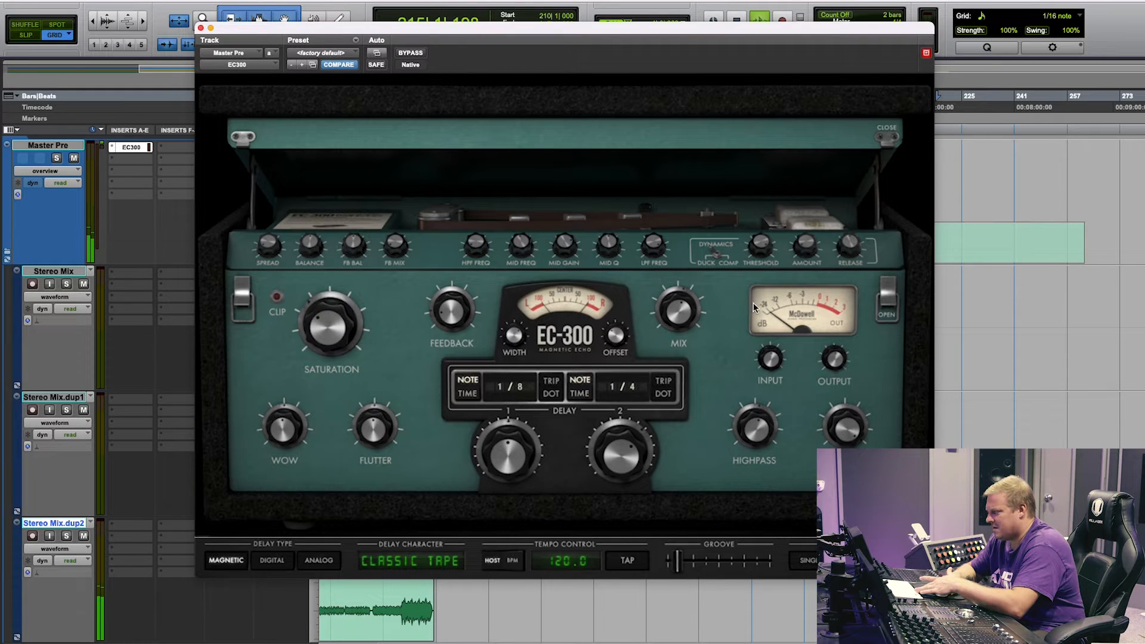
drag(683, 314, 681, 335)
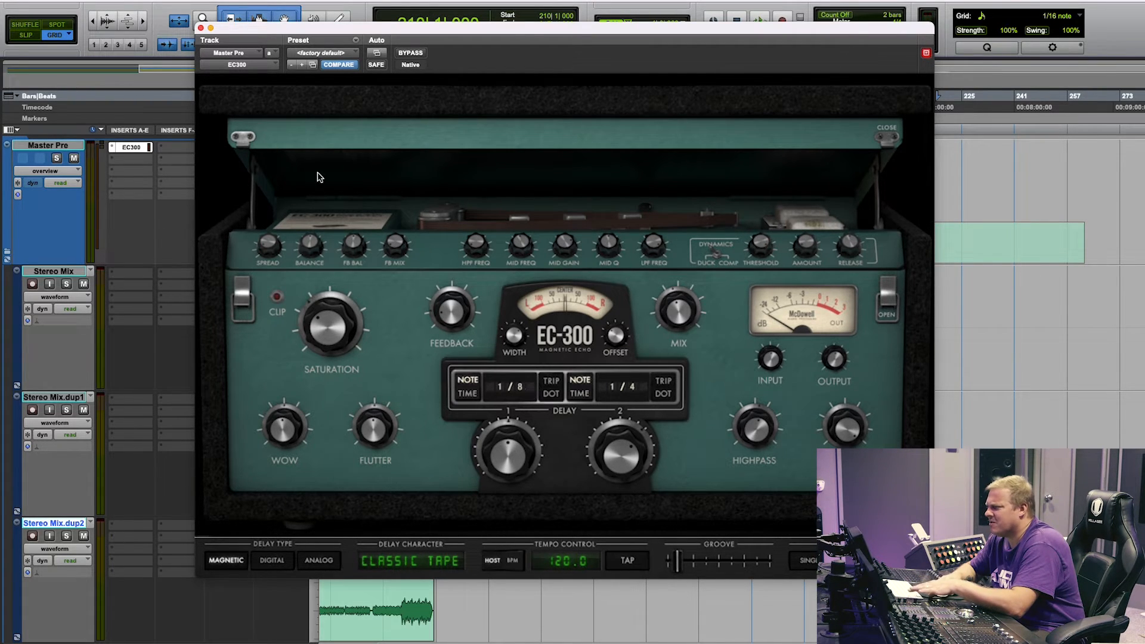
Step: Replace the EC300 insert on Master Pre with the stereo McDSP FilterBank E606 EQ
click(201, 28)
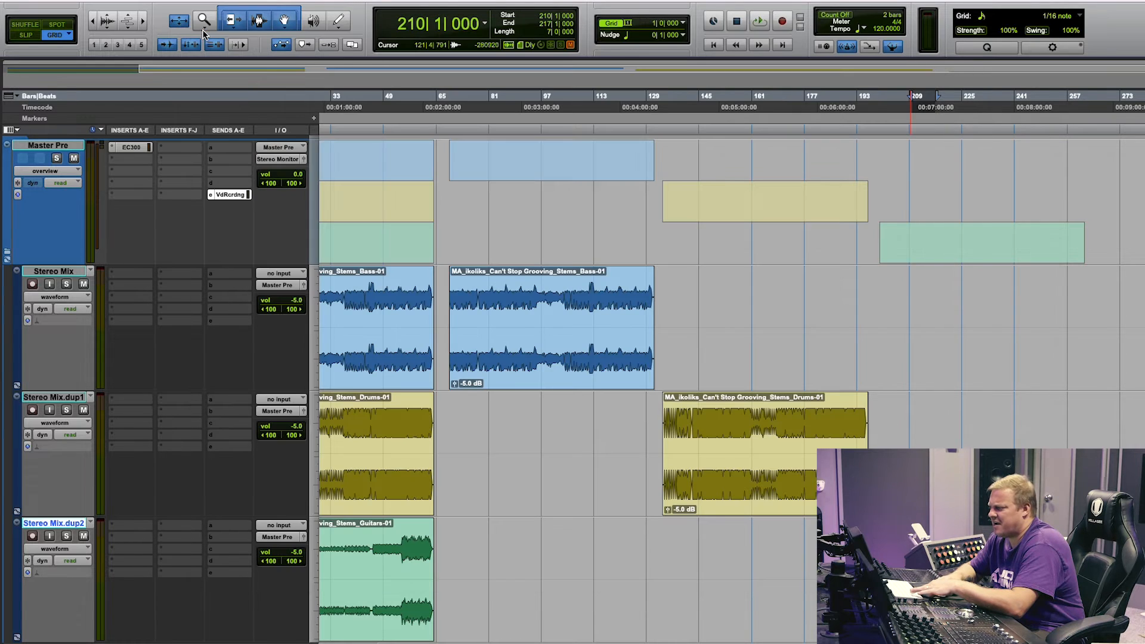
click(111, 149)
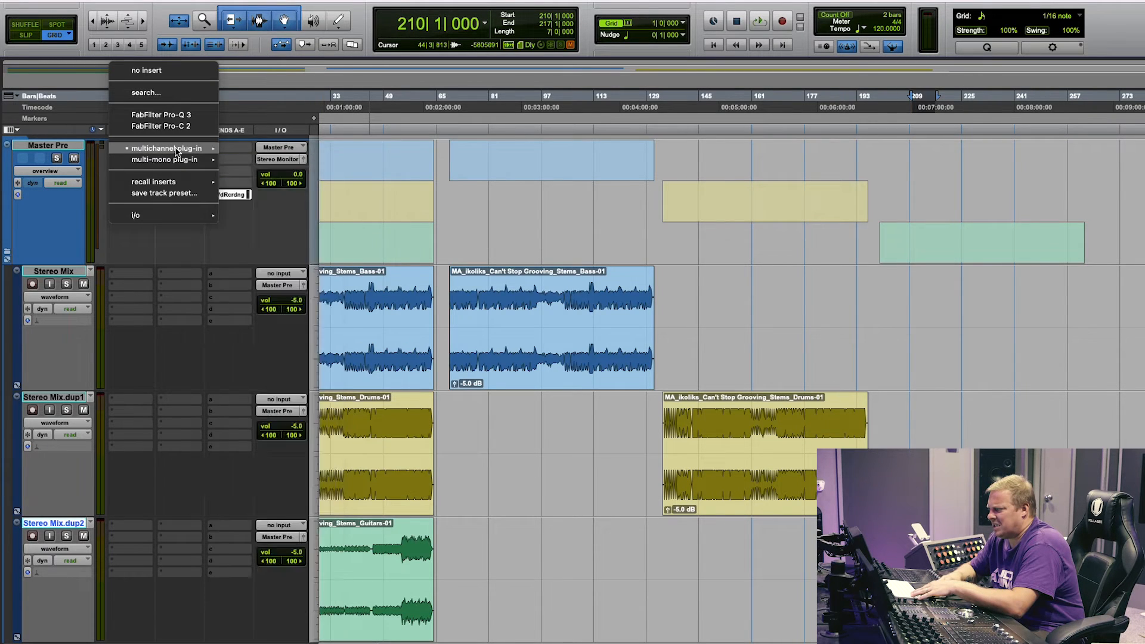
mouse_move(173, 148)
mouse_move(263, 197)
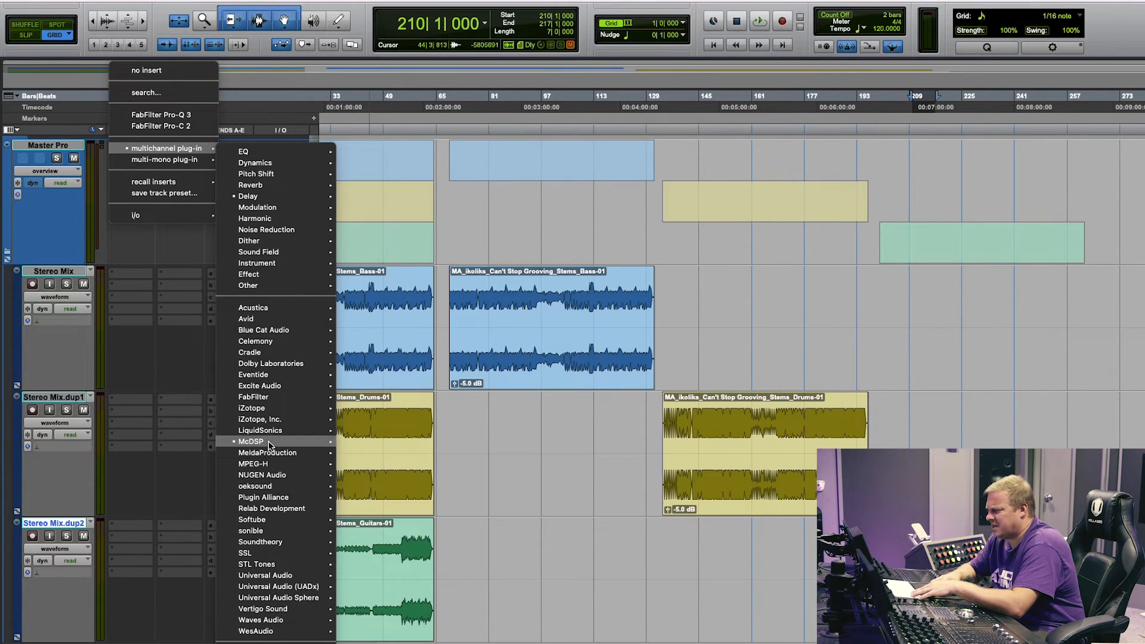
mouse_move(269, 442)
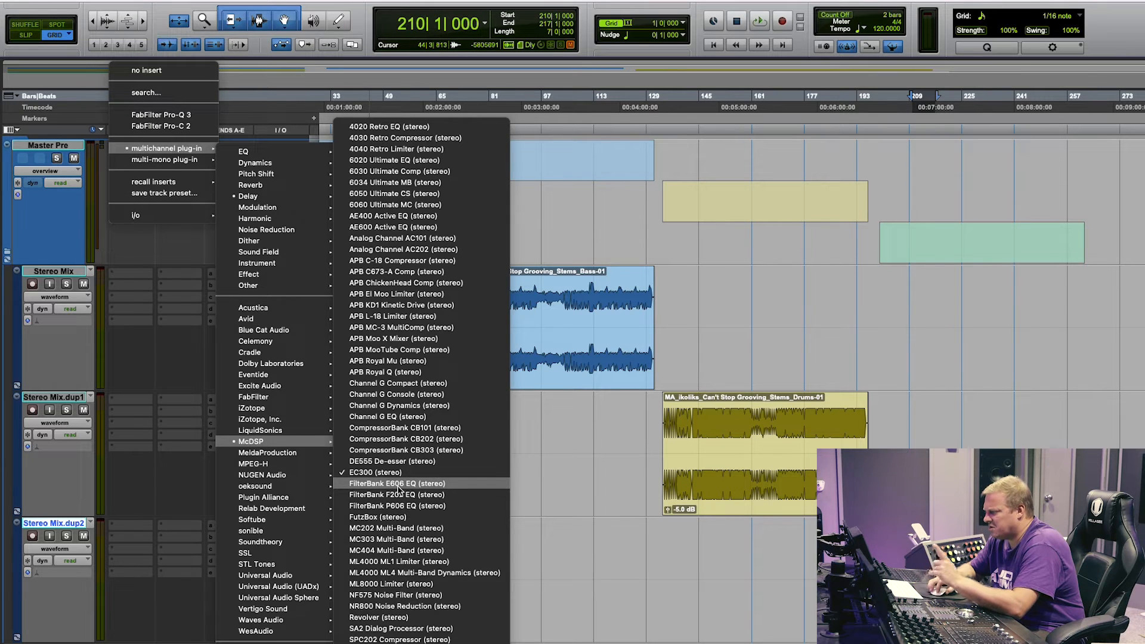
click(417, 485)
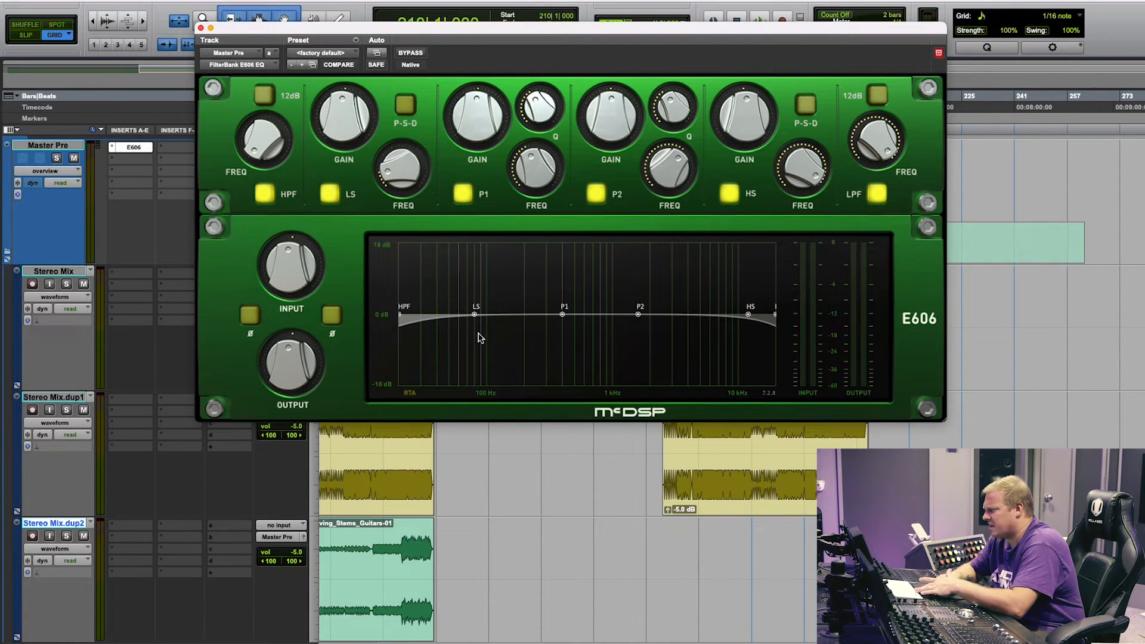
Step: Move the E606's P2 band to a slightly higher frequency and play the guitar stem through it
mouse_move(638, 313)
mouse_down()
mouse_move(639, 298)
mouse_move(637, 314)
mouse_up()
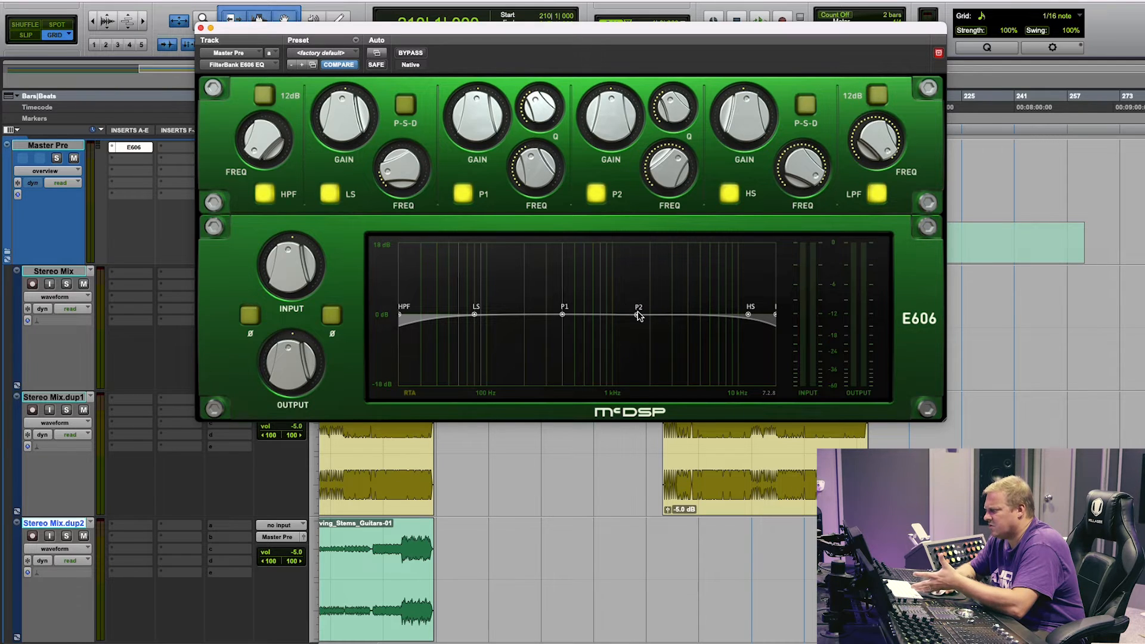
mouse_move(638, 314)
mouse_down()
mouse_move(684, 277)
mouse_move(684, 310)
mouse_move(653, 319)
mouse_up()
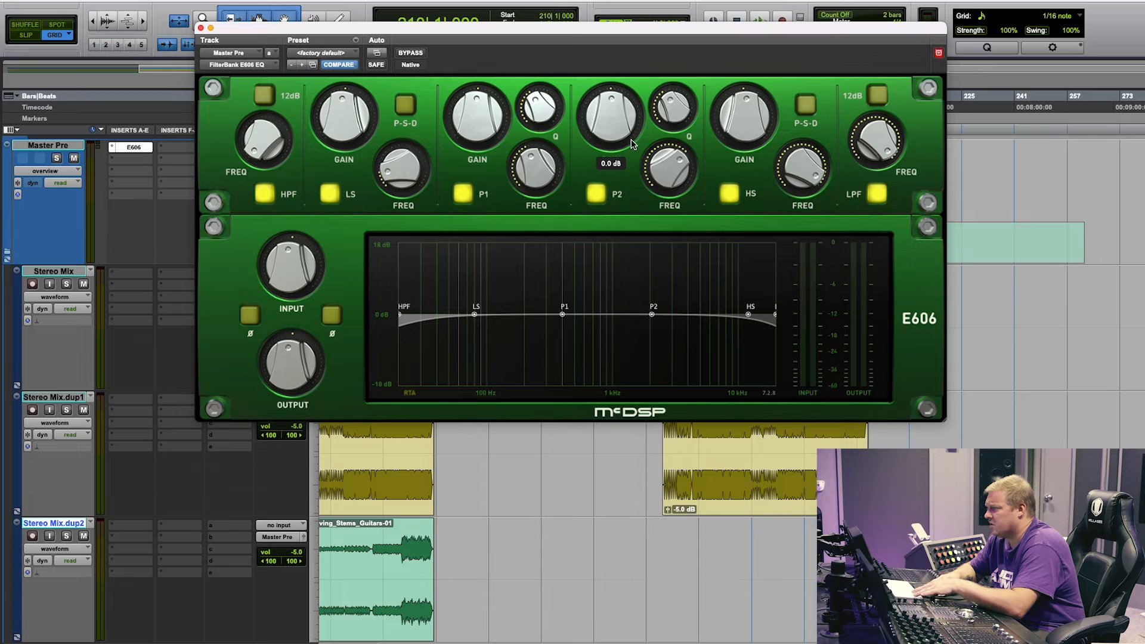
key(space)
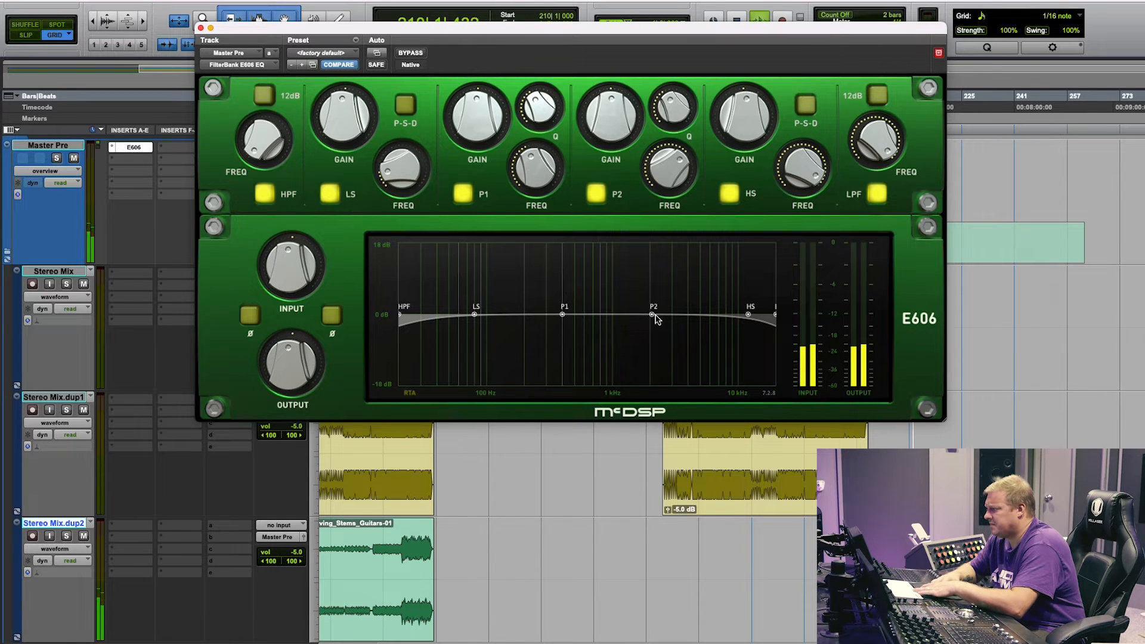
Step: Move the E606 window aside and play the drum stem from bar 182 to 194
drag(724, 31, 600, 110)
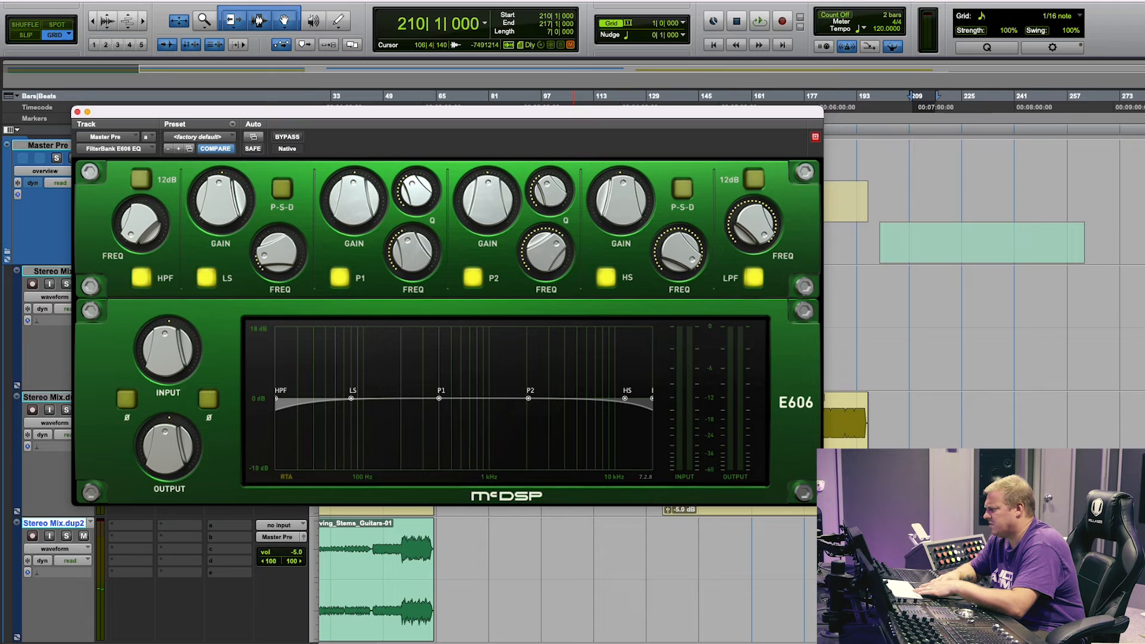
double_click(858, 406)
key(space)
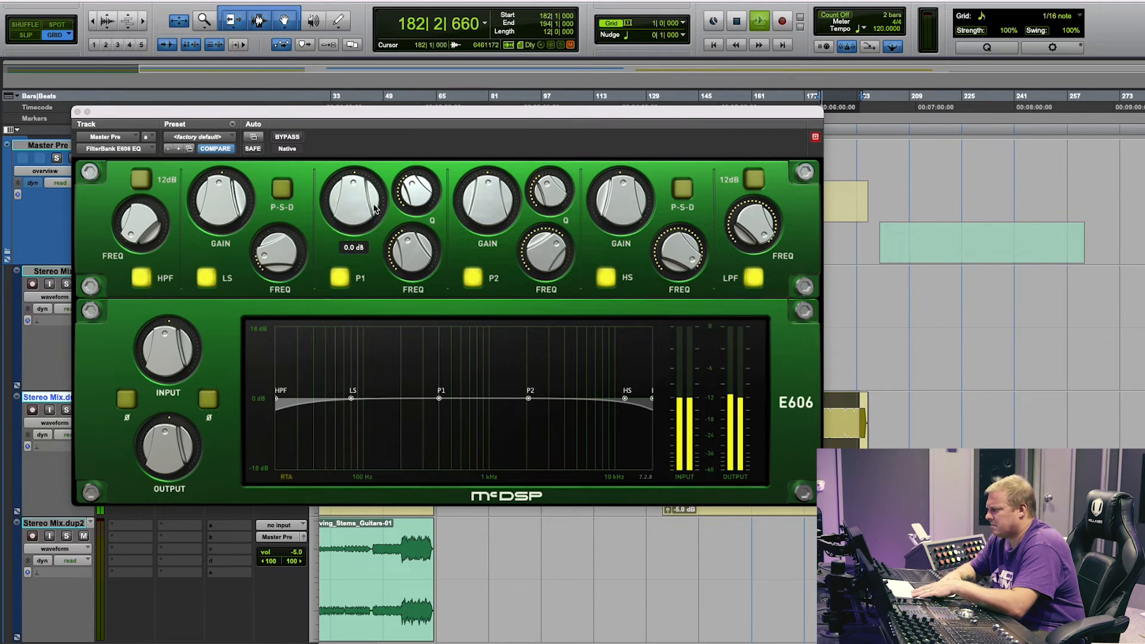
Step: Boost the E606's P1 band on the drums, lower its frequency to just above 100 Hz and narrow its Q
drag(364, 203, 365, 182)
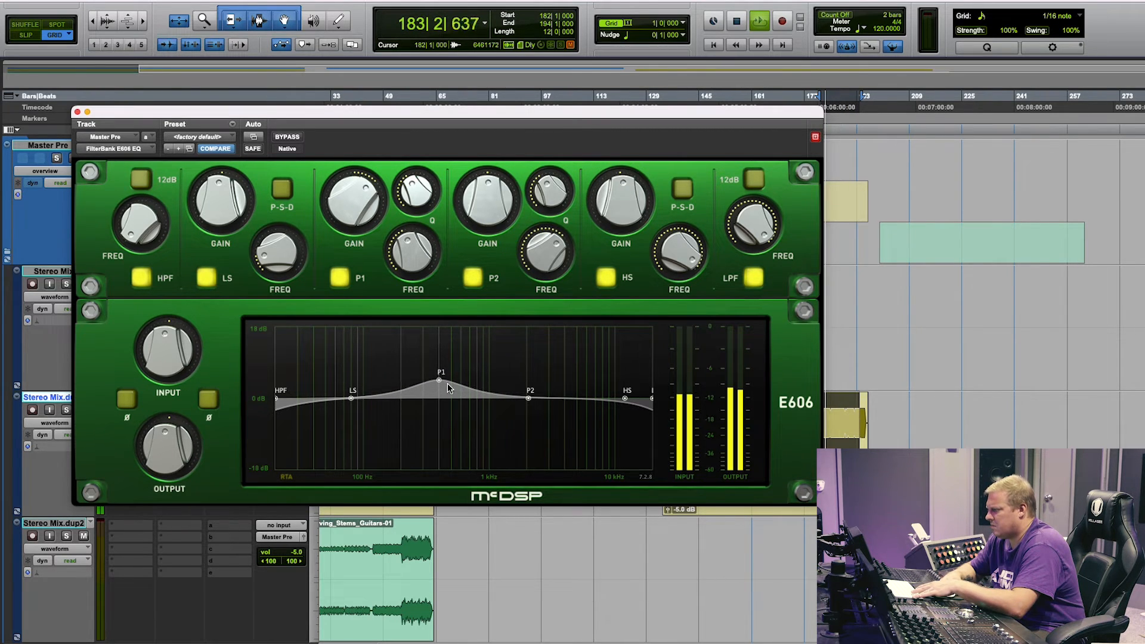
drag(438, 380, 374, 388)
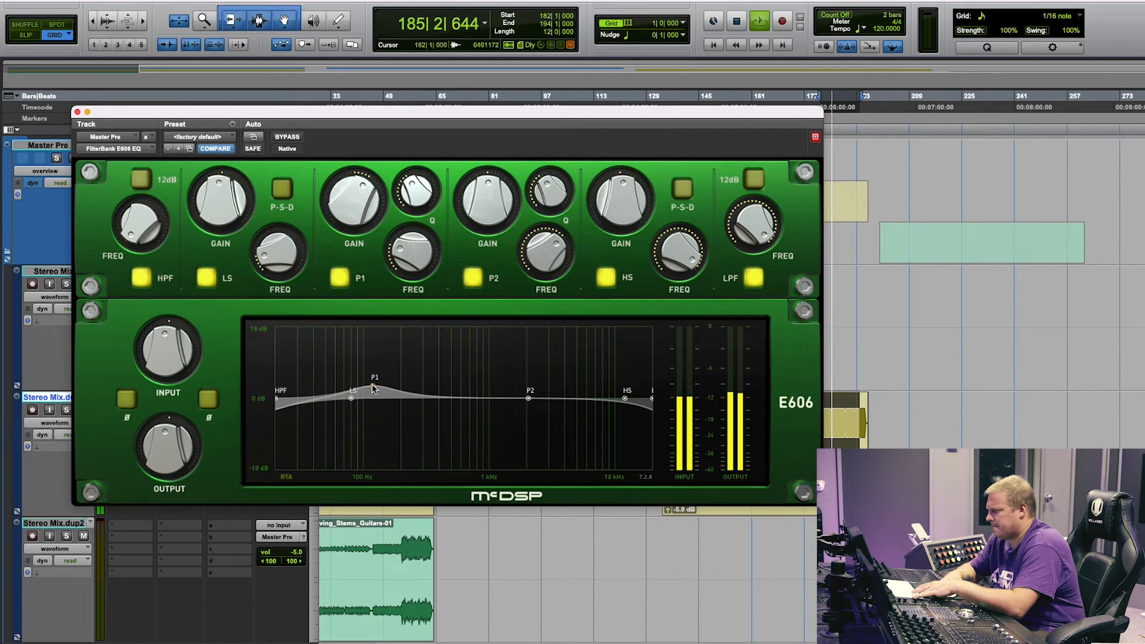
mouse_move(404, 200)
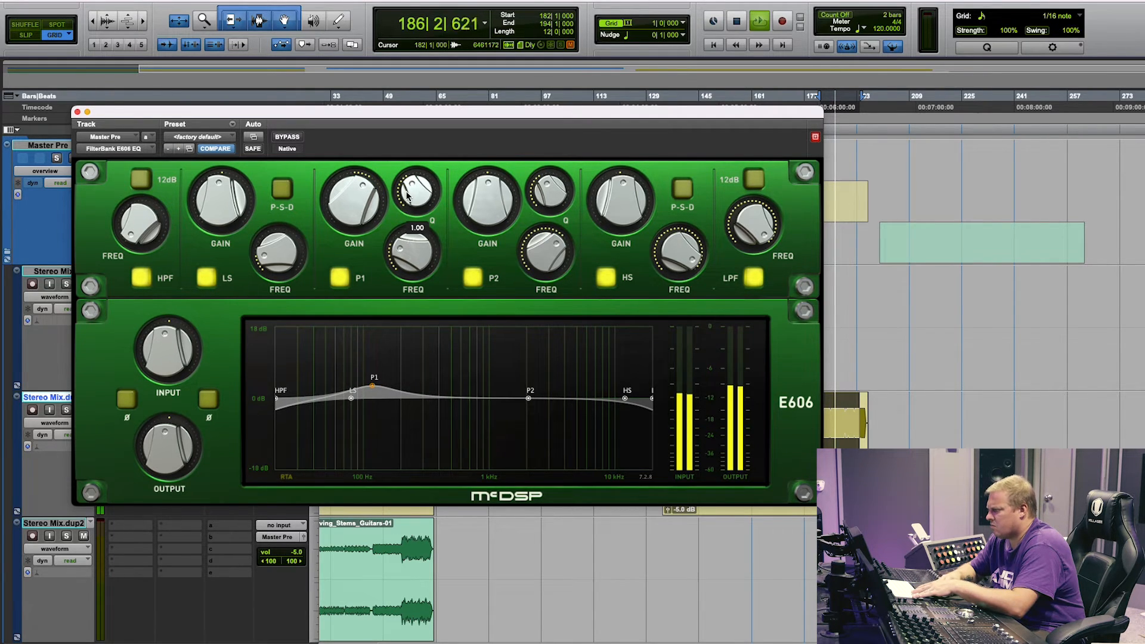
drag(408, 195, 404, 151)
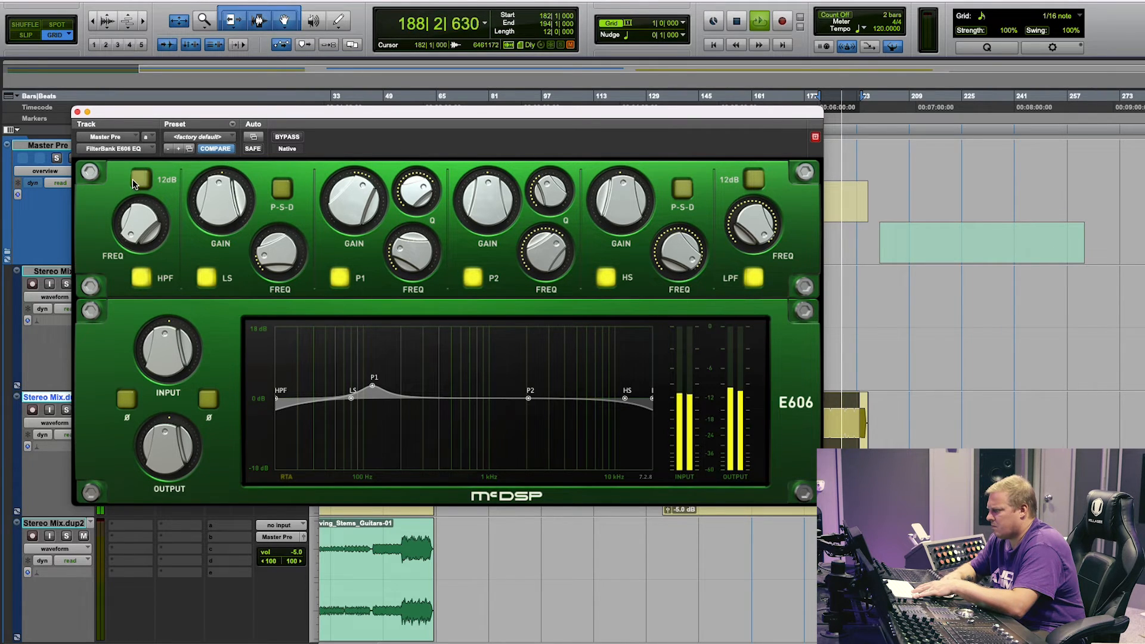
Step: Switch off the E606's high-pass and low-pass filters
click(141, 278)
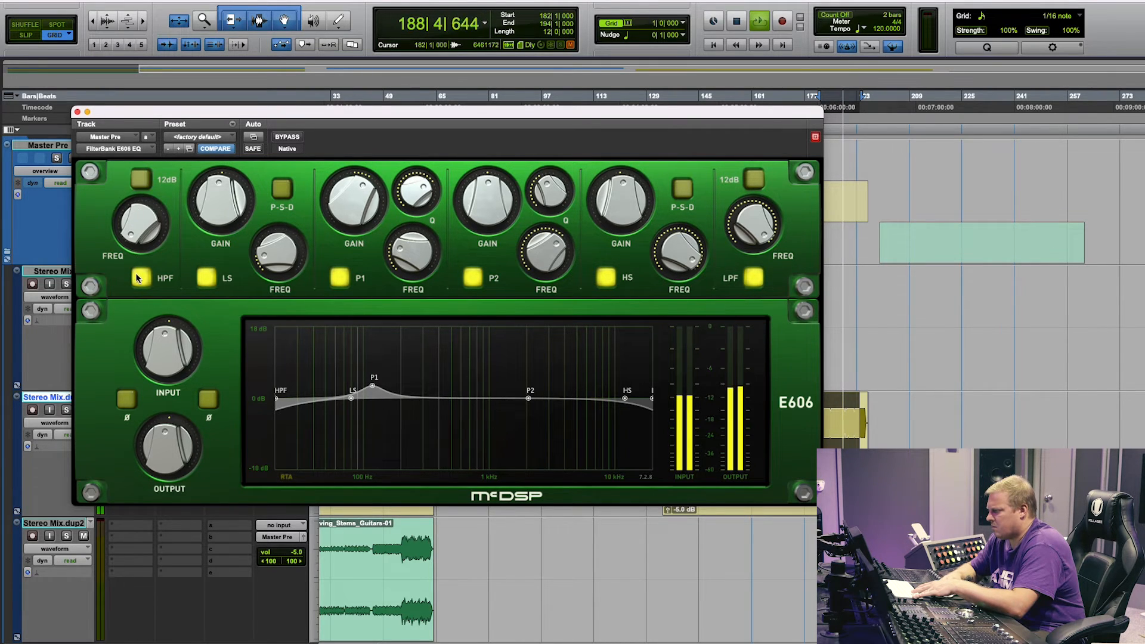
click(758, 278)
click(757, 278)
mouse_move(759, 235)
mouse_down()
mouse_move(763, 354)
mouse_move(757, 229)
mouse_up()
click(749, 280)
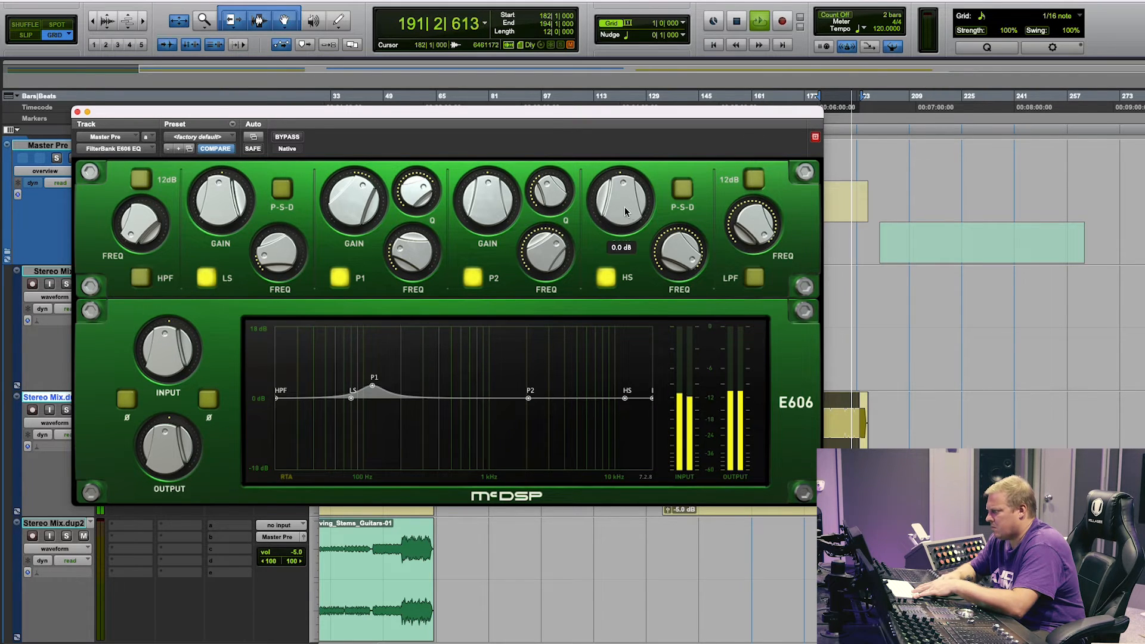
Step: Boost the E606's high shelf by 3.1 dB, lower its frequency, compare it off and on, and slightly raise the low shelf's gain
drag(625, 207, 616, 188)
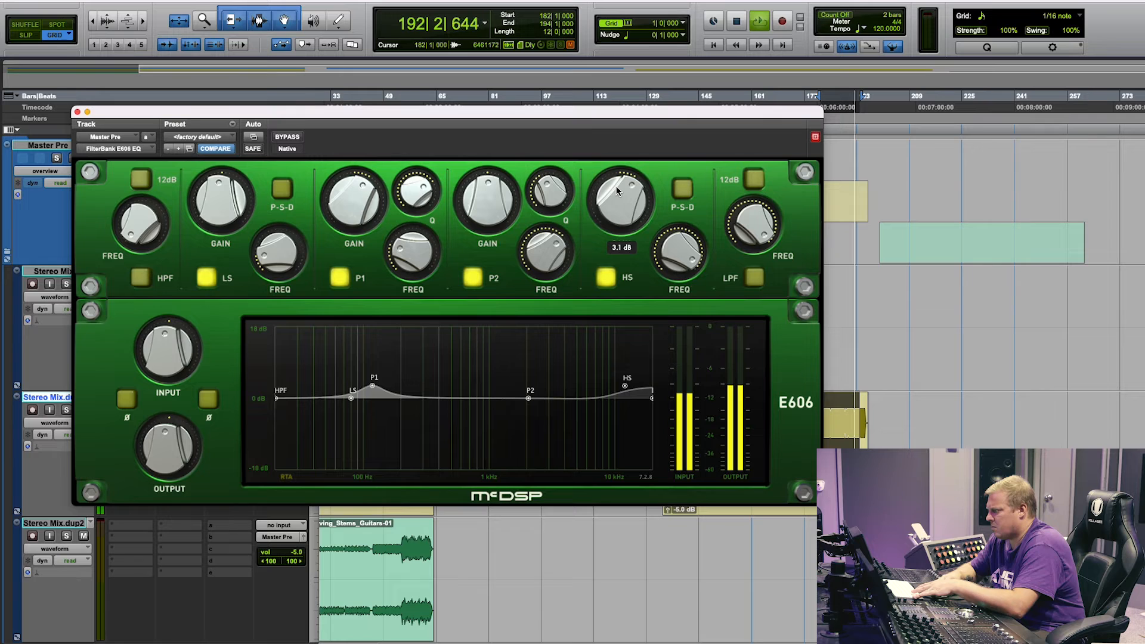
mouse_move(671, 254)
mouse_down()
mouse_move(674, 315)
mouse_move(674, 275)
mouse_up()
click(606, 278)
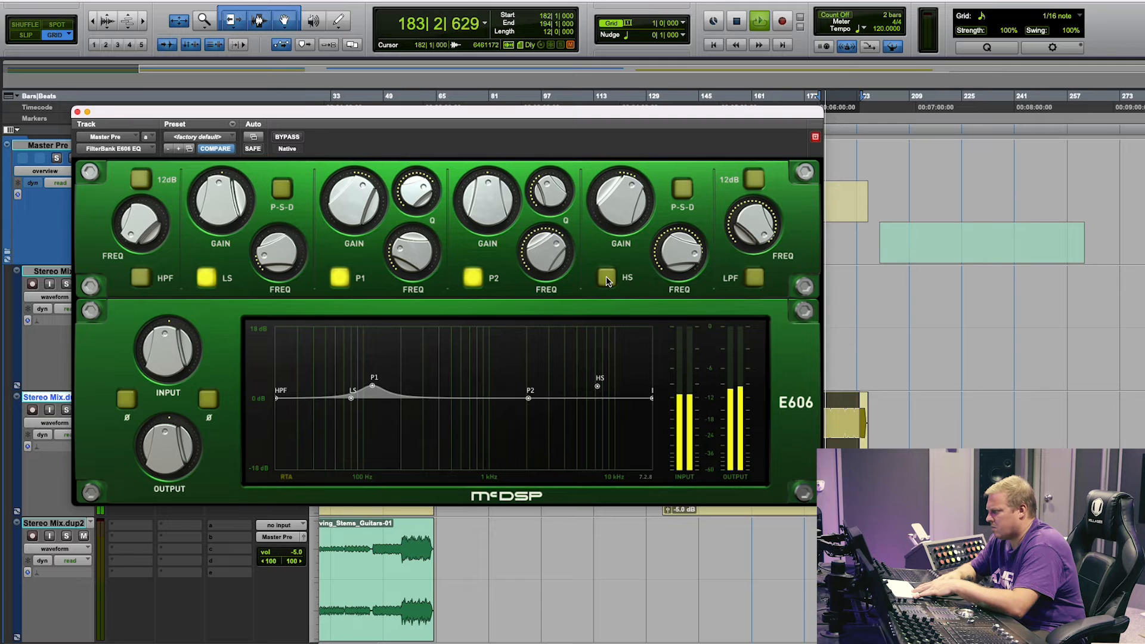
click(605, 278)
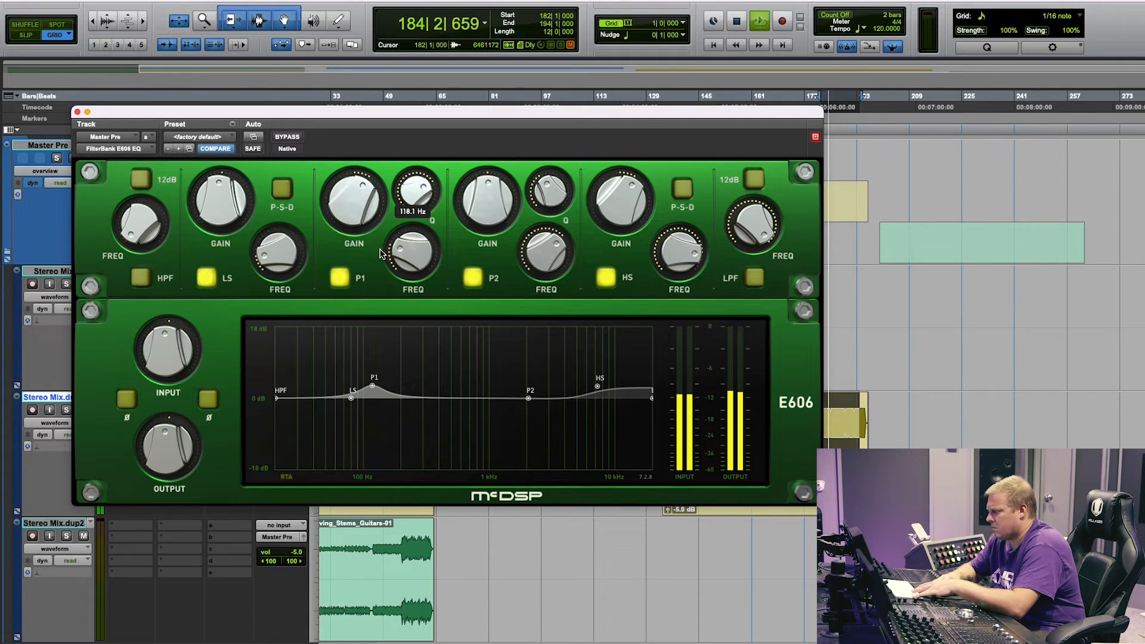
drag(227, 203, 225, 186)
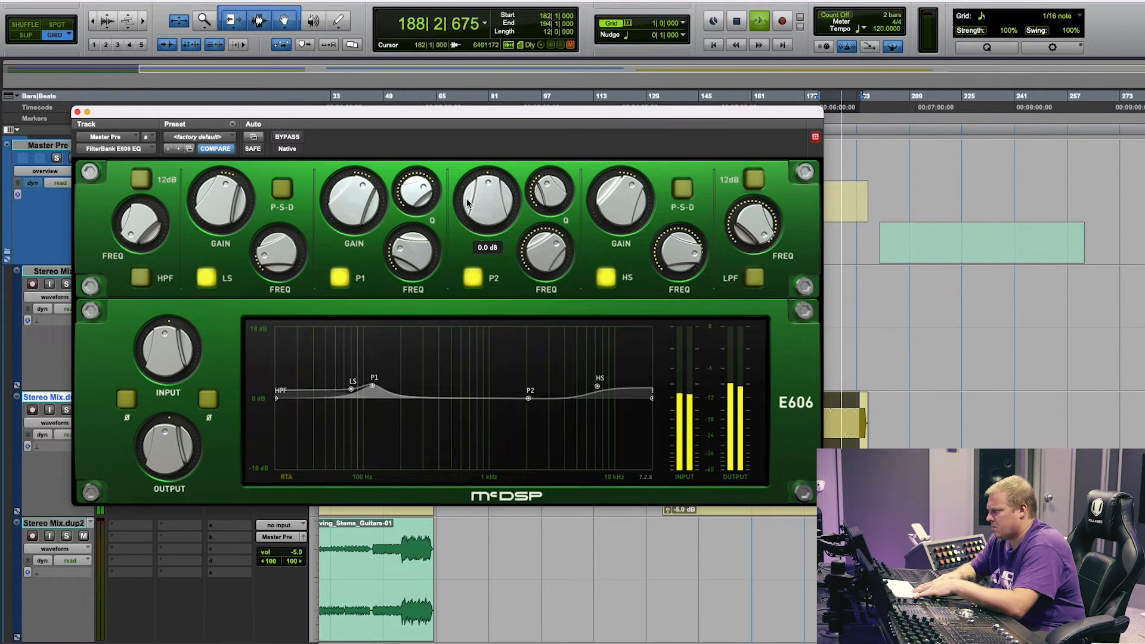
Step: Move the E606's P2 band down to about 490 Hz, set its gain to about 2.5 dB and narrow its Q
drag(473, 203, 478, 178)
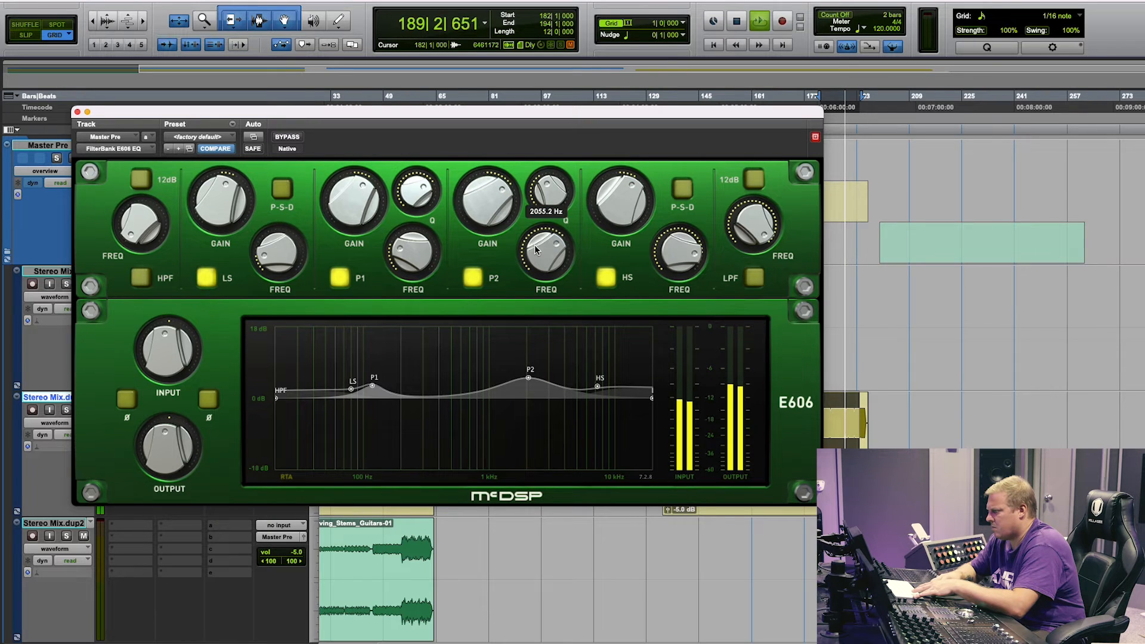
drag(536, 249, 536, 283)
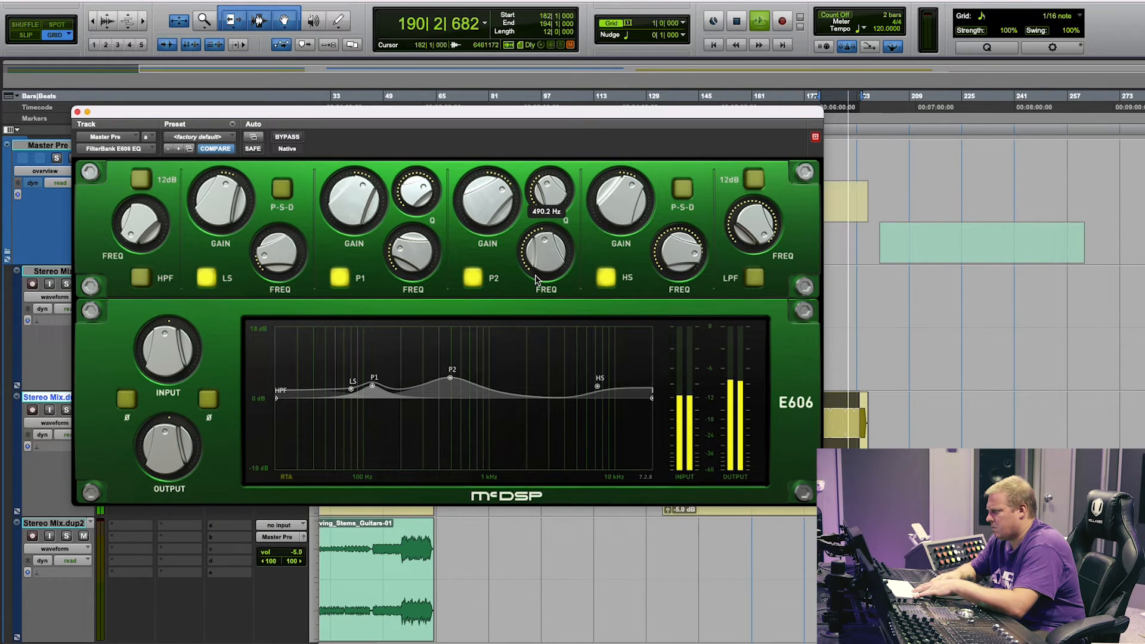
drag(498, 205, 502, 219)
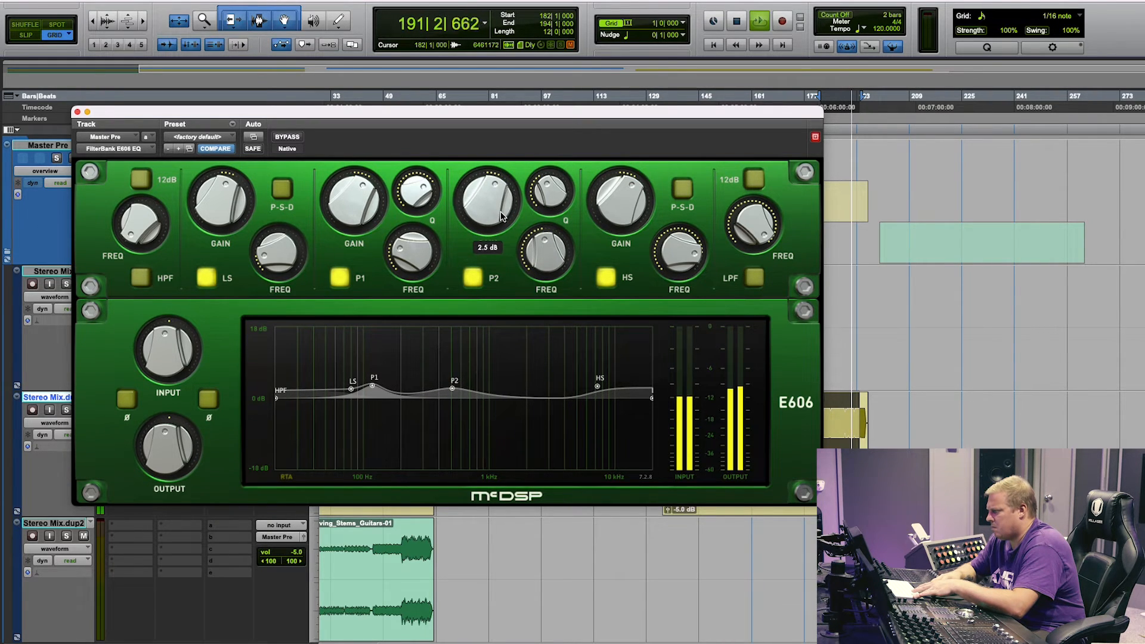
drag(549, 190, 553, 170)
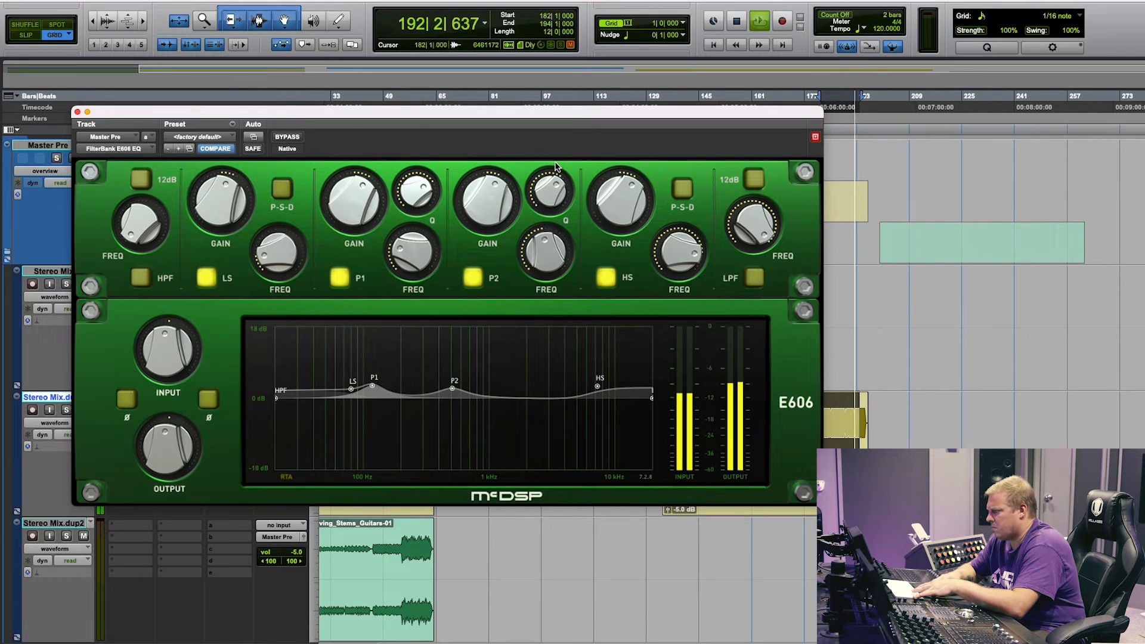
Step: Compare the drums with the E606 bypassed and re-enabled, and stop playback
click(282, 137)
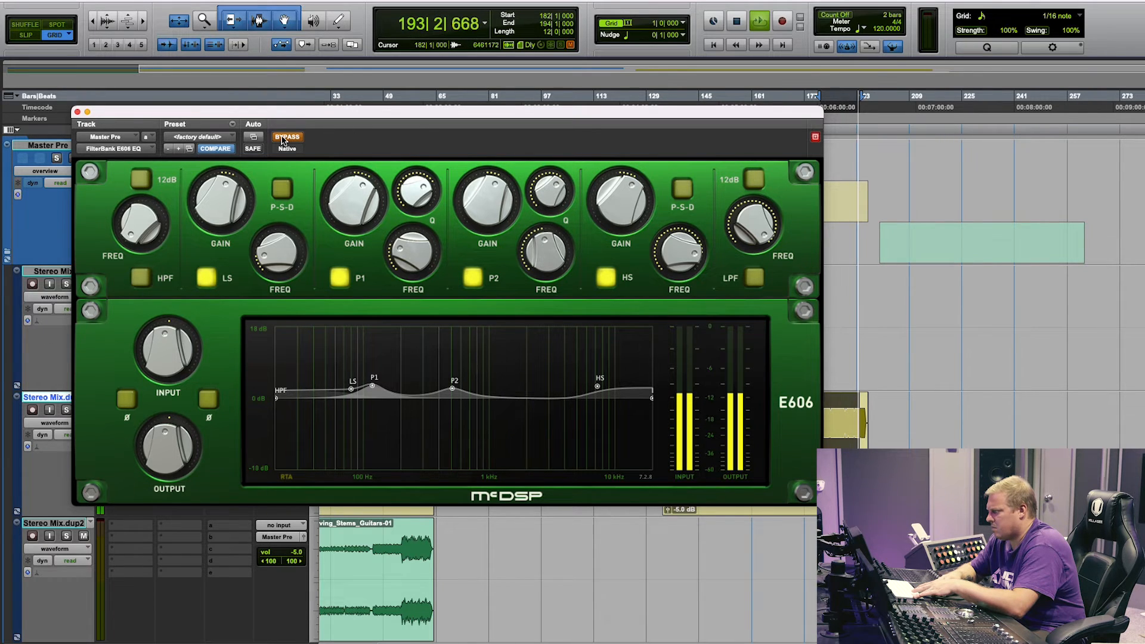
click(283, 138)
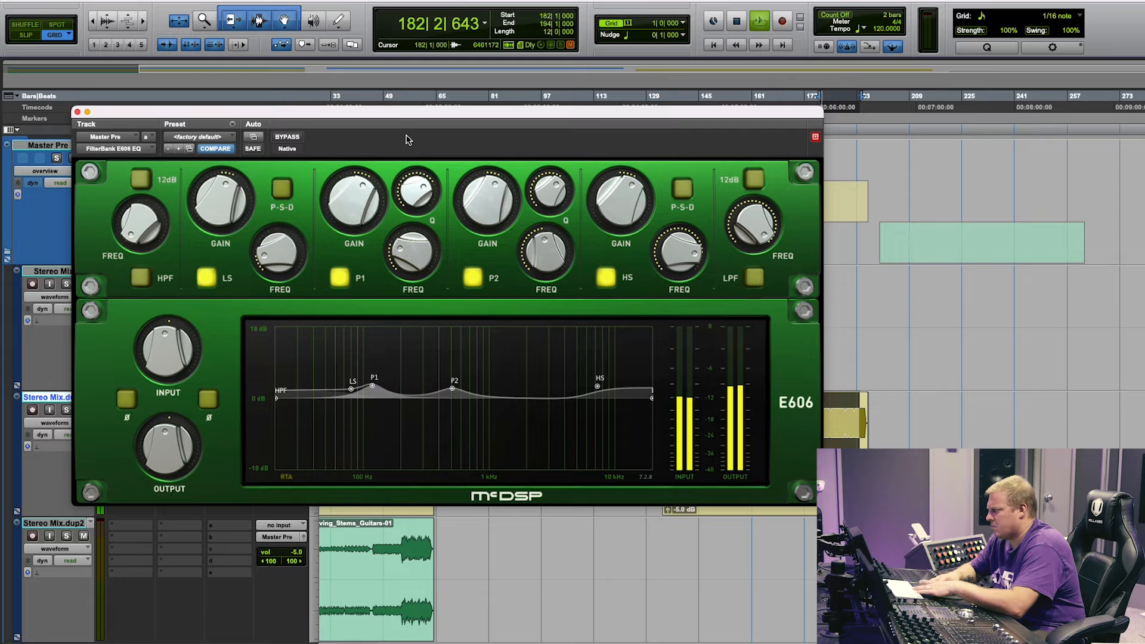
key(space)
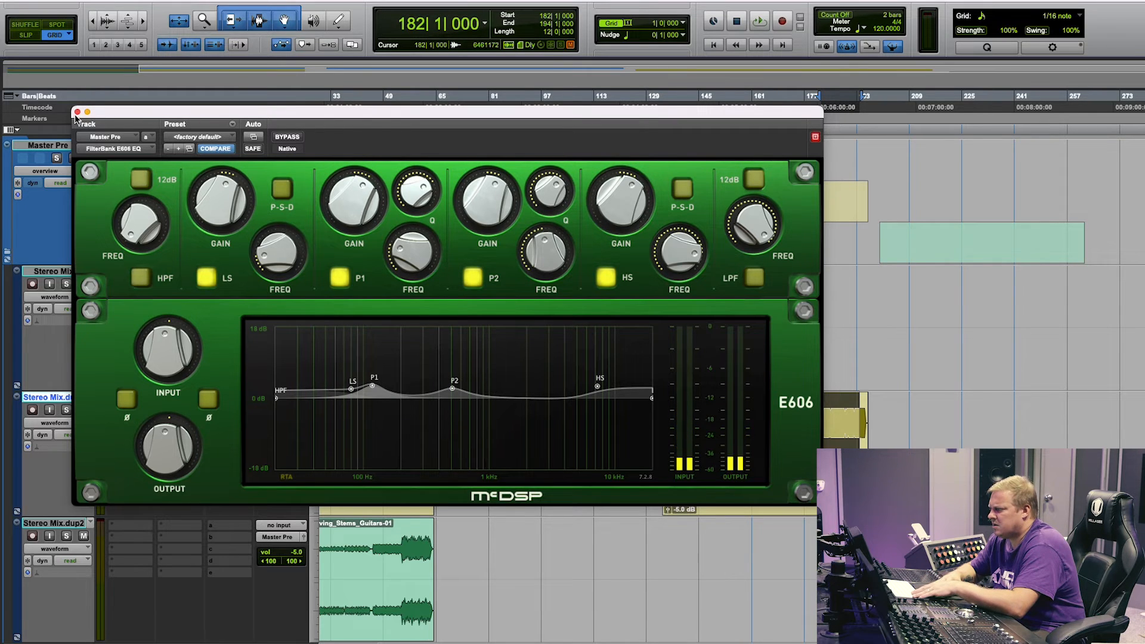
Step: Replace the E606 insert on Master Pre with the stereo McDSP FilterBank F202 EQ and dismiss the error
click(76, 112)
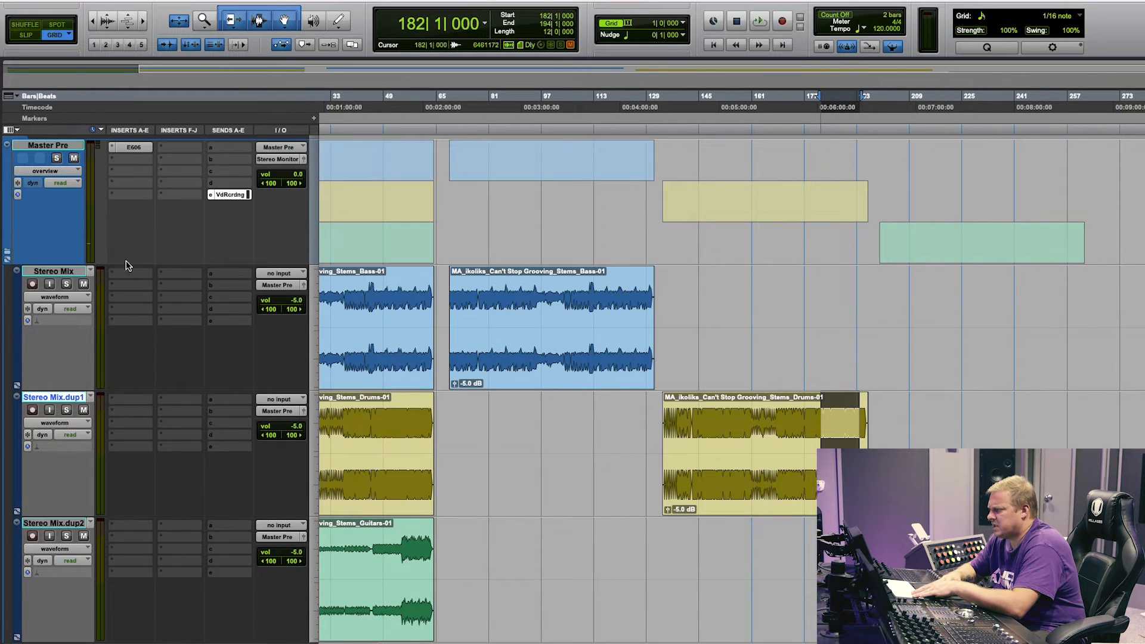
click(113, 145)
mouse_move(256, 152)
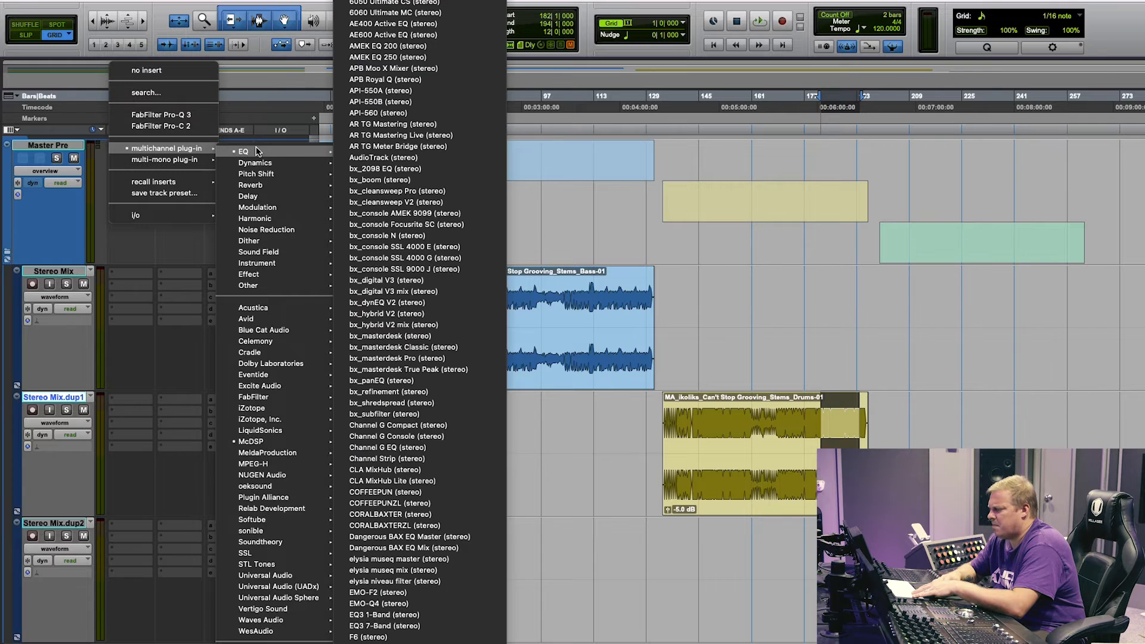
mouse_move(289, 441)
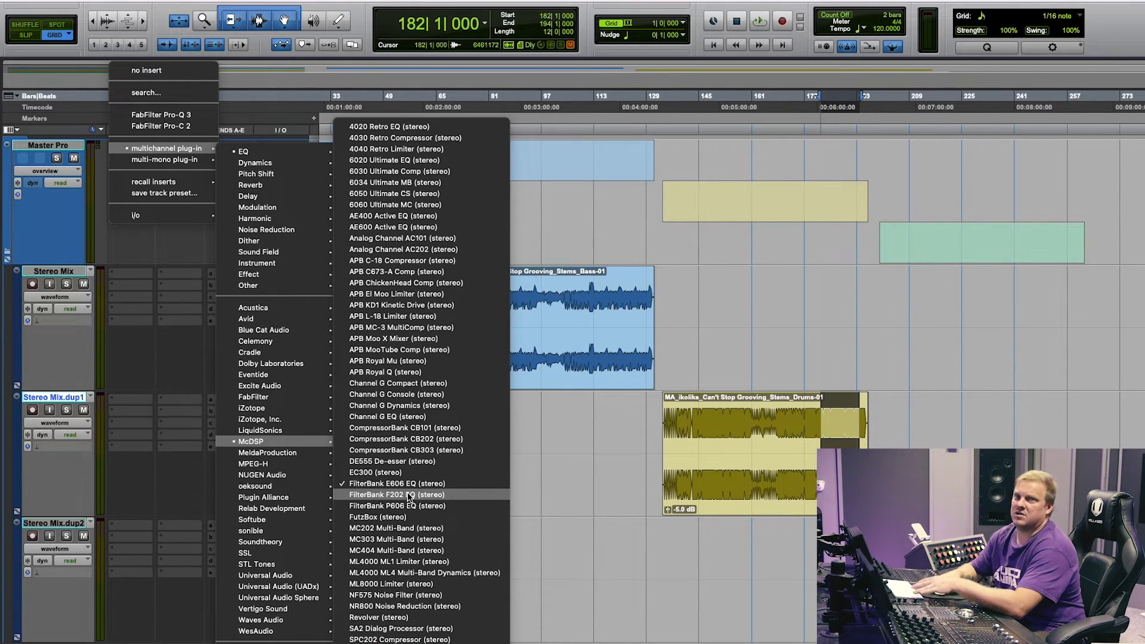
click(408, 495)
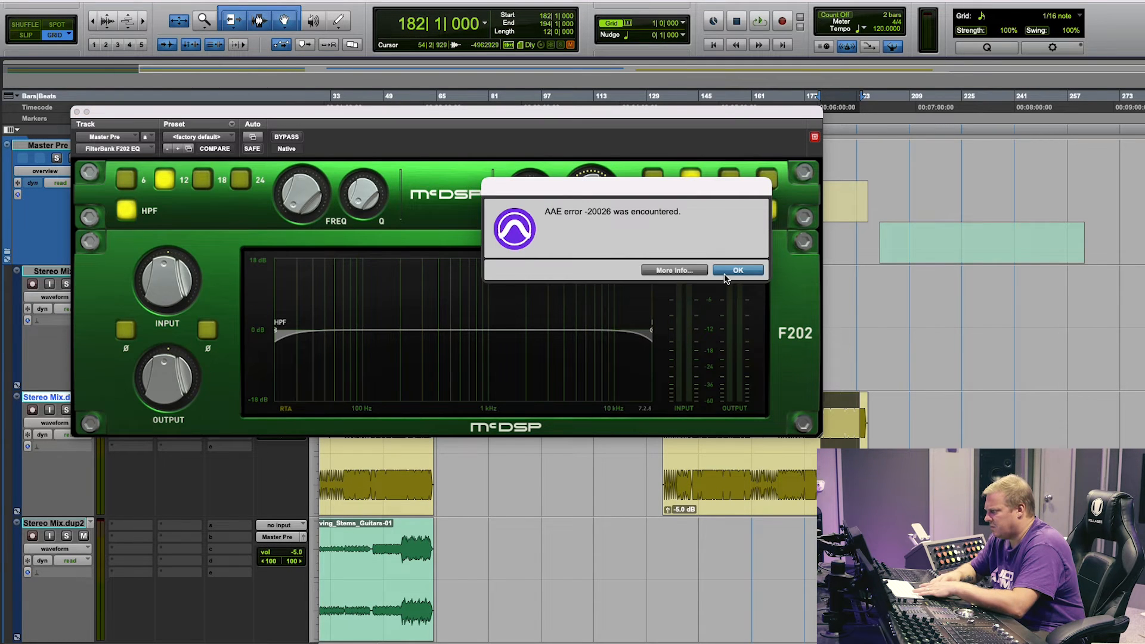
click(725, 274)
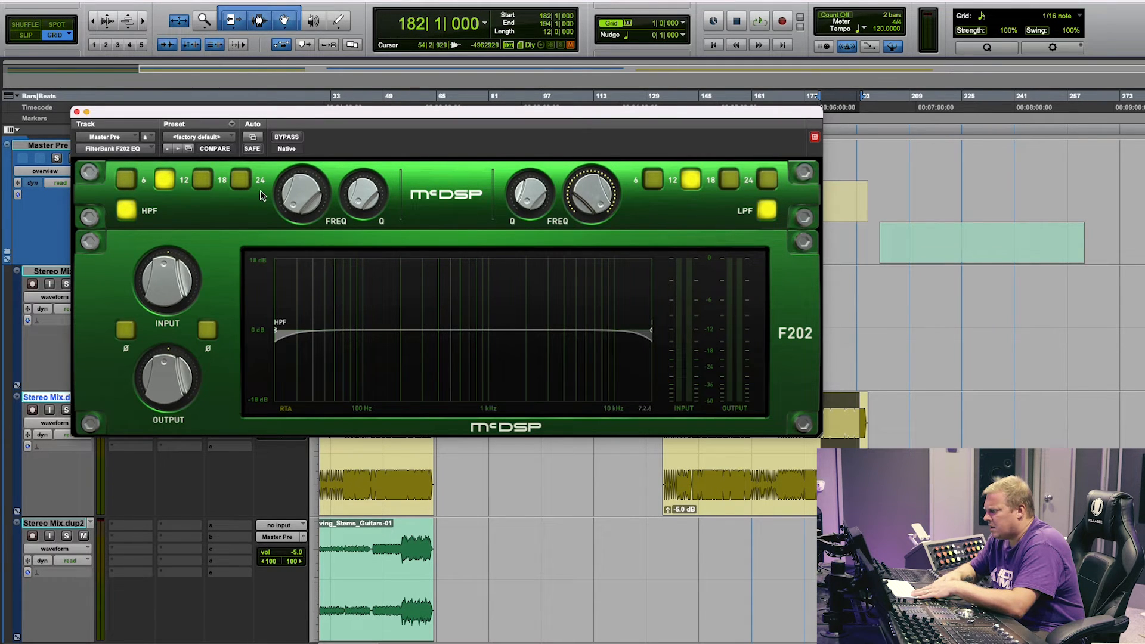
Step: Move the F202 window clear of the inserts and replace the plug-in with the stereo FilterBank P606 EQ
mouse_move(302, 196)
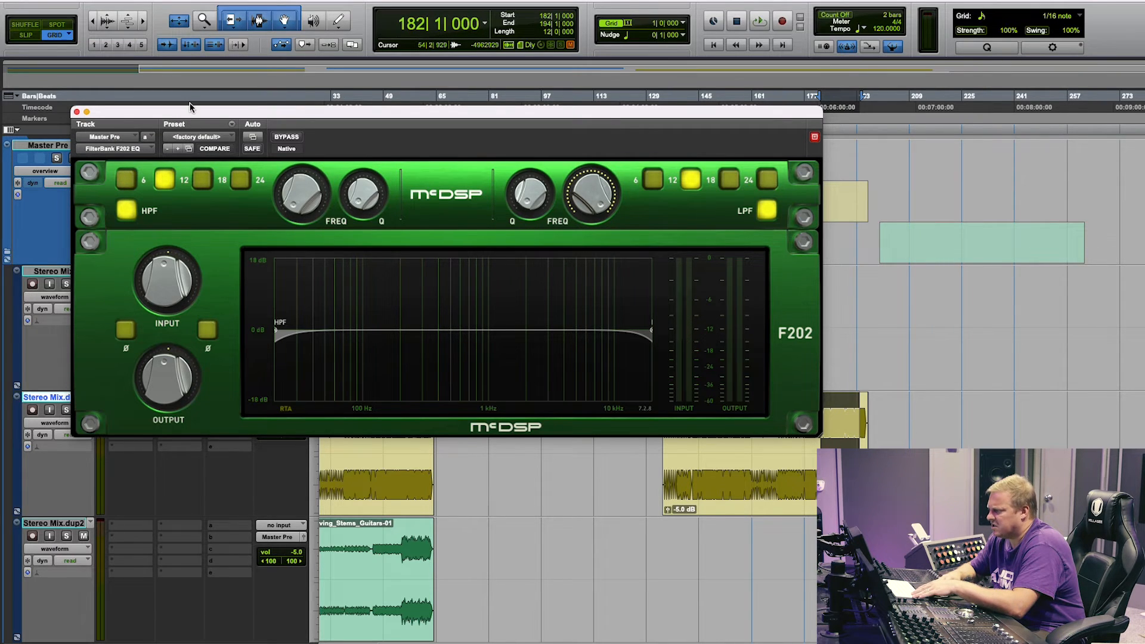
drag(190, 107, 477, 117)
click(110, 150)
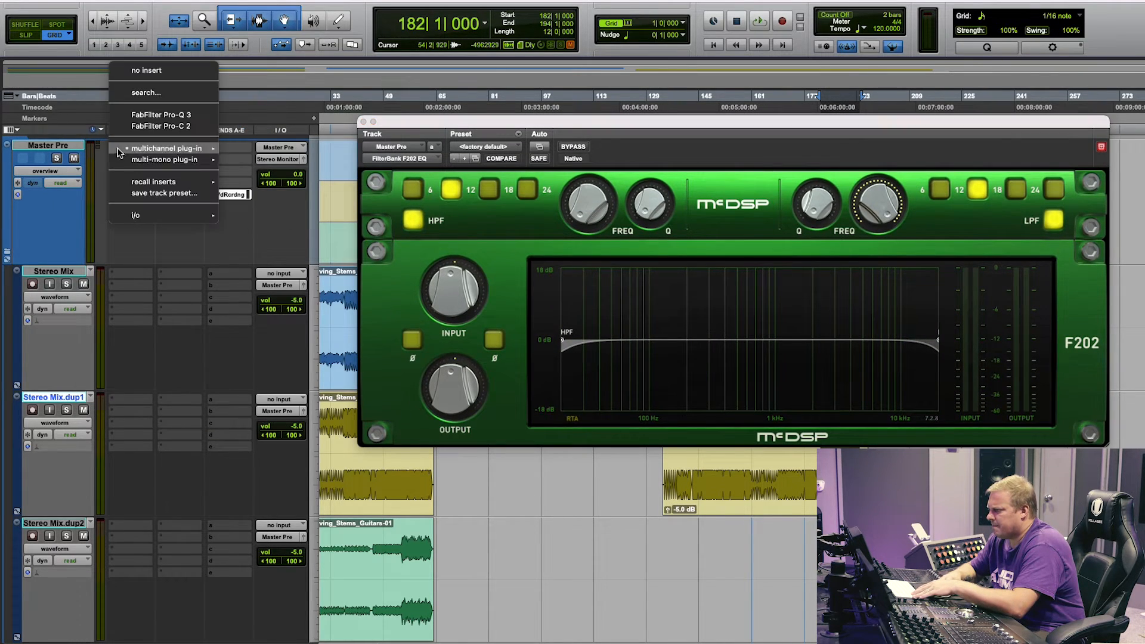
mouse_move(167, 149)
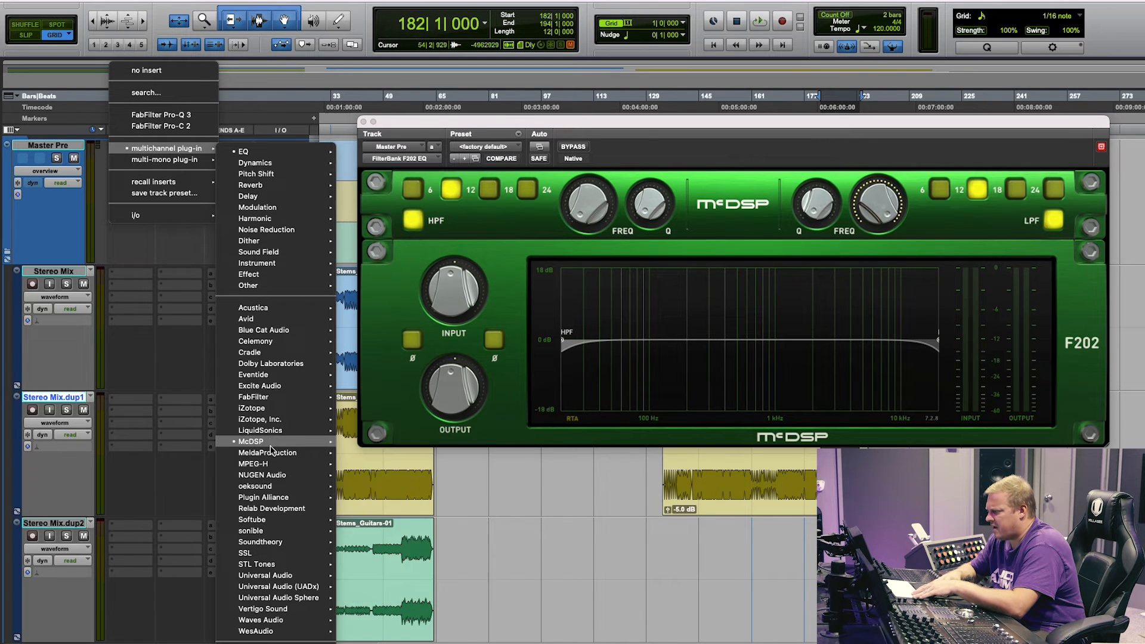
mouse_move(272, 443)
key(Escape)
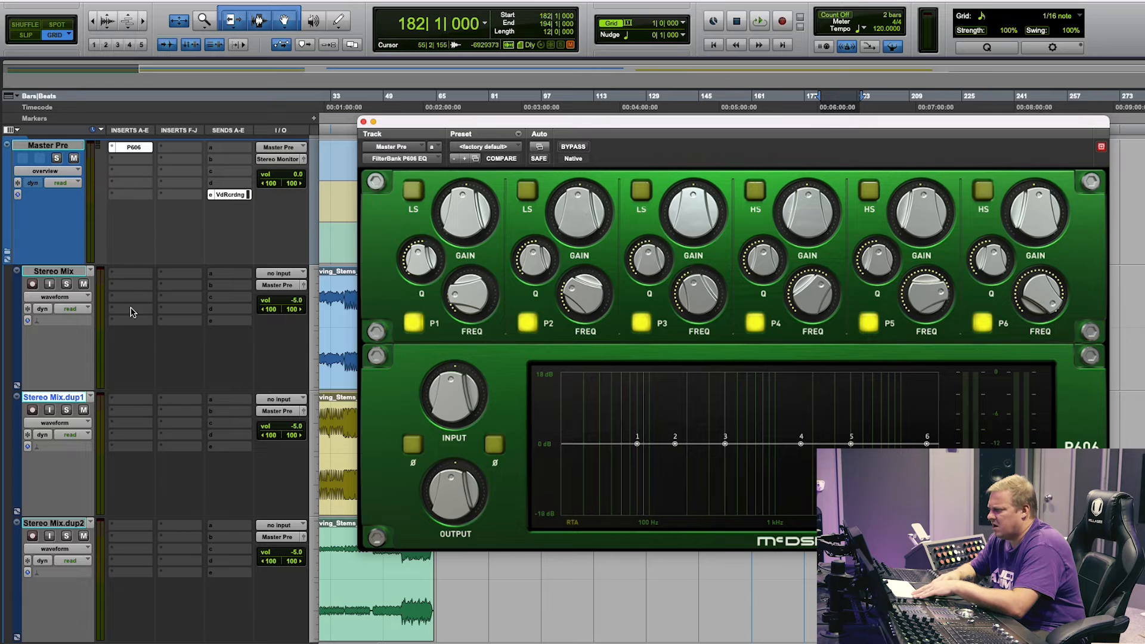
Step: Replace the P606 on Master Pre with the stereo McDSP FutzBox, and enlarge and reposition its window
click(114, 149)
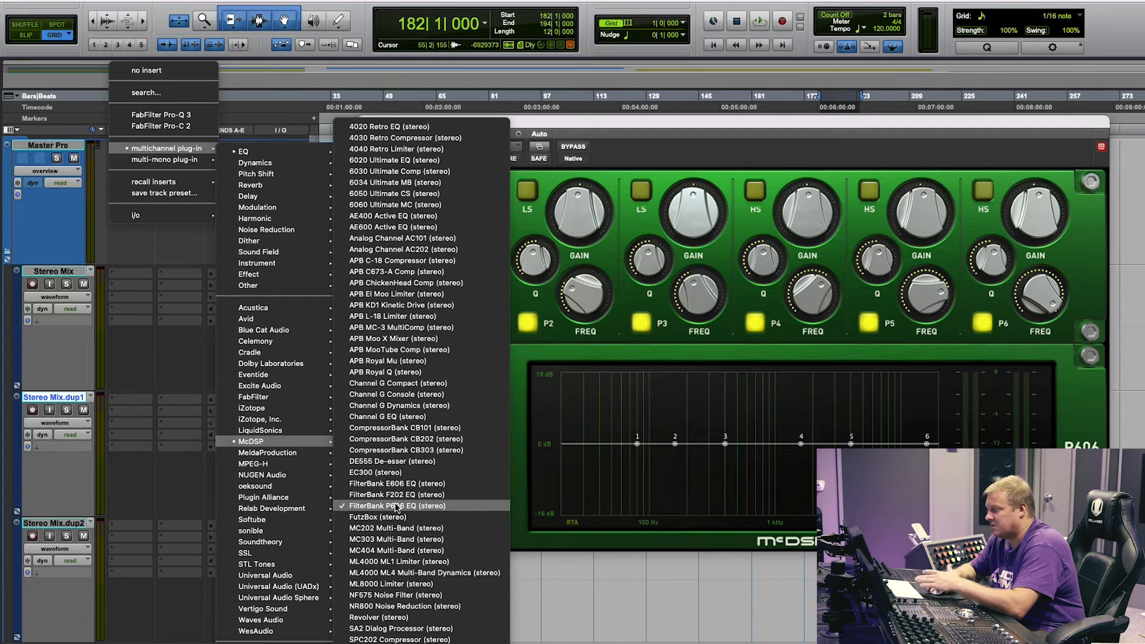
click(394, 518)
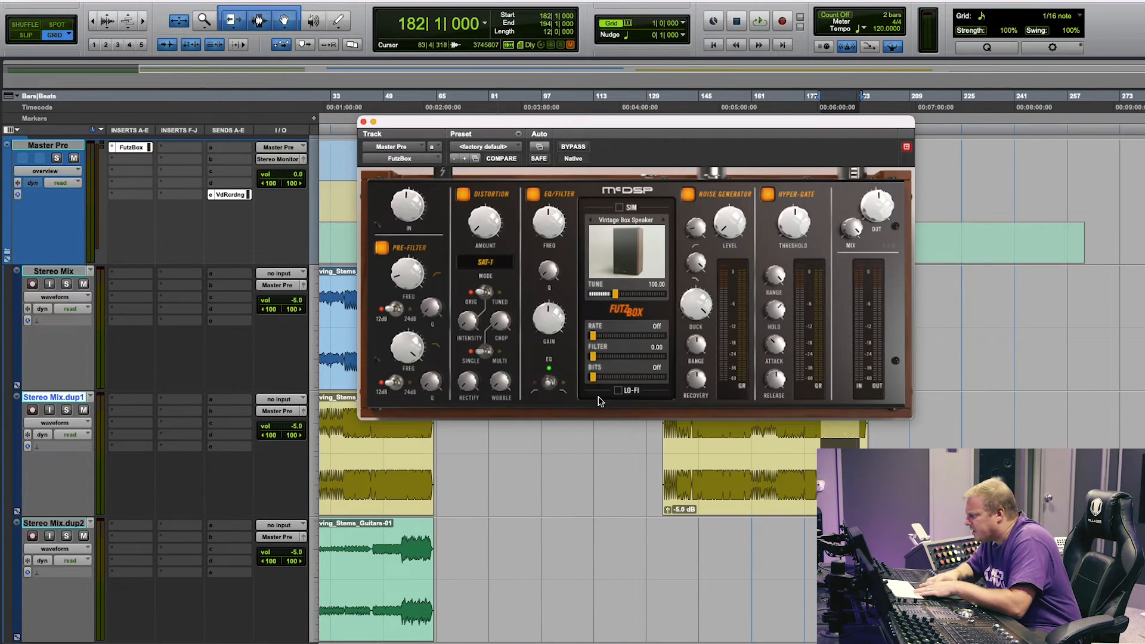
drag(908, 417, 1144, 529)
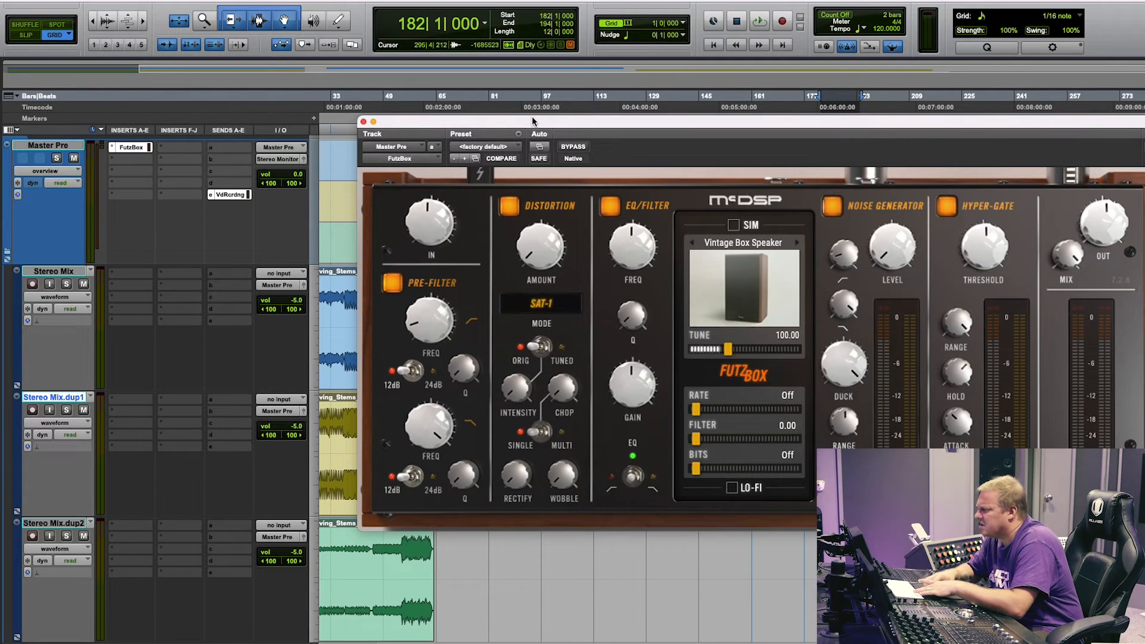
drag(540, 125, 332, 150)
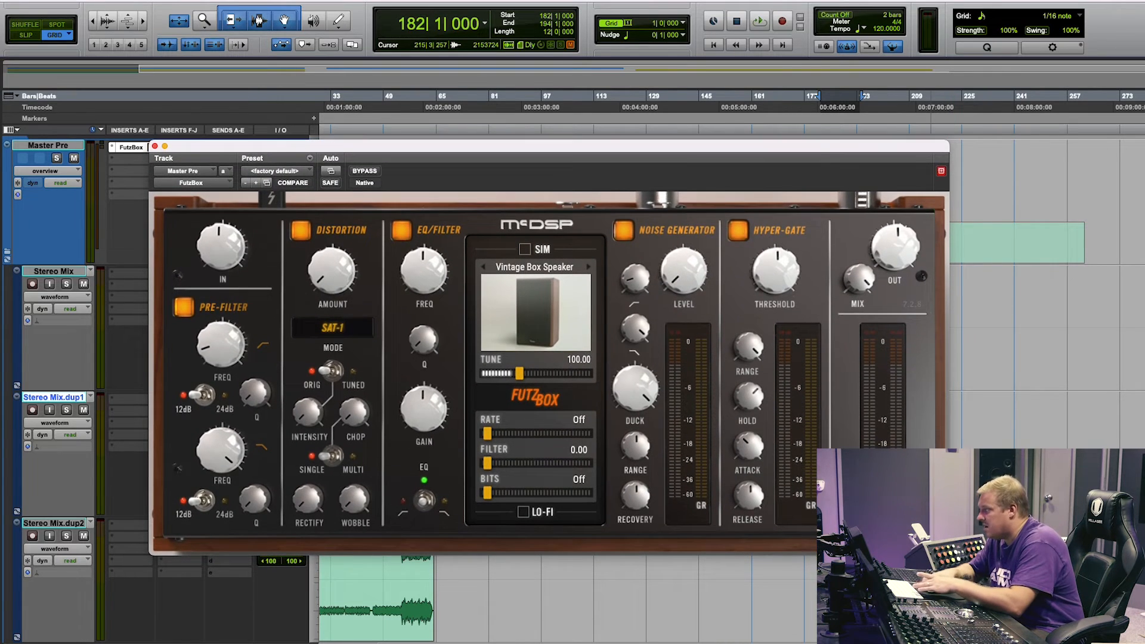
Step: Play the guitar stem from bar 245 to 251 and raise FutzBox's distortion amount
mouse_move(1026, 578)
mouse_down()
mouse_move(1071, 579)
mouse_move(1044, 579)
mouse_up()
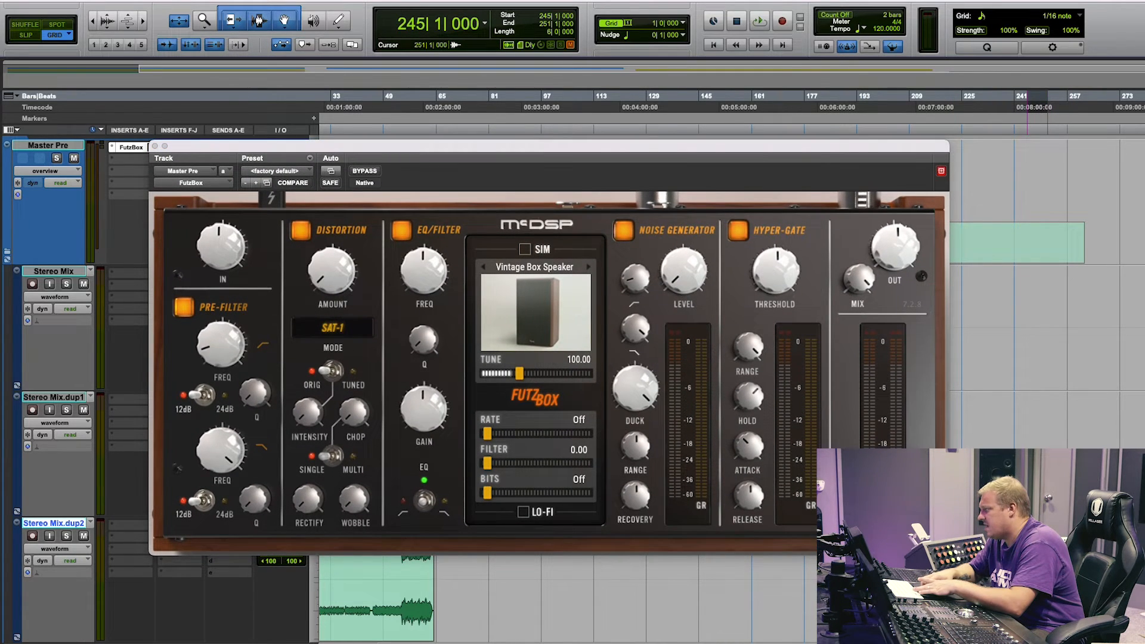
key(space)
mouse_move(327, 279)
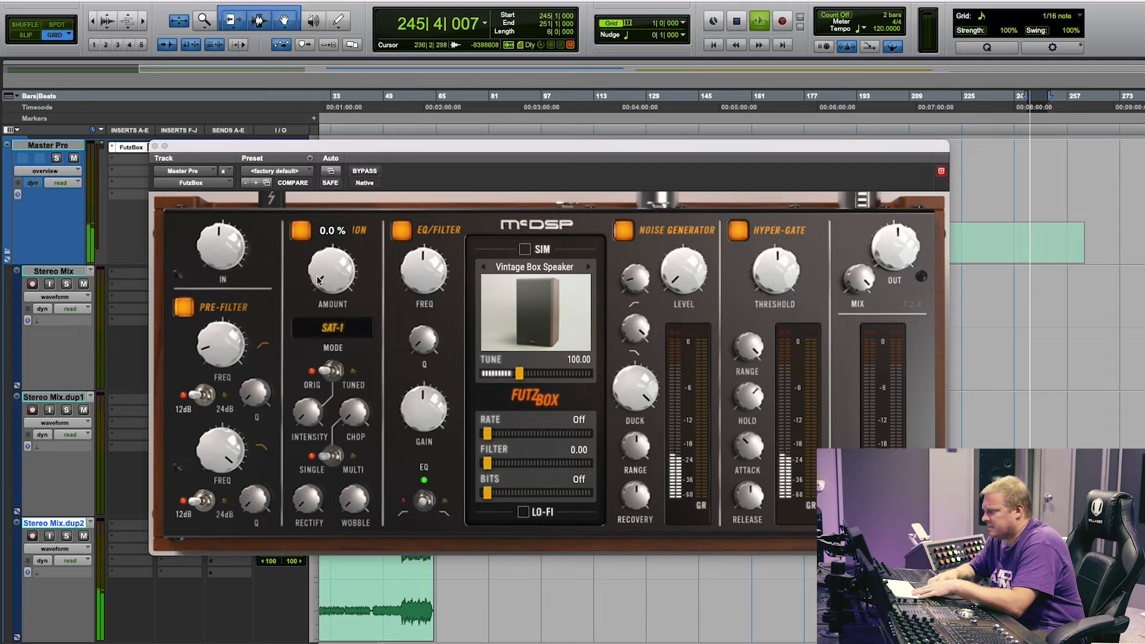
drag(319, 280, 303, 245)
Step: Audition FutzBox's LO-FI and SOFT distortion modes and return to SAT-1
click(332, 328)
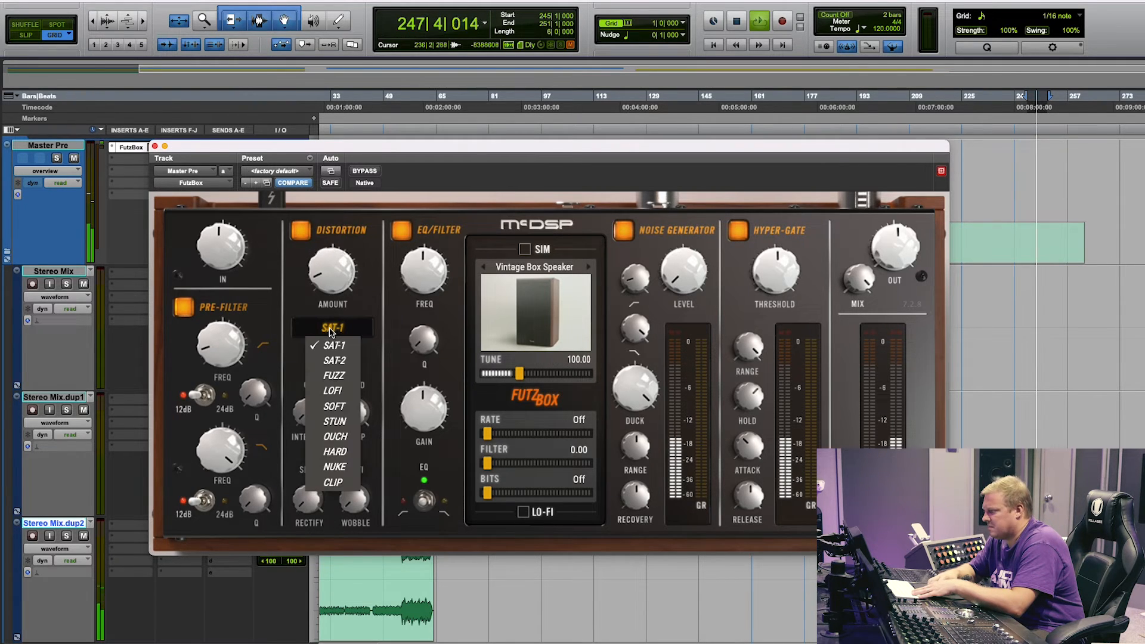
click(342, 396)
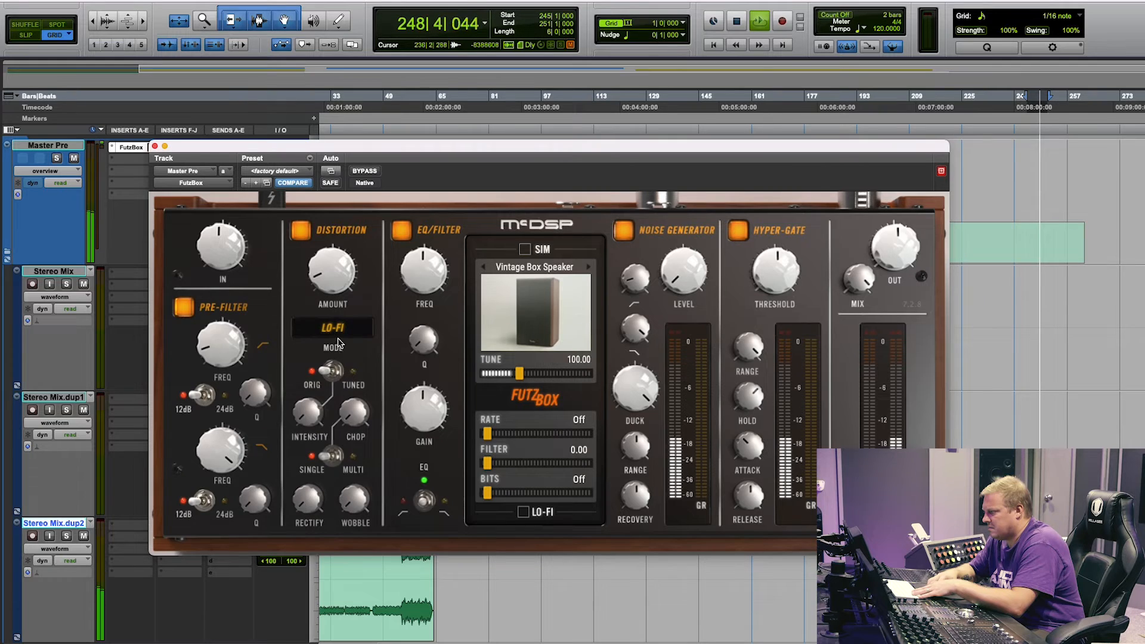
click(332, 328)
click(334, 406)
click(332, 328)
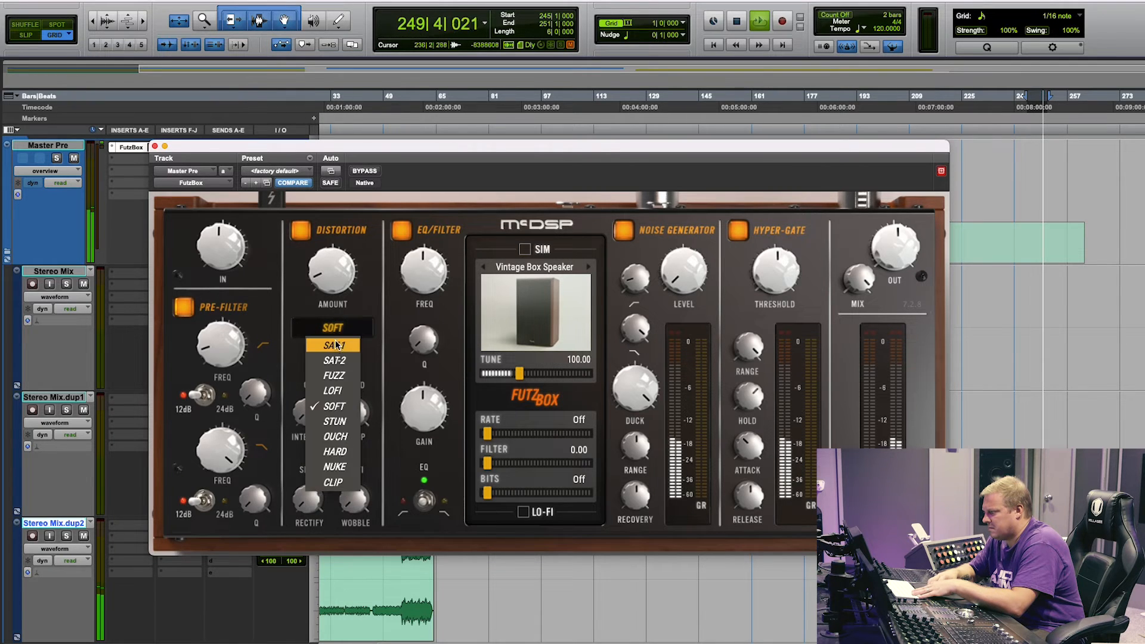
click(334, 341)
Step: Sweep the frequency of FutzBox's EQ/Filter section up and back down on the guitars
mouse_move(410, 294)
drag(412, 277, 407, 199)
drag(406, 283, 433, 453)
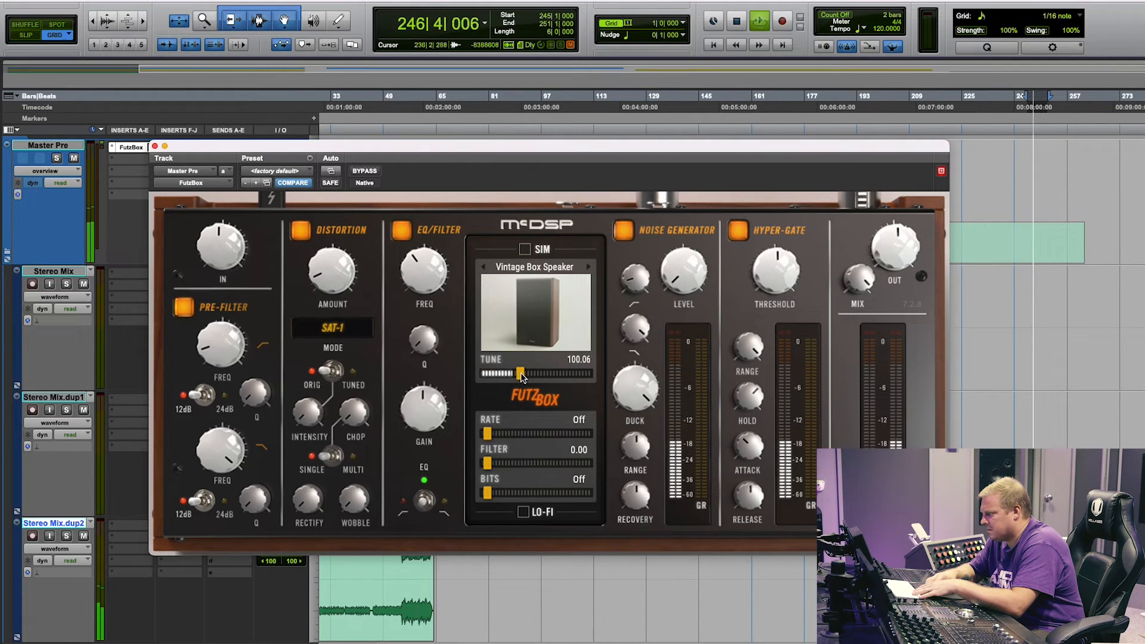
Step: Set the FutzBox simulation's tune to 151.28 and change its model to Business Phone
drag(521, 376, 552, 376)
click(589, 266)
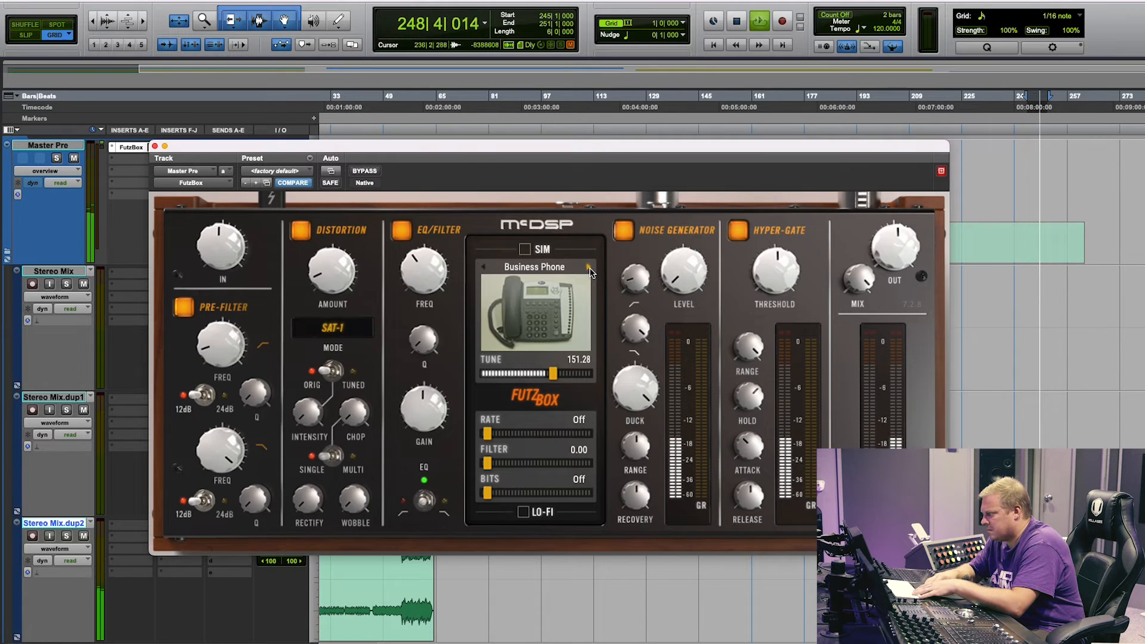
Step: Set FutzBox's distortion amount to 14.7 %
mouse_move(251, 332)
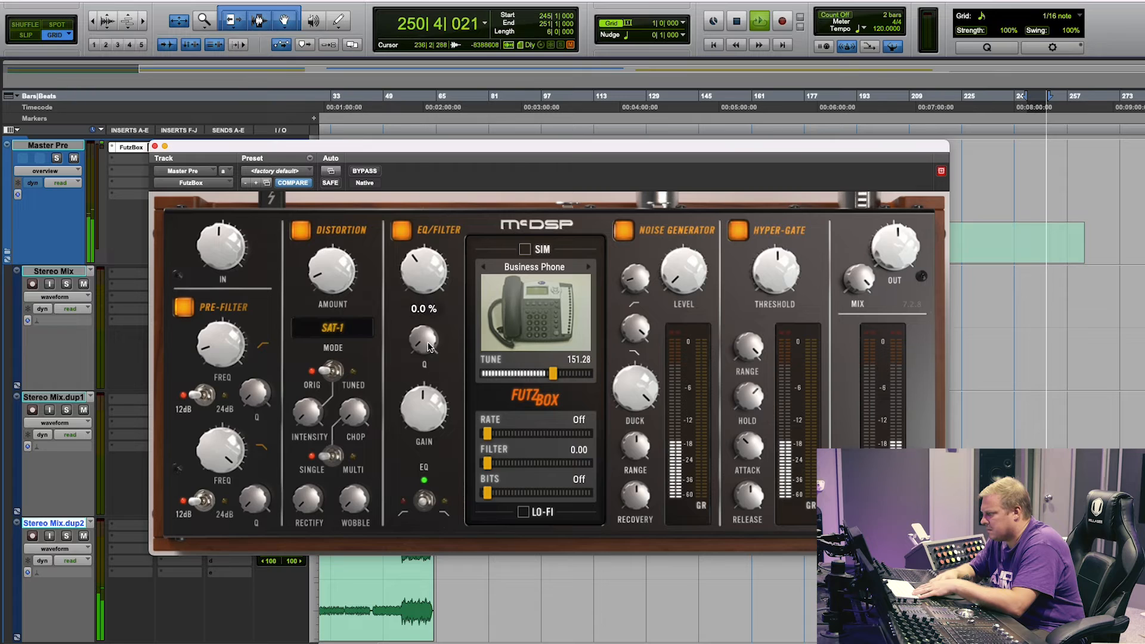
mouse_move(328, 276)
mouse_down()
mouse_move(327, 249)
mouse_move(328, 262)
mouse_up()
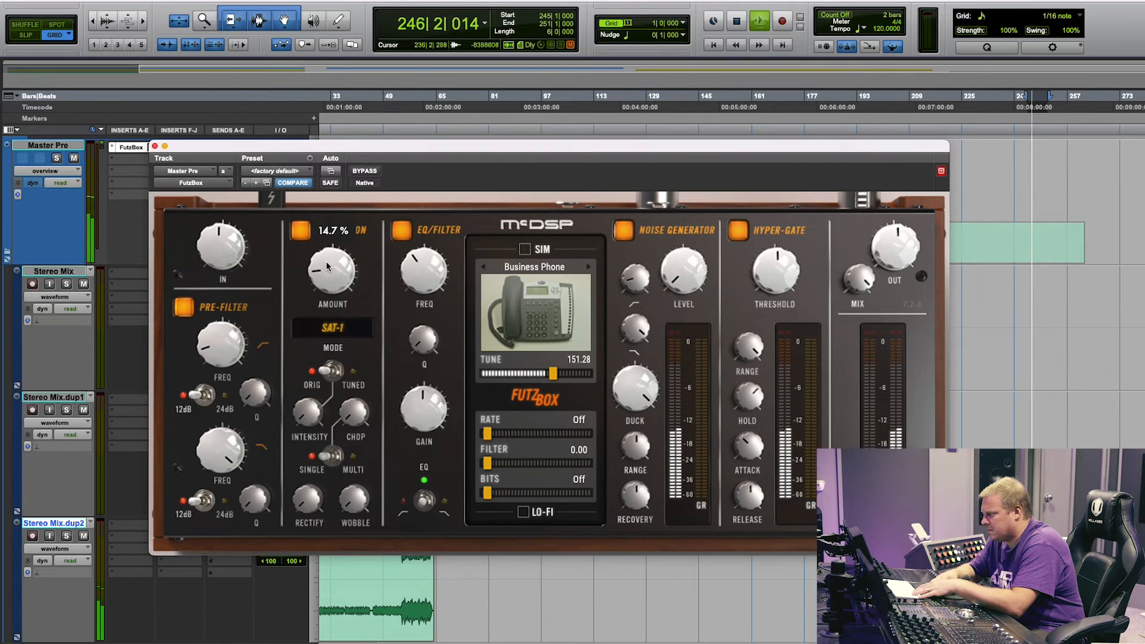
Step: Set the FutzBox simulation's tune to 166.39 and compare the guitars with the plug-in bypassed and active
click(525, 251)
mouse_move(554, 379)
mouse_down()
mouse_move(488, 380)
mouse_move(562, 379)
mouse_up()
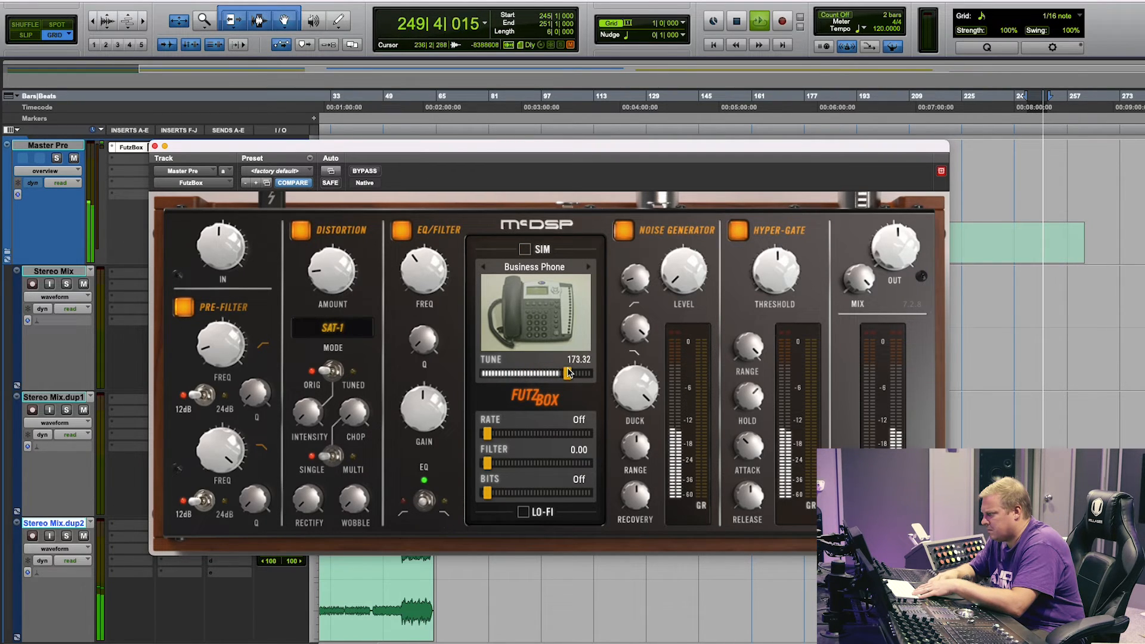
click(371, 174)
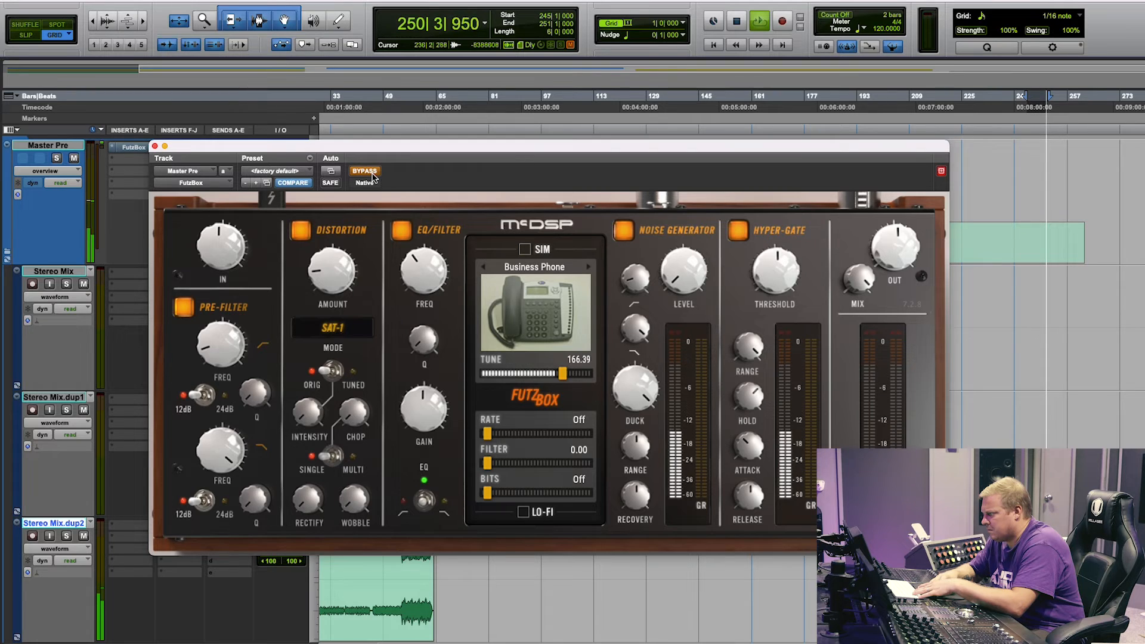
click(365, 171)
Step: Adjust FutzBox's output level slightly and compare the bypassed and processed sound again
drag(892, 254, 891, 274)
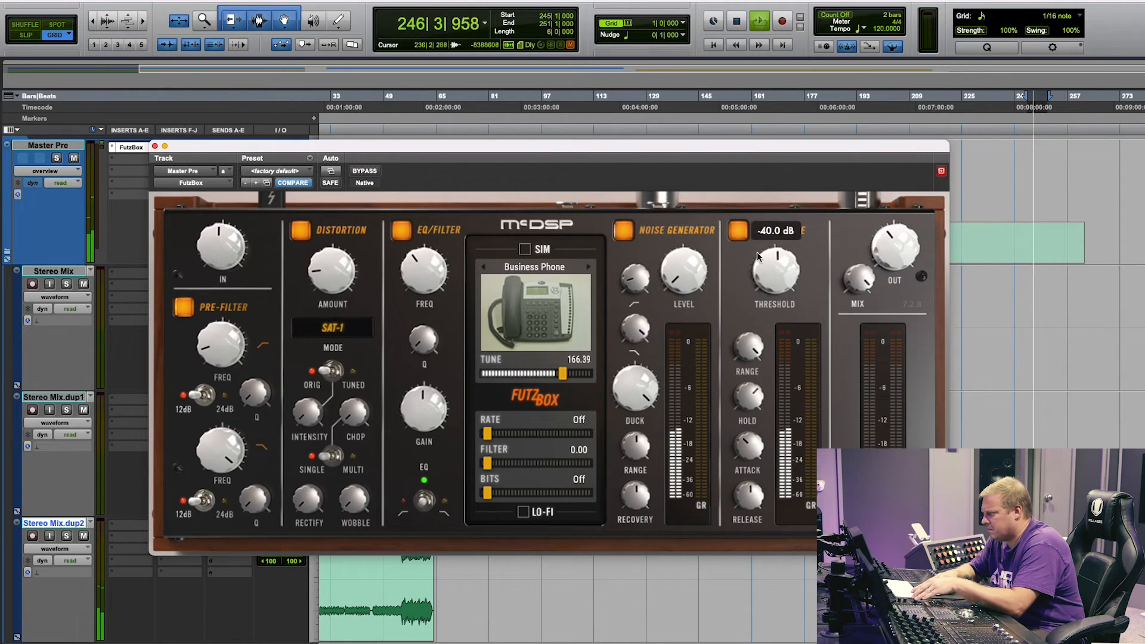
click(374, 173)
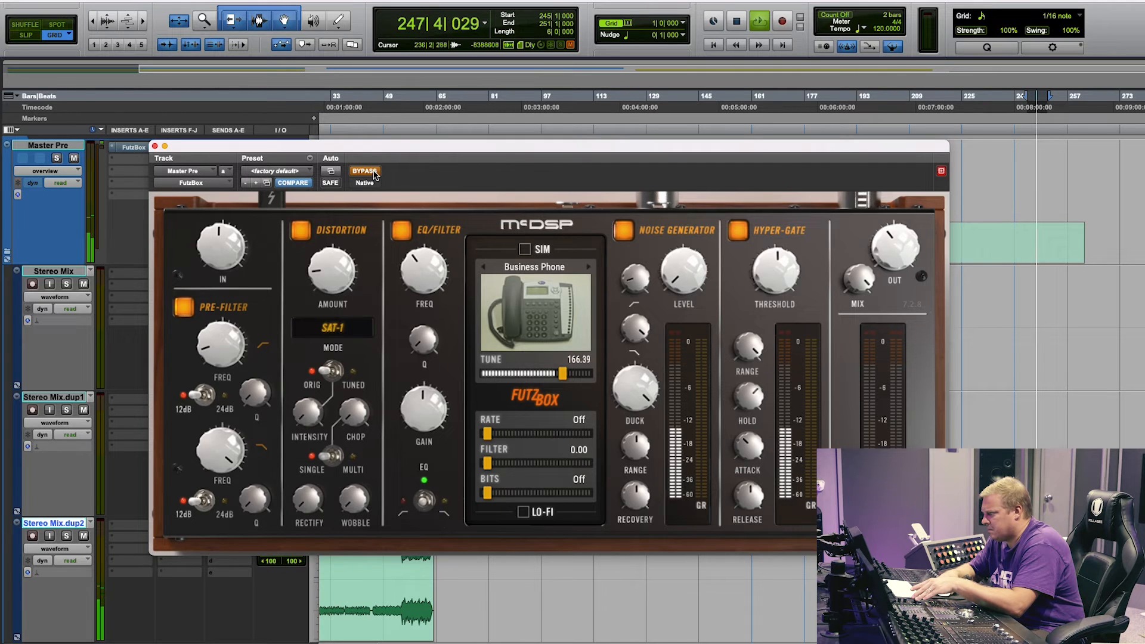
click(374, 173)
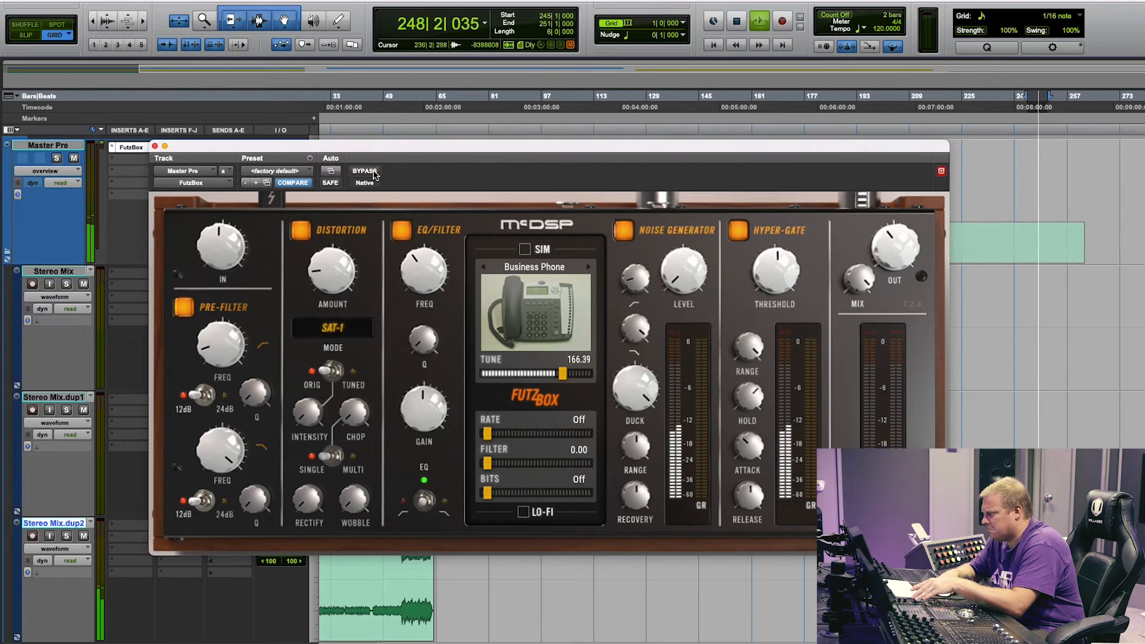
Step: Enable the FutzBox simulation and audition successive telephone models, from Candlestick Phone through Cheapo Headset and Desk Phone to Euro Phone
click(587, 269)
click(587, 269)
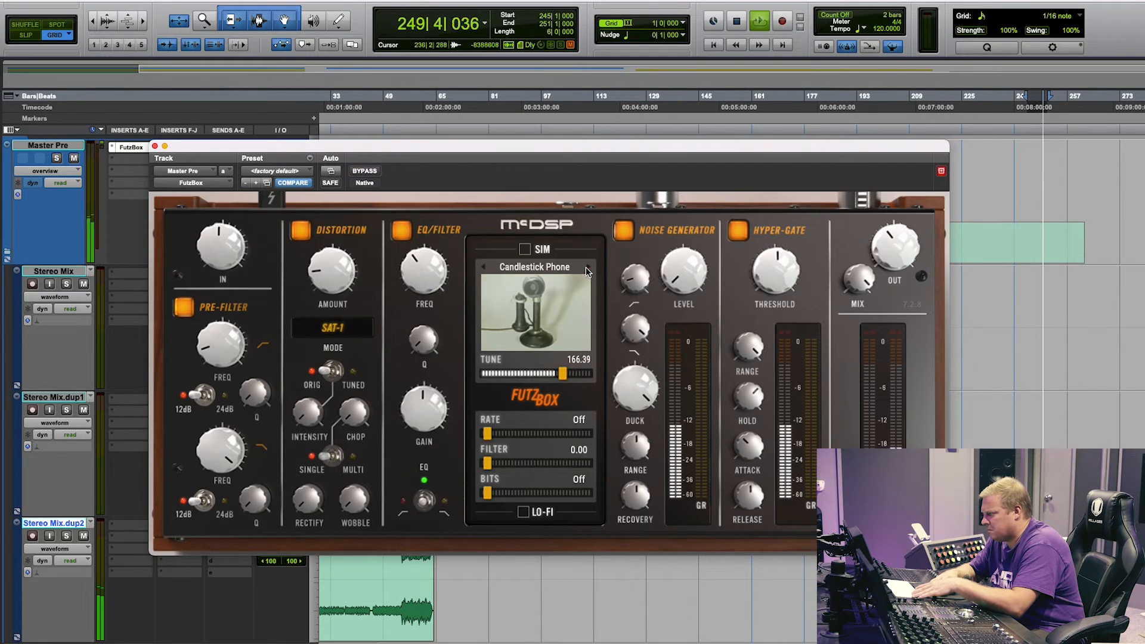
click(588, 269)
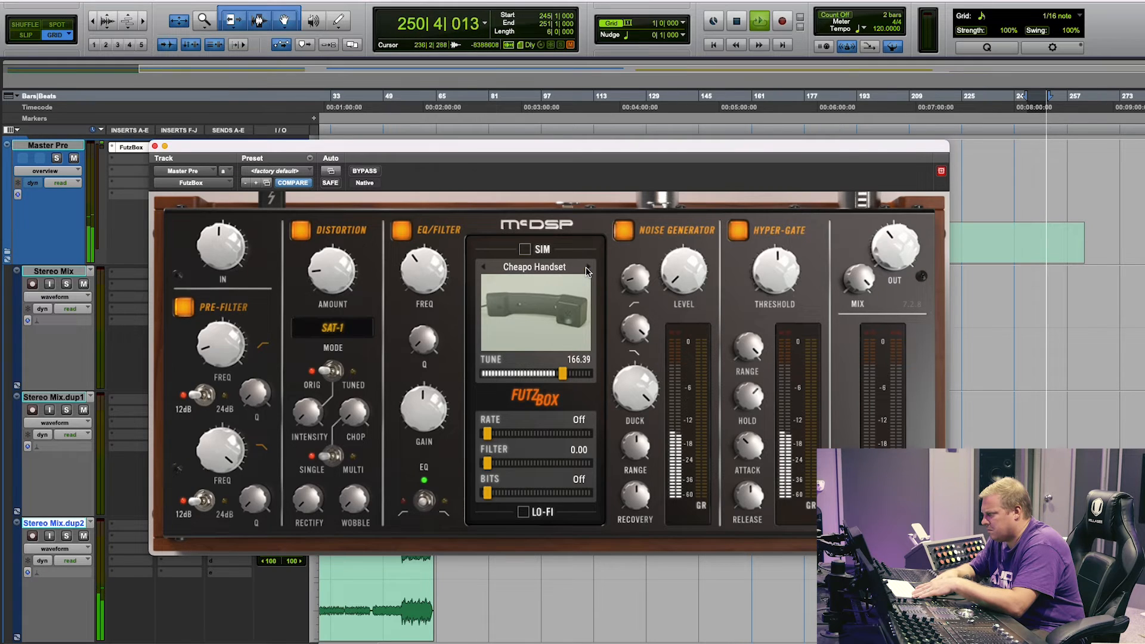
click(588, 269)
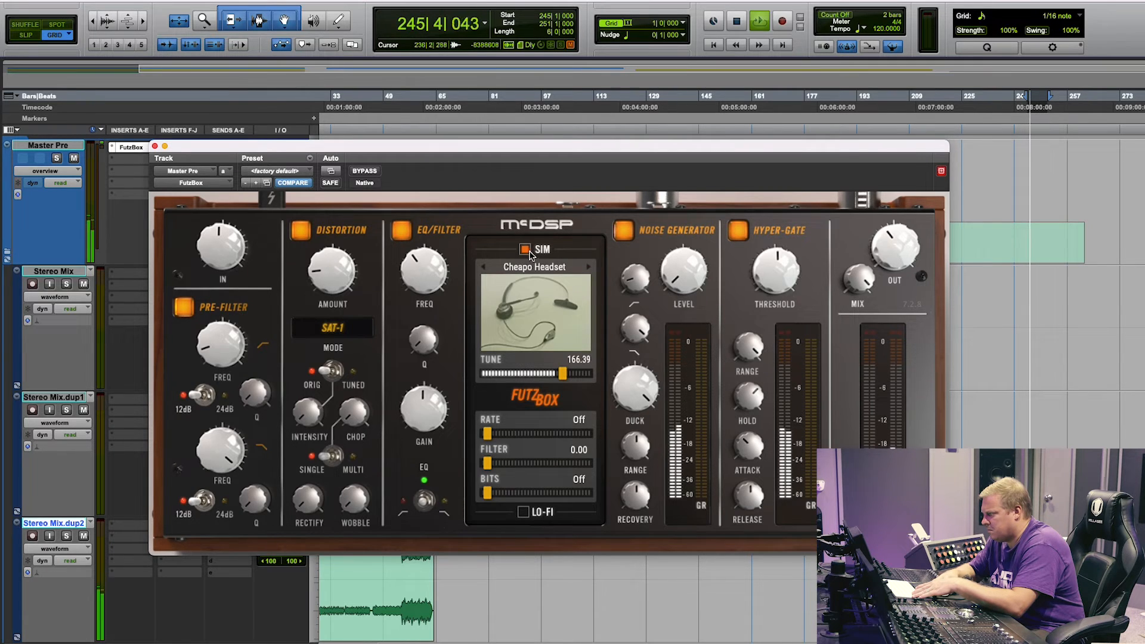
click(589, 269)
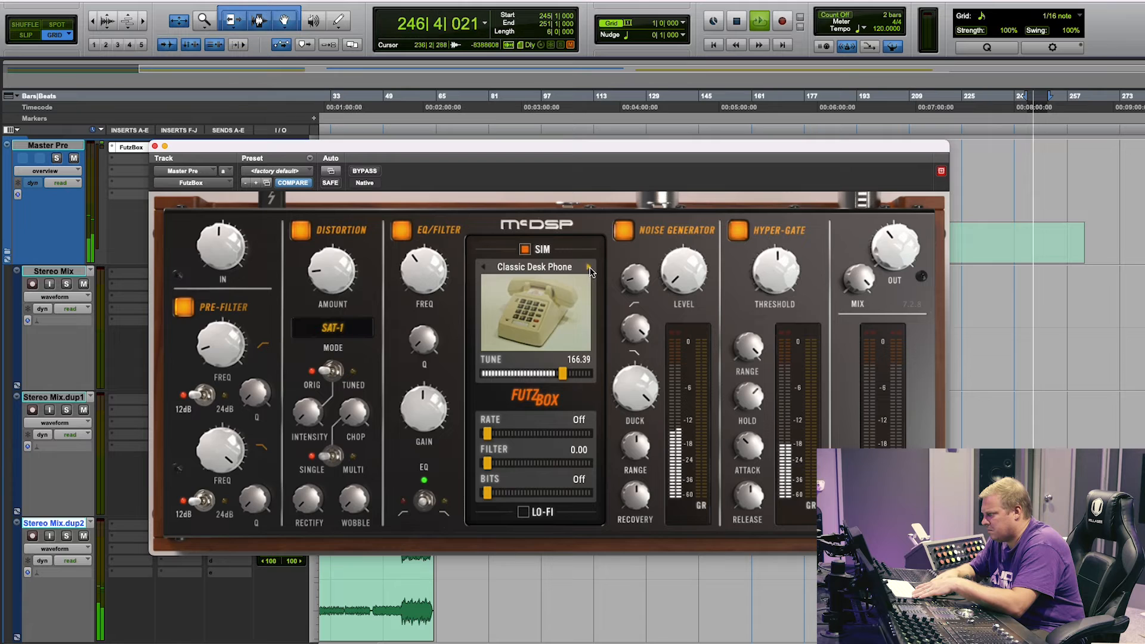
click(589, 269)
click(589, 269)
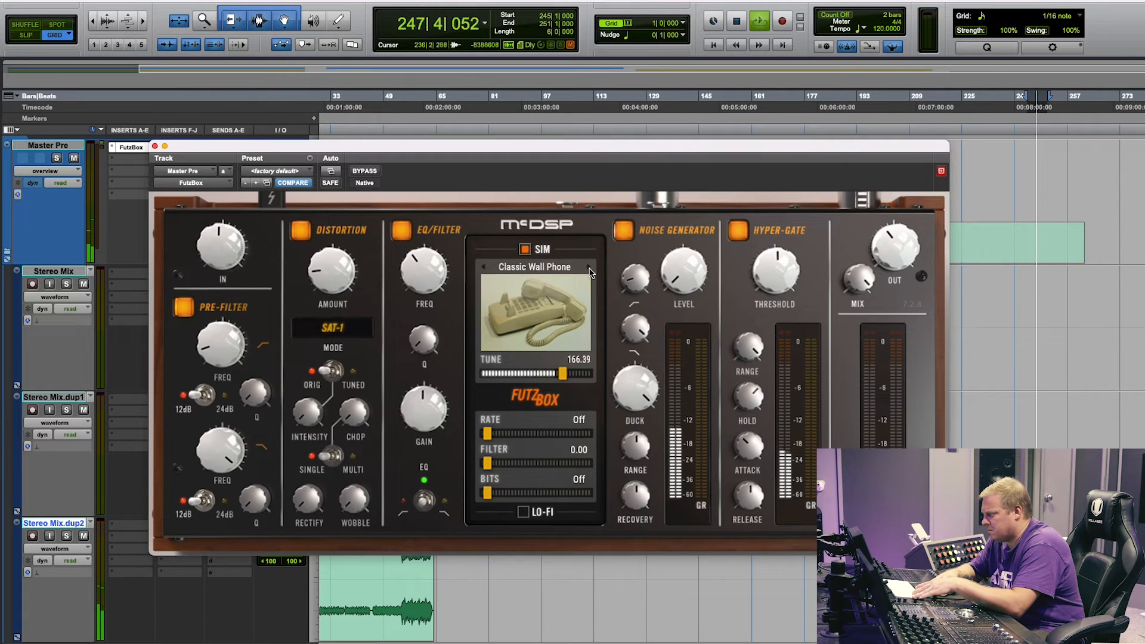
click(589, 269)
click(588, 269)
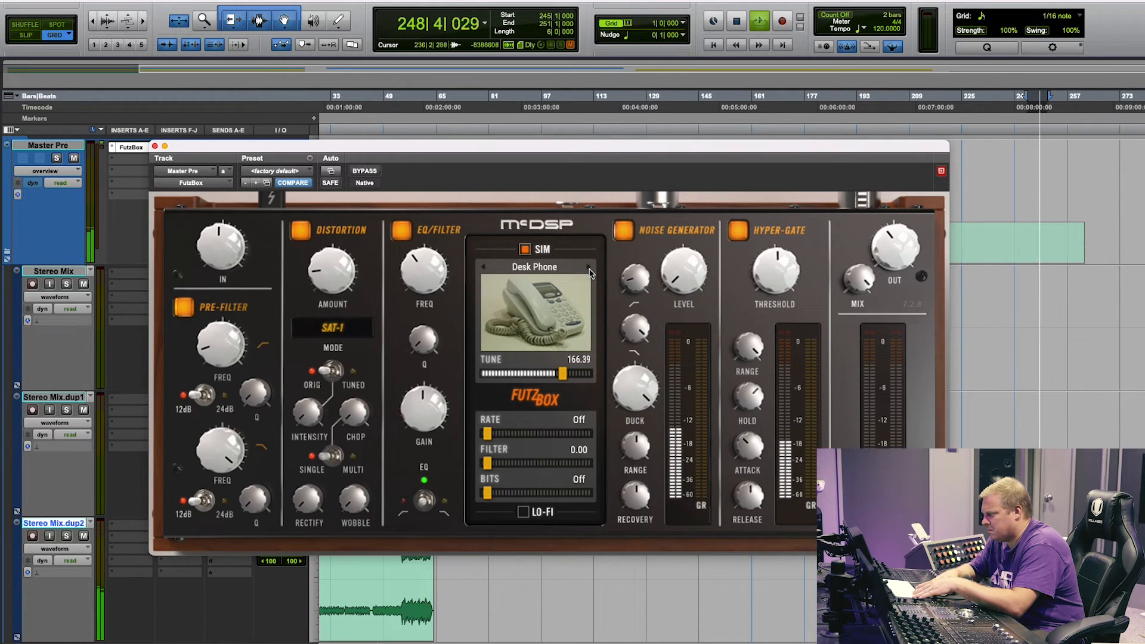
click(589, 269)
click(589, 268)
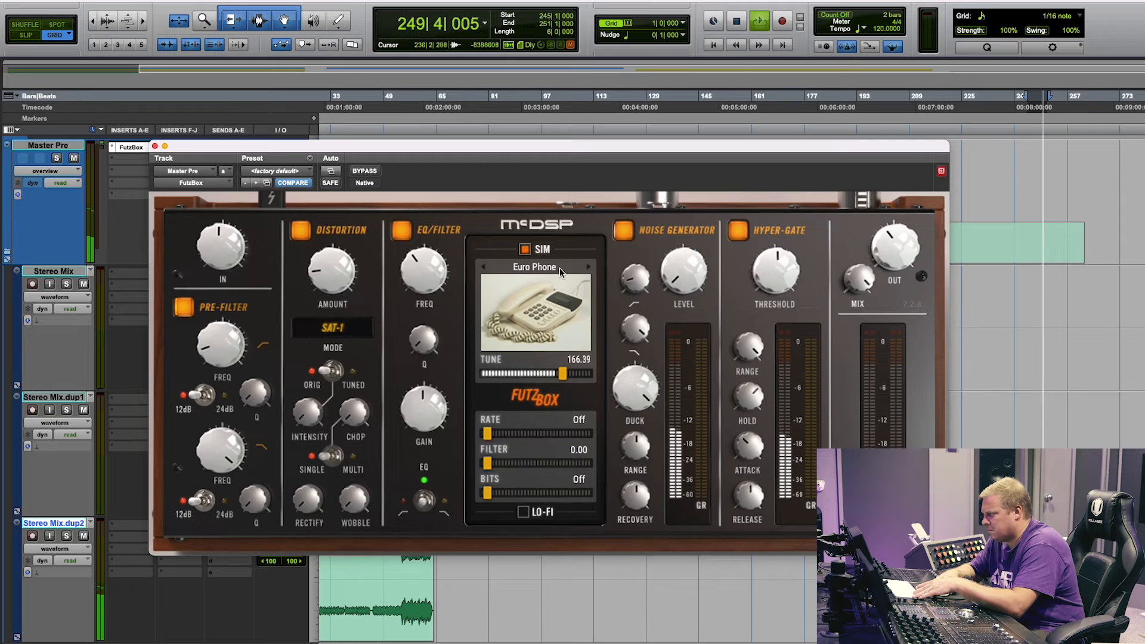
Step: Audition the House Phone and Glass Jar 3 simulation models on the guitars, and stop playback
click(559, 267)
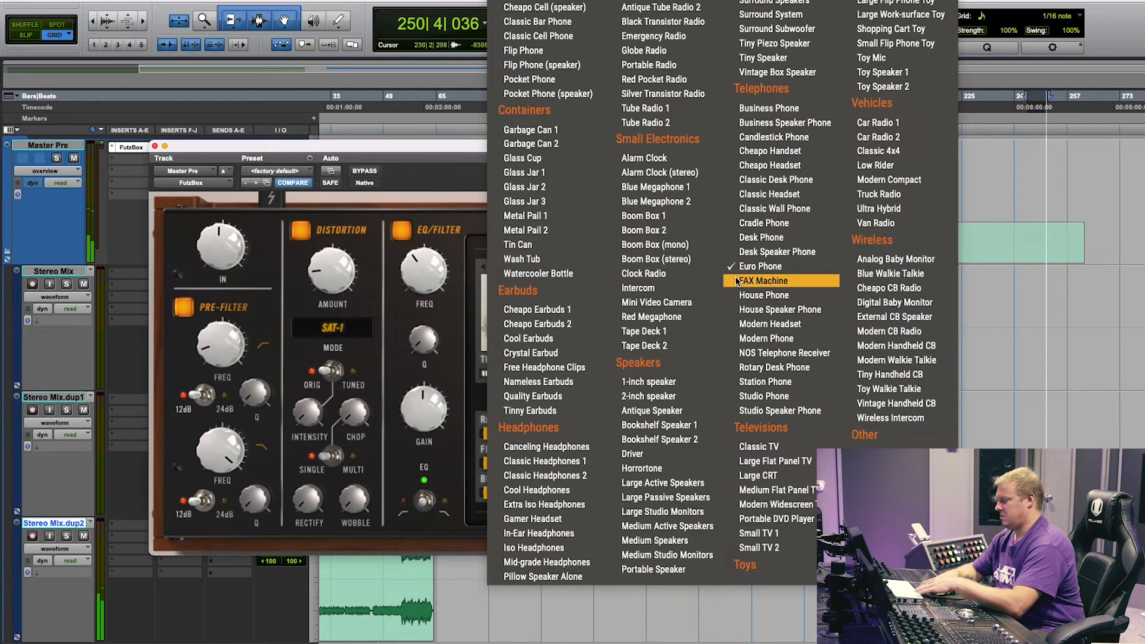
click(779, 296)
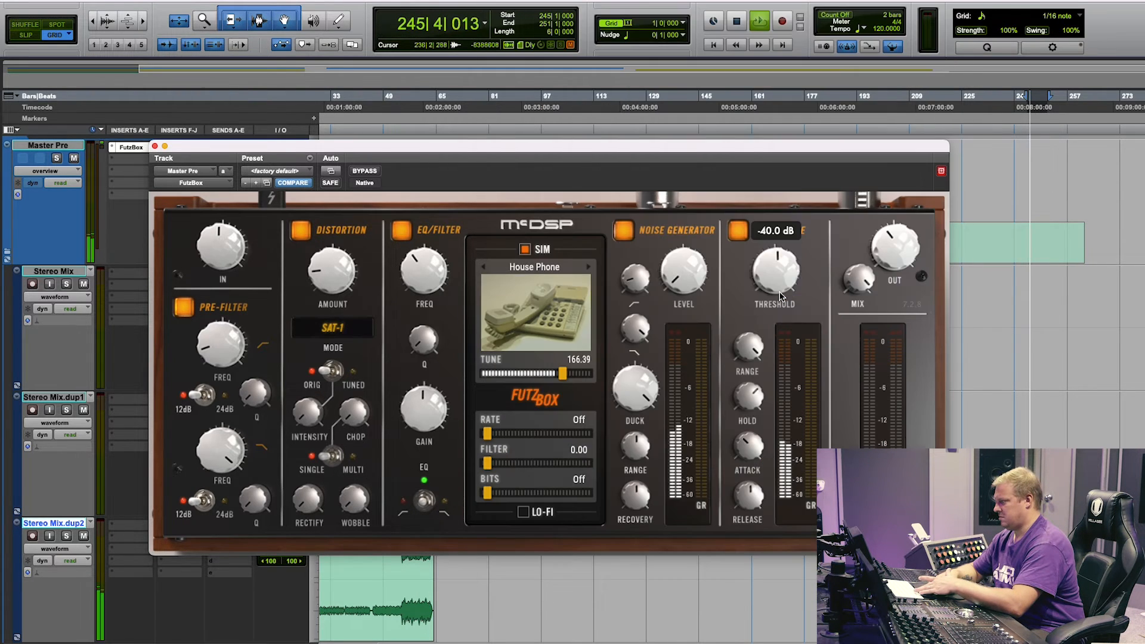
click(544, 264)
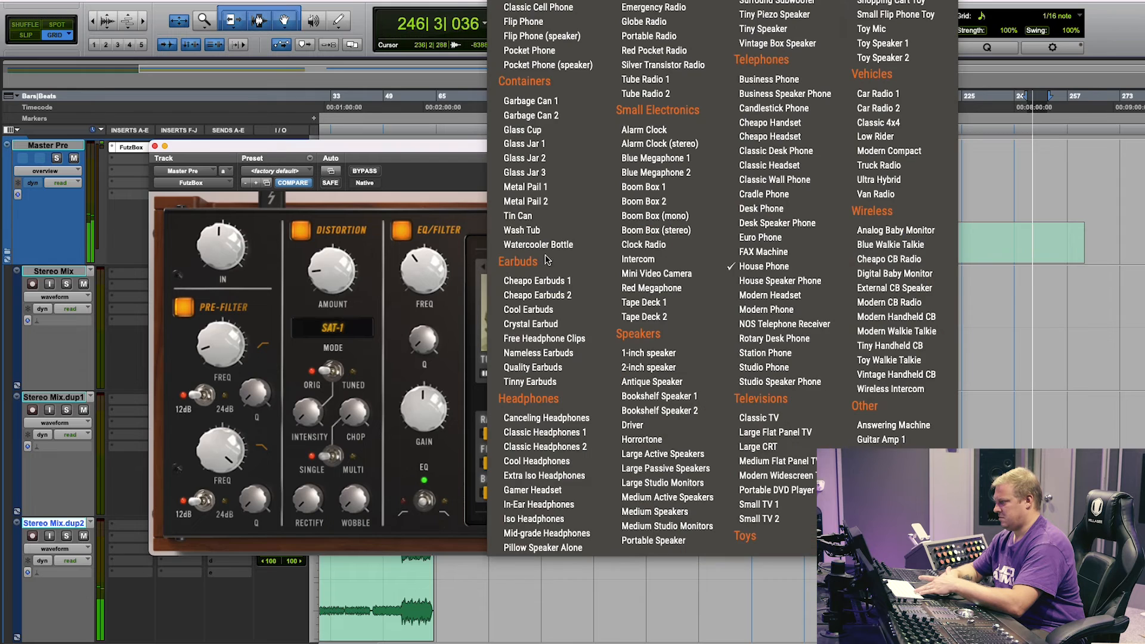
click(544, 172)
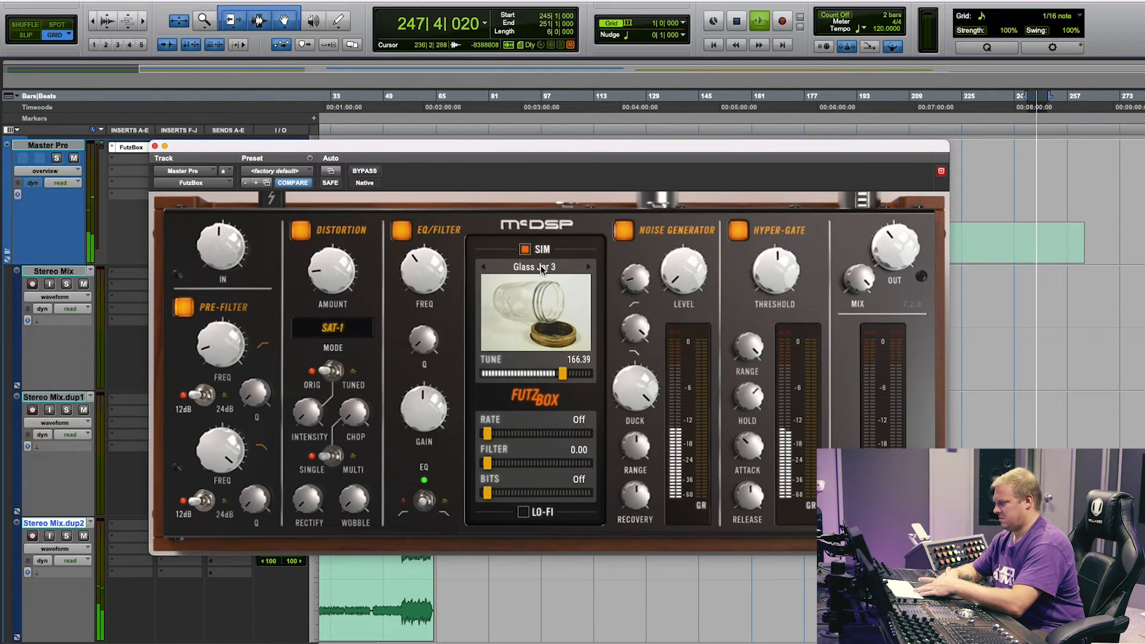
key(space)
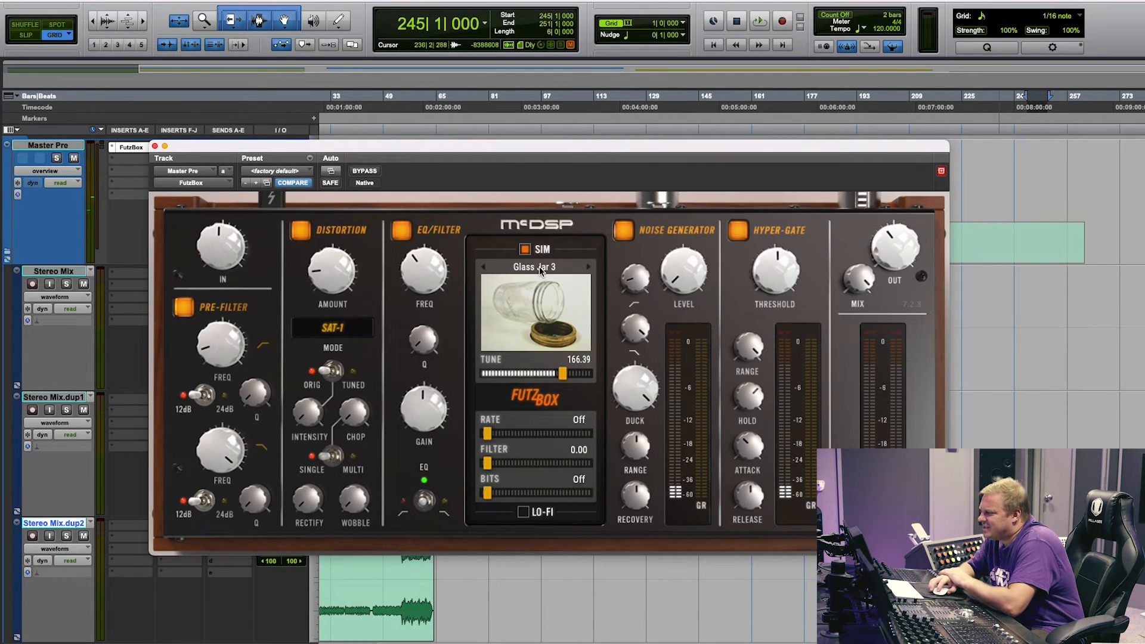
Step: Switch the simulation to Blue Megaphone 1, compare the guitars with SIM off and on, and stop playback
click(540, 264)
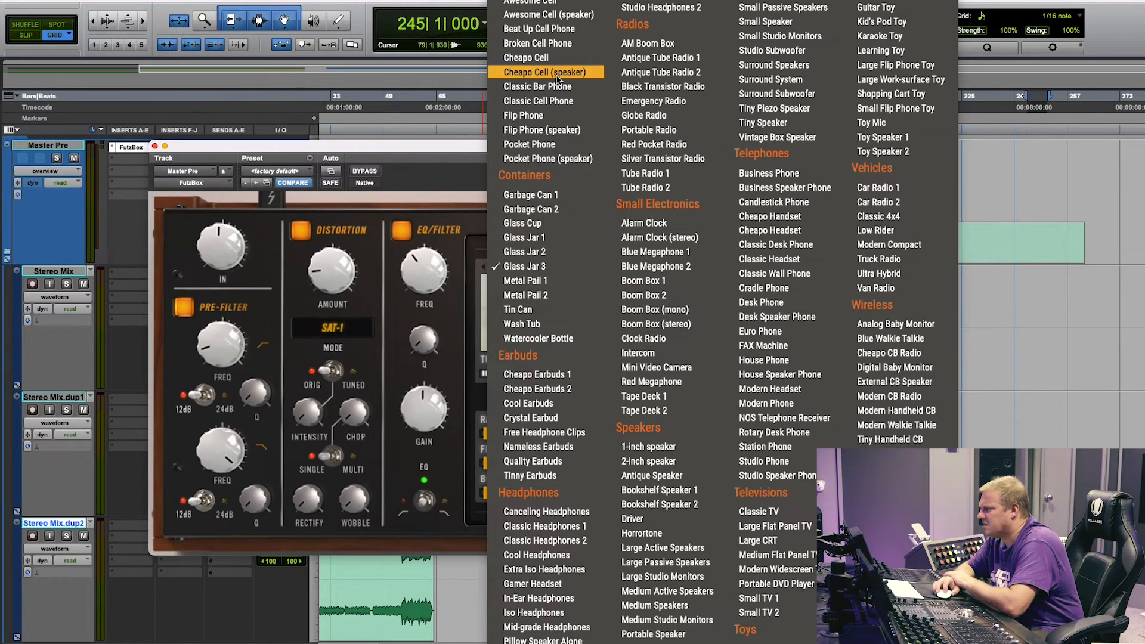
click(683, 258)
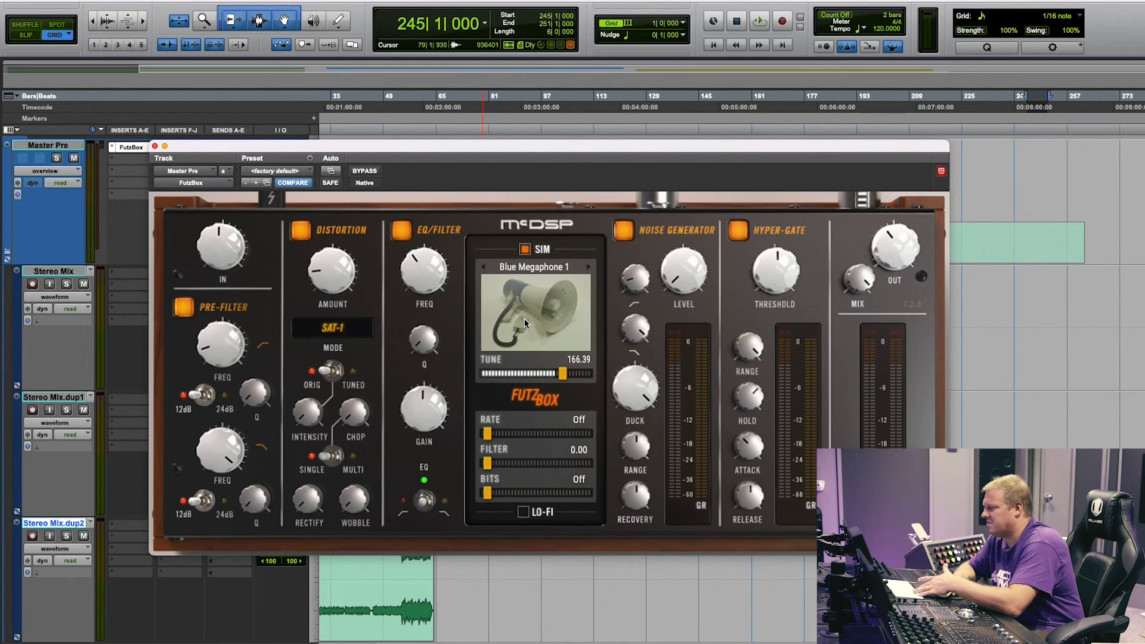
click(527, 253)
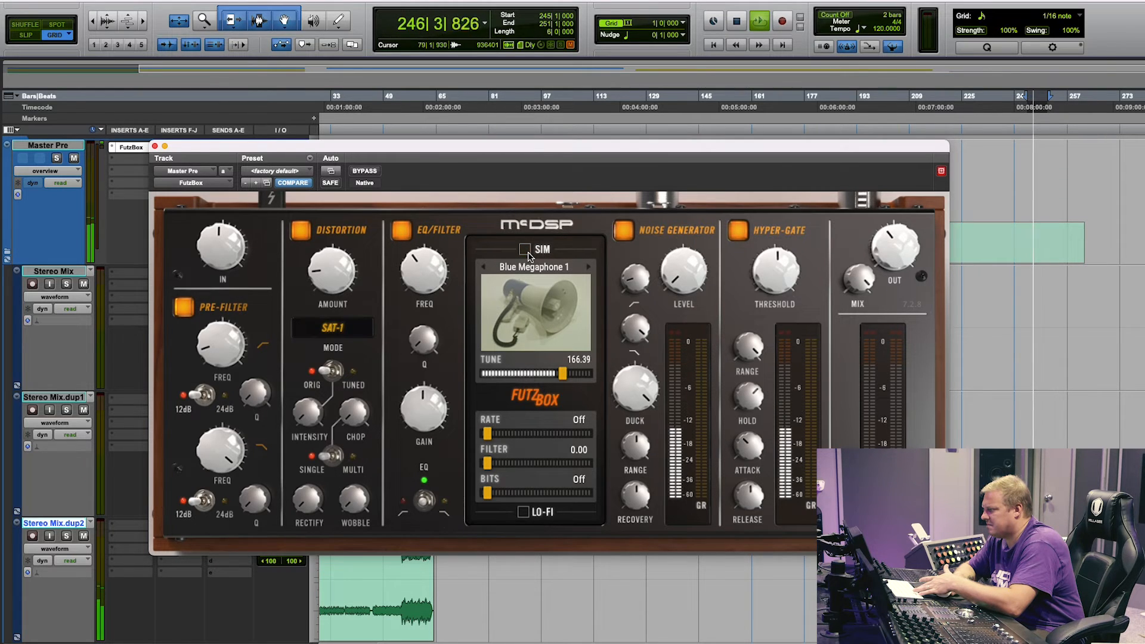
click(525, 249)
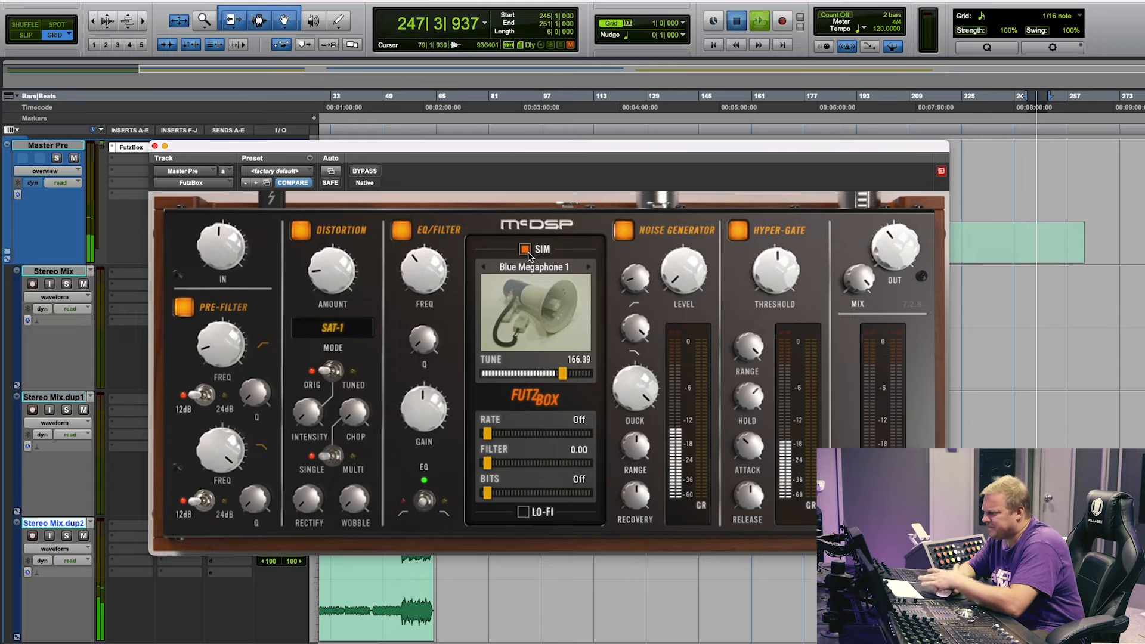
key(space)
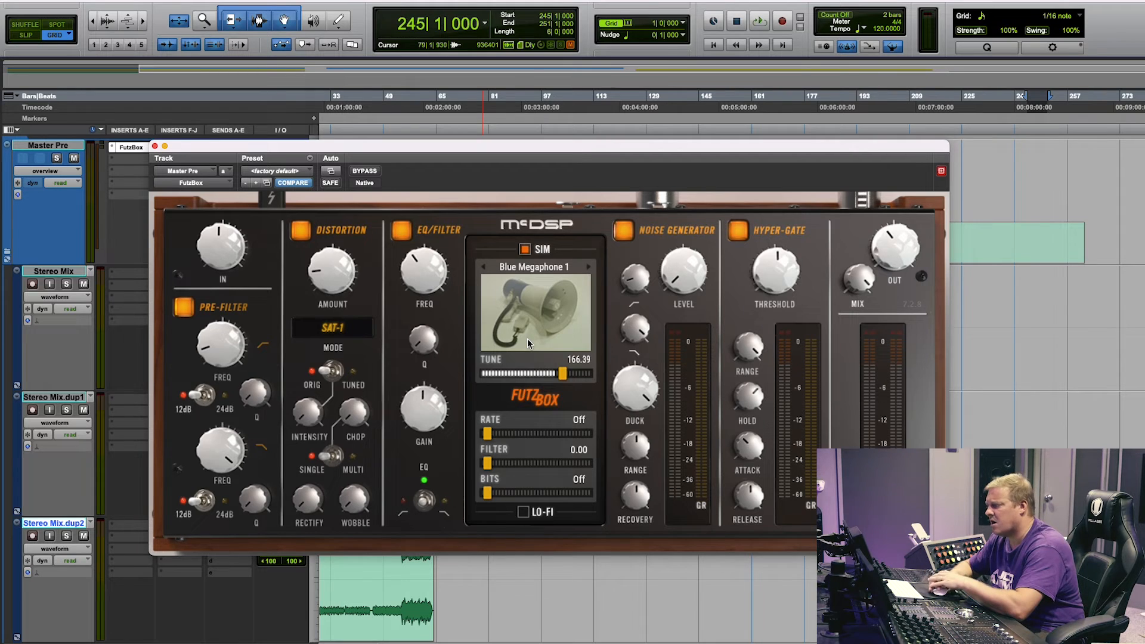
Step: Switch the simulation model to FAX Machine and play the guitars through it from the selection start
click(532, 267)
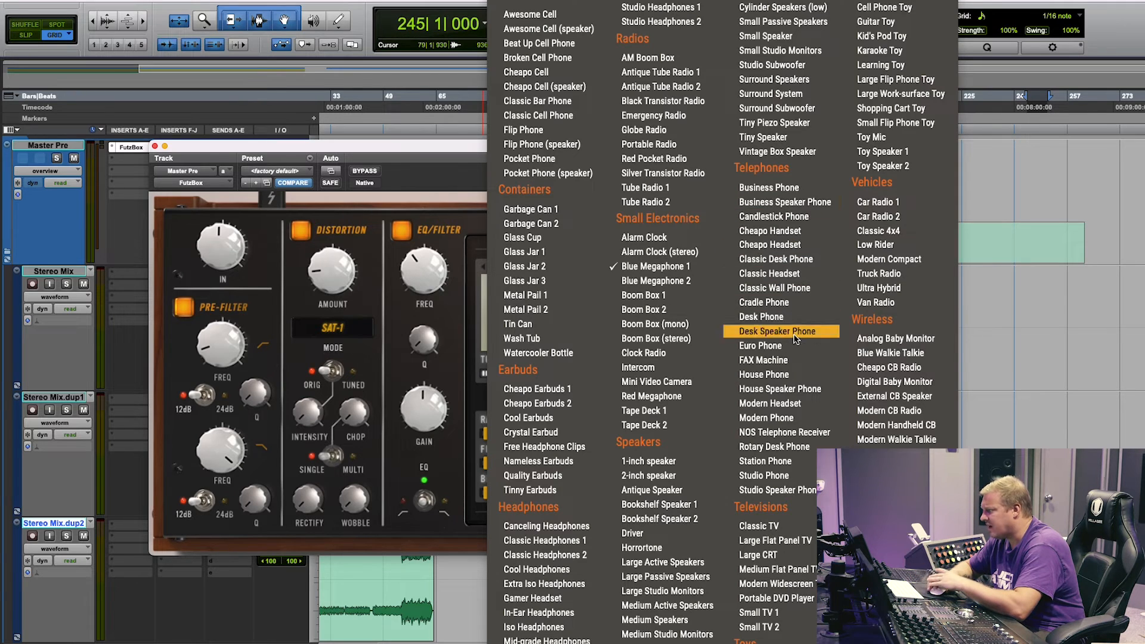
click(778, 361)
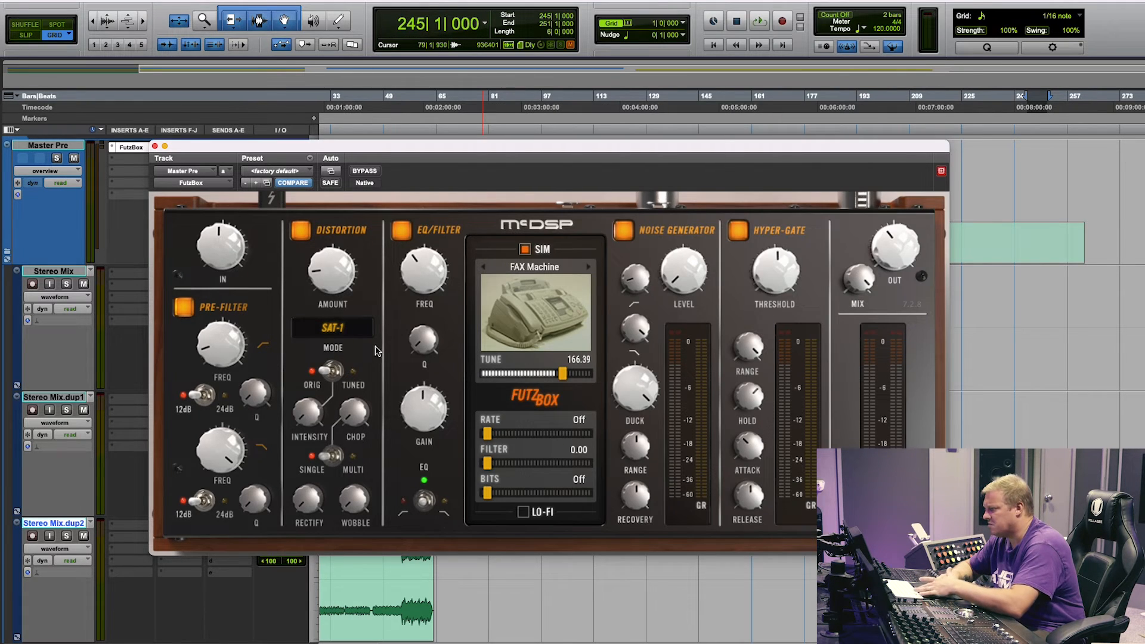
key(space)
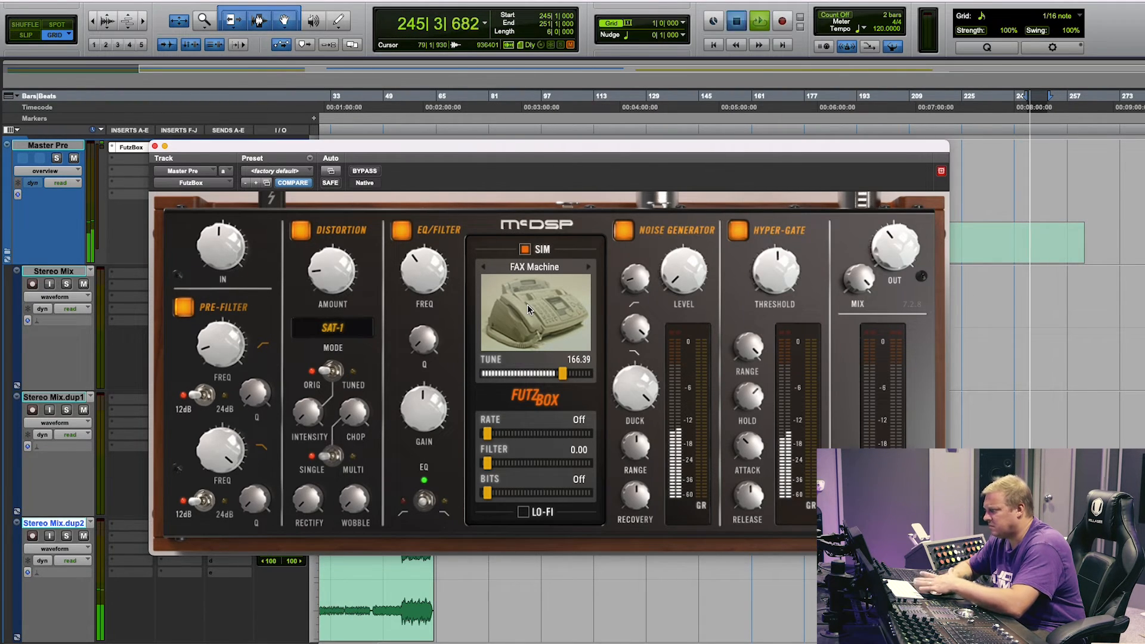
key(space)
key(space)
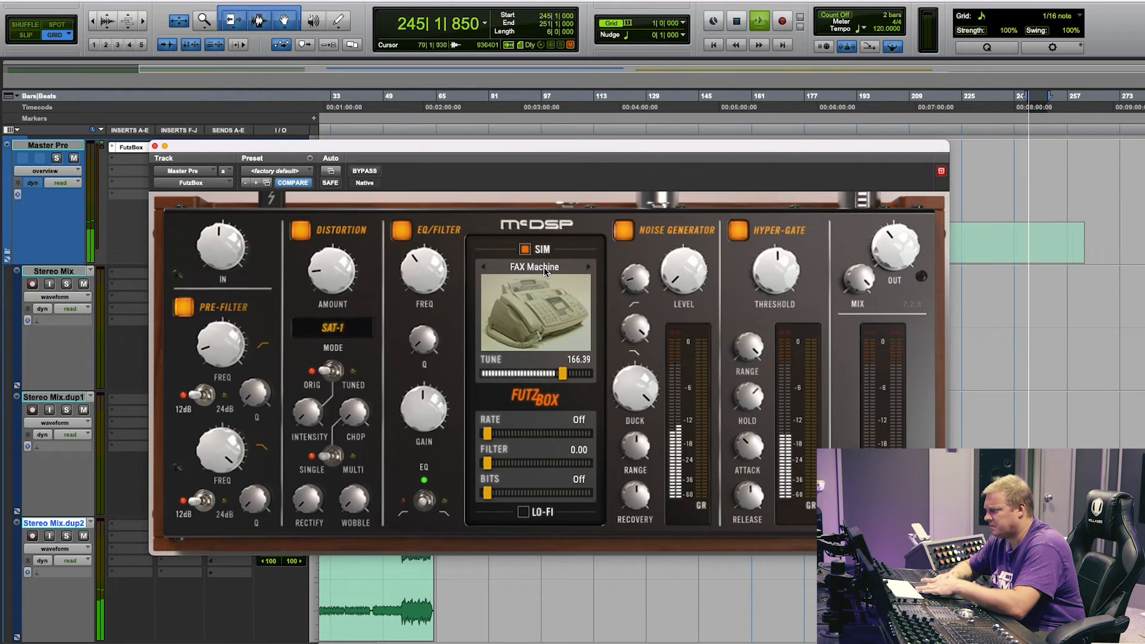
Step: Advance the simulation through the telephone models past House Speaker Phone and Modern Headset while the guitars play
click(586, 269)
click(587, 270)
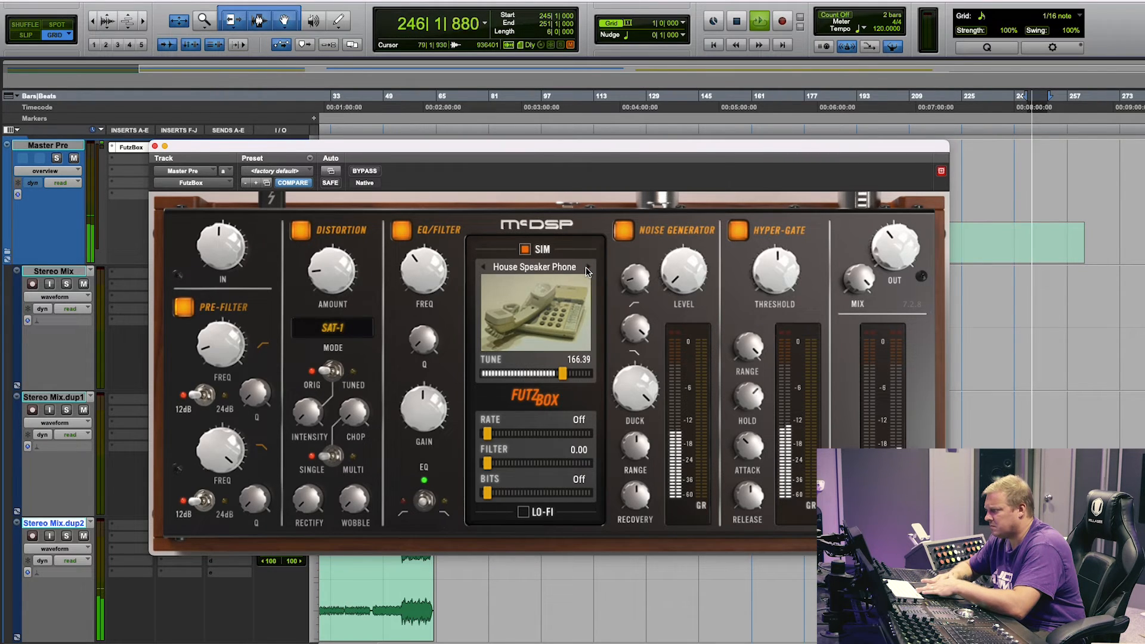
click(586, 268)
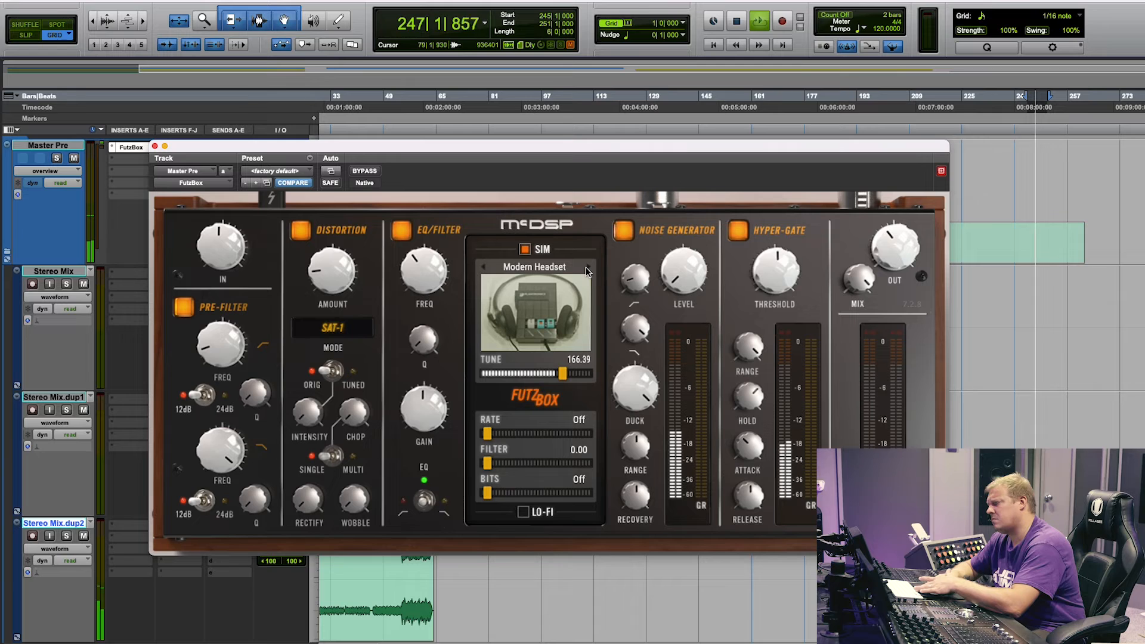
click(586, 268)
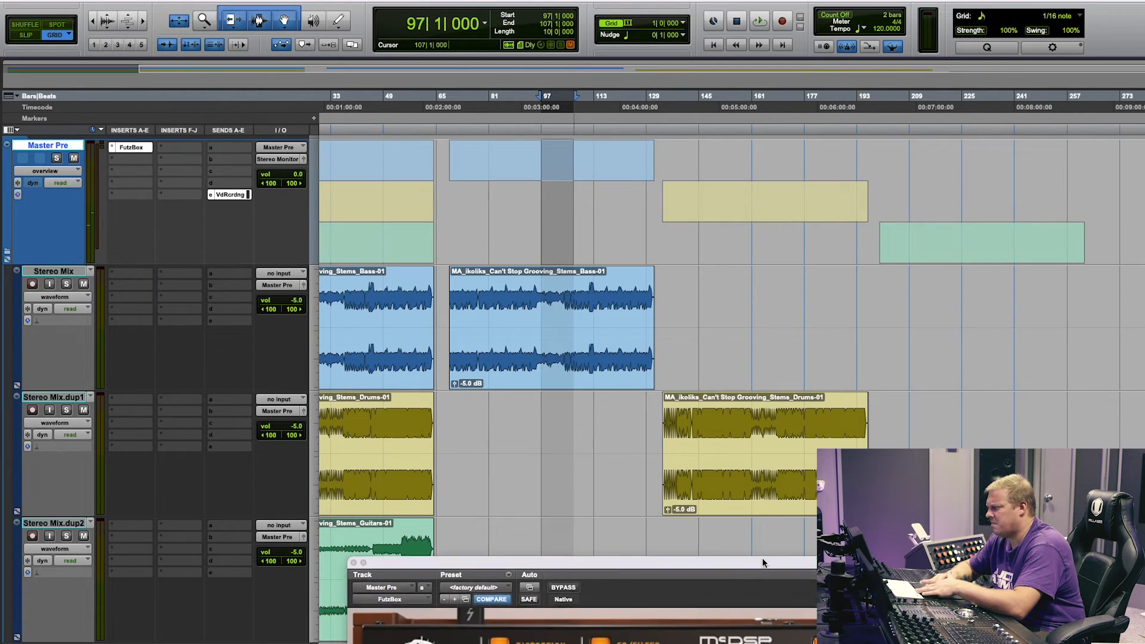
Step: Select bars 115 to 127 of the bass clip and audition the NOS Telephone Receiver and Rotary Desk Phone simulations on it
drag(600, 296, 641, 294)
drag(684, 481, 623, 156)
click(722, 278)
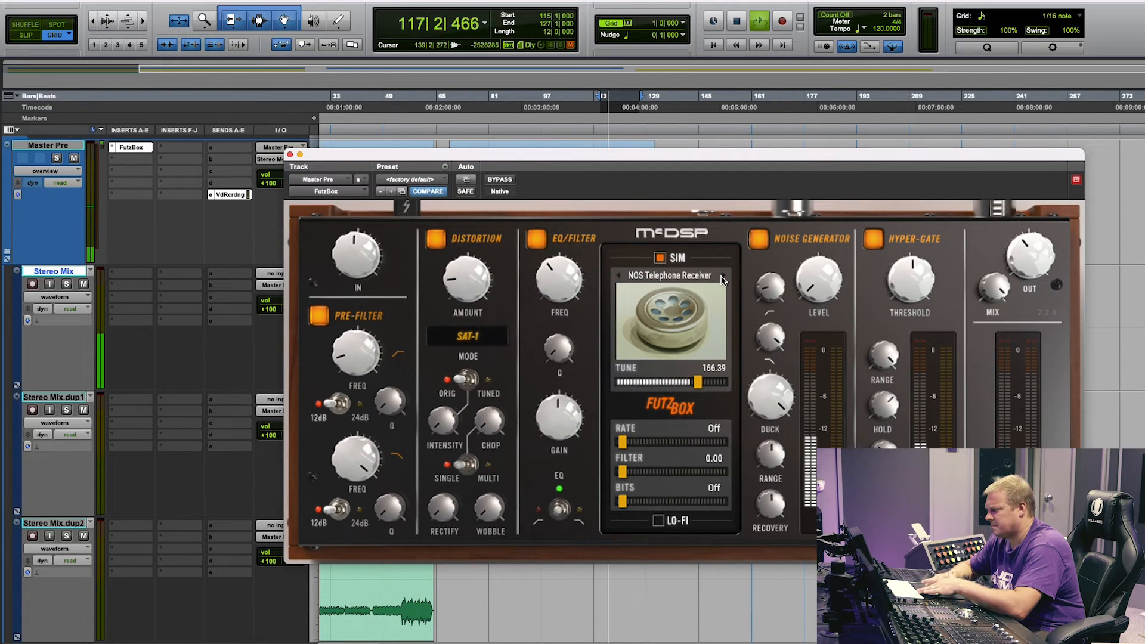
click(722, 278)
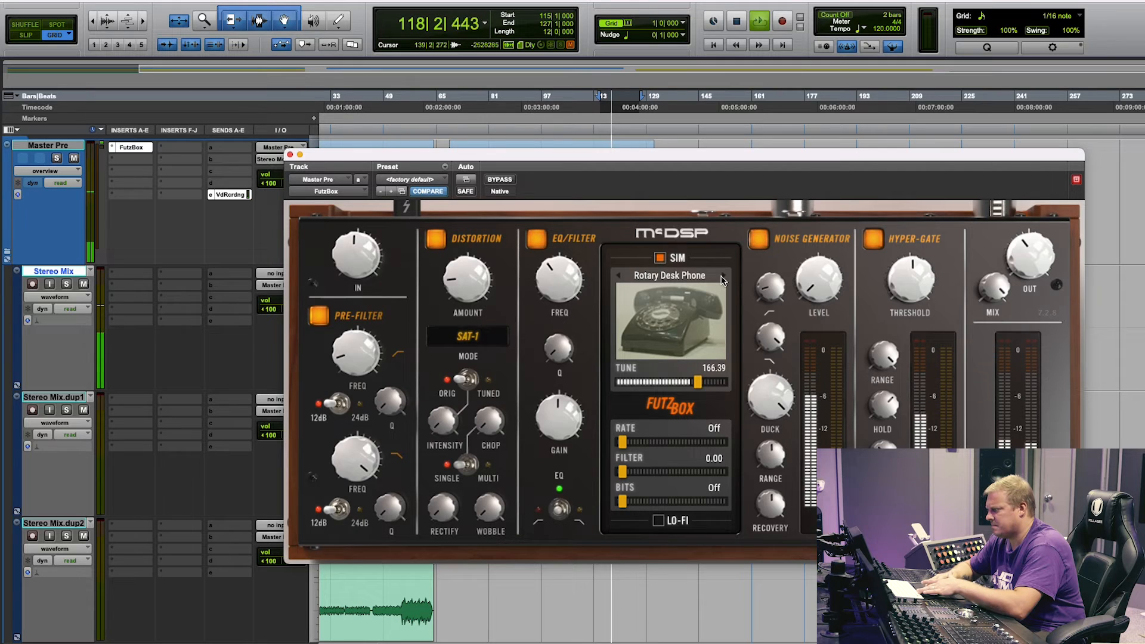
key(space)
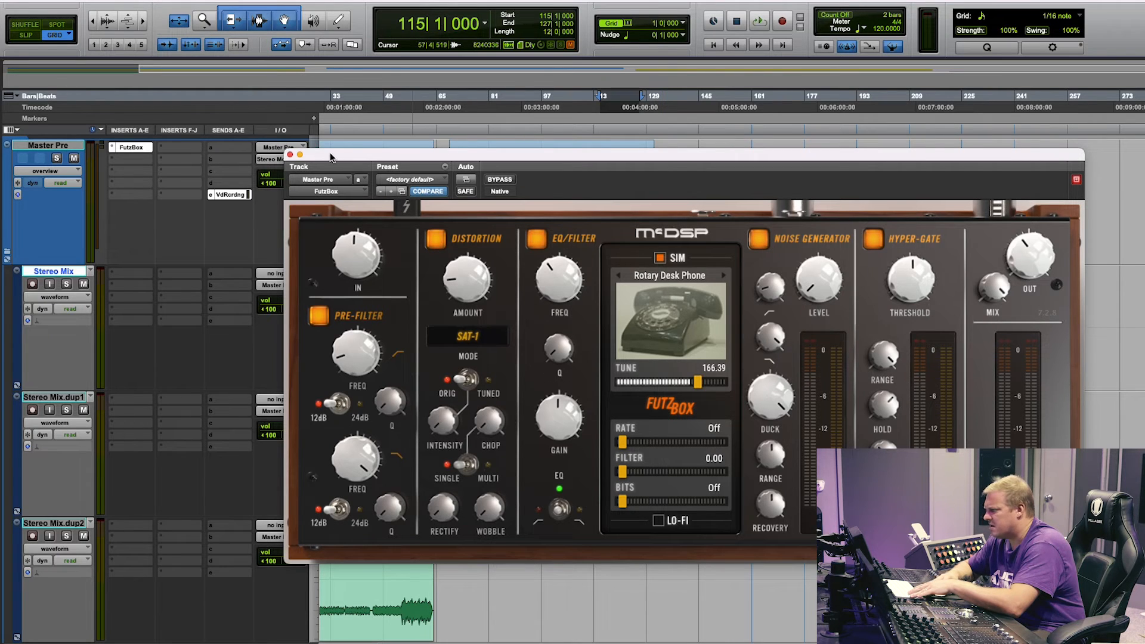
Step: Close FutzBox and replace it on Master Pre with the McDSP MC404 Multi-Band plug-in, placing its window so all four bands show
click(290, 155)
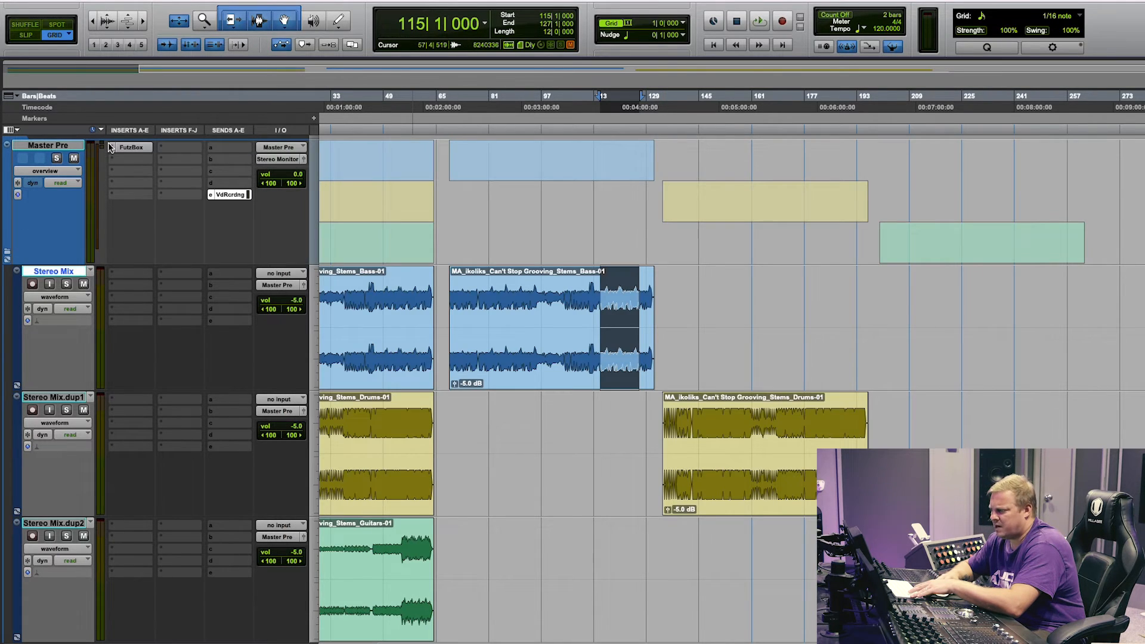
click(113, 149)
mouse_move(167, 147)
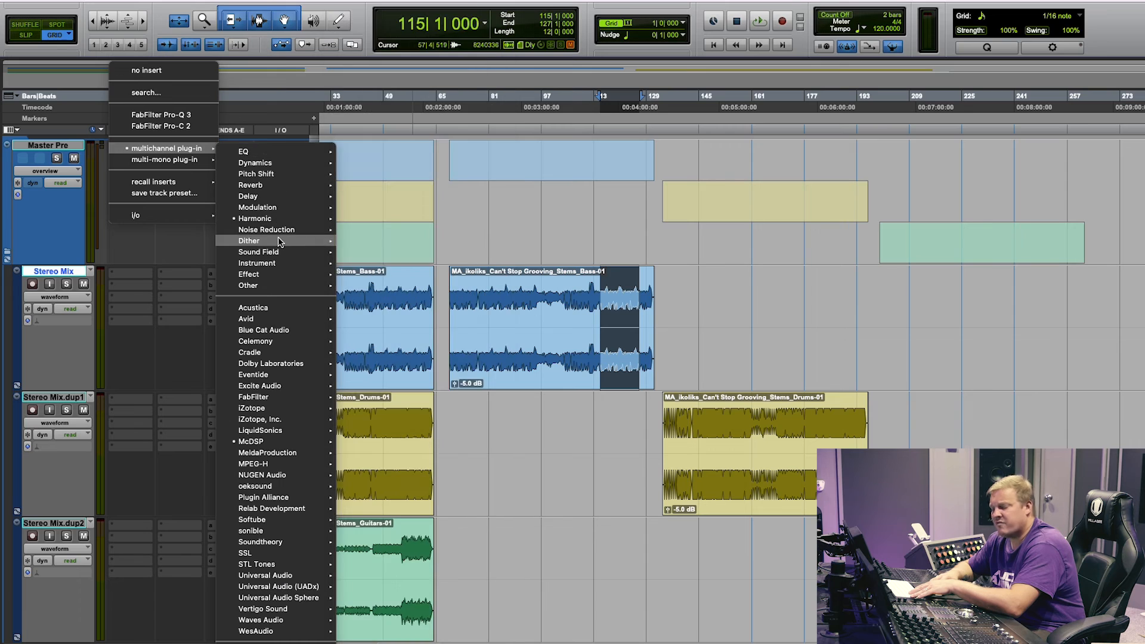
mouse_move(279, 220)
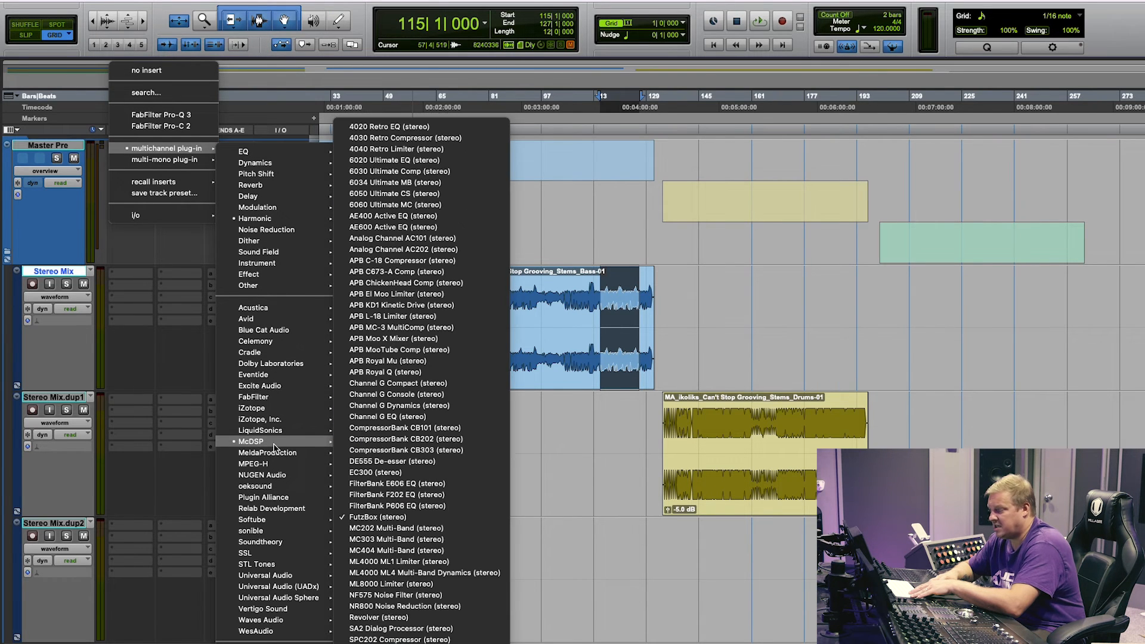
mouse_move(274, 441)
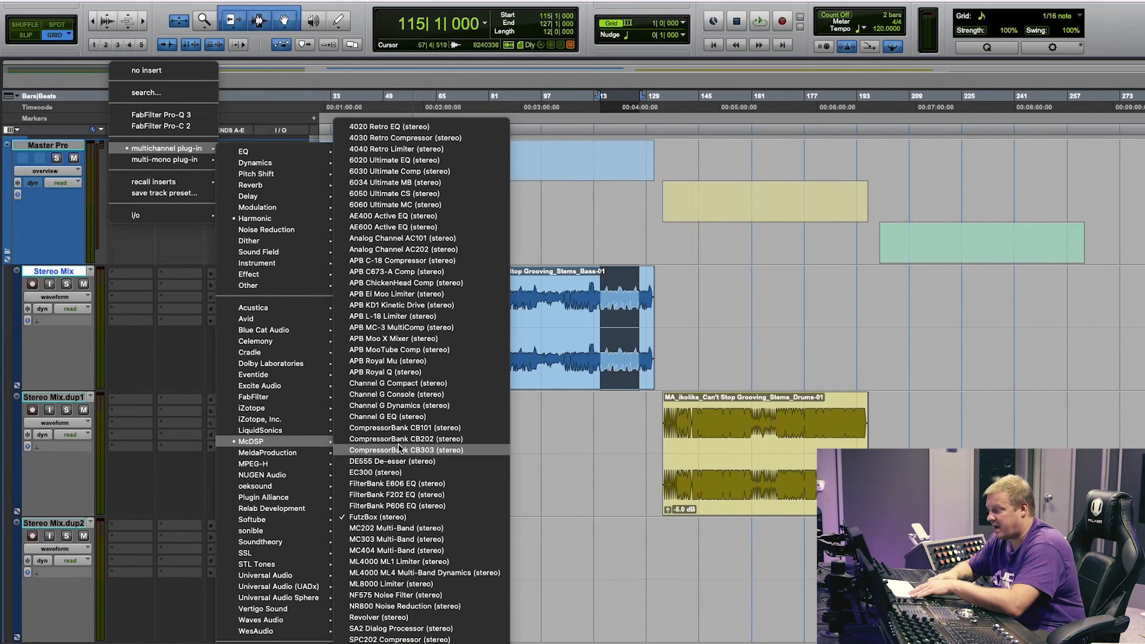
click(403, 551)
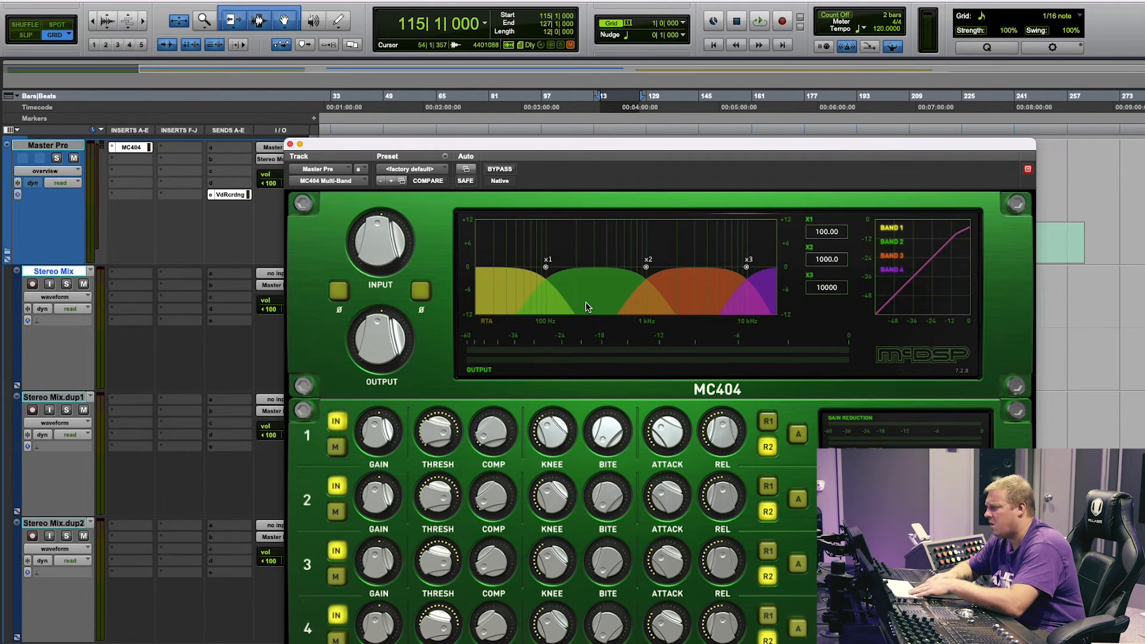
drag(595, 161, 591, 81)
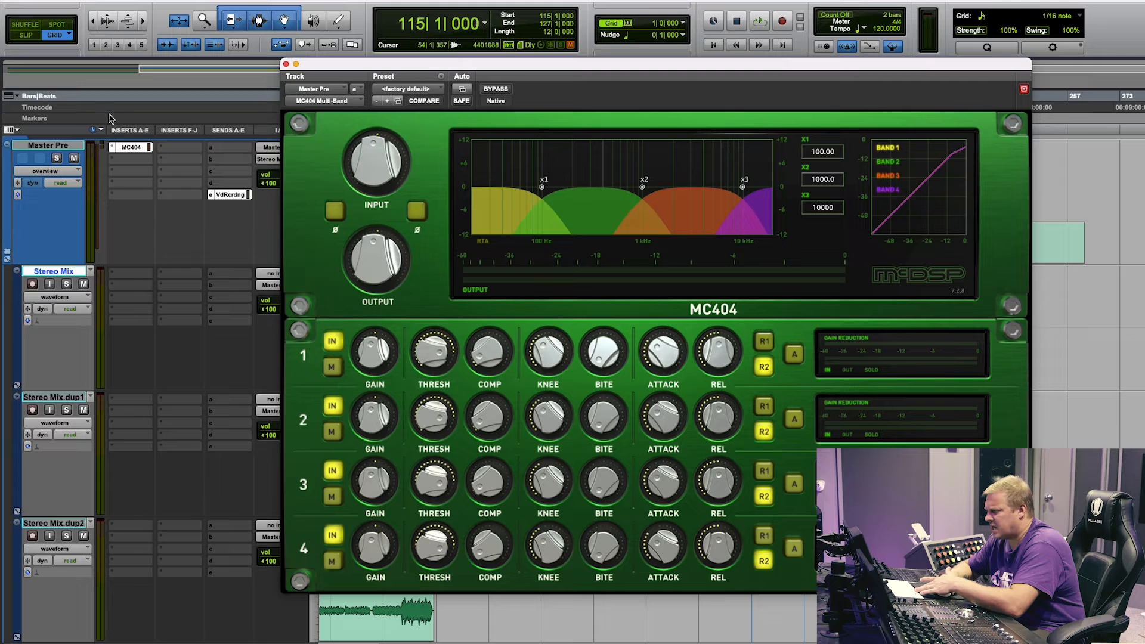
Step: Switch the Master Pre insert to MC202 Multi-Band and select bars 179 to 193 of the drums clip
click(111, 151)
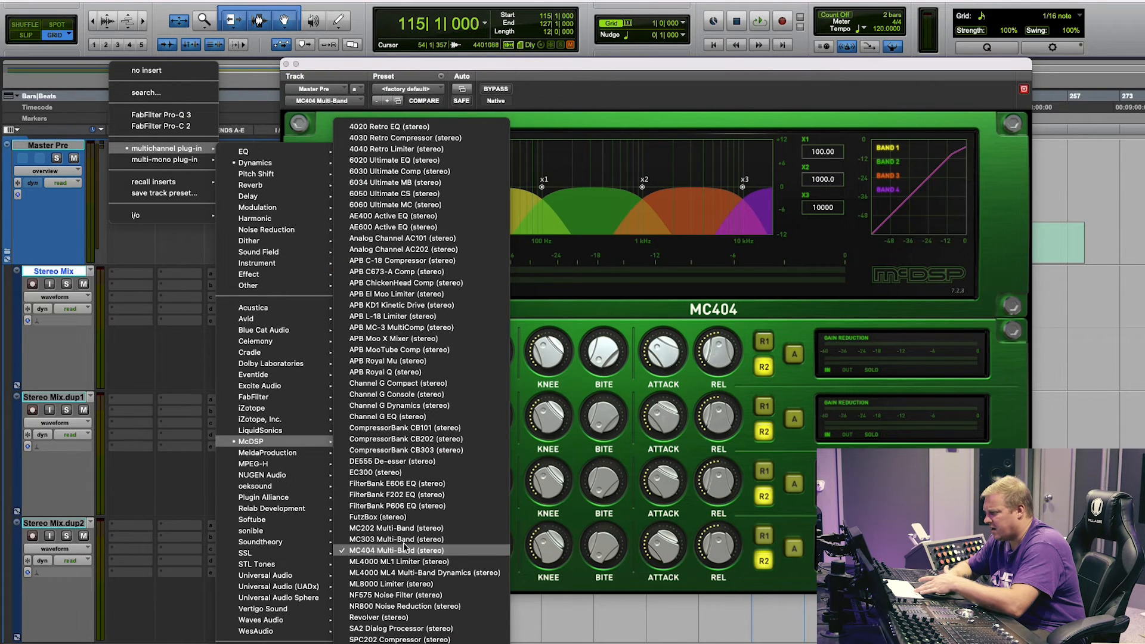
click(399, 526)
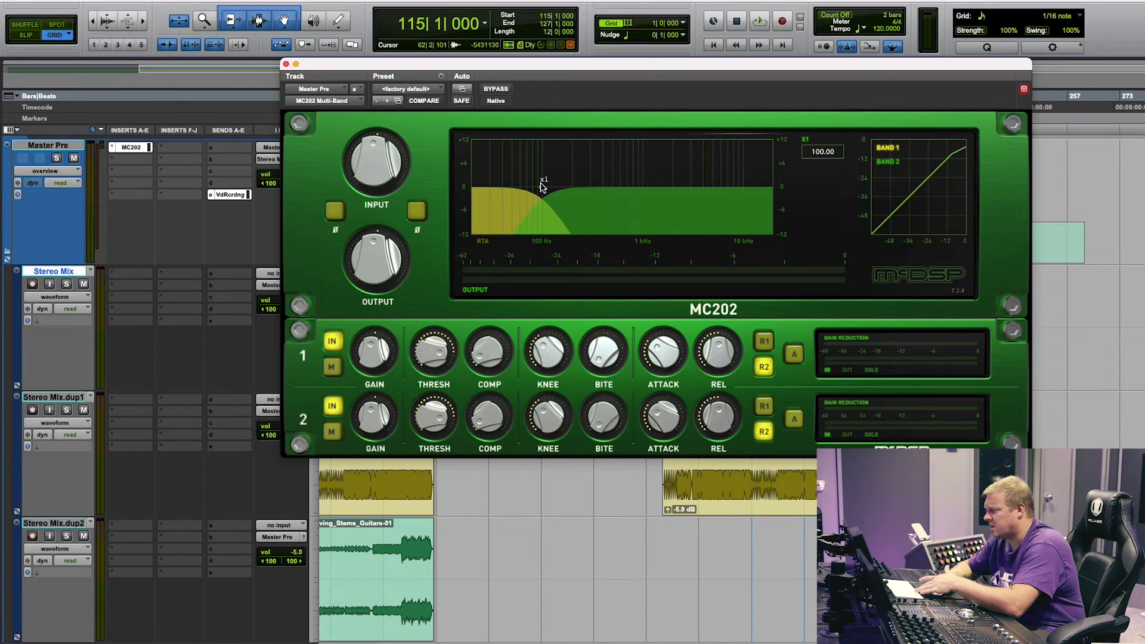
drag(683, 68, 524, 28)
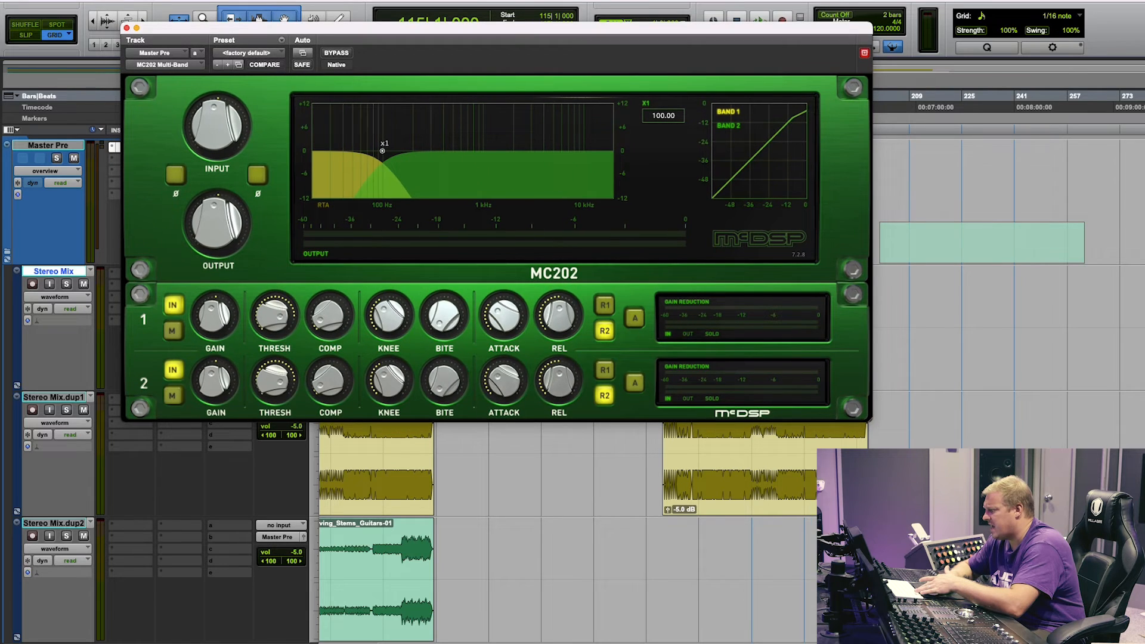
click(816, 439)
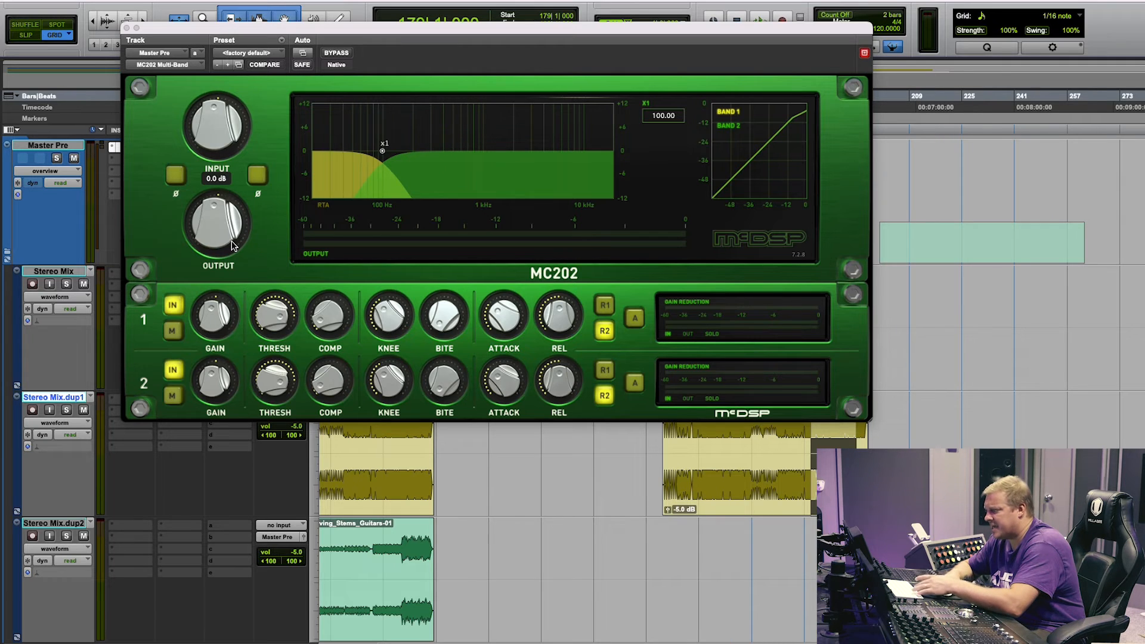
Step: Move MC202 to Master Pre's second insert and add the McDSP 6060 Ultimate MC plug-in in the insert before it
drag(284, 27, 488, 34)
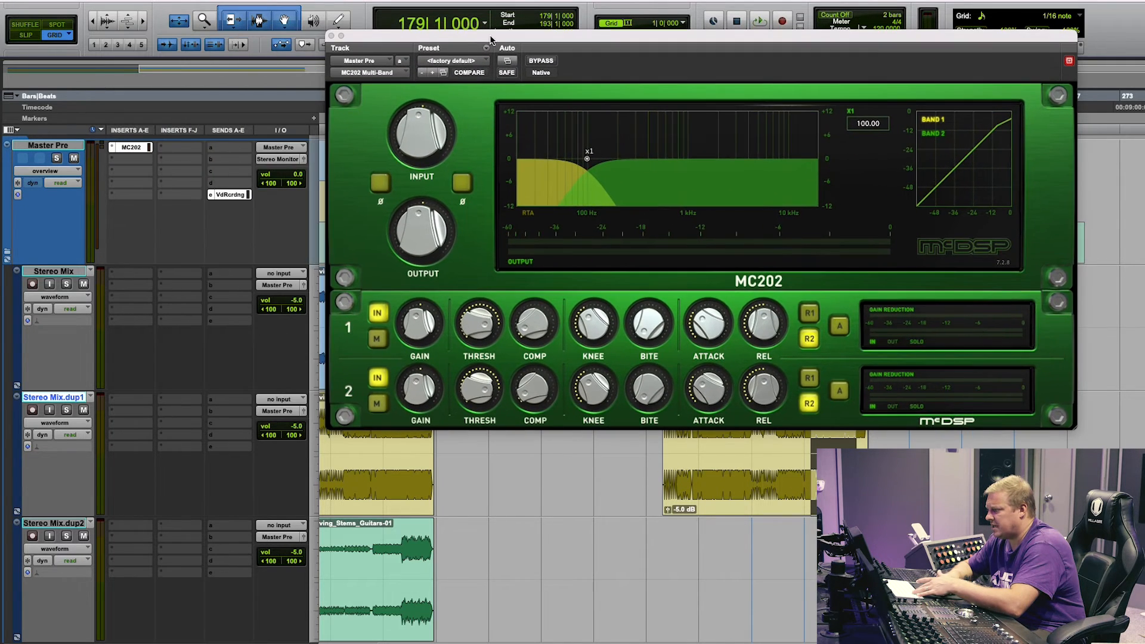
click(127, 157)
mouse_move(126, 149)
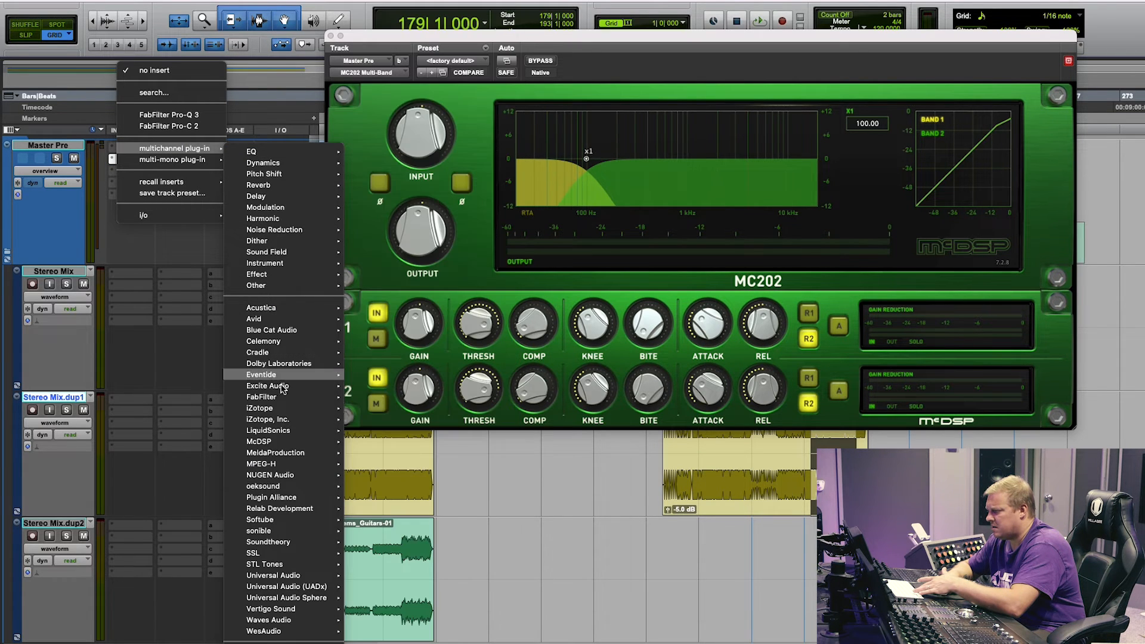
mouse_move(283, 443)
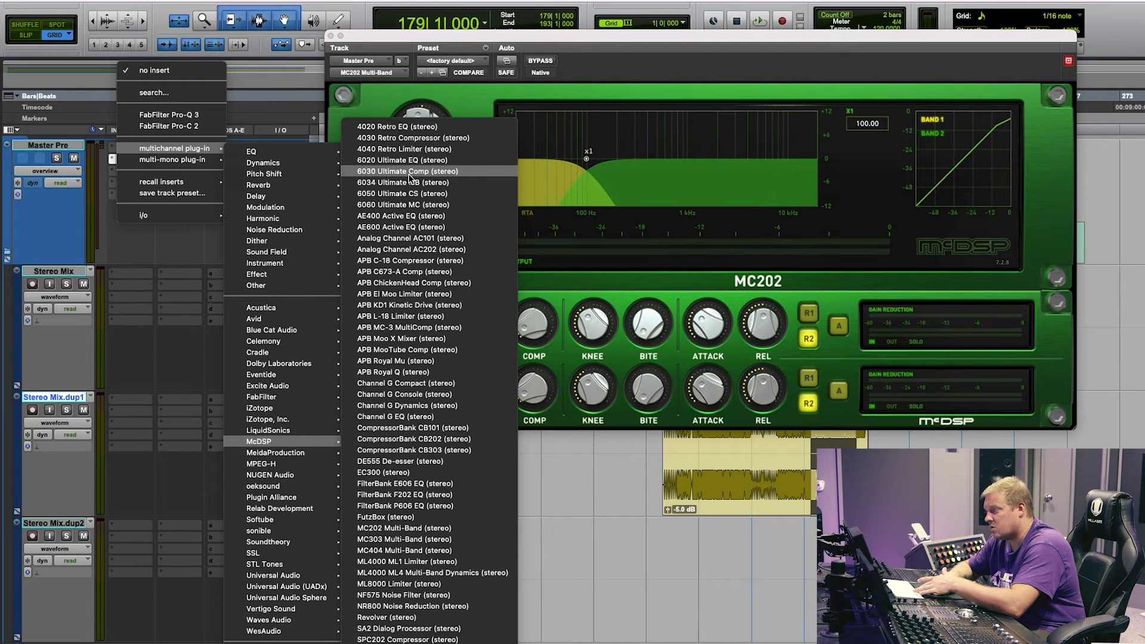
click(425, 205)
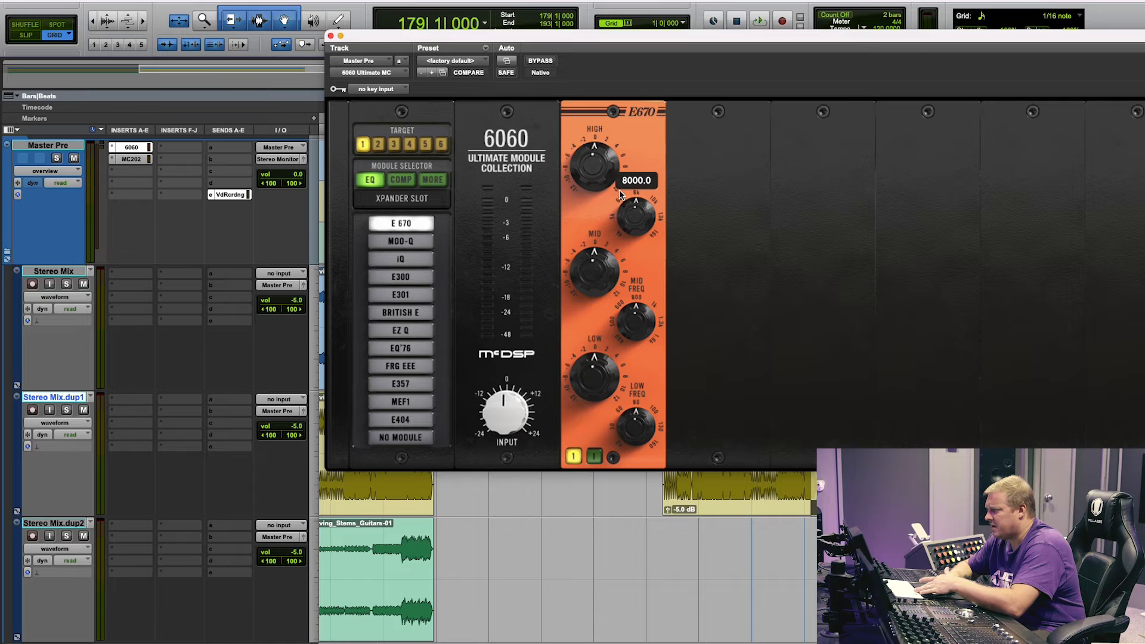
Step: Load the BOB module into the first slot of 6060 and reposition the plug-in window
click(432, 180)
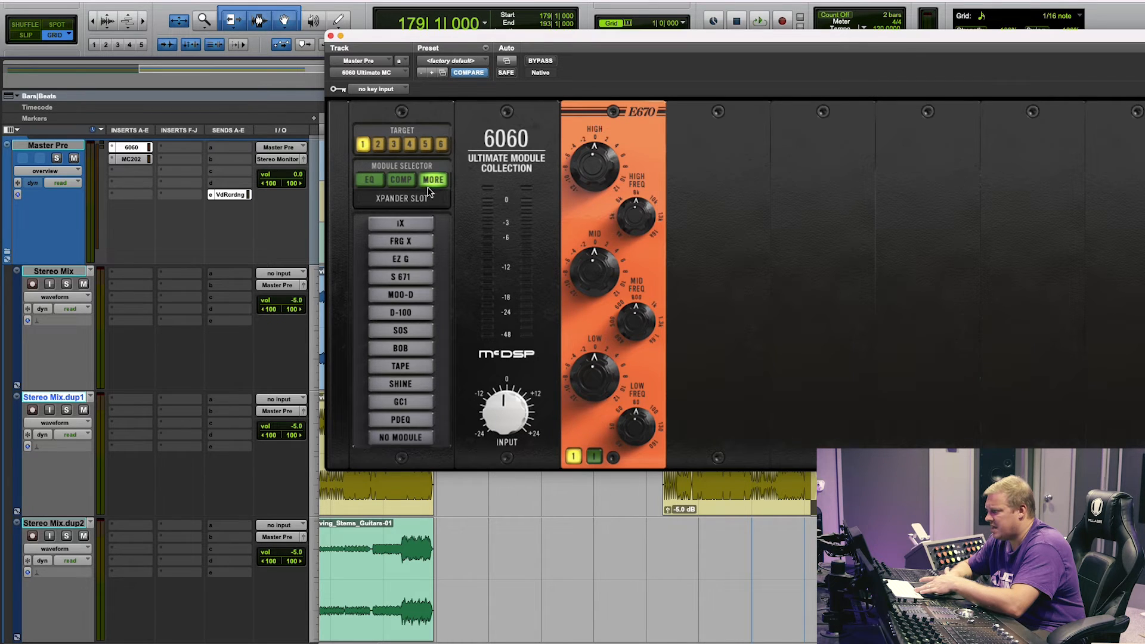
click(401, 352)
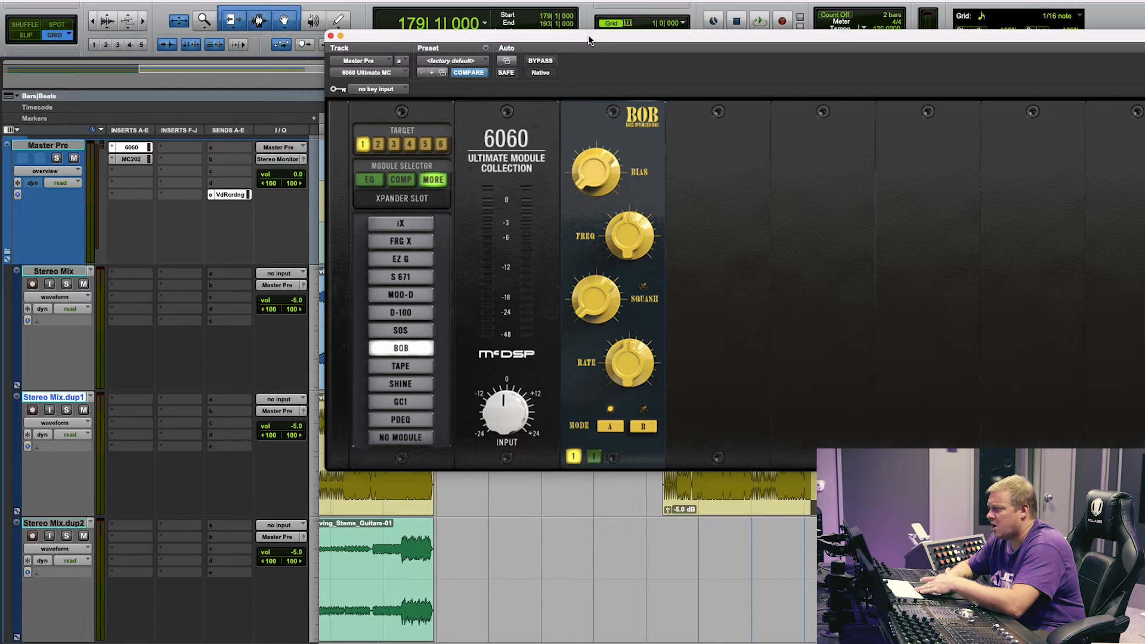
drag(588, 40, 393, 146)
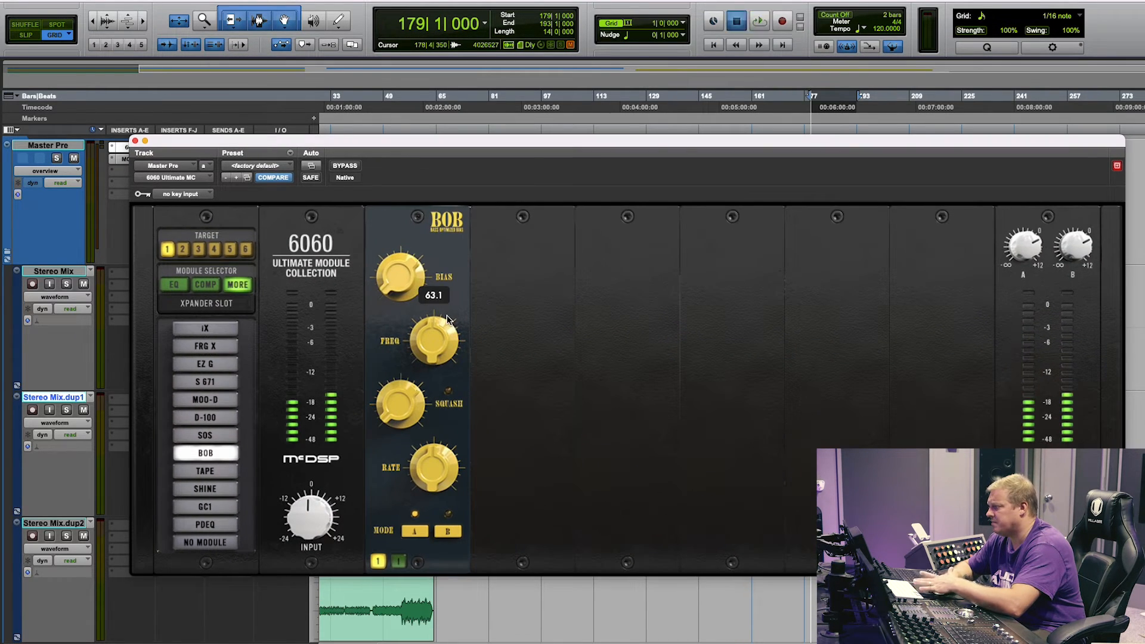
Step: Play the drums while setting BOB's Bias to about 8.4, stop playback and close the 6060 window
key(space)
mouse_move(401, 279)
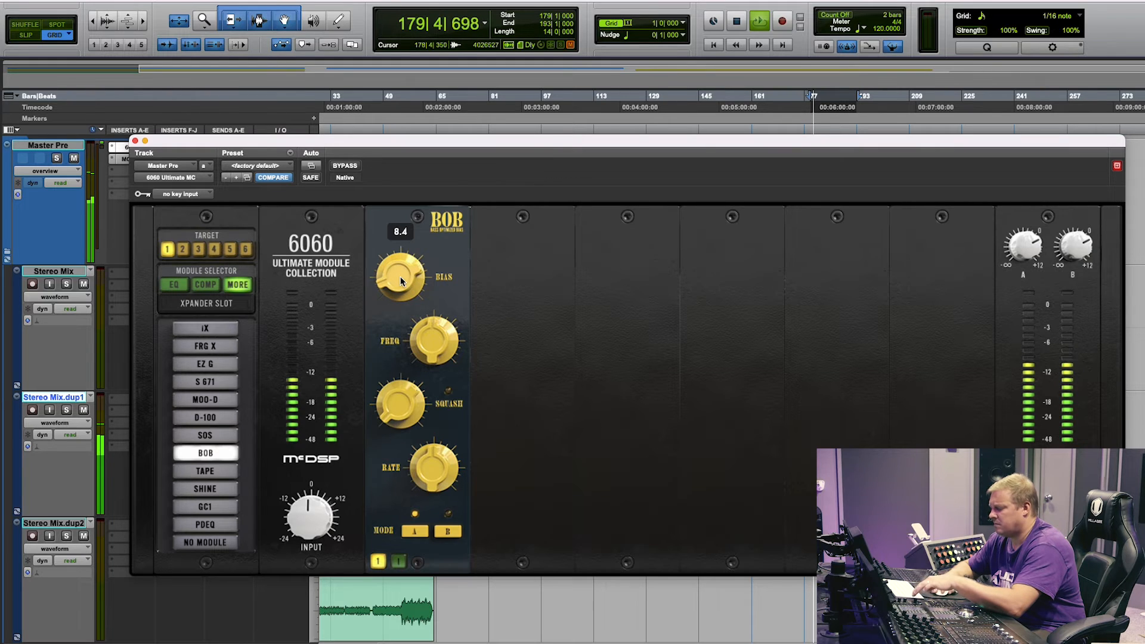
drag(401, 281, 399, 270)
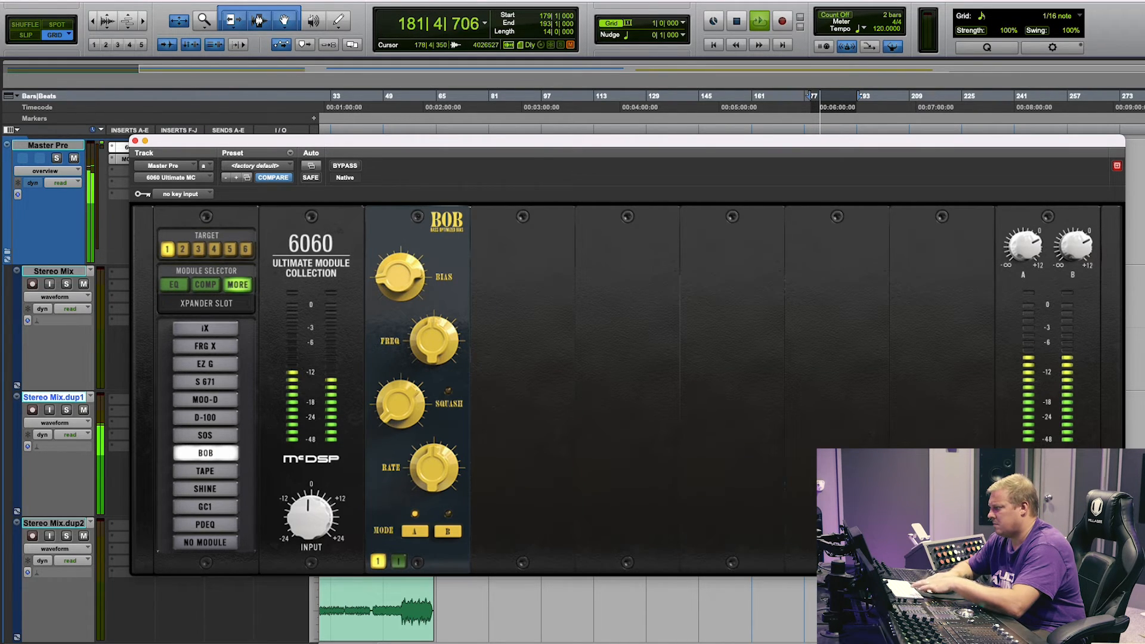
key(space)
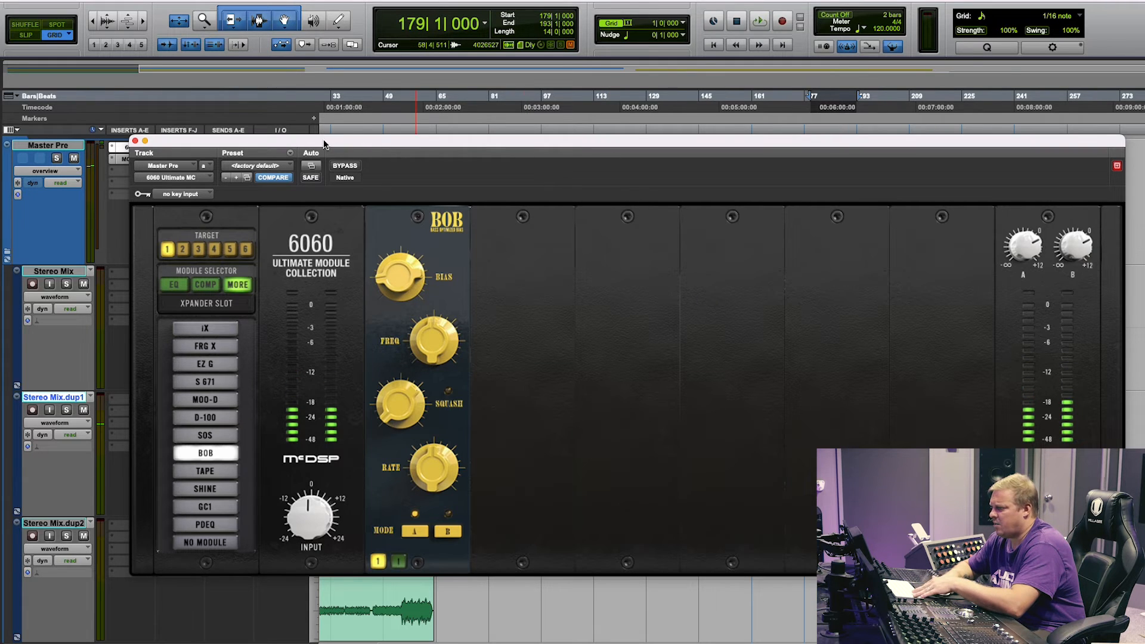
drag(324, 145, 315, 144)
click(126, 142)
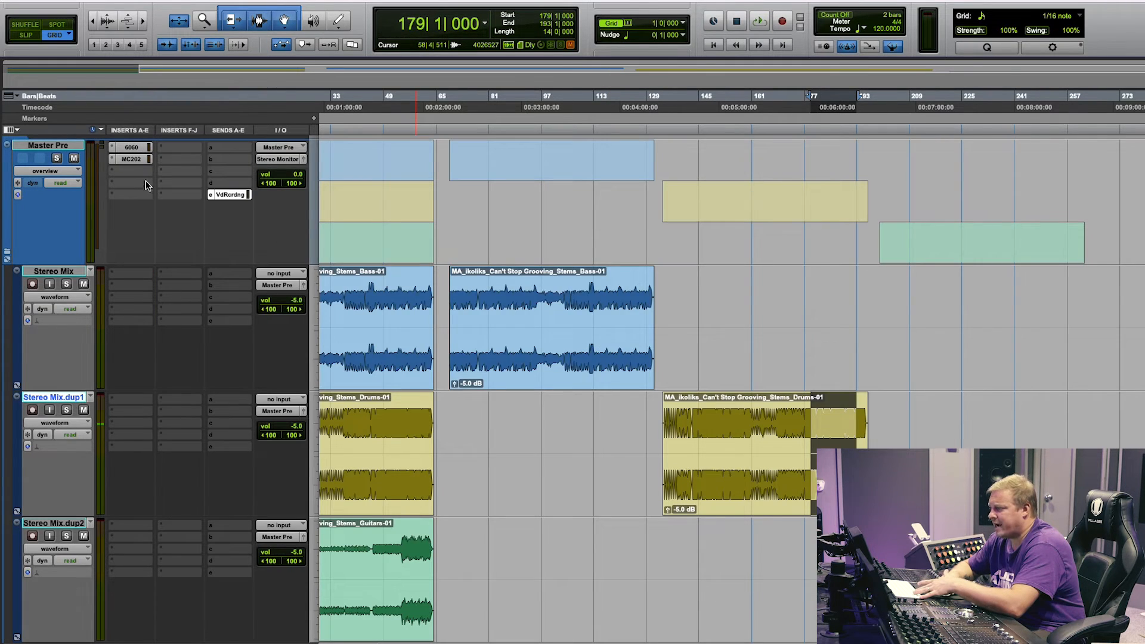
Step: Reopen MC202 on Master Pre and raise its X1 crossover frequency to 167.20
click(127, 169)
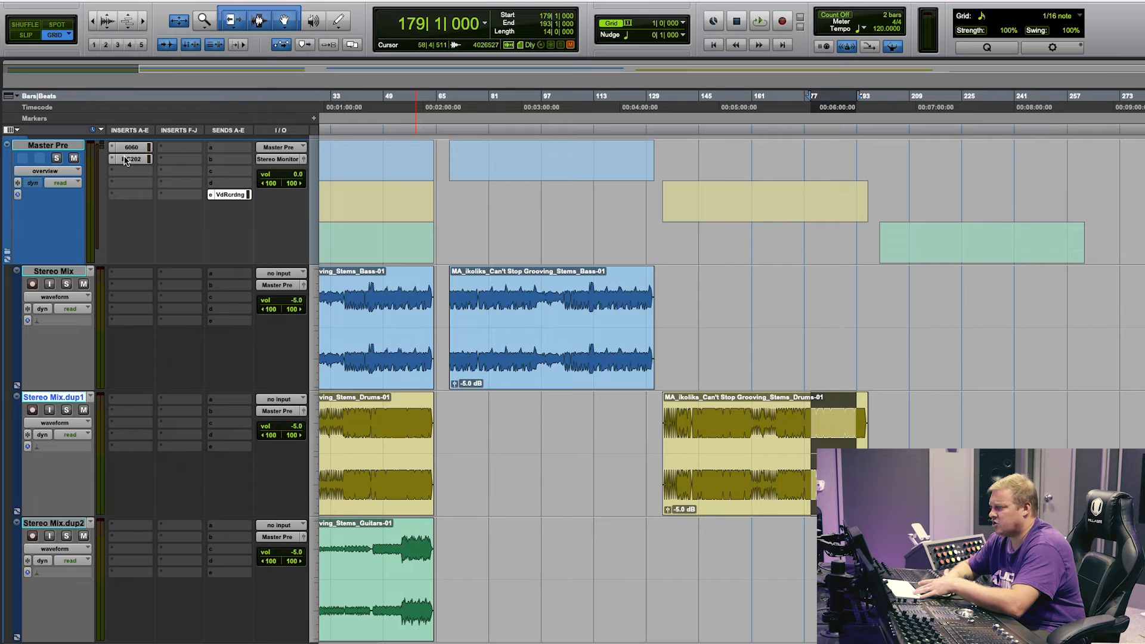
click(130, 160)
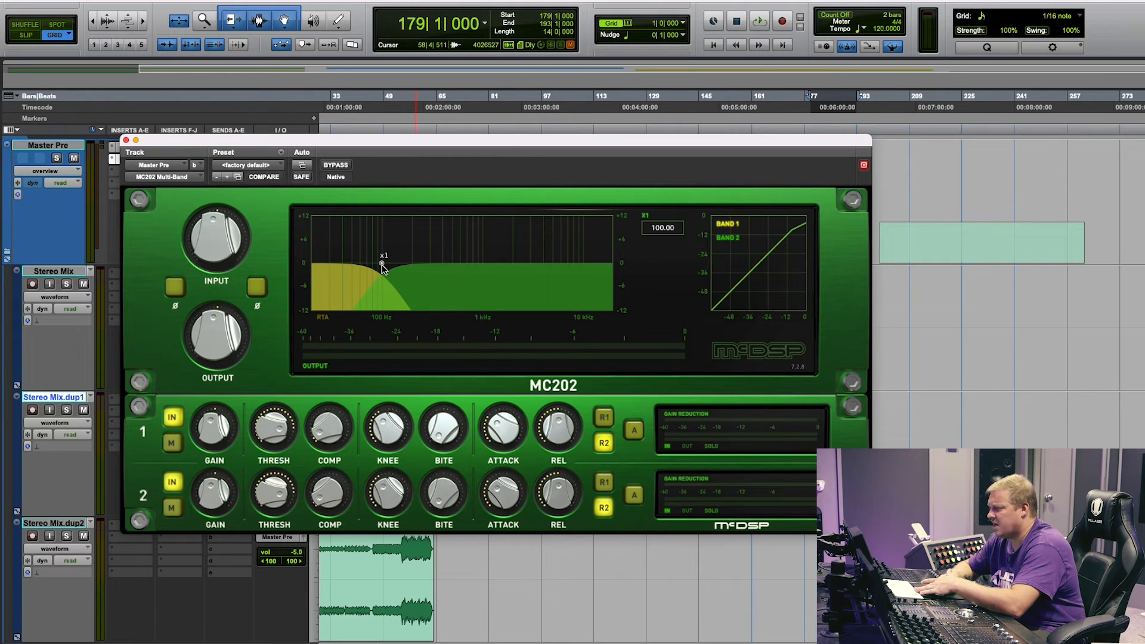
drag(383, 264, 404, 263)
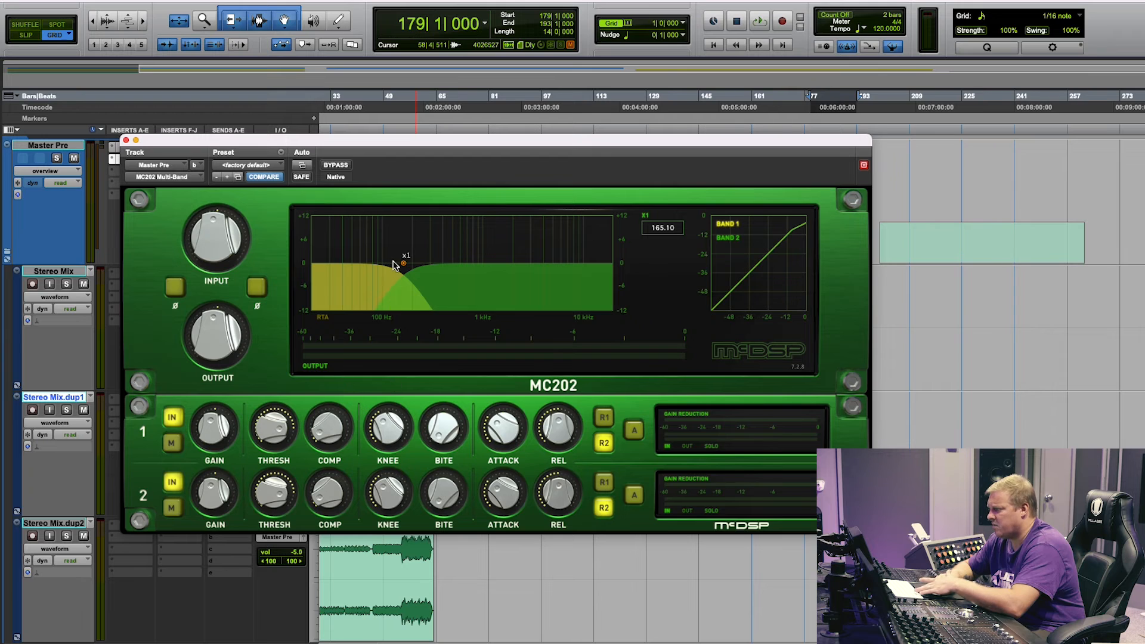
drag(404, 263, 404, 267)
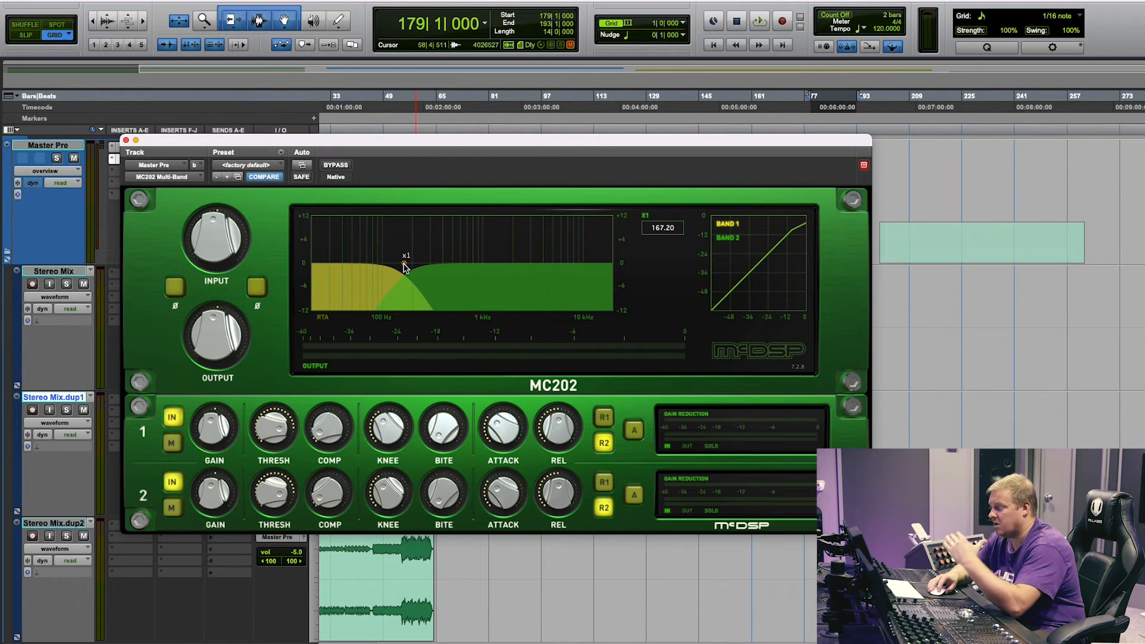
mouse_move(298, 444)
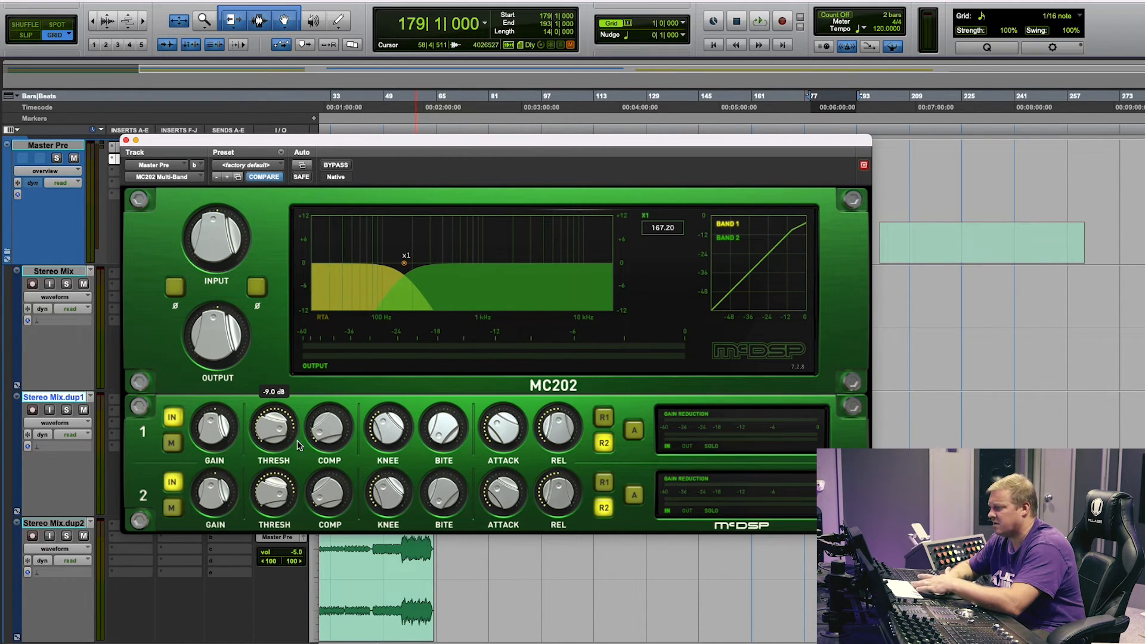
Step: Play the drums, lower the band 1 threshold in MC202, and compare the sound with the plug-in bypassed and active
key(space)
drag(298, 445, 268, 425)
click(336, 166)
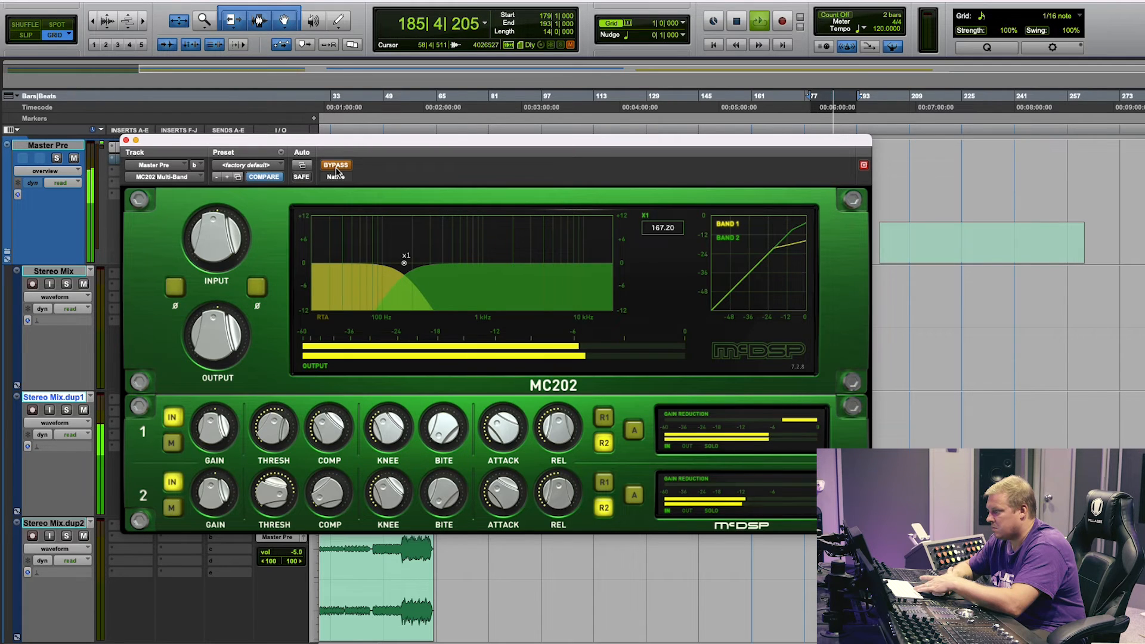
click(335, 165)
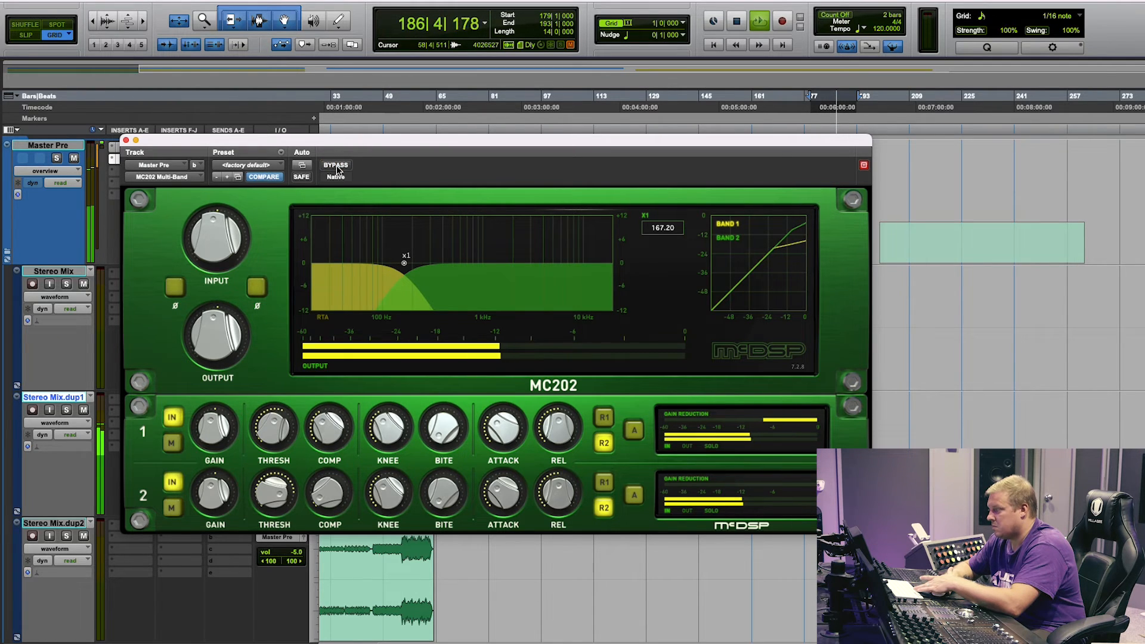
click(336, 166)
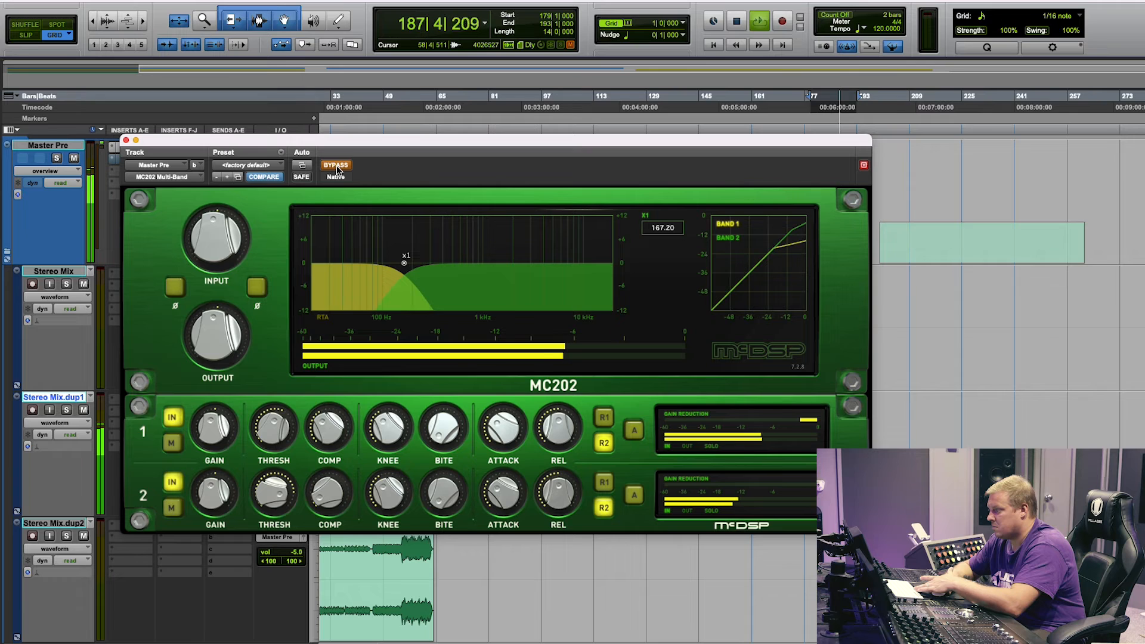
click(336, 166)
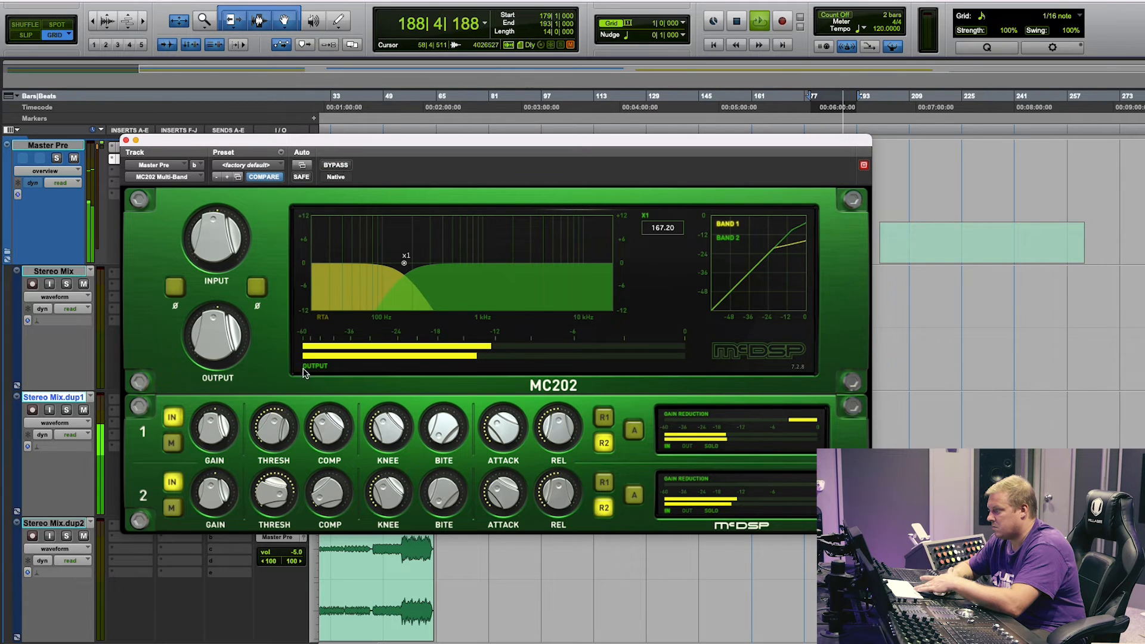
Step: Raise the band 1 threshold slightly and compare MC202 bypassed and active on the drums
drag(288, 432, 286, 412)
click(339, 167)
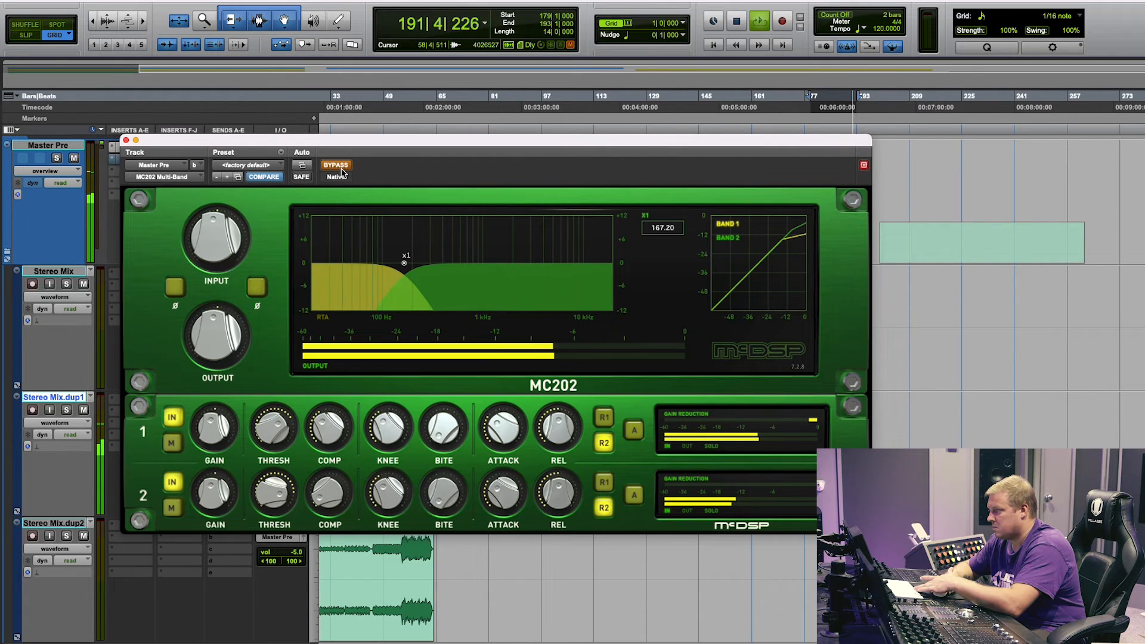
click(340, 167)
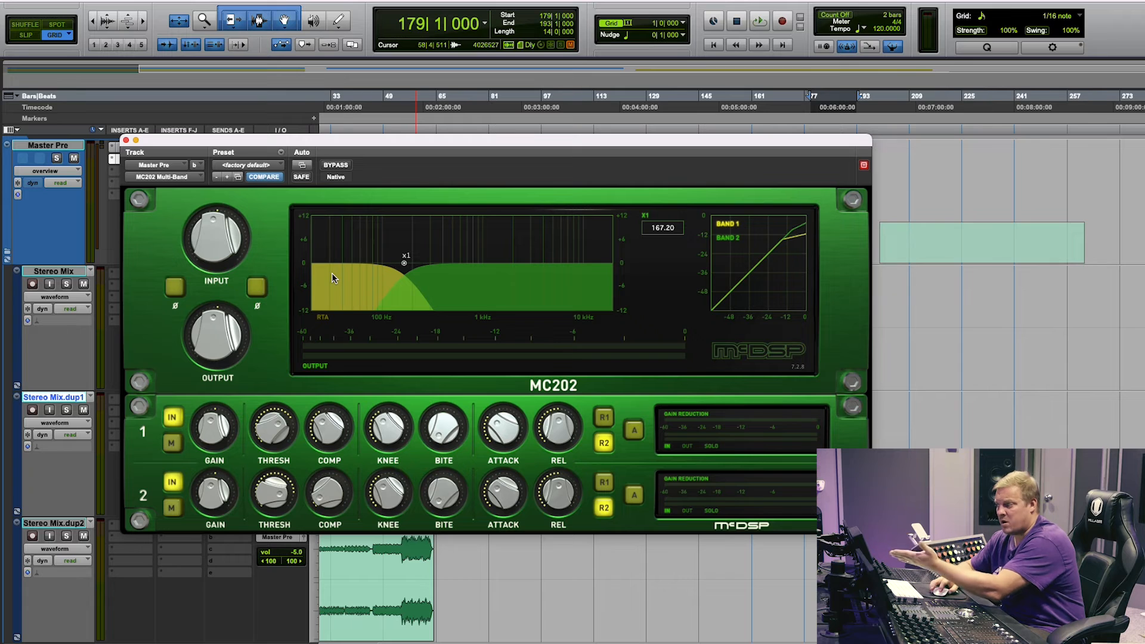
Step: Play the drums, compare MC202 bypassed and active, and stop playback
key(space)
key(space)
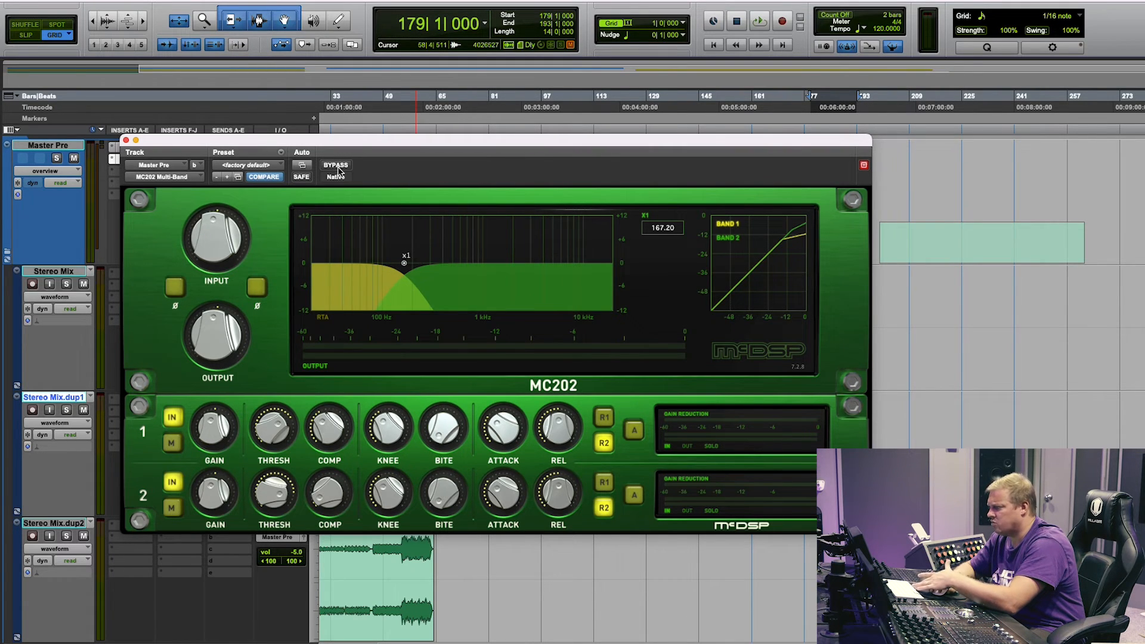
key(space)
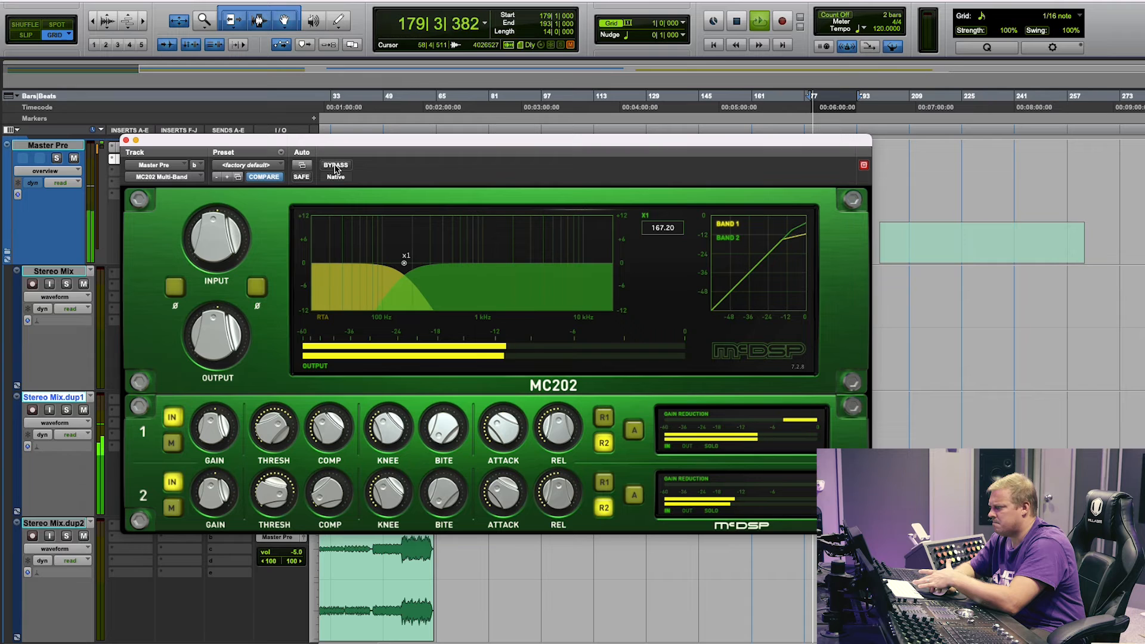
click(335, 166)
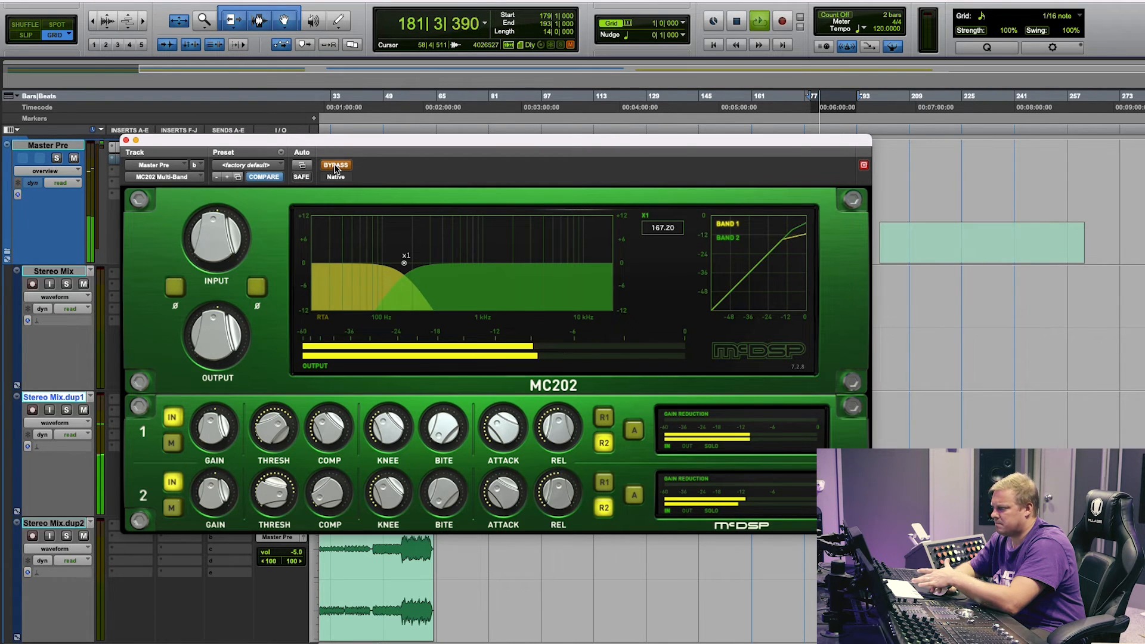
click(335, 165)
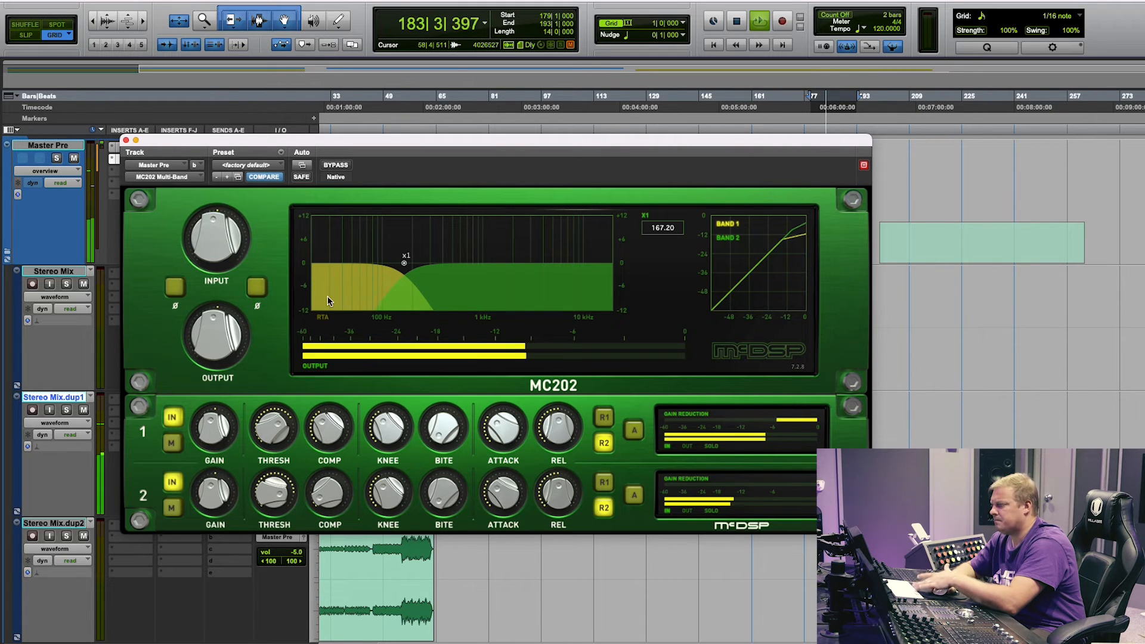
key(space)
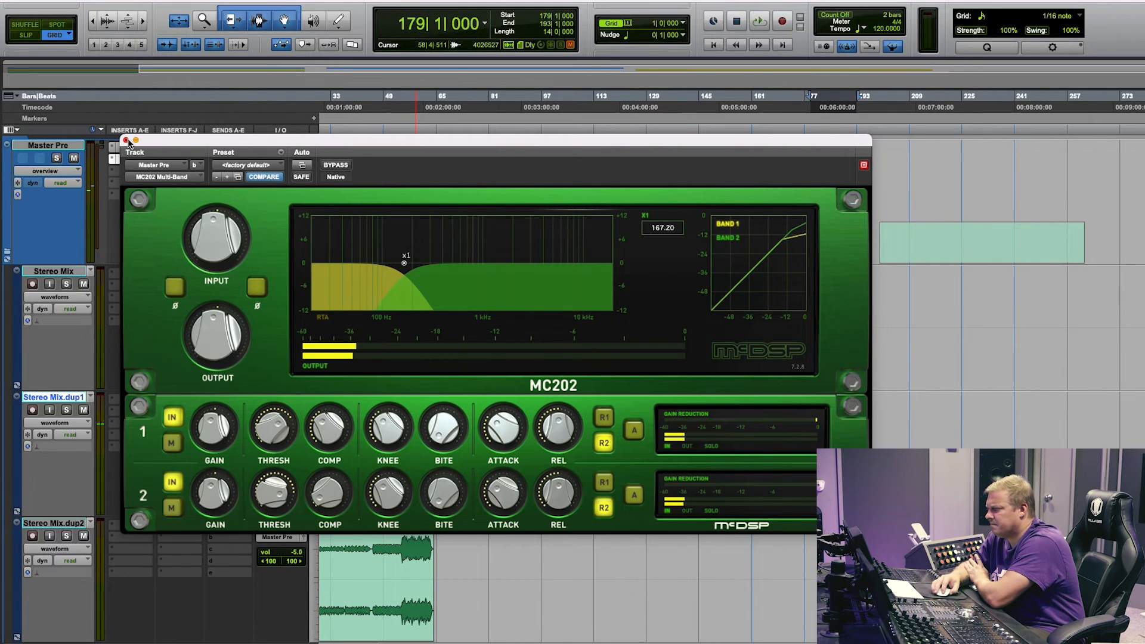
Step: Close the MC202 window and remove the plug-in from Master Pre's first insert slot
click(125, 141)
click(114, 149)
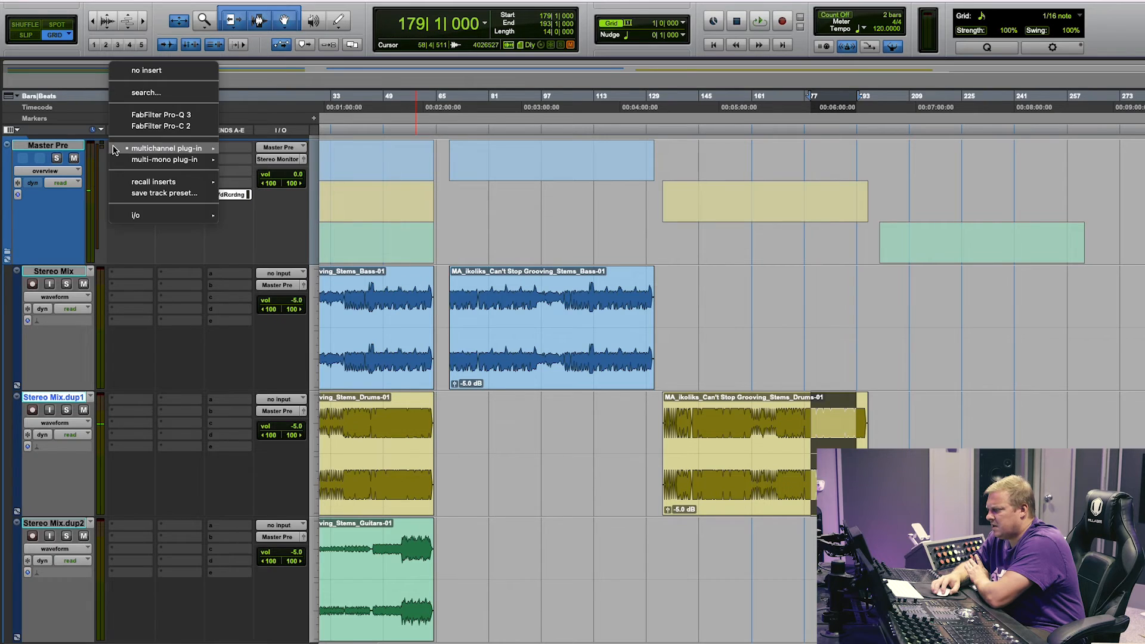
click(166, 69)
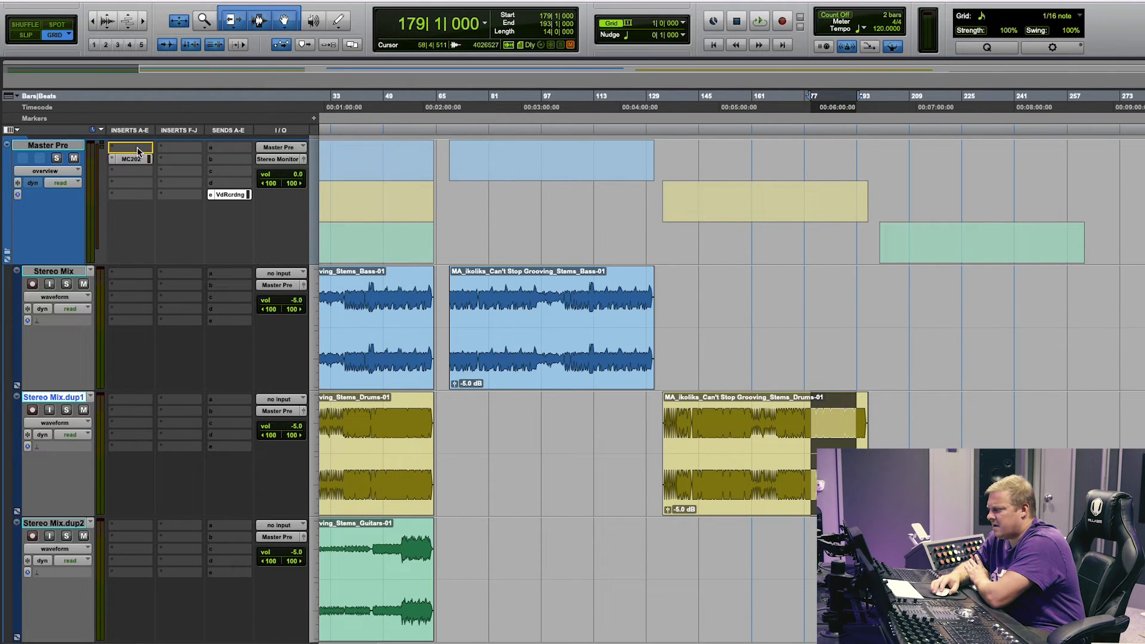
Step: Replace MC202 on Master Pre with the stereo McDSP ML4000 ML1 Limiter
click(113, 151)
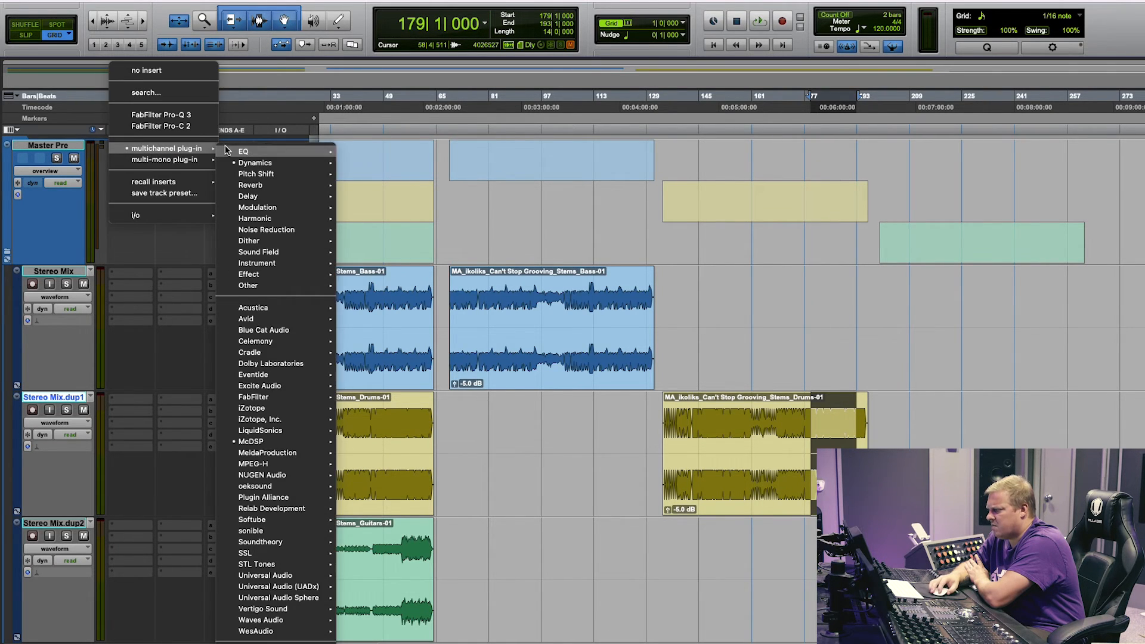
mouse_move(251, 442)
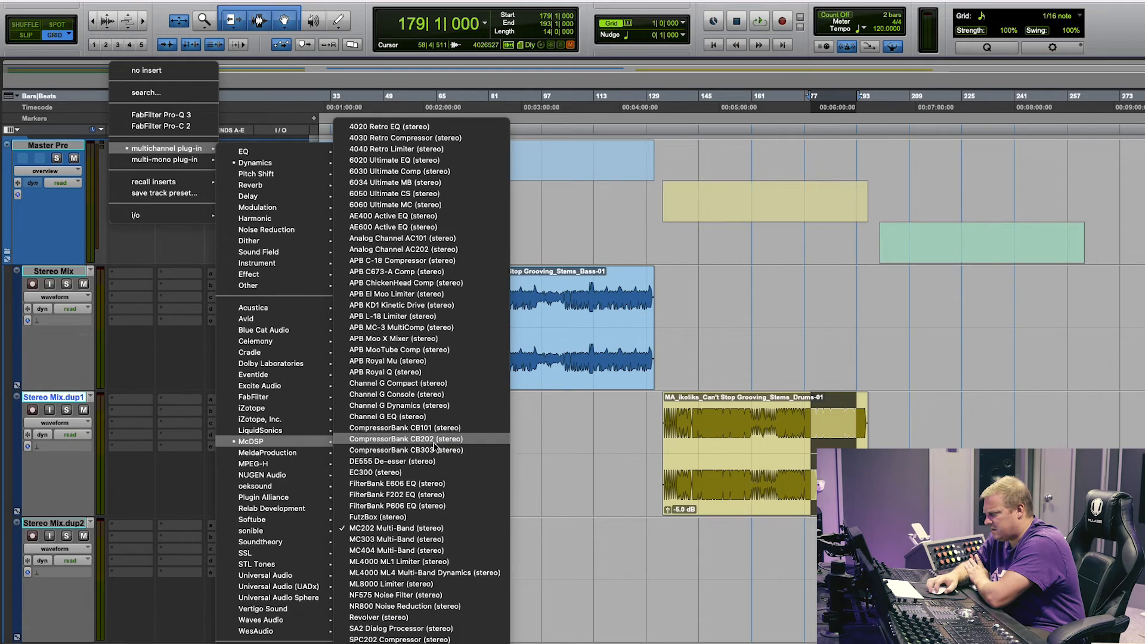
click(399, 561)
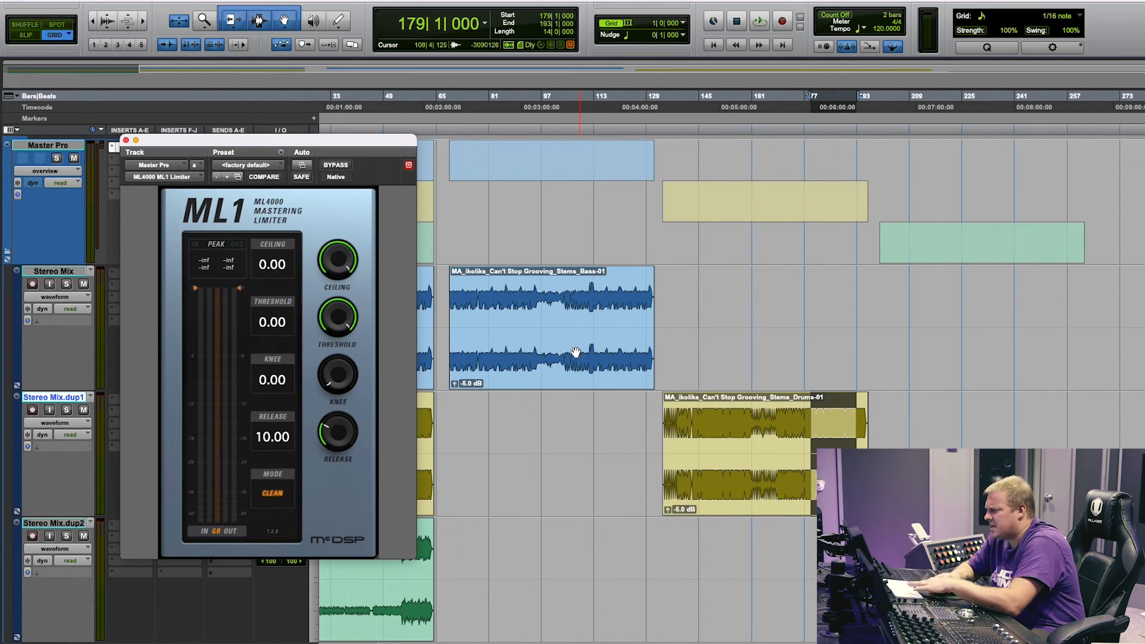
Step: Select bars 111 to 114 of the bass clip on the Stereo Mix track
click(585, 285)
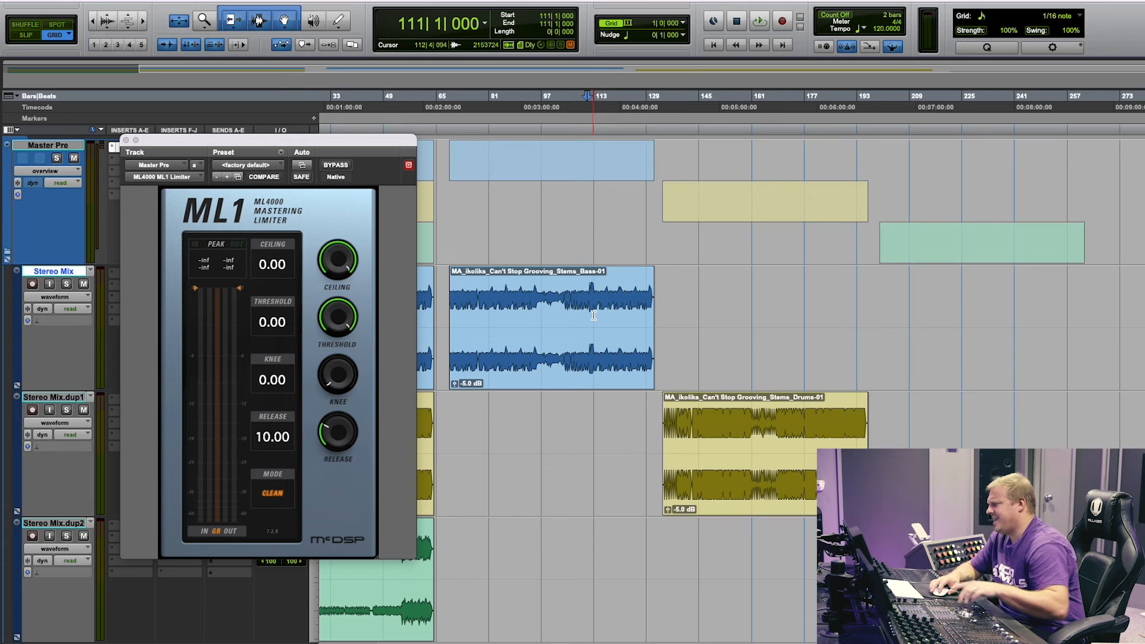
key(super+bracketright)
key(super+bracketright)
key(super+bracketright)
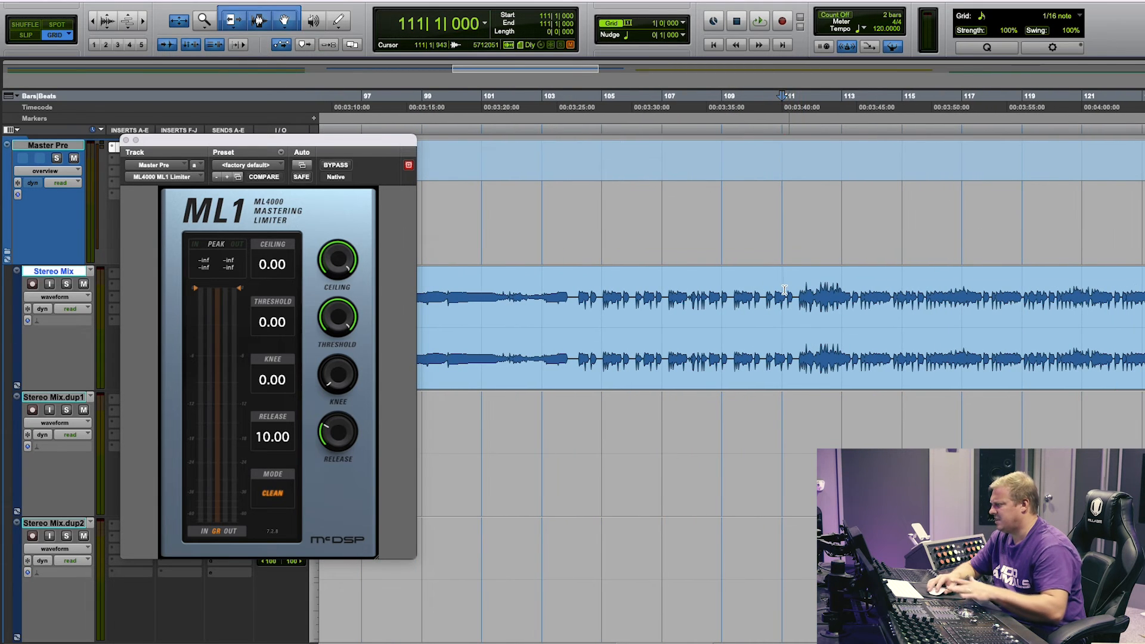
drag(782, 293, 874, 285)
Step: Play the bass while setting ML1's Threshold to about -12.98 and Ceiling to about -12.67, and stop playback
key(space)
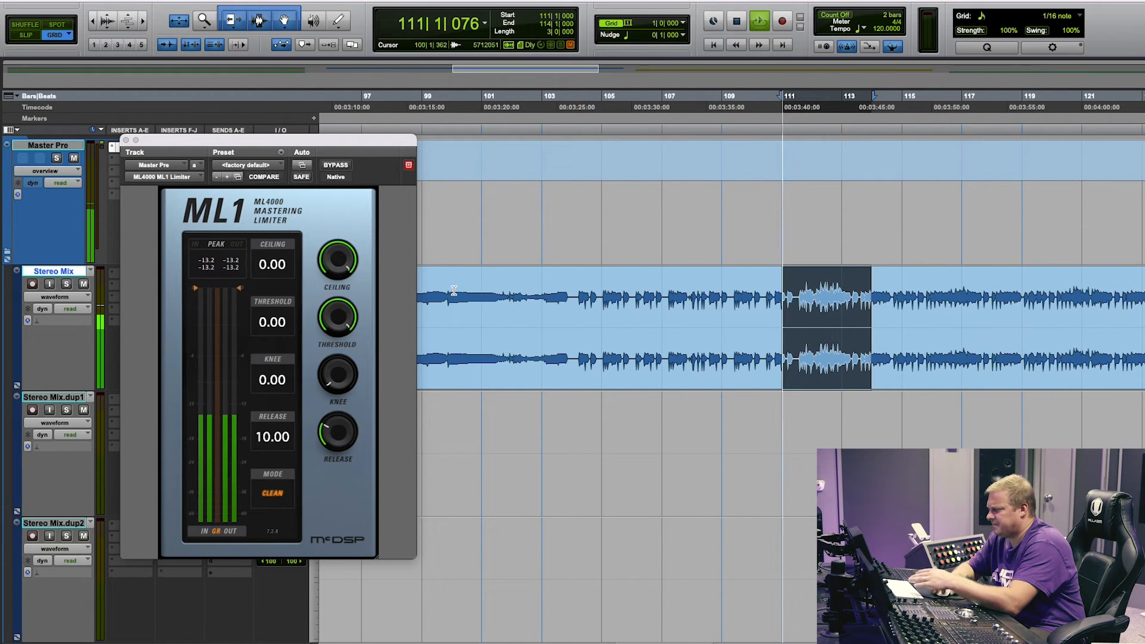
drag(330, 323, 331, 352)
drag(337, 263, 336, 310)
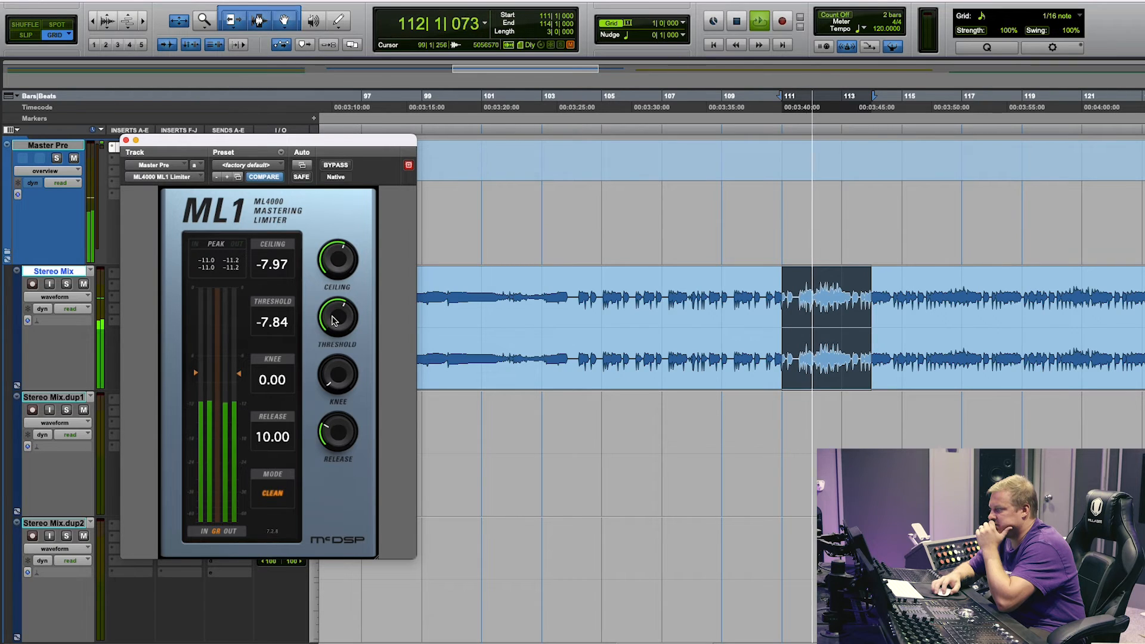
drag(336, 311, 331, 344)
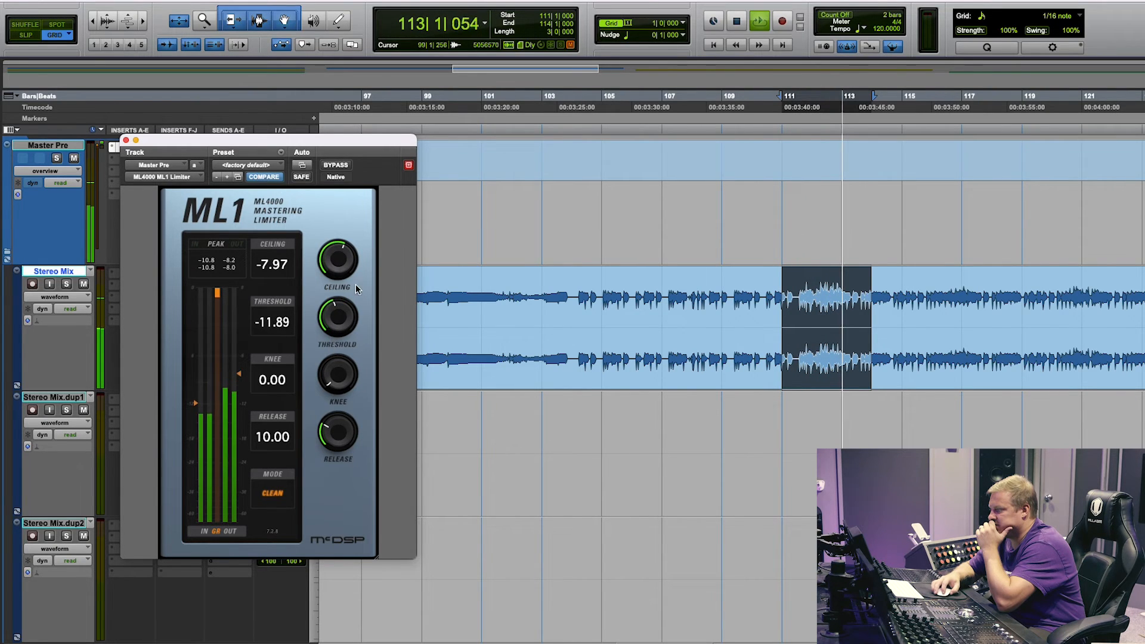
mouse_move(355, 284)
mouse_down()
mouse_move(344, 278)
mouse_move(335, 325)
mouse_move(342, 268)
mouse_up()
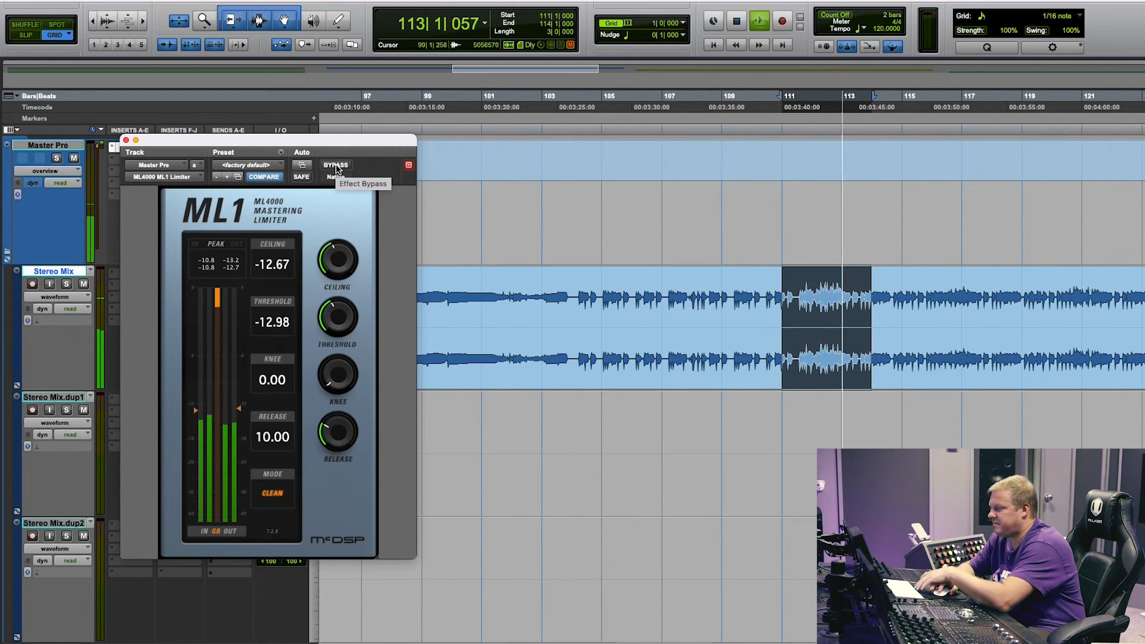
key(space)
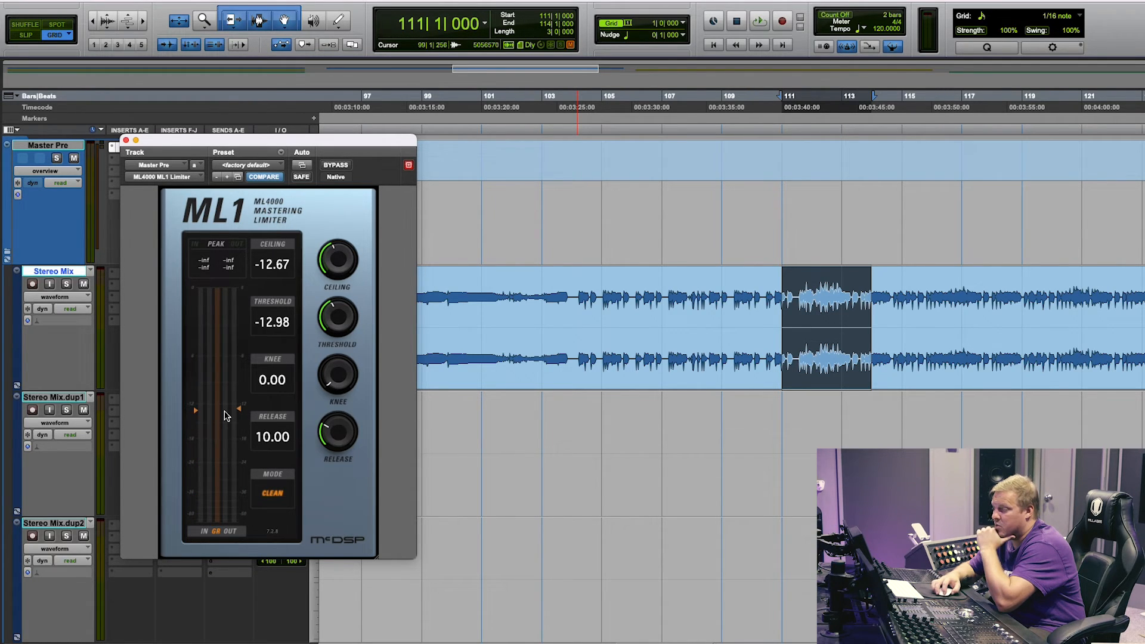
Step: Widen the bass selection to bars 110 to 115 and play it through the ML1 limiter
drag(741, 290, 897, 288)
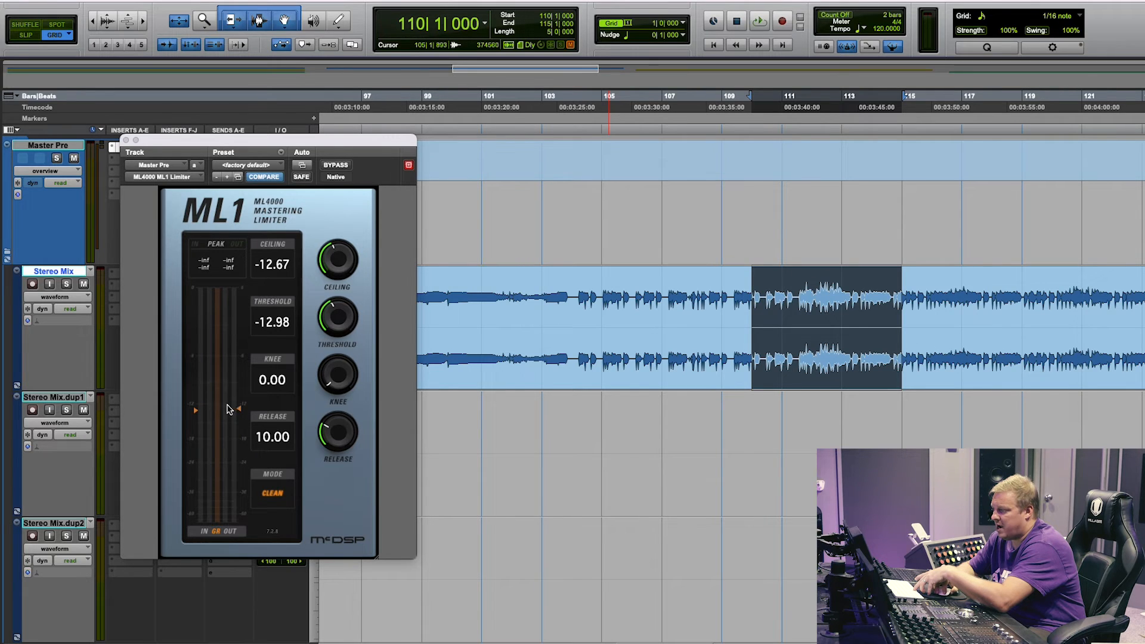
key(space)
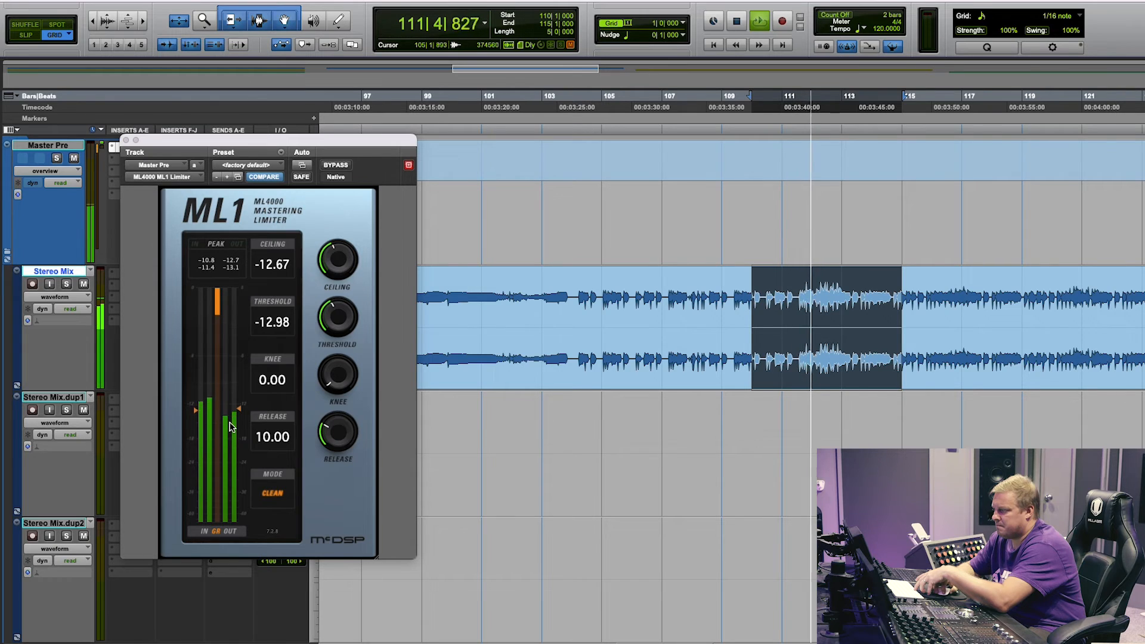
key(space)
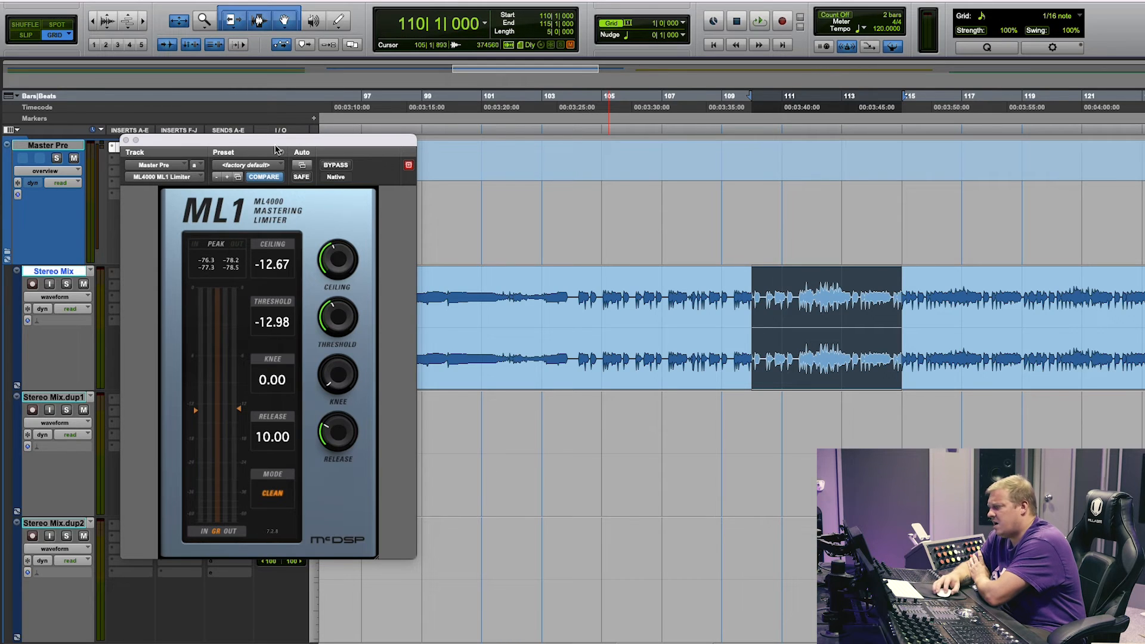
Step: Close ML1 and replace it on Master Pre with the stereo ML4000 ML4 Multi-Band Dynamics
click(126, 141)
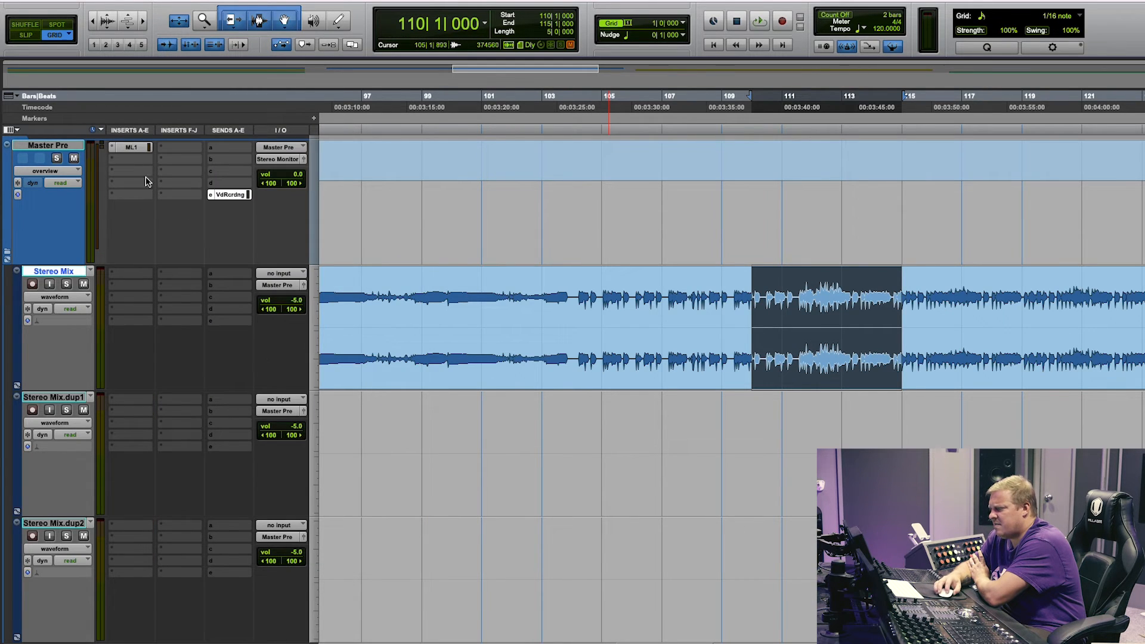
click(114, 149)
mouse_move(166, 148)
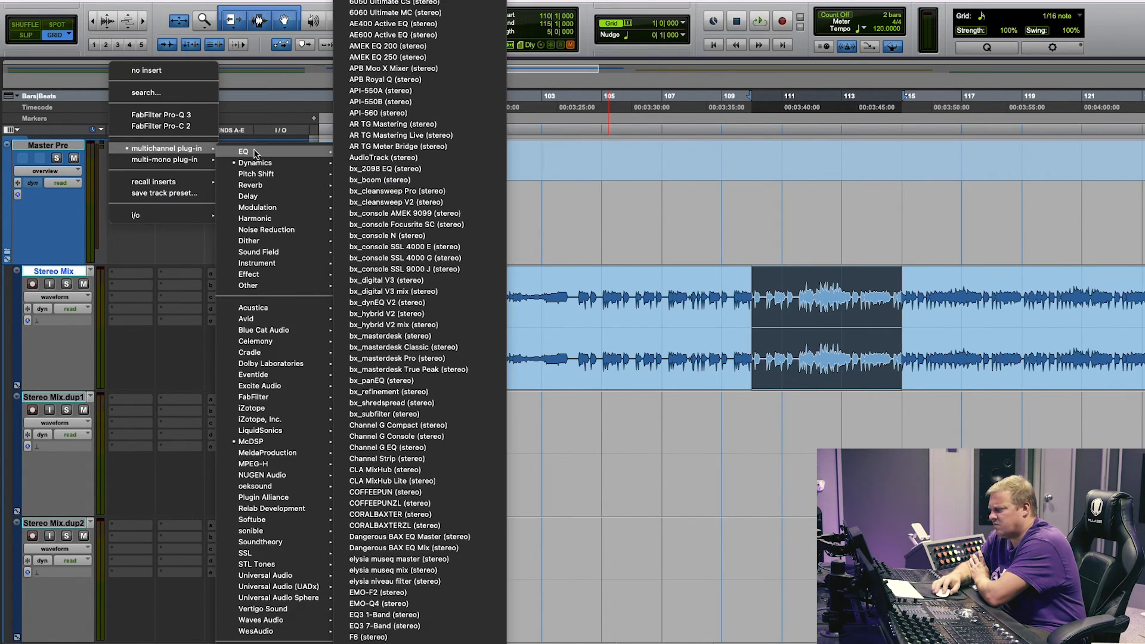
mouse_move(265, 442)
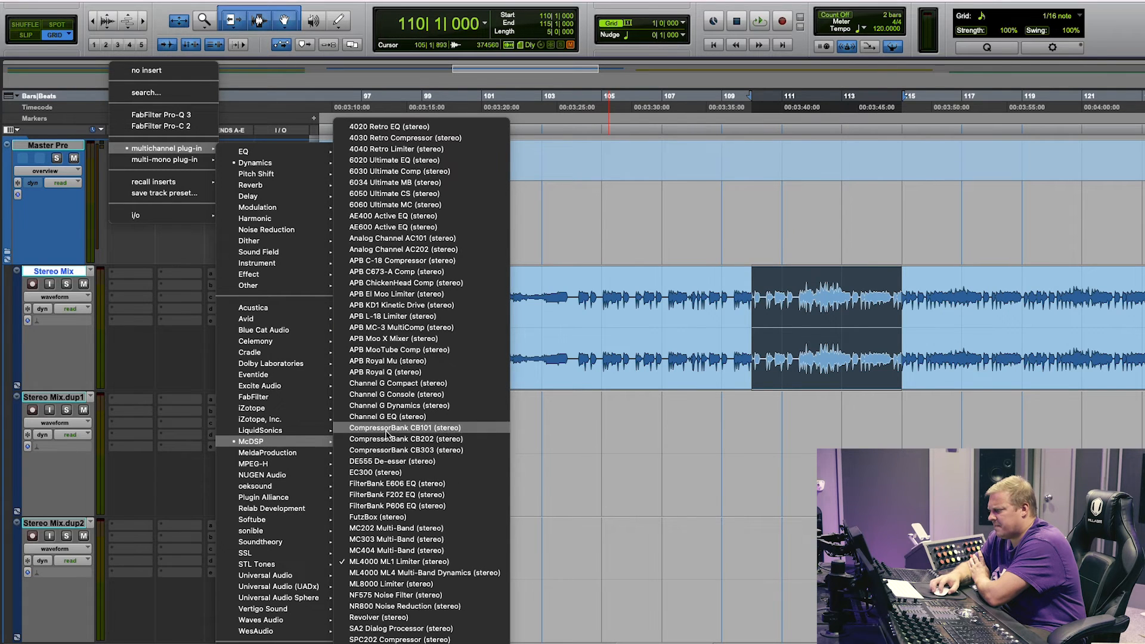
click(436, 573)
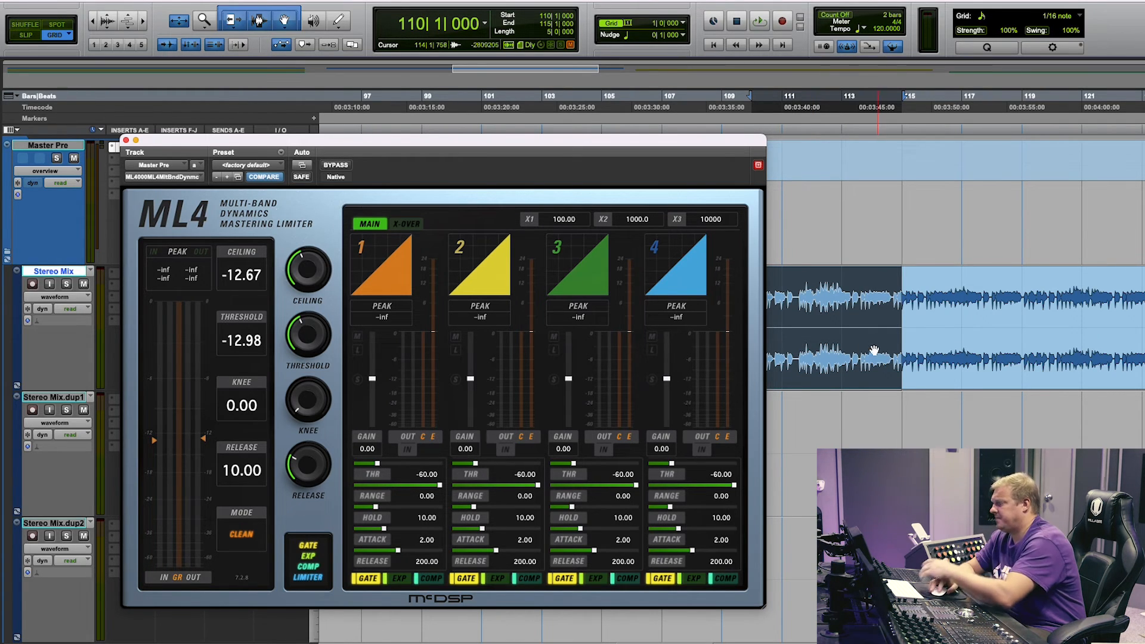
Step: Play the bass while lowering ML4's band 1 gain to -15.07, bring it back to -0.81, and stop playback
key(space)
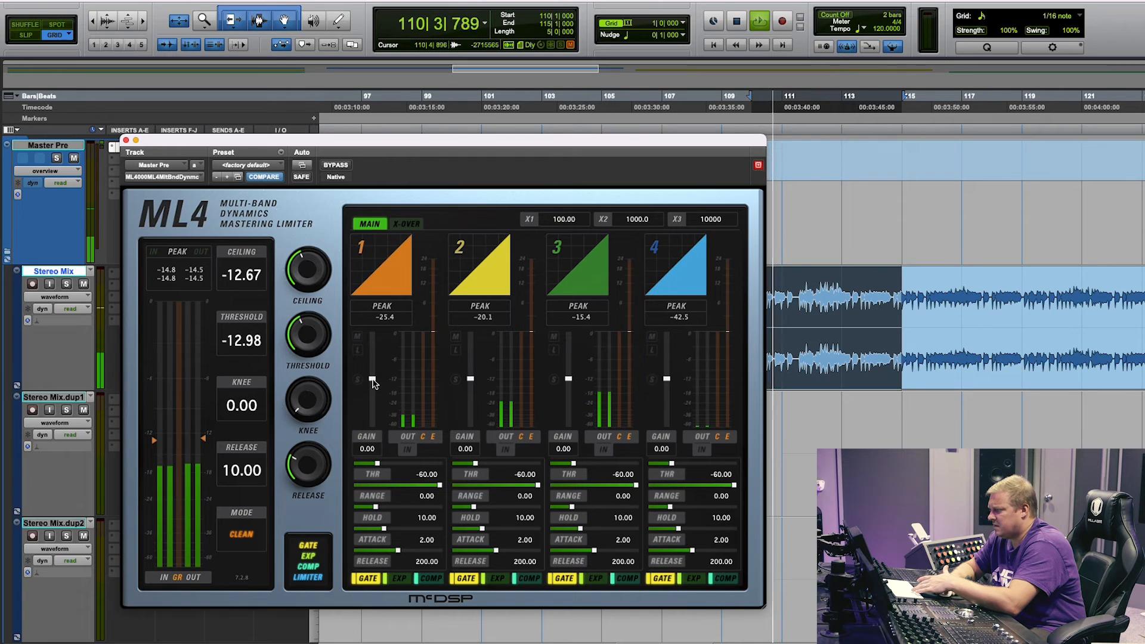
drag(373, 383, 372, 411)
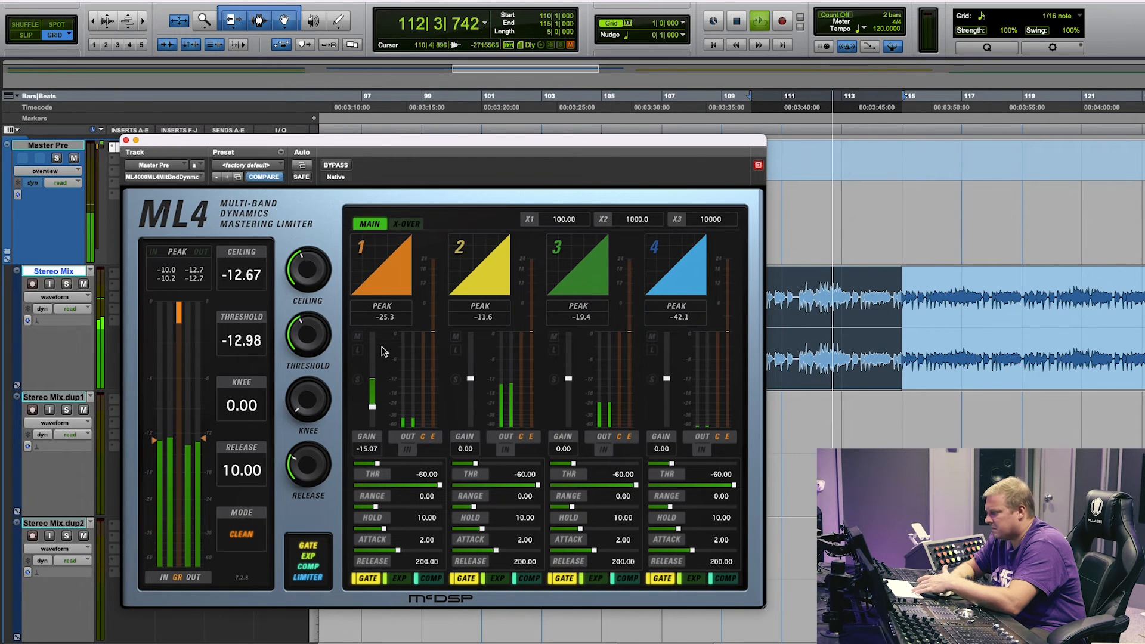
key(space)
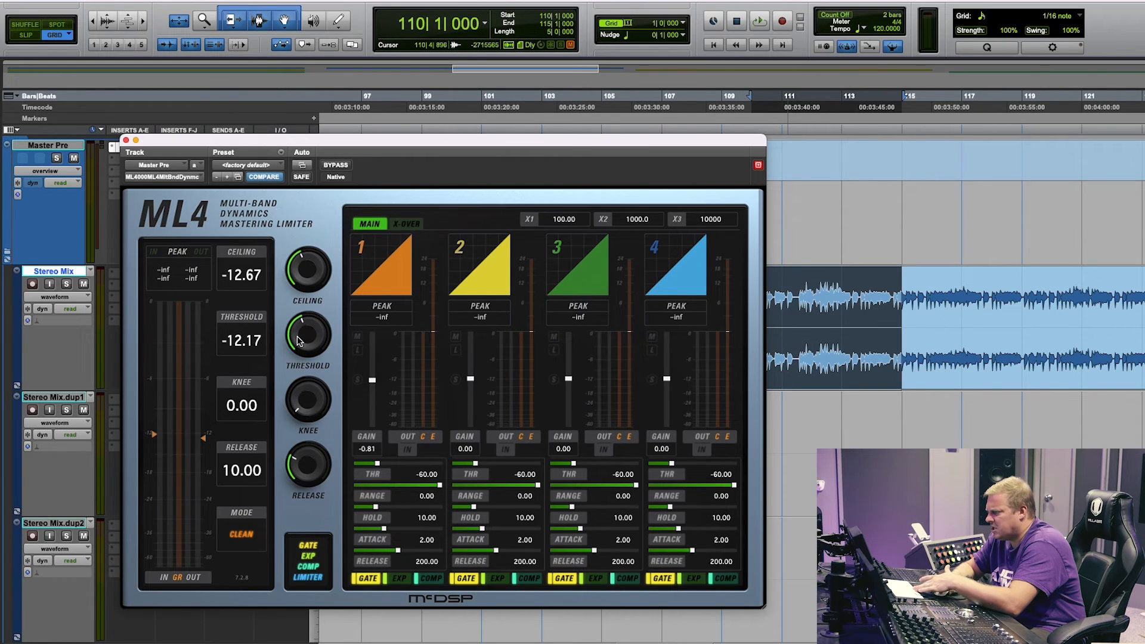
Step: Close ML4 and replace it on Master Pre with the stereo ML8000 Limiter
click(126, 140)
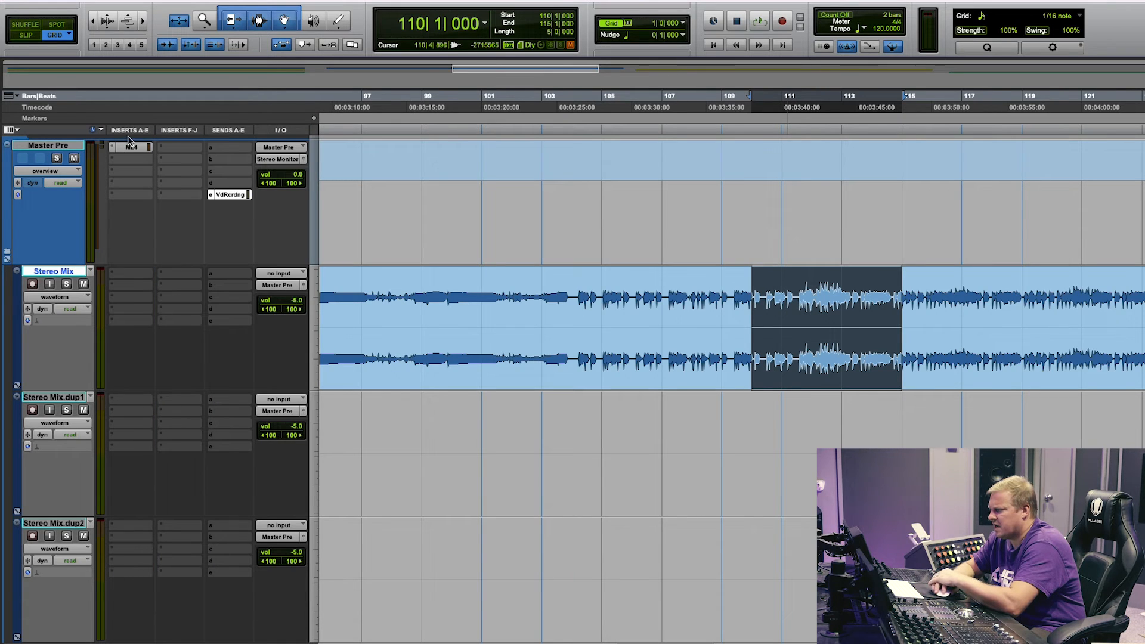
click(113, 149)
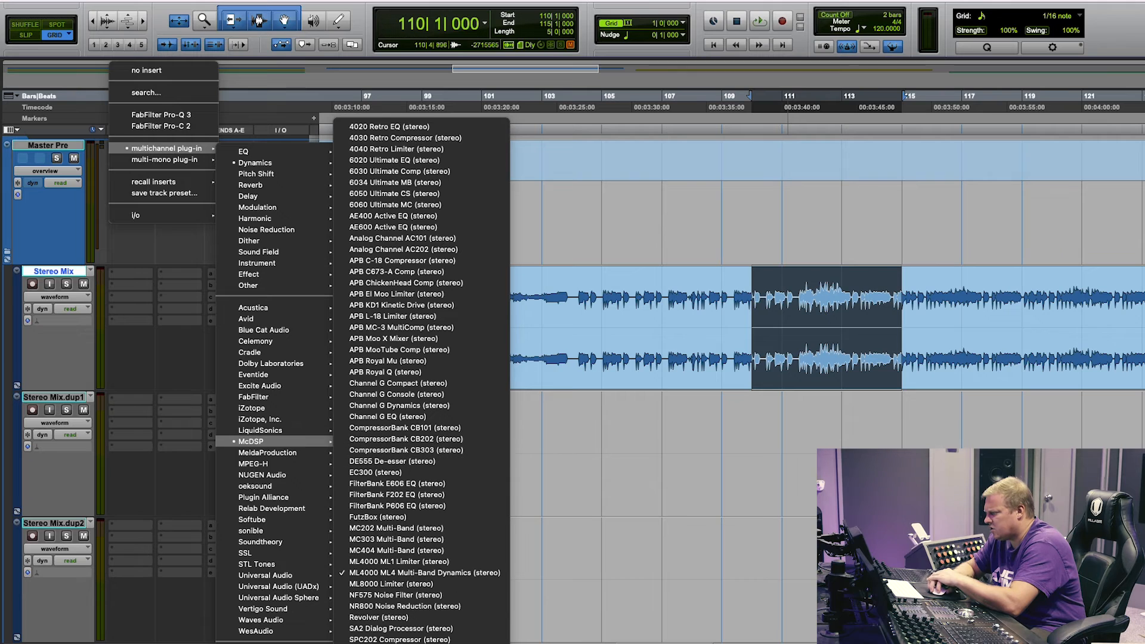
click(409, 583)
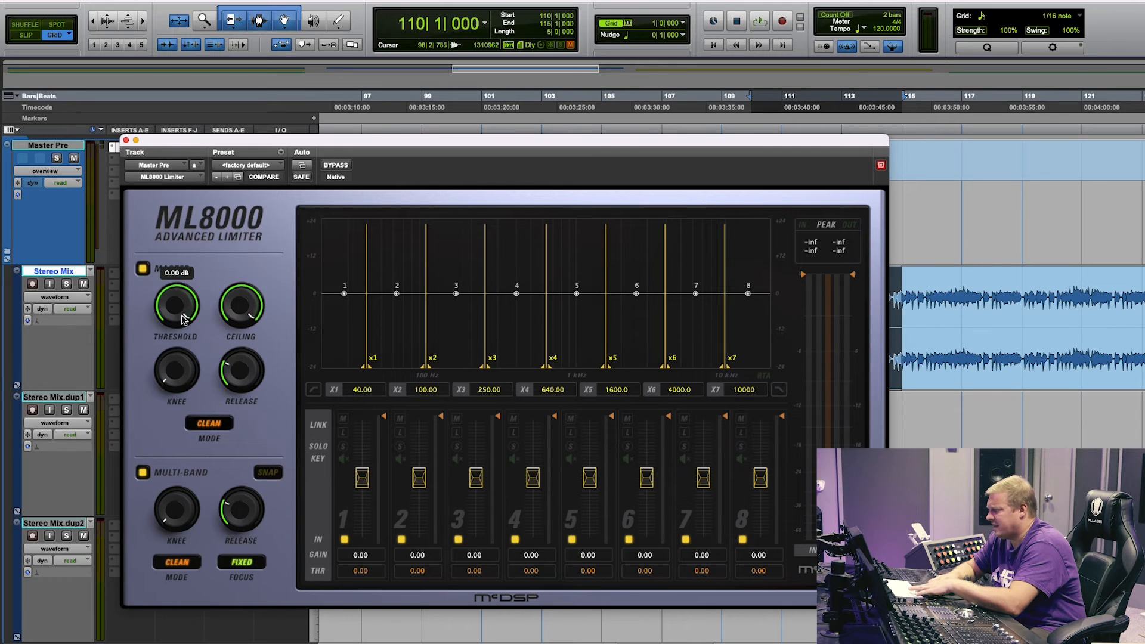
Step: Play the bass, lower ML8000's master Threshold to about -11.9 dB and its Ceiling to a matching level, and stop playback
key(space)
drag(183, 320, 184, 365)
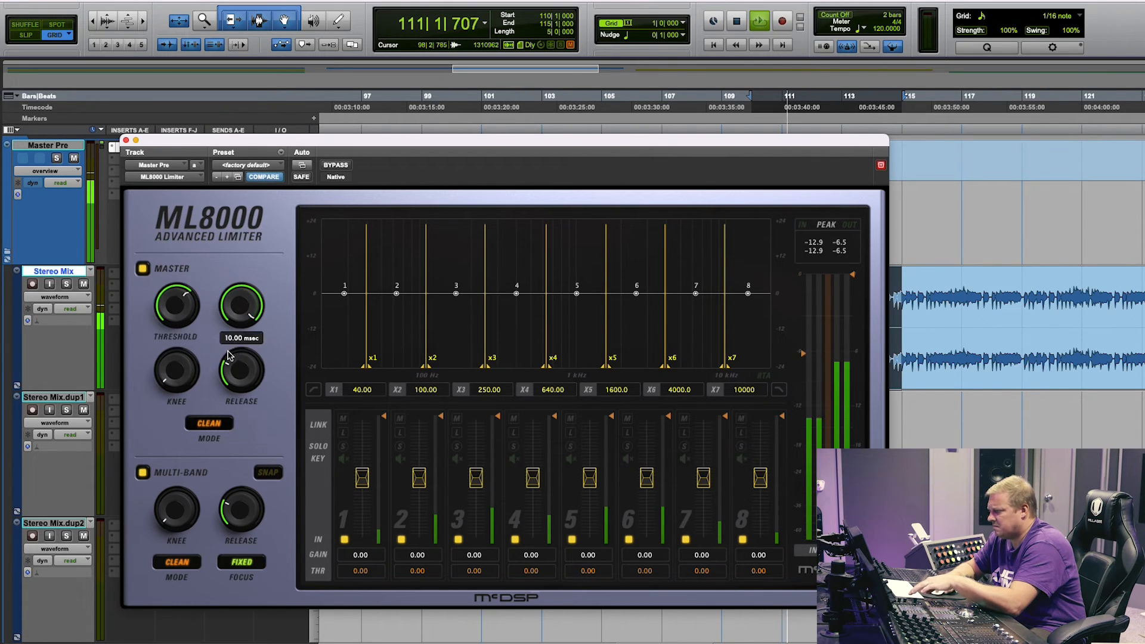
drag(242, 314, 244, 381)
drag(189, 313, 189, 316)
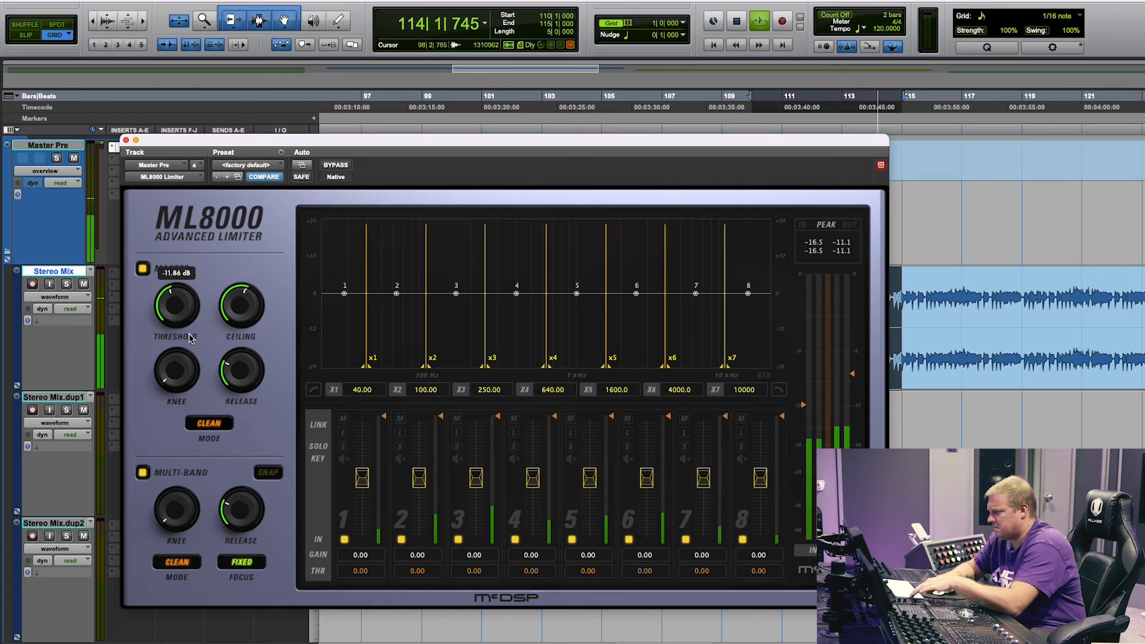
drag(190, 345, 190, 345)
drag(233, 304, 230, 326)
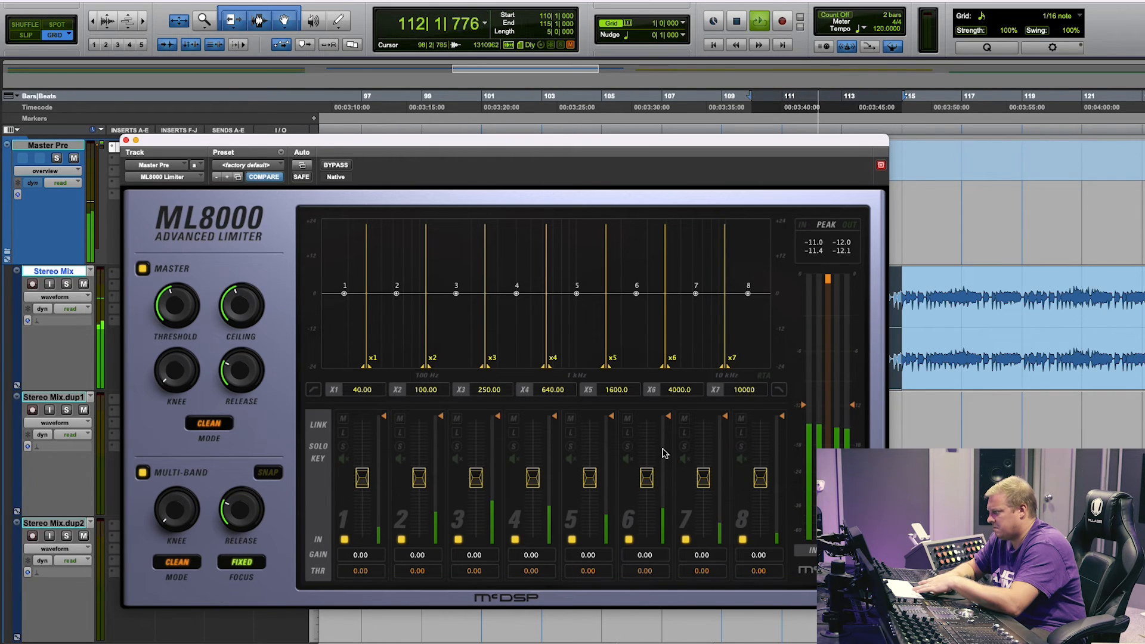
key(space)
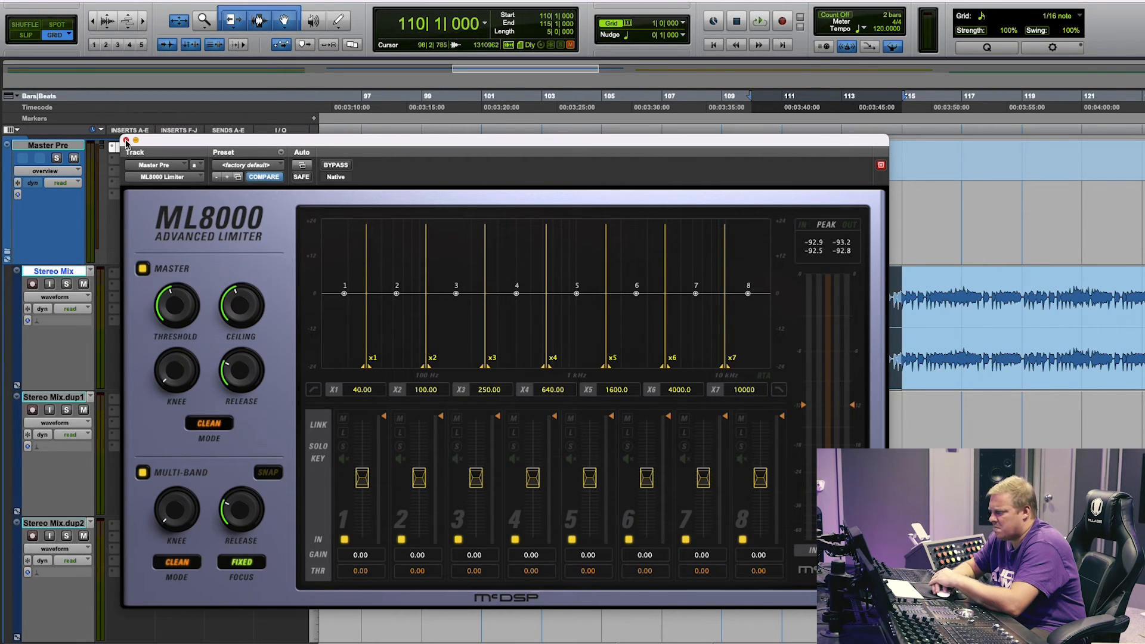
click(158, 177)
mouse_move(178, 177)
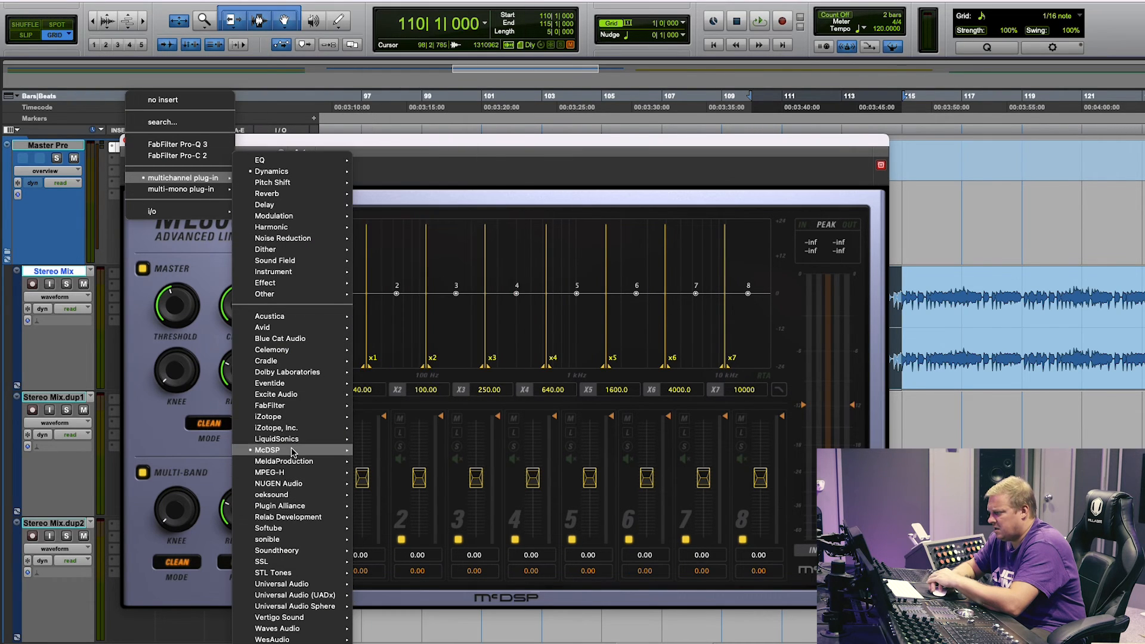
mouse_move(293, 451)
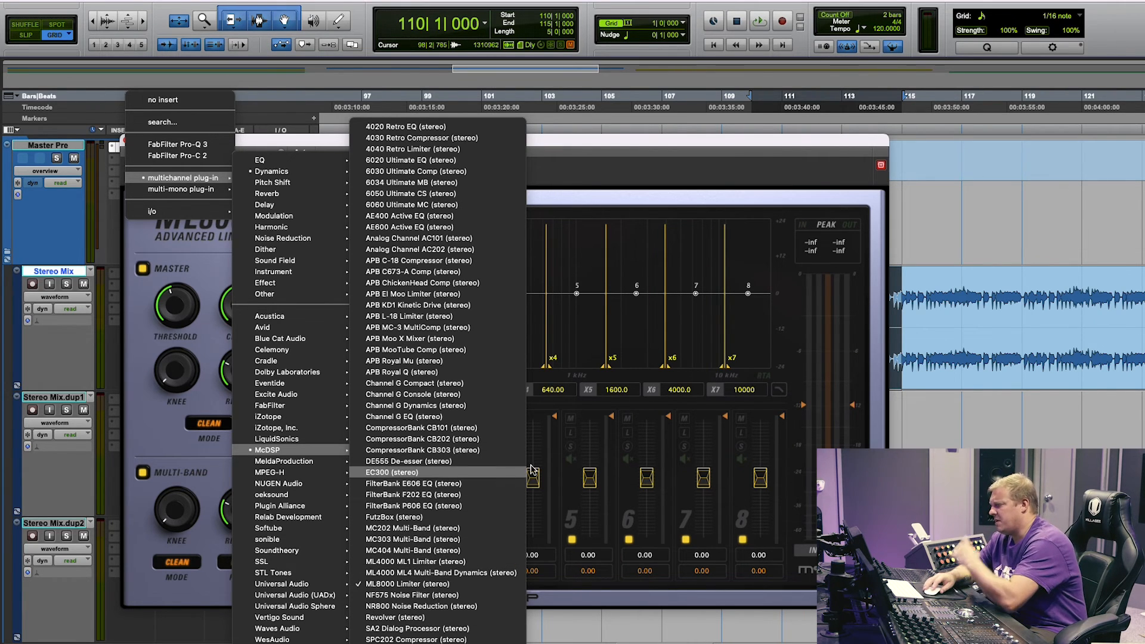
click(673, 466)
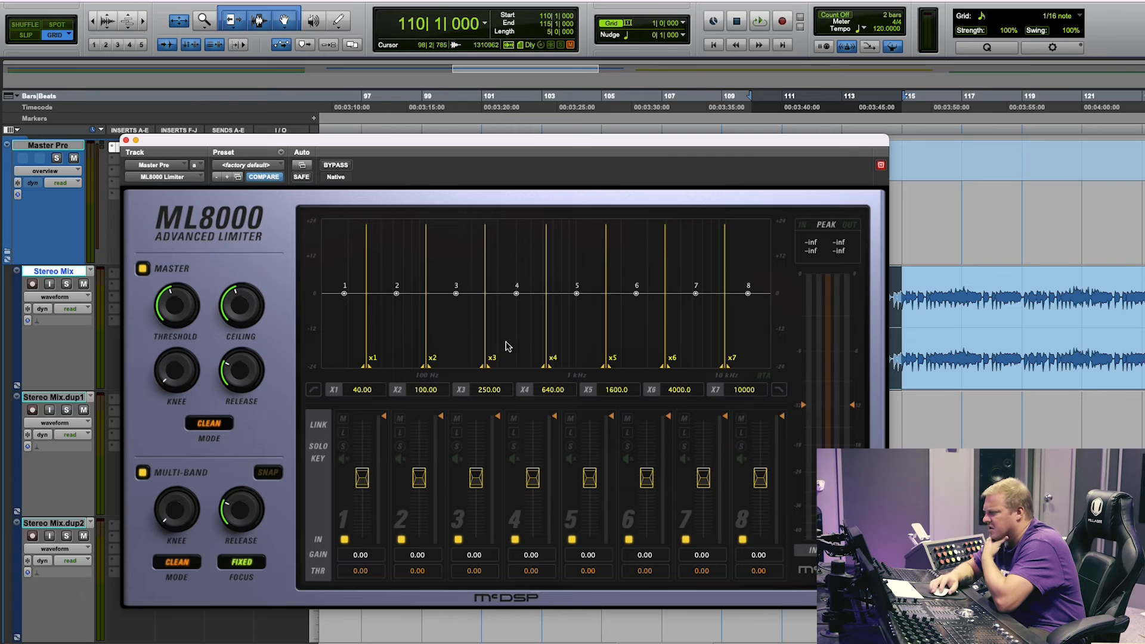
Step: Close ML8000 and replace it on Master Pre with the stereo NF575 Noise Filter
scroll(978, 365, right, 10)
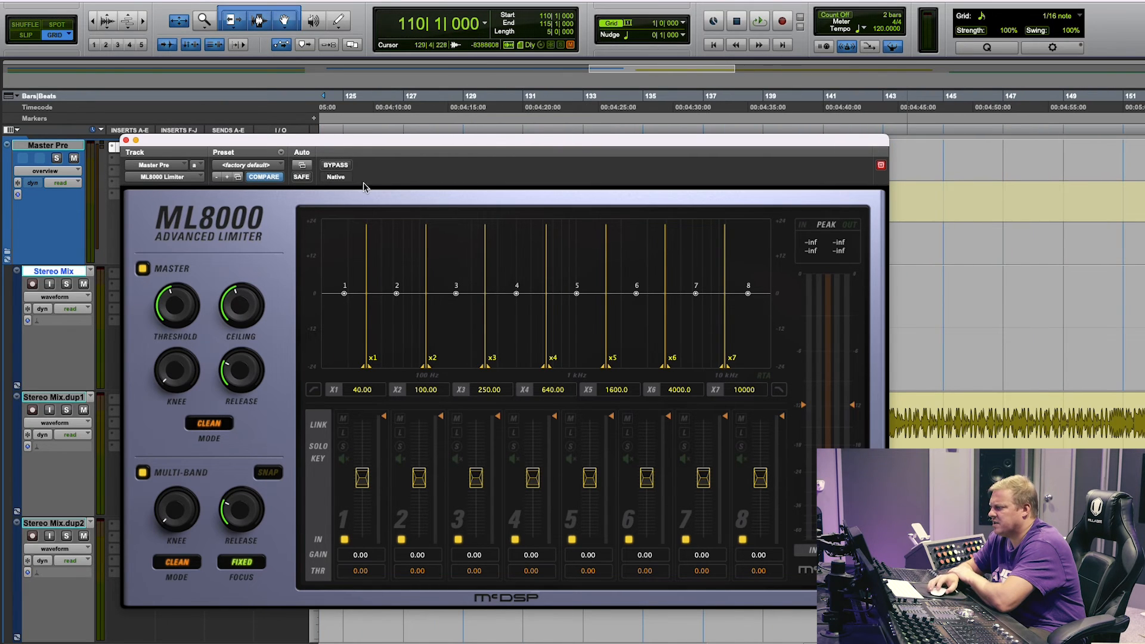
scroll(976, 366, left, 20)
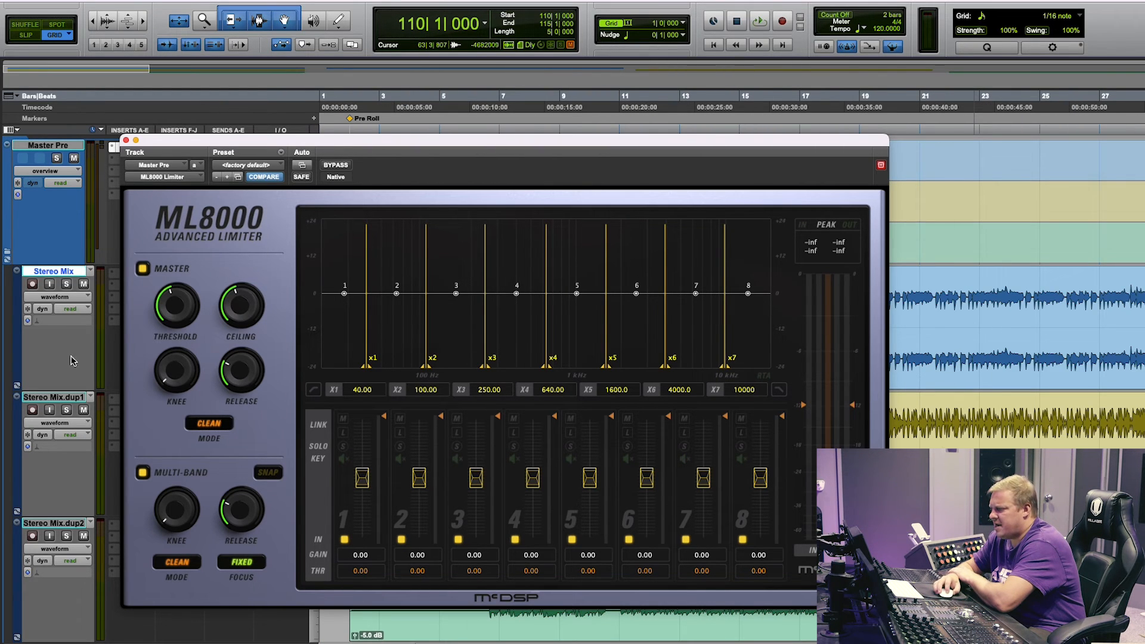
click(125, 141)
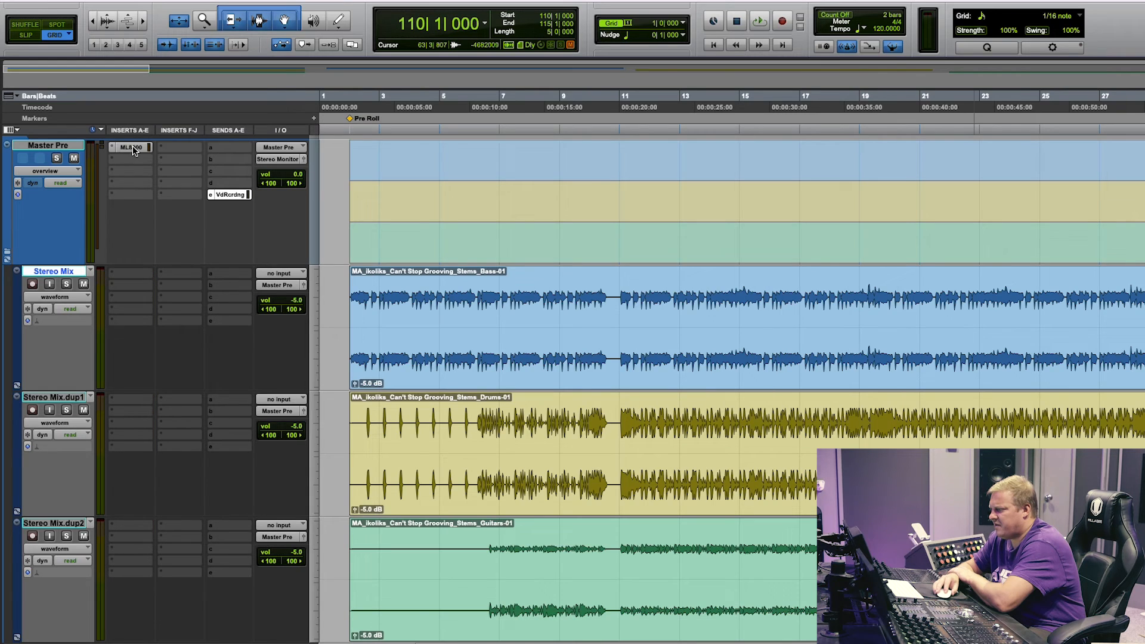
click(121, 149)
mouse_move(132, 150)
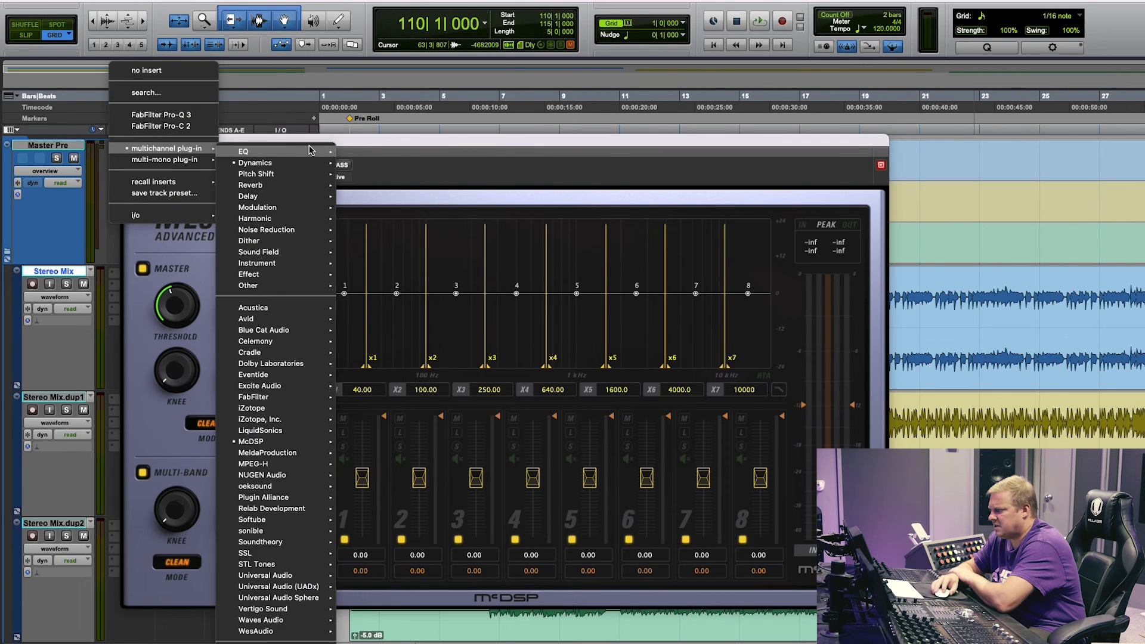
mouse_move(280, 441)
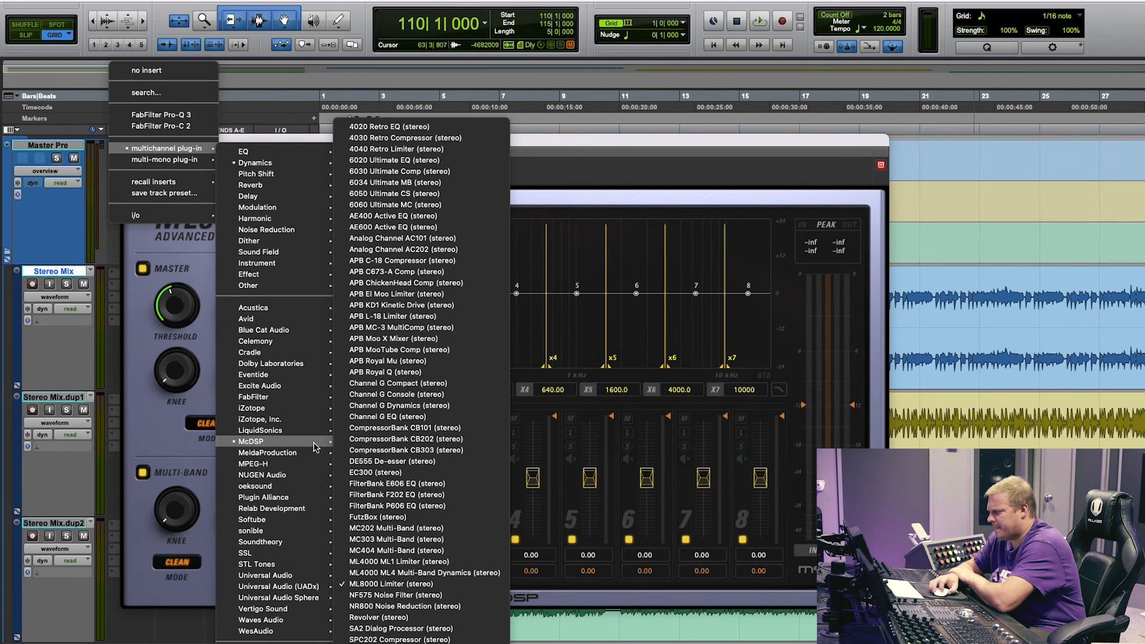
click(420, 597)
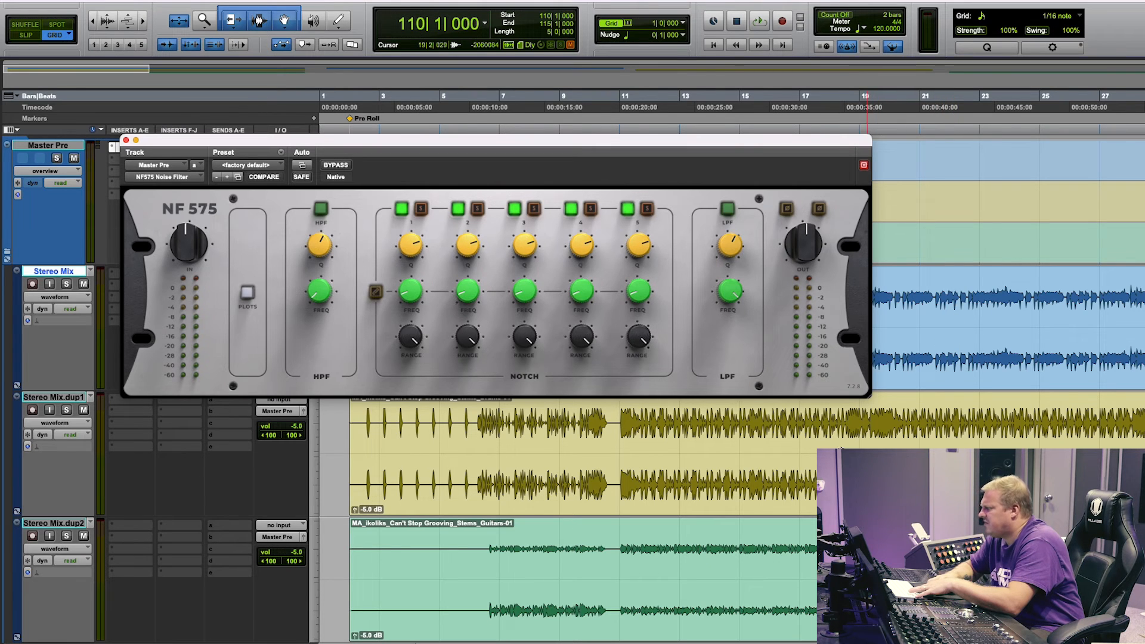
Step: Select bars 81 to 85 of the bass clip and play them through NF575
scroll(835, 441, right, 10)
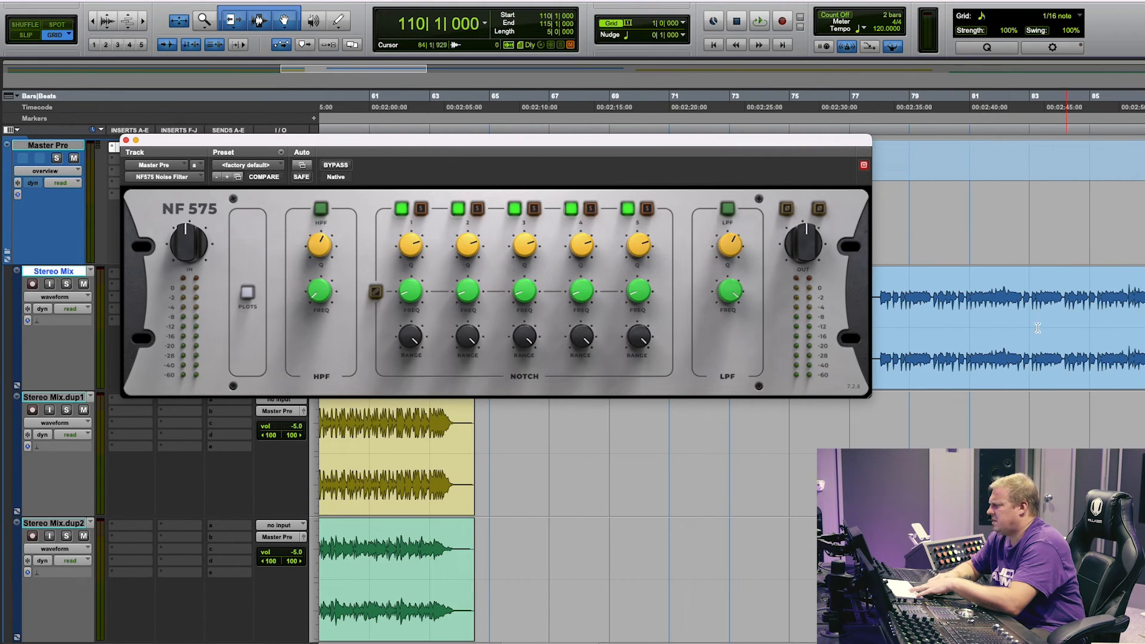
drag(972, 328, 1092, 328)
key(space)
mouse_move(409, 301)
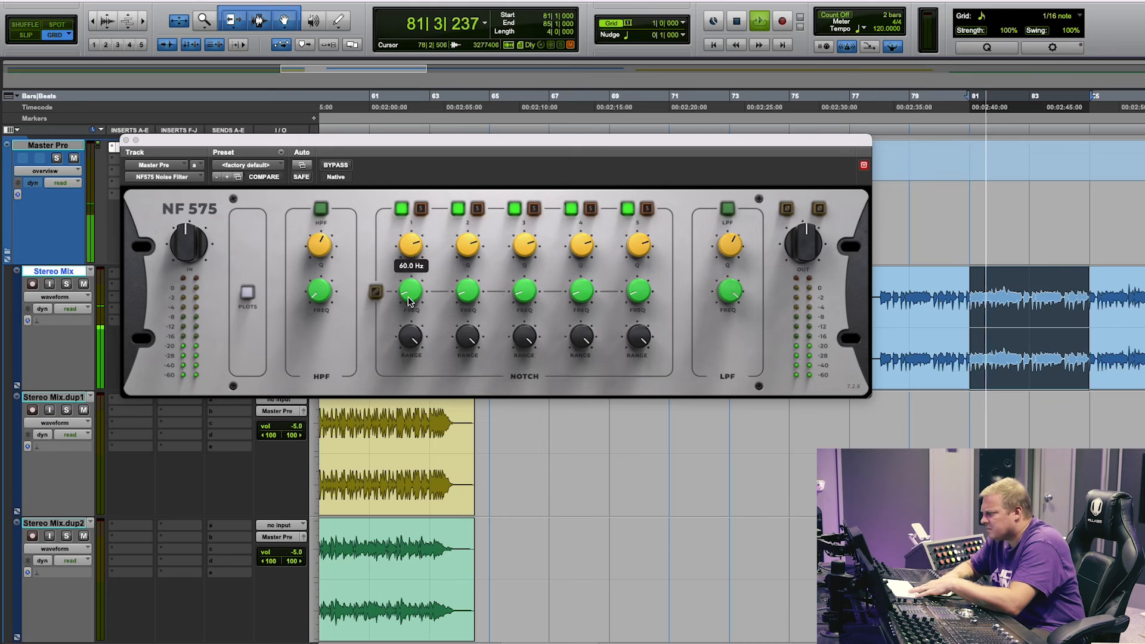
Step: Set NF575's notch 1 range to -40.0 dB, sweep its frequency up past 3 kHz, and stop playback
drag(409, 338, 425, 507)
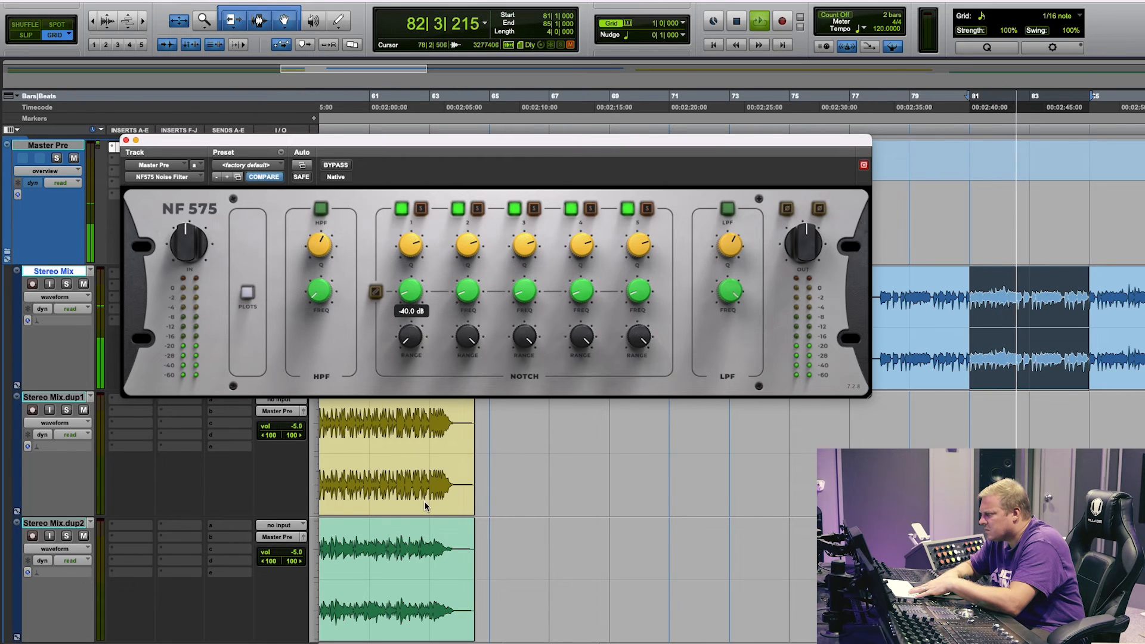
drag(411, 292, 404, 177)
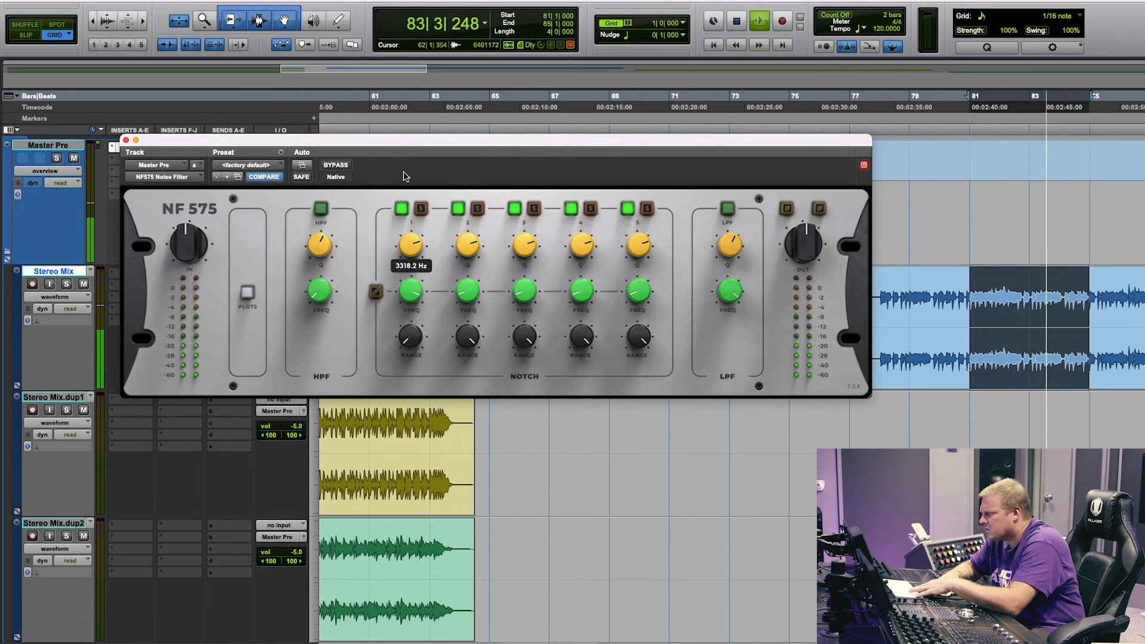
key(space)
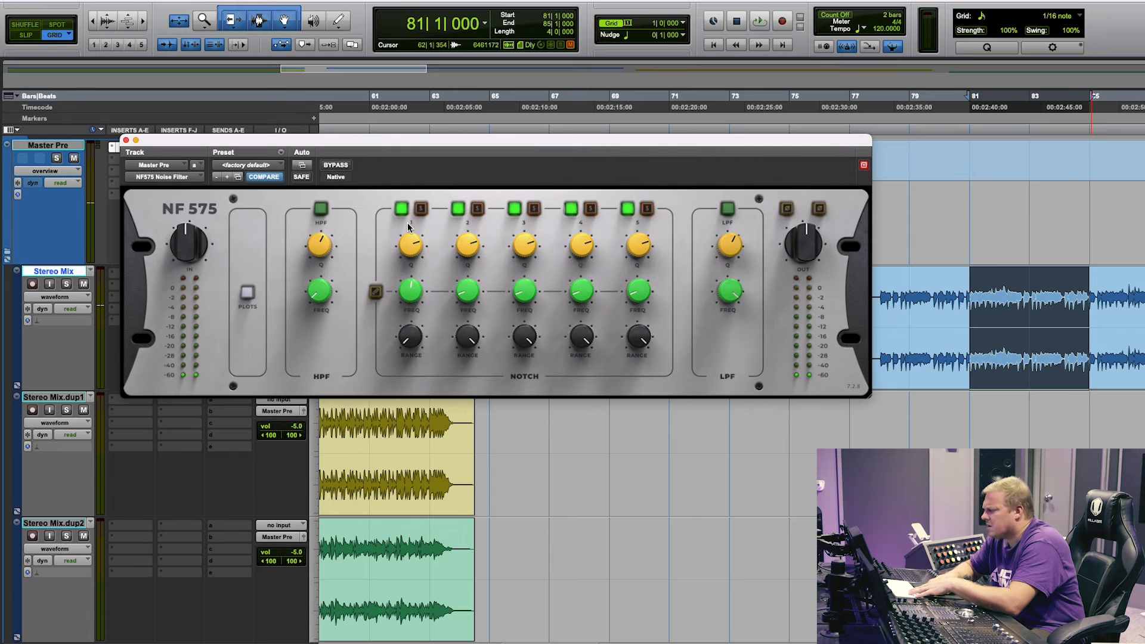
Step: Close NF575 and replace it on Master Pre with the stereo Revolver reverb
click(126, 141)
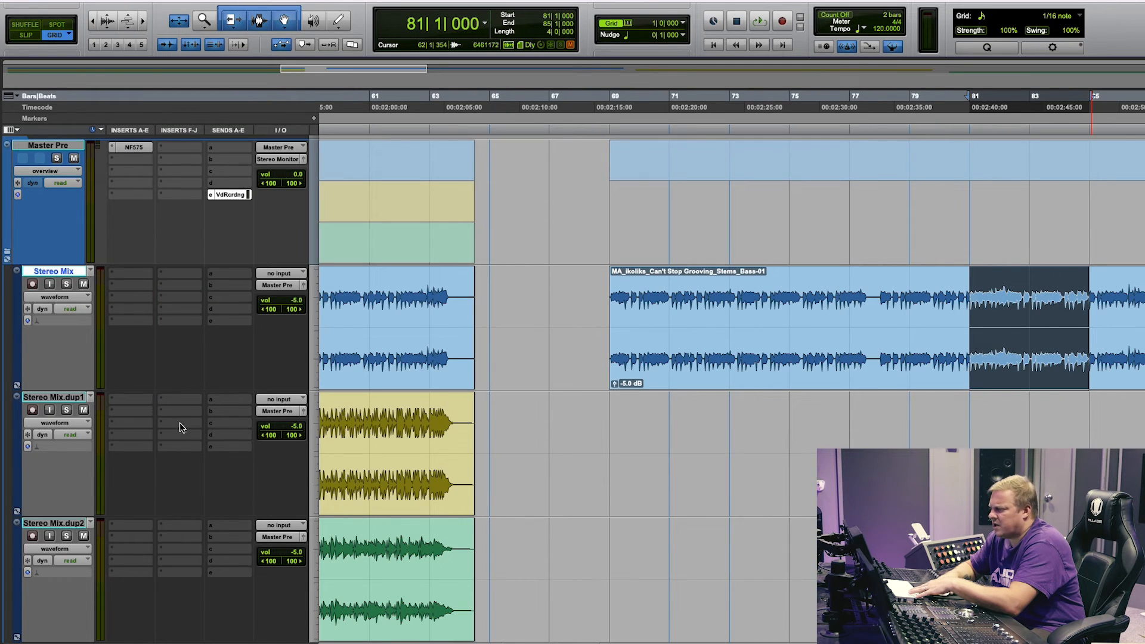
click(116, 148)
mouse_move(117, 148)
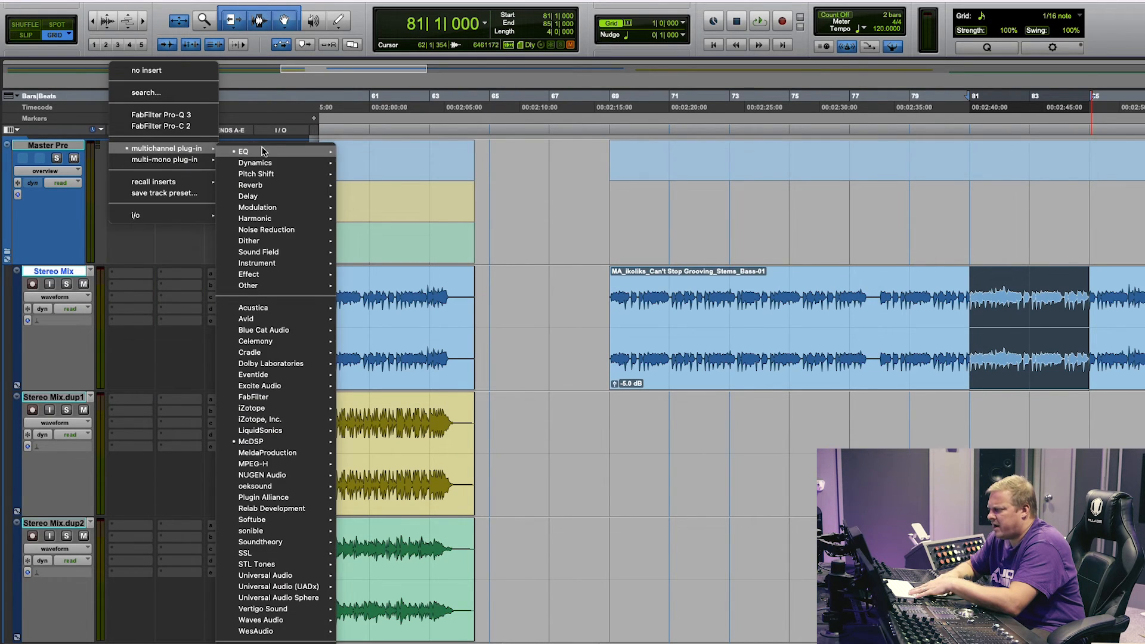
mouse_move(277, 444)
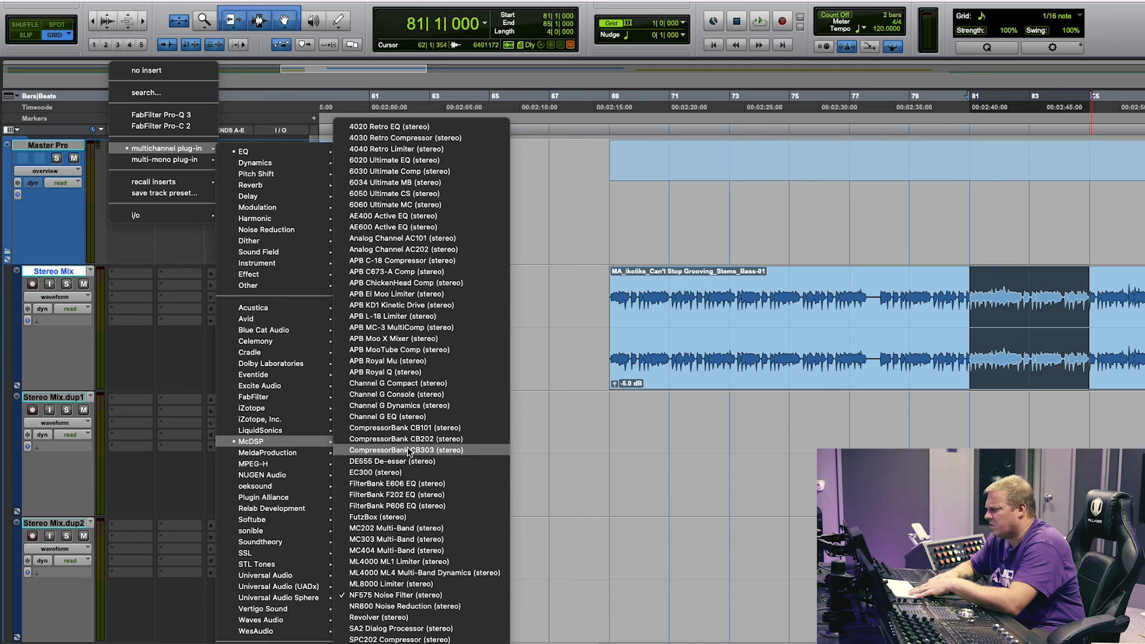
click(420, 620)
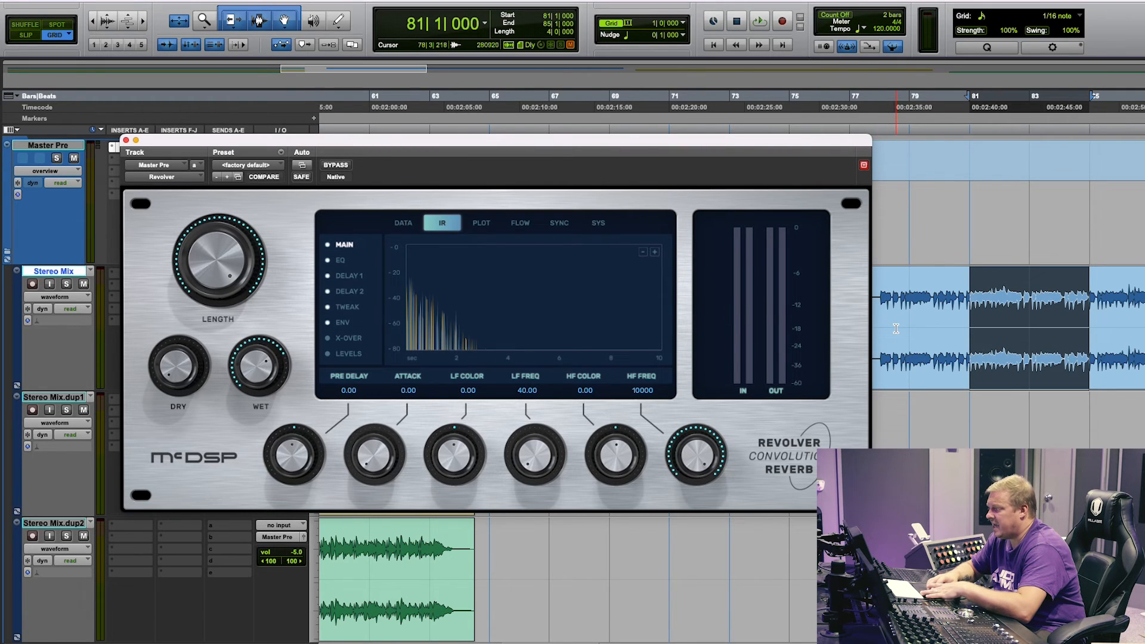
Step: Select bars 253 to 261 on the Stereo Mix.dup2 track
scroll(895, 329, right, 8)
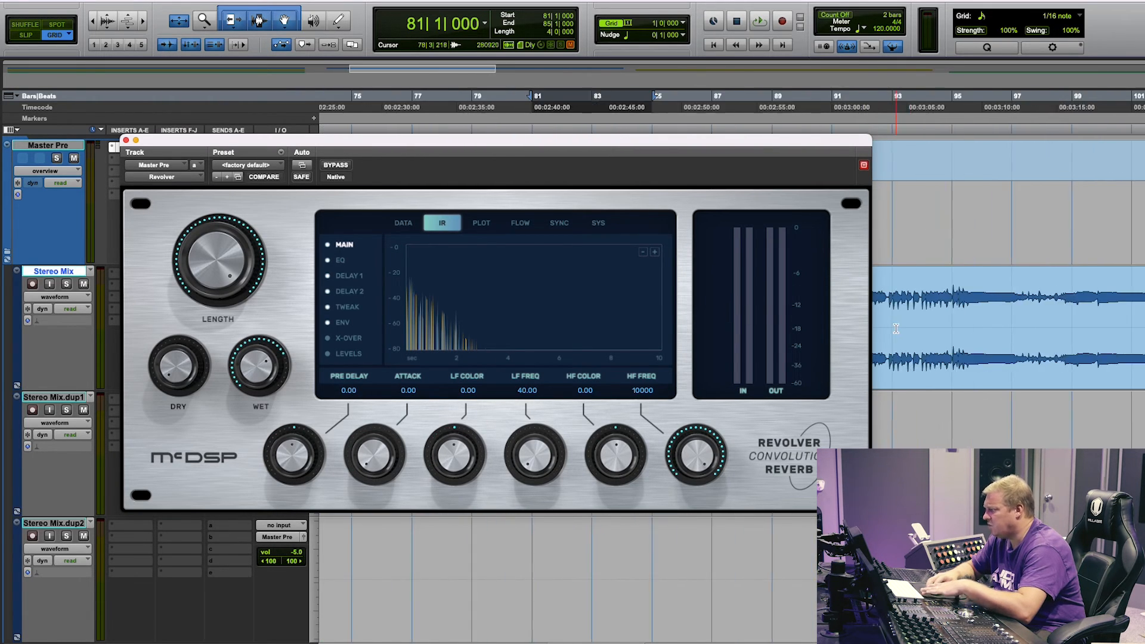
key(r)
key(r)
key(r)
key(r)
scroll(1030, 376, right, 10)
scroll(1034, 382, down, 2)
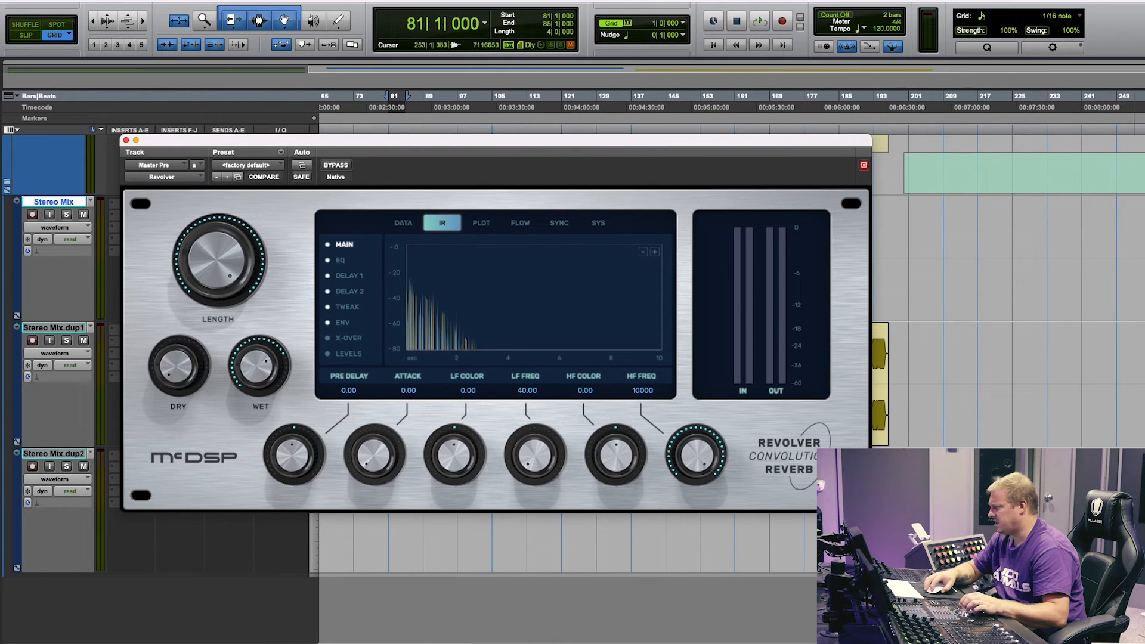
drag(1134, 483, 1144, 483)
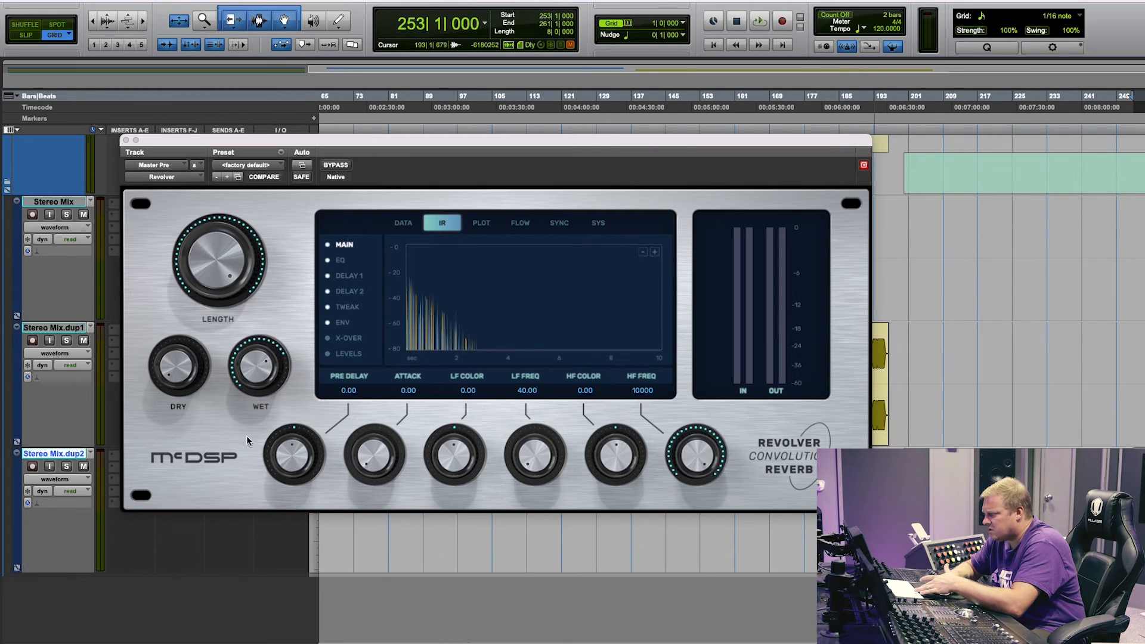
click(251, 171)
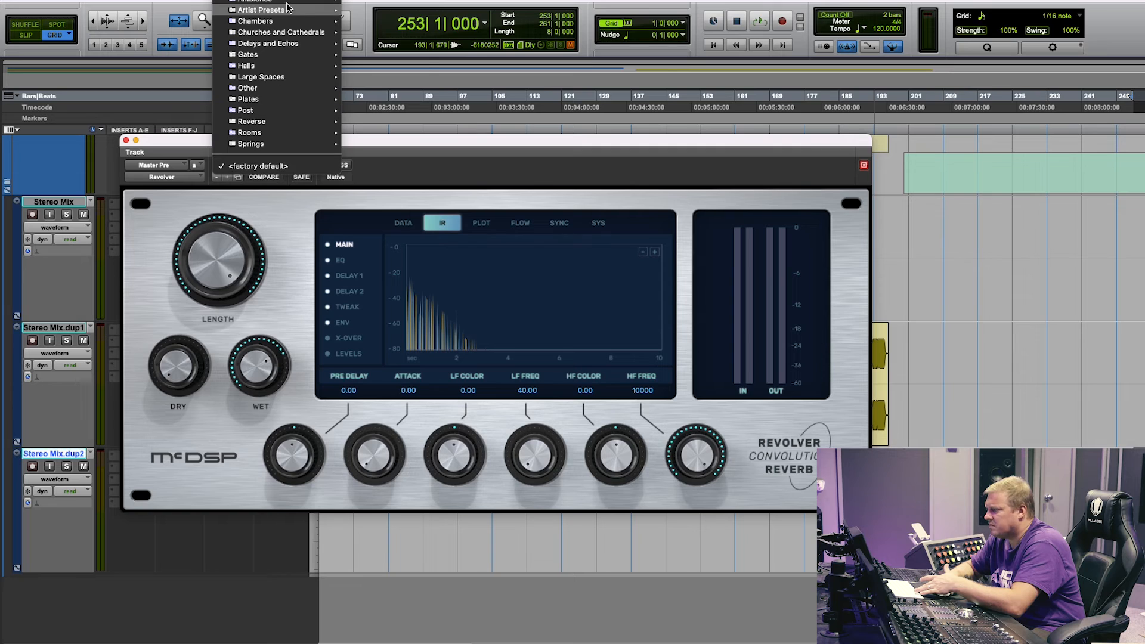
mouse_move(280, 9)
click(503, 306)
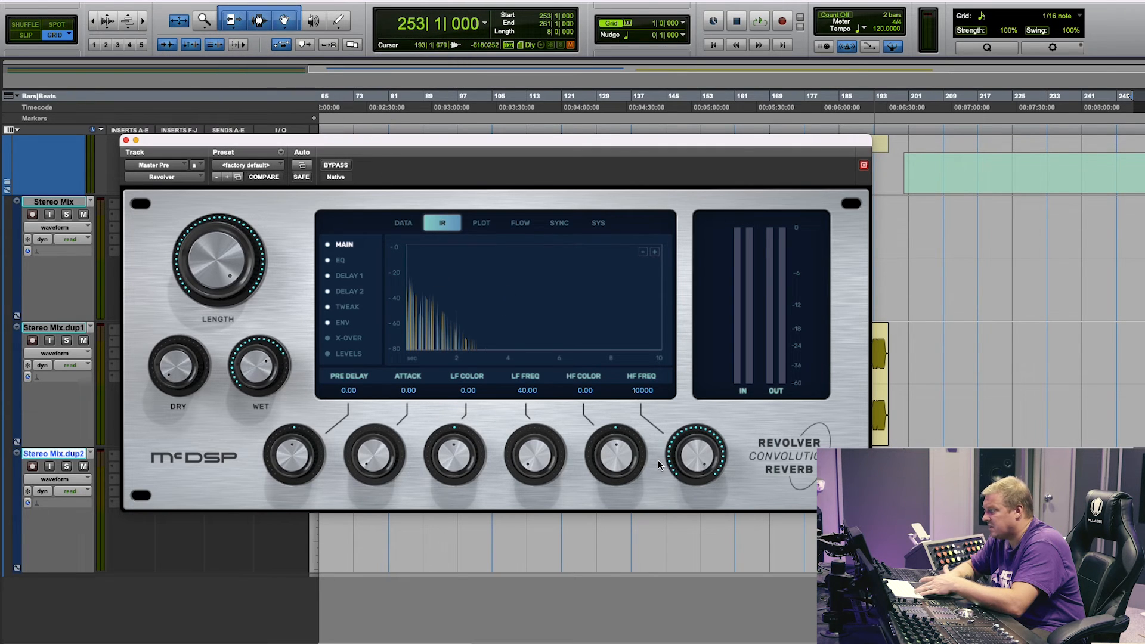
Step: Play the selection through Revolver, raising its Dry level and lowering its Wet level
key(space)
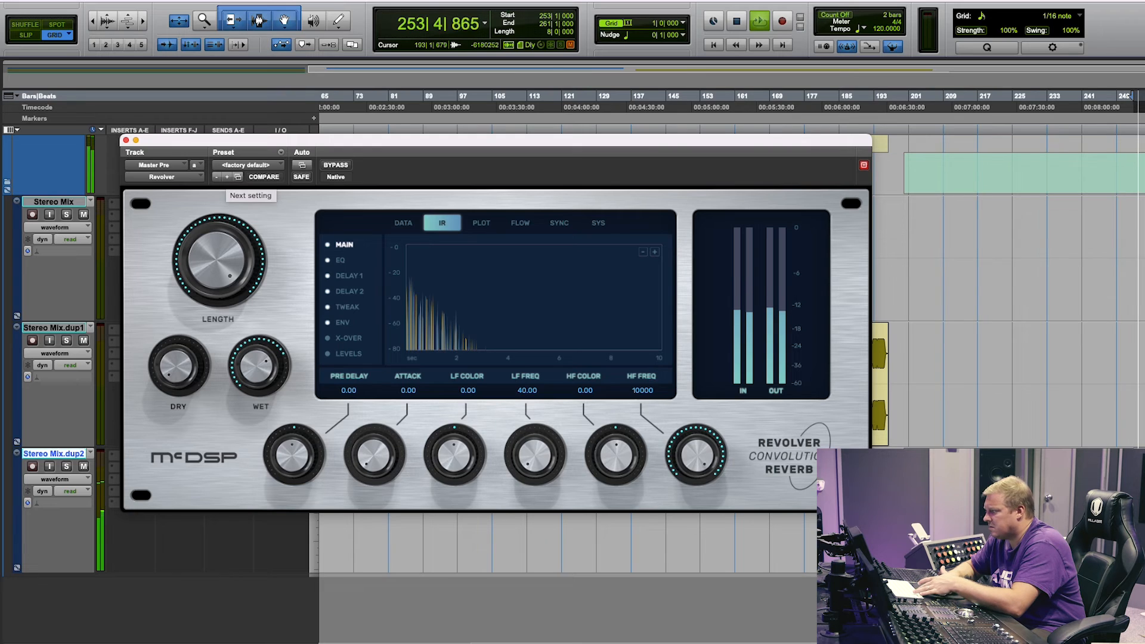
key(space)
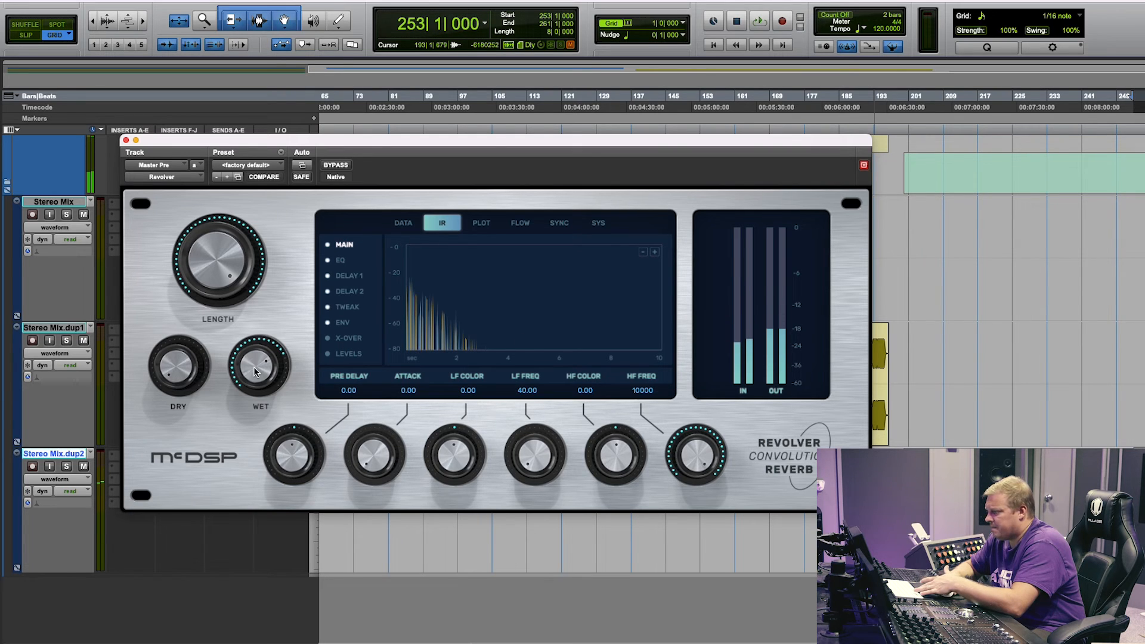
drag(179, 367, 160, 285)
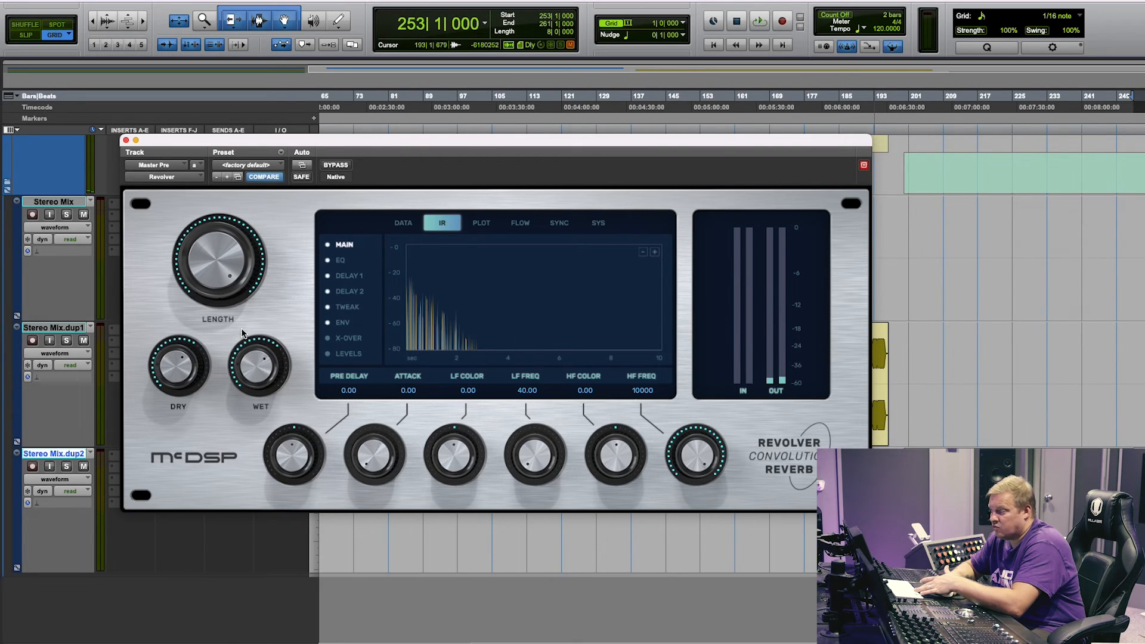
drag(252, 365, 253, 424)
key(space)
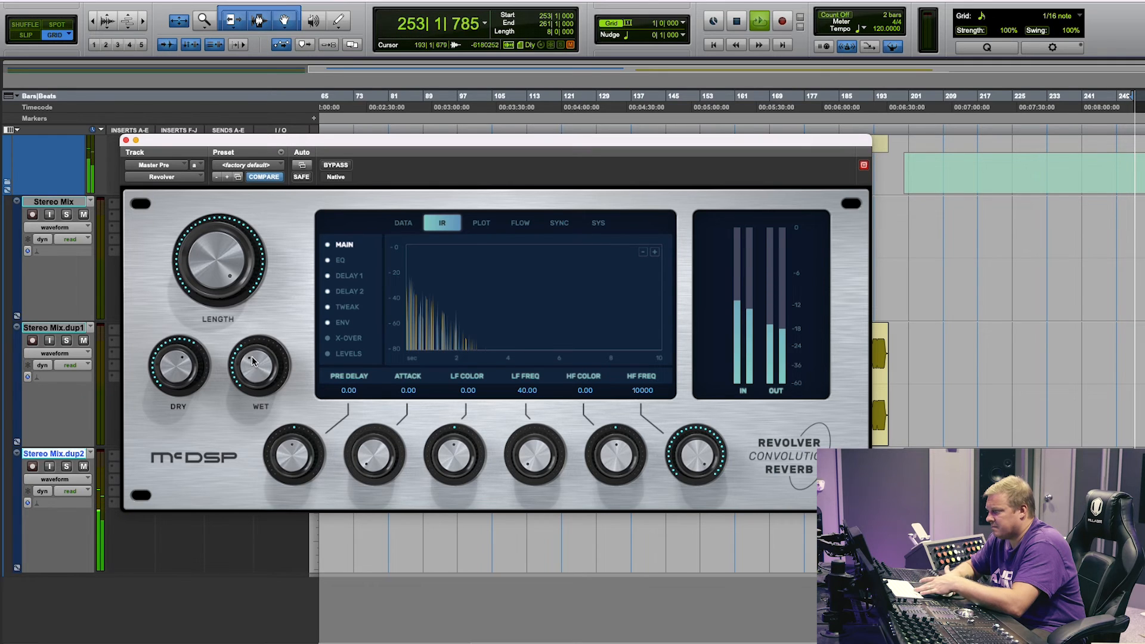
drag(254, 362, 254, 367)
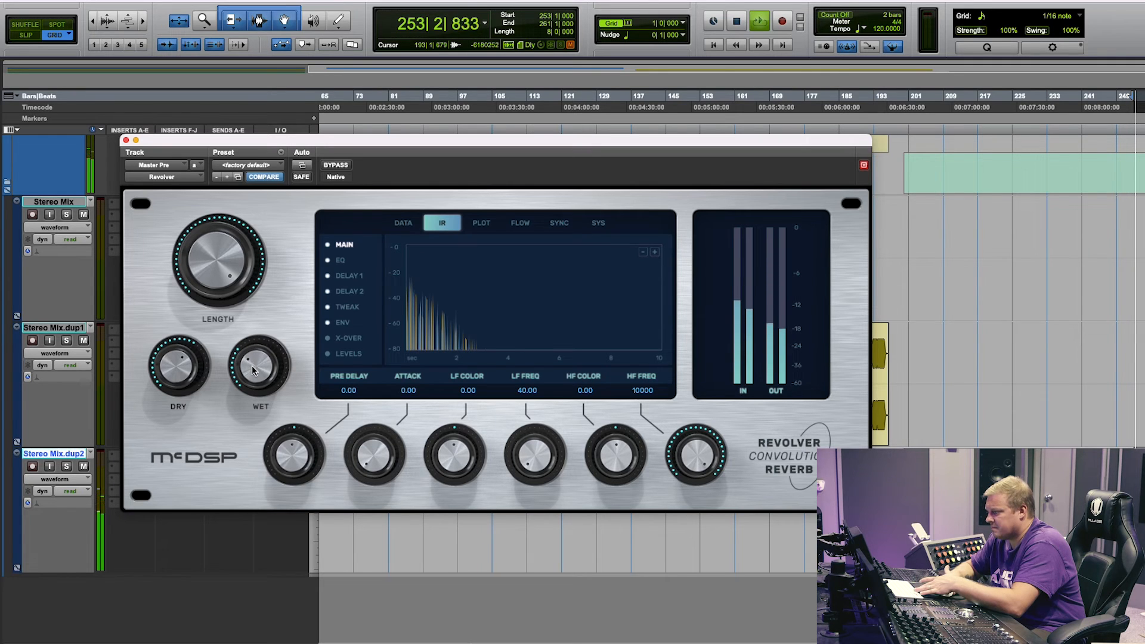
Step: Audition Revolver's presets one after another during playback, from IR_ECR_Kick_Drum through to Reverb Born, and stop playback
click(226, 177)
click(228, 178)
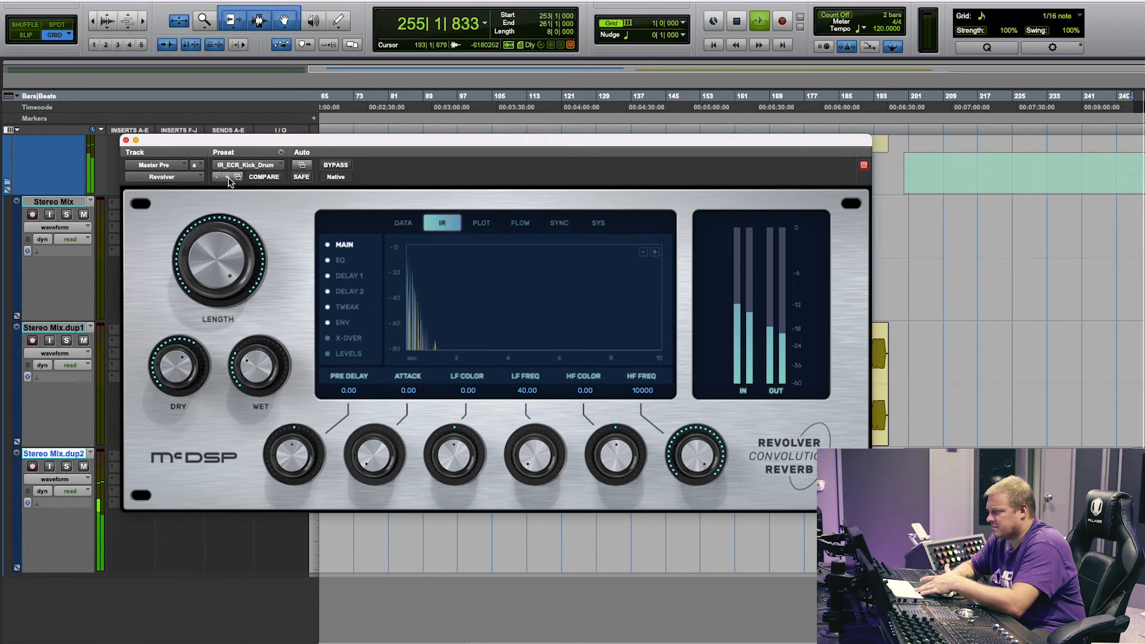
click(227, 177)
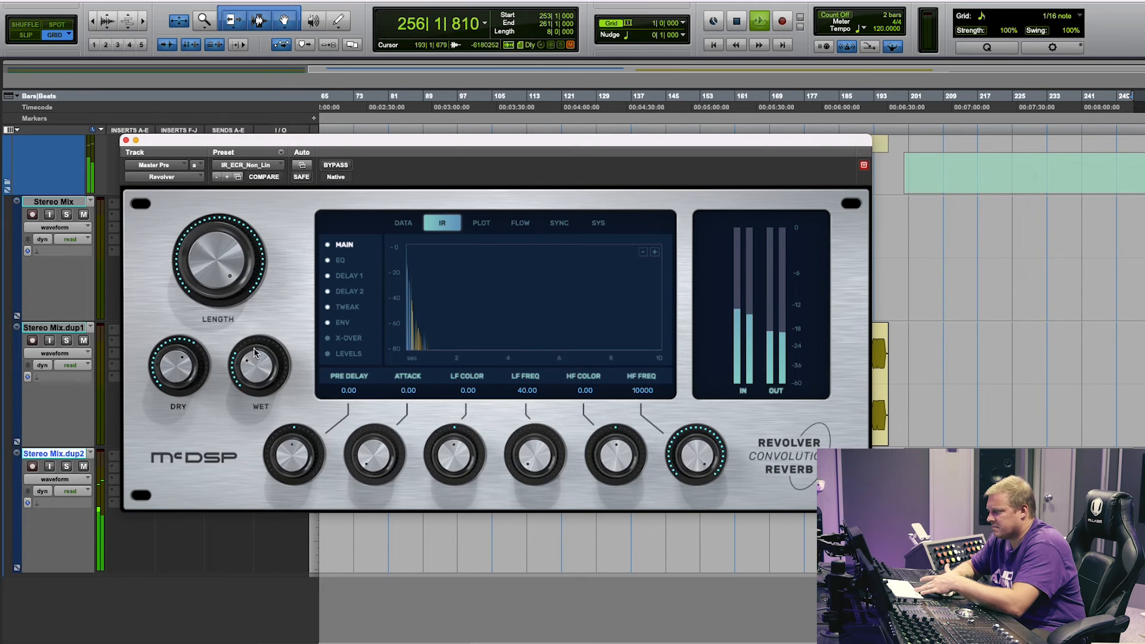
click(227, 179)
click(226, 178)
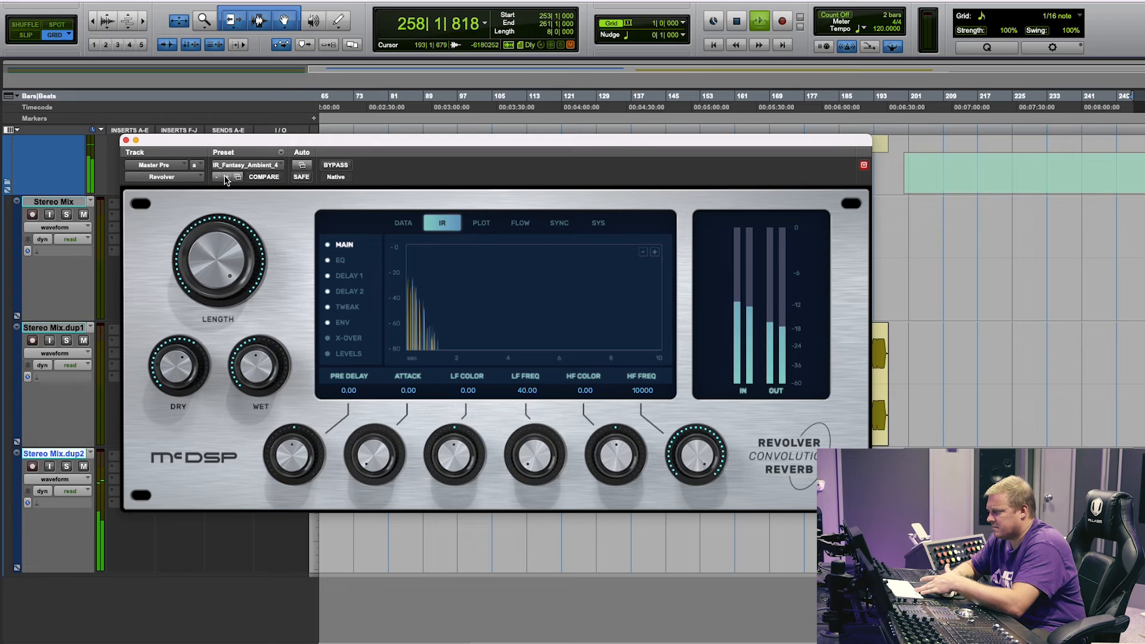
click(226, 178)
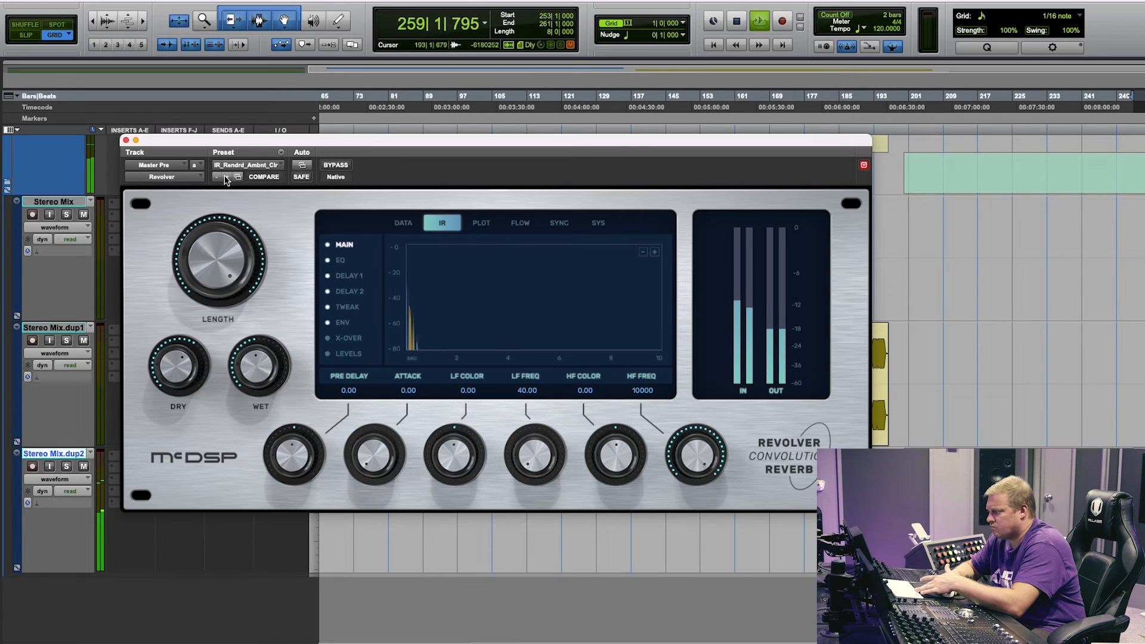
click(226, 178)
click(226, 177)
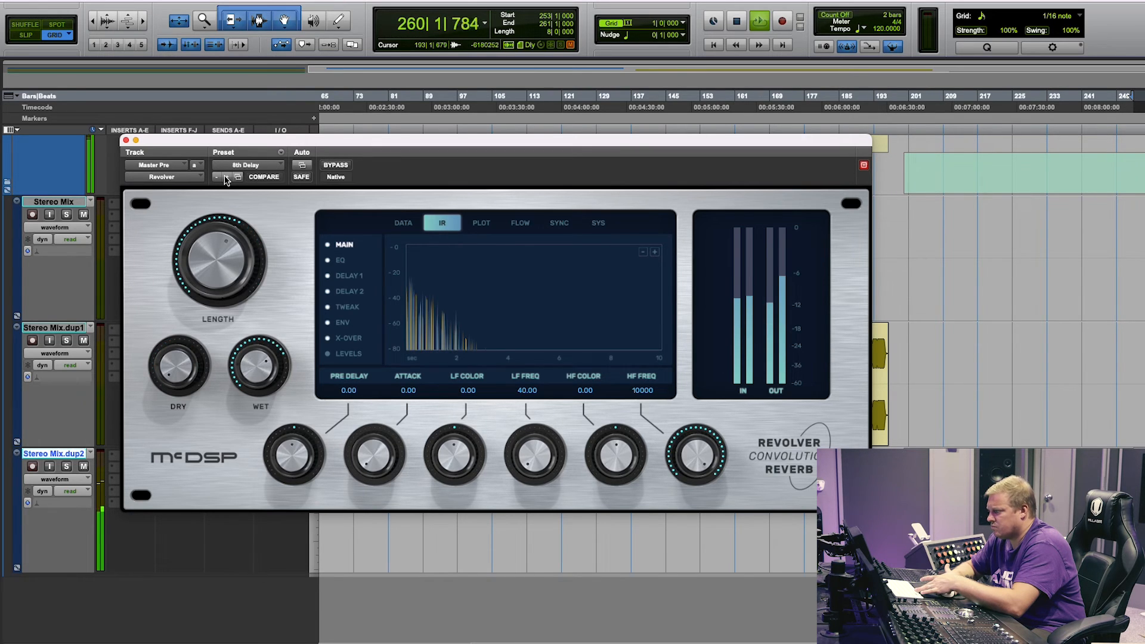
click(226, 177)
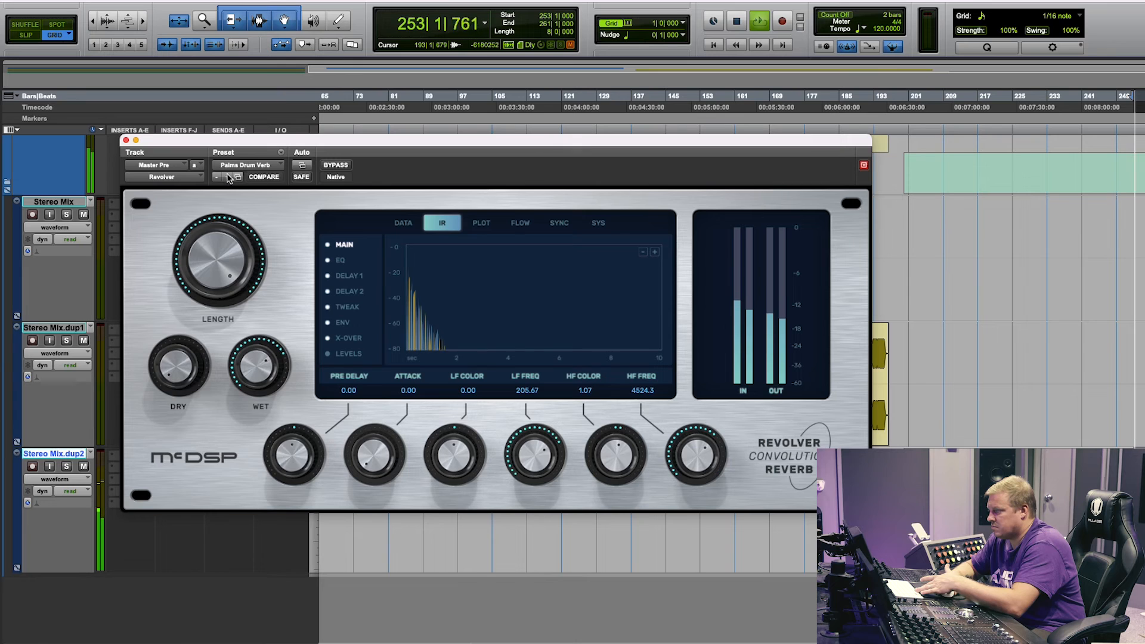
click(226, 176)
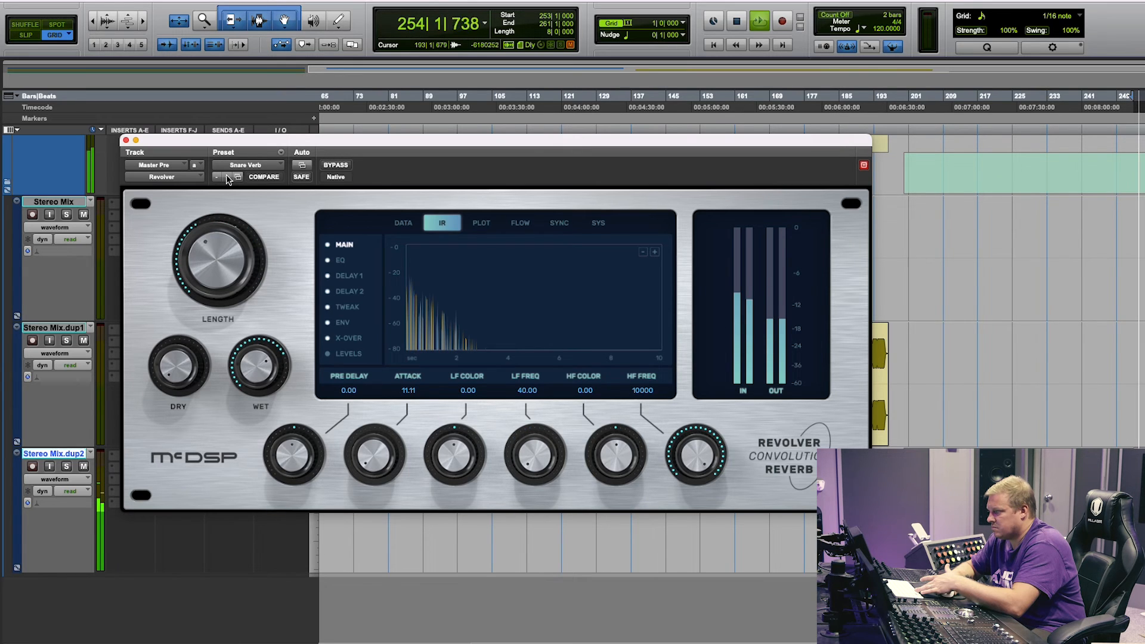
click(226, 176)
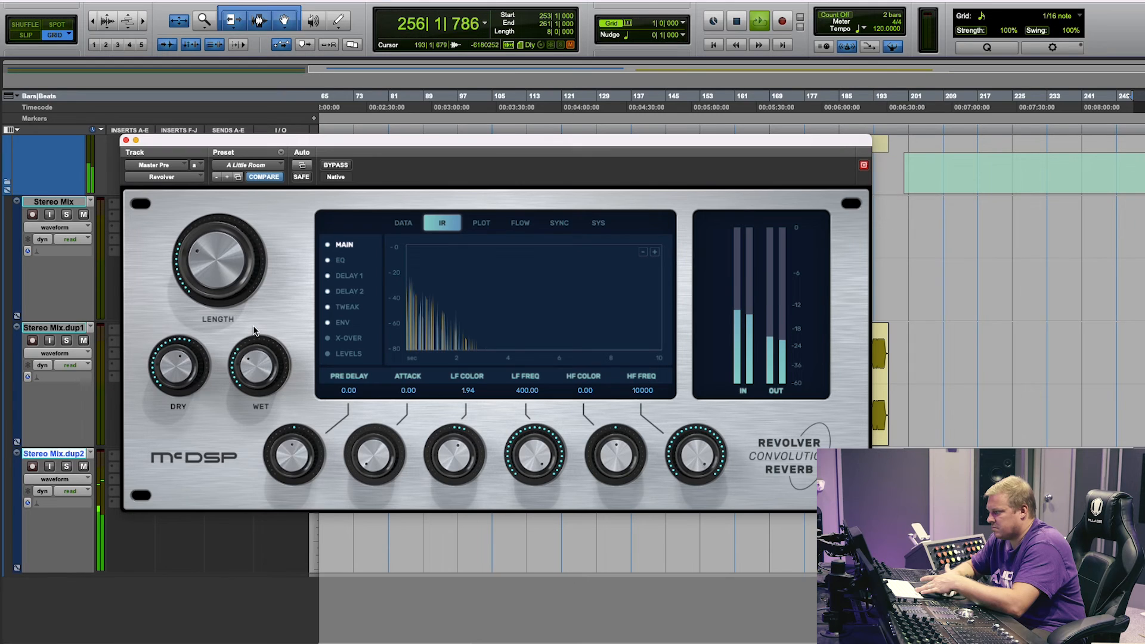
click(227, 178)
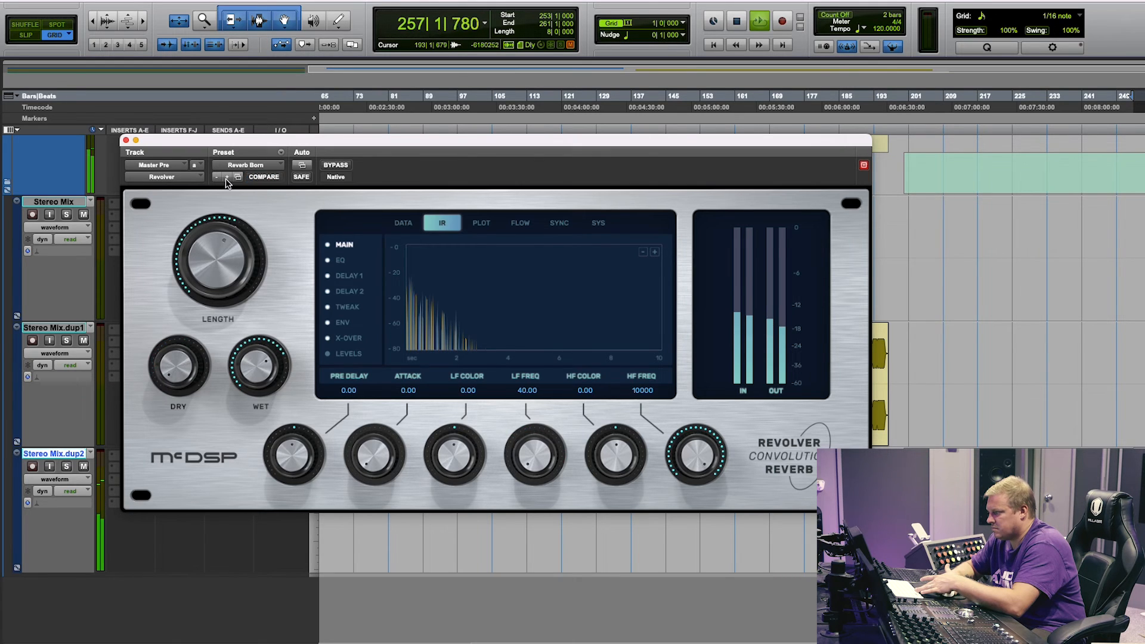
key(space)
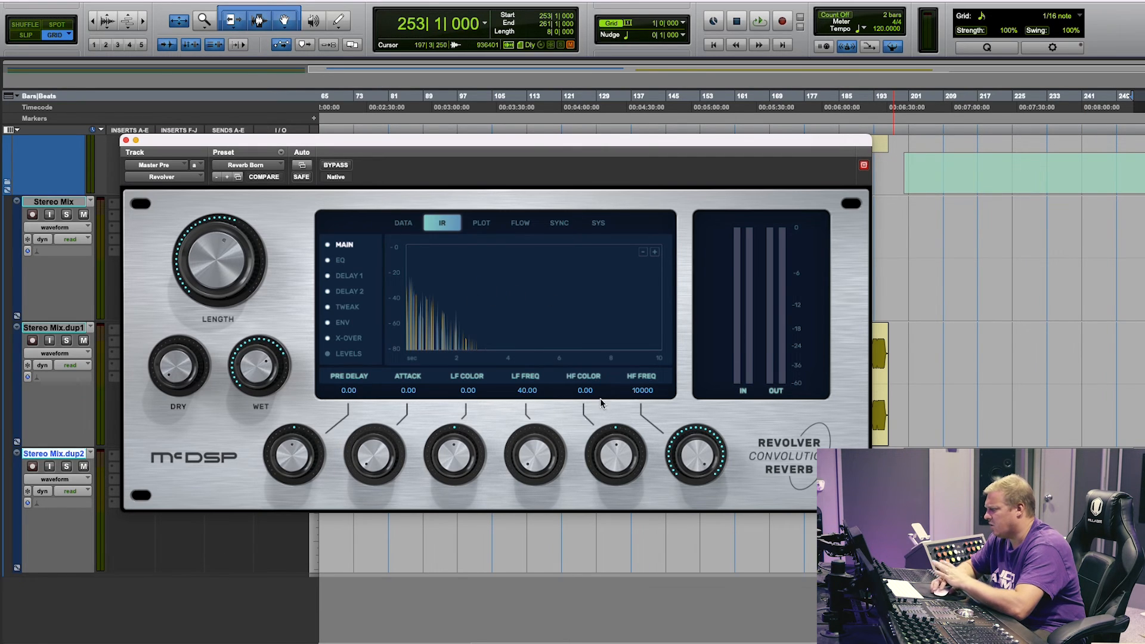
click(126, 140)
scroll(125, 265, up, 2)
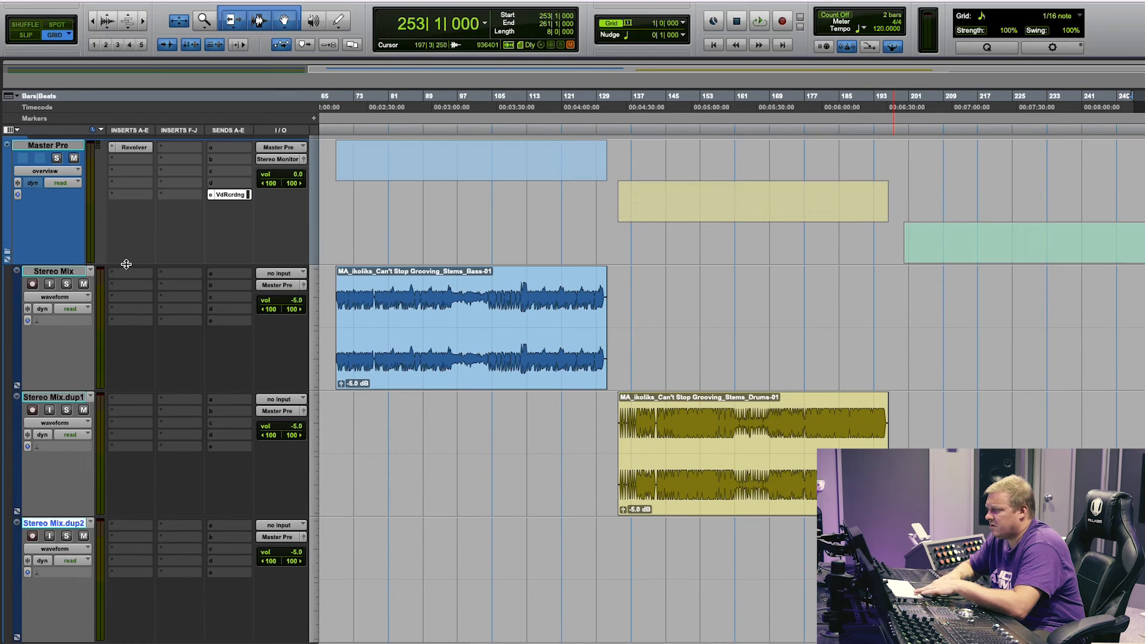
click(120, 154)
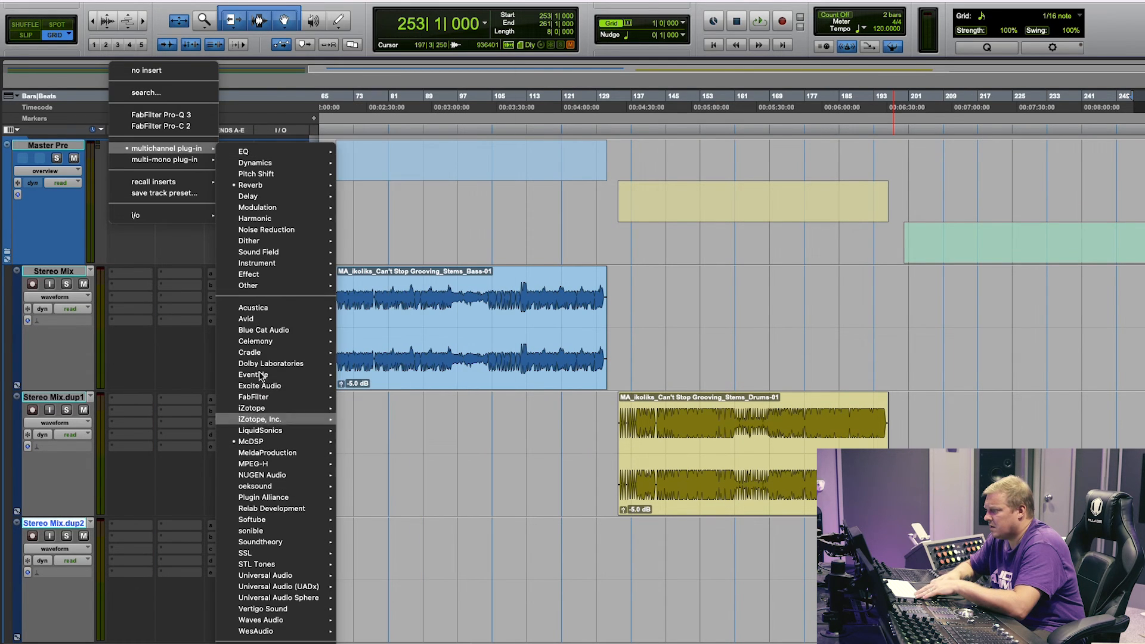
click(101, 162)
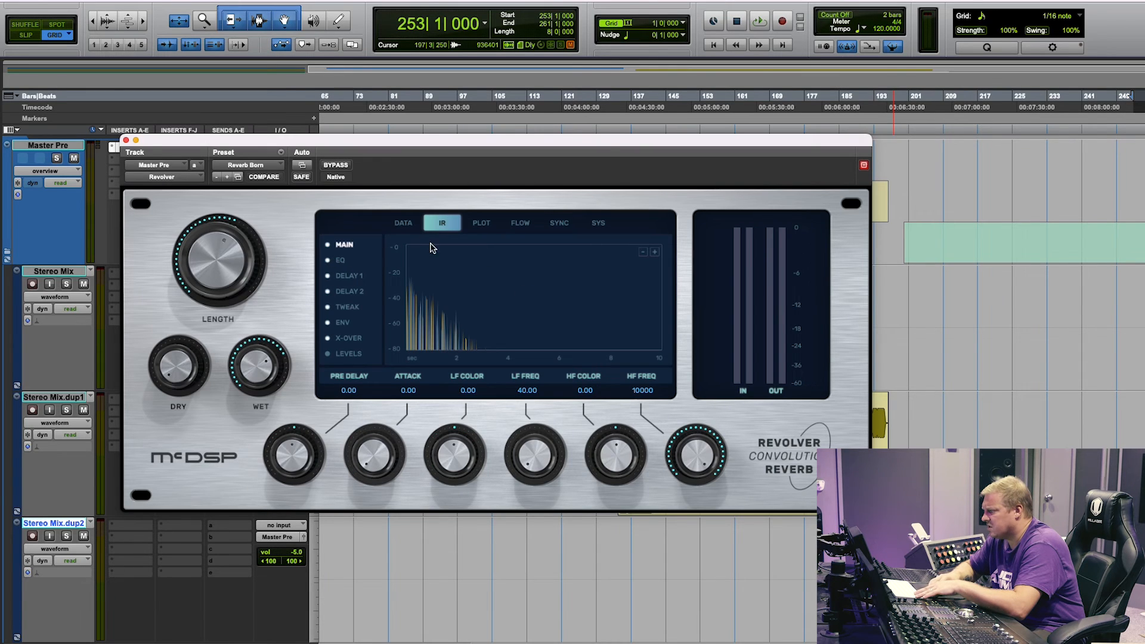
Step: Look through Revolver's Data, Flow, Sync and Sys pages and return to the IR page
click(409, 220)
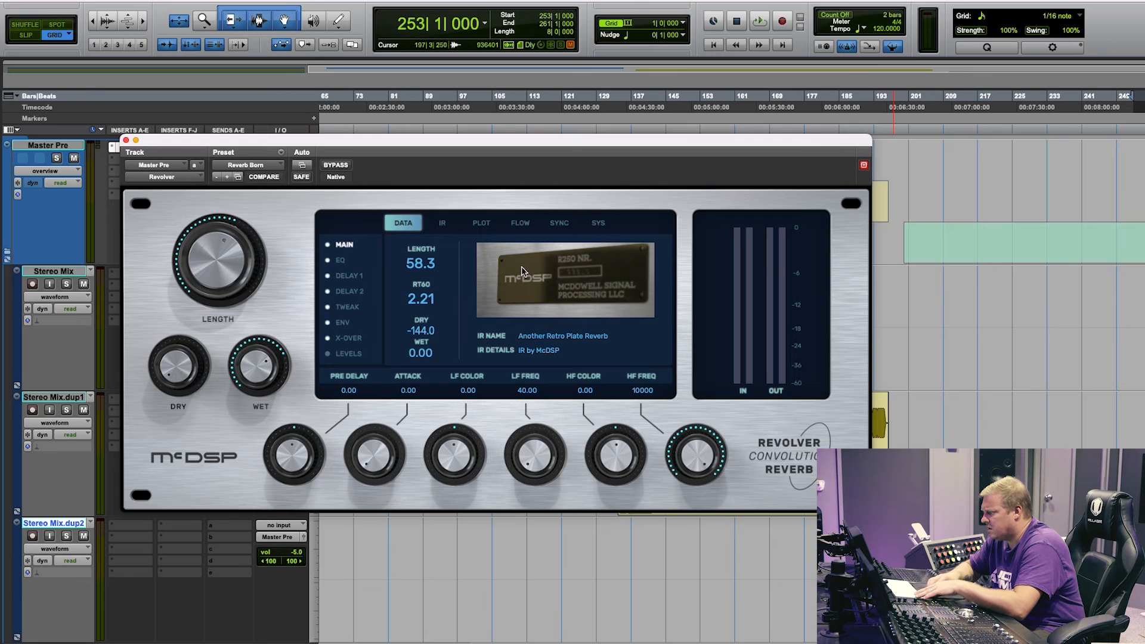
click(518, 225)
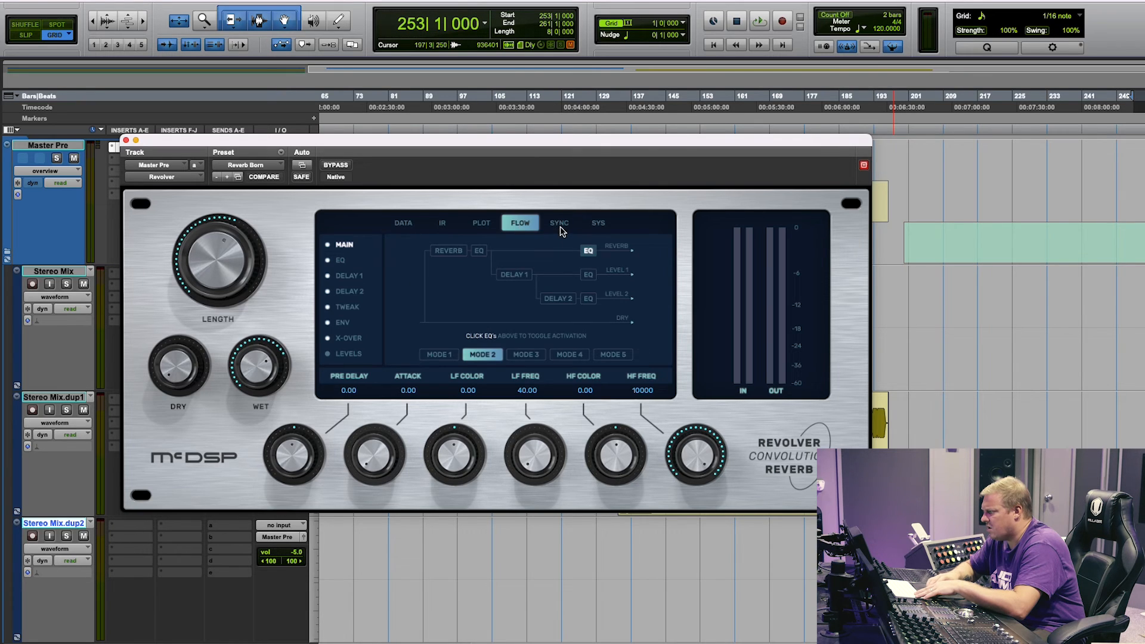
click(558, 224)
click(599, 224)
click(410, 221)
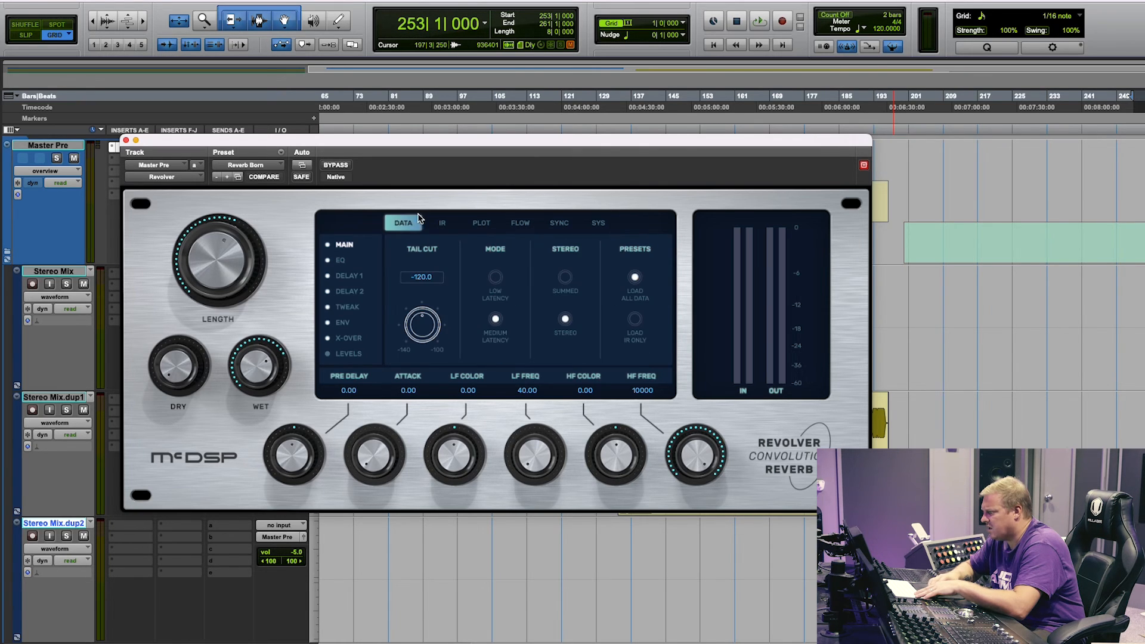
click(444, 224)
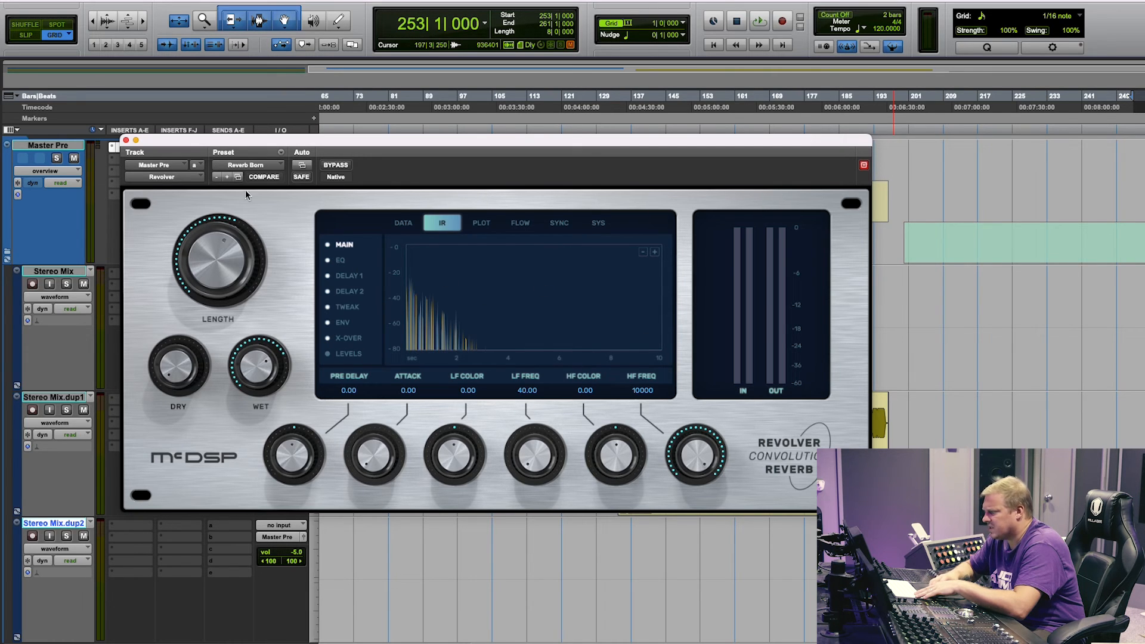
Step: Replace Revolver on Master Pre with McDSP's stereo SA2 Dialog Processor
click(156, 177)
mouse_move(219, 177)
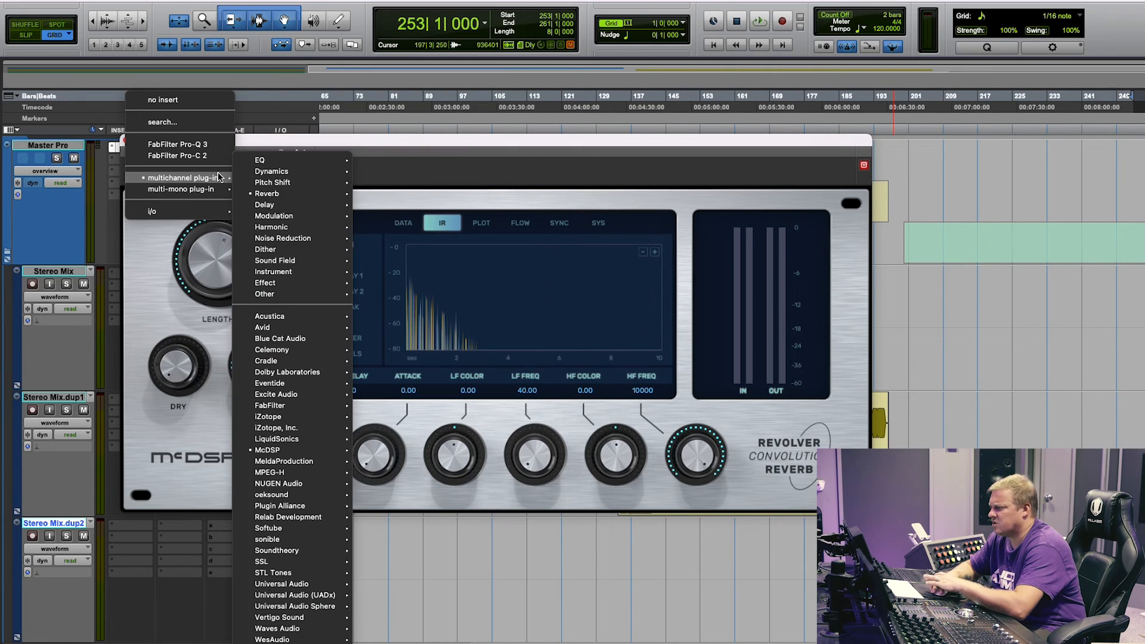
mouse_move(286, 195)
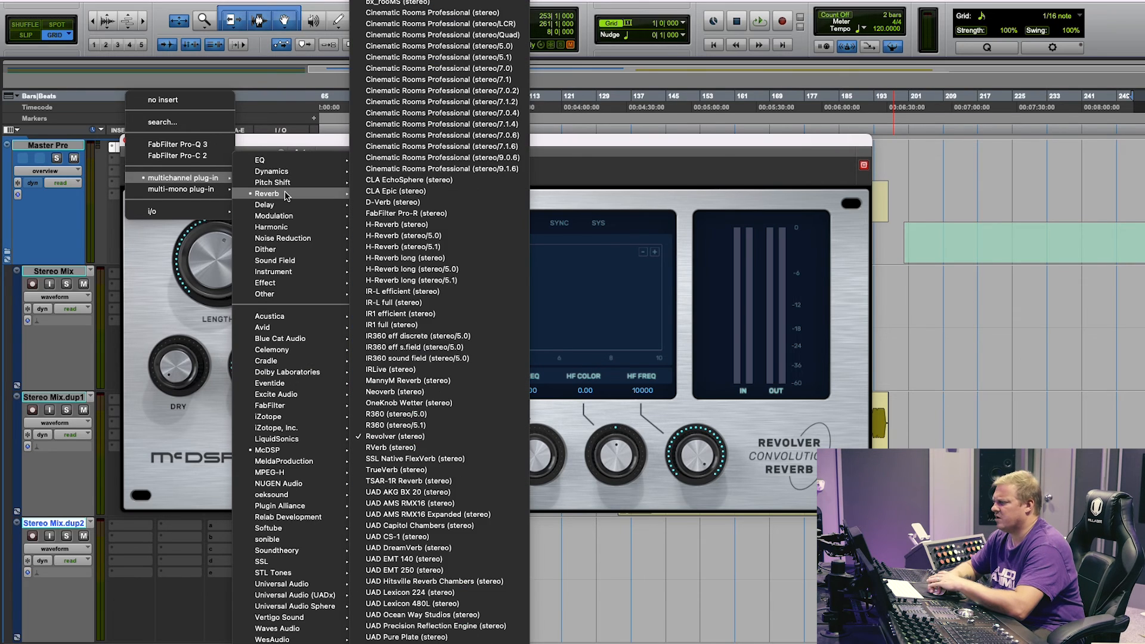
mouse_move(267, 450)
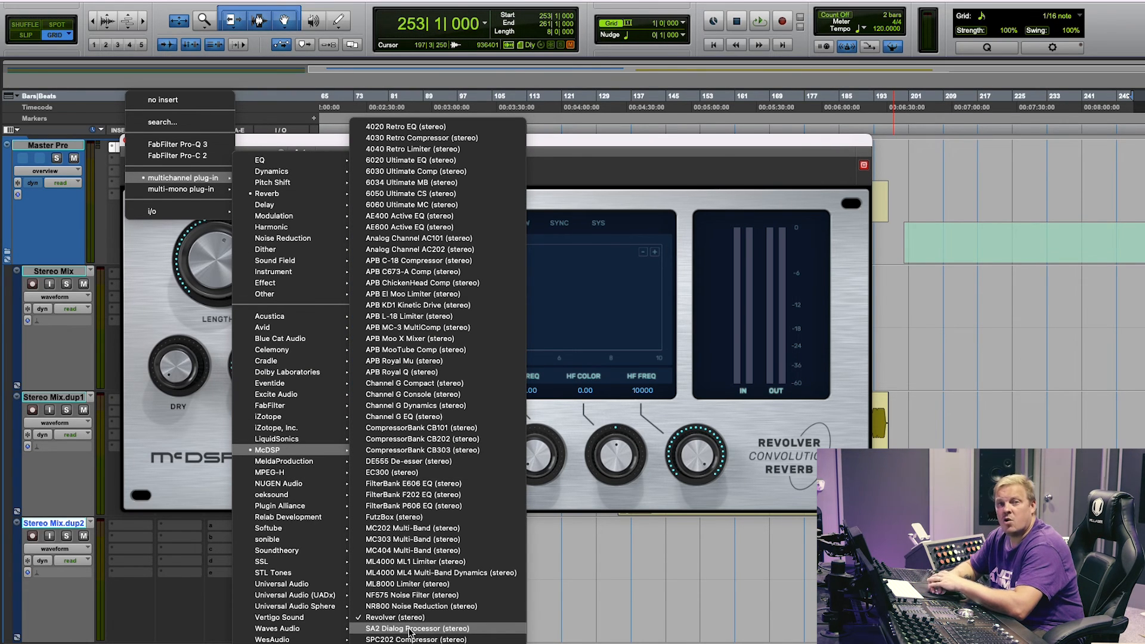
click(469, 633)
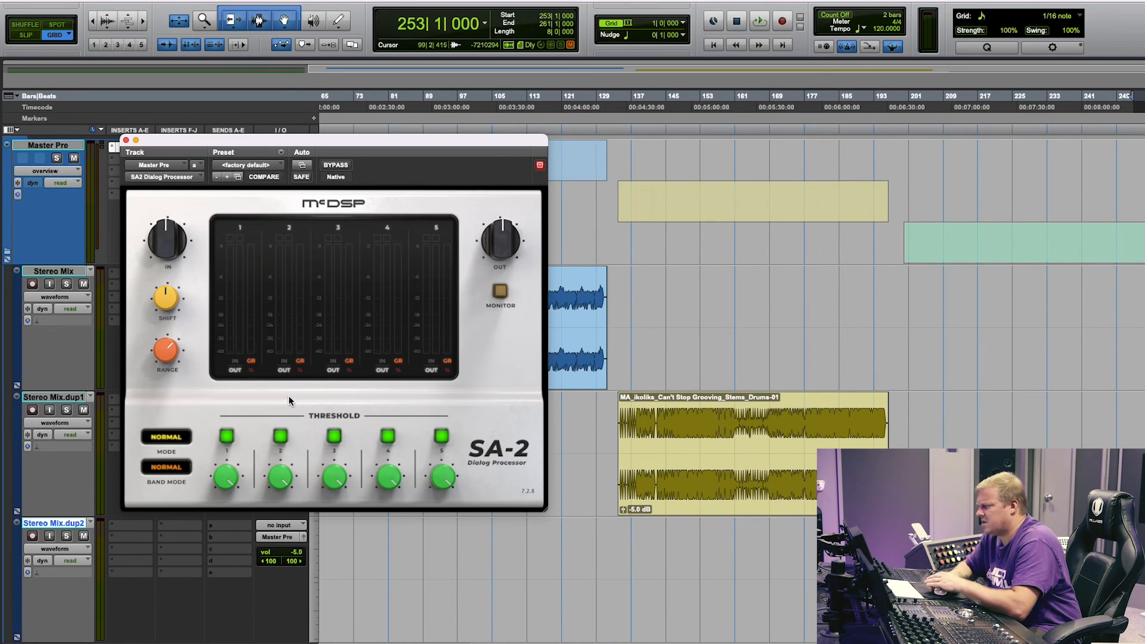
Step: Close the SA2 Dialog Processor and replace it on Master Pre with the stereo SPC202 Compressor
mouse_move(184, 228)
click(125, 141)
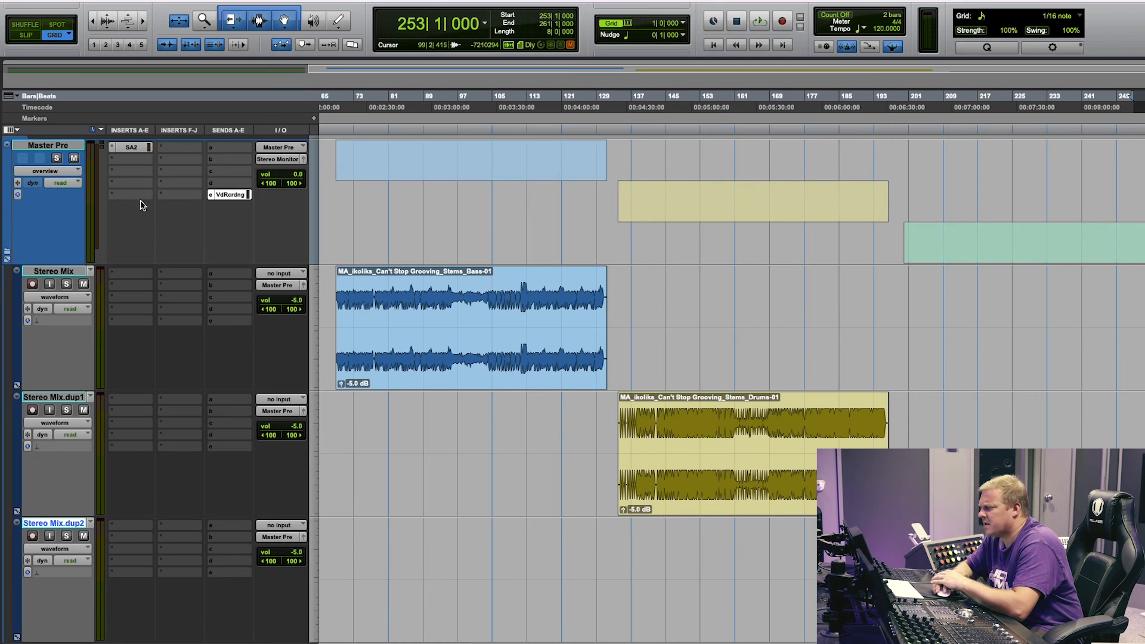
click(113, 151)
mouse_move(162, 154)
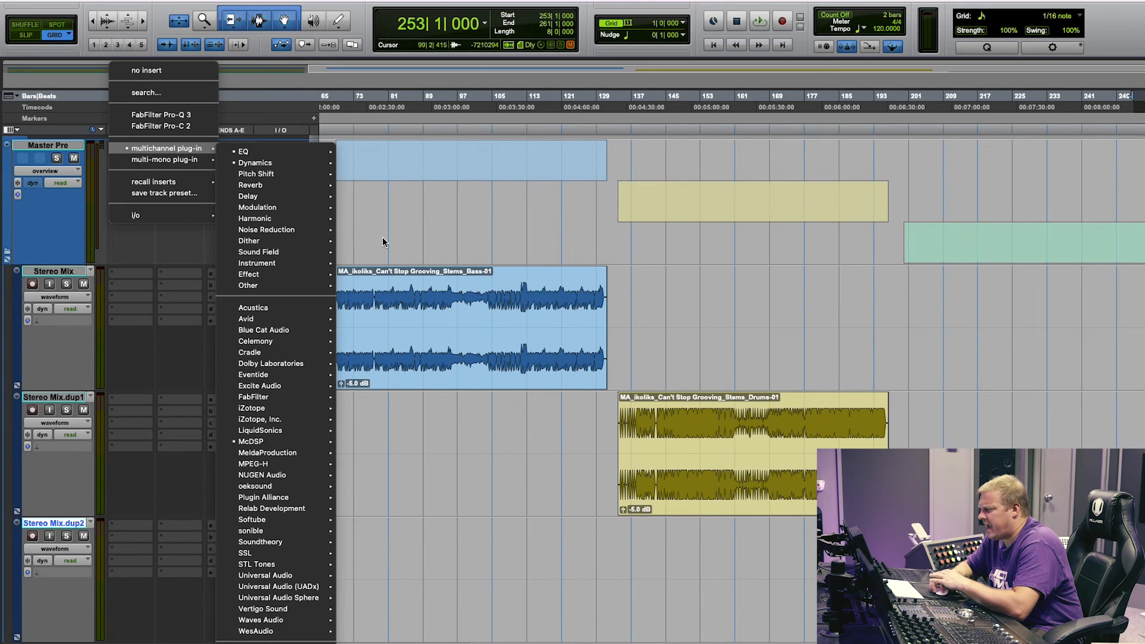
mouse_move(310, 442)
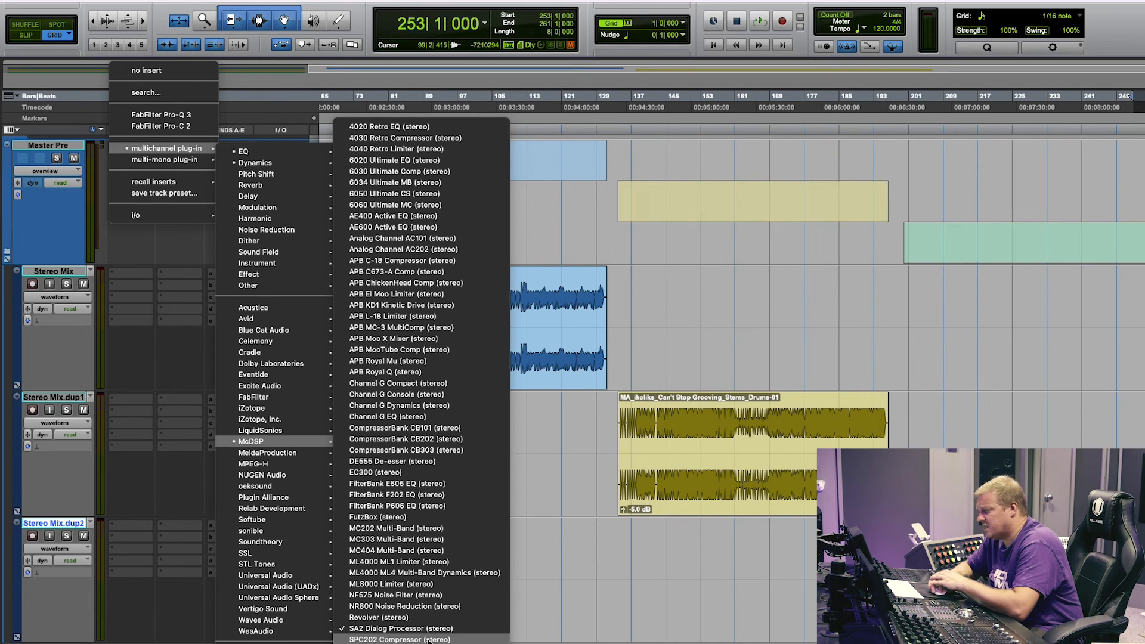
key(Escape)
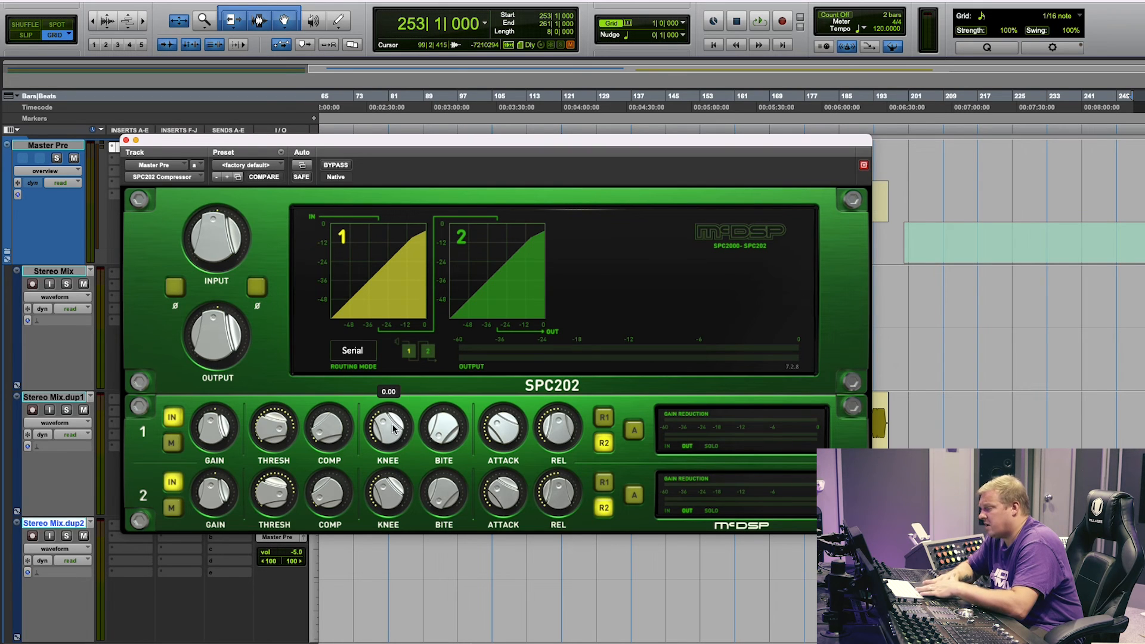
Step: Select bars 180 to 192 of the drums clip on Stereo Mix.dup1 and play them, keeping the SPC202 window in view
drag(545, 139, 518, 181)
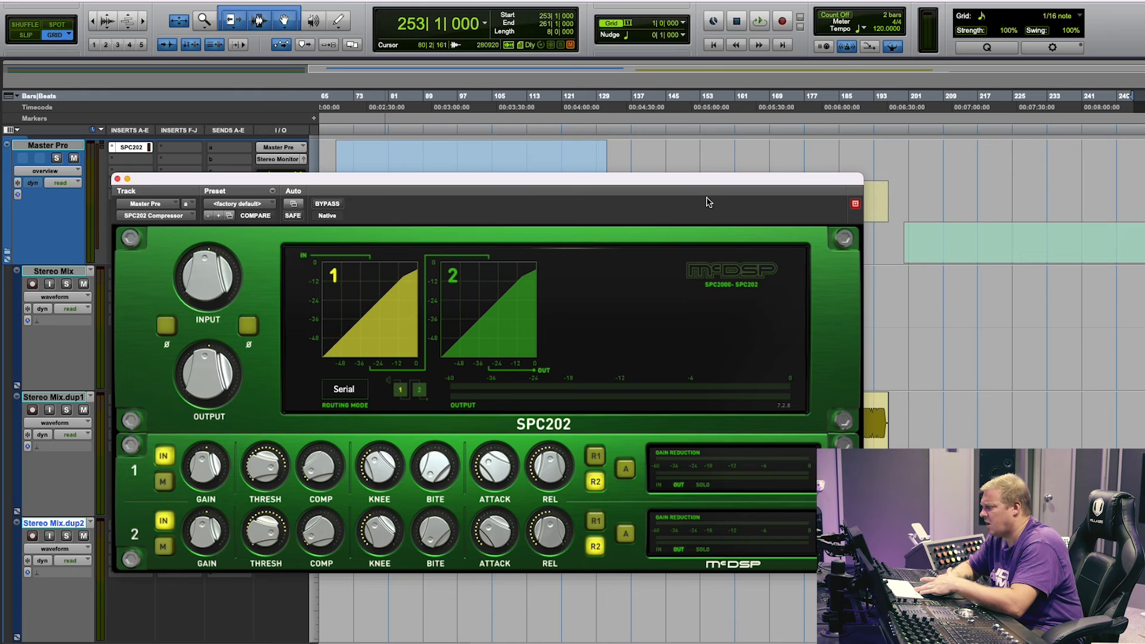
drag(709, 203, 804, 475)
drag(818, 417, 871, 409)
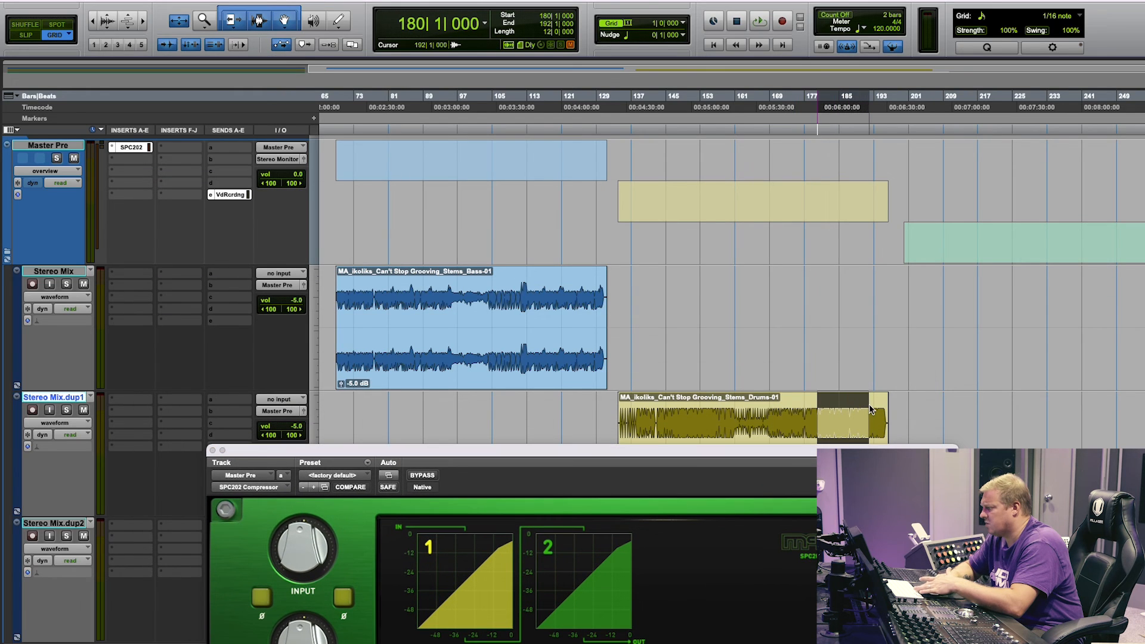
key(space)
drag(487, 450, 487, 178)
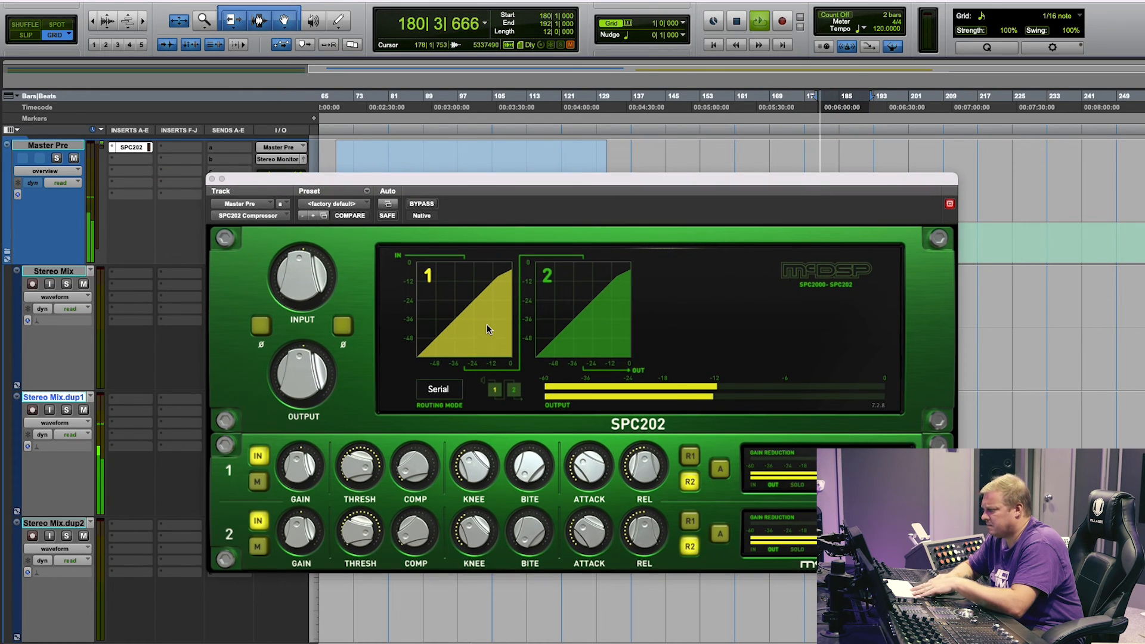
Step: Lower SPC202 compressor 1's threshold, set its ratio to 2.82:1 and attack to 18.02 msec, and adjust its release
drag(358, 482, 355, 506)
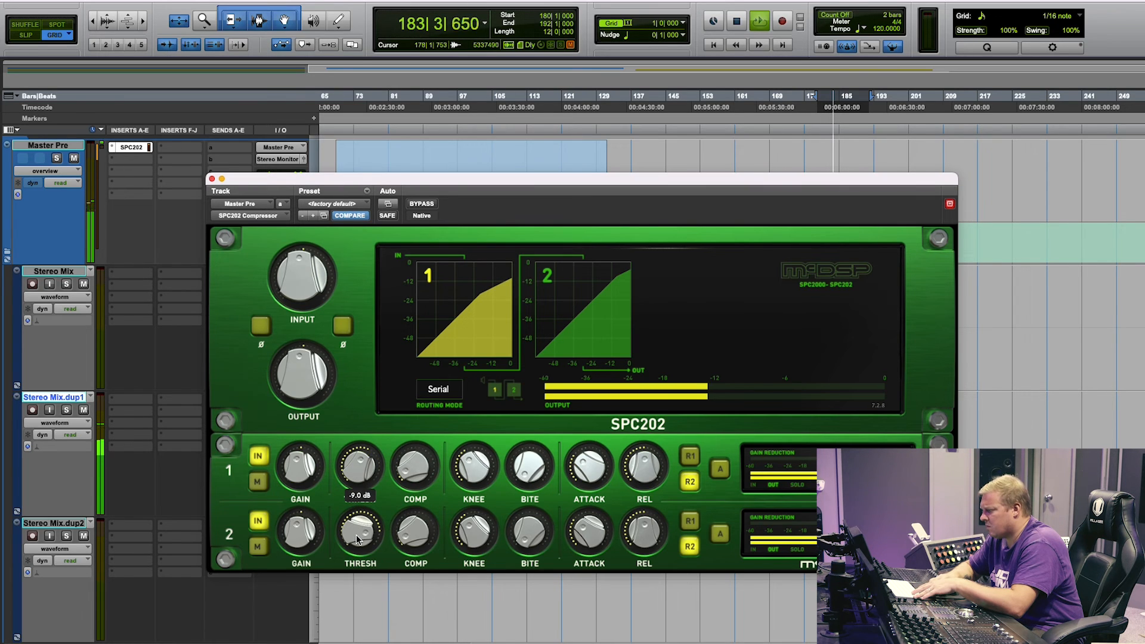
drag(406, 471, 404, 448)
drag(578, 466, 576, 412)
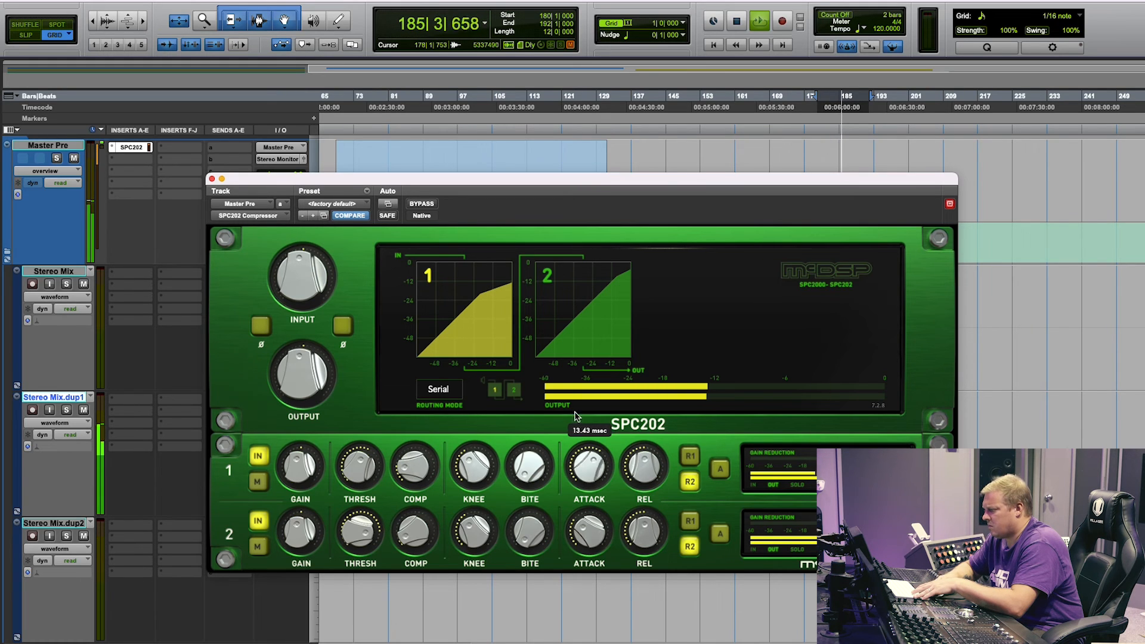
drag(644, 468, 639, 501)
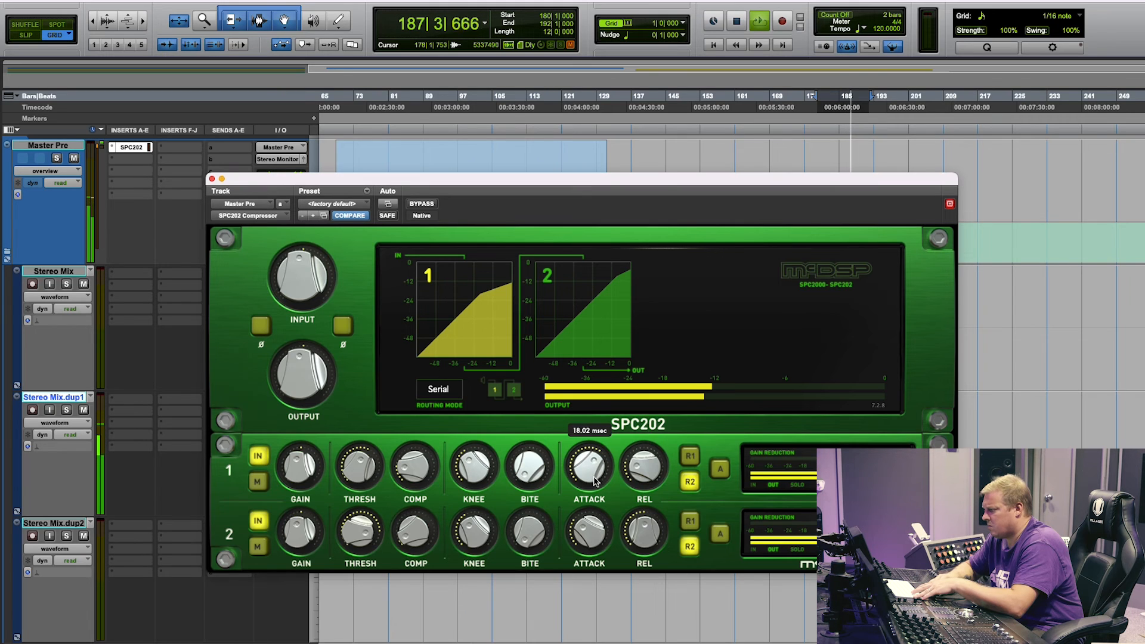
Step: Compare compressor 1's R1 and R2 release modes, keeping R2, and switch the plug-in's bypass on and off during playback
click(693, 461)
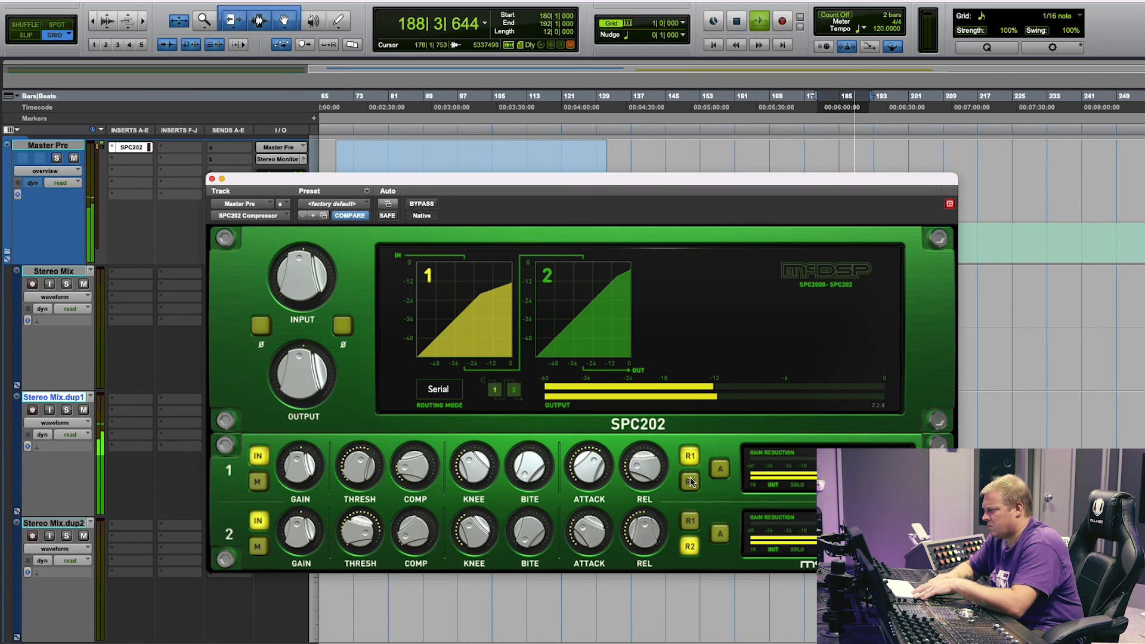
click(690, 481)
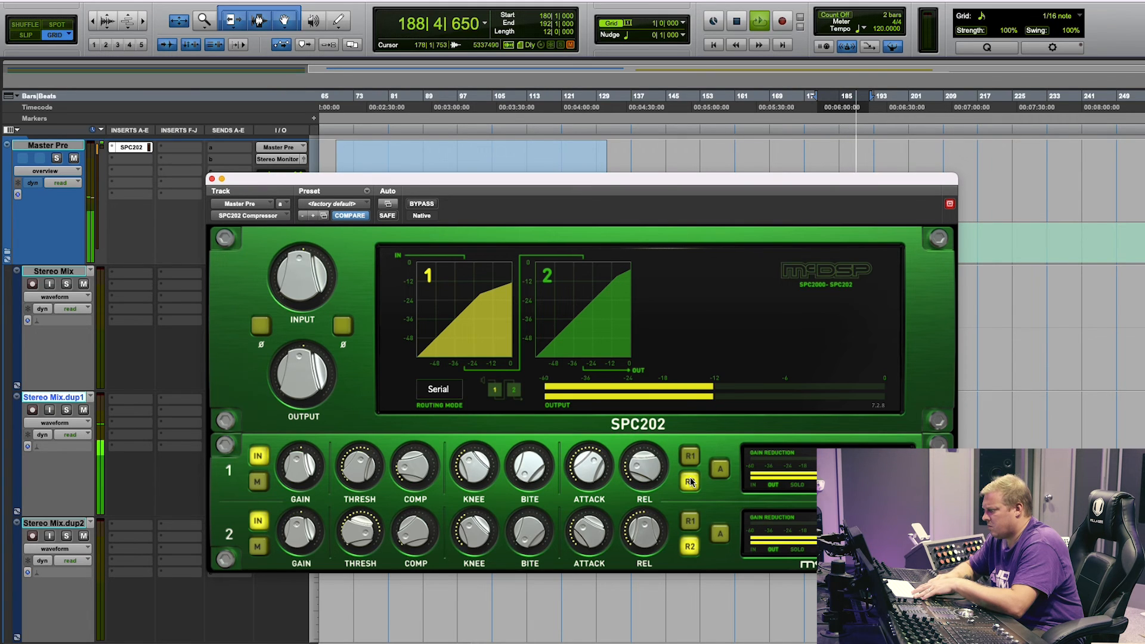
click(424, 204)
click(424, 204)
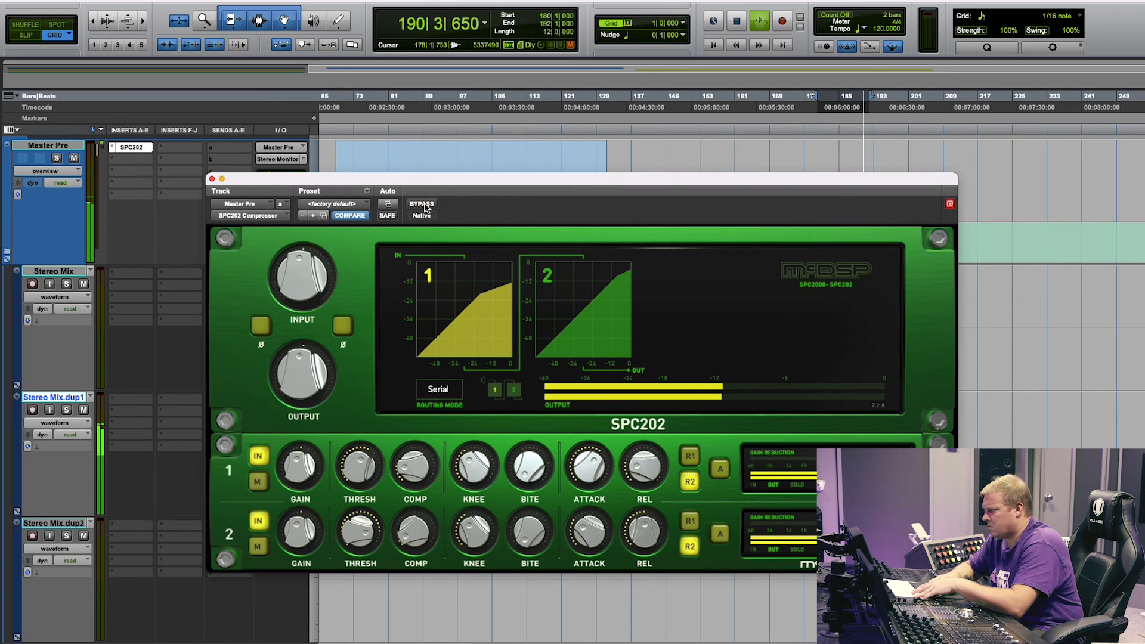
mouse_move(425, 483)
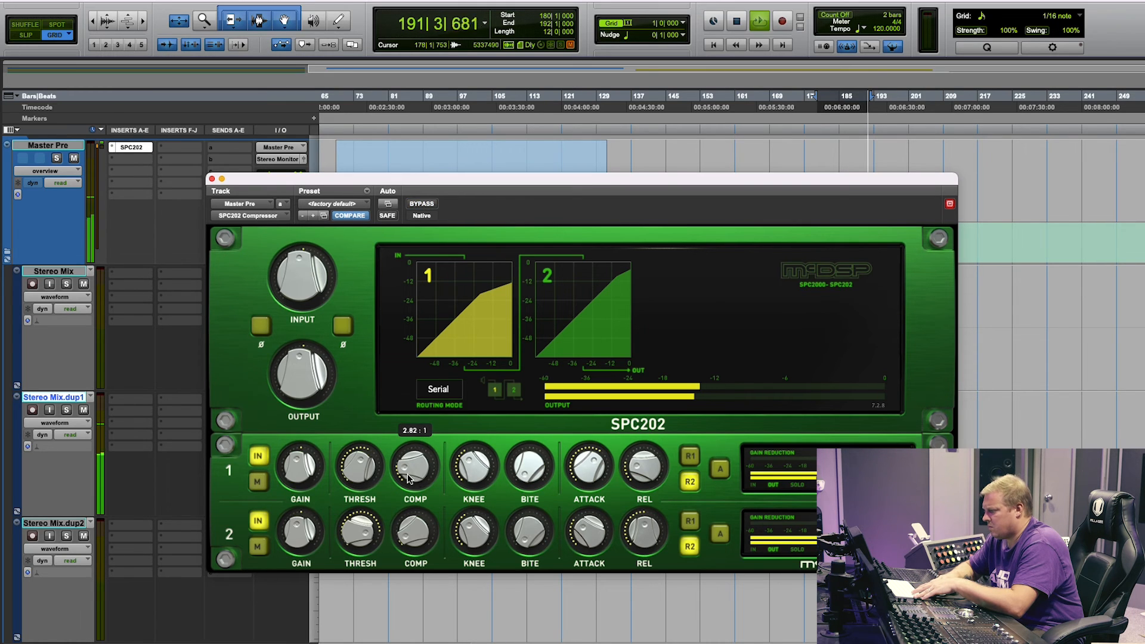
Step: Compare the drums with and without the SPC202 by switching its bypass on and off, leaving the plug-in active
mouse_move(307, 470)
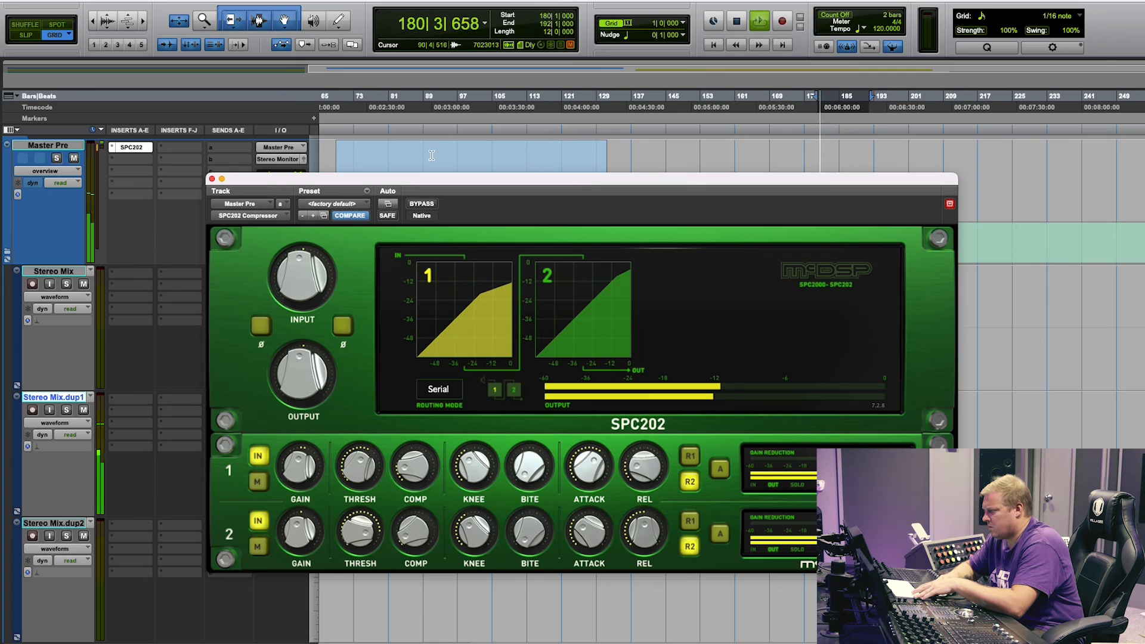
click(431, 204)
click(423, 204)
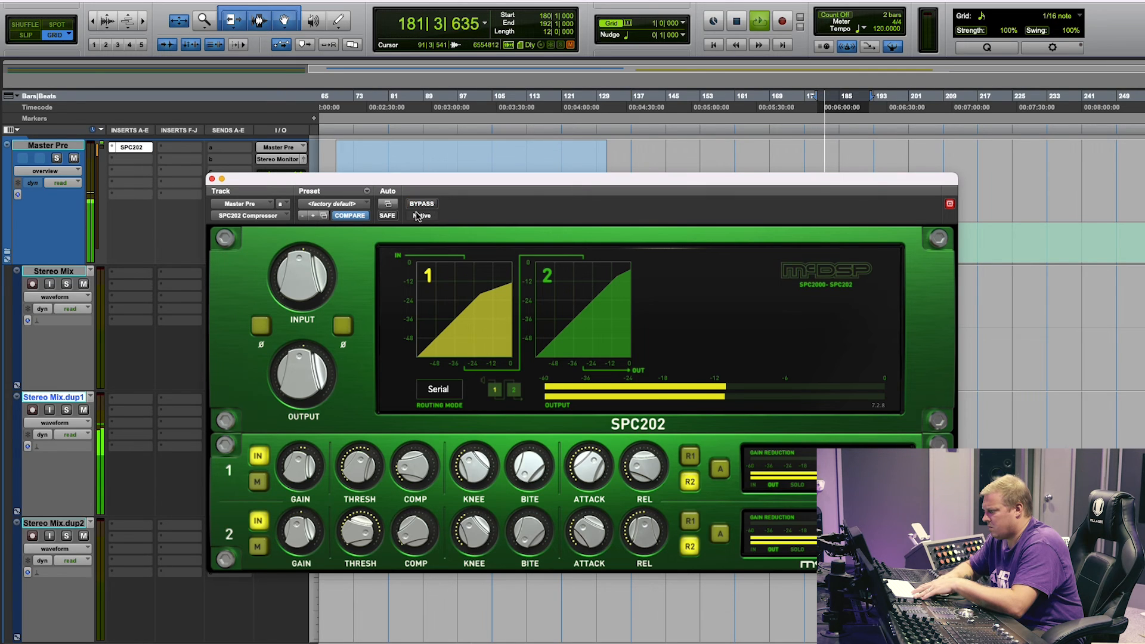
Step: Lower SPC202 compressor 2's threshold and raise its ratio, compare the result against bypass, and stop playback
mouse_move(355, 535)
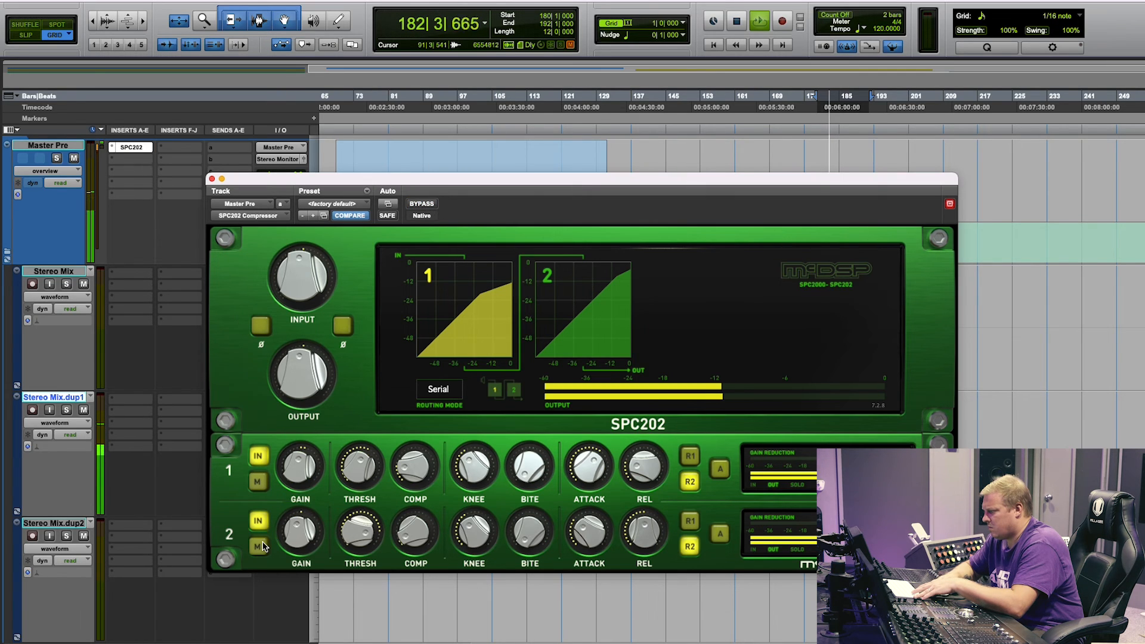
drag(348, 529, 402, 442)
mouse_move(397, 551)
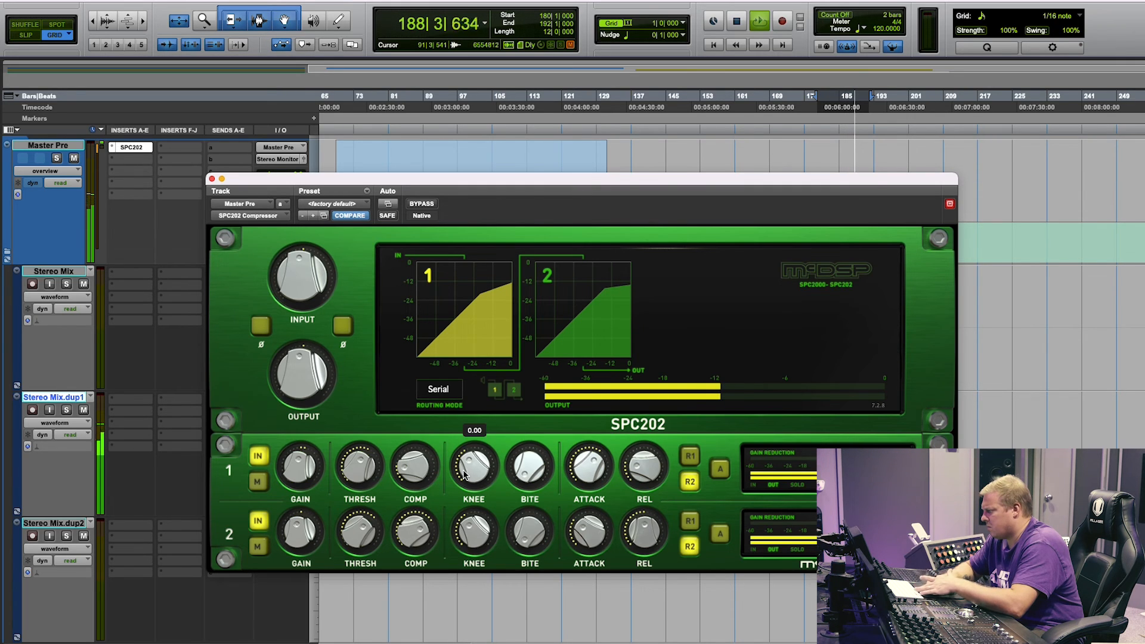
click(422, 204)
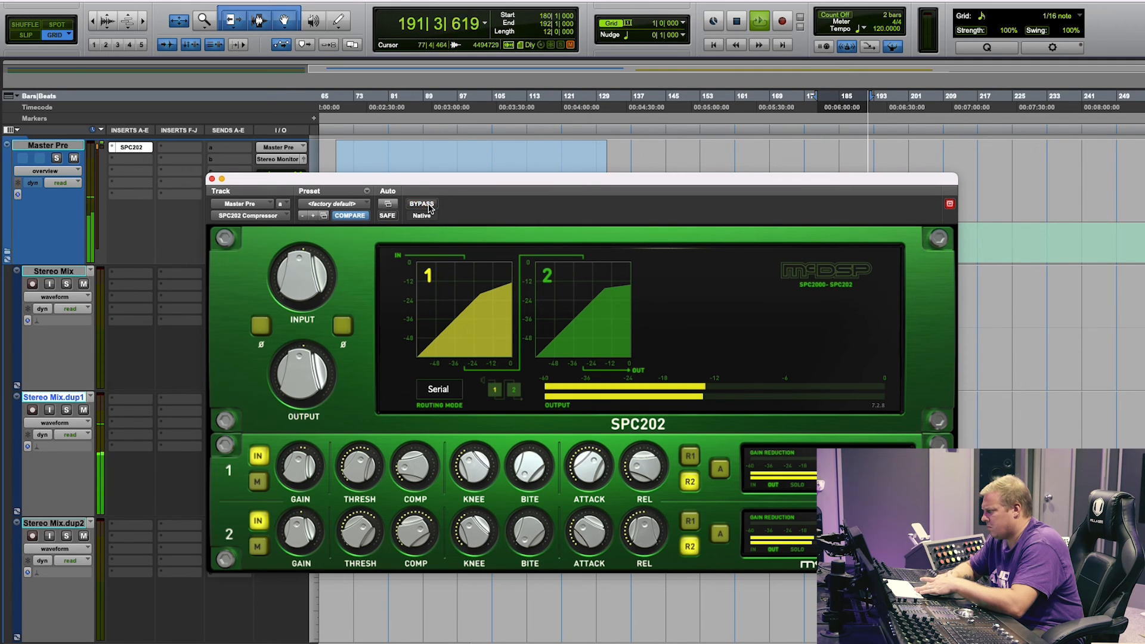
key(space)
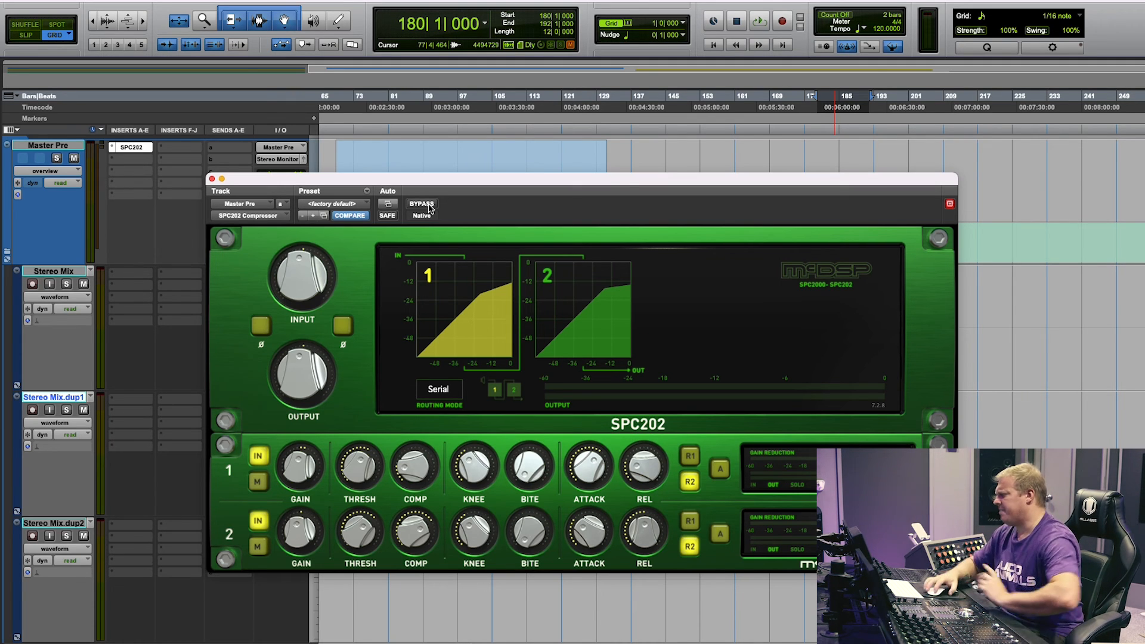
Step: Review the McDSP stereo plug-ins available for Master Pre's first insert and close the list without choosing one
click(112, 150)
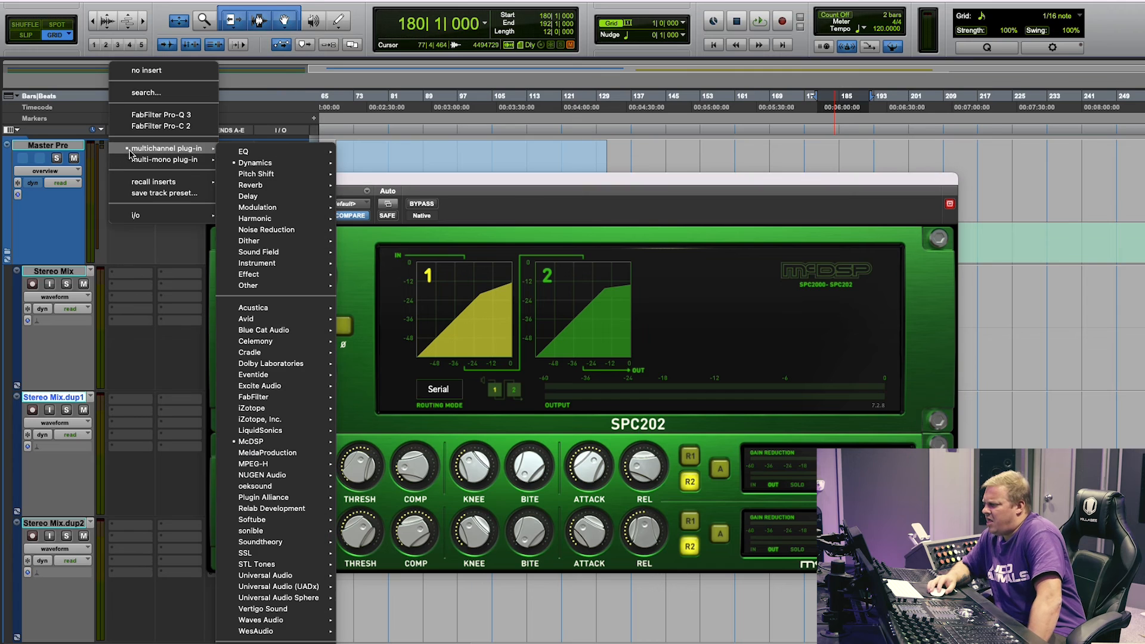
mouse_move(264, 166)
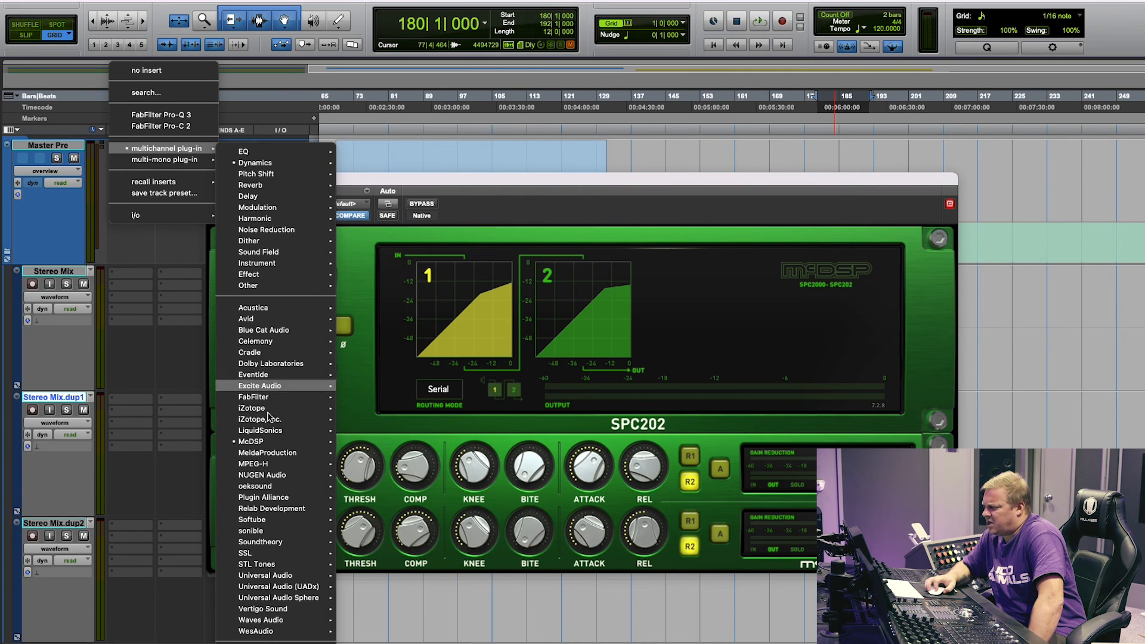
mouse_move(269, 442)
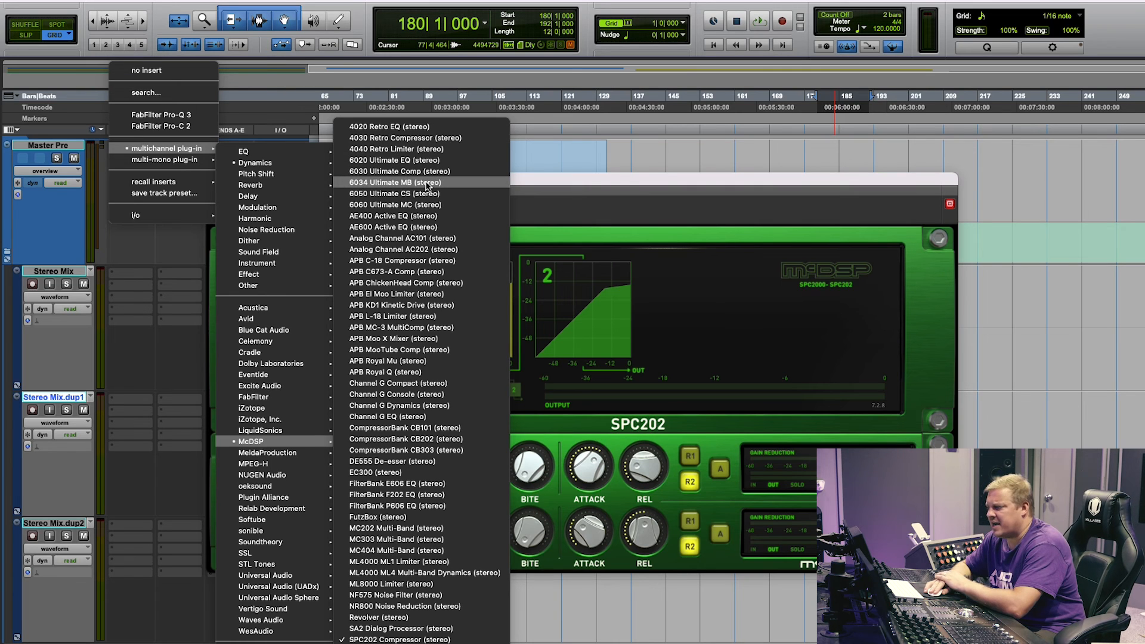
click(620, 213)
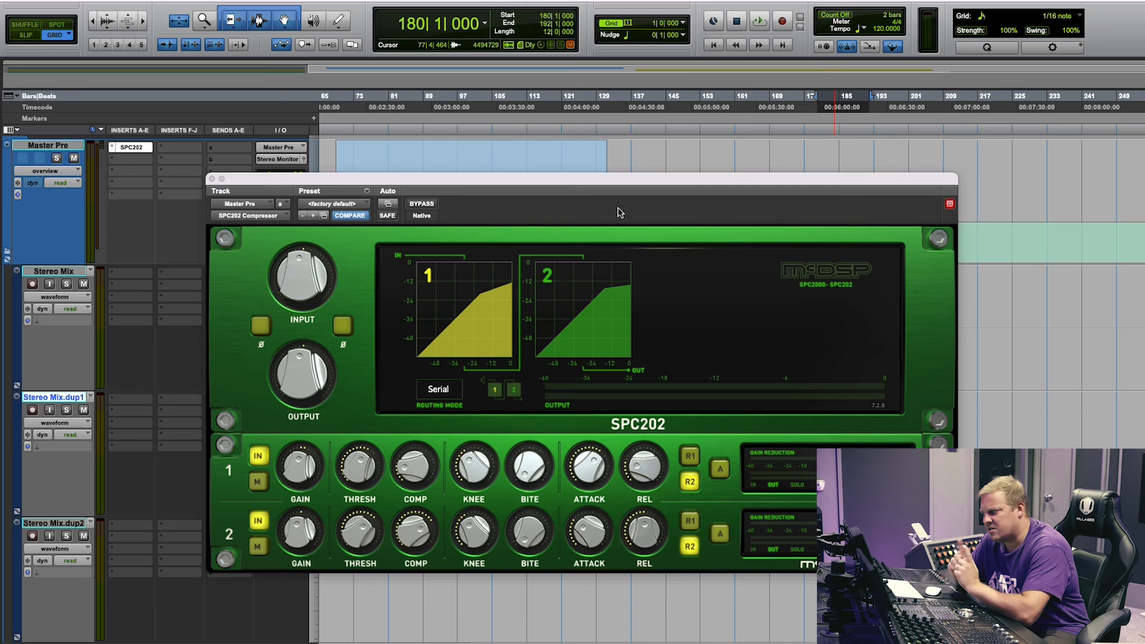
Step: Open the plug-in choices for the SPC202 insert slot on Master Pre
click(114, 149)
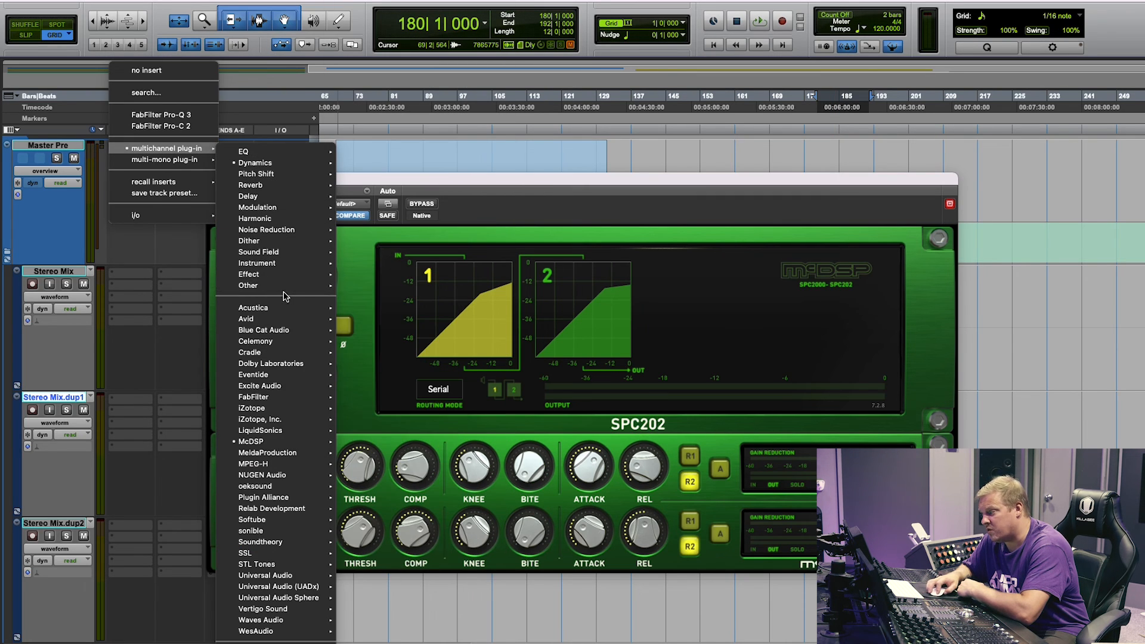